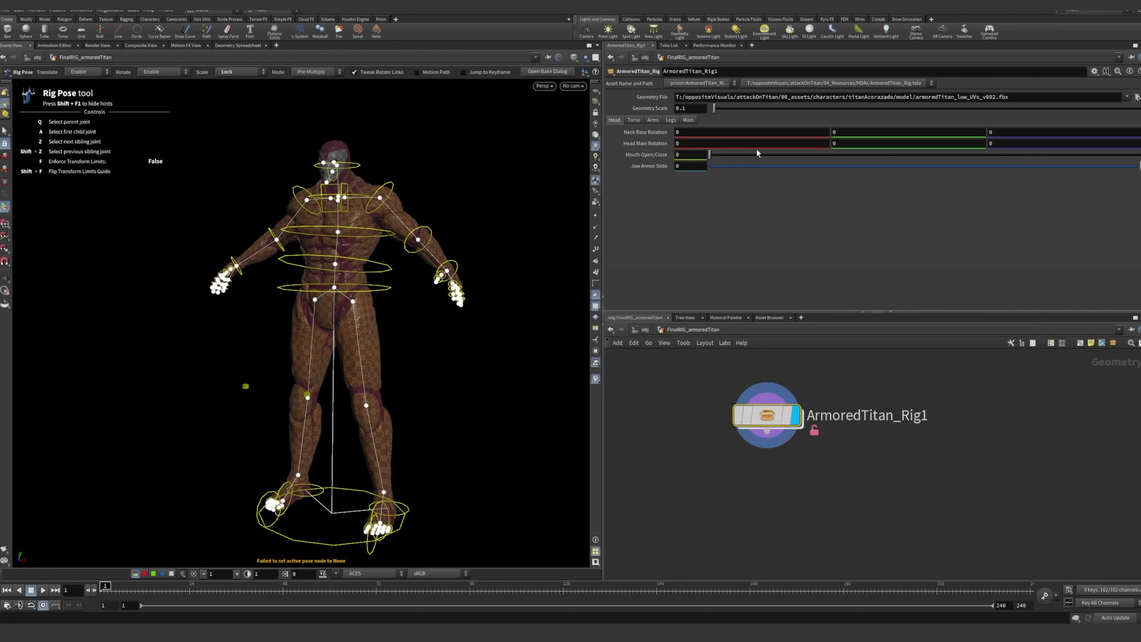
Review the rig's torso, arm, leg and main control parameters and look at the titan in the viewport
{"action": "left_click", "coordinate": [634, 120]}
{"action": "left_click", "coordinate": [654, 120]}
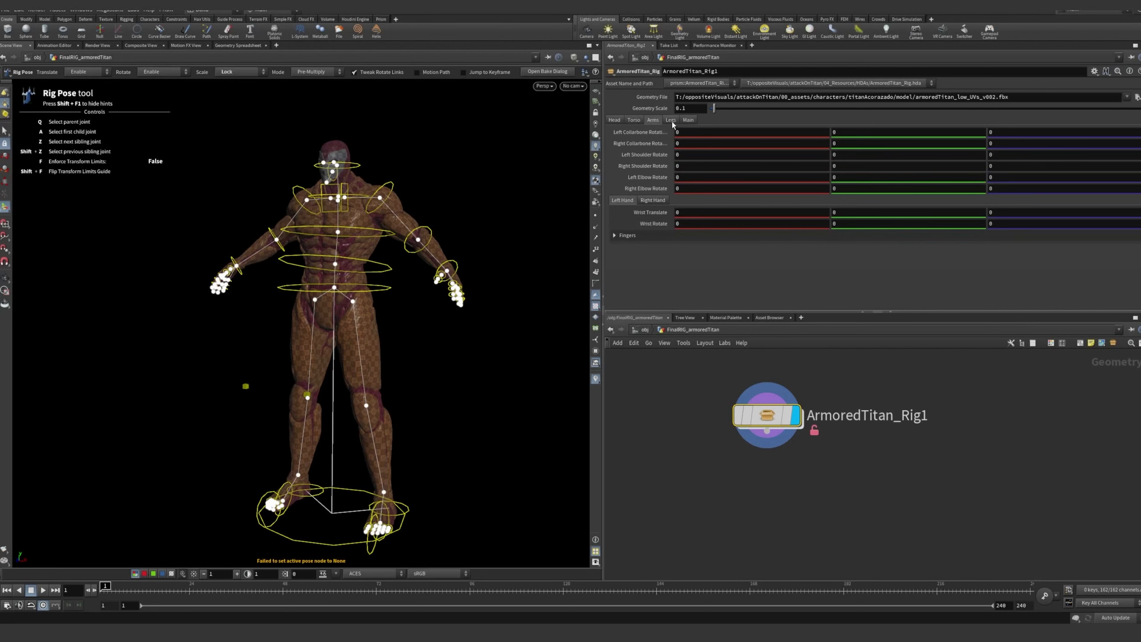
{"action": "left_click", "coordinate": [671, 121]}
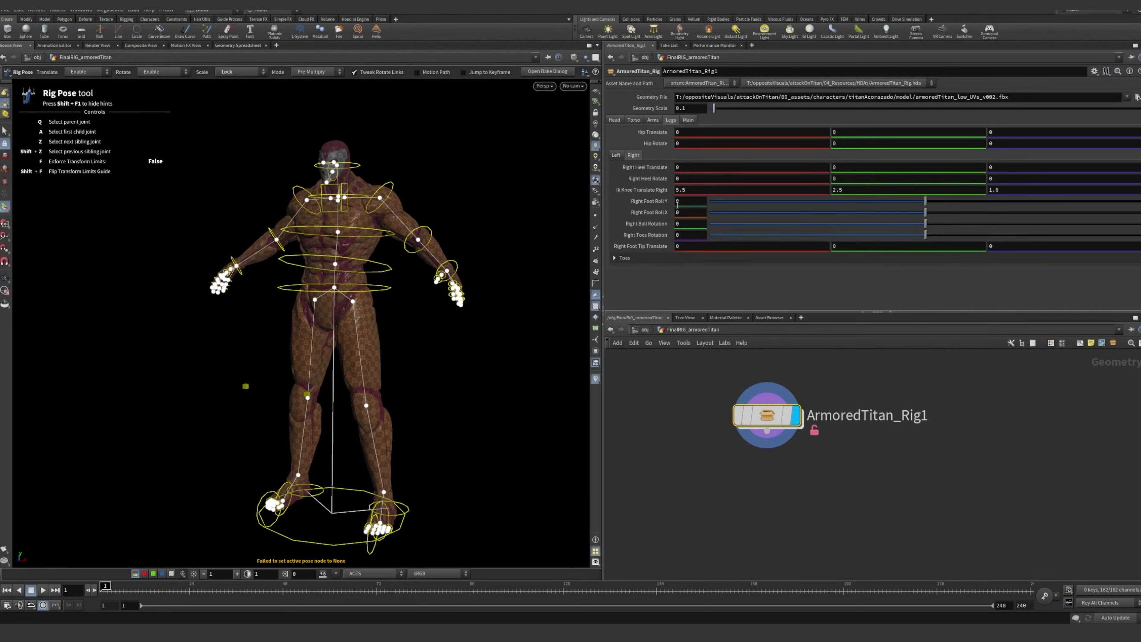
{"action": "left_click", "coordinate": [689, 120]}
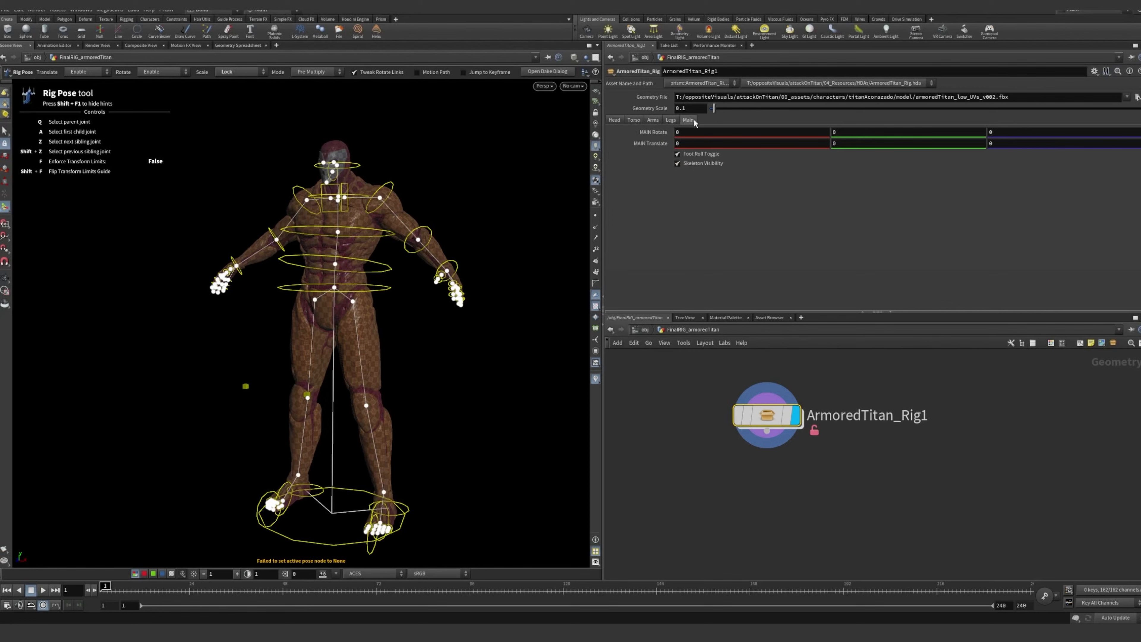
{"action": "left_click", "coordinate": [672, 120]}
{"action": "key", "text": "space"}
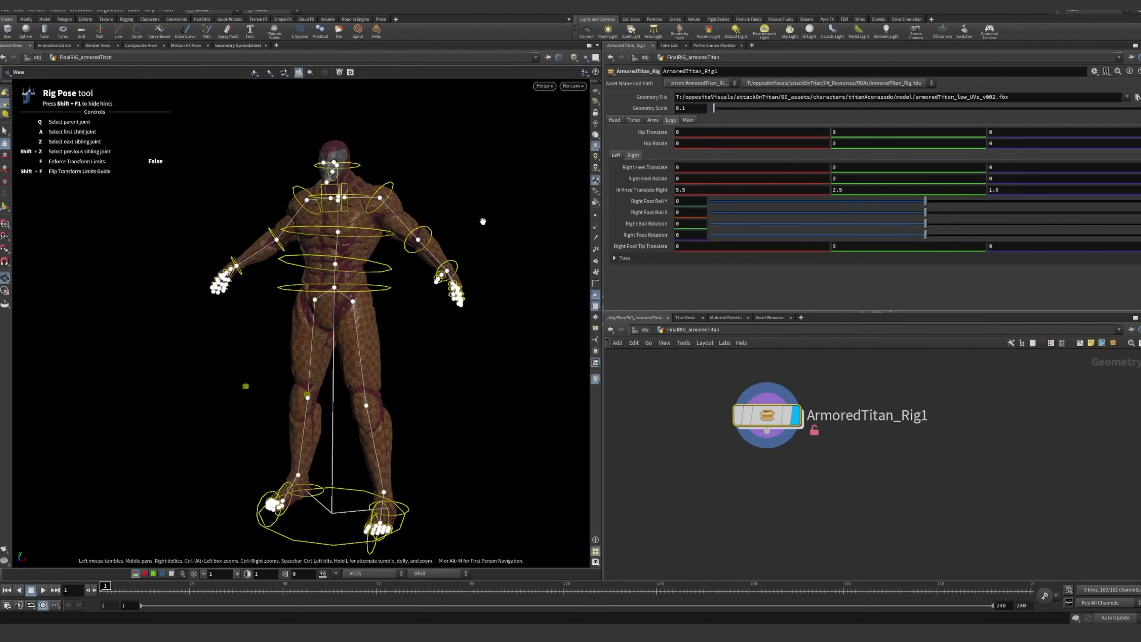
{"action": "left_click_drag", "start_coordinate": [532, 229], "coordinate": [337, 223]}
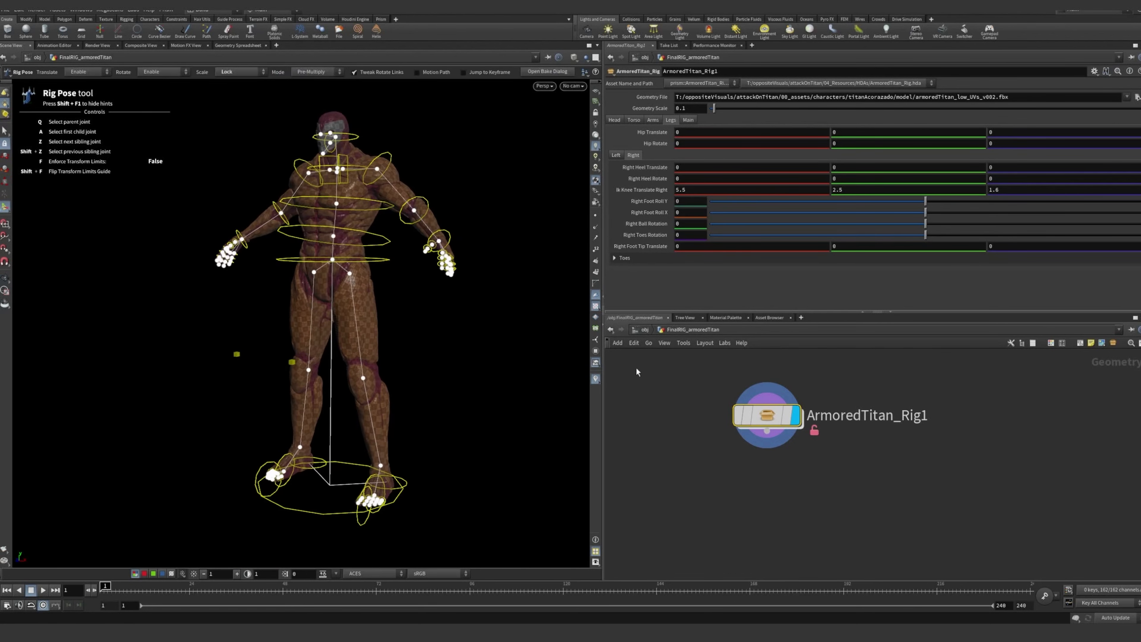
Open the network inside ArmoredTitan_Rig1 and survey its network boxes
{"action": "double_click", "coordinate": [766, 415]}
{"action": "scroll", "coordinate": [903, 442], "scroll_direction": "down", "scroll_amount": 7}
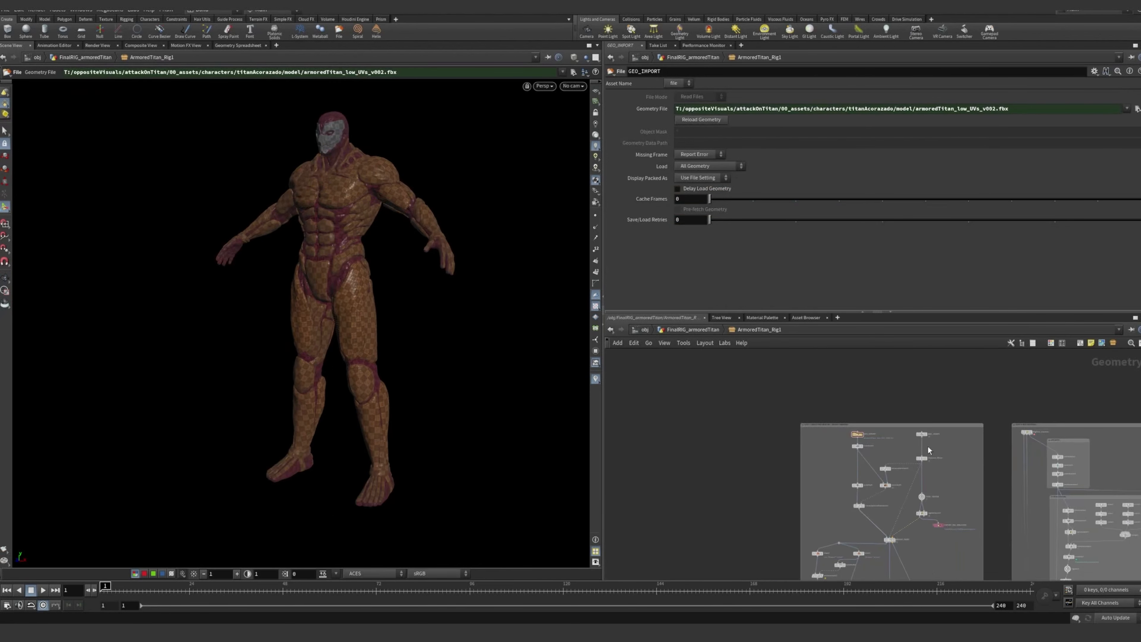
{"action": "middle_click_drag", "start_coordinate": [962, 472], "coordinate": [844, 412]}
{"action": "scroll", "coordinate": [840, 439], "scroll_direction": "down", "scroll_amount": 5}
{"action": "middle_click_drag", "start_coordinate": [858, 484], "coordinate": [848, 415]}
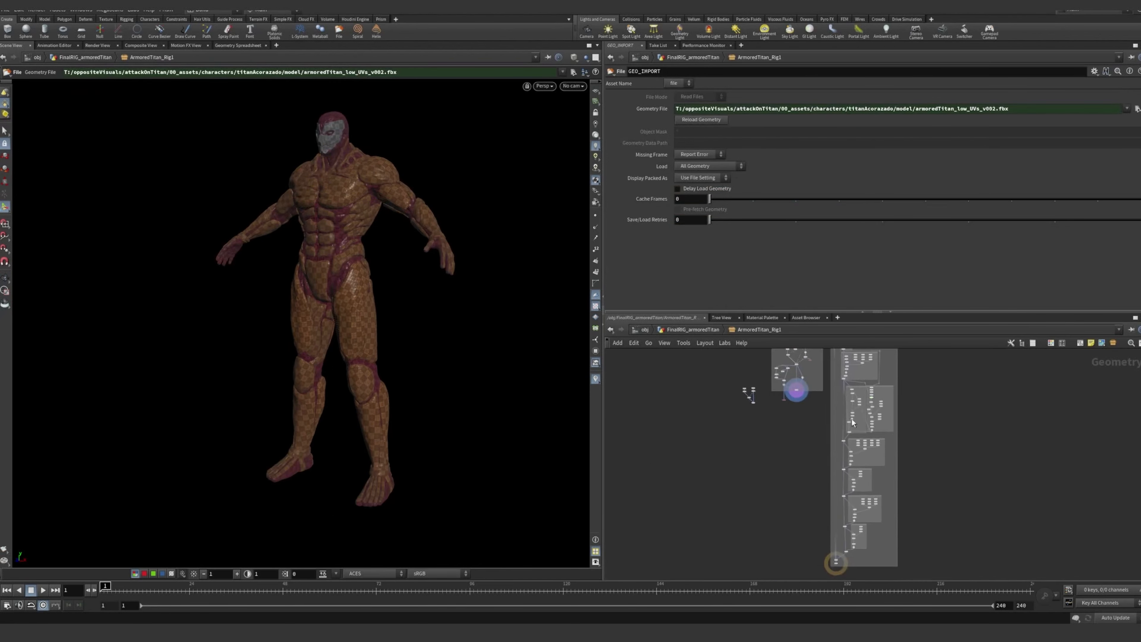
{"action": "scroll", "coordinate": [847, 415], "scroll_direction": "down", "scroll_amount": 3}
{"action": "middle_click_drag", "start_coordinate": [906, 437], "coordinate": [907, 474]}
{"action": "scroll", "coordinate": [867, 409], "scroll_direction": "up", "scroll_amount": 5}
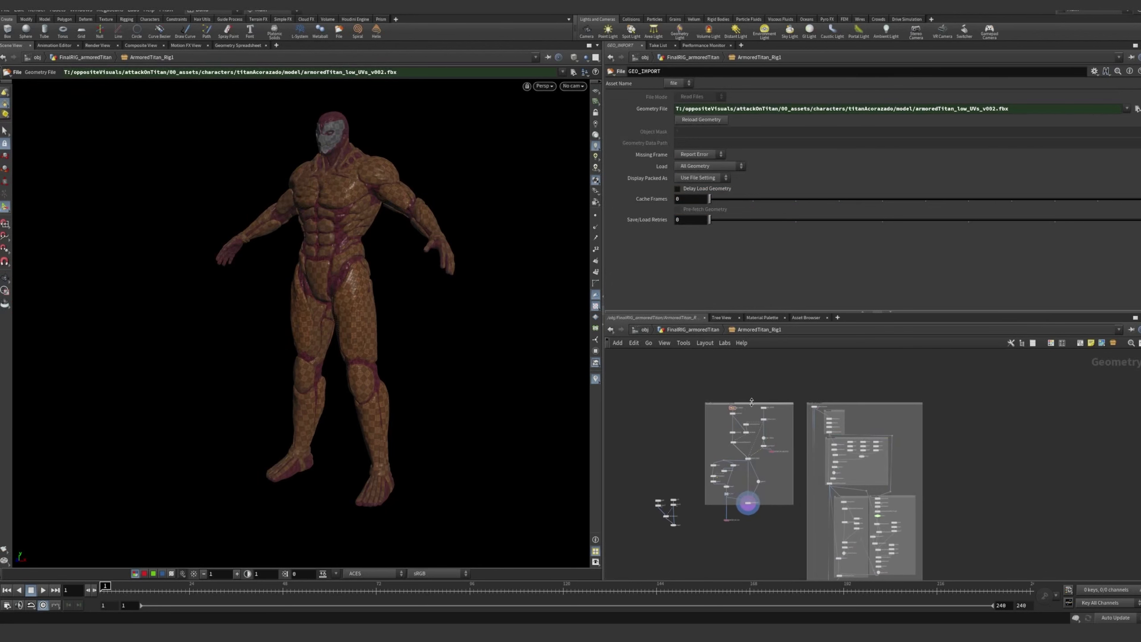
Select the nodes in the skeleton creation and weight painting box and examine that part of the network
{"action": "left_click_drag", "start_coordinate": [686, 382], "coordinate": [798, 528]}
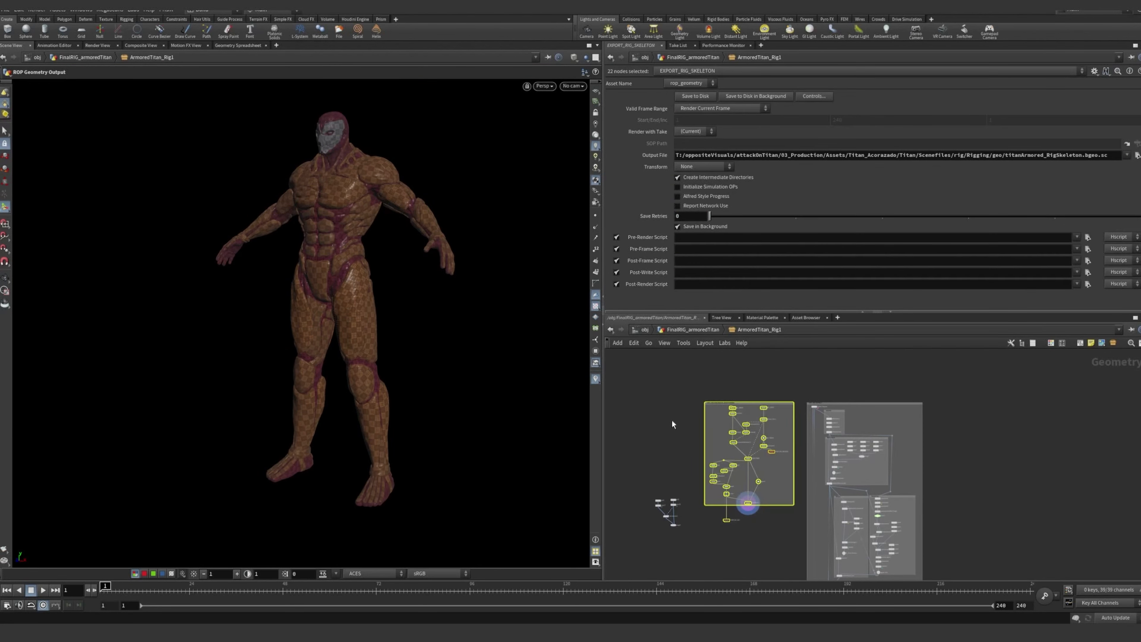
{"action": "scroll", "coordinate": [748, 430], "scroll_direction": "up", "scroll_amount": 8}
{"action": "middle_click_drag", "start_coordinate": [838, 407], "coordinate": [870, 464]}
{"action": "left_click", "coordinate": [873, 405]}
{"action": "scroll", "coordinate": [738, 388], "scroll_direction": "up", "scroll_amount": 3}
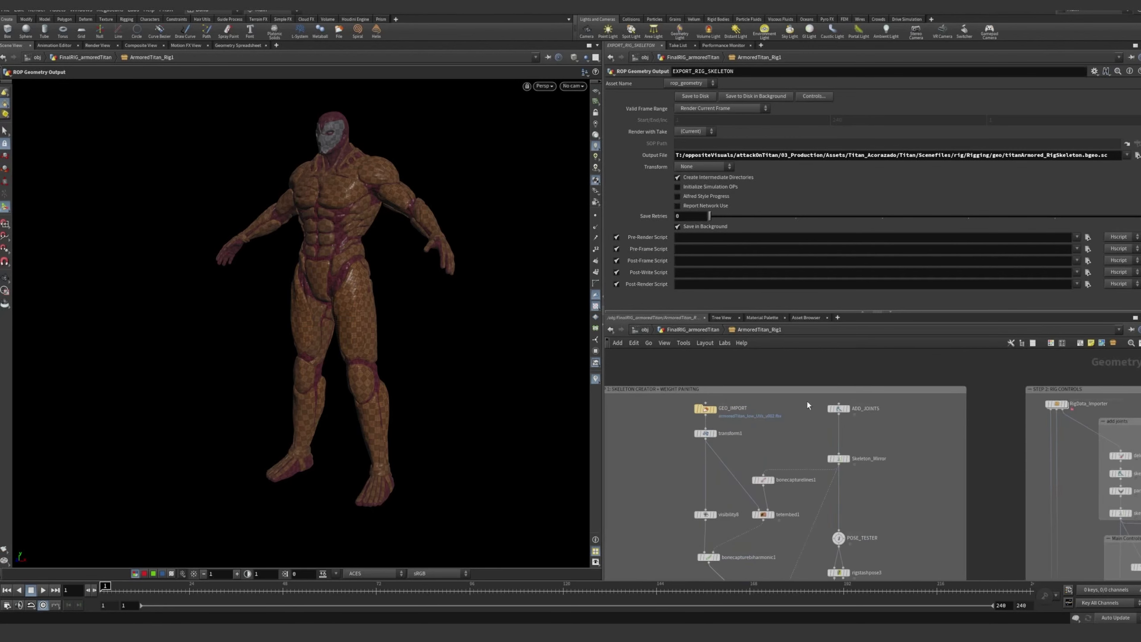
{"action": "scroll", "coordinate": [807, 401], "scroll_direction": "up", "scroll_amount": 3}
{"action": "scroll", "coordinate": [841, 451], "scroll_direction": "up", "scroll_amount": 3}
{"action": "middle_click_drag", "start_coordinate": [852, 439], "coordinate": [888, 464]}
{"action": "scroll", "coordinate": [898, 447], "scroll_direction": "down", "scroll_amount": 1}
Inspect the GEO_IMPORT and transform1 nodes that bring in and scale the titan model
{"action": "left_click", "coordinate": [702, 426]}
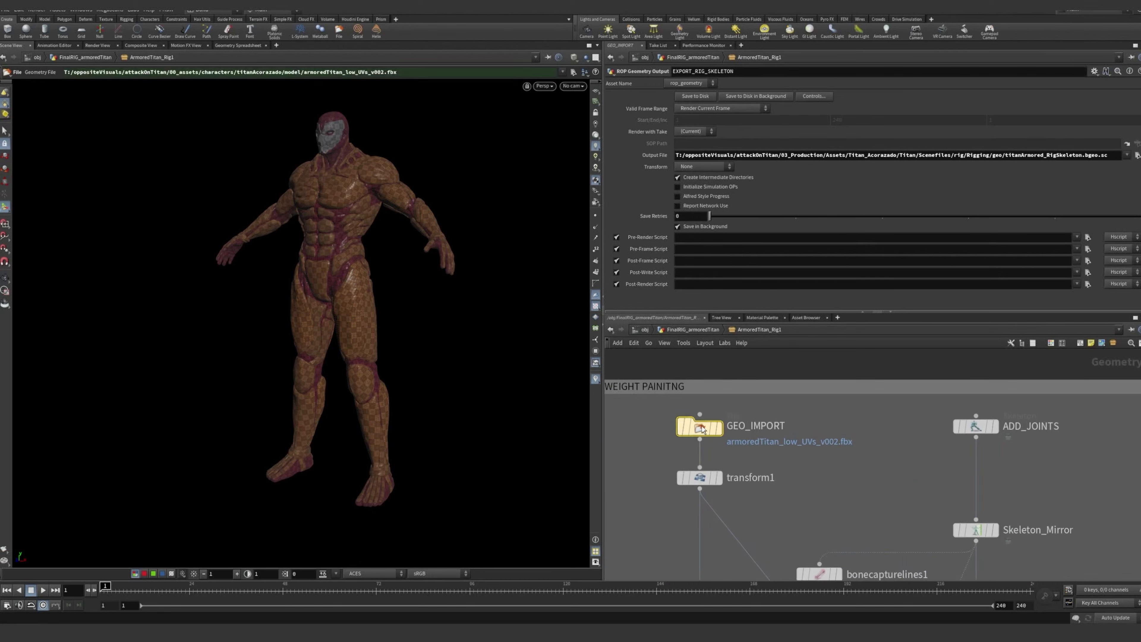
{"action": "middle_click_drag", "start_coordinate": [795, 492], "coordinate": [783, 473]}
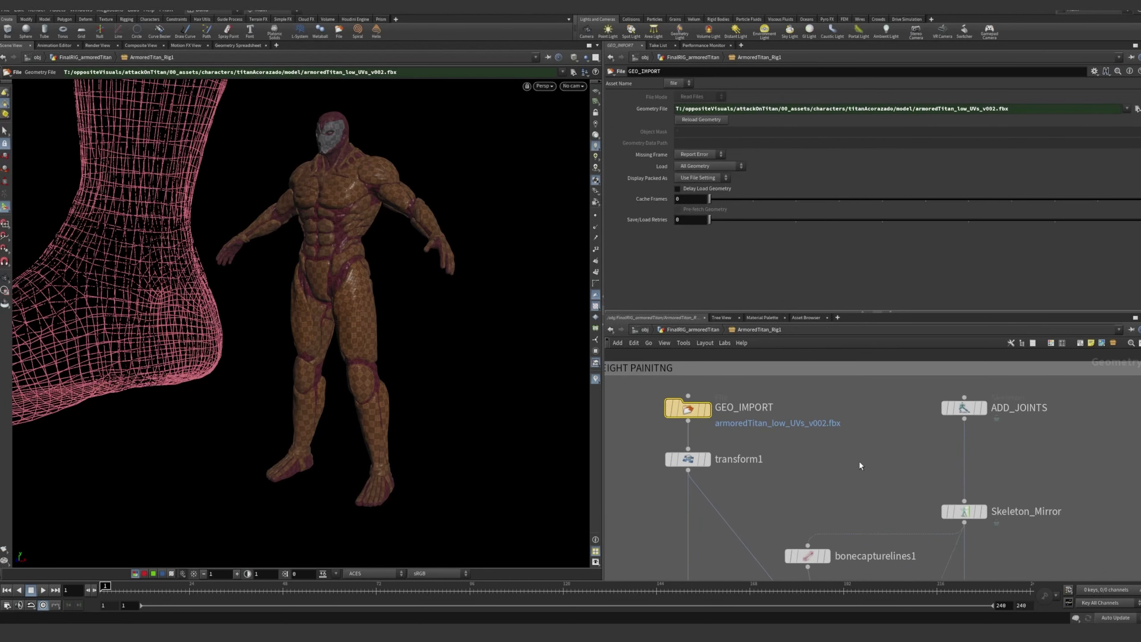
{"action": "left_click_drag", "start_coordinate": [637, 380], "coordinate": [838, 499]}
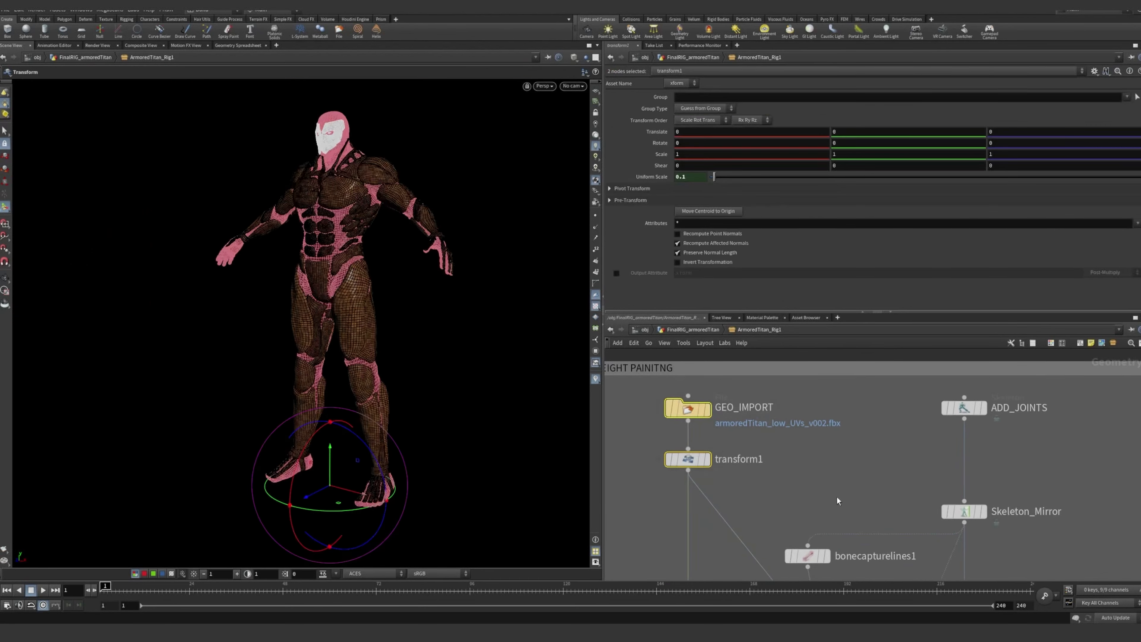
{"action": "left_click", "coordinate": [835, 477]}
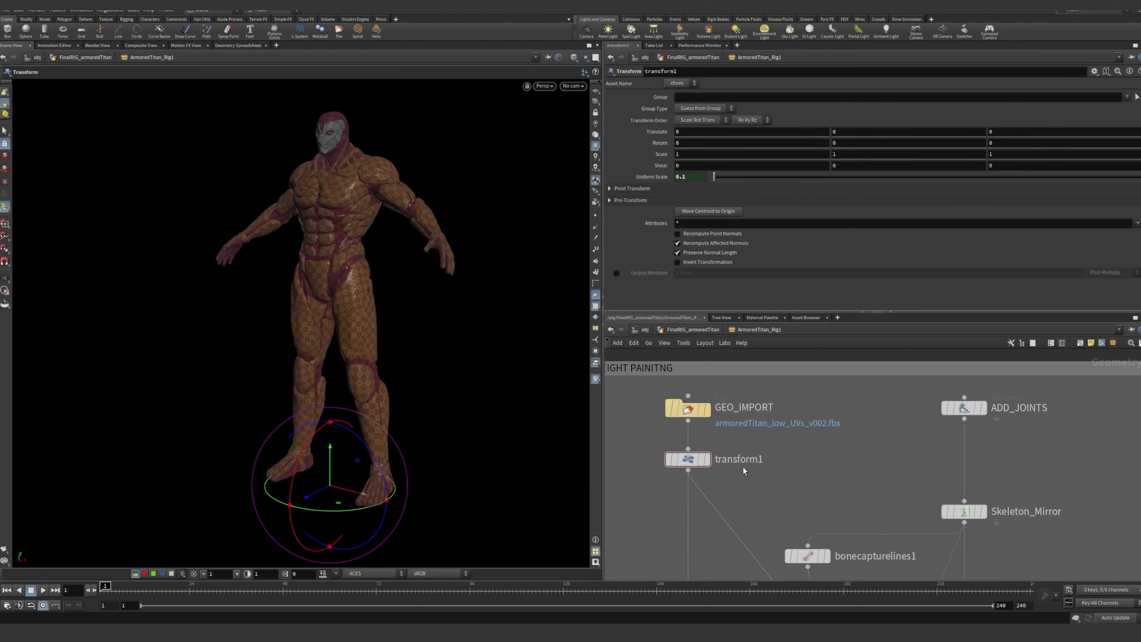
{"action": "left_click", "coordinate": [688, 459]}
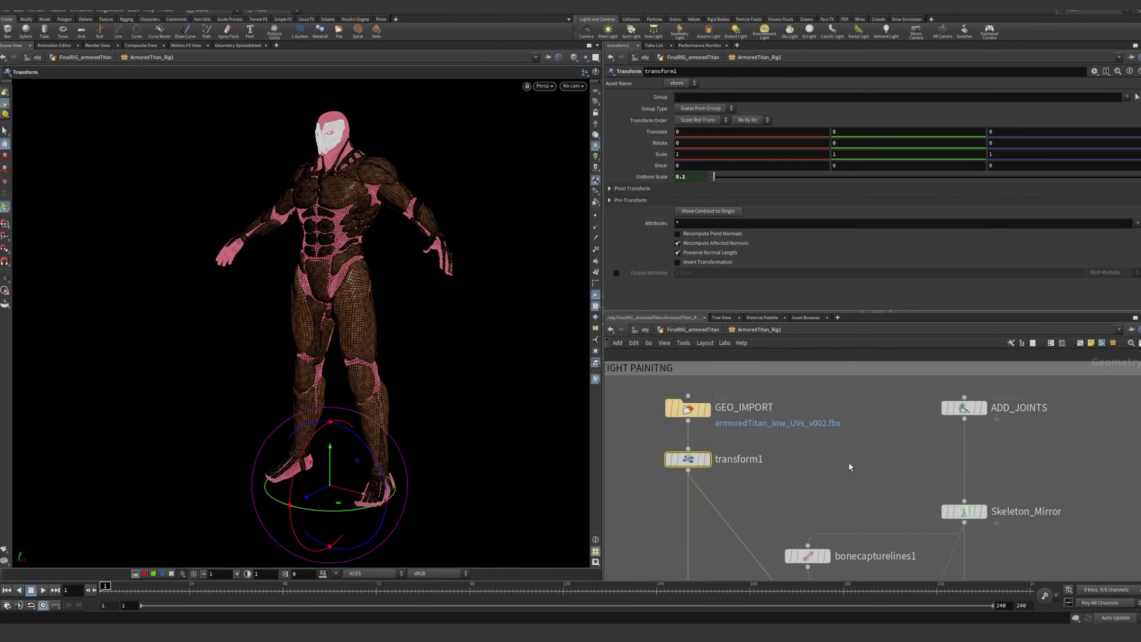
{"action": "left_click", "coordinate": [804, 487]}
{"action": "left_click", "coordinate": [692, 464]}
{"action": "left_click", "coordinate": [839, 458]}
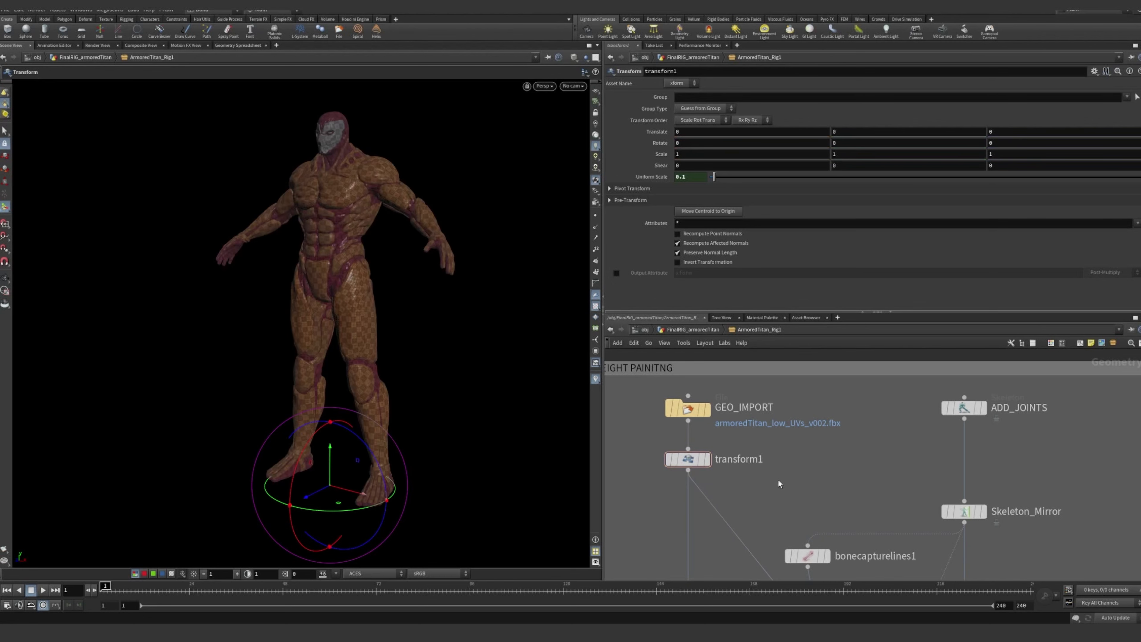
Select the ADD_JOINTS node and examine its one-sided joint chains on the titan from several angles
{"action": "left_click", "coordinate": [967, 410]}
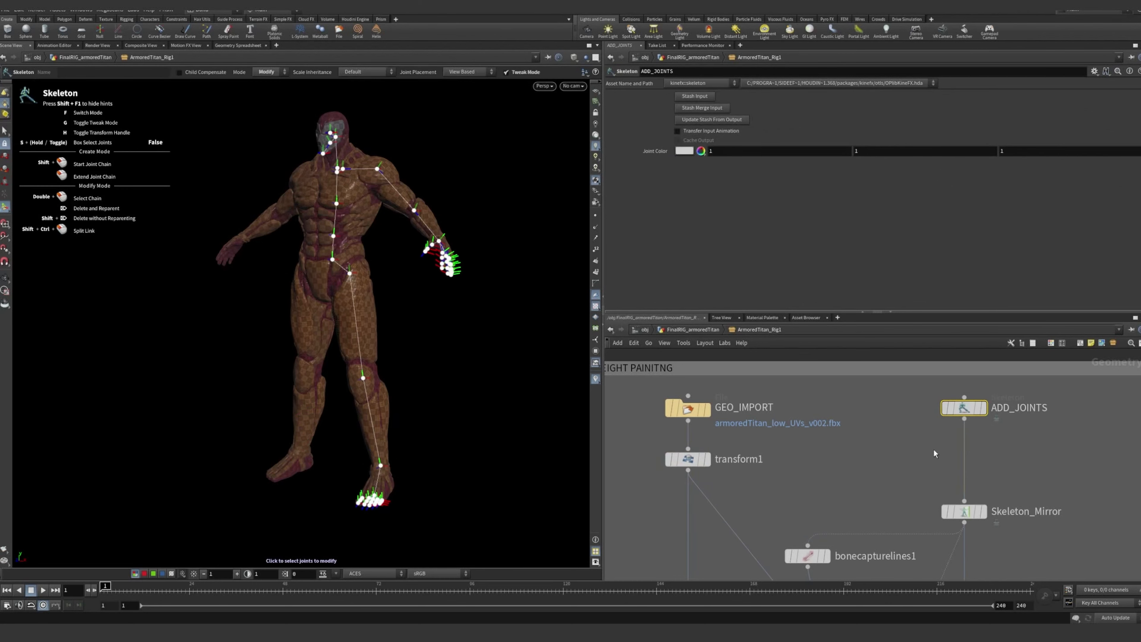
{"action": "middle_click_drag", "start_coordinate": [934, 454], "coordinate": [900, 468]}
{"action": "middle_click_drag", "start_coordinate": [359, 224], "coordinate": [377, 275], "text": "alt"}
{"action": "right_click_drag", "start_coordinate": [377, 275], "coordinate": [486, 160], "text": "alt"}
{"action": "middle_click_drag", "start_coordinate": [485, 160], "coordinate": [442, 270], "text": "alt"}
{"action": "right_click_drag", "start_coordinate": [442, 270], "coordinate": [396, 288], "text": "alt"}
{"action": "middle_click_drag", "start_coordinate": [396, 289], "coordinate": [319, 198], "text": "alt"}
{"action": "left_click_drag", "start_coordinate": [318, 198], "coordinate": [358, 224], "text": "alt"}
{"action": "right_click_drag", "start_coordinate": [357, 225], "coordinate": [310, 331], "text": "alt"}
{"action": "middle_click_drag", "start_coordinate": [310, 331], "coordinate": [298, 236], "text": "alt"}
{"action": "mouse_move", "coordinate": [298, 236]}
{"action": "left_mouse_down", "text": "alt"}
{"action": "mouse_move", "coordinate": [203, 235]}
{"action": "mouse_move", "coordinate": [303, 248]}
{"action": "left_mouse_up", "text": "alt"}
{"action": "right_click_drag", "start_coordinate": [303, 247], "coordinate": [275, 284], "text": "alt"}
{"action": "left_click_drag", "start_coordinate": [275, 285], "coordinate": [252, 283], "text": "alt"}
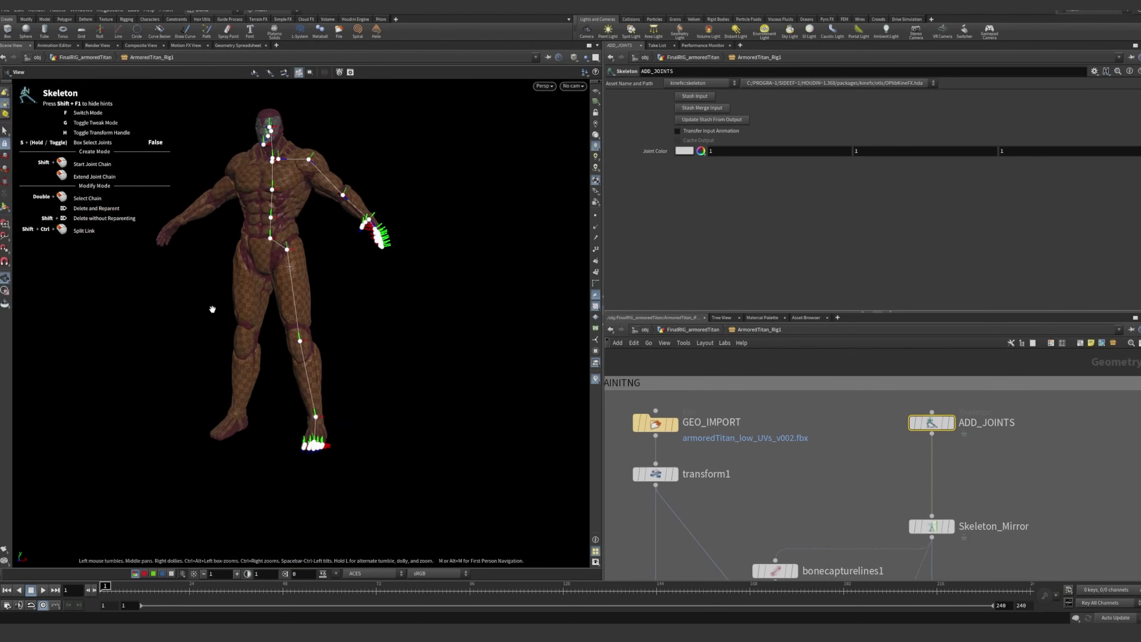
{"action": "middle_click_drag", "start_coordinate": [211, 308], "coordinate": [223, 368], "text": "alt"}
{"action": "left_click_drag", "start_coordinate": [229, 343], "coordinate": [311, 250], "text": "alt"}
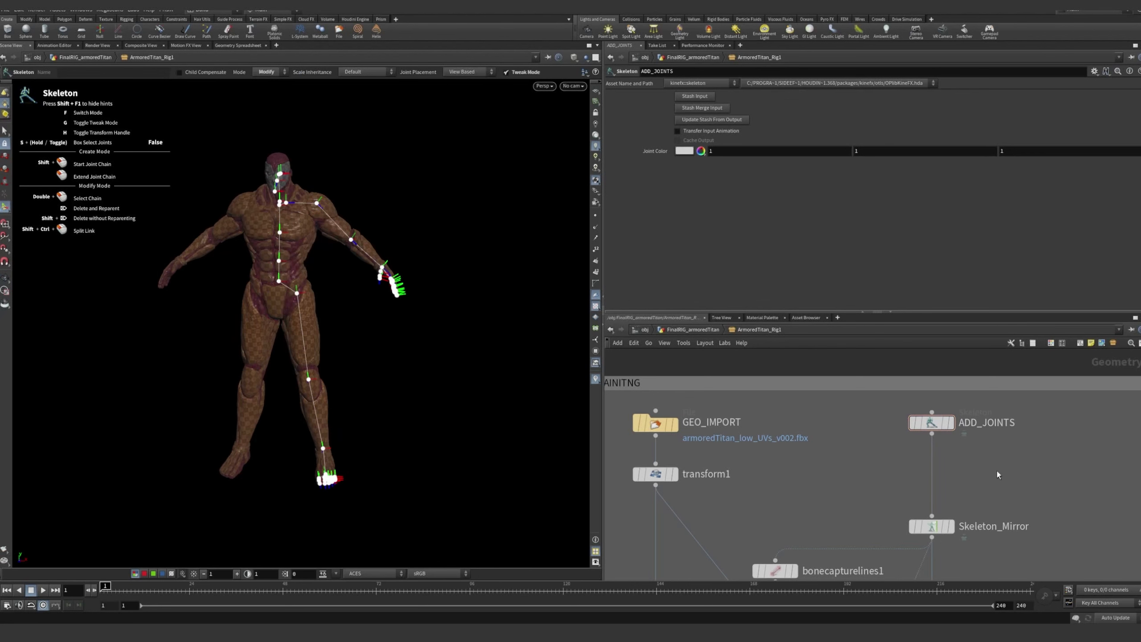
Add a separate Skeleton node beside ADD_JOINTS
{"action": "key", "text": "Tab"}
{"action": "type", "text": "skl"}
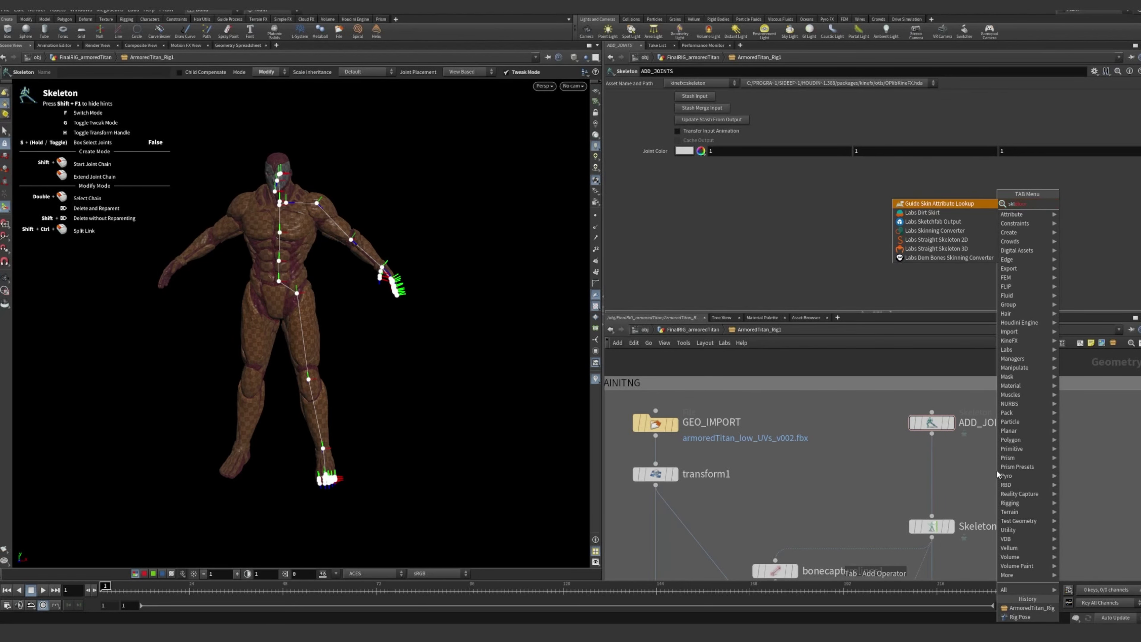
{"action": "type", "text": "eto"}
{"action": "key", "text": "BackSpace"}
{"action": "key", "text": "BackSpace"}
{"action": "key", "text": "BackSpace"}
{"action": "key", "text": "BackSpace"}
{"action": "type", "text": "e"}
{"action": "key", "text": "Return"}
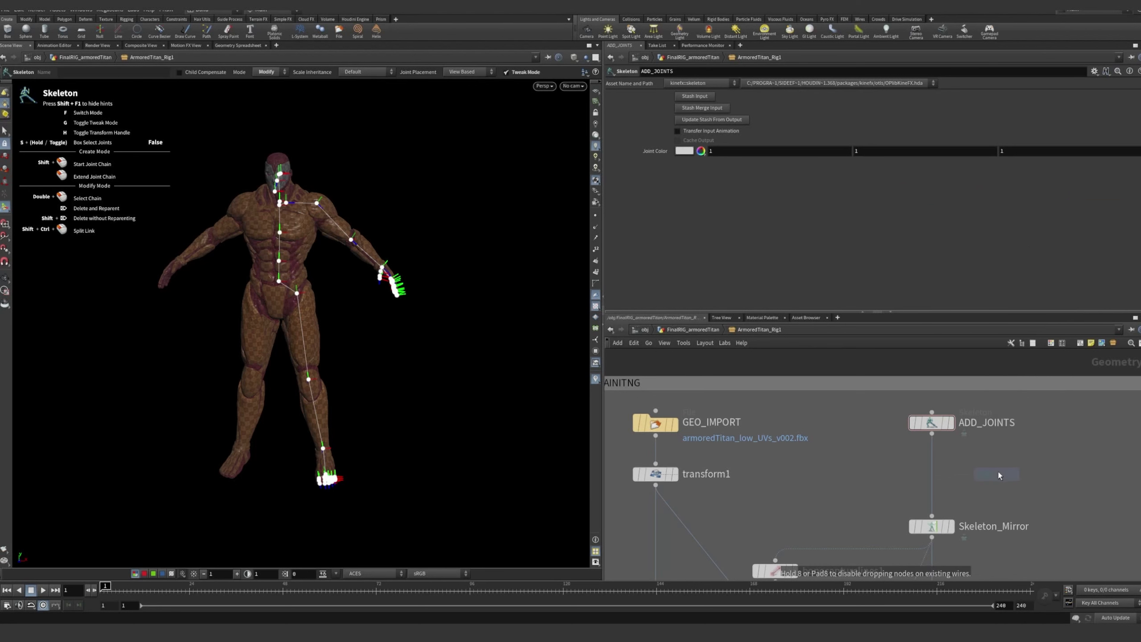
{"action": "left_click", "coordinate": [998, 472]}
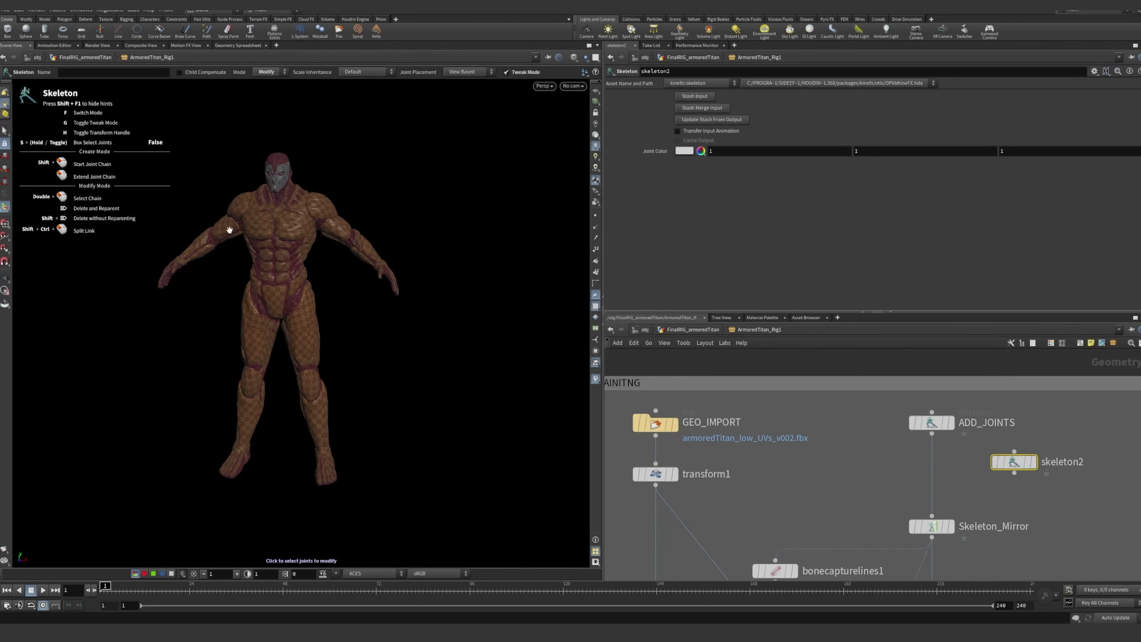
Draw a trial joint chain from the titan's shoulder to its elbow with the new Skeleton node
{"action": "right_click_drag", "start_coordinate": [229, 230], "coordinate": [434, 256], "text": "alt"}
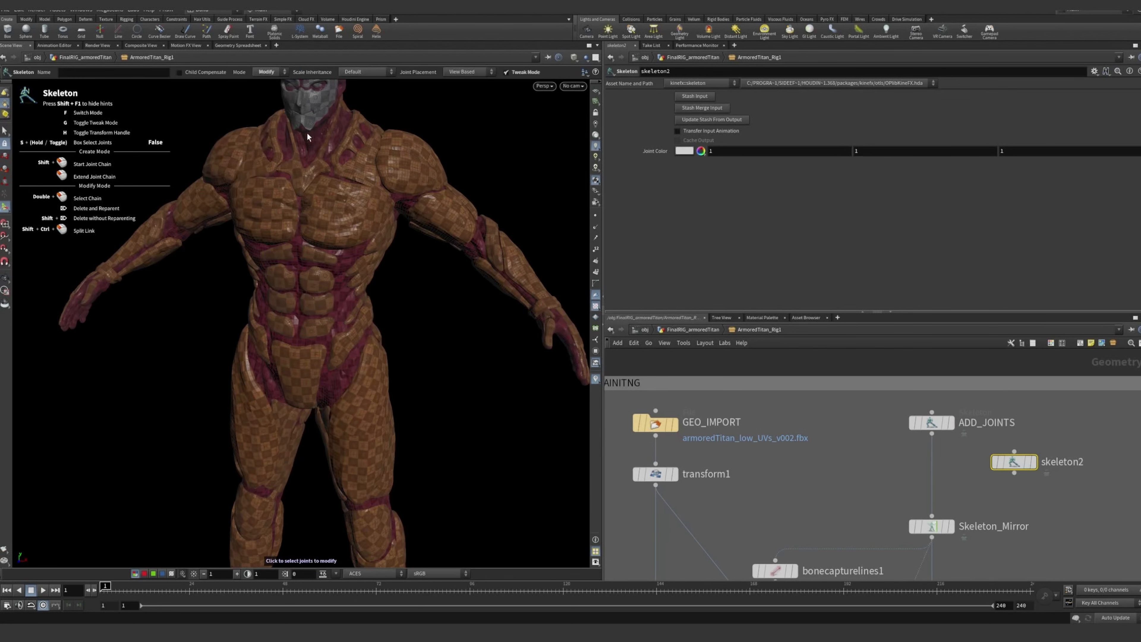
{"action": "left_click", "coordinate": [265, 82]}
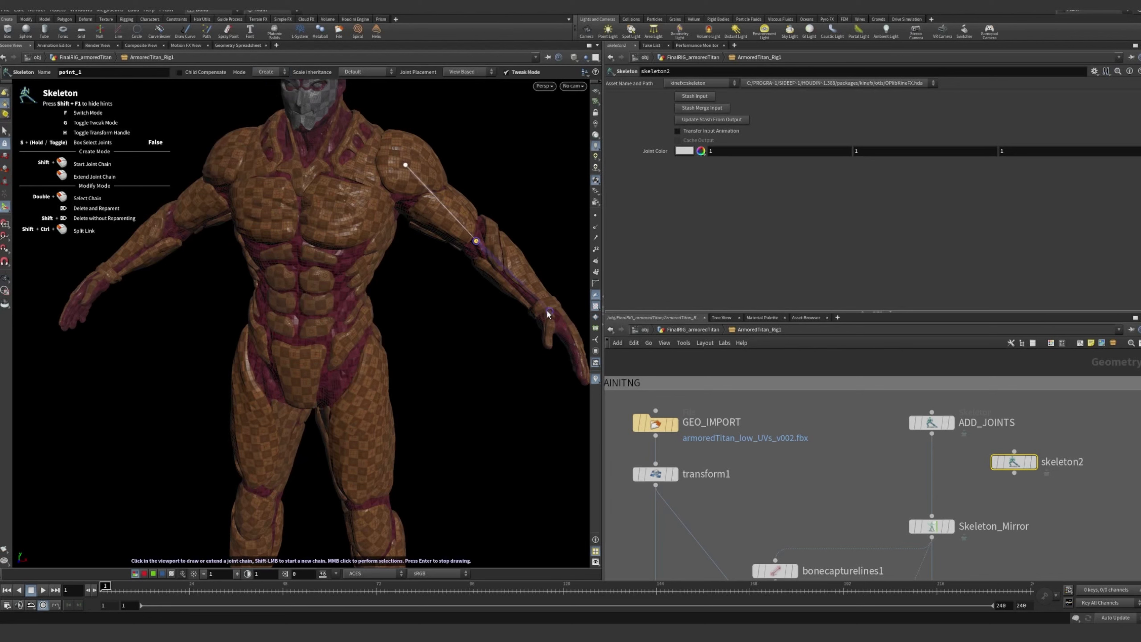
{"action": "key", "text": "Escape"}
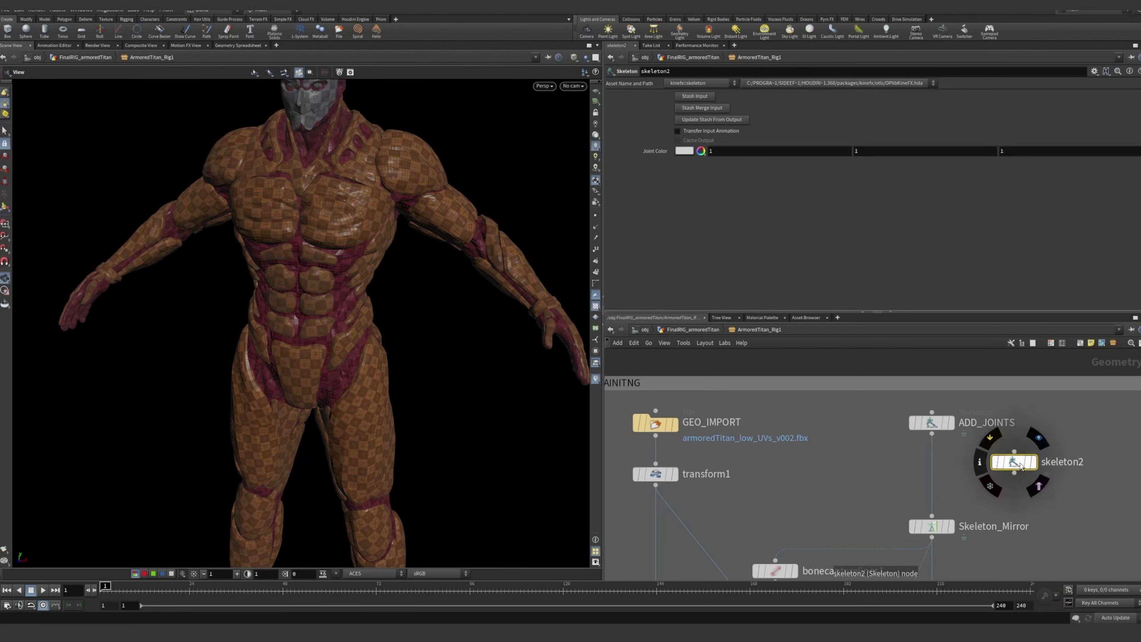
Display the ADD_JOINTS node's output in the viewport with its joint handles shown
{"action": "left_click", "coordinate": [943, 424]}
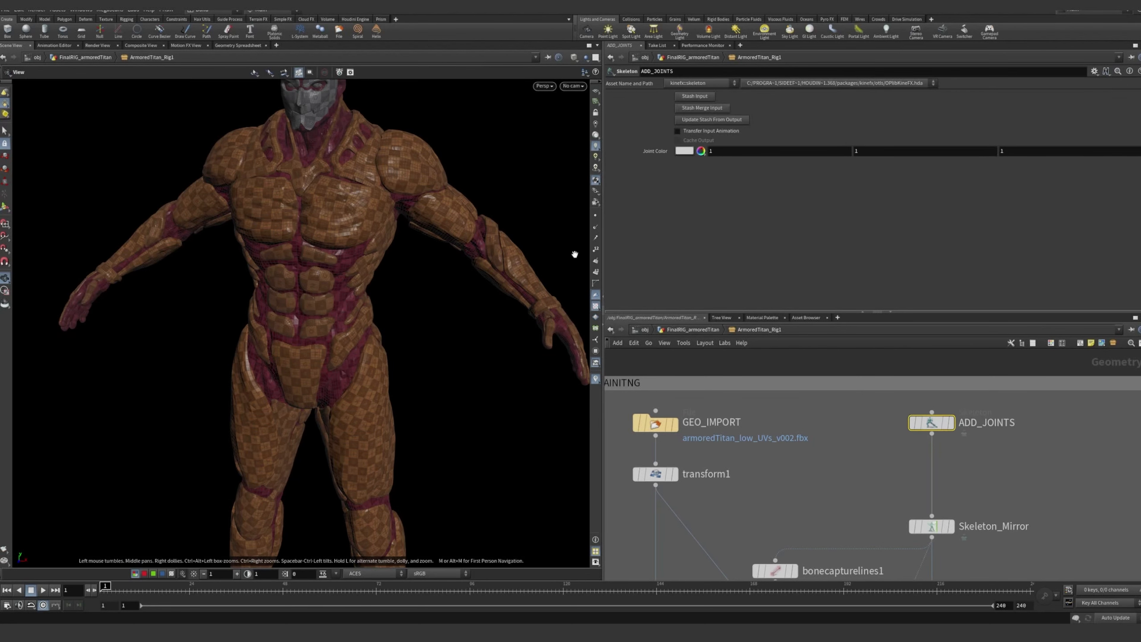
{"action": "left_click", "coordinate": [953, 428]}
{"action": "left_click_drag", "start_coordinate": [364, 236], "coordinate": [14, 197]}
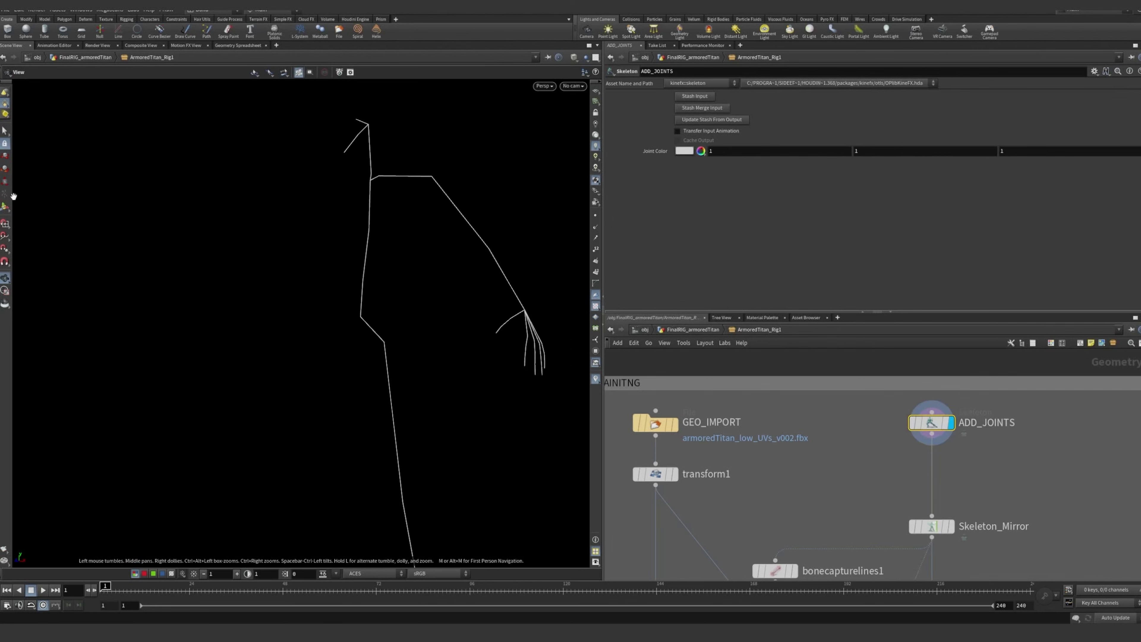
{"action": "left_click", "coordinate": [6, 207]}
{"action": "left_click_drag", "start_coordinate": [486, 225], "coordinate": [459, 254], "text": "alt"}
{"action": "right_click_drag", "start_coordinate": [459, 254], "coordinate": [457, 347], "text": "alt"}
{"action": "middle_click_drag", "start_coordinate": [457, 347], "coordinate": [432, 284], "text": "alt"}
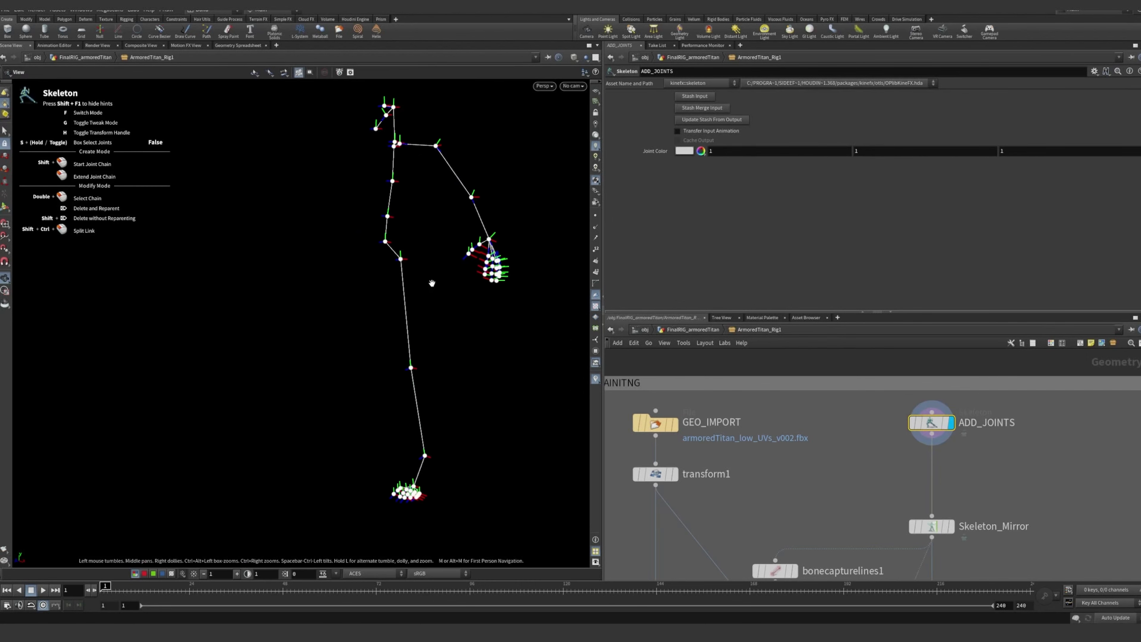
Template the transform1 node so the titan model shows as a reference around the joints
{"action": "mouse_move", "coordinate": [670, 475]}
{"action": "left_click", "coordinate": [679, 498]}
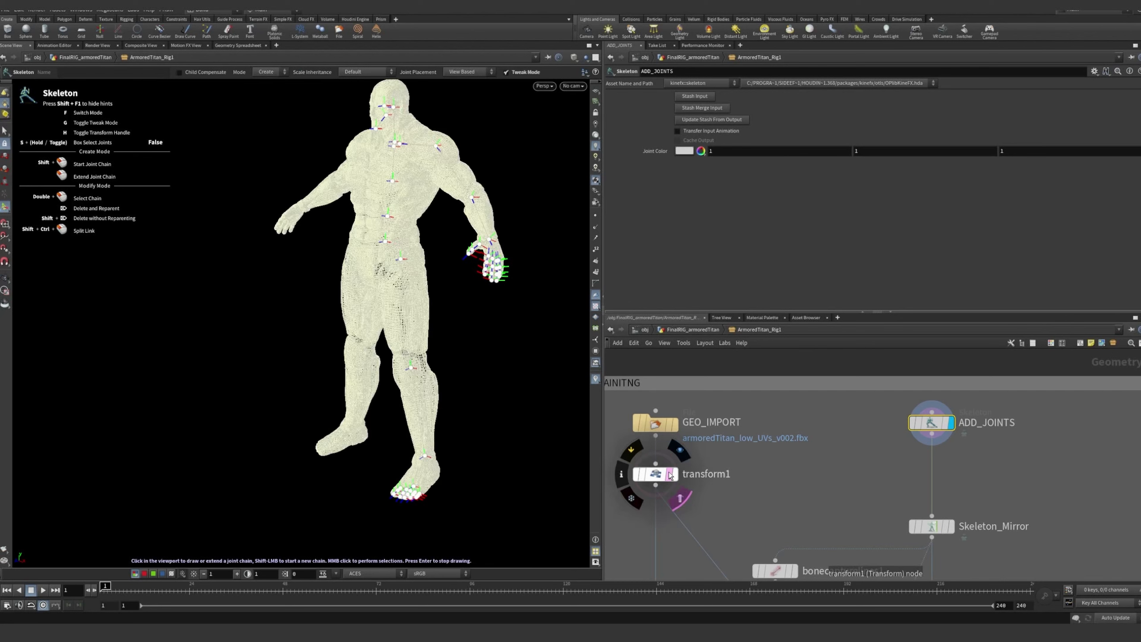
{"action": "left_click_drag", "start_coordinate": [367, 219], "coordinate": [418, 239], "text": "alt"}
Display the Skeleton_Mirror node's output and bring up its parameters
{"action": "scroll", "coordinate": [863, 435], "scroll_direction": "down", "scroll_amount": 5}
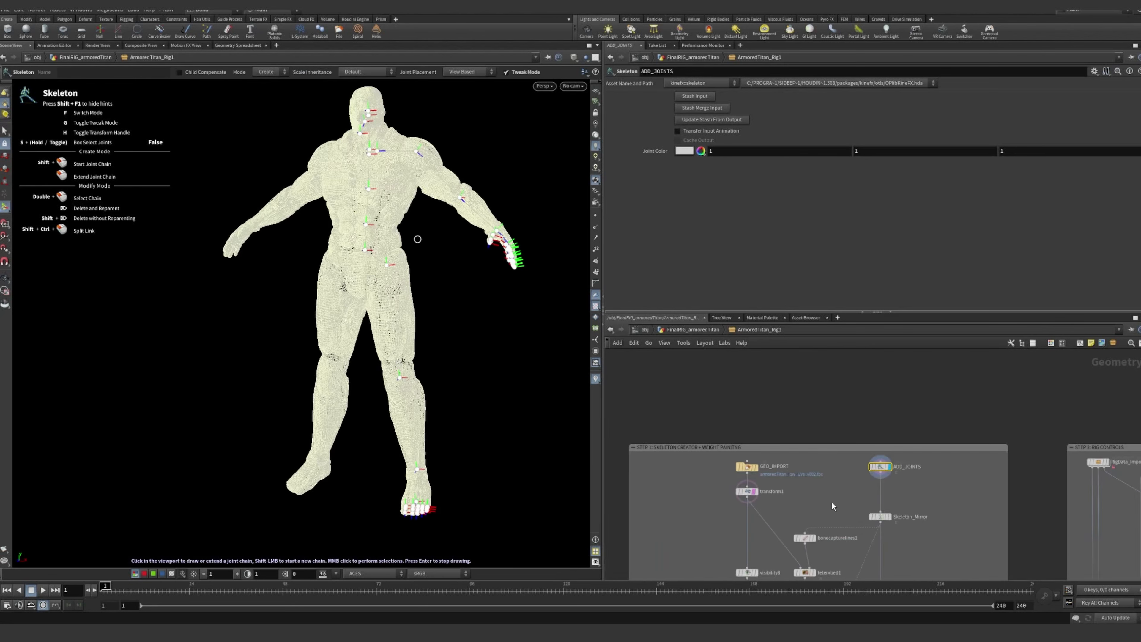
{"action": "middle_click_drag", "start_coordinate": [832, 502], "coordinate": [816, 412]}
{"action": "scroll", "coordinate": [822, 416], "scroll_direction": "up", "scroll_amount": 4}
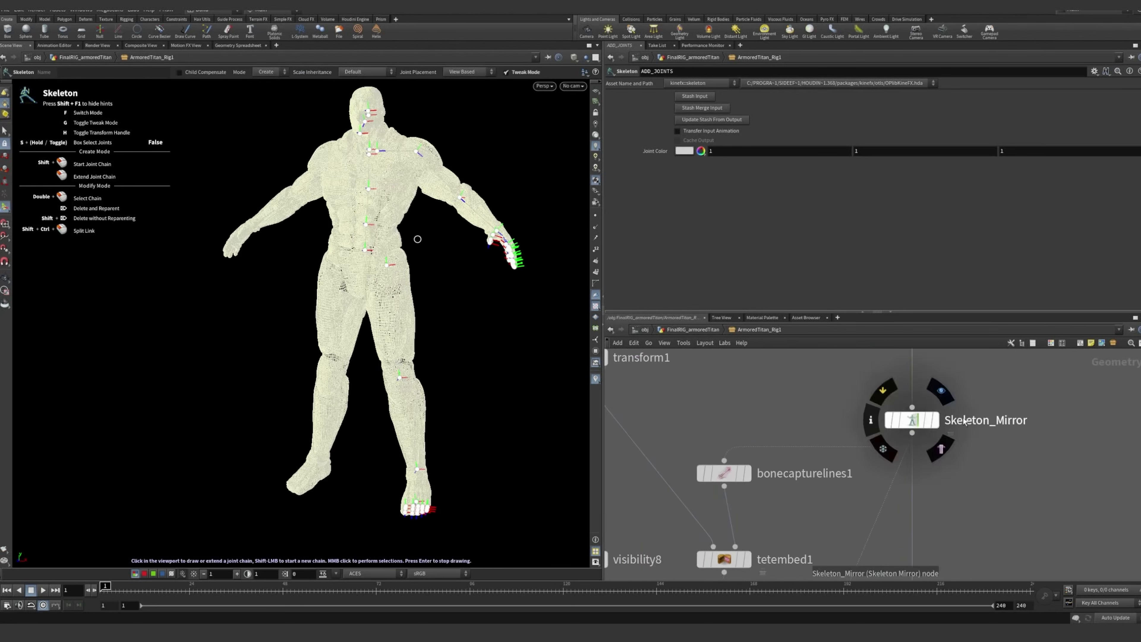
{"action": "middle_click_drag", "start_coordinate": [915, 418], "coordinate": [917, 521]}
{"action": "left_click", "coordinate": [917, 524]}
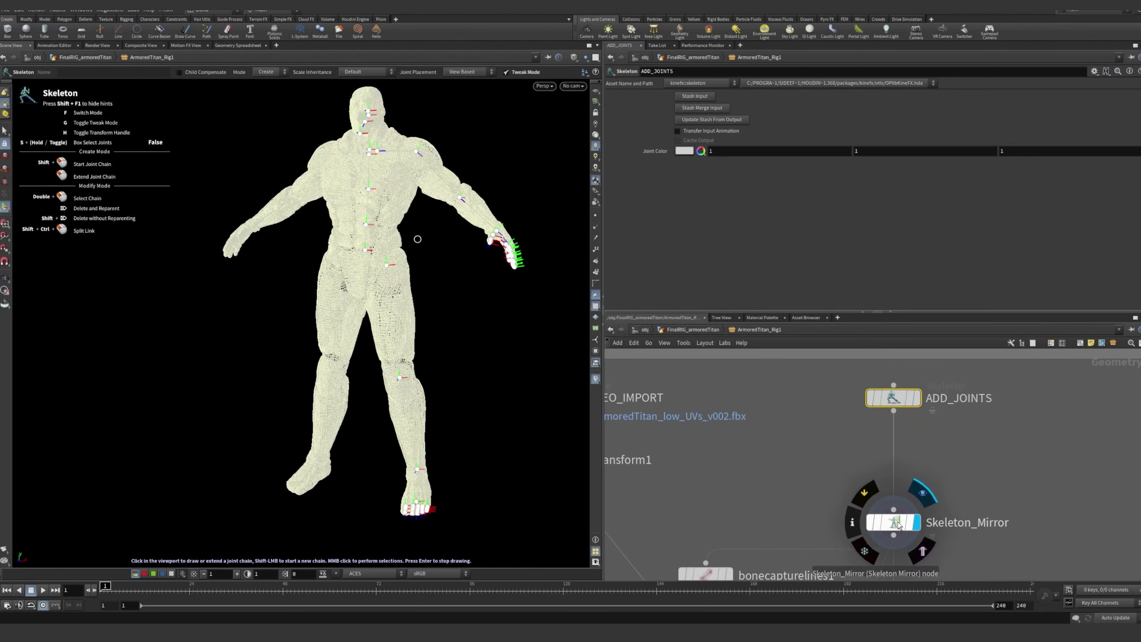
Examine the mirror plane and the mirrored arm and leg joints on the titan from several angles
{"action": "mouse_move", "coordinate": [408, 256]}
{"action": "left_mouse_down"}
{"action": "mouse_move", "coordinate": [495, 261]}
{"action": "mouse_move", "coordinate": [407, 267]}
{"action": "left_mouse_up"}
{"action": "middle_click_drag", "start_coordinate": [454, 213], "coordinate": [421, 425]}
{"action": "left_click_drag", "start_coordinate": [310, 274], "coordinate": [364, 274]}
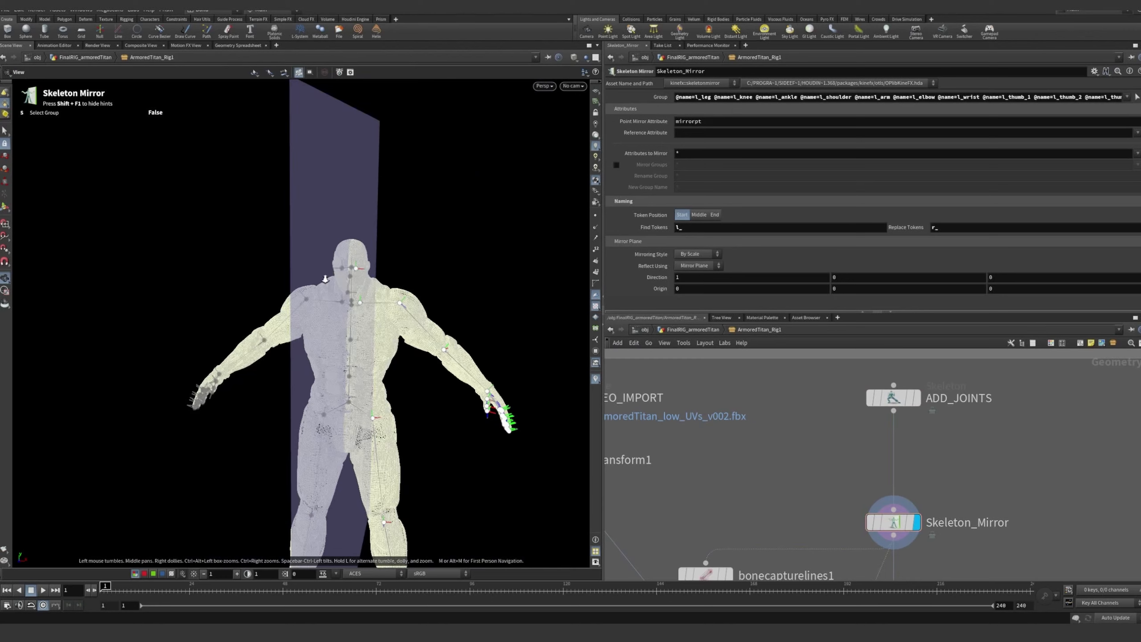
{"action": "right_click_drag", "start_coordinate": [364, 275], "coordinate": [453, 282]}
{"action": "left_click_drag", "start_coordinate": [453, 282], "coordinate": [473, 327]}
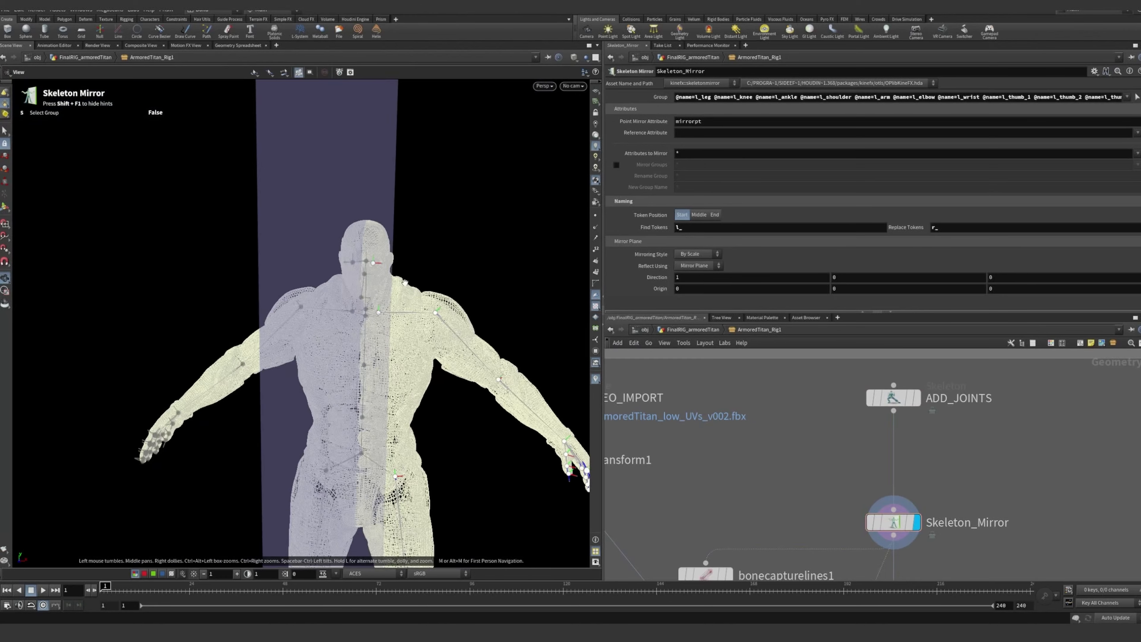
{"action": "left_click_drag", "start_coordinate": [404, 282], "coordinate": [264, 219]}
{"action": "right_click_drag", "start_coordinate": [453, 328], "coordinate": [422, 422]}
{"action": "middle_click_drag", "start_coordinate": [421, 421], "coordinate": [392, 243]}
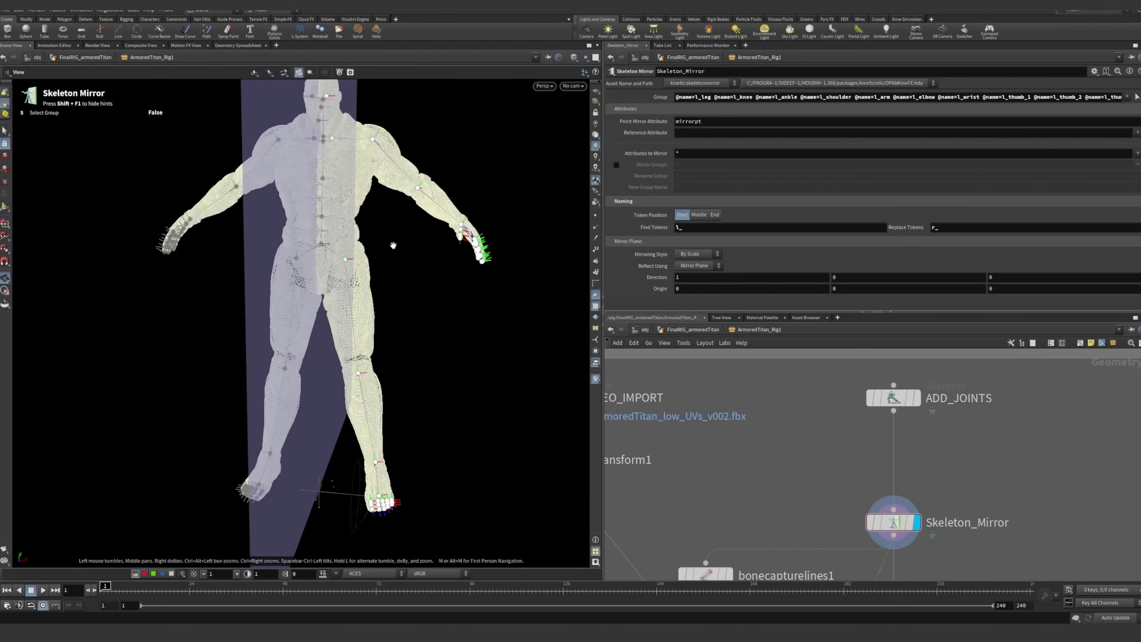
Examine the nodes downstream of Skeleton_Mirror, from bonecapturelines1 and tetembed1 through bonecapturebiharmonic1 and POSE_TESTER to WEIGHT_PAINT
{"action": "scroll", "coordinate": [770, 480], "scroll_direction": "down", "scroll_amount": 2}
{"action": "scroll", "coordinate": [770, 483], "scroll_direction": "down", "scroll_amount": 3}
{"action": "middle_click_drag", "start_coordinate": [770, 483], "coordinate": [797, 393]}
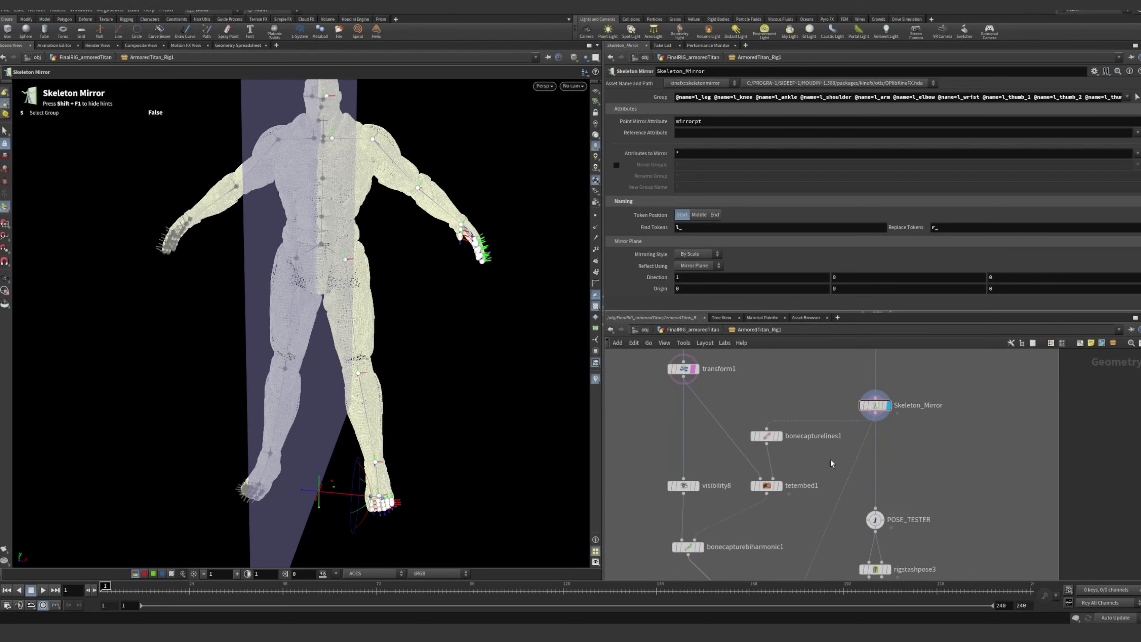
{"action": "mouse_move", "coordinate": [807, 459]}
{"action": "middle_mouse_down"}
{"action": "mouse_move", "coordinate": [816, 553]}
{"action": "mouse_move", "coordinate": [796, 451]}
{"action": "middle_mouse_up"}
{"action": "scroll", "coordinate": [780, 474], "scroll_direction": "down", "scroll_amount": 3}
{"action": "scroll", "coordinate": [797, 449], "scroll_direction": "up", "scroll_amount": 6}
{"action": "middle_click_drag", "start_coordinate": [810, 358], "coordinate": [817, 410]}
{"action": "scroll", "coordinate": [843, 442], "scroll_direction": "down", "scroll_amount": 2}
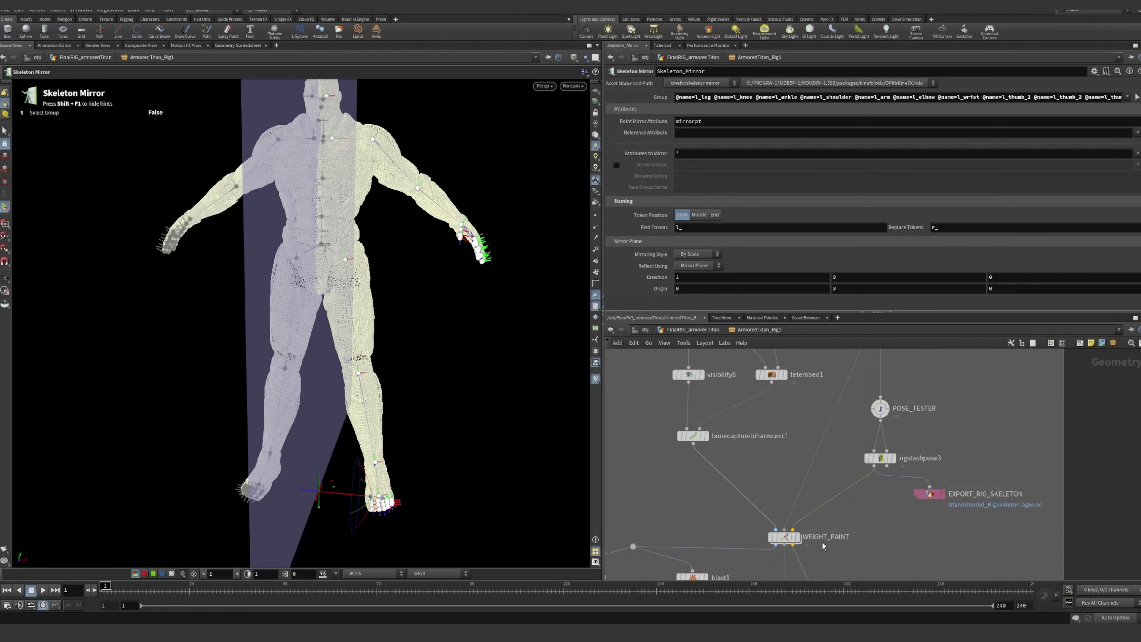
{"action": "mouse_move", "coordinate": [801, 543]}
{"action": "scroll", "coordinate": [786, 414], "scroll_direction": "down", "scroll_amount": 2}
Display the bonecapturelines1 node's output and bring up its parameters, with the titan's upper body in view
{"action": "scroll", "coordinate": [822, 454], "scroll_direction": "up", "scroll_amount": 5}
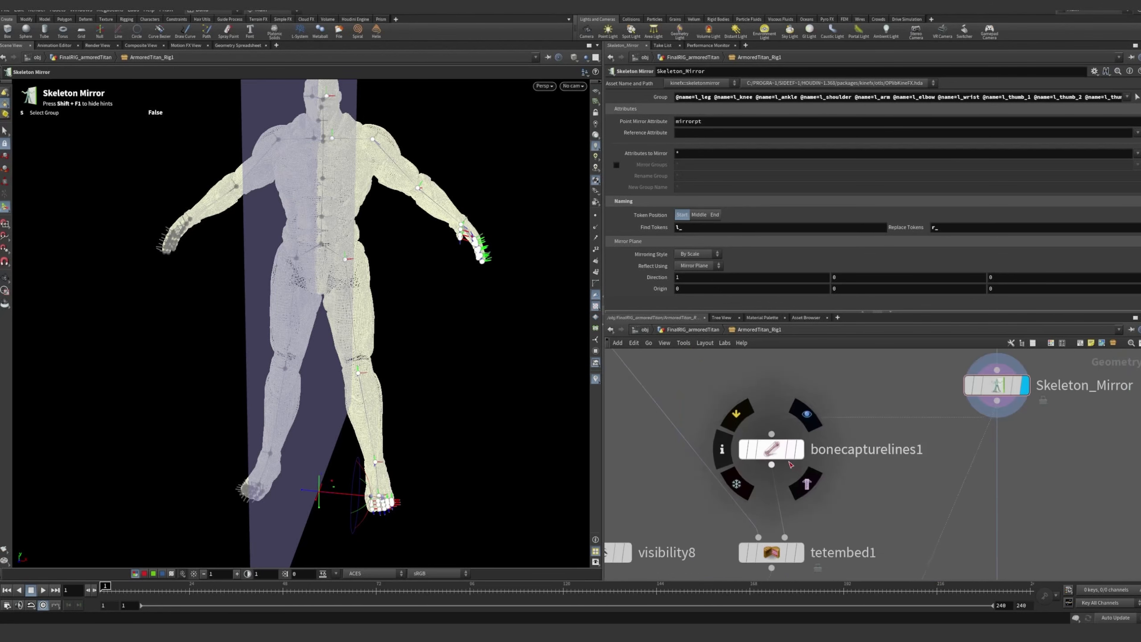
{"action": "mouse_move", "coordinate": [805, 459]}
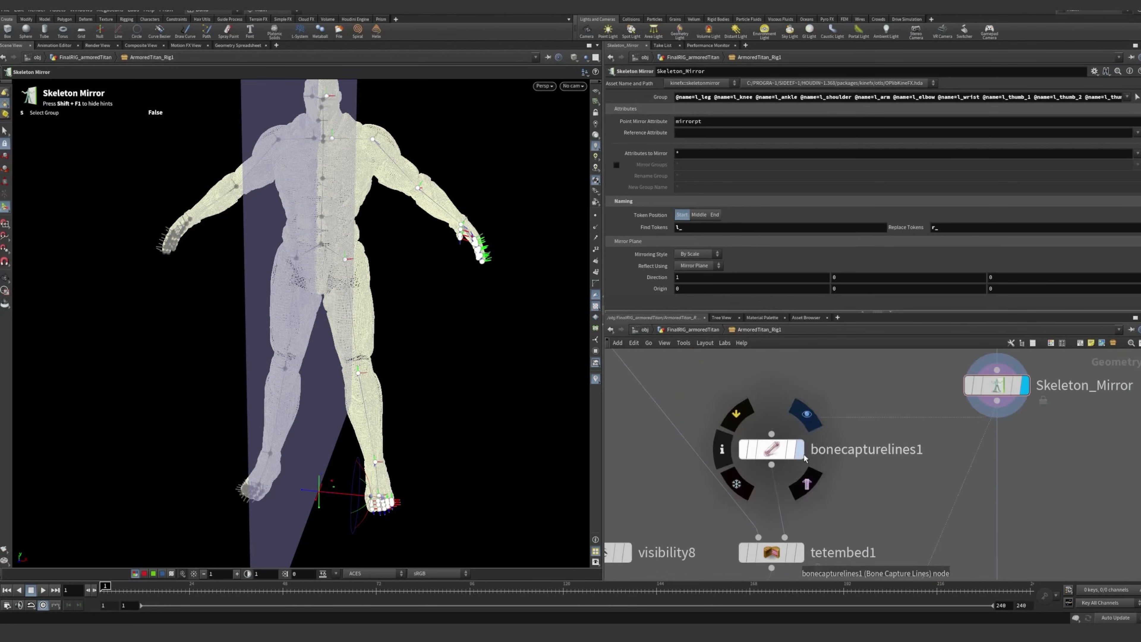
{"action": "middle_click_drag", "start_coordinate": [804, 459], "coordinate": [787, 442]}
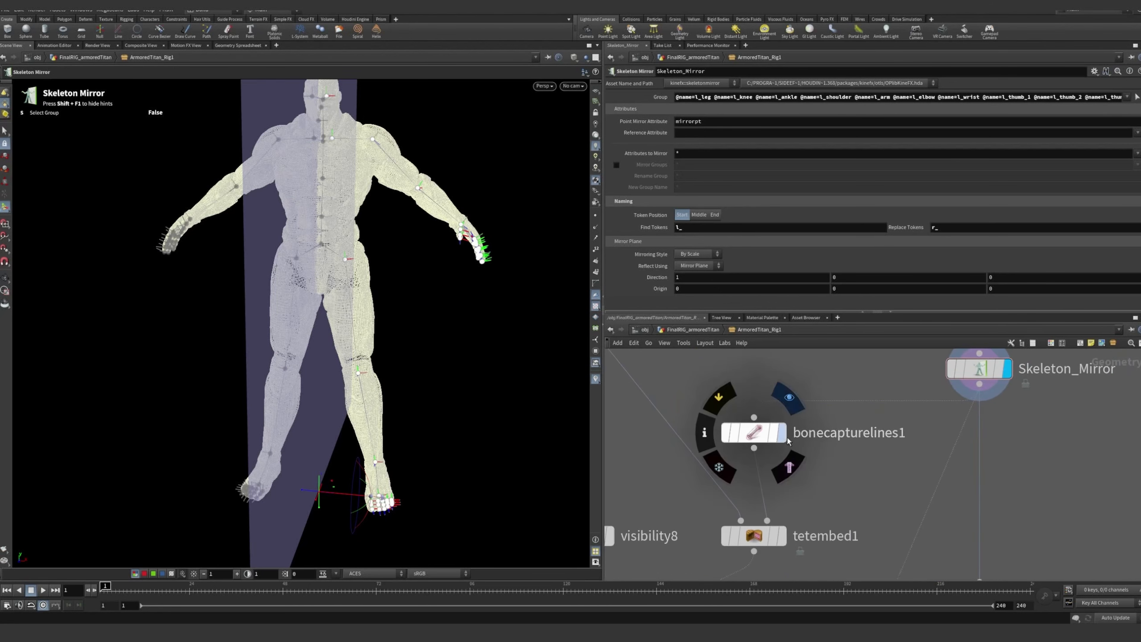
{"action": "left_click", "coordinate": [790, 398]}
{"action": "left_click", "coordinate": [762, 435]}
{"action": "middle_click_drag", "start_coordinate": [335, 166], "coordinate": [352, 282], "text": "alt"}
{"action": "mouse_move", "coordinate": [351, 282]}
{"action": "right_mouse_down", "text": "alt"}
{"action": "mouse_move", "coordinate": [392, 288]}
{"action": "mouse_move", "coordinate": [353, 282]}
{"action": "right_mouse_up", "text": "alt"}
Remove the template display from transform1 so only the bone capture lines show in the viewport
{"action": "middle_click_drag", "start_coordinate": [855, 462], "coordinate": [854, 414]}
{"action": "scroll", "coordinate": [855, 414], "scroll_direction": "down", "scroll_amount": 4}
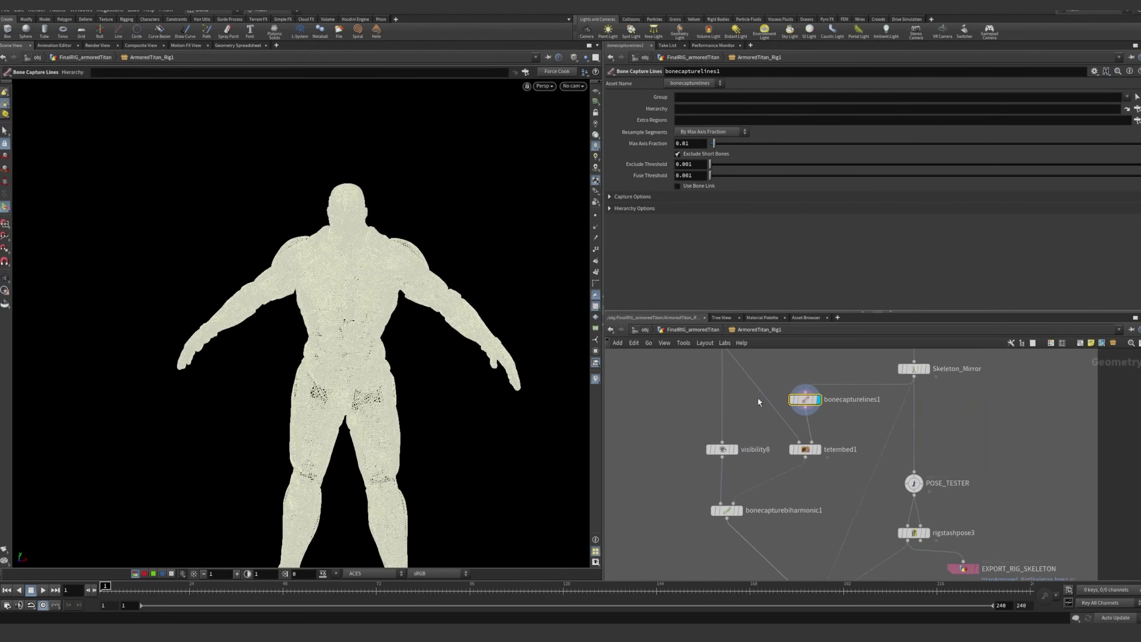
{"action": "scroll", "coordinate": [831, 356], "scroll_direction": "up", "scroll_amount": 4}
{"action": "middle_click_drag", "start_coordinate": [831, 355], "coordinate": [853, 317]}
{"action": "middle_click_drag", "start_coordinate": [873, 431], "coordinate": [823, 465]}
{"action": "scroll", "coordinate": [856, 422], "scroll_direction": "down", "scroll_amount": 4}
{"action": "scroll", "coordinate": [848, 399], "scroll_direction": "down", "scroll_amount": 2}
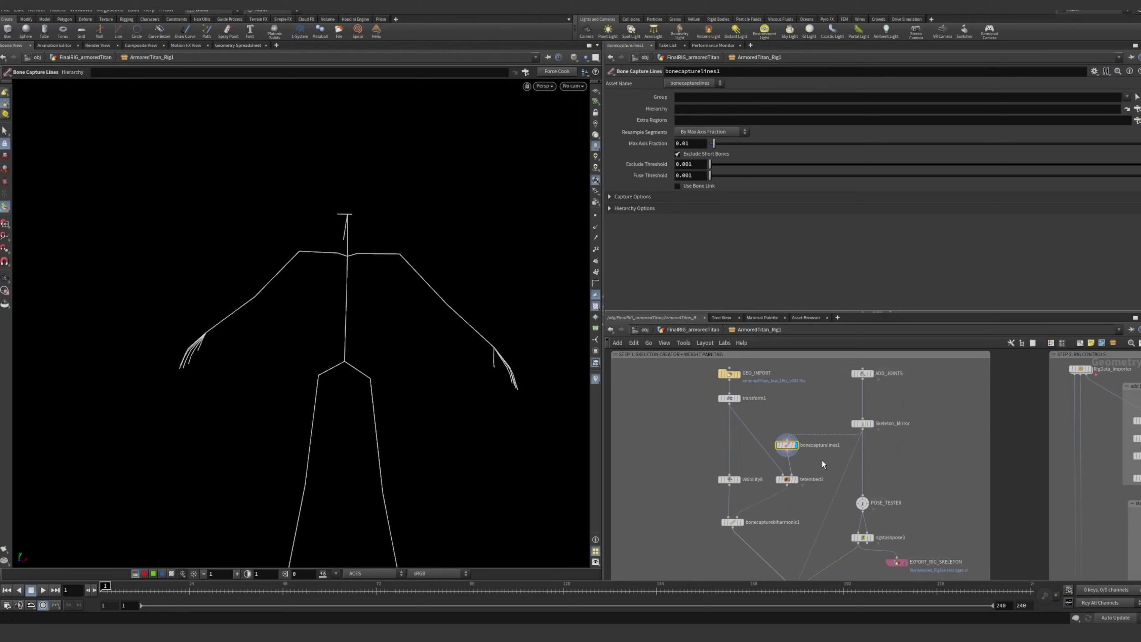
Examine how transform1, Skeleton_Mirror and bonecapturelines1 connect into tetembed1 in the network
{"action": "scroll", "coordinate": [772, 415], "scroll_direction": "up", "scroll_amount": 3}
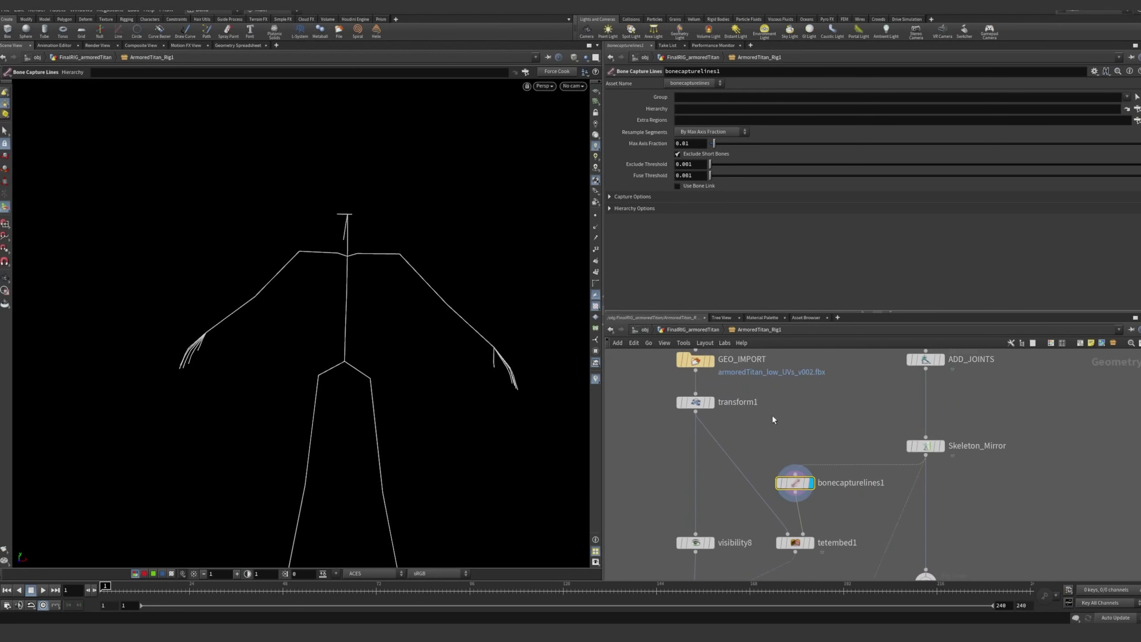
{"action": "scroll", "coordinate": [783, 415], "scroll_direction": "down", "scroll_amount": 1}
{"action": "middle_click_drag", "start_coordinate": [840, 427], "coordinate": [805, 408]}
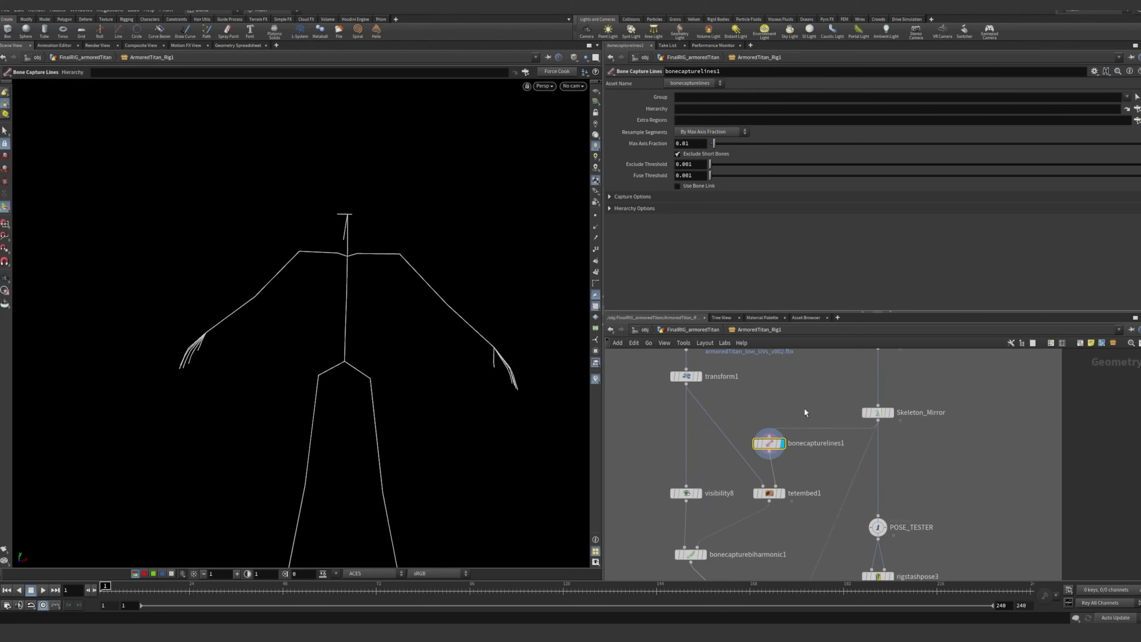
{"action": "middle_click_drag", "start_coordinate": [816, 500], "coordinate": [810, 439]}
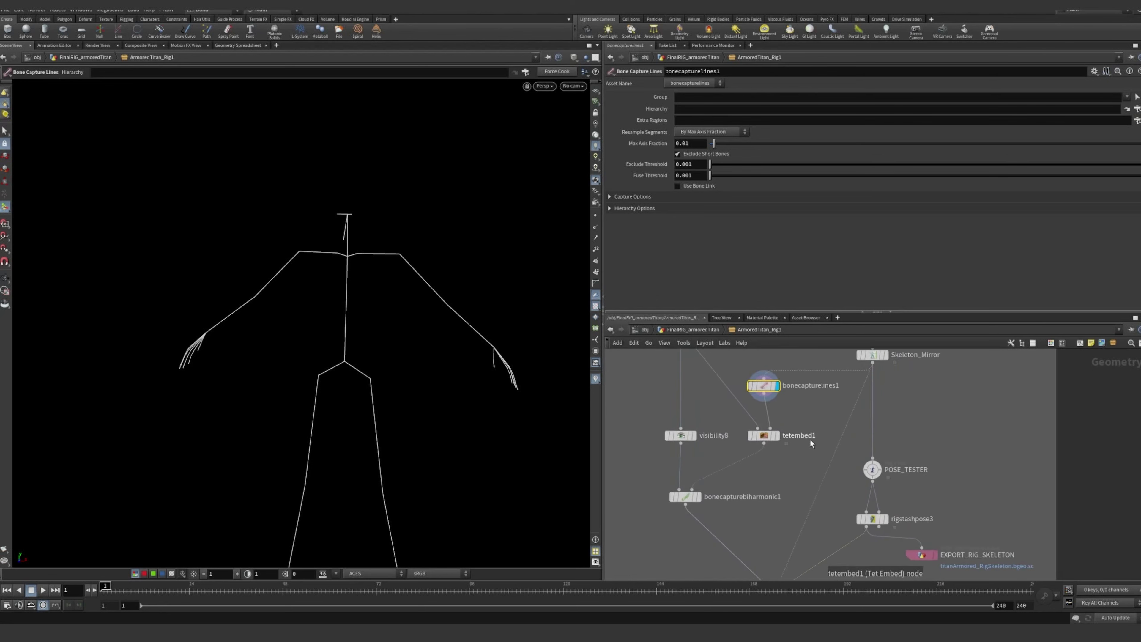
{"action": "middle_click_drag", "start_coordinate": [963, 448], "coordinate": [838, 439]}
{"action": "scroll", "coordinate": [860, 450], "scroll_direction": "down", "scroll_amount": 2}
{"action": "scroll", "coordinate": [838, 440], "scroll_direction": "down", "scroll_amount": 1}
{"action": "scroll", "coordinate": [837, 440], "scroll_direction": "up", "scroll_amount": 5}
{"action": "middle_click_drag", "start_coordinate": [847, 390], "coordinate": [865, 453]}
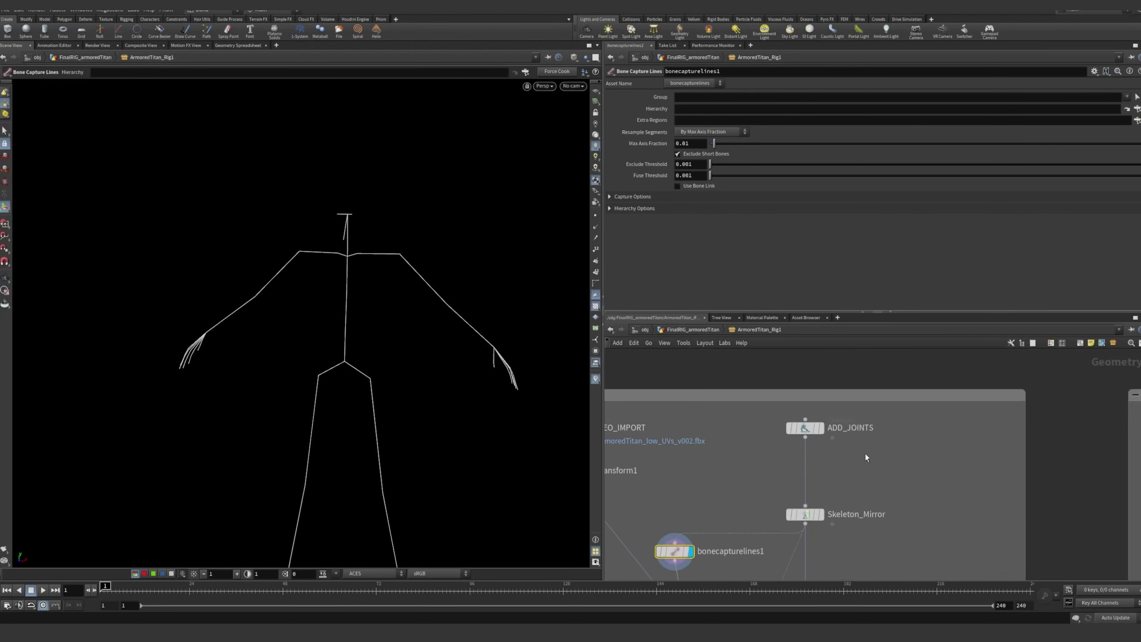
Display the output of ADD_JOINTS and of Skeleton_Mirror to compare, and view the full mirrored skeleton at an angle
{"action": "left_click", "coordinate": [826, 408]}
{"action": "left_click", "coordinate": [826, 494]}
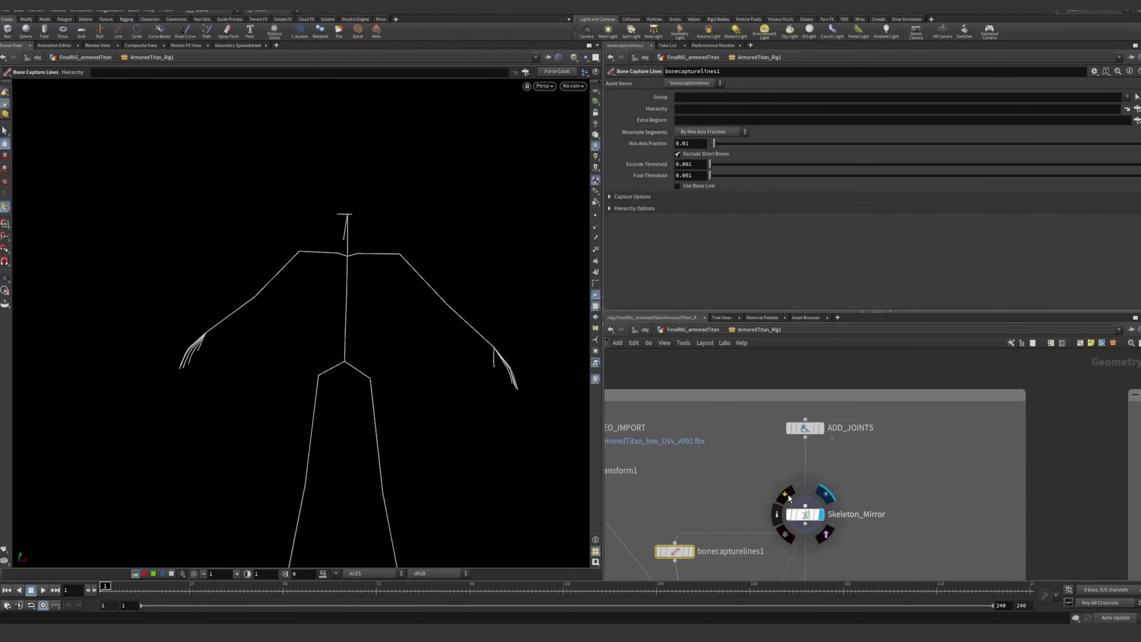
{"action": "left_click_drag", "start_coordinate": [327, 301], "coordinate": [373, 404]}
Display the transform1 node's output and view the whole titan model from the front and at an angle
{"action": "middle_click_drag", "start_coordinate": [646, 564], "coordinate": [780, 481]}
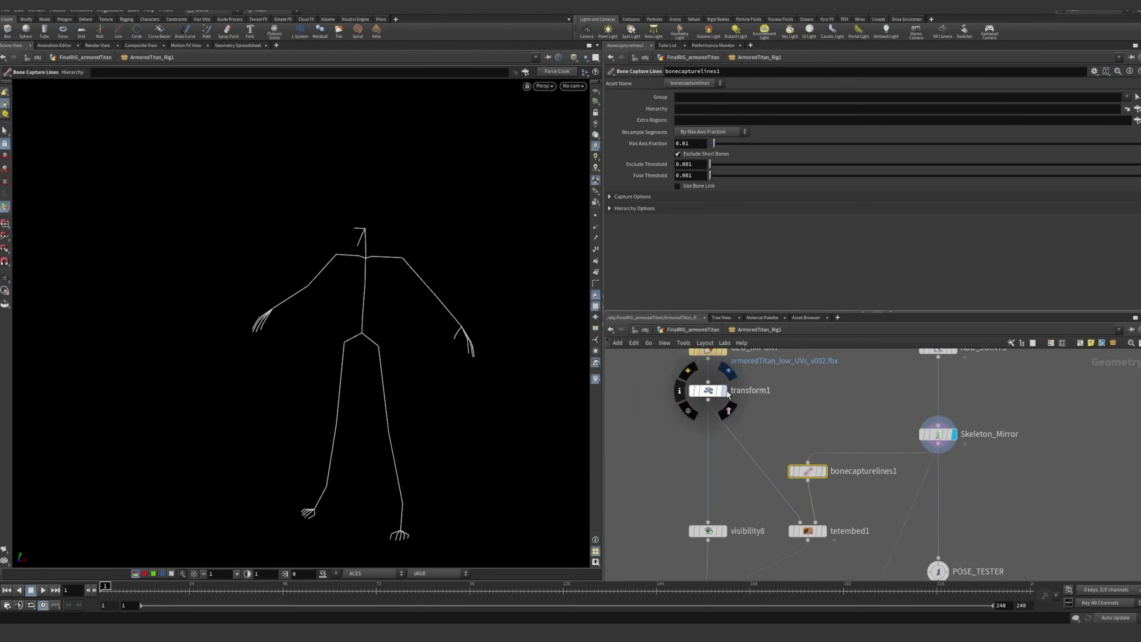
{"action": "left_click", "coordinate": [724, 391]}
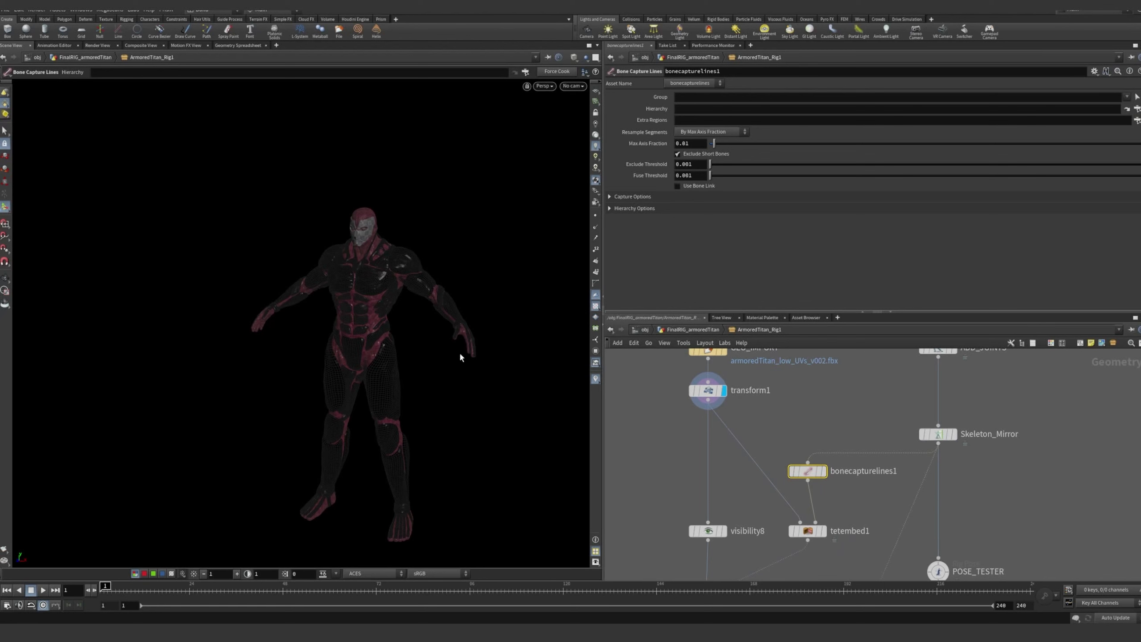
{"action": "middle_click_drag", "start_coordinate": [865, 475], "coordinate": [796, 402]}
{"action": "scroll", "coordinate": [796, 402], "scroll_direction": "down", "scroll_amount": 1}
{"action": "middle_click_drag", "start_coordinate": [790, 461], "coordinate": [838, 536]}
{"action": "key", "text": "Escape"}
{"action": "left_click_drag", "start_coordinate": [377, 331], "coordinate": [376, 298]}
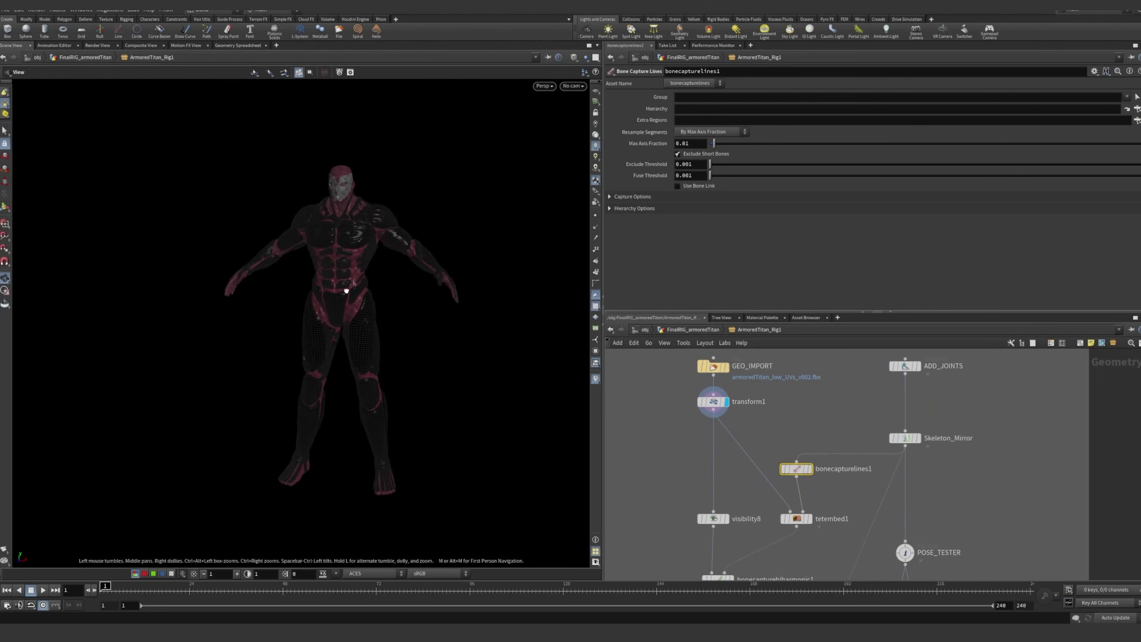
{"action": "key", "text": "Return"}
{"action": "left_click_drag", "start_coordinate": [480, 437], "coordinate": [352, 438]}
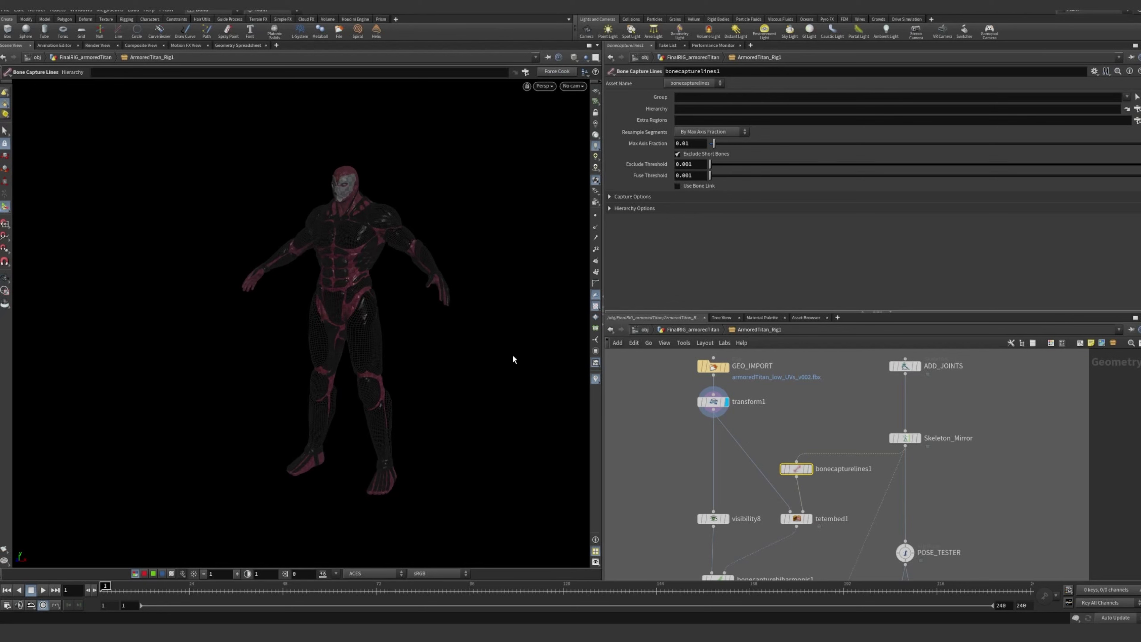
Examine the path from bonecapturelines1 and tetembed1 through bonecapturebiharmonic1 down to WEIGHT_PAINT
{"action": "middle_click_drag", "start_coordinate": [853, 445], "coordinate": [818, 422]}
{"action": "middle_click_drag", "start_coordinate": [940, 481], "coordinate": [927, 419]}
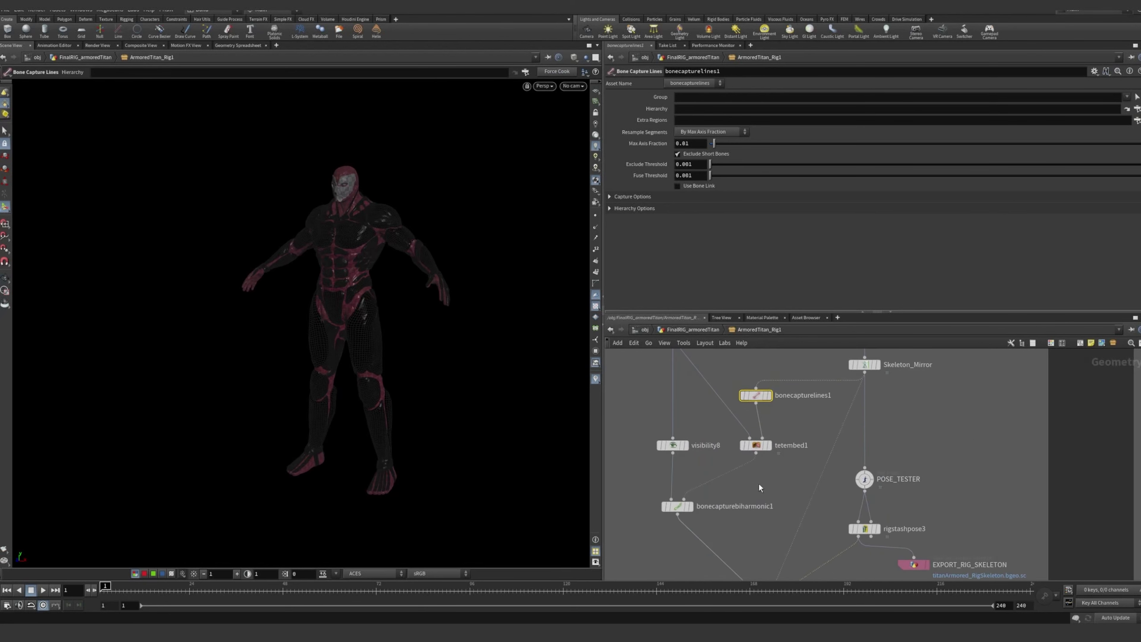
{"action": "middle_click_drag", "start_coordinate": [939, 422], "coordinate": [938, 403]}
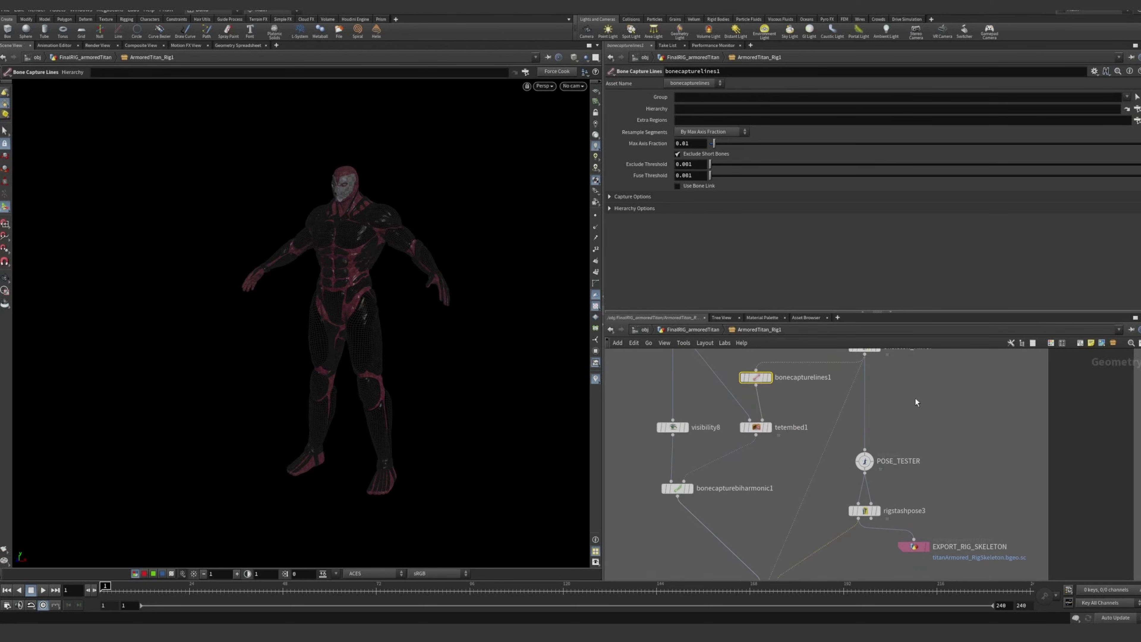
{"action": "middle_click_drag", "start_coordinate": [865, 398], "coordinate": [906, 443]}
{"action": "scroll", "coordinate": [782, 445], "scroll_direction": "up", "scroll_amount": 1}
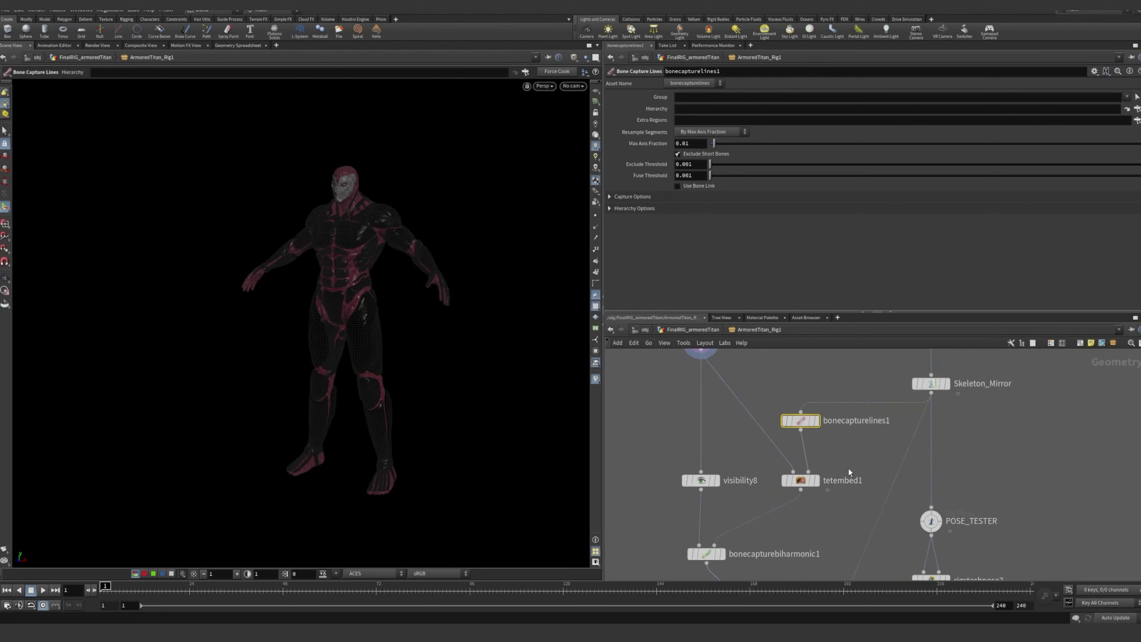
{"action": "middle_click_drag", "start_coordinate": [870, 448], "coordinate": [866, 385]}
{"action": "middle_click_drag", "start_coordinate": [833, 485], "coordinate": [811, 399]}
{"action": "scroll", "coordinate": [805, 491], "scroll_direction": "down", "scroll_amount": 1}
{"action": "scroll", "coordinate": [812, 483], "scroll_direction": "up", "scroll_amount": 2}
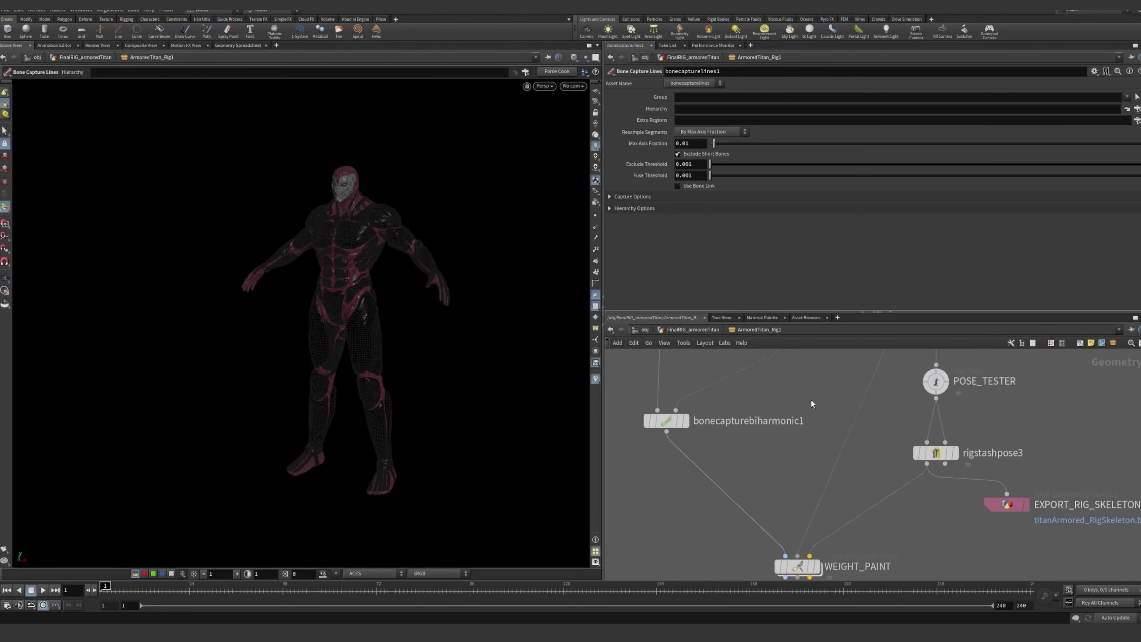
Select the WEIGHT_PAINT node to bring up its capture layer paint parameters and the hip region's weights
{"action": "scroll", "coordinate": [811, 398], "scroll_direction": "down", "scroll_amount": 2}
{"action": "mouse_move", "coordinate": [810, 518]}
{"action": "scroll", "coordinate": [806, 517], "scroll_direction": "up", "scroll_amount": 1}
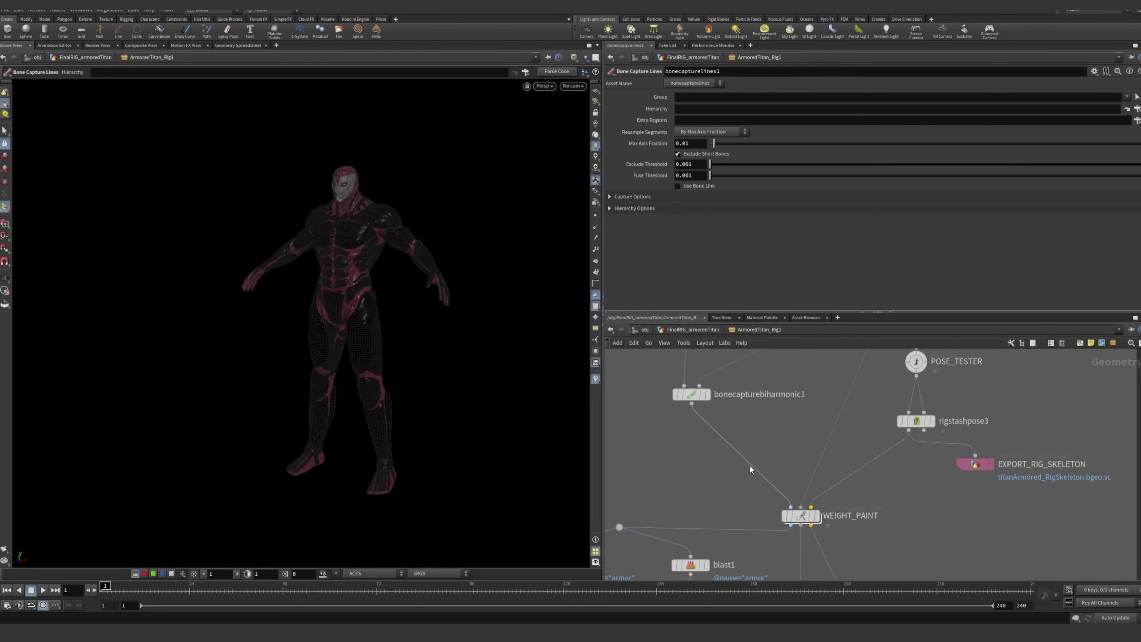
{"action": "left_click_drag", "start_coordinate": [858, 541], "coordinate": [761, 501]}
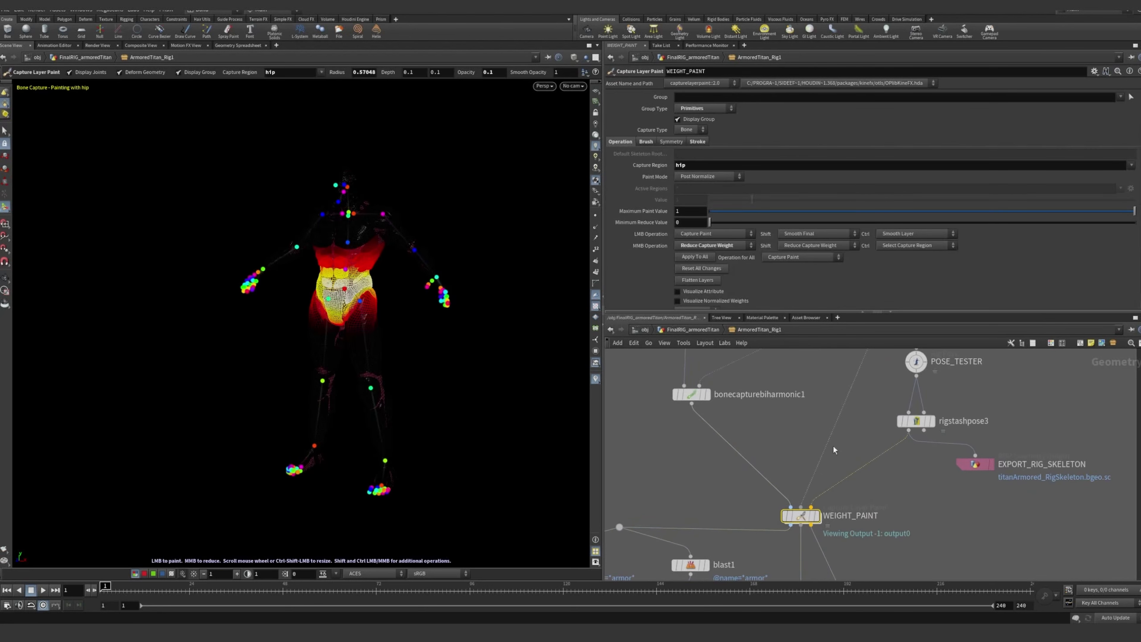
Examine the branch from GEO_IMPORT and transform1 down to visibility8, tetembed1 and bonecapturebiharmonic1
{"action": "scroll", "coordinate": [788, 426], "scroll_direction": "down", "scroll_amount": 1}
{"action": "middle_click_drag", "start_coordinate": [789, 425], "coordinate": [809, 501]}
{"action": "middle_click_drag", "start_coordinate": [768, 396], "coordinate": [757, 484]}
{"action": "scroll", "coordinate": [789, 387], "scroll_direction": "up", "scroll_amount": 1}
{"action": "scroll", "coordinate": [766, 427], "scroll_direction": "up", "scroll_amount": 1}
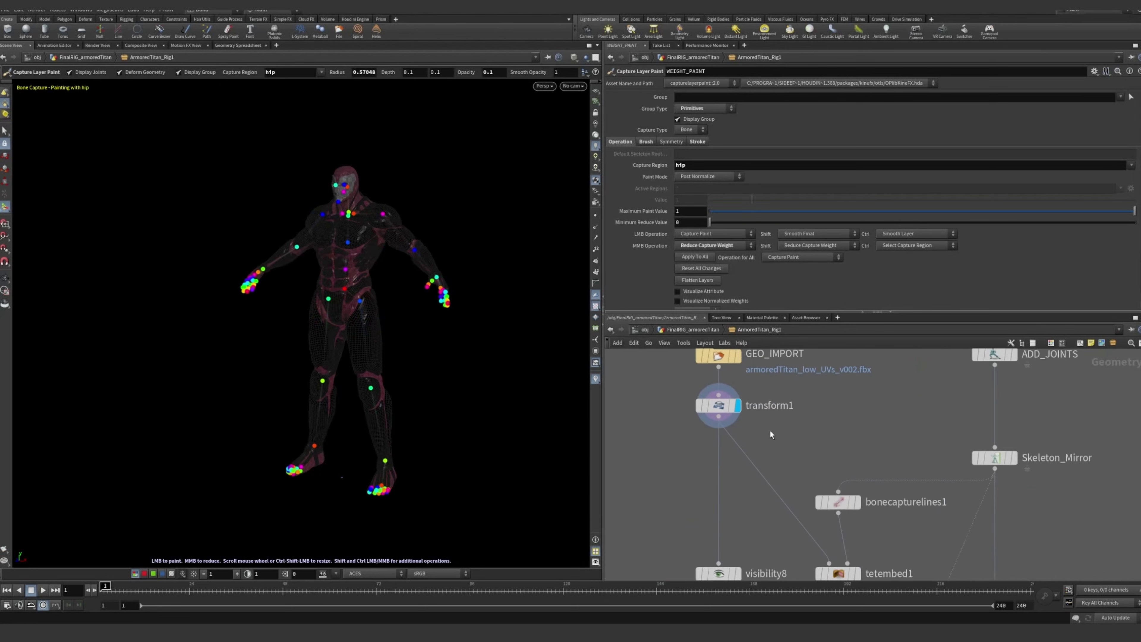
{"action": "mouse_move", "coordinate": [771, 432]}
{"action": "middle_mouse_down"}
{"action": "mouse_move", "coordinate": [790, 435]}
{"action": "mouse_move", "coordinate": [753, 426]}
{"action": "middle_mouse_up"}
{"action": "middle_click_drag", "start_coordinate": [752, 488], "coordinate": [754, 361]}
{"action": "scroll", "coordinate": [787, 452], "scroll_direction": "down", "scroll_amount": 1}
{"action": "middle_click_drag", "start_coordinate": [791, 456], "coordinate": [805, 495]}
{"action": "middle_click_drag", "start_coordinate": [836, 477], "coordinate": [787, 388]}
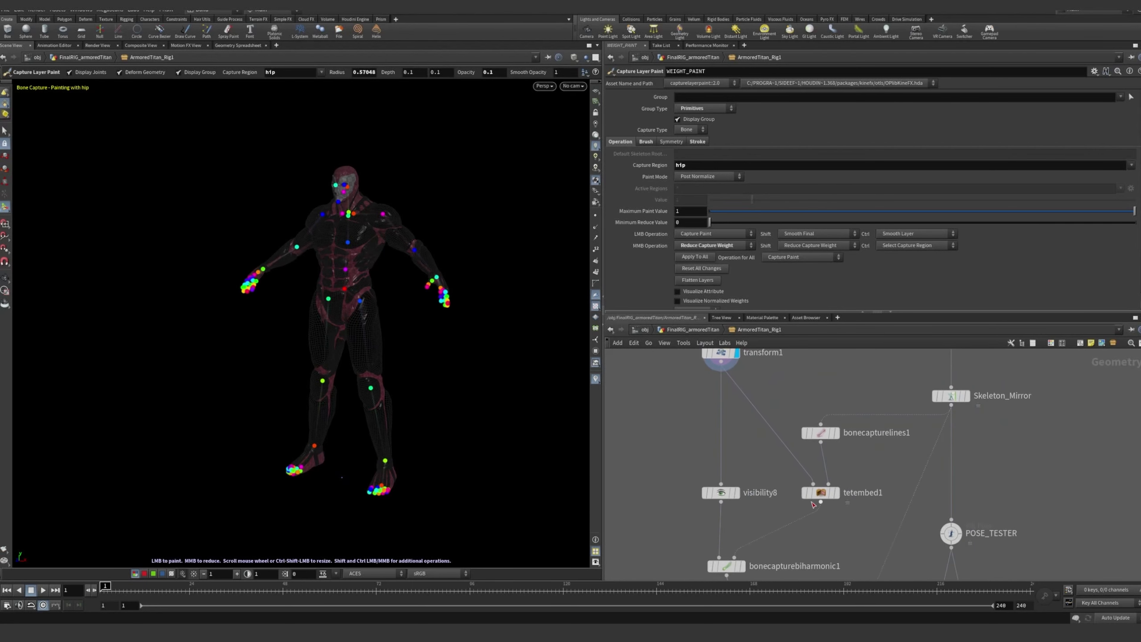
Display the tetembed1 node's output and bring up its Tet Embed parameters
{"action": "mouse_move", "coordinate": [801, 490]}
{"action": "scroll", "coordinate": [802, 493], "scroll_direction": "up", "scroll_amount": 3}
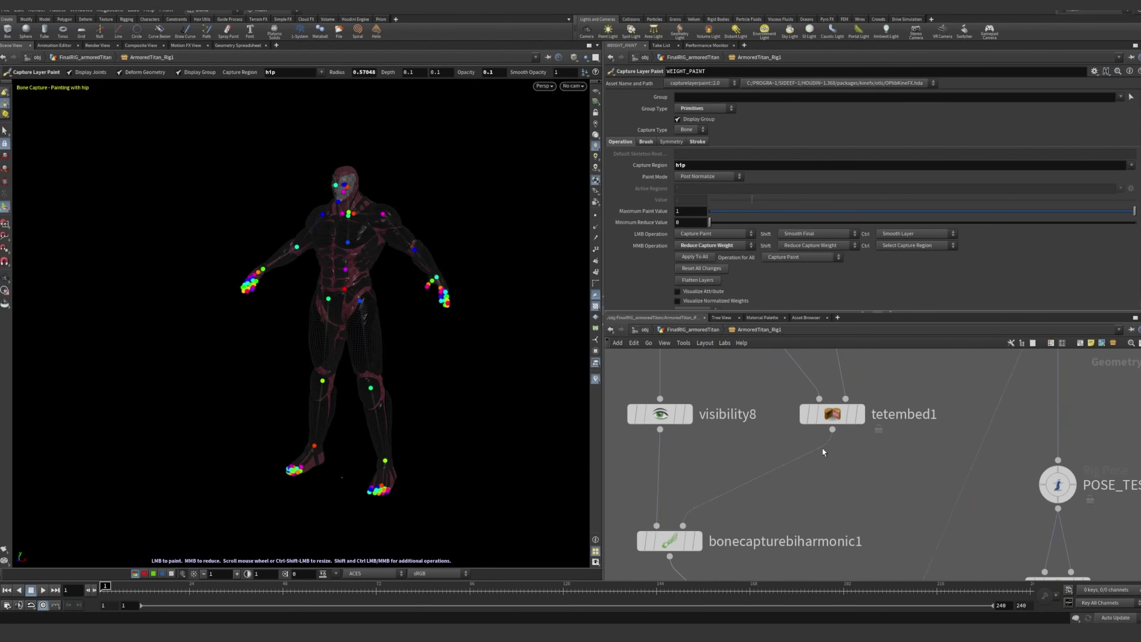
{"action": "left_click", "coordinate": [864, 419]}
{"action": "left_click", "coordinate": [834, 416]}
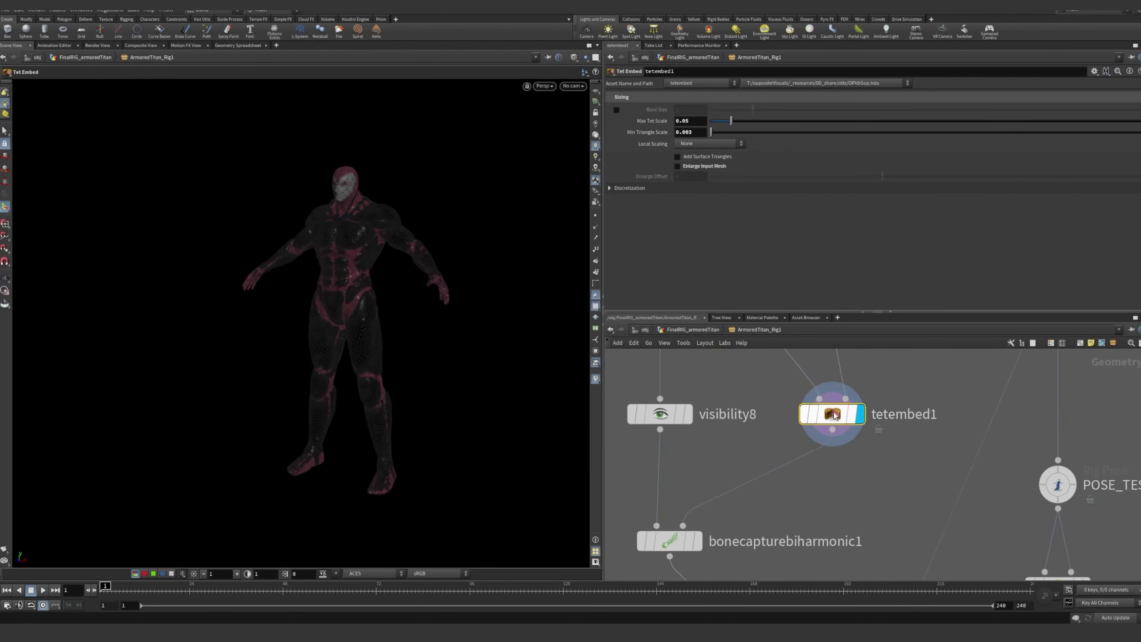
Examine the tetrahedral mesh around the titan's head and neck, along with the transform1 geometry that feeds tetembed1
{"action": "right_click_drag", "start_coordinate": [347, 234], "coordinate": [326, 188], "text": "alt"}
{"action": "middle_click_drag", "start_coordinate": [325, 189], "coordinate": [288, 339], "text": "alt"}
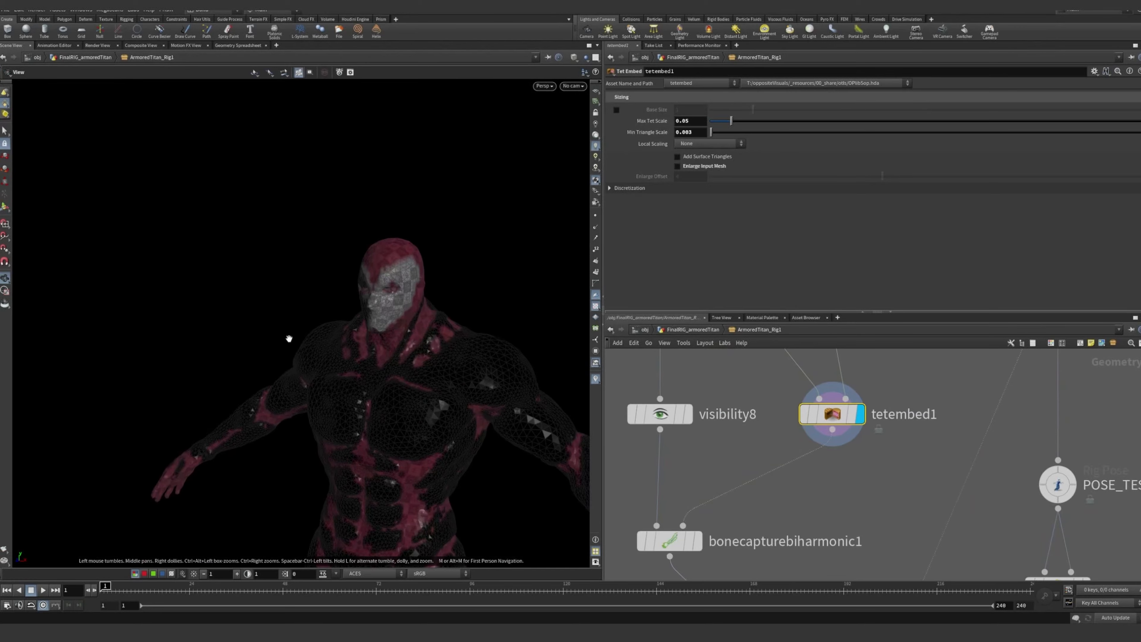
{"action": "right_click_drag", "start_coordinate": [288, 339], "coordinate": [503, 265], "text": "alt"}
{"action": "middle_click_drag", "start_coordinate": [504, 266], "coordinate": [491, 312], "text": "alt"}
{"action": "left_click_drag", "start_coordinate": [491, 312], "coordinate": [240, 281], "text": "alt"}
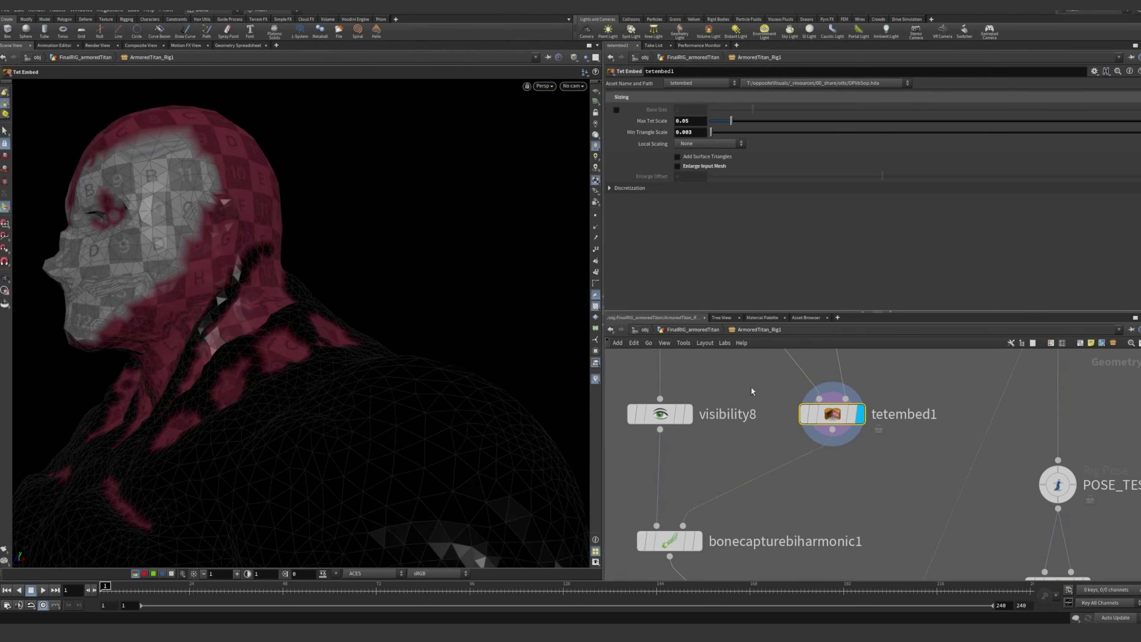
{"action": "middle_click_drag", "start_coordinate": [771, 402], "coordinate": [852, 534]}
{"action": "scroll", "coordinate": [845, 517], "scroll_direction": "down", "scroll_amount": 4}
{"action": "scroll", "coordinate": [775, 394], "scroll_direction": "up", "scroll_amount": 5}
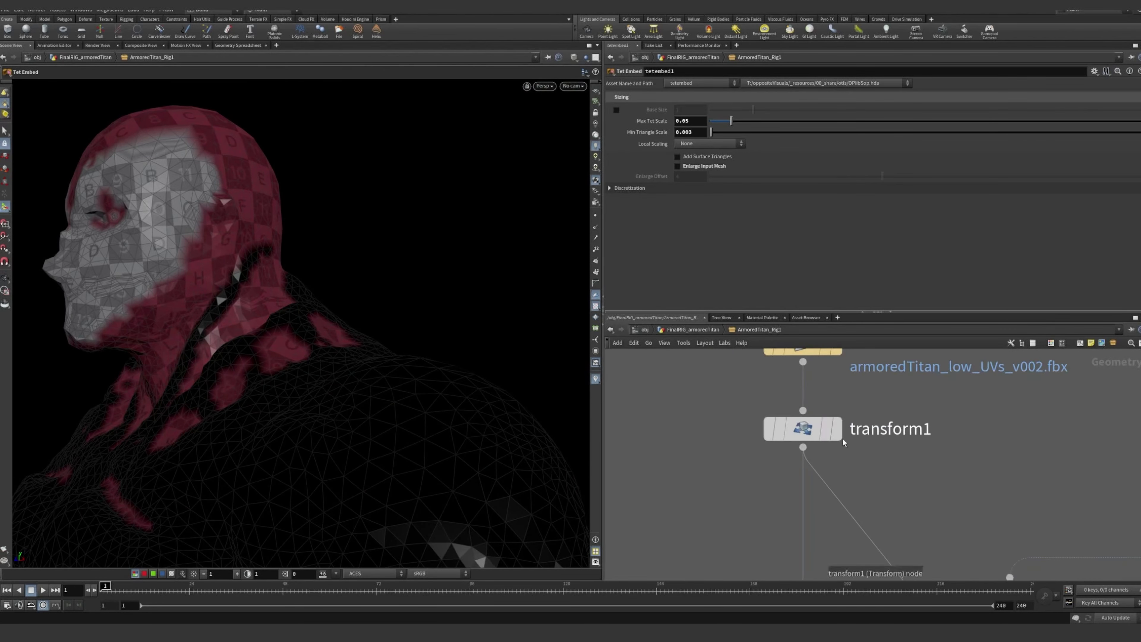
{"action": "scroll", "coordinate": [853, 443], "scroll_direction": "down", "scroll_amount": 2}
{"action": "left_click_drag", "start_coordinate": [301, 324], "coordinate": [306, 289], "text": "alt"}
{"action": "left_click_drag", "start_coordinate": [185, 267], "coordinate": [288, 255], "text": "alt"}
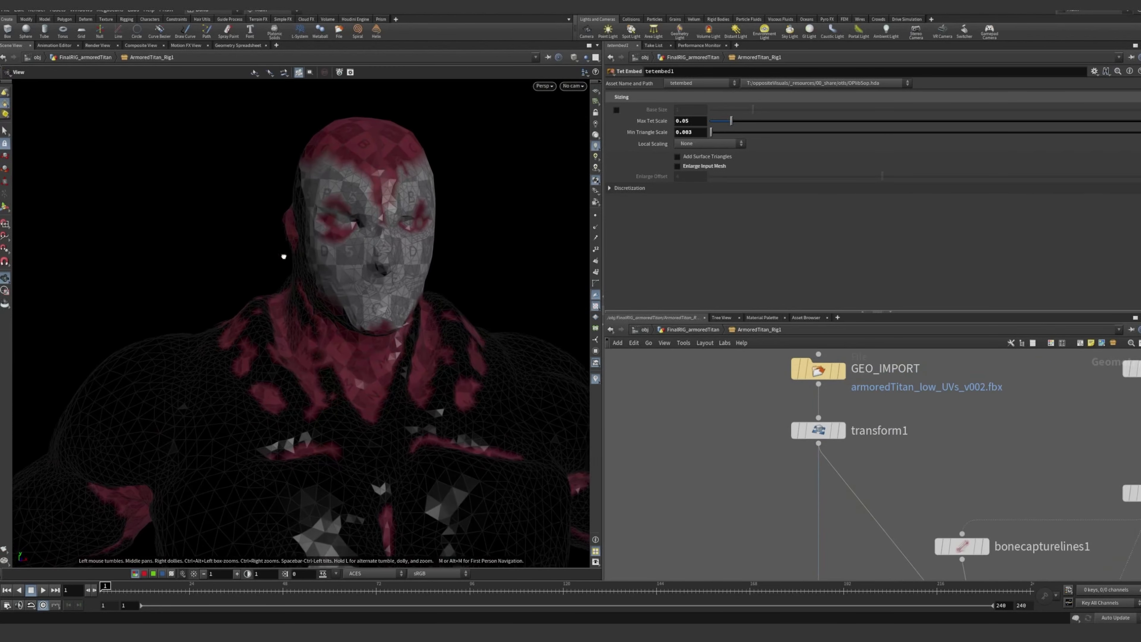
Examine the tetembed1 mesh across the titan's torso, arms and legs from the front, side and other angles
{"action": "middle_click_drag", "start_coordinate": [821, 517], "coordinate": [827, 421]}
{"action": "scroll", "coordinate": [851, 449], "scroll_direction": "down", "scroll_amount": 3}
{"action": "middle_click_drag", "start_coordinate": [861, 455], "coordinate": [825, 398]}
{"action": "left_click_drag", "start_coordinate": [453, 345], "coordinate": [397, 336], "text": "alt"}
{"action": "right_click_drag", "start_coordinate": [397, 336], "coordinate": [359, 380], "text": "alt"}
{"action": "middle_click_drag", "start_coordinate": [359, 380], "coordinate": [349, 248], "text": "alt"}
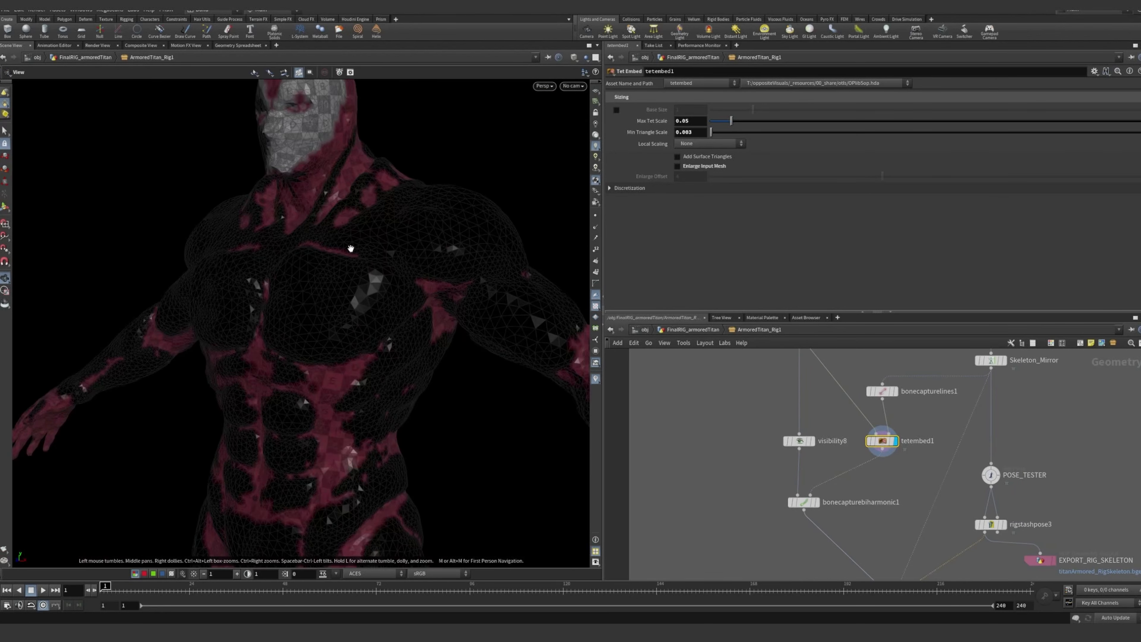
{"action": "right_click_drag", "start_coordinate": [349, 248], "coordinate": [330, 284], "text": "alt"}
{"action": "left_click_drag", "start_coordinate": [329, 284], "coordinate": [218, 276], "text": "alt"}
{"action": "middle_click_drag", "start_coordinate": [354, 389], "coordinate": [328, 336], "text": "alt"}
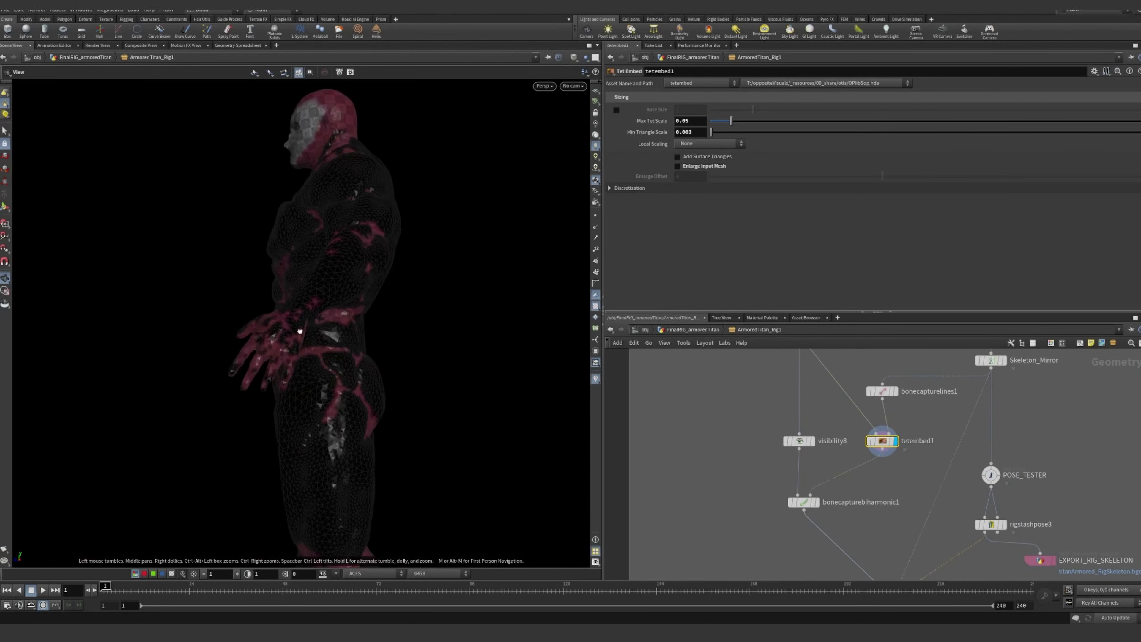
{"action": "left_click_drag", "start_coordinate": [298, 332], "coordinate": [374, 338], "text": "alt"}
{"action": "middle_click_drag", "start_coordinate": [315, 339], "coordinate": [402, 318], "text": "alt"}
{"action": "left_click_drag", "start_coordinate": [403, 319], "coordinate": [308, 283], "text": "alt"}
{"action": "middle_click_drag", "start_coordinate": [344, 281], "coordinate": [354, 300], "text": "alt"}
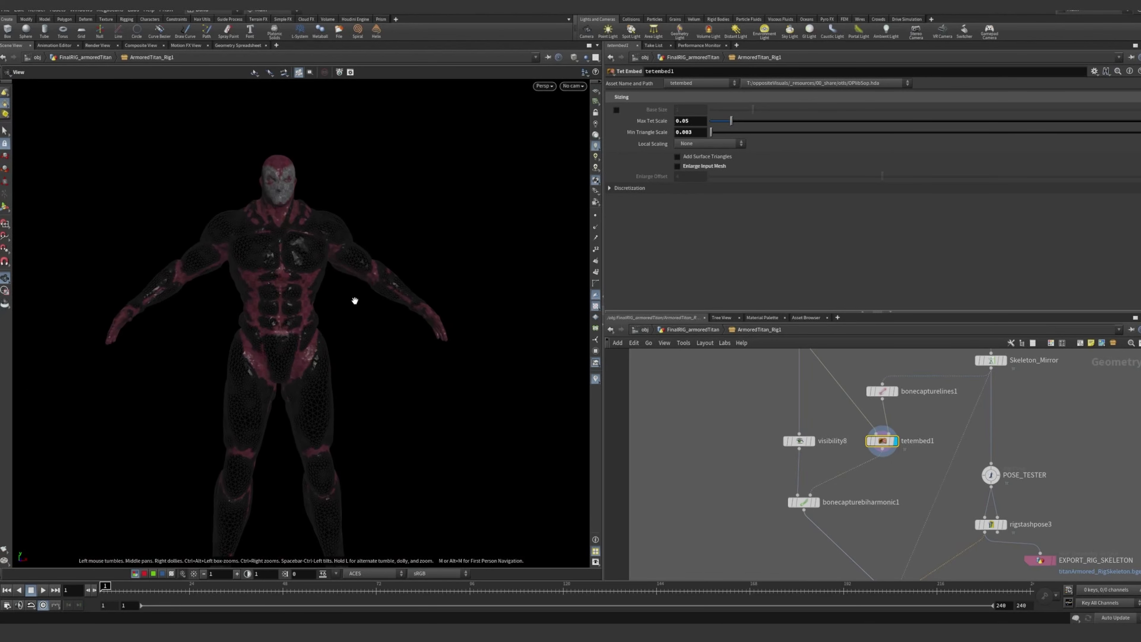
{"action": "left_click_drag", "start_coordinate": [354, 301], "coordinate": [284, 252], "text": "alt"}
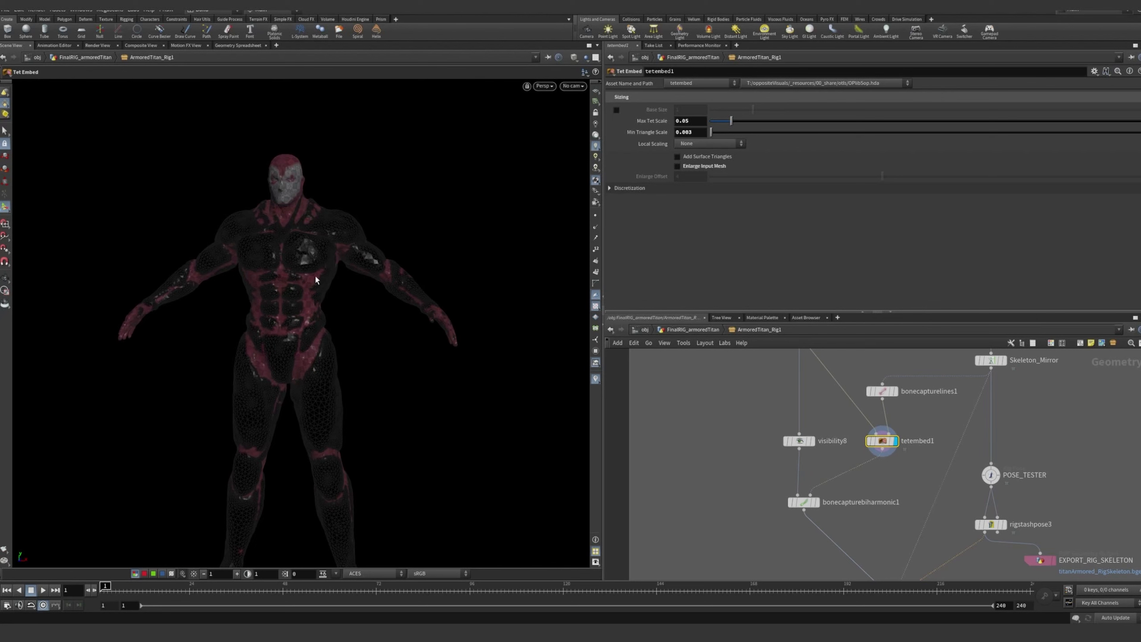
{"action": "middle_click_drag", "start_coordinate": [342, 461], "coordinate": [339, 273], "text": "alt"}
{"action": "left_click_drag", "start_coordinate": [339, 273], "coordinate": [338, 296], "text": "alt"}
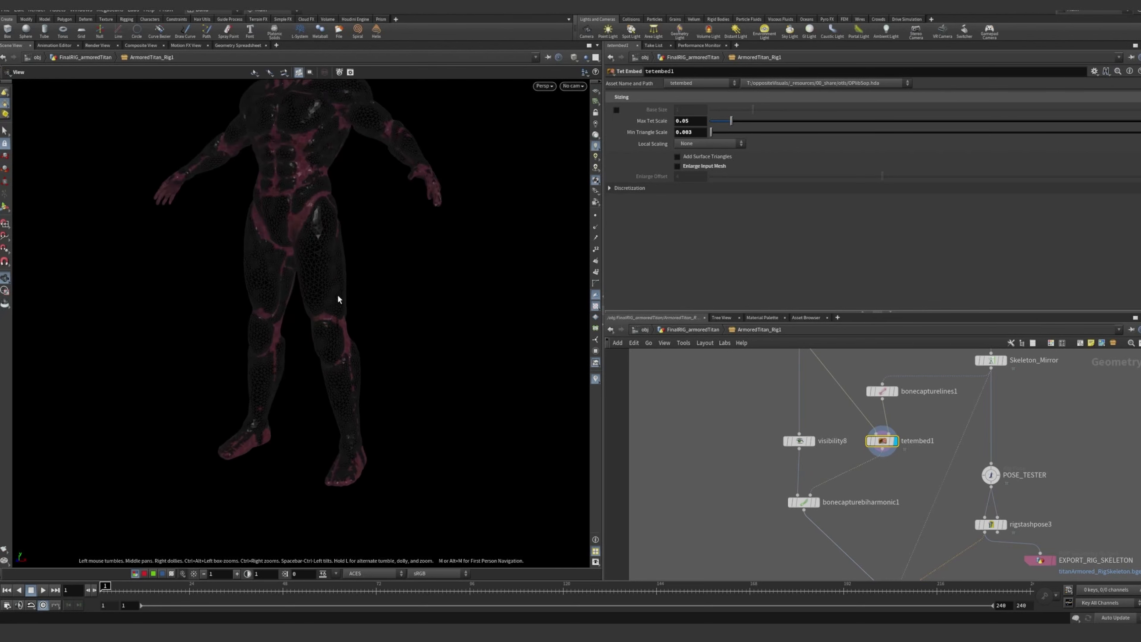
Bring up the parameters of the bonecapturebiharmonic1 node fed by visibility8 and tetembed1
{"action": "middle_click_drag", "start_coordinate": [804, 465], "coordinate": [762, 423]}
{"action": "scroll", "coordinate": [791, 438], "scroll_direction": "up", "scroll_amount": 8}
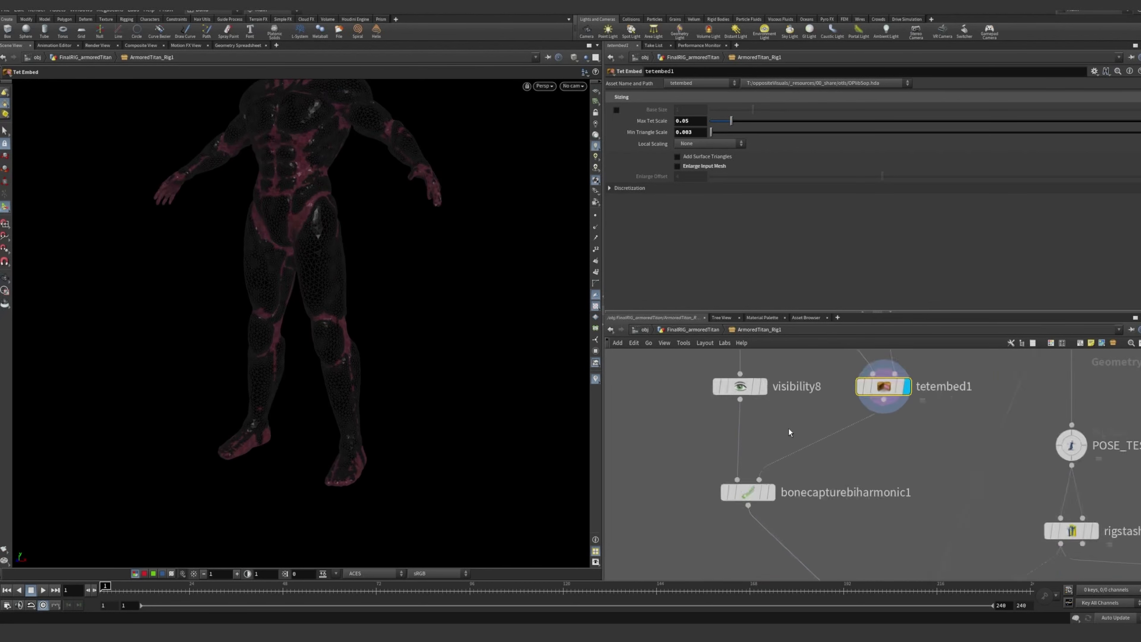
{"action": "middle_click_drag", "start_coordinate": [817, 437], "coordinate": [783, 470]}
{"action": "left_click", "coordinate": [721, 491]}
{"action": "left_click", "coordinate": [811, 498]}
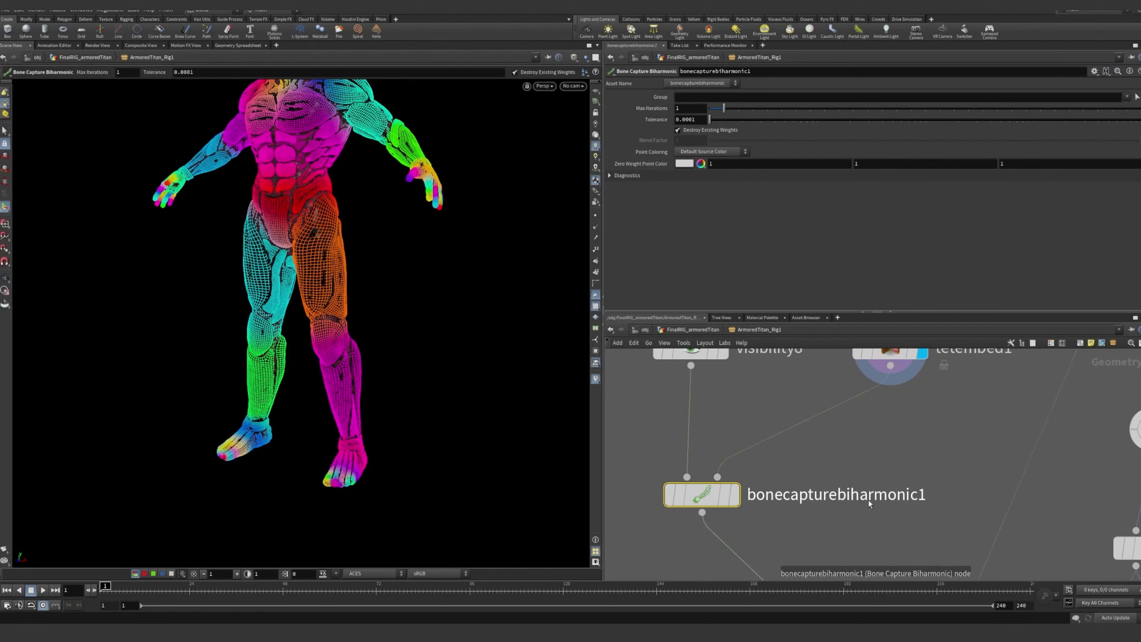
Examine the wireframe capture weight colours across the titan's head, torso and arms for bonecapturebiharmonic1
{"action": "middle_click_drag", "start_coordinate": [898, 451], "coordinate": [955, 503]}
{"action": "mouse_move", "coordinate": [379, 229]}
{"action": "left_mouse_down", "text": "alt"}
{"action": "mouse_move", "coordinate": [372, 271]}
{"action": "mouse_move", "coordinate": [379, 224]}
{"action": "left_mouse_up", "text": "alt"}
{"action": "middle_click_drag", "start_coordinate": [379, 224], "coordinate": [354, 404], "text": "alt"}
{"action": "right_click_drag", "start_coordinate": [246, 270], "coordinate": [644, 270], "text": "alt"}
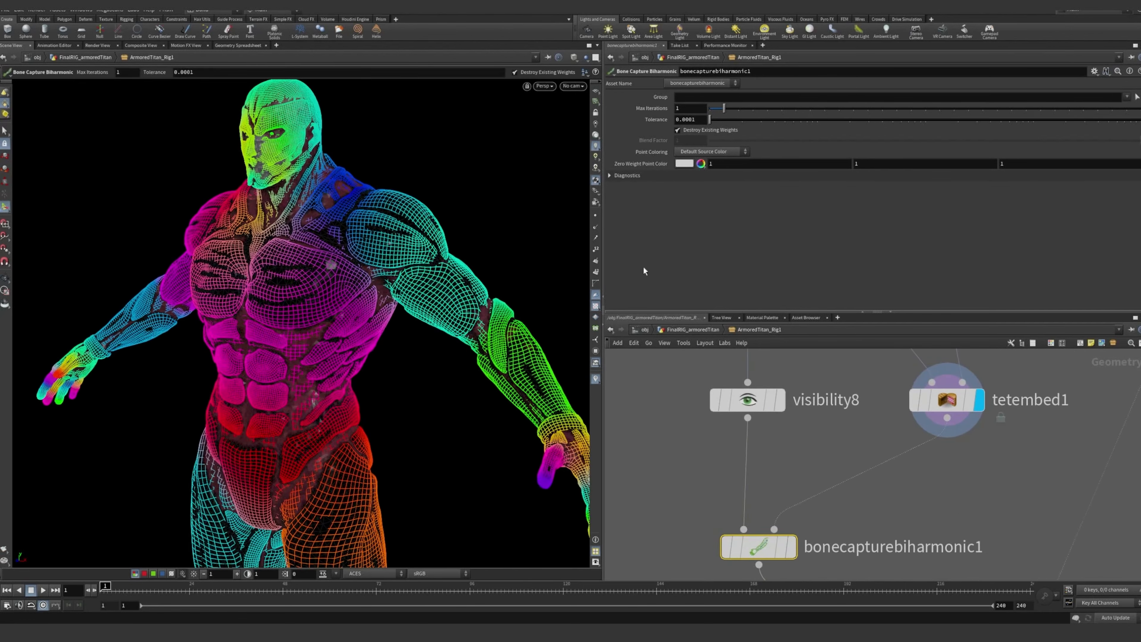
{"action": "left_click_drag", "start_coordinate": [399, 245], "coordinate": [303, 220]}
{"action": "key", "text": "Return"}
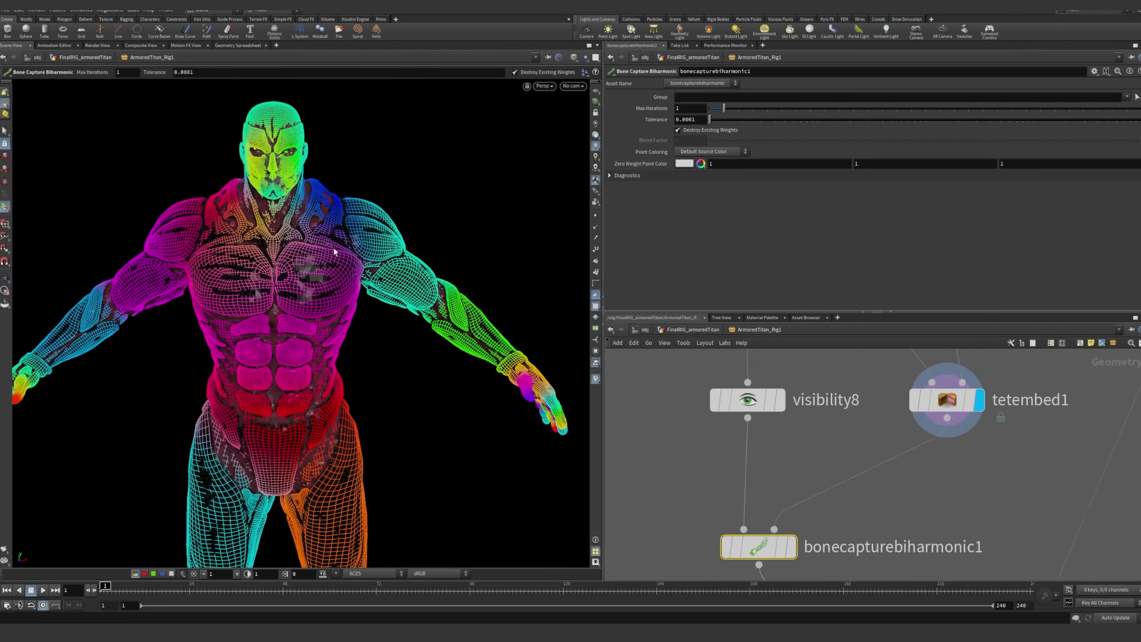
{"action": "left_click_drag", "start_coordinate": [551, 407], "coordinate": [282, 325], "text": "alt"}
Display the ADD_JOINTS output, followed by the Skeleton_Mirror output with its mirroring parameters
{"action": "middle_click_drag", "start_coordinate": [940, 466], "coordinate": [899, 459]}
{"action": "scroll", "coordinate": [848, 474], "scroll_direction": "down", "scroll_amount": 3}
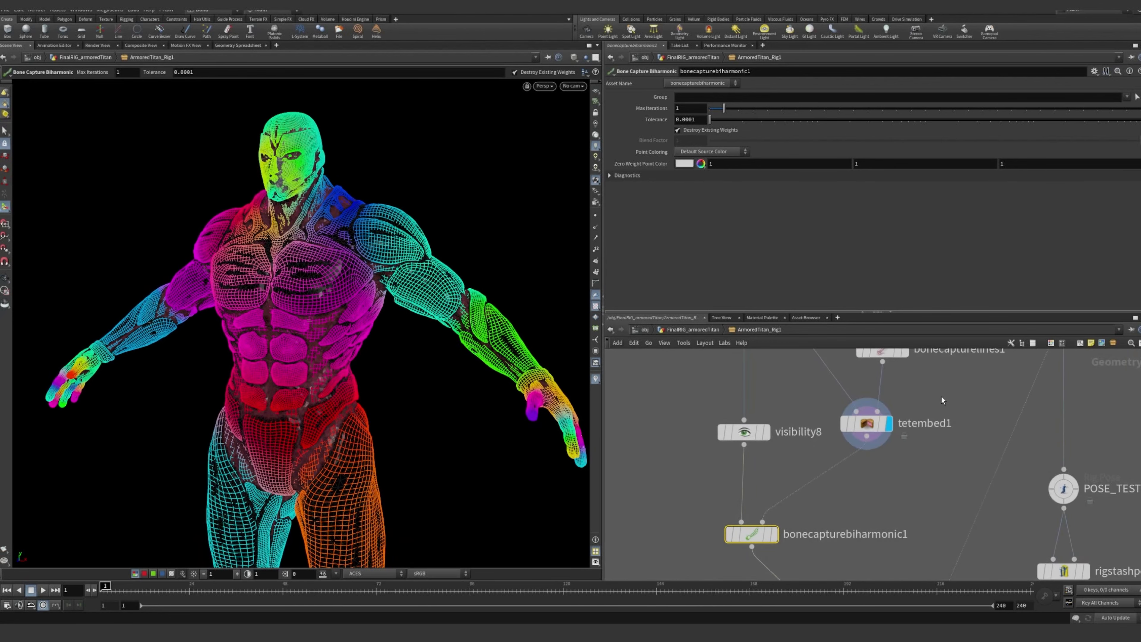
{"action": "middle_click_drag", "start_coordinate": [942, 397], "coordinate": [893, 451]}
{"action": "left_click_drag", "start_coordinate": [838, 487], "coordinate": [846, 488]}
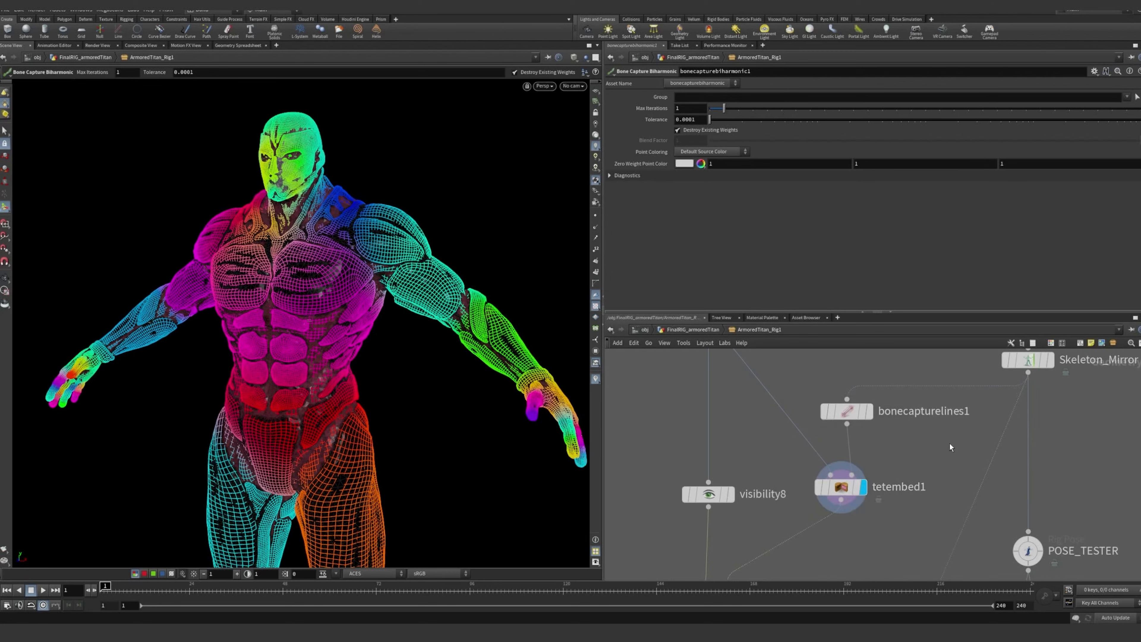
{"action": "scroll", "coordinate": [950, 444], "scroll_direction": "down", "scroll_amount": 1}
{"action": "middle_click_drag", "start_coordinate": [949, 443], "coordinate": [870, 560]}
{"action": "left_click", "coordinate": [956, 393]}
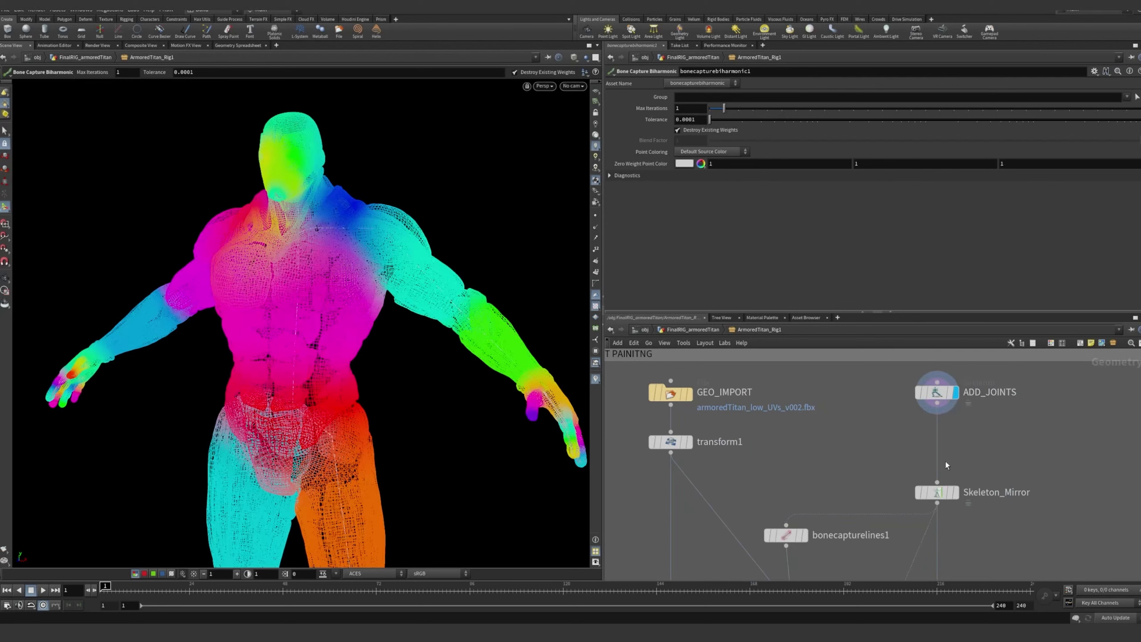
{"action": "left_click", "coordinate": [938, 492]}
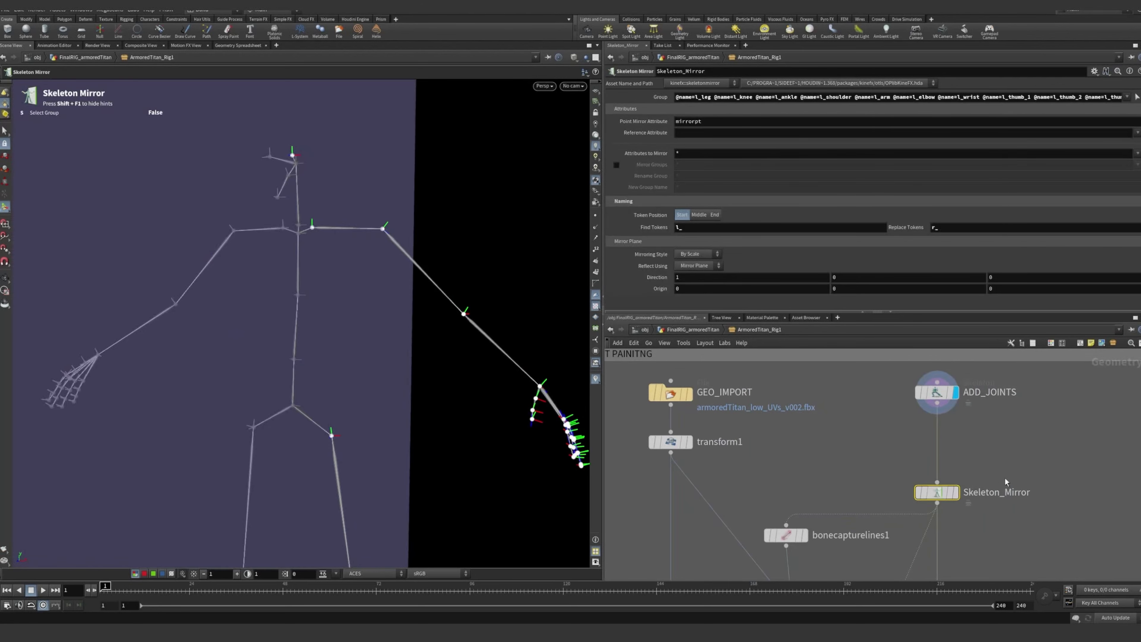
{"action": "middle_click_drag", "start_coordinate": [1006, 482], "coordinate": [997, 416]}
{"action": "mouse_move", "coordinate": [950, 431]}
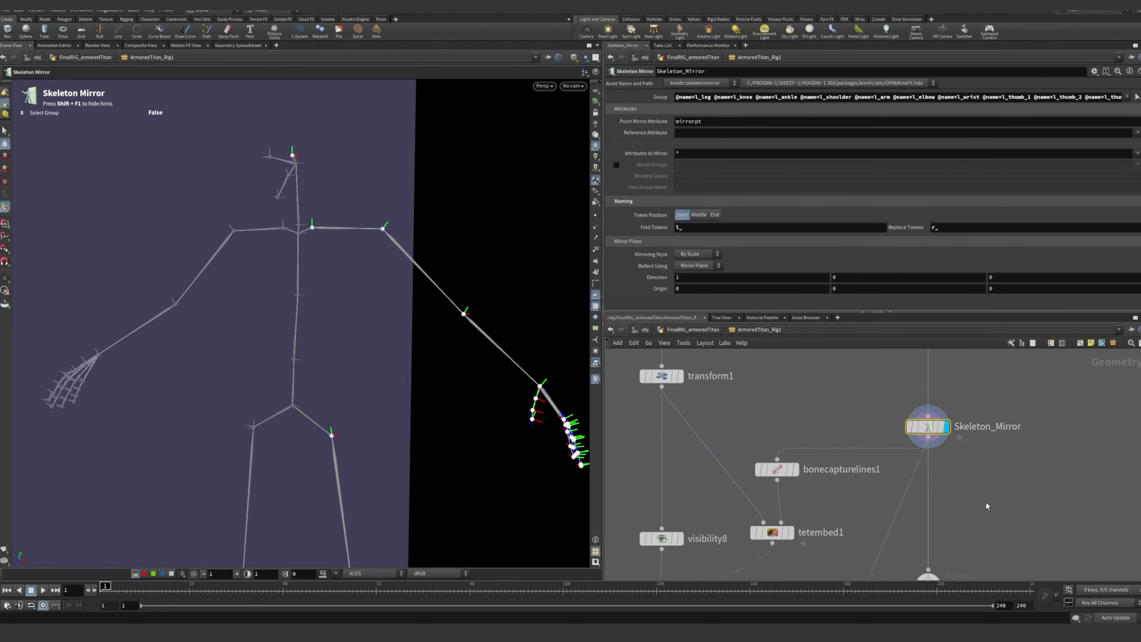
Display the bonecapturelines1 output and bring up its Bone Capture Lines parameters
{"action": "middle_click_drag", "start_coordinate": [989, 505], "coordinate": [1024, 418]}
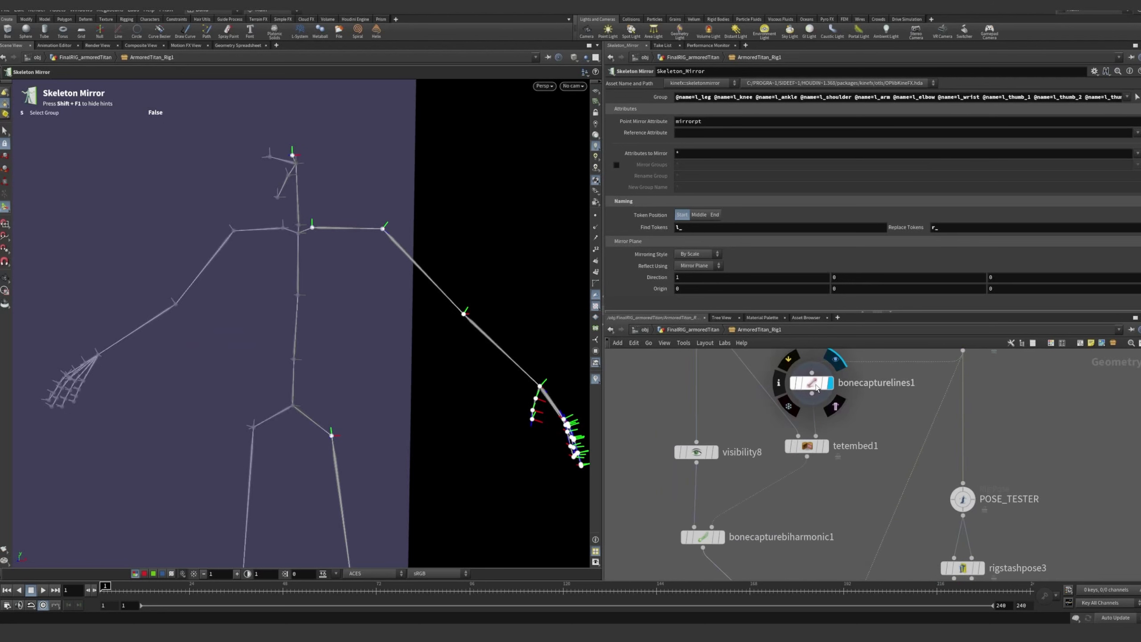
{"action": "left_click", "coordinate": [815, 387]}
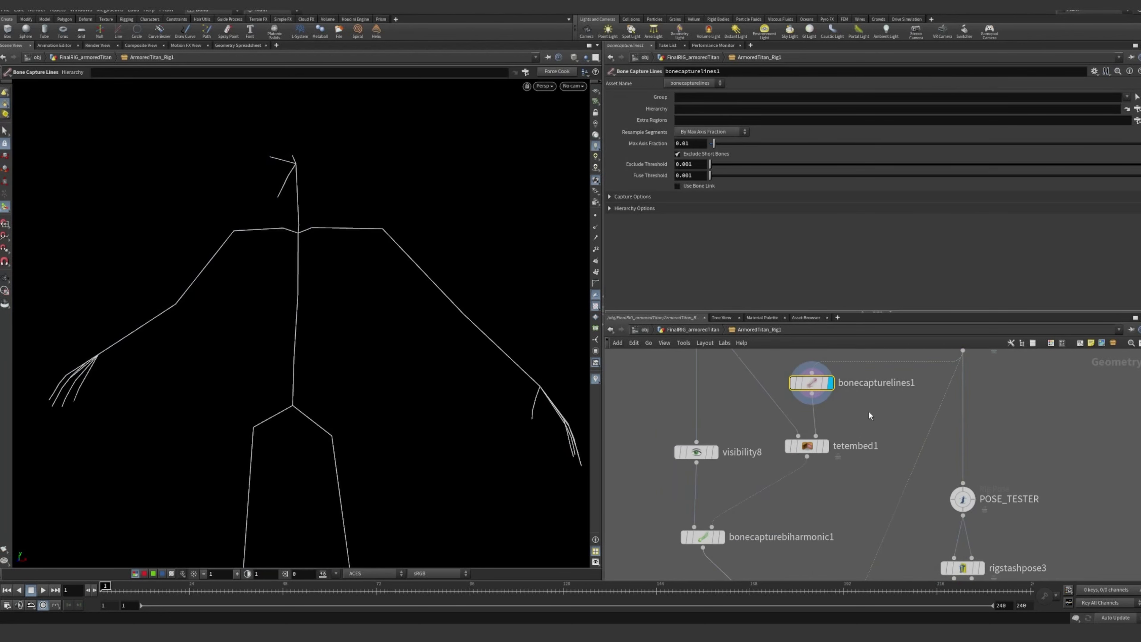
{"action": "middle_click_drag", "start_coordinate": [846, 430], "coordinate": [889, 413]}
{"action": "middle_click_drag", "start_coordinate": [854, 484], "coordinate": [842, 476]}
{"action": "middle_click_drag", "start_coordinate": [893, 421], "coordinate": [875, 442]}
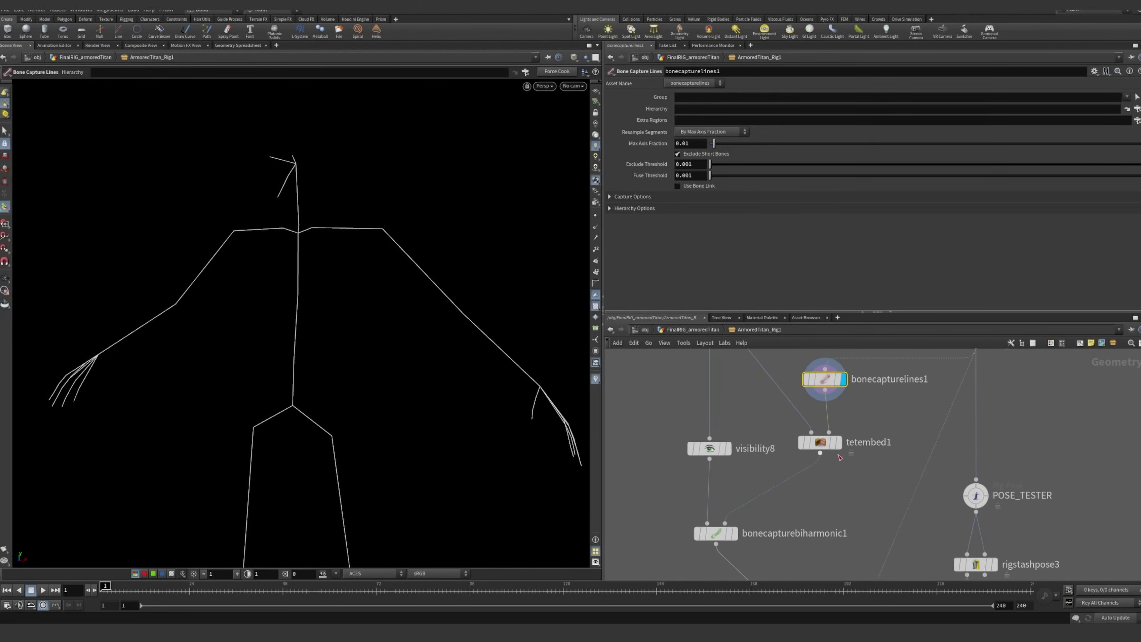
Display the tetembed1 output with its parameters, followed by the bonecapturebiharmonic1 output
{"action": "left_click", "coordinate": [838, 442]}
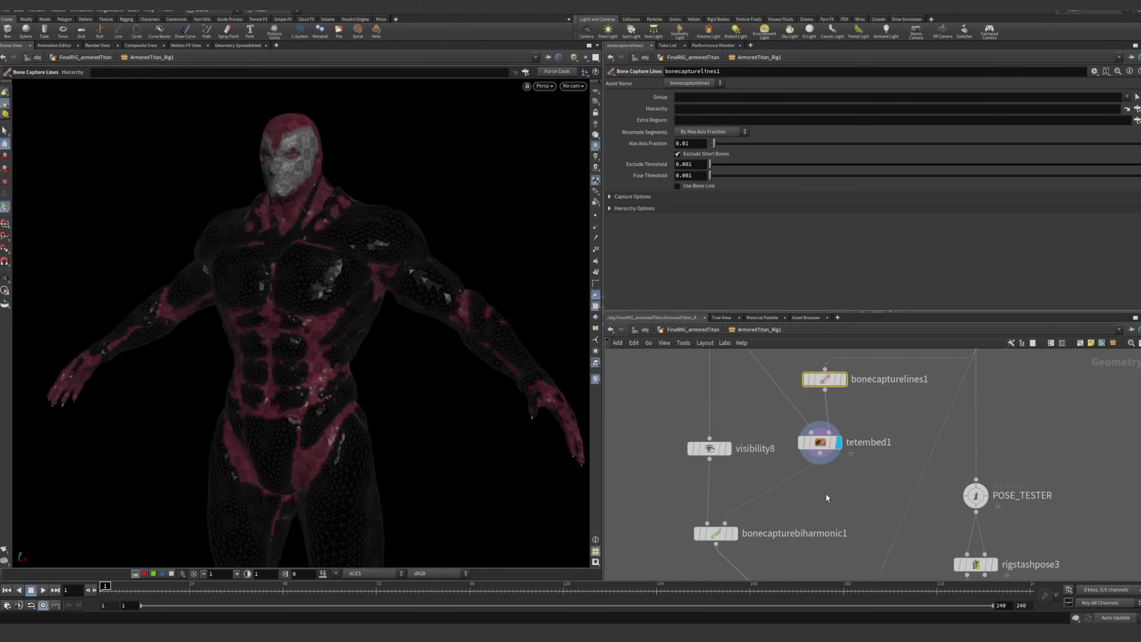
{"action": "left_click", "coordinate": [821, 444]}
{"action": "middle_click_drag", "start_coordinate": [834, 499], "coordinate": [834, 457]}
{"action": "scroll", "coordinate": [749, 476], "scroll_direction": "up", "scroll_amount": 2}
{"action": "left_click", "coordinate": [744, 476]}
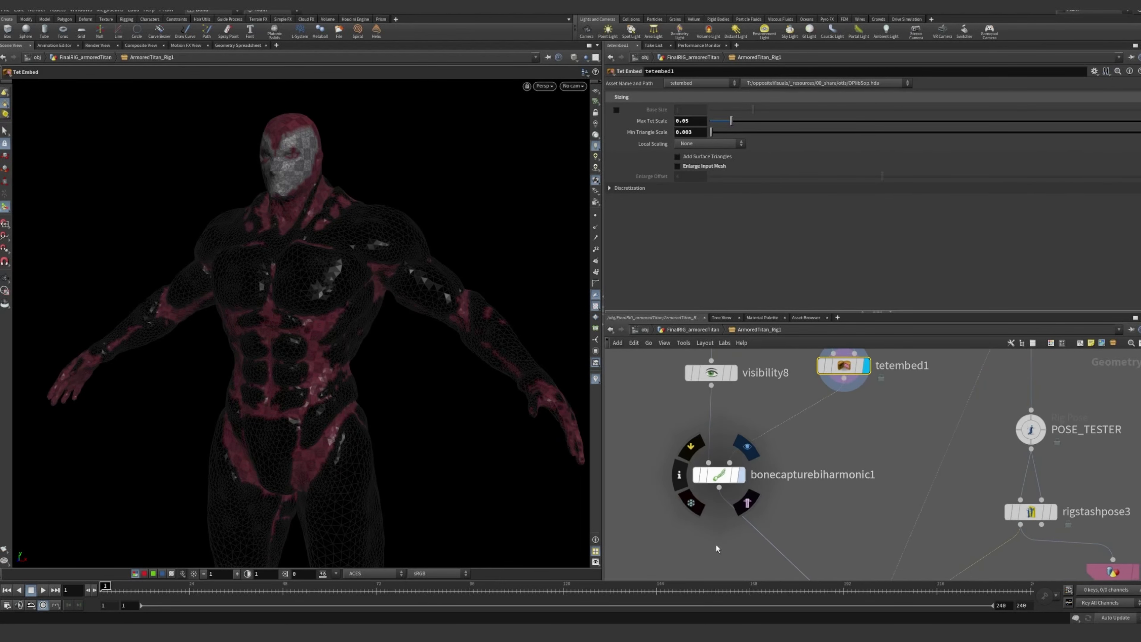
{"action": "left_click", "coordinate": [755, 483]}
Examine the shaded biharmonic capture weights over the titan's whole body from several angles and distances
{"action": "mouse_move", "coordinate": [268, 224]}
{"action": "left_mouse_down", "text": "alt"}
{"action": "mouse_move", "coordinate": [299, 222]}
{"action": "mouse_move", "coordinate": [248, 229]}
{"action": "left_mouse_up", "text": "alt"}
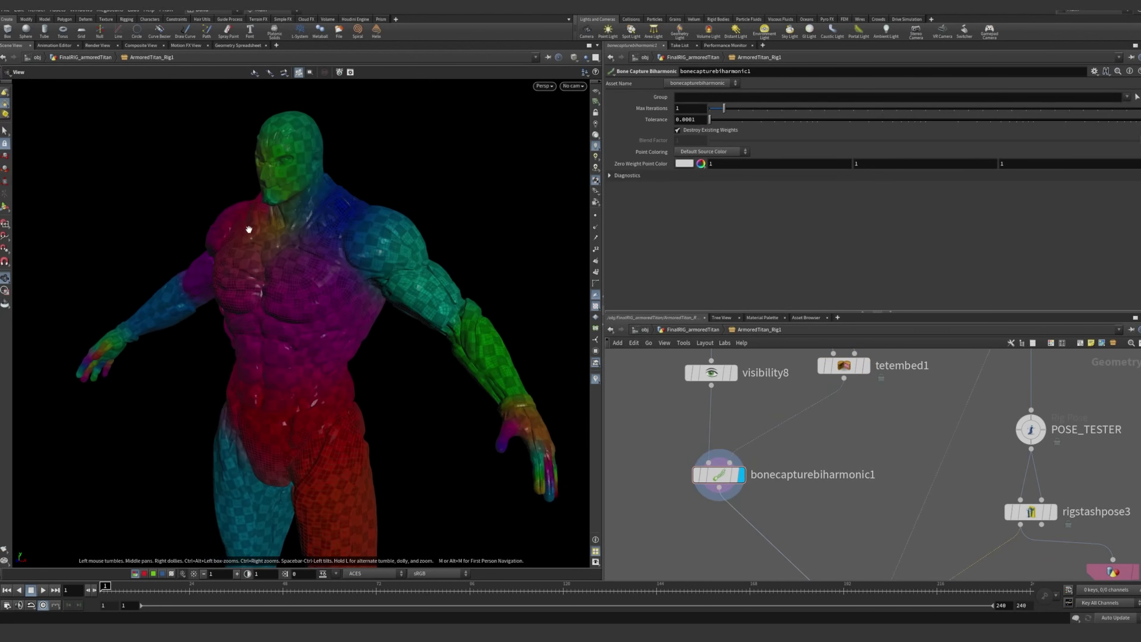
{"action": "right_click_drag", "start_coordinate": [248, 229], "coordinate": [314, 222], "text": "alt"}
{"action": "middle_click_drag", "start_coordinate": [314, 222], "coordinate": [308, 246], "text": "alt"}
{"action": "left_click_drag", "start_coordinate": [308, 246], "coordinate": [369, 324]}
{"action": "middle_click_drag", "start_coordinate": [370, 325], "coordinate": [366, 290]}
{"action": "mouse_move", "coordinate": [366, 290]}
{"action": "left_mouse_down"}
{"action": "mouse_move", "coordinate": [307, 292]}
{"action": "mouse_move", "coordinate": [353, 288]}
{"action": "left_mouse_up"}
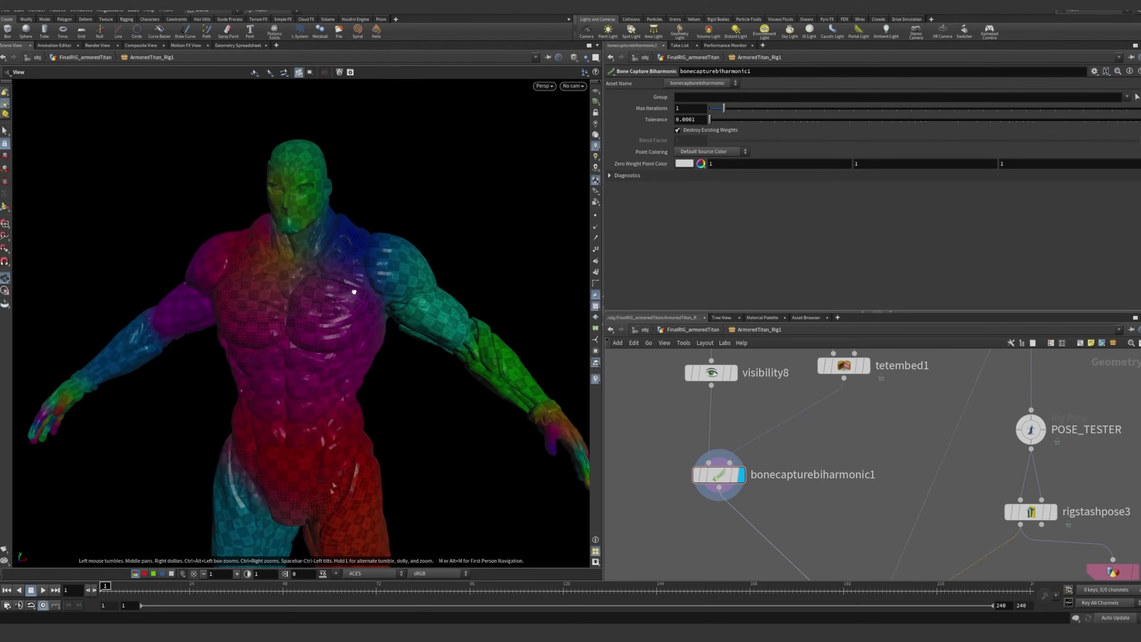
{"action": "middle_click_drag", "start_coordinate": [352, 289], "coordinate": [354, 250]}
{"action": "left_click_drag", "start_coordinate": [355, 250], "coordinate": [319, 282]}
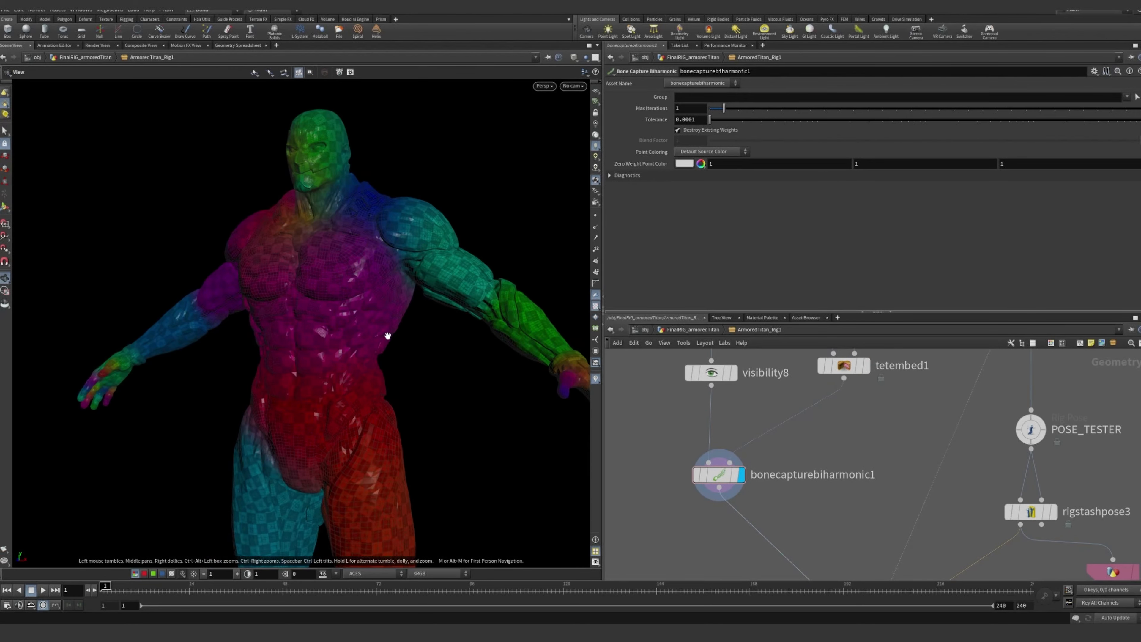
{"action": "left_click_drag", "start_coordinate": [387, 331], "coordinate": [209, 340]}
{"action": "left_click_drag", "start_coordinate": [363, 354], "coordinate": [428, 311]}
{"action": "key", "text": "Return"}
{"action": "right_click_drag", "start_coordinate": [428, 311], "coordinate": [318, 305], "text": "alt"}
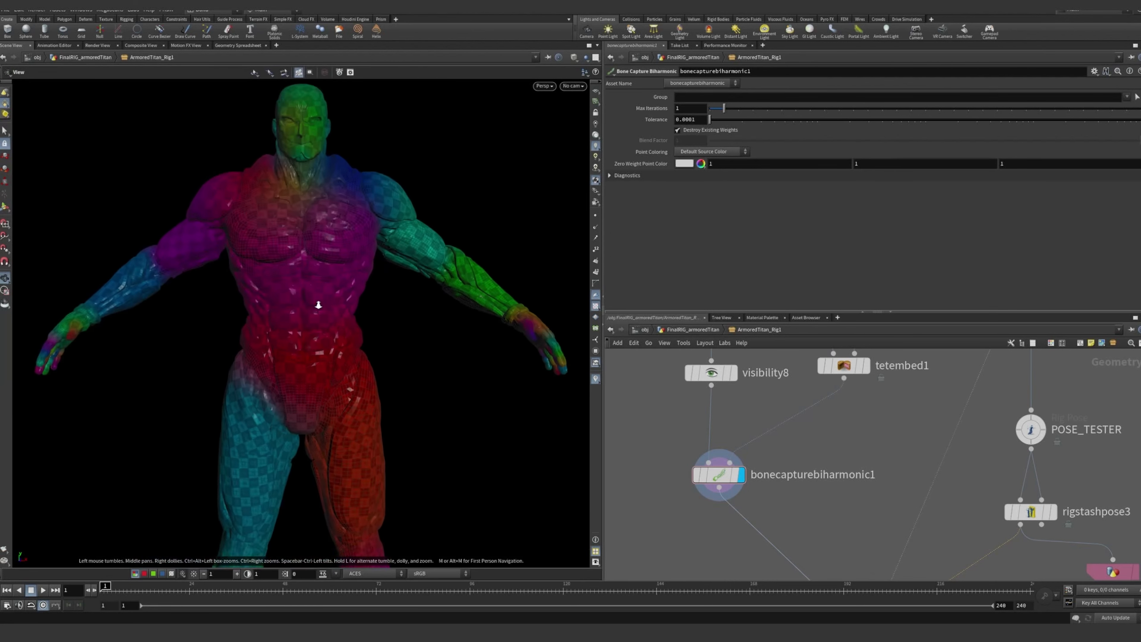
{"action": "left_click_drag", "start_coordinate": [318, 305], "coordinate": [329, 343]}
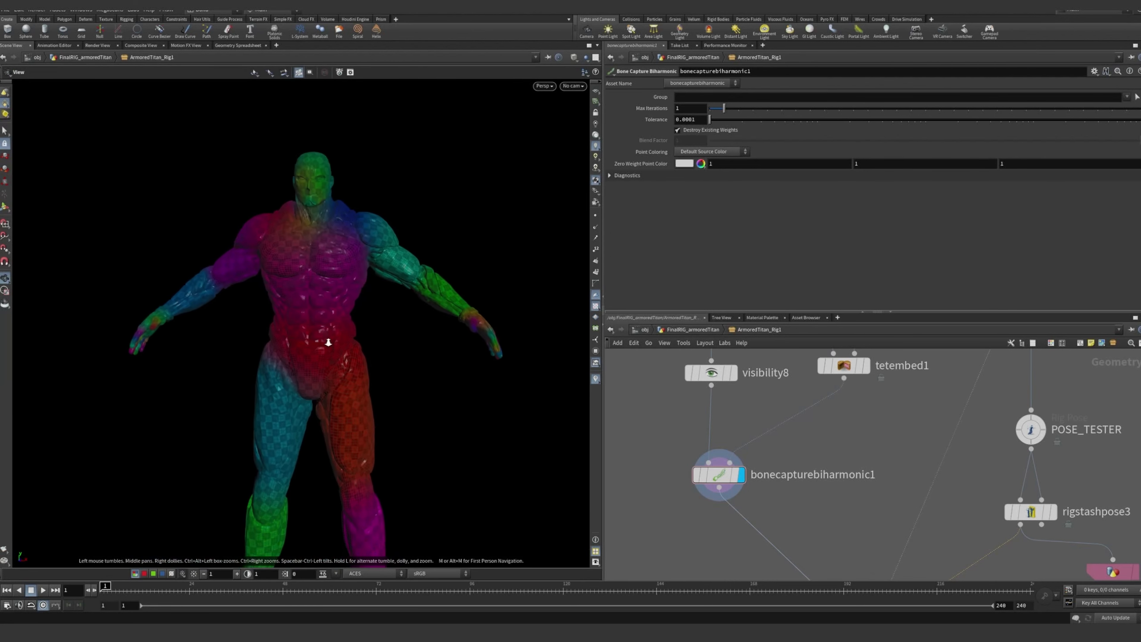
{"action": "right_click_drag", "start_coordinate": [328, 343], "coordinate": [309, 365], "text": "alt"}
{"action": "middle_click_drag", "start_coordinate": [309, 365], "coordinate": [329, 336], "text": "alt"}
Examine the skeleton creation and weight painting network from GEO_IMPORT and ADD_JOINTS down to bonecapturebiharmonic1 and POSE_TESTER
{"action": "middle_click_drag", "start_coordinate": [856, 495], "coordinate": [787, 555]}
{"action": "scroll", "coordinate": [803, 425], "scroll_direction": "down", "scroll_amount": 3}
{"action": "middle_click_drag", "start_coordinate": [964, 440], "coordinate": [957, 456]}
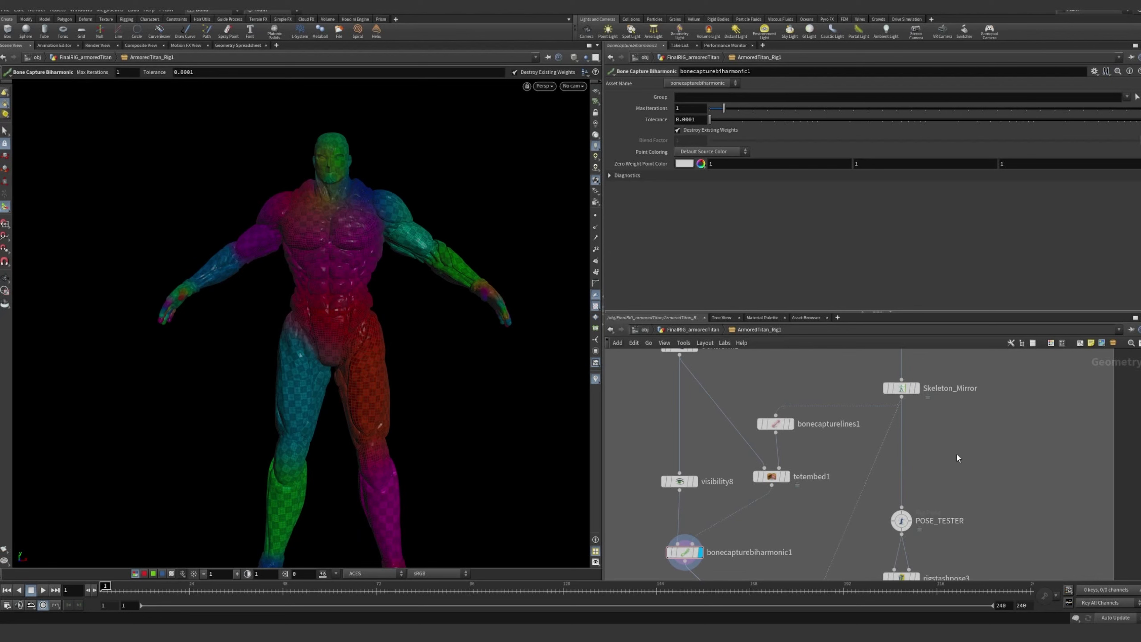
{"action": "scroll", "coordinate": [957, 446], "scroll_direction": "down", "scroll_amount": 2}
{"action": "middle_click_drag", "start_coordinate": [958, 446], "coordinate": [929, 486]}
{"action": "scroll", "coordinate": [915, 438], "scroll_direction": "down", "scroll_amount": 2}
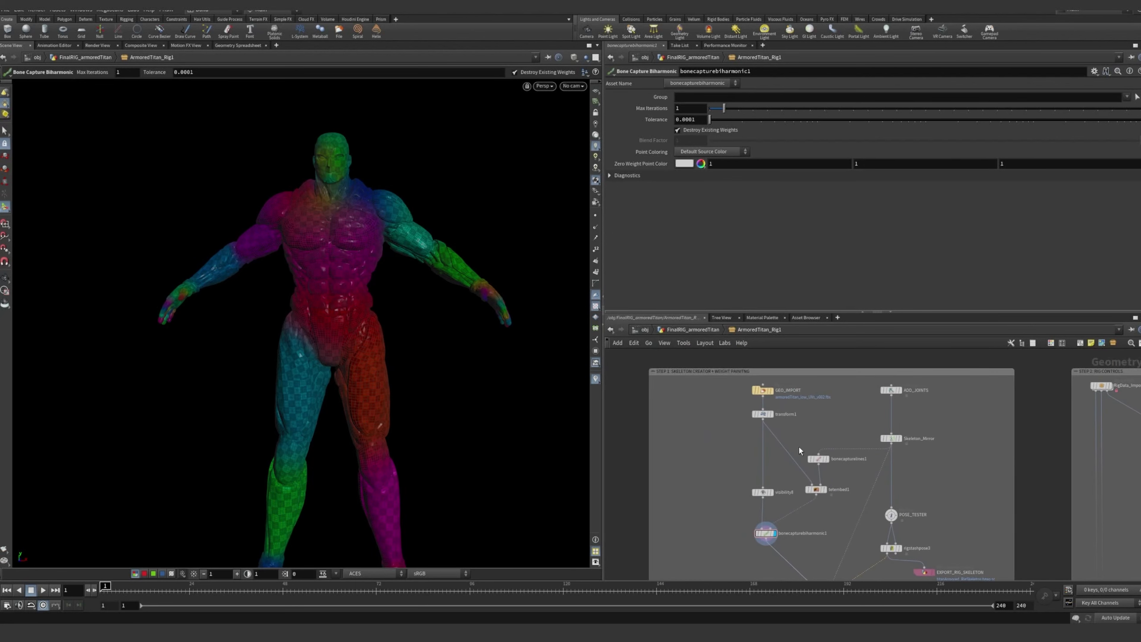
{"action": "scroll", "coordinate": [876, 445], "scroll_direction": "up", "scroll_amount": 5}
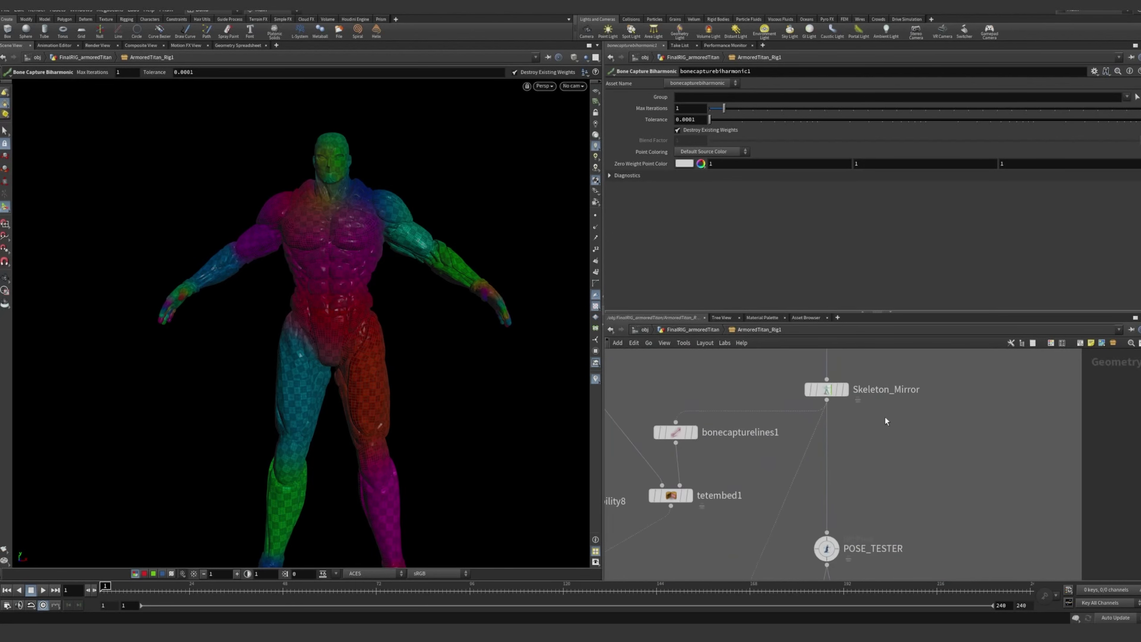
{"action": "middle_click_drag", "start_coordinate": [886, 417], "coordinate": [897, 440]}
{"action": "middle_click_drag", "start_coordinate": [909, 380], "coordinate": [906, 447]}
{"action": "scroll", "coordinate": [907, 446], "scroll_direction": "down", "scroll_amount": 1}
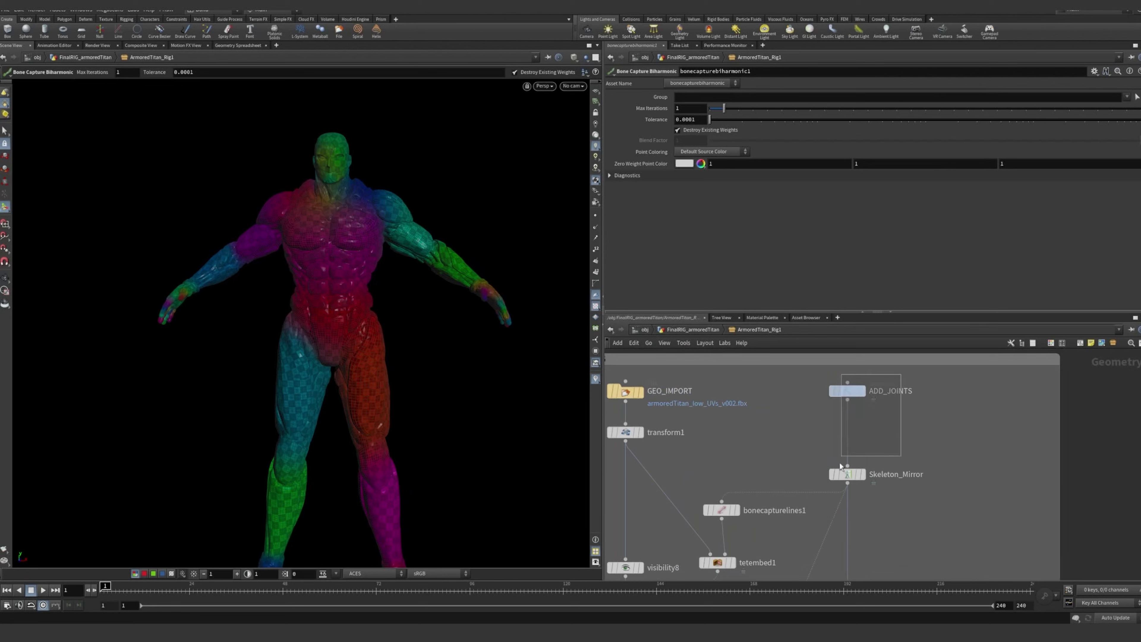
Display the mirrored skeleton from Skeleton_Mirror again and bring up its parameters
{"action": "left_click", "coordinate": [909, 450]}
{"action": "left_click", "coordinate": [864, 475]}
{"action": "left_click", "coordinate": [850, 479]}
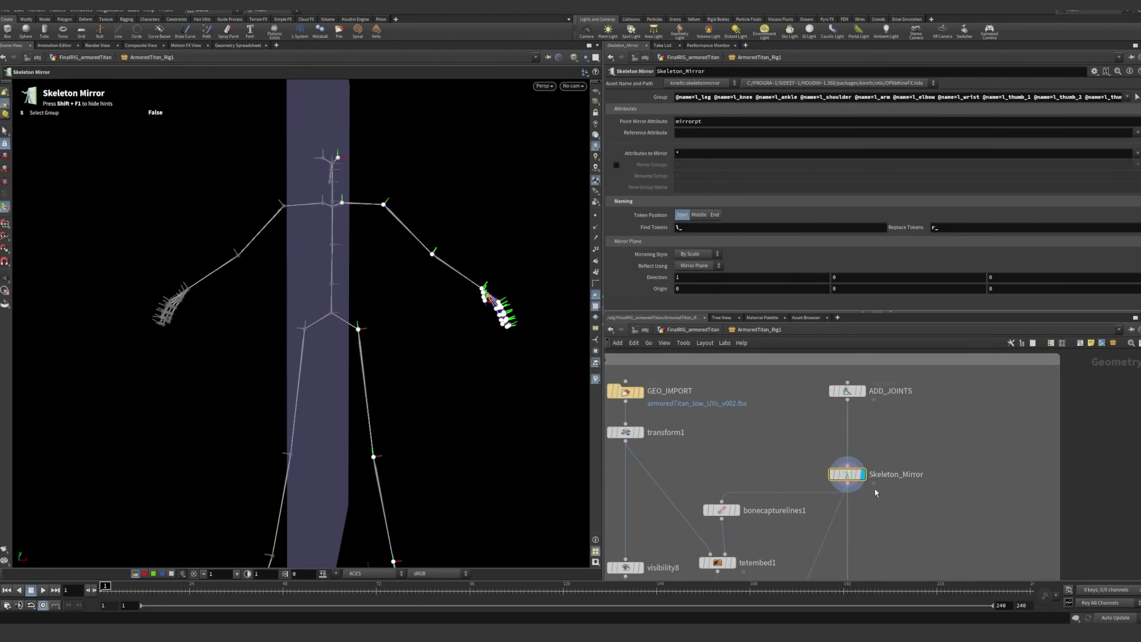
Display the POSE_TESTER rig pose node's output and bring up its pose parameters
{"action": "middle_click_drag", "start_coordinate": [915, 530], "coordinate": [919, 401]}
{"action": "scroll", "coordinate": [858, 485], "scroll_direction": "up", "scroll_amount": 1}
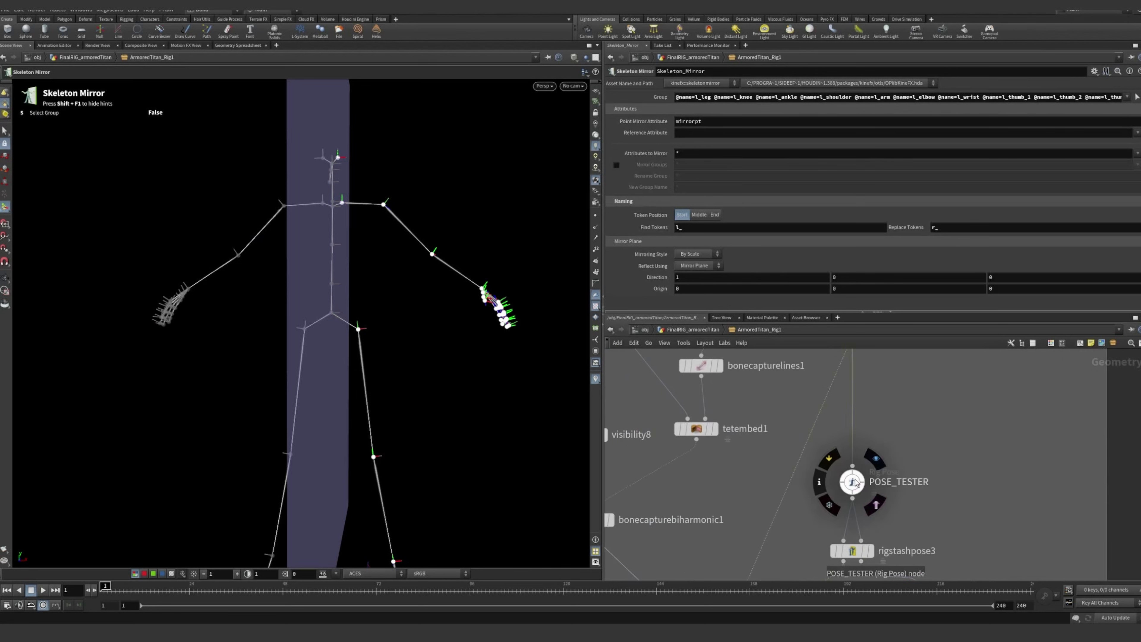
{"action": "left_click", "coordinate": [854, 482]}
{"action": "middle_click_drag", "start_coordinate": [949, 455], "coordinate": [923, 425]}
{"action": "scroll", "coordinate": [832, 447], "scroll_direction": "up", "scroll_amount": 3}
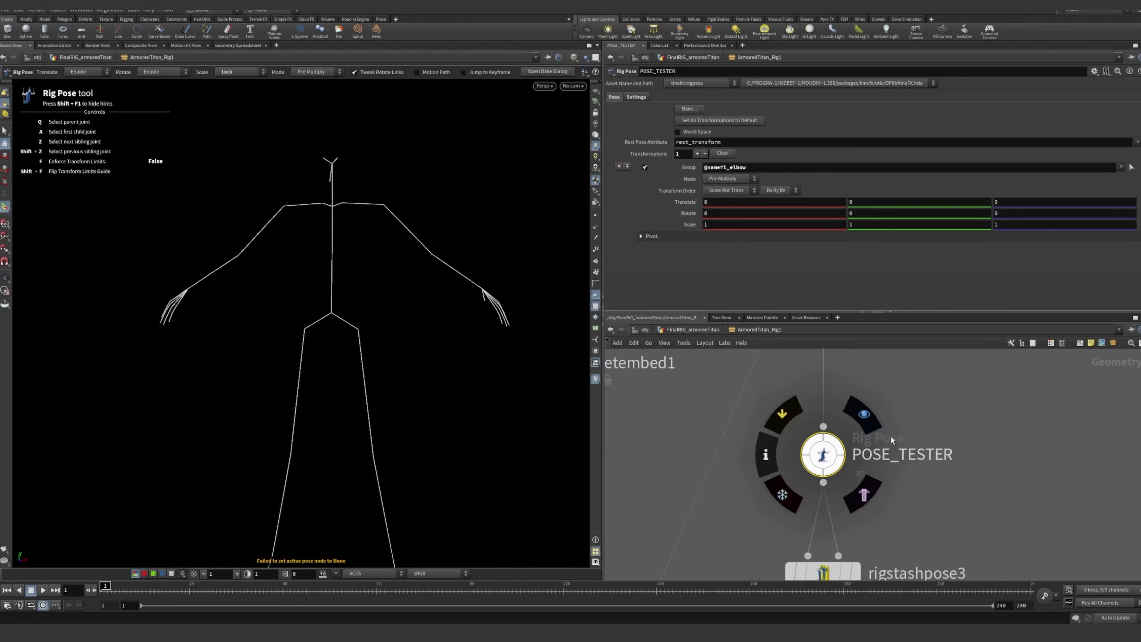
{"action": "scroll", "coordinate": [974, 418], "scroll_direction": "down", "scroll_amount": 2}
{"action": "left_click", "coordinate": [974, 420]}
{"action": "scroll", "coordinate": [974, 423], "scroll_direction": "down", "scroll_amount": 2}
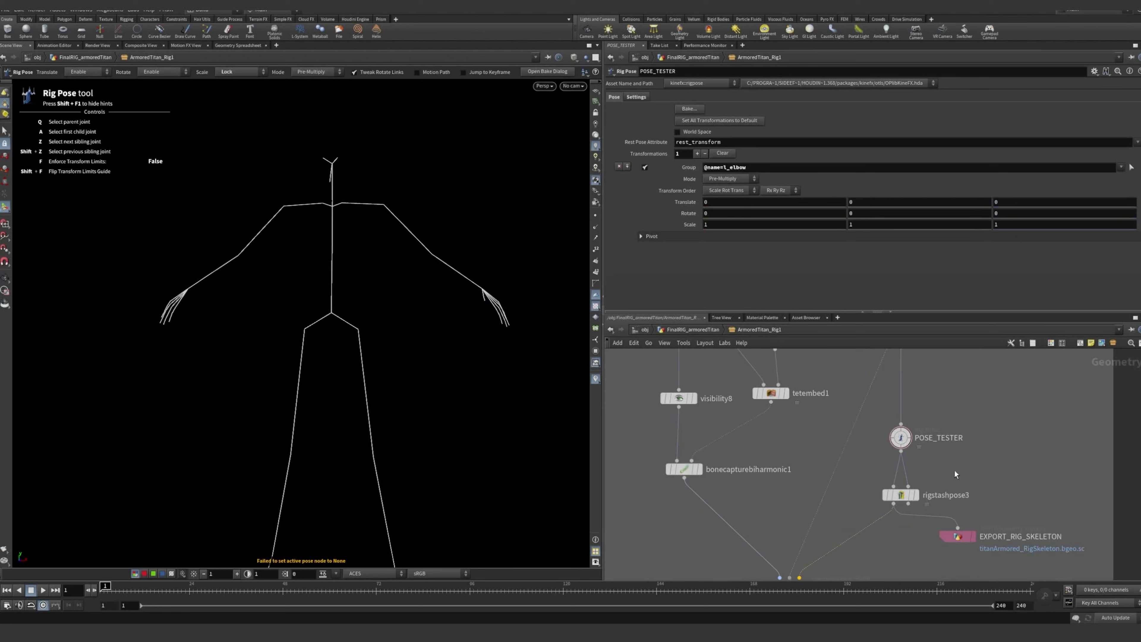
{"action": "left_click", "coordinate": [901, 437]}
Examine the connections from POSE_TESTER and rigstashpose3 down to WEIGHT_PAINT, and view the posed skeleton from other angles
{"action": "scroll", "coordinate": [830, 475], "scroll_direction": "down", "scroll_amount": 3}
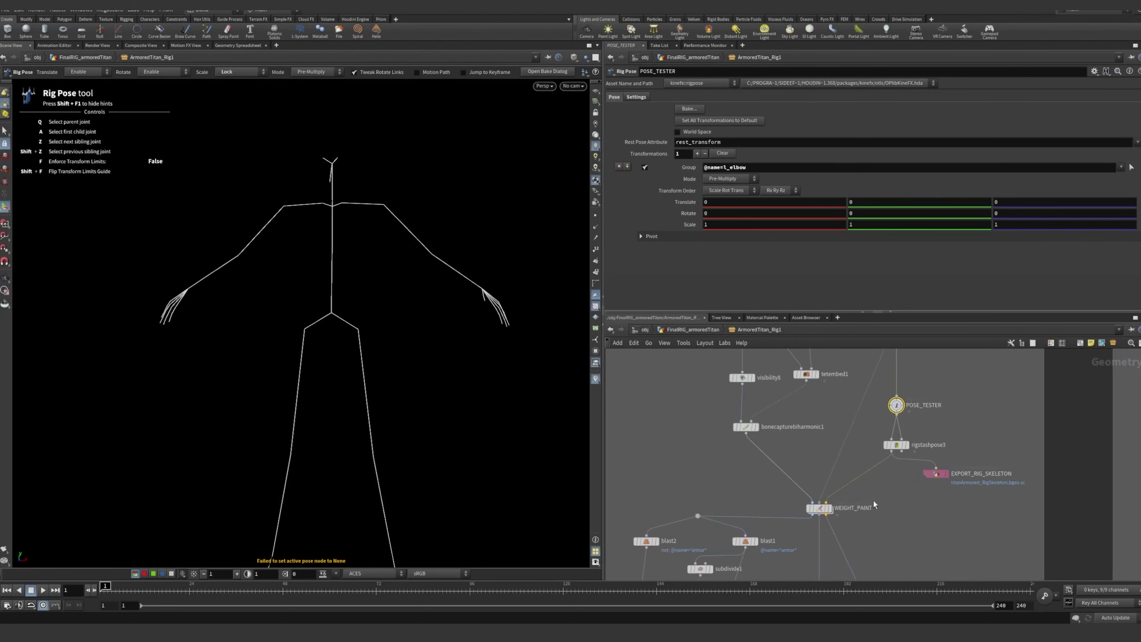
{"action": "middle_click_drag", "start_coordinate": [871, 523], "coordinate": [845, 540]}
{"action": "left_click_drag", "start_coordinate": [443, 287], "coordinate": [364, 299], "text": "alt"}
{"action": "right_click_drag", "start_coordinate": [364, 299], "coordinate": [428, 283], "text": "alt"}
{"action": "left_click_drag", "start_coordinate": [427, 283], "coordinate": [411, 286], "text": "alt"}
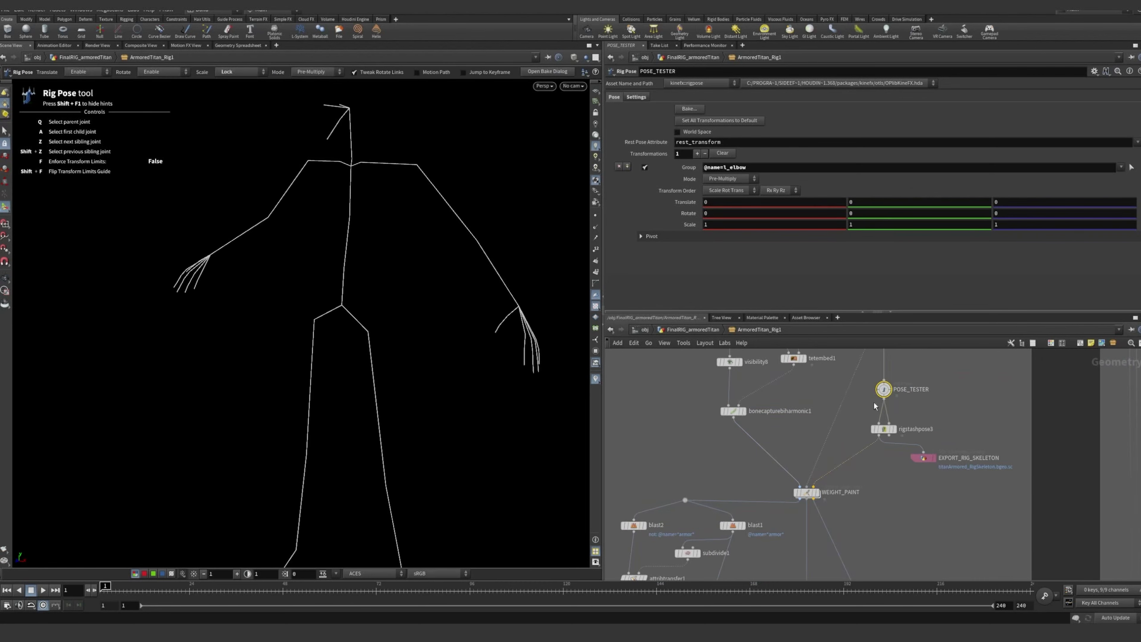
Bring up POSE_TESTER's settings with the Rig Visualizer joint display options
{"action": "middle_click_drag", "start_coordinate": [875, 406], "coordinate": [858, 463]}
{"action": "scroll", "coordinate": [837, 447], "scroll_direction": "up", "scroll_amount": 4}
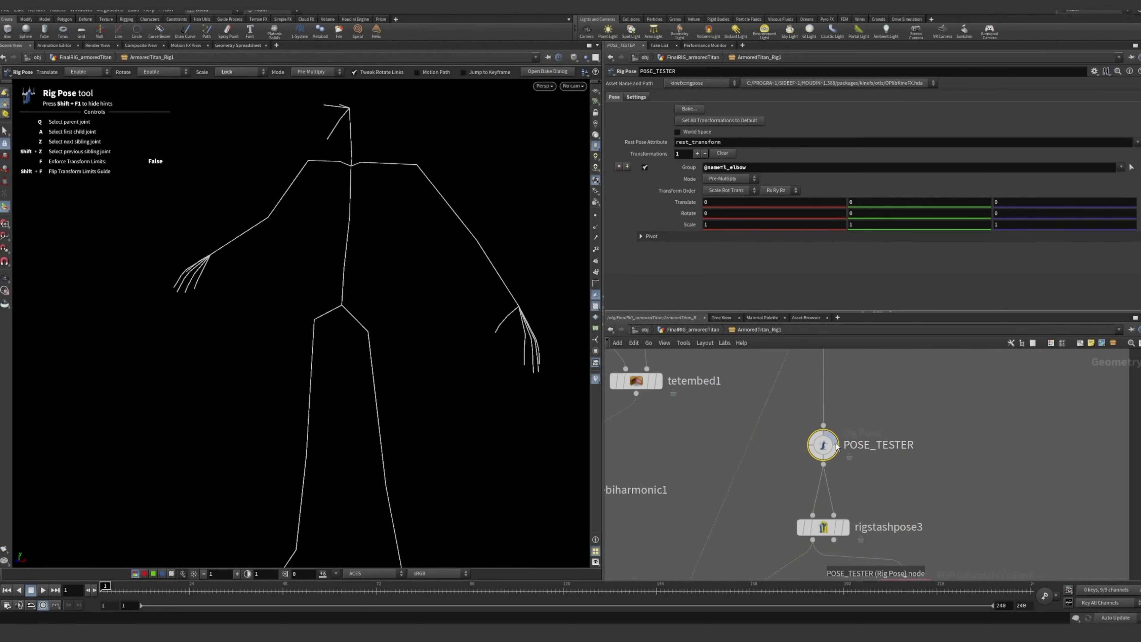
{"action": "left_click", "coordinate": [644, 98]}
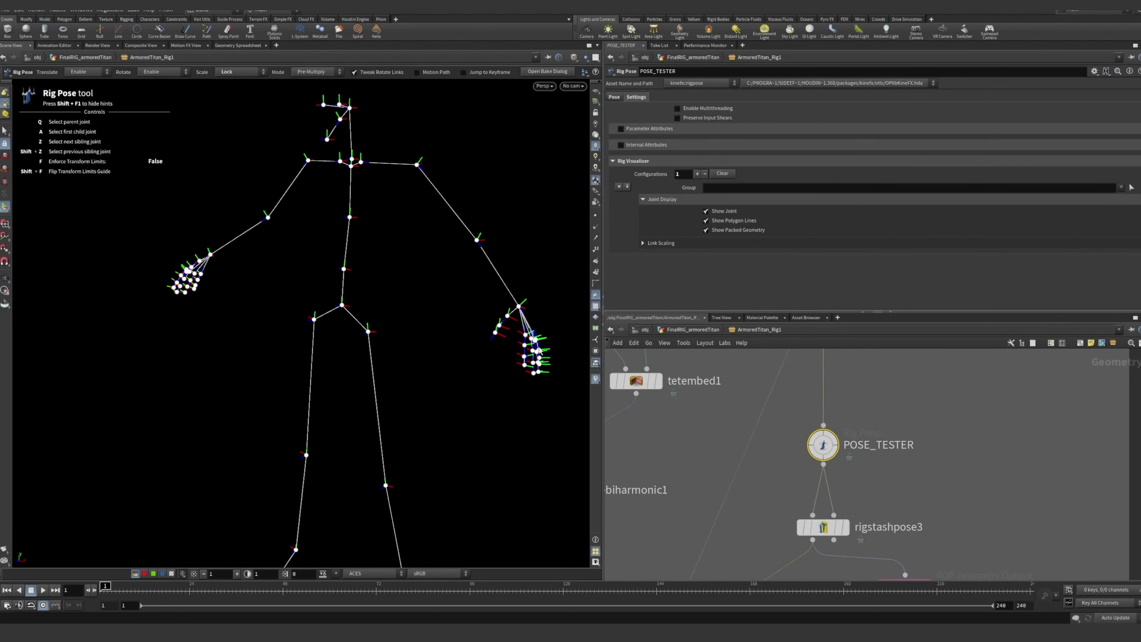
Try a test rotation on the l_elbow joint and undo it
{"action": "left_click", "coordinate": [477, 241]}
{"action": "middle_click_drag", "start_coordinate": [480, 274], "coordinate": [477, 299]}
{"action": "left_click_drag", "start_coordinate": [476, 299], "coordinate": [451, 320], "text": "alt"}
{"action": "key", "text": "ctrl+z"}
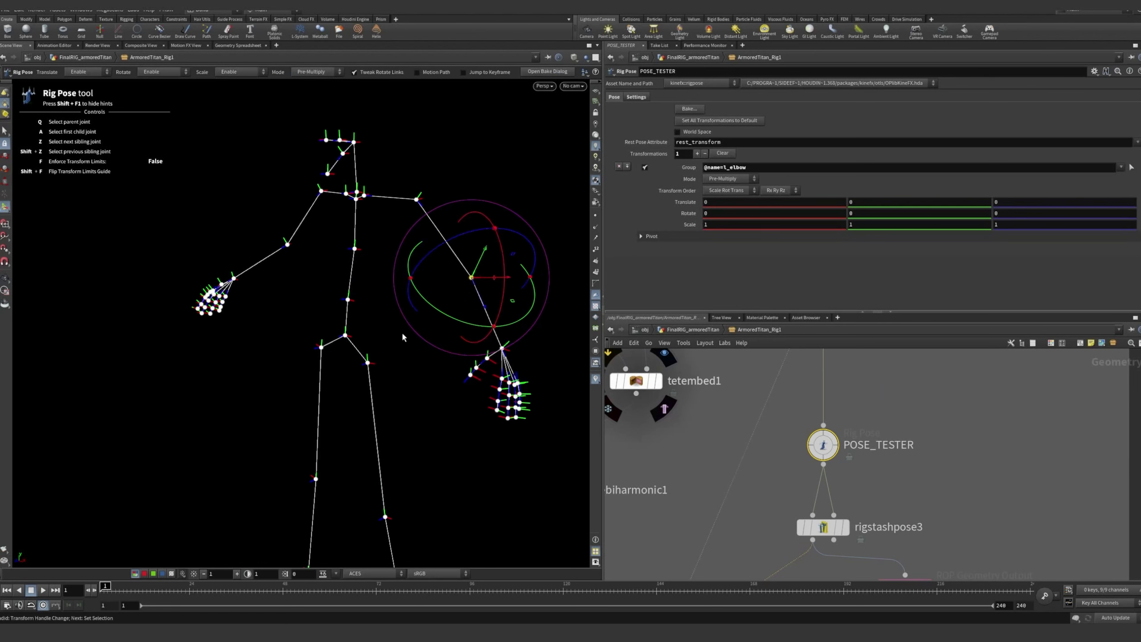
Try rotating the l_leg joint about -48 degrees around X, inspect the pose, and undo the rotation
{"action": "left_click", "coordinate": [368, 362]}
{"action": "left_click_drag", "start_coordinate": [324, 362], "coordinate": [331, 311]}
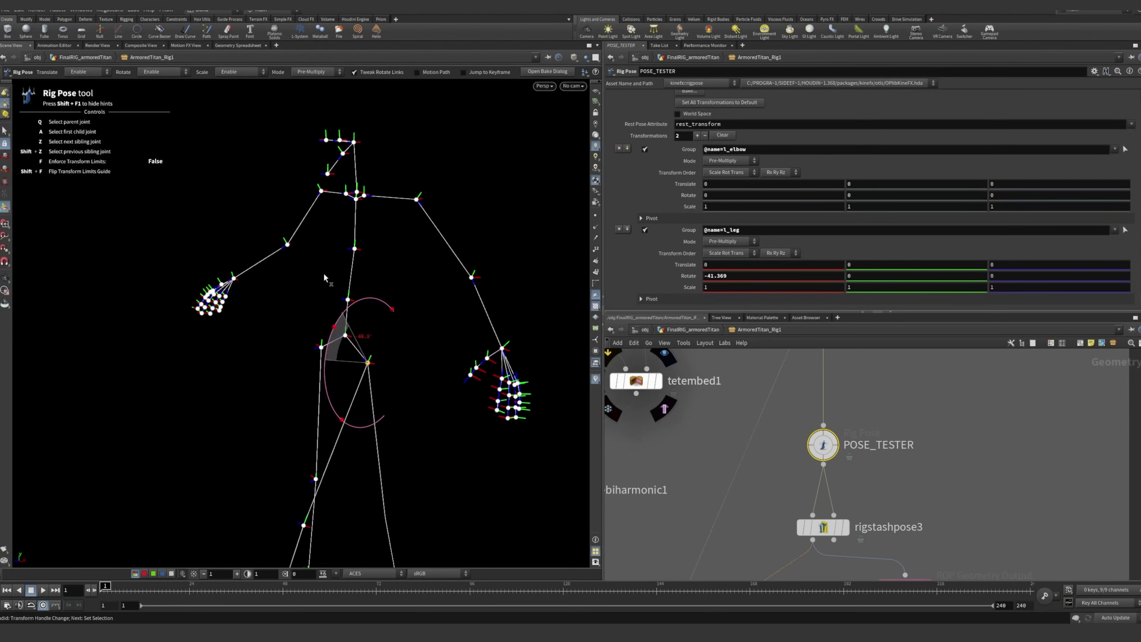
{"action": "left_click_drag", "start_coordinate": [414, 387], "coordinate": [348, 399], "text": "alt"}
{"action": "middle_click_drag", "start_coordinate": [349, 400], "coordinate": [345, 310], "text": "alt"}
{"action": "left_click_drag", "start_coordinate": [345, 310], "coordinate": [414, 318], "text": "alt"}
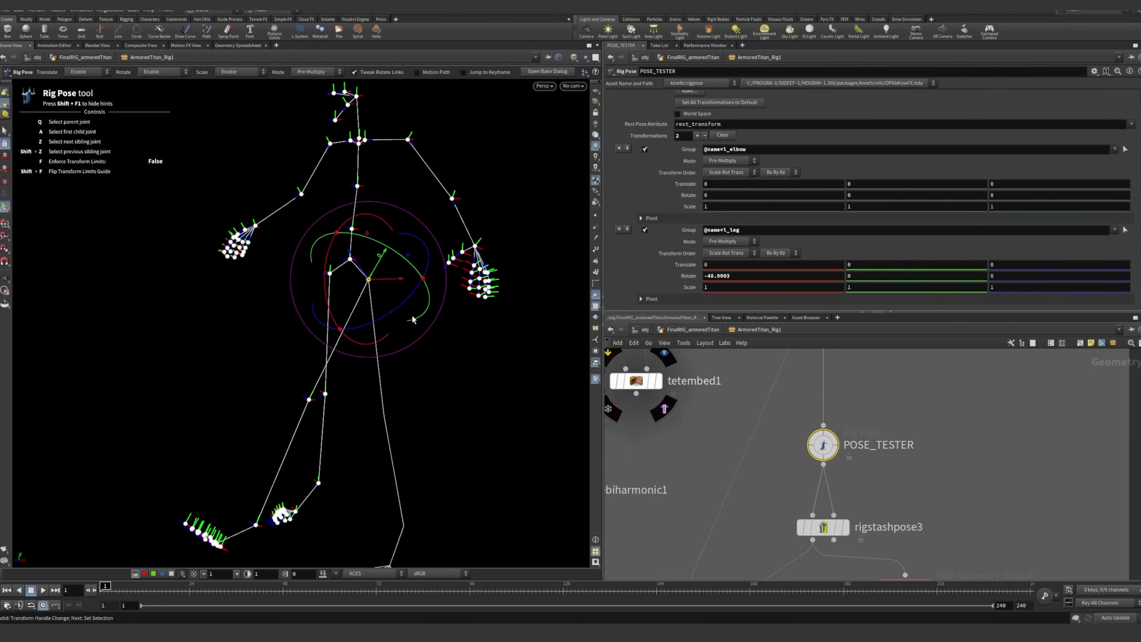
{"action": "key", "text": "ctrl+z"}
Bring up the parameters of the rigstashpose3 node below POSE_TESTER
{"action": "left_click", "coordinate": [989, 422]}
{"action": "middle_click_drag", "start_coordinate": [958, 505], "coordinate": [1000, 467]}
{"action": "scroll", "coordinate": [1004, 439], "scroll_direction": "down", "scroll_amount": 2}
{"action": "scroll", "coordinate": [978, 468], "scroll_direction": "up", "scroll_amount": 1}
{"action": "scroll", "coordinate": [979, 470], "scroll_direction": "up", "scroll_amount": 1}
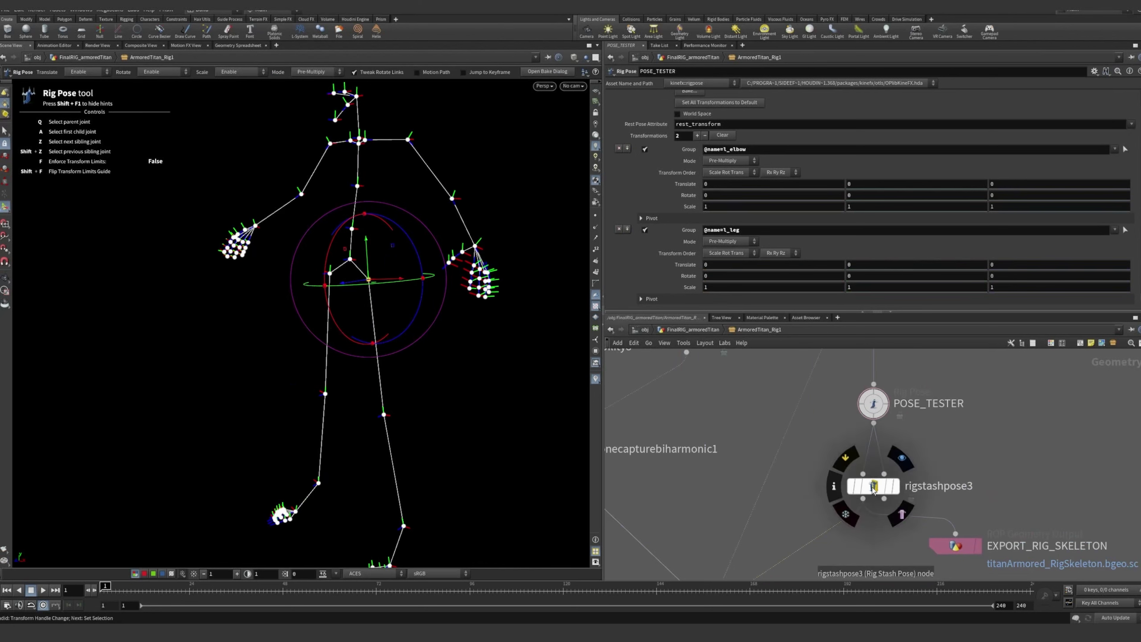
{"action": "left_click", "coordinate": [873, 487]}
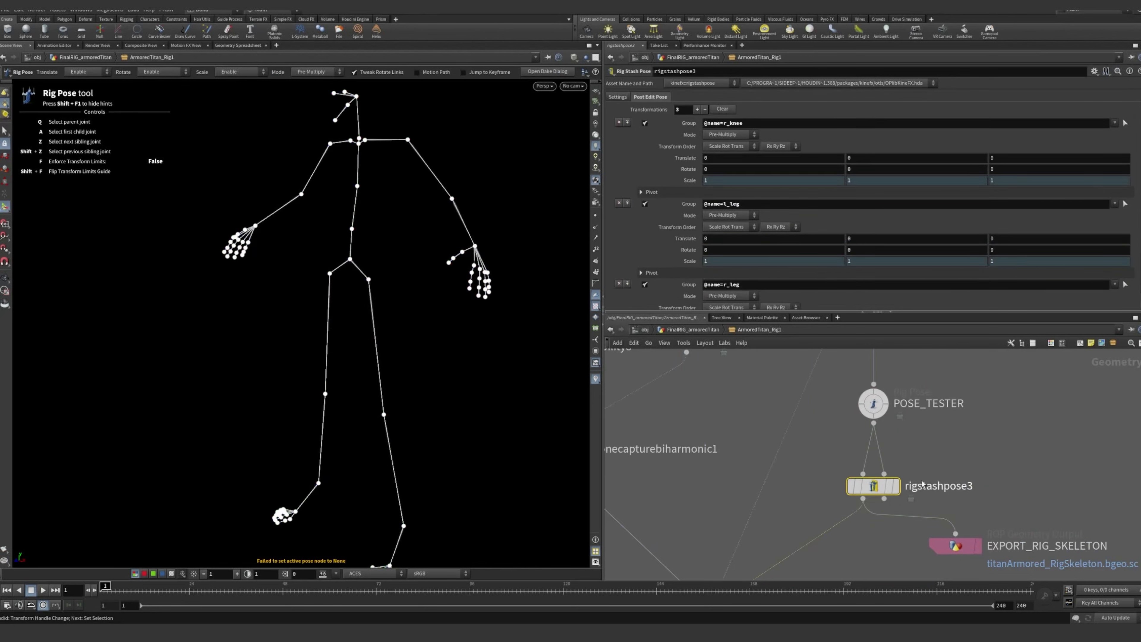
{"action": "middle_click_drag", "start_coordinate": [987, 469], "coordinate": [956, 456]}
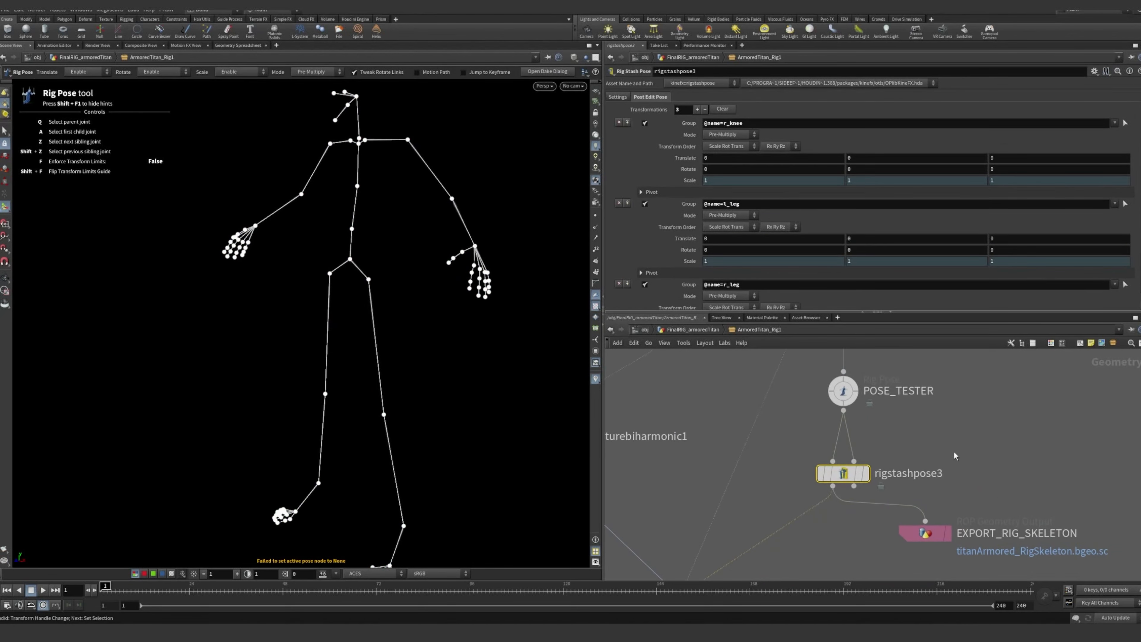
Review rigstashpose3's general settings, highlighting its rest_transform attribute name
{"action": "mouse_move", "coordinate": [875, 477]}
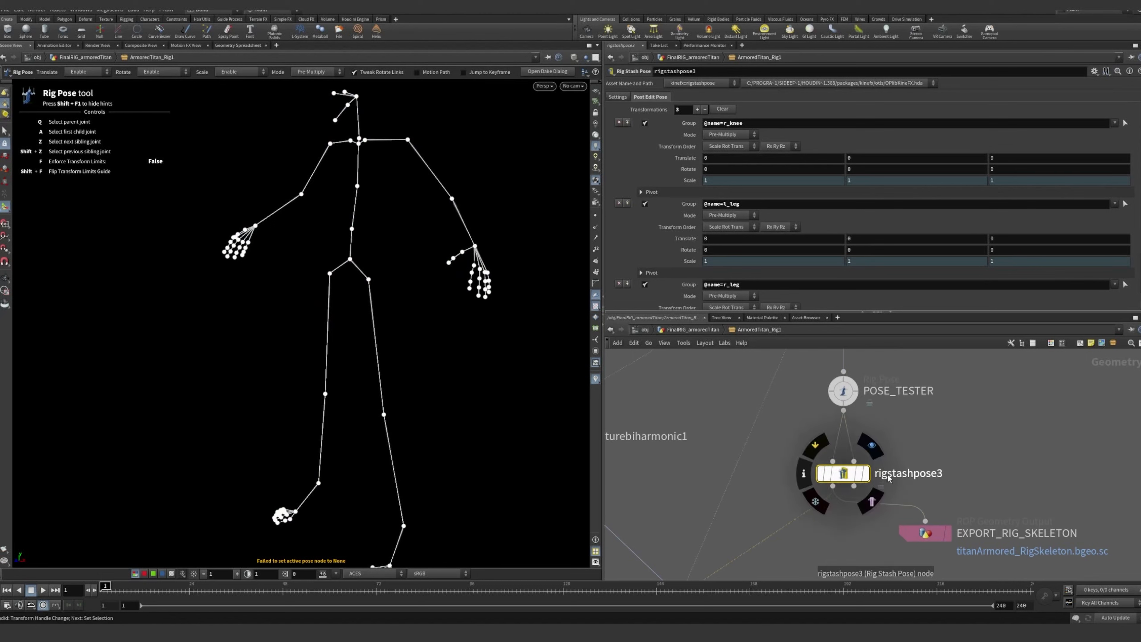
{"action": "left_click", "coordinate": [618, 97]}
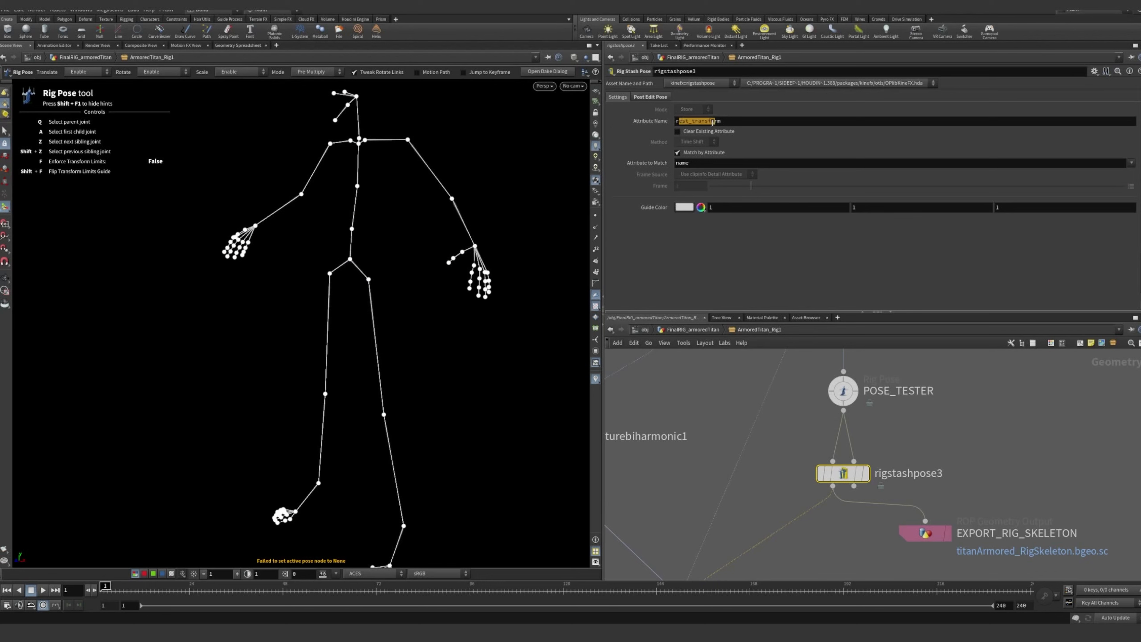
{"action": "left_click", "coordinate": [729, 122]}
{"action": "left_click", "coordinate": [989, 455]}
{"action": "scroll", "coordinate": [981, 470], "scroll_direction": "down", "scroll_amount": 2}
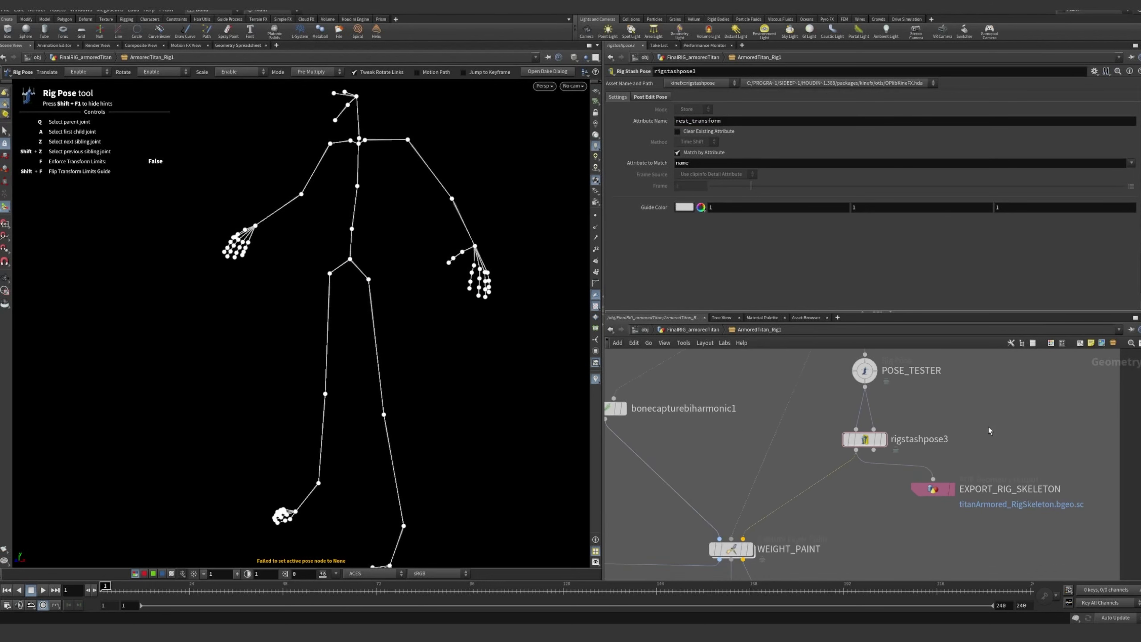
Bring up EXPORT_RIG_SKELETON's settings and check its output file path for titanArmored_RigSkeleton.bgeo.sc
{"action": "left_click", "coordinate": [935, 497]}
{"action": "middle_click_drag", "start_coordinate": [935, 498], "coordinate": [891, 490]}
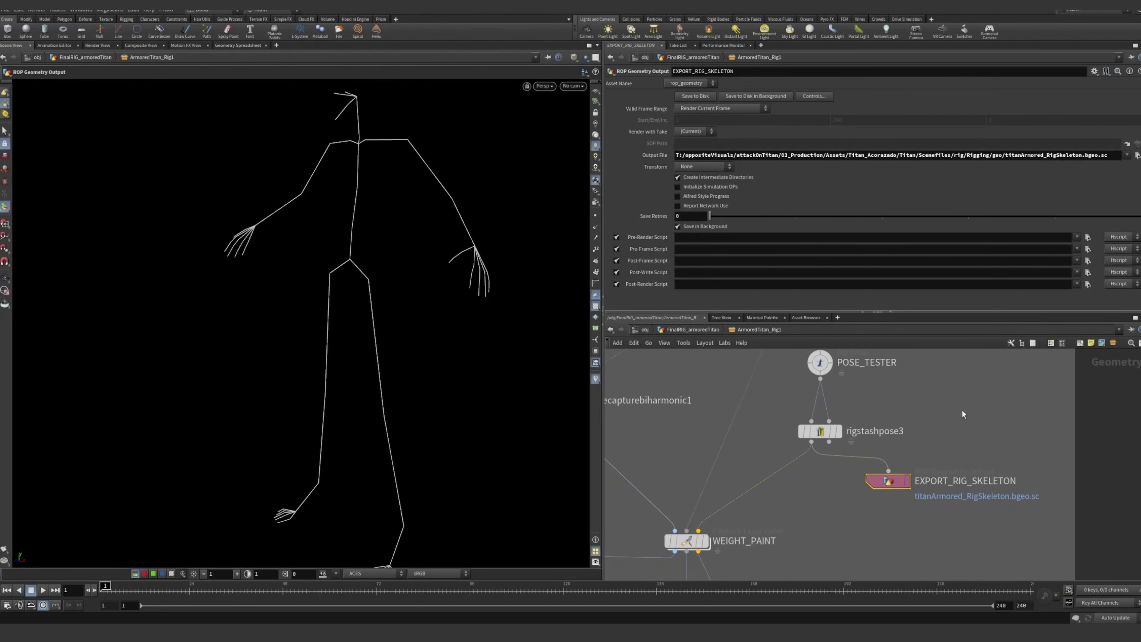
{"action": "middle_click_drag", "start_coordinate": [969, 436], "coordinate": [944, 415]}
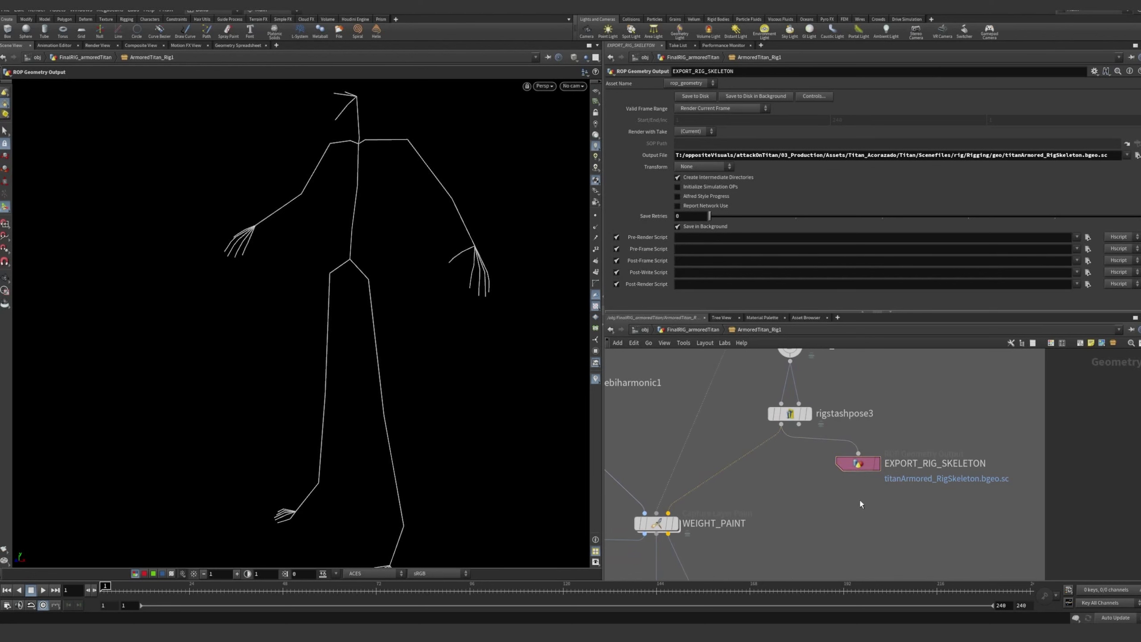
{"action": "middle_click_drag", "start_coordinate": [806, 474], "coordinate": [864, 493]}
{"action": "scroll", "coordinate": [783, 529], "scroll_direction": "down", "scroll_amount": 3}
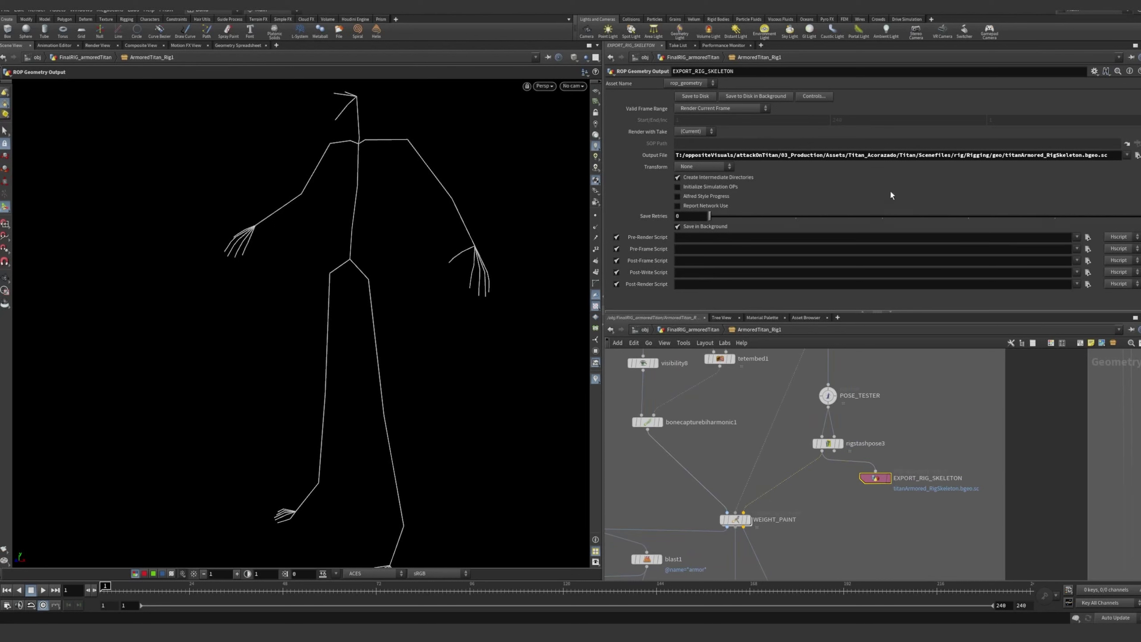
{"action": "left_click_drag", "start_coordinate": [724, 154], "coordinate": [1025, 154]}
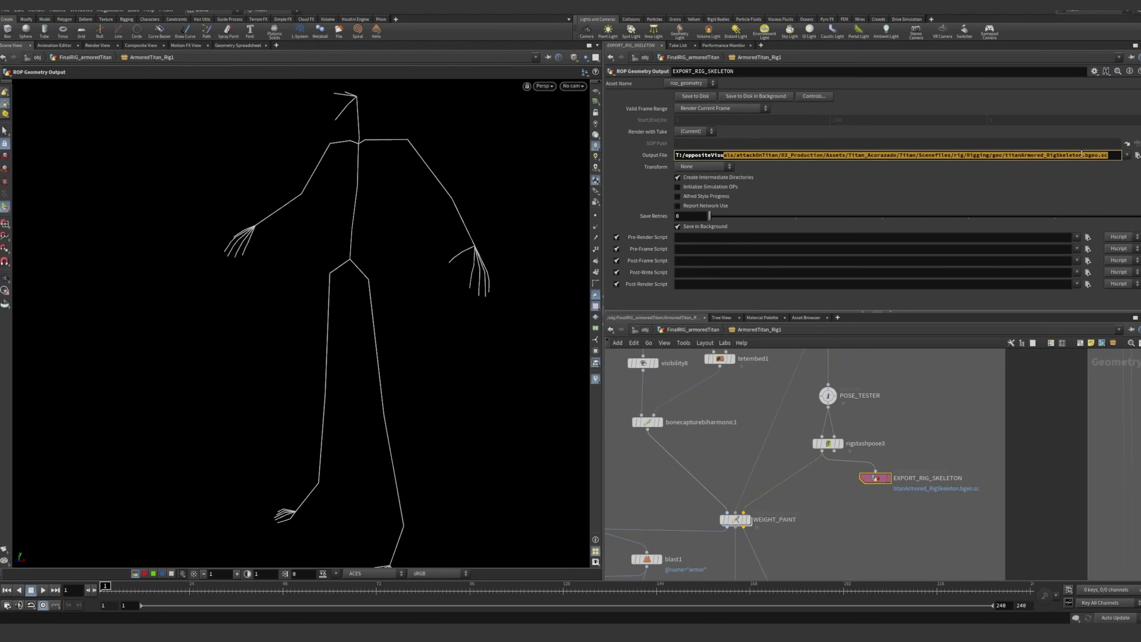
{"action": "left_click", "coordinate": [1082, 155]}
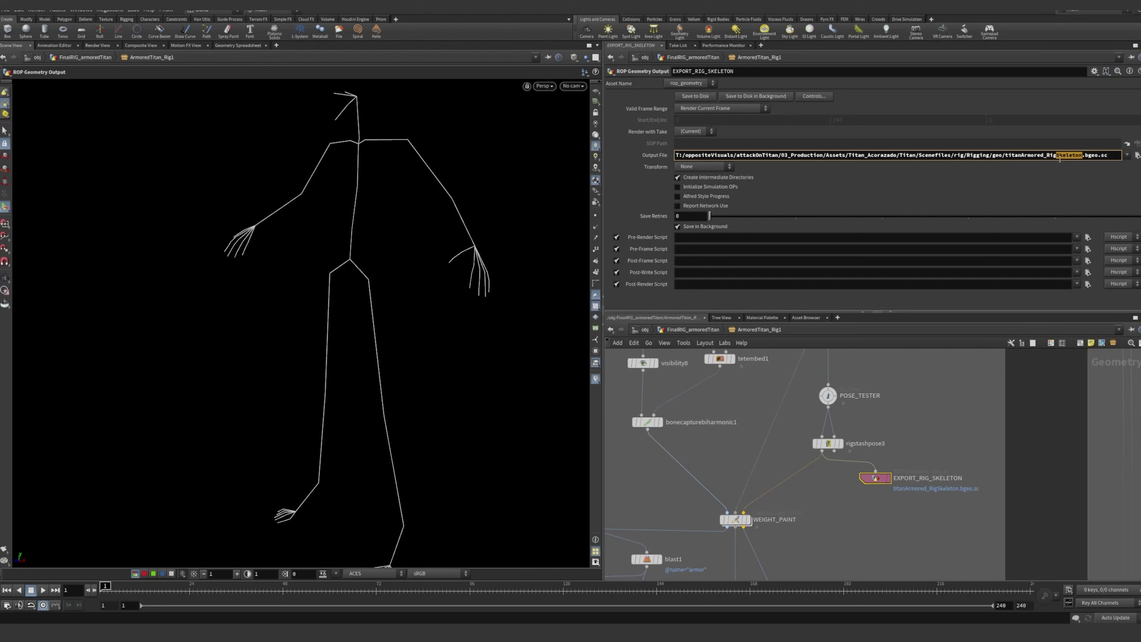
Examine how bonecapturebiharmonic1, the mirrored skeleton and rigstashpose3 connect into the WEIGHT_PAINT node
{"action": "left_click", "coordinate": [912, 452]}
{"action": "middle_click_drag", "start_coordinate": [857, 499], "coordinate": [907, 604]}
{"action": "scroll", "coordinate": [935, 412], "scroll_direction": "down", "scroll_amount": 1}
{"action": "scroll", "coordinate": [899, 555], "scroll_direction": "down", "scroll_amount": 3}
{"action": "scroll", "coordinate": [854, 498], "scroll_direction": "up", "scroll_amount": 2}
{"action": "middle_click_drag", "start_coordinate": [853, 490], "coordinate": [845, 420]}
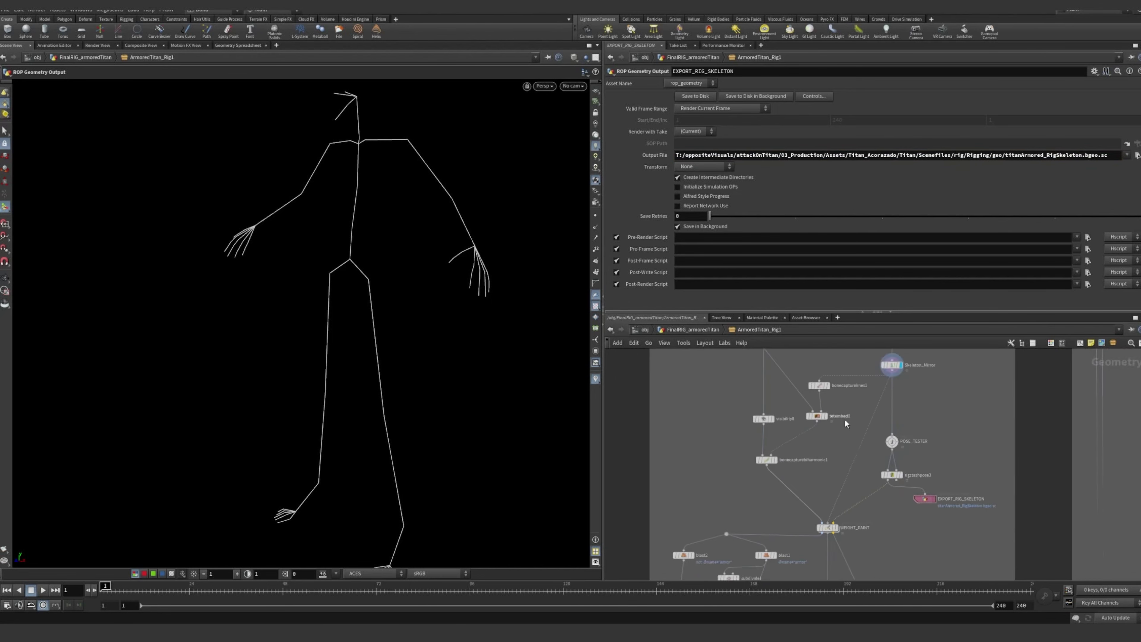
{"action": "scroll", "coordinate": [834, 463], "scroll_direction": "up", "scroll_amount": 4}
{"action": "middle_click_drag", "start_coordinate": [827, 483], "coordinate": [748, 367]}
{"action": "scroll", "coordinate": [701, 388], "scroll_direction": "up", "scroll_amount": 3}
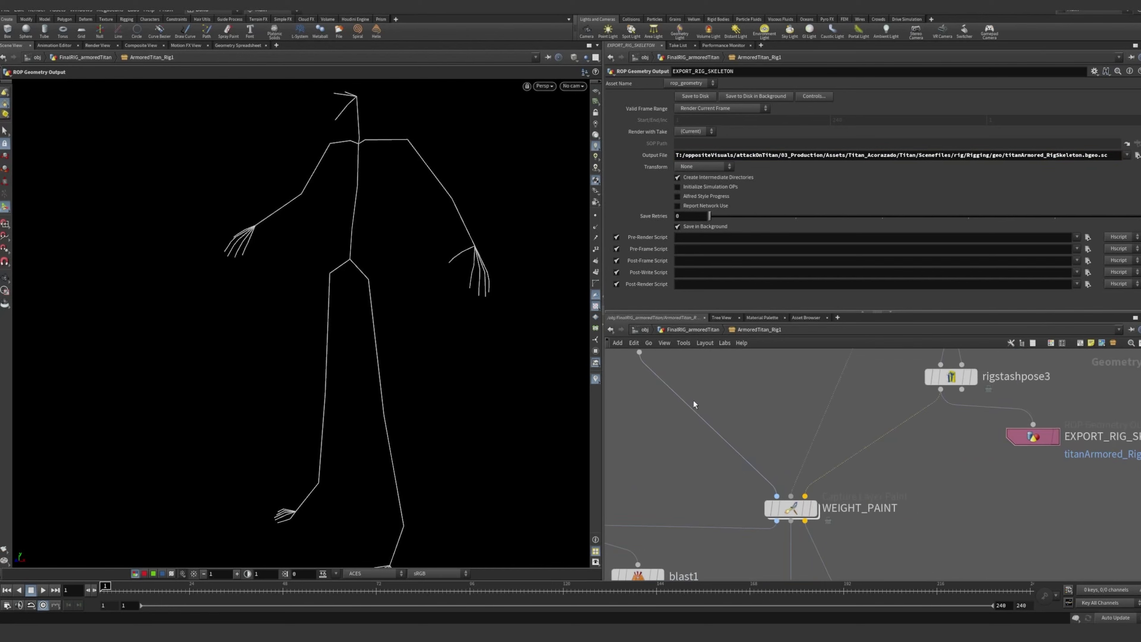
{"action": "middle_click_drag", "start_coordinate": [694, 401], "coordinate": [733, 430]}
{"action": "middle_click_drag", "start_coordinate": [824, 450], "coordinate": [774, 435]}
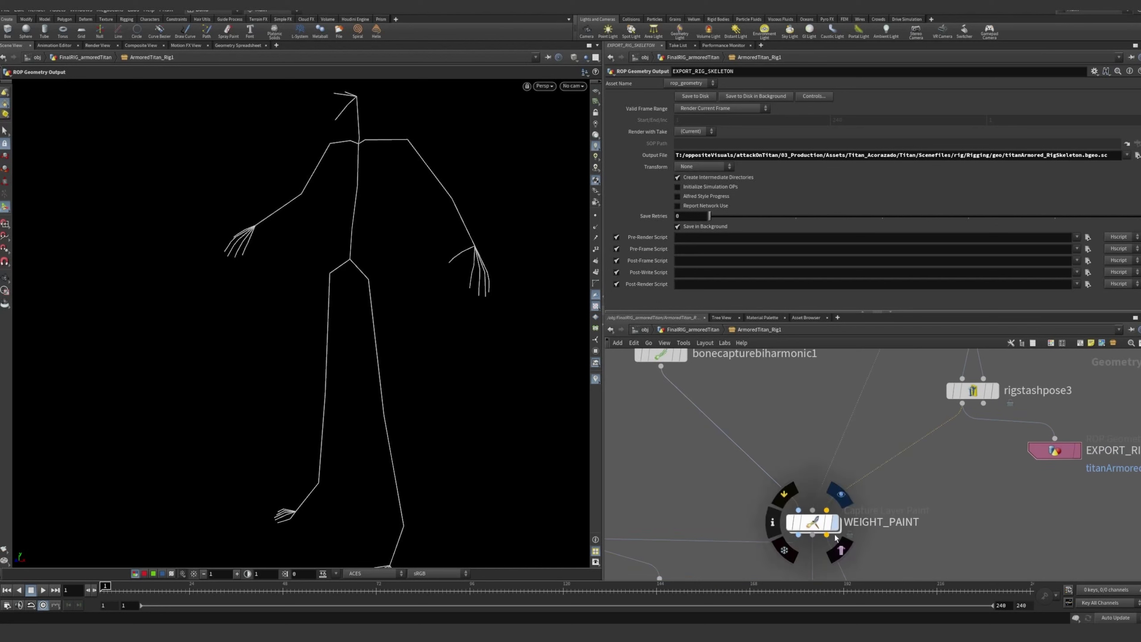
Display the WEIGHT_PAINT node's output in the viewport and bring up its Capture Layer Paint parameters
{"action": "left_click", "coordinate": [821, 526]}
{"action": "key", "text": "r"}
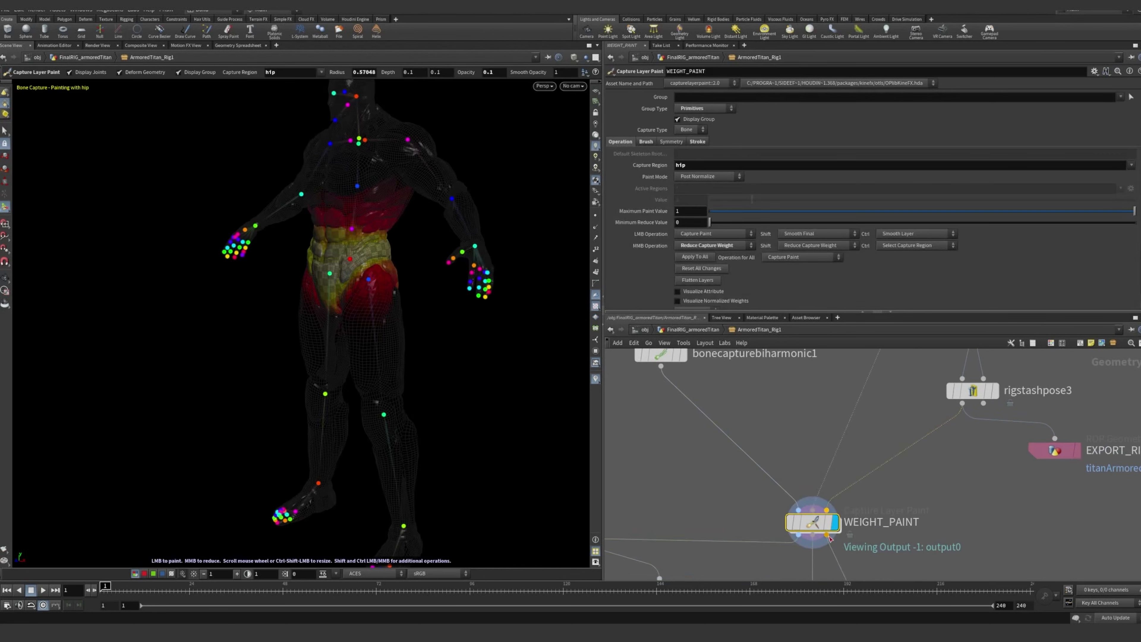
{"action": "middle_click_drag", "start_coordinate": [998, 526], "coordinate": [972, 466]}
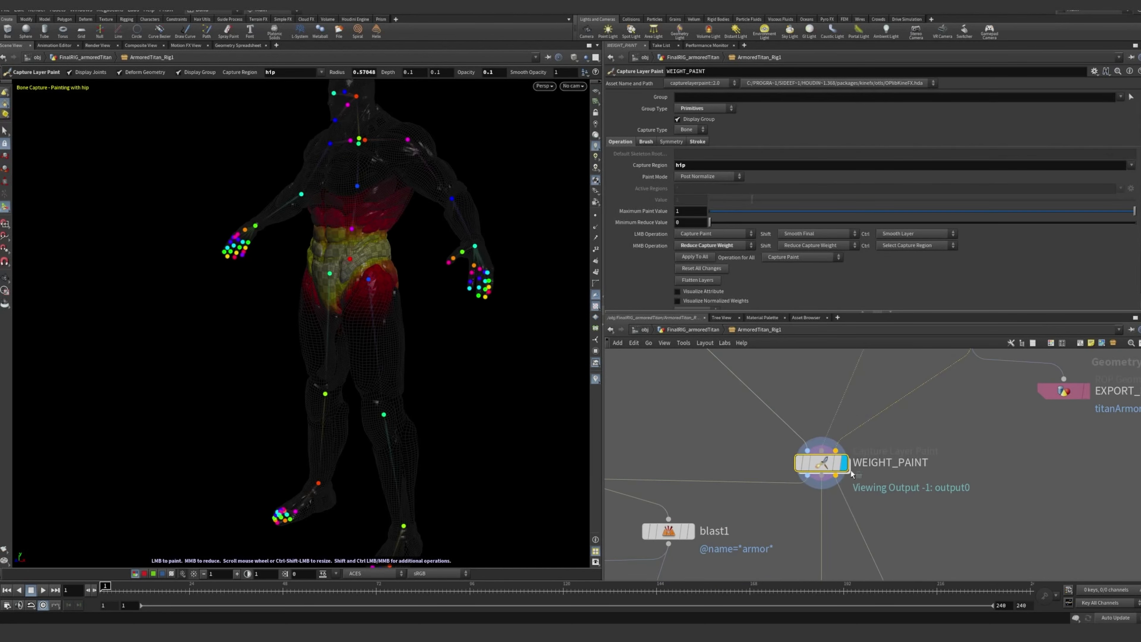
{"action": "middle_click_drag", "start_coordinate": [892, 471], "coordinate": [864, 490]}
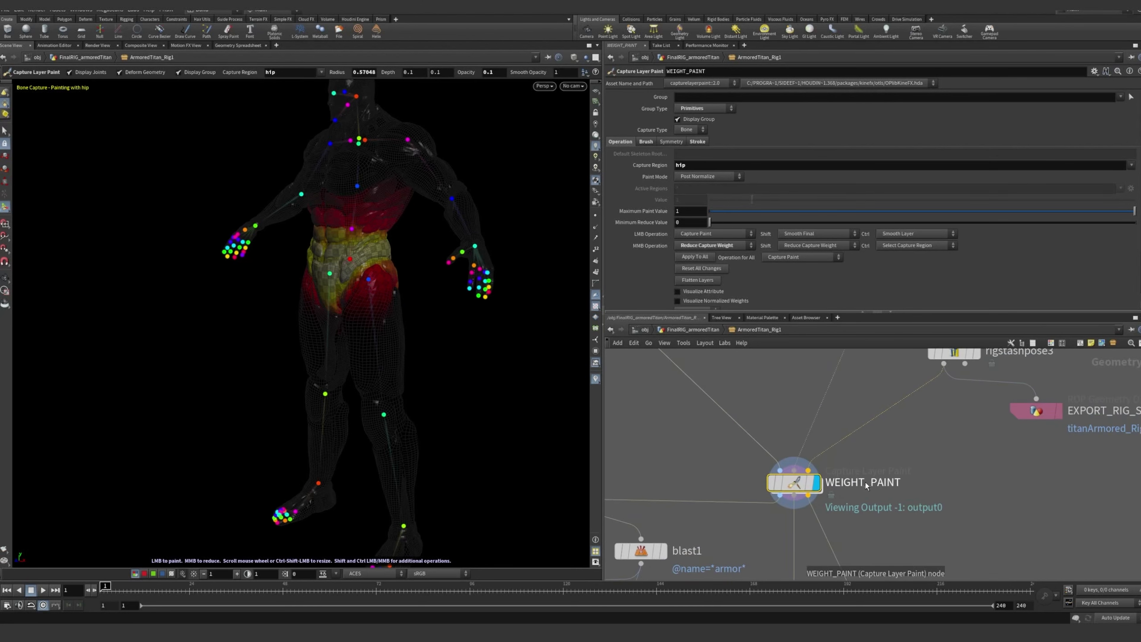
Inspect the hip capture weights on the titan's torso and upper legs from several angles and close up
{"action": "key", "text": "Escape"}
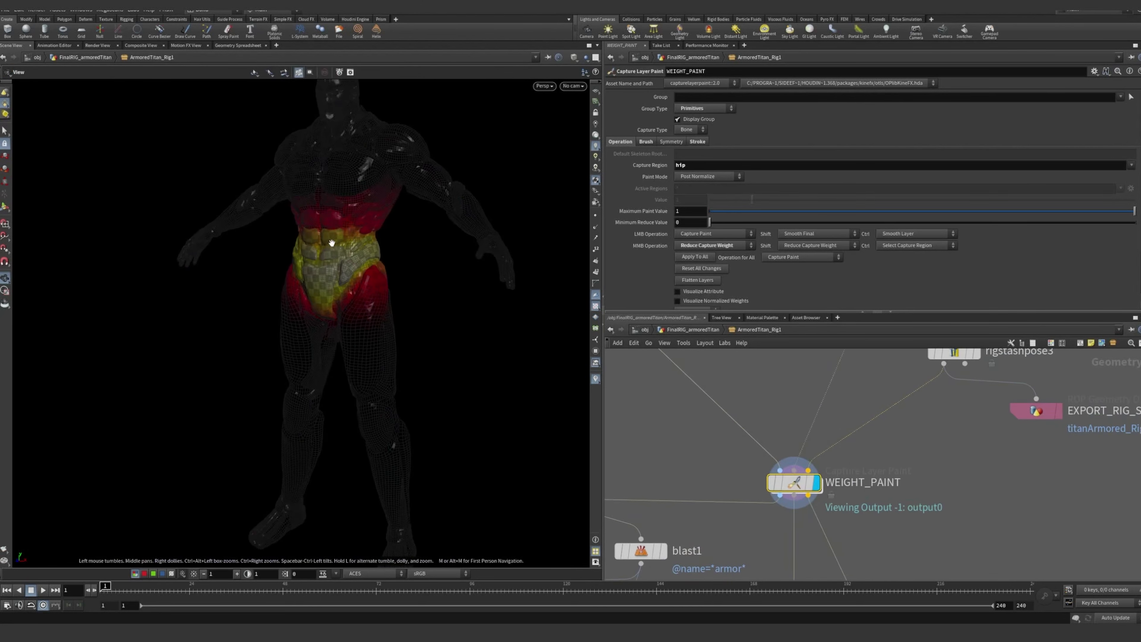
{"action": "right_click_drag", "start_coordinate": [332, 243], "coordinate": [420, 240], "text": "alt"}
{"action": "mouse_move", "coordinate": [420, 239]}
{"action": "left_mouse_down", "text": "alt"}
{"action": "mouse_move", "coordinate": [390, 342]}
{"action": "mouse_move", "coordinate": [385, 316]}
{"action": "mouse_move", "coordinate": [346, 315]}
{"action": "left_mouse_up", "text": "alt"}
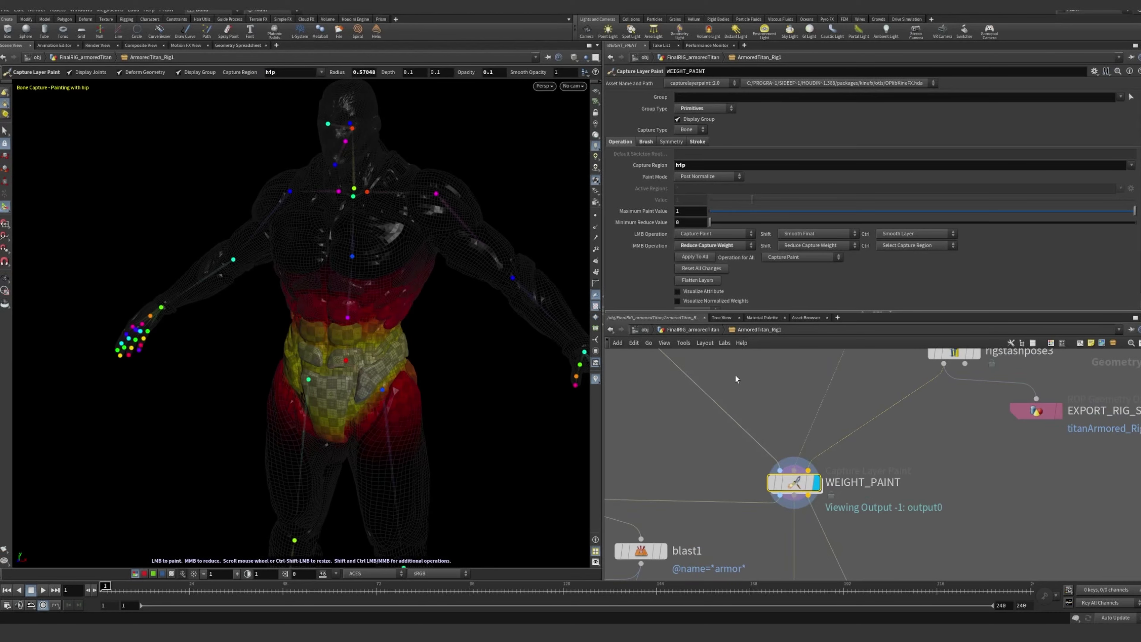
{"action": "middle_click_drag", "start_coordinate": [966, 436], "coordinate": [974, 485]}
{"action": "scroll", "coordinate": [972, 481], "scroll_direction": "down", "scroll_amount": 5}
{"action": "scroll", "coordinate": [906, 519], "scroll_direction": "up", "scroll_amount": 1}
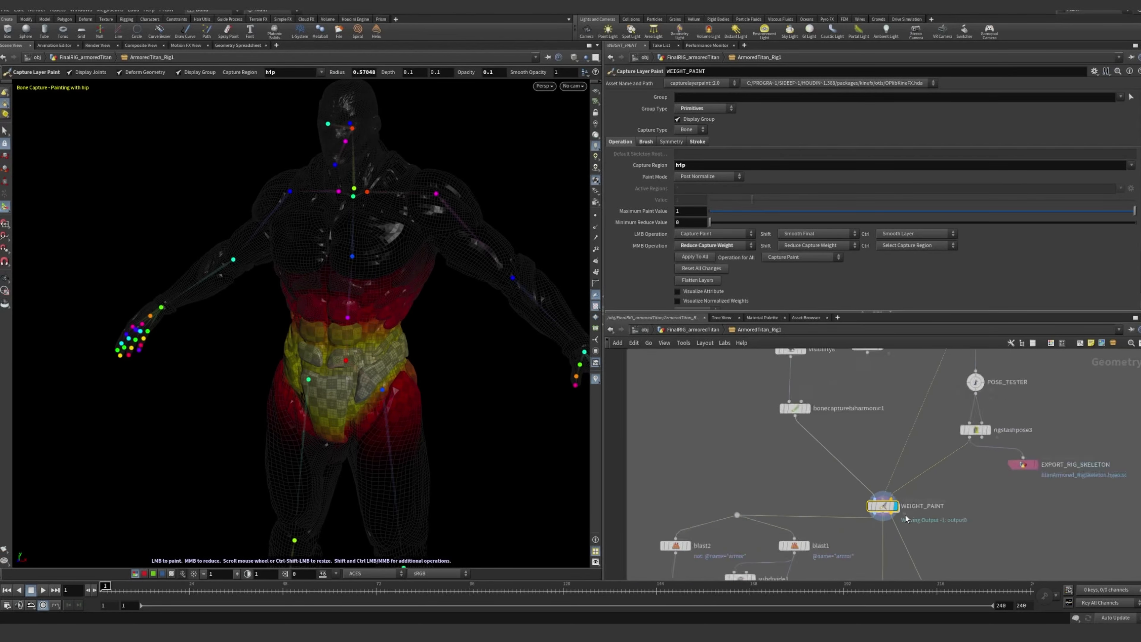
{"action": "scroll", "coordinate": [906, 519], "scroll_direction": "up", "scroll_amount": 3}
{"action": "key", "text": "Escape"}
{"action": "left_click_drag", "start_coordinate": [458, 216], "coordinate": [358, 305]}
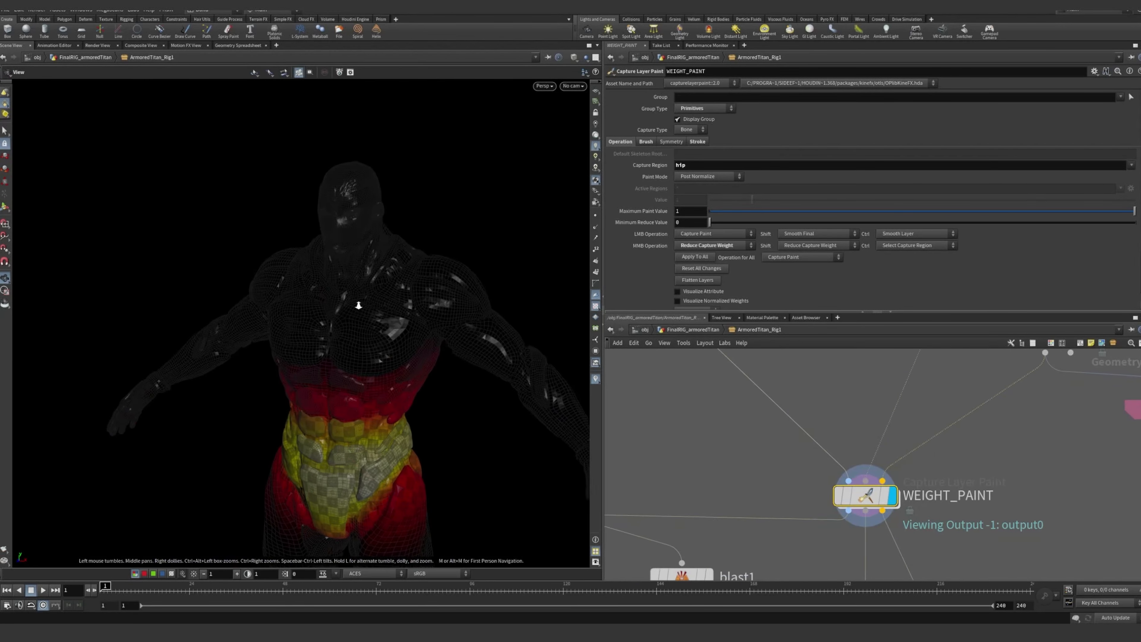
{"action": "right_click_drag", "start_coordinate": [358, 305], "coordinate": [466, 365]}
{"action": "left_click_drag", "start_coordinate": [466, 365], "coordinate": [443, 335]}
{"action": "right_click_drag", "start_coordinate": [444, 334], "coordinate": [422, 382]}
{"action": "middle_click_drag", "start_coordinate": [423, 382], "coordinate": [396, 442]}
{"action": "left_click_drag", "start_coordinate": [397, 441], "coordinate": [330, 451]}
{"action": "middle_click_drag", "start_coordinate": [329, 452], "coordinate": [354, 371]}
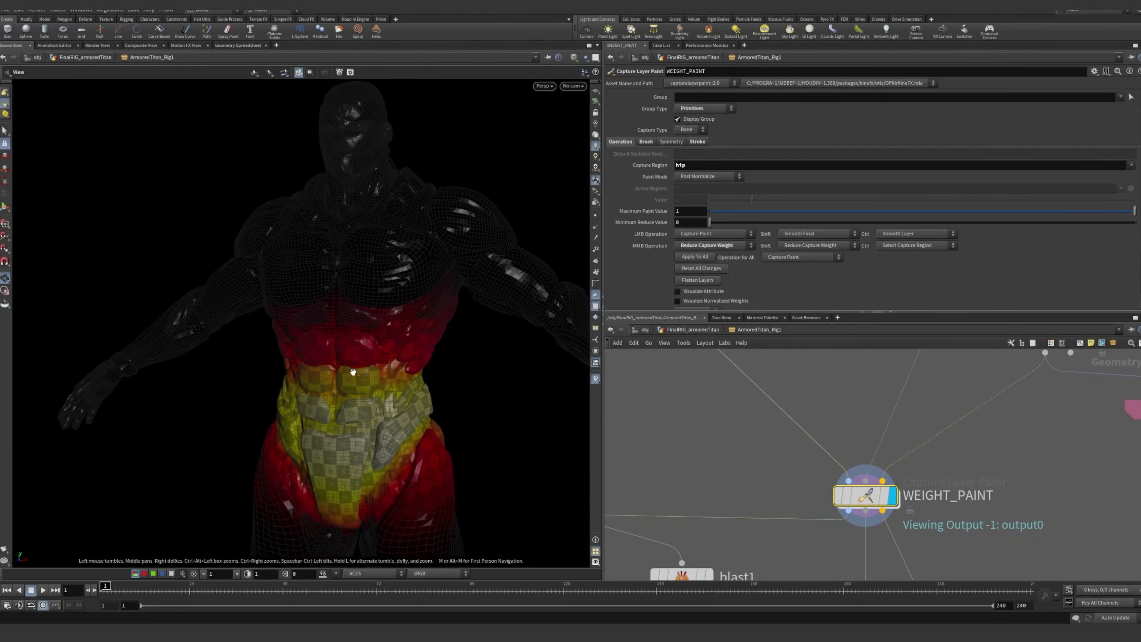
{"action": "scroll", "coordinate": [353, 372], "scroll_direction": "up", "scroll_amount": 6}
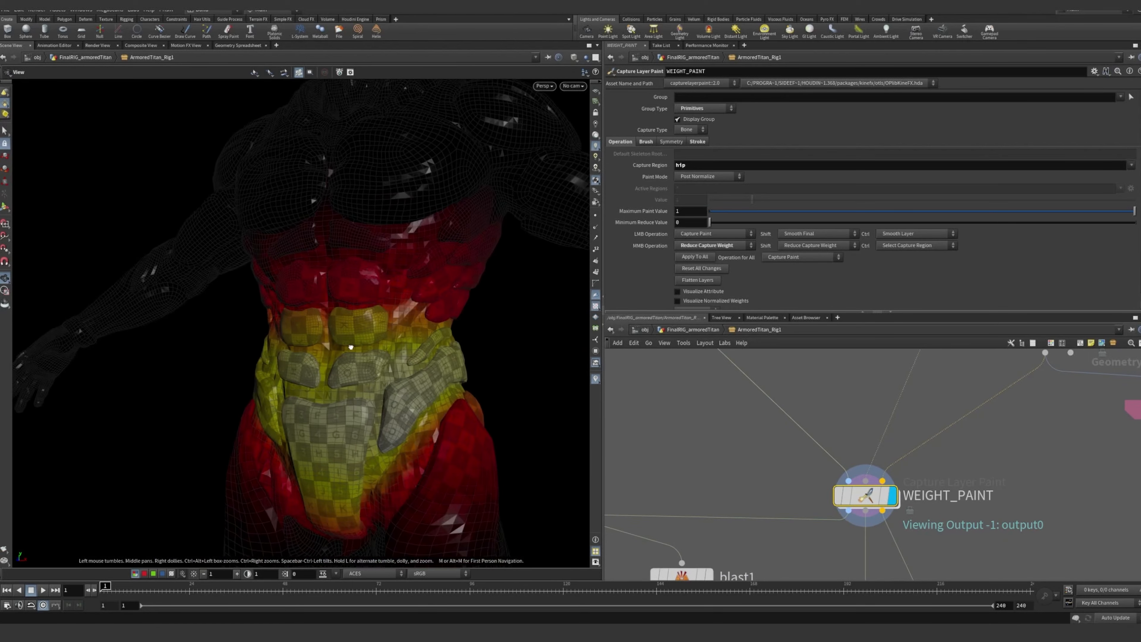
Set WEIGHT_PAINT's capture region to head and view its weights around the skull and neck
{"action": "key", "text": "Return"}
{"action": "left_click", "coordinate": [321, 73]}
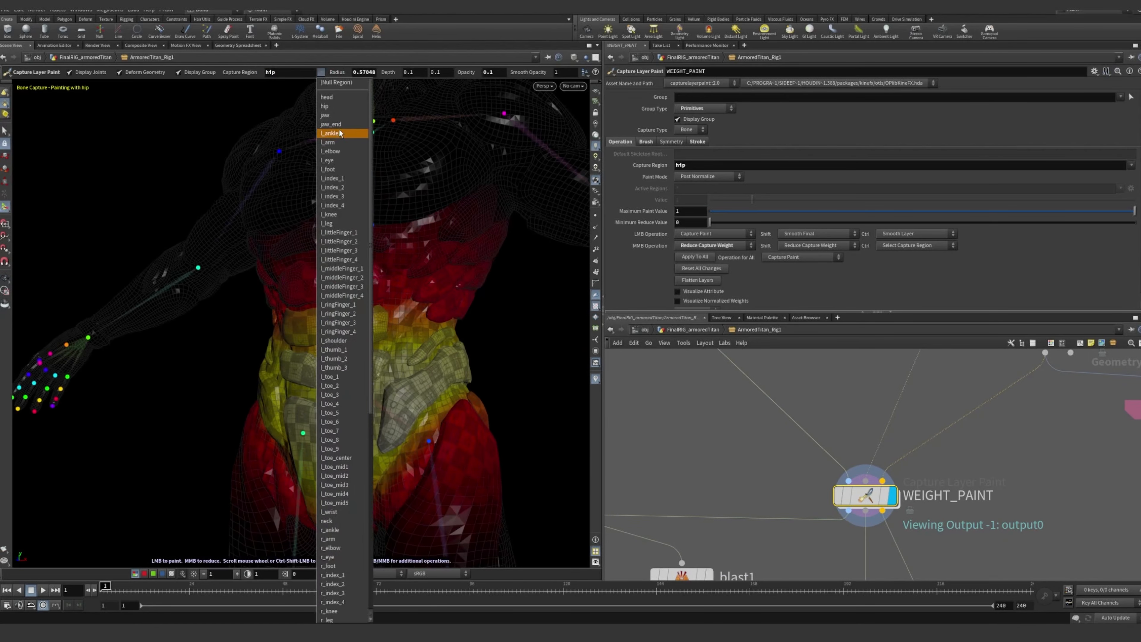
{"action": "left_click", "coordinate": [336, 107]}
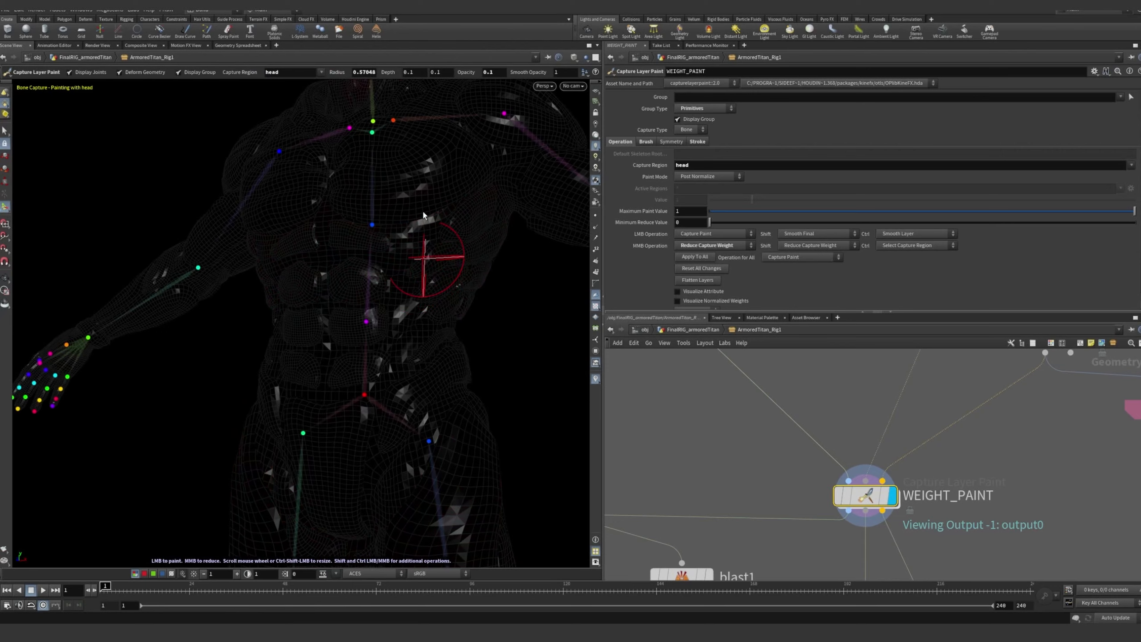
{"action": "key", "text": "Escape"}
{"action": "middle_click_drag", "start_coordinate": [438, 263], "coordinate": [382, 450]}
{"action": "left_click_drag", "start_coordinate": [342, 279], "coordinate": [247, 265]}
{"action": "right_click_drag", "start_coordinate": [247, 265], "coordinate": [382, 219]}
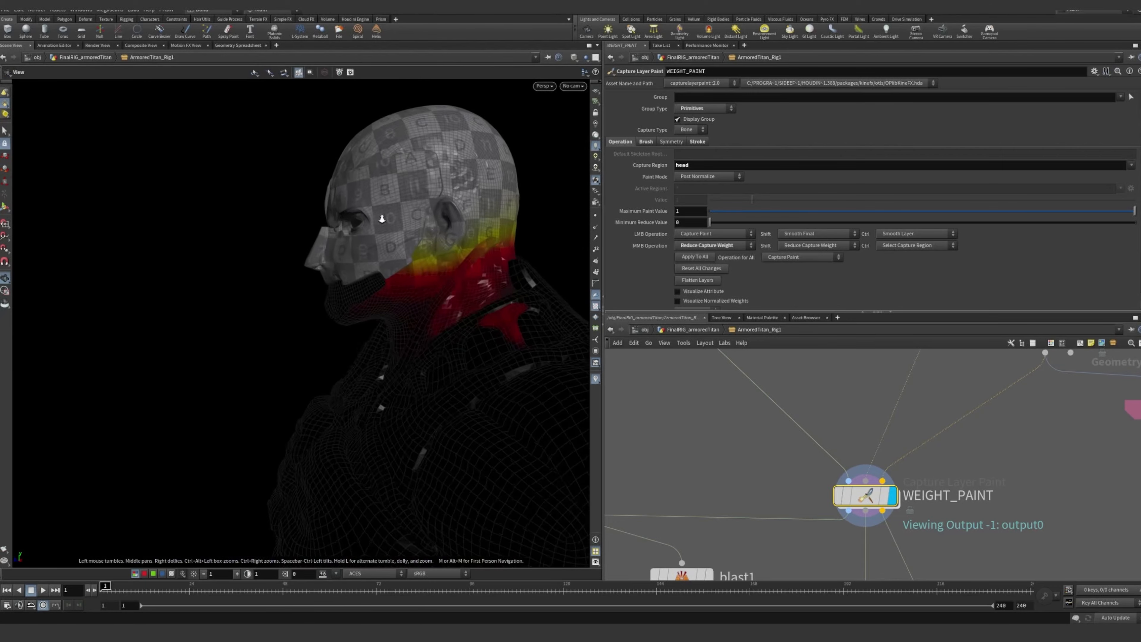
{"action": "left_click_drag", "start_coordinate": [382, 219], "coordinate": [397, 292]}
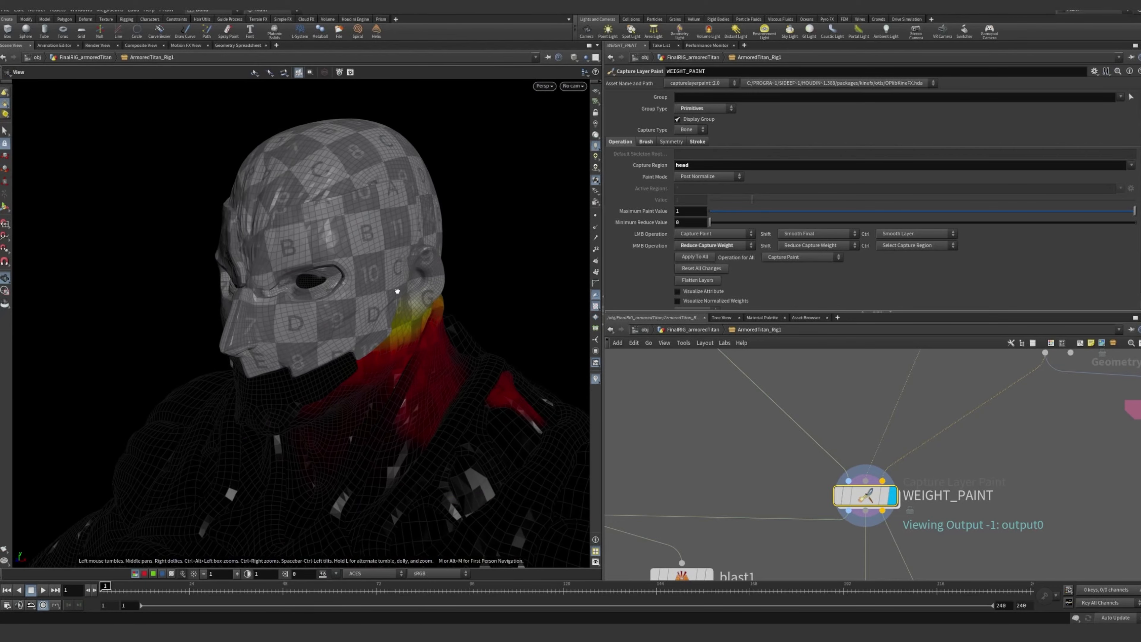
Set WEIGHT_PAINT's Visualize Mode to Infra-Red and view the head weights in profile
{"action": "key", "text": "Return"}
{"action": "left_click_drag", "start_coordinate": [641, 313], "coordinate": [641, 354]}
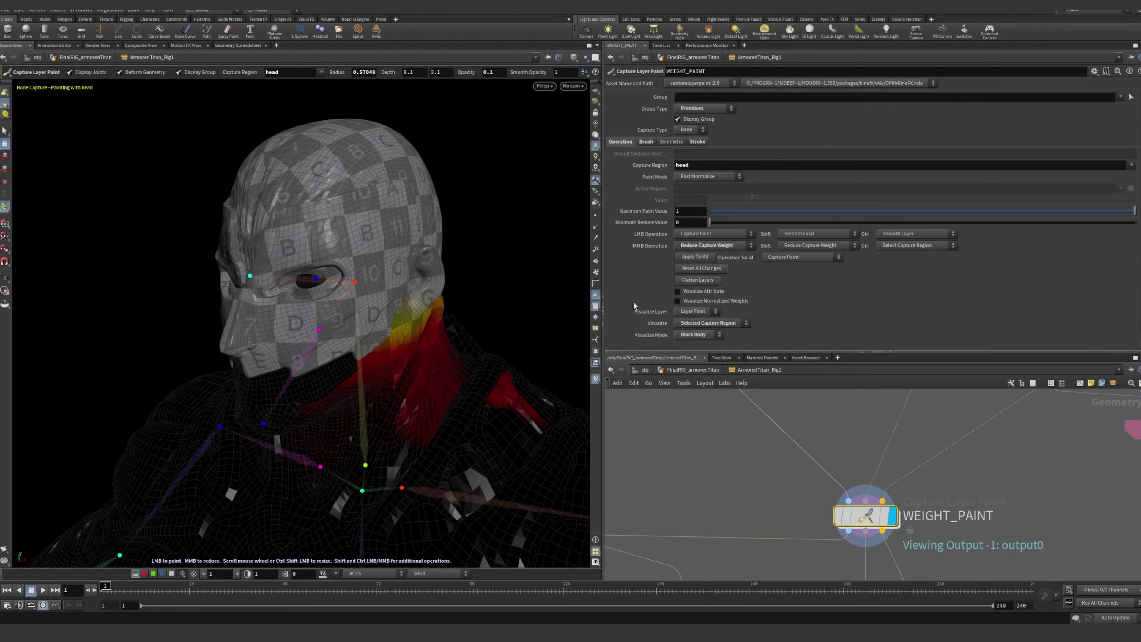
{"action": "scroll", "coordinate": [636, 274], "scroll_direction": "down", "scroll_amount": 1}
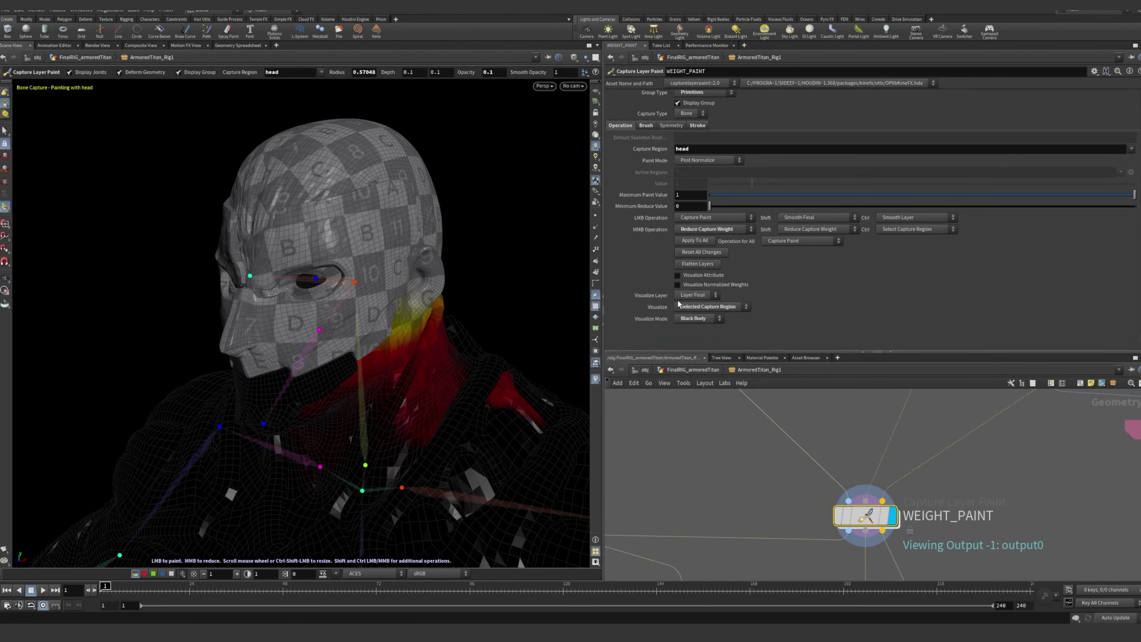
{"action": "left_click", "coordinate": [694, 296]}
{"action": "left_click", "coordinate": [699, 309]}
{"action": "left_click", "coordinate": [697, 309]}
{"action": "left_click", "coordinate": [692, 318]}
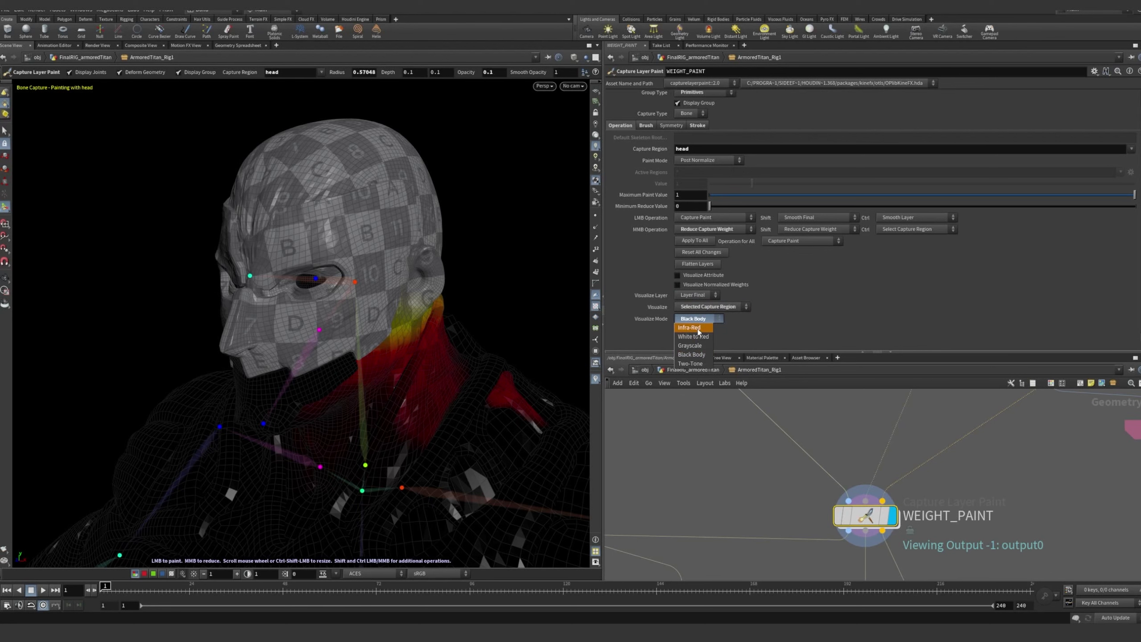
{"action": "left_click_drag", "start_coordinate": [490, 309], "coordinate": [418, 308], "text": "alt"}
{"action": "key", "text": "Return"}
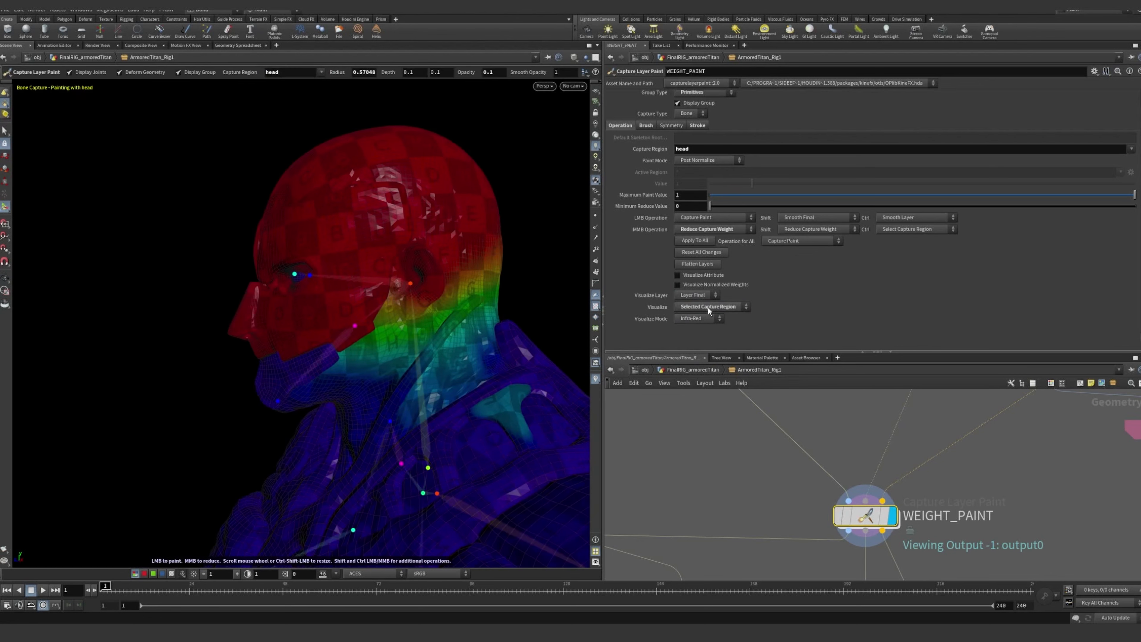
Set Visualize to All Capture Regions and view the region colours around the head and shoulders from several angles
{"action": "left_click", "coordinate": [708, 308]}
{"action": "left_click", "coordinate": [693, 309]}
{"action": "left_click", "coordinate": [693, 308]}
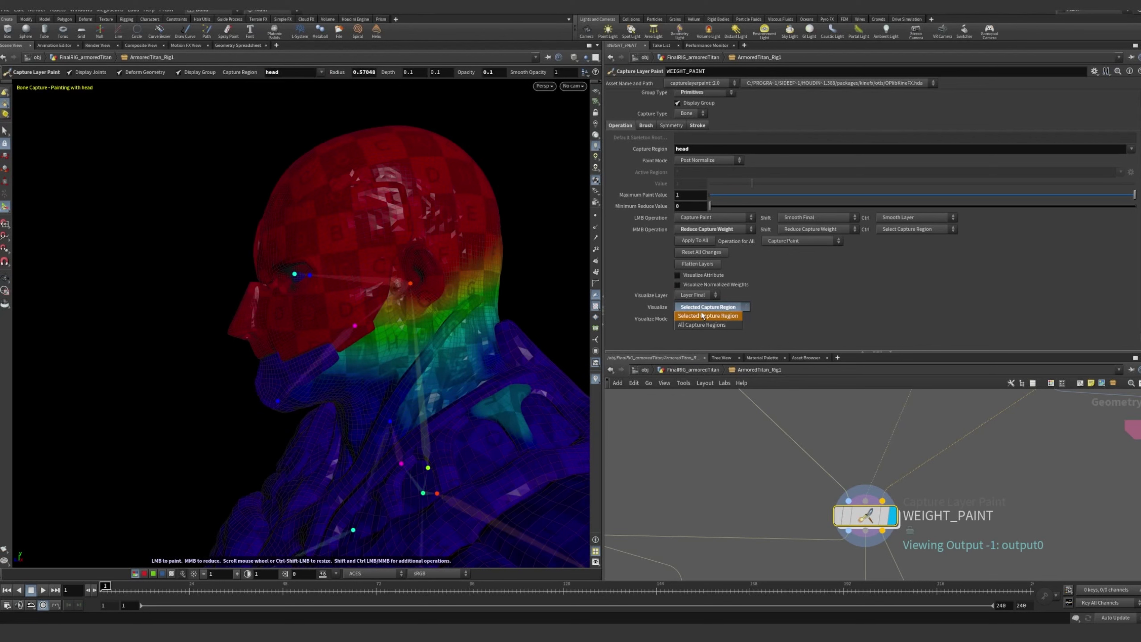
{"action": "left_click", "coordinate": [696, 325]}
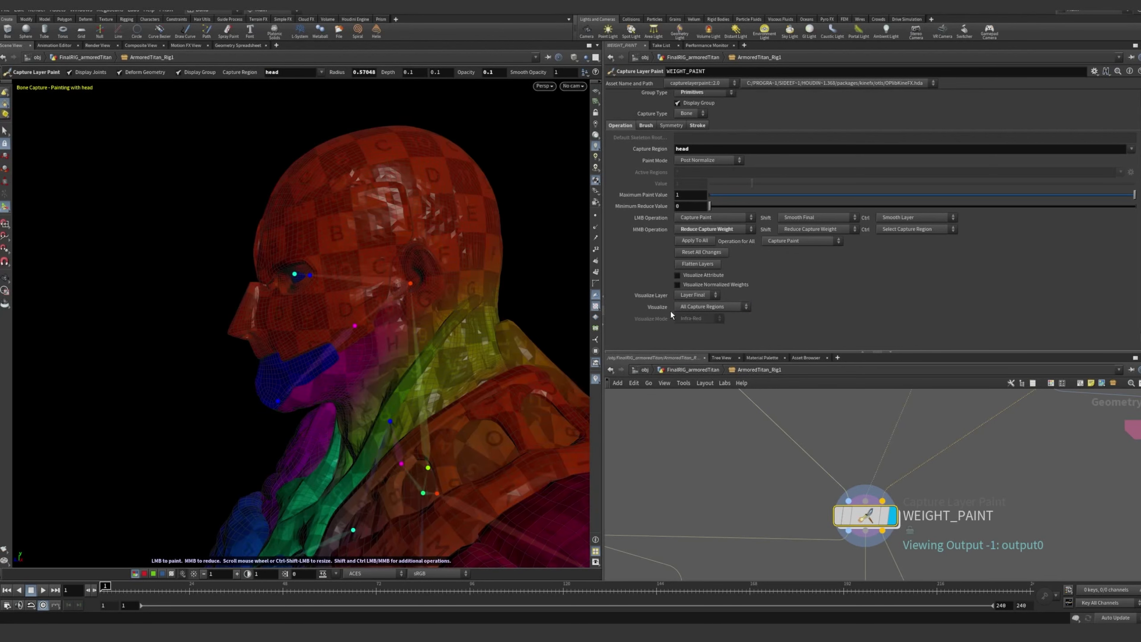
{"action": "left_click_drag", "start_coordinate": [306, 259], "coordinate": [502, 296], "text": "alt"}
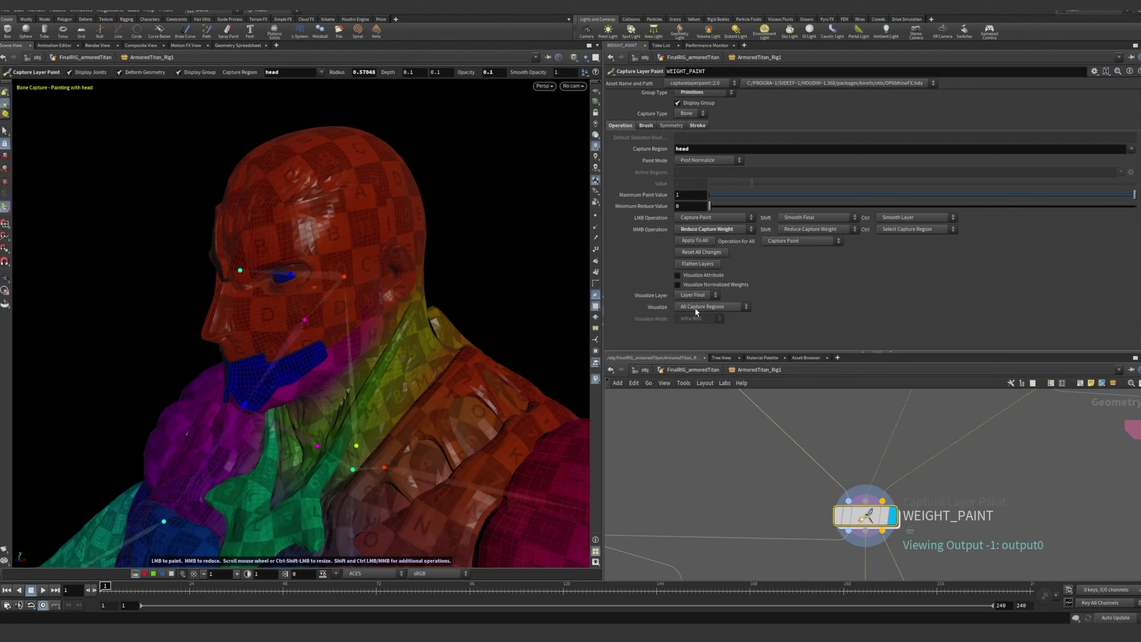
{"action": "left_click_drag", "start_coordinate": [336, 275], "coordinate": [401, 270], "text": "alt"}
{"action": "right_click_drag", "start_coordinate": [402, 270], "coordinate": [219, 275], "text": "alt"}
{"action": "left_click_drag", "start_coordinate": [423, 287], "coordinate": [339, 281], "text": "alt"}
{"action": "right_click_drag", "start_coordinate": [339, 281], "coordinate": [420, 268], "text": "alt"}
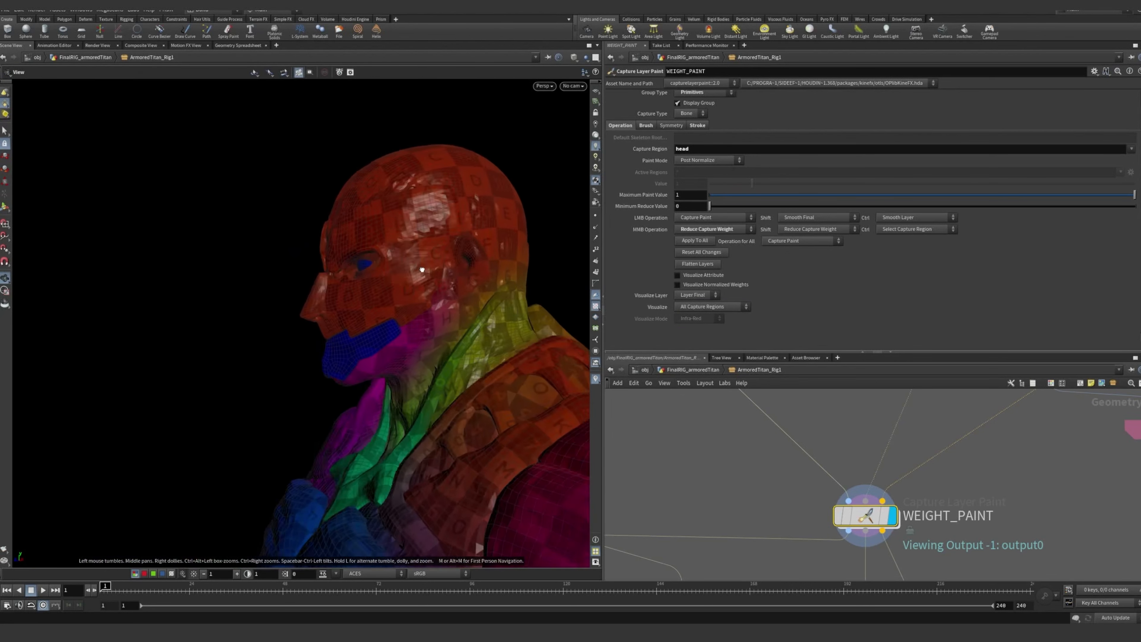
Set WEIGHT_PAINT's Visualize option to Selected Capture Region and view the head weights in profile
{"action": "left_click_drag", "start_coordinate": [420, 268], "coordinate": [447, 295], "text": "alt"}
{"action": "middle_click_drag", "start_coordinate": [447, 294], "coordinate": [331, 296], "text": "alt"}
{"action": "mouse_move", "coordinate": [331, 296]}
{"action": "left_mouse_down", "text": "alt"}
{"action": "mouse_move", "coordinate": [417, 291]}
{"action": "mouse_move", "coordinate": [374, 380]}
{"action": "left_mouse_up", "text": "alt"}
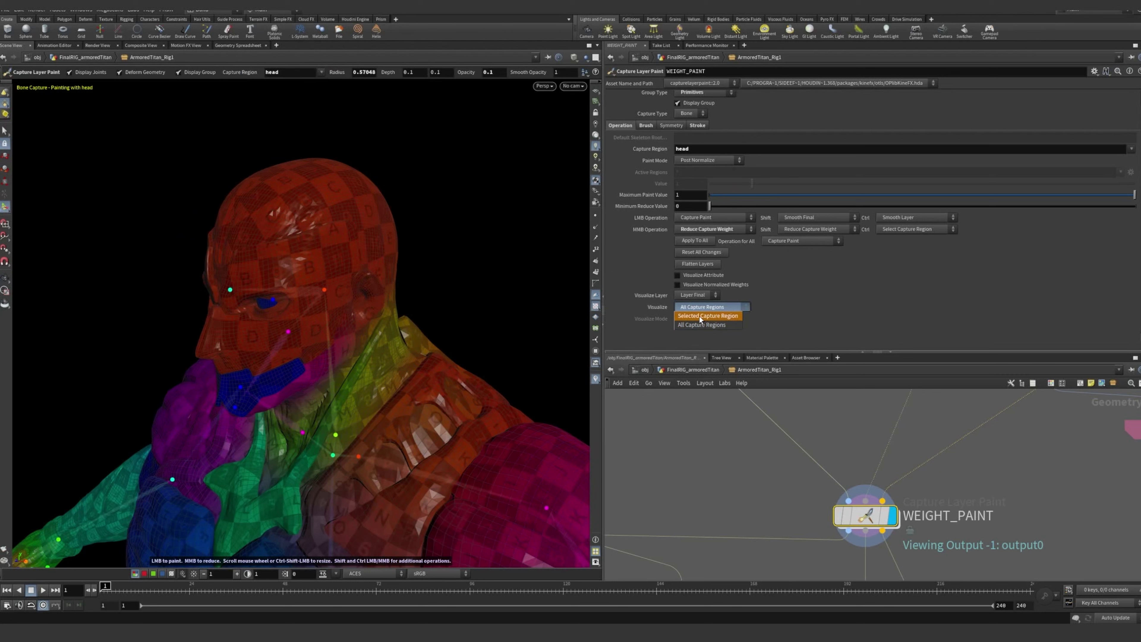
{"action": "left_click", "coordinate": [699, 316]}
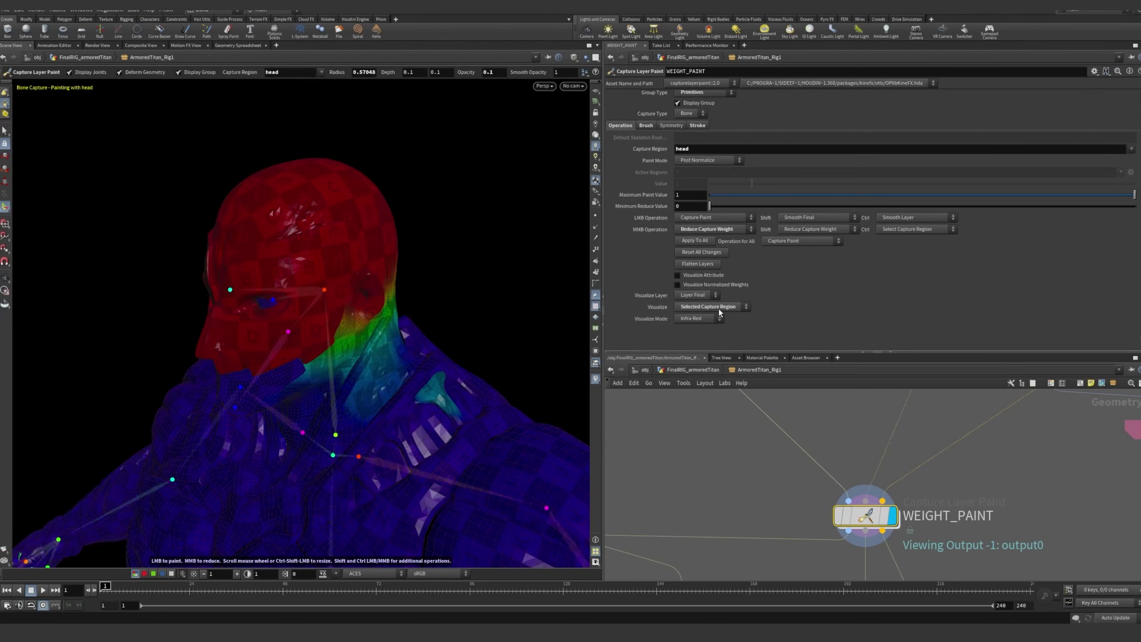
{"action": "left_click_drag", "start_coordinate": [403, 289], "coordinate": [373, 270], "text": "alt"}
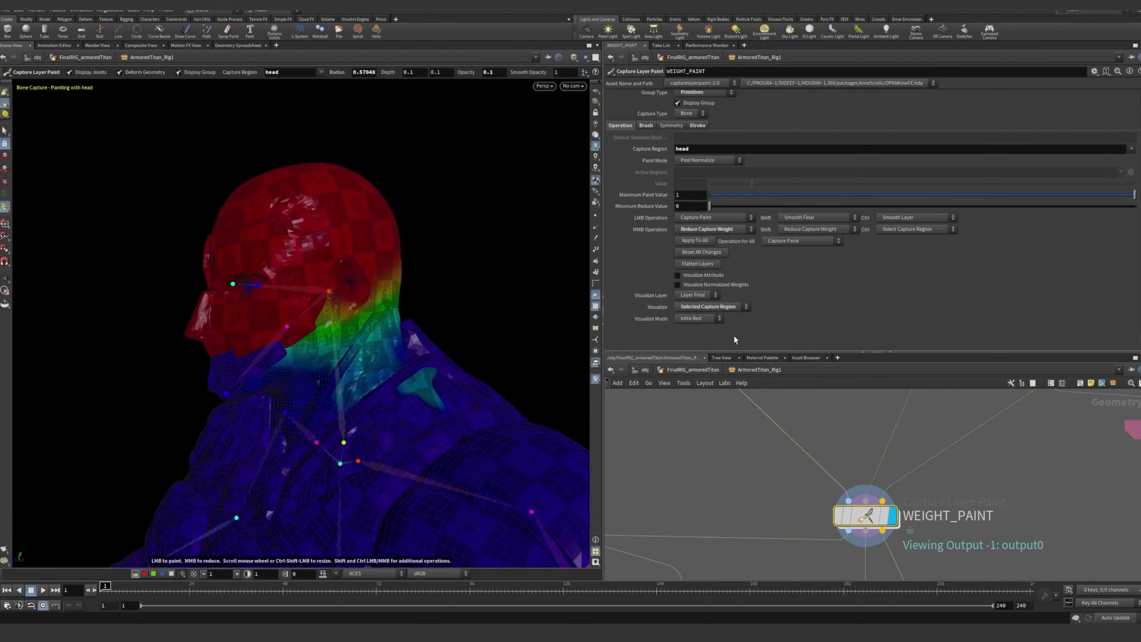
Set WEIGHT_PAINT's Visualize Mode to Black Body and view the head weights around the face and neck
{"action": "left_click", "coordinate": [708, 322]}
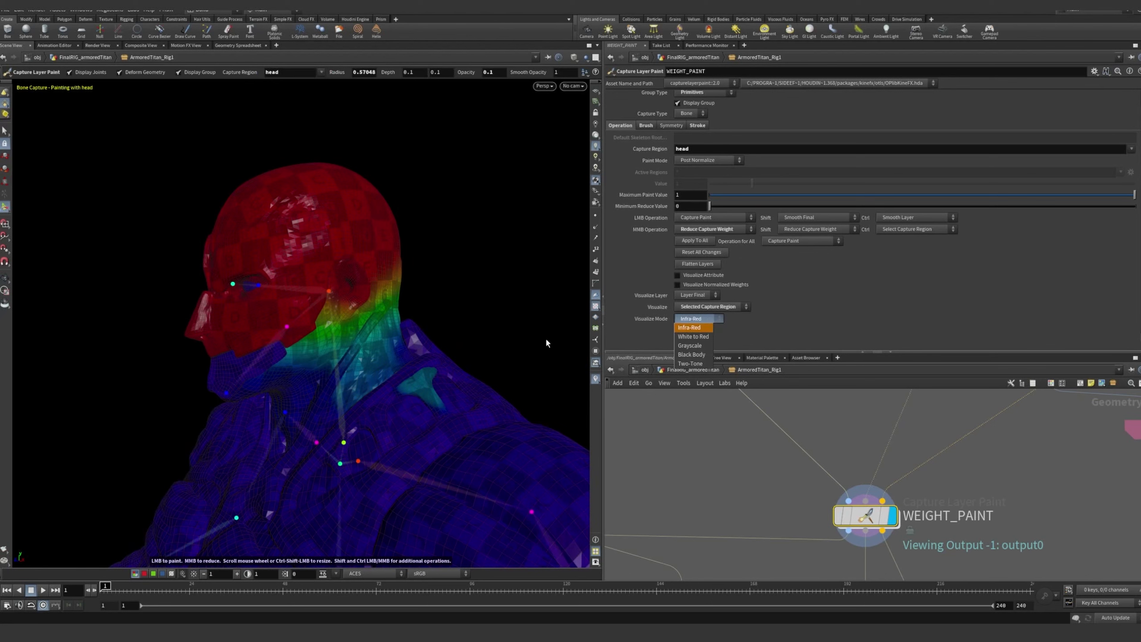
{"action": "left_click", "coordinate": [701, 357]}
{"action": "mouse_move", "coordinate": [438, 298]}
{"action": "left_mouse_down"}
{"action": "mouse_move", "coordinate": [466, 295]}
{"action": "mouse_move", "coordinate": [457, 311]}
{"action": "mouse_move", "coordinate": [470, 308]}
{"action": "left_mouse_up"}
{"action": "mouse_move", "coordinate": [260, 304]}
{"action": "left_mouse_down", "text": "alt"}
{"action": "mouse_move", "coordinate": [339, 281]}
{"action": "mouse_move", "coordinate": [232, 317]}
{"action": "left_mouse_up", "text": "alt"}
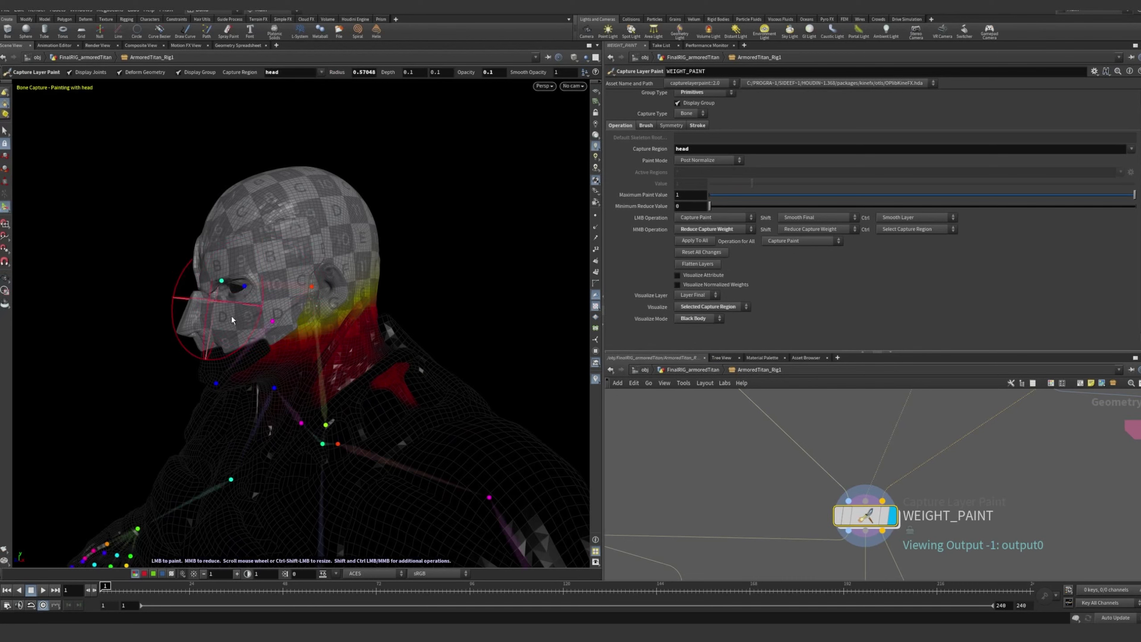
{"action": "mouse_move", "coordinate": [325, 331]}
{"action": "left_mouse_down", "text": "alt"}
{"action": "mouse_move", "coordinate": [446, 319]}
{"action": "mouse_move", "coordinate": [431, 283]}
{"action": "mouse_move", "coordinate": [507, 308]}
{"action": "mouse_move", "coordinate": [344, 301]}
{"action": "mouse_move", "coordinate": [377, 293]}
{"action": "mouse_move", "coordinate": [366, 314]}
{"action": "mouse_move", "coordinate": [333, 306]}
{"action": "left_mouse_up", "text": "alt"}
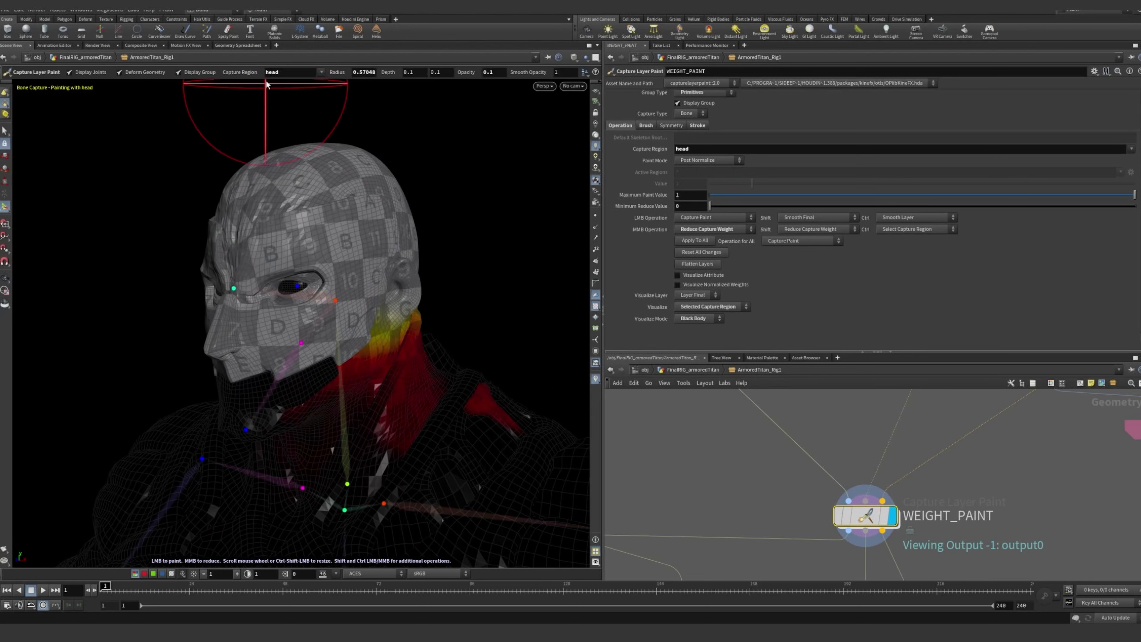
{"action": "double_click", "coordinate": [274, 74]}
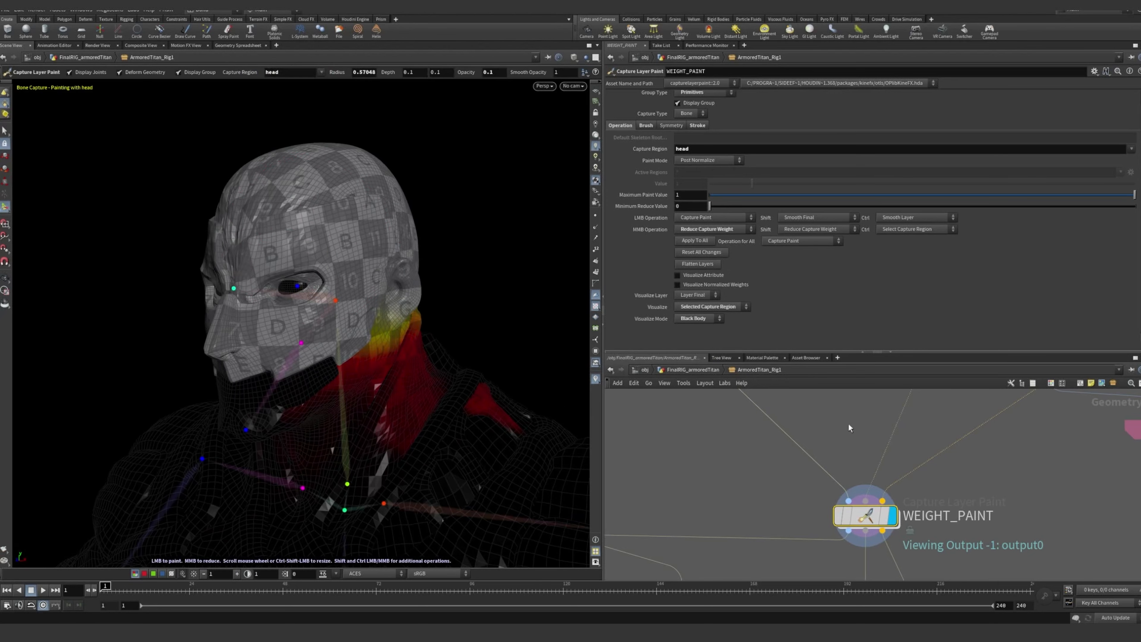
Select the ADD_JOINTS skeleton node and inspect its head, jaw, neck and shoulder joints from several angles
{"action": "scroll", "coordinate": [966, 456], "scroll_direction": "down", "scroll_amount": 6}
{"action": "middle_click_drag", "start_coordinate": [1006, 444], "coordinate": [916, 576]}
{"action": "scroll", "coordinate": [926, 396], "scroll_direction": "up", "scroll_amount": 4}
{"action": "middle_click_drag", "start_coordinate": [885, 396], "coordinate": [887, 437]}
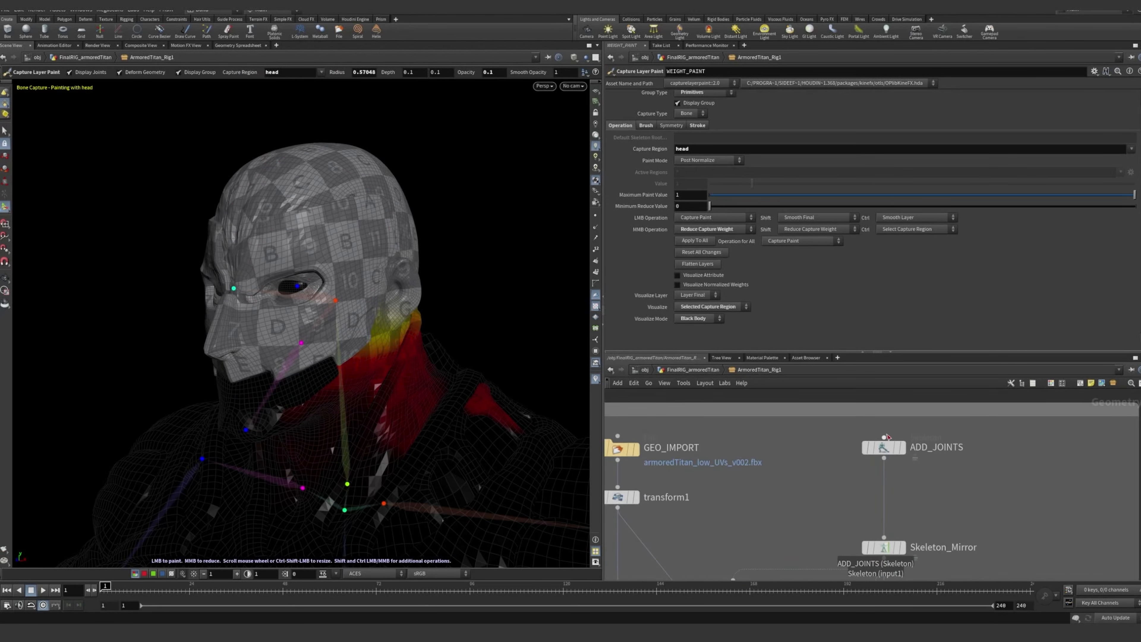
{"action": "left_click", "coordinate": [883, 449]}
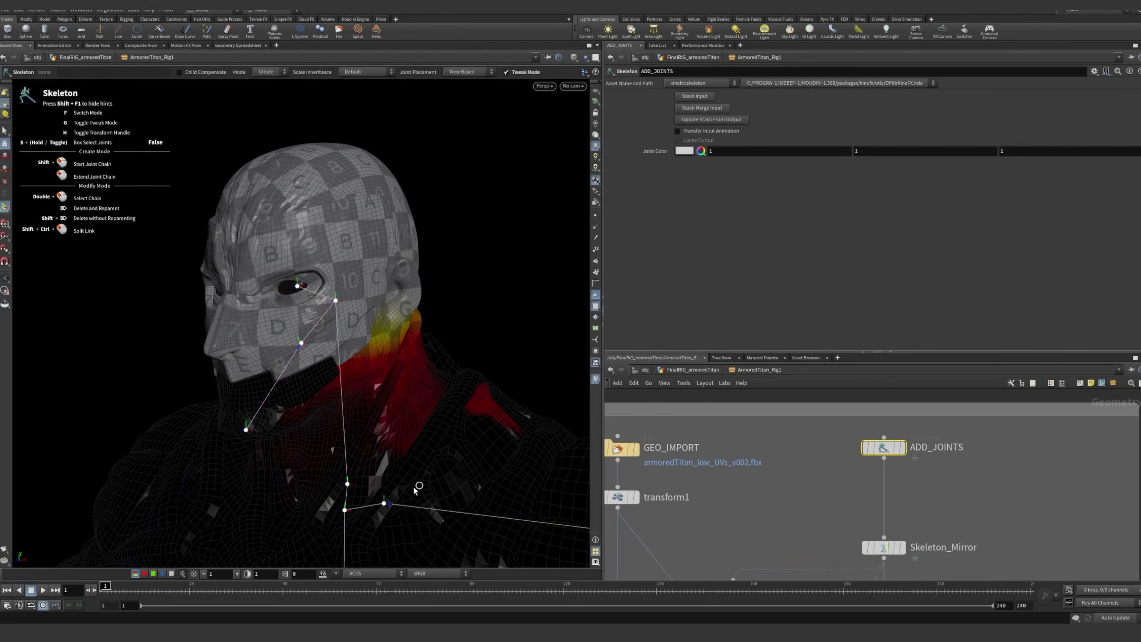
{"action": "right_click_drag", "start_coordinate": [396, 499], "coordinate": [433, 413], "text": "alt"}
{"action": "middle_click_drag", "start_coordinate": [433, 413], "coordinate": [327, 255], "text": "alt"}
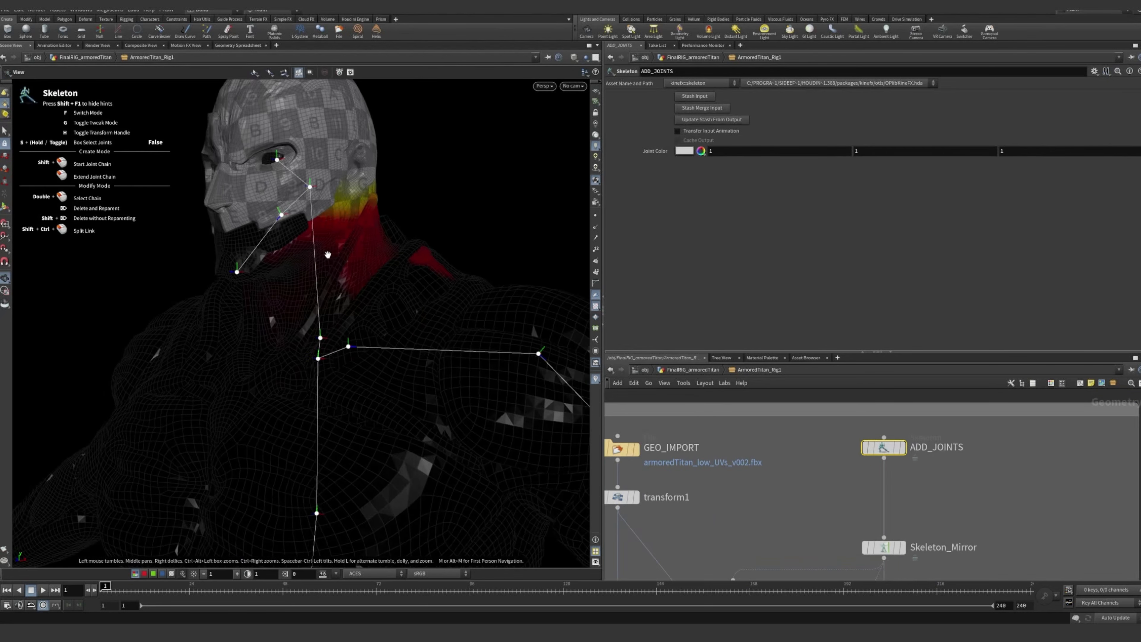
{"action": "left_click_drag", "start_coordinate": [326, 255], "coordinate": [347, 252], "text": "alt"}
{"action": "middle_click_drag", "start_coordinate": [340, 290], "coordinate": [263, 252], "text": "alt"}
{"action": "right_click_drag", "start_coordinate": [263, 253], "coordinate": [268, 280], "text": "alt"}
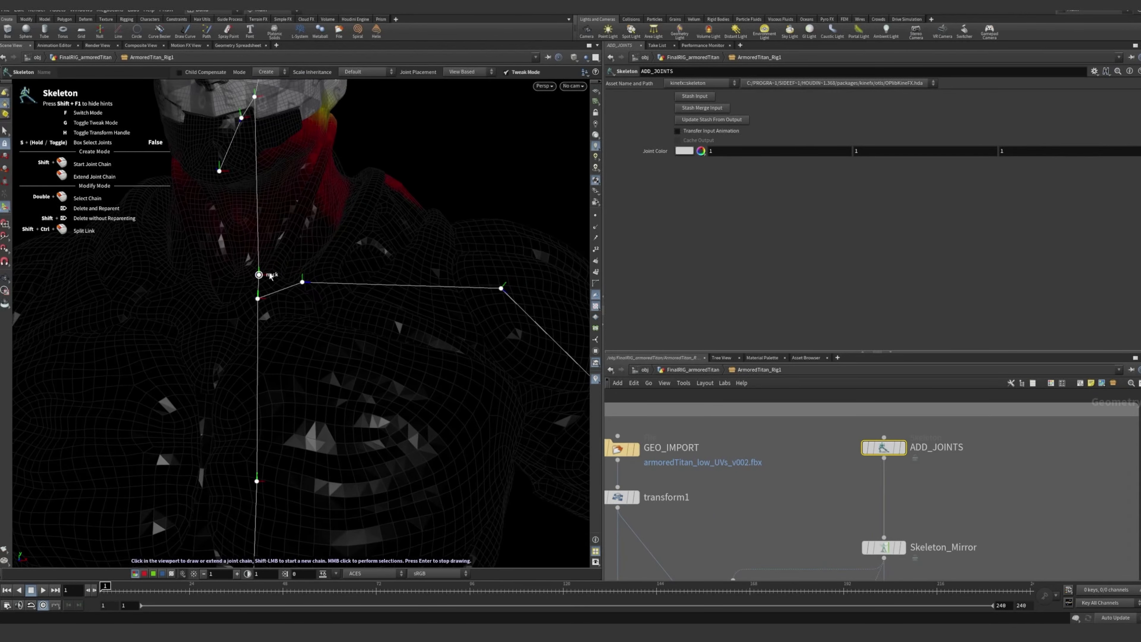
{"action": "left_click_drag", "start_coordinate": [271, 277], "coordinate": [372, 242], "text": "alt"}
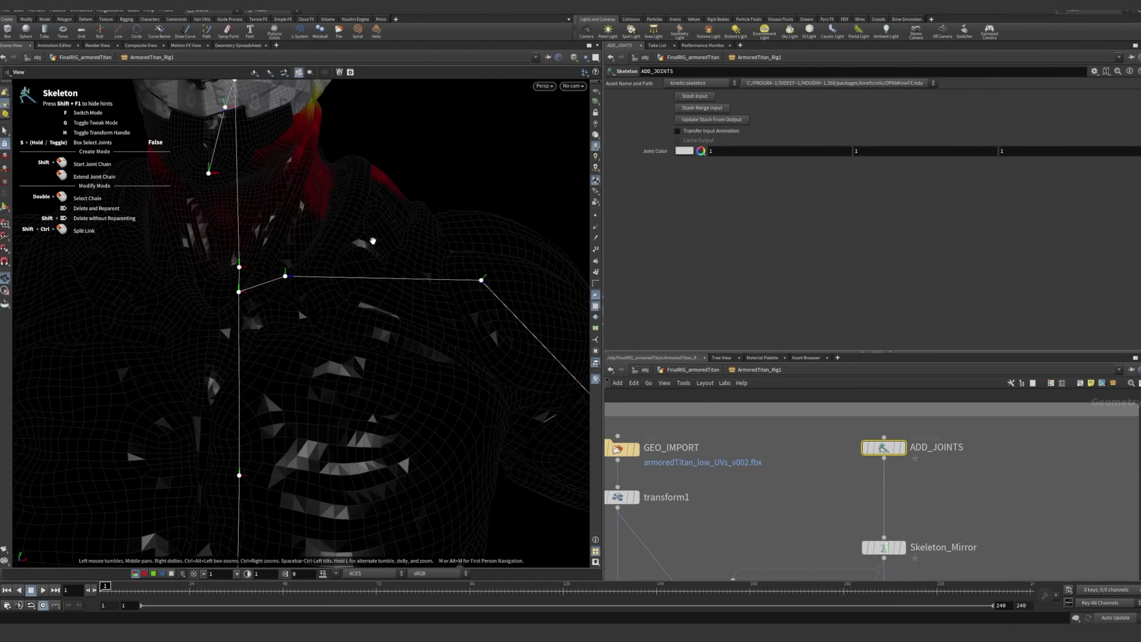
{"action": "right_click_drag", "start_coordinate": [335, 243], "coordinate": [326, 236], "text": "alt"}
{"action": "left_click_drag", "start_coordinate": [327, 236], "coordinate": [317, 365], "text": "alt"}
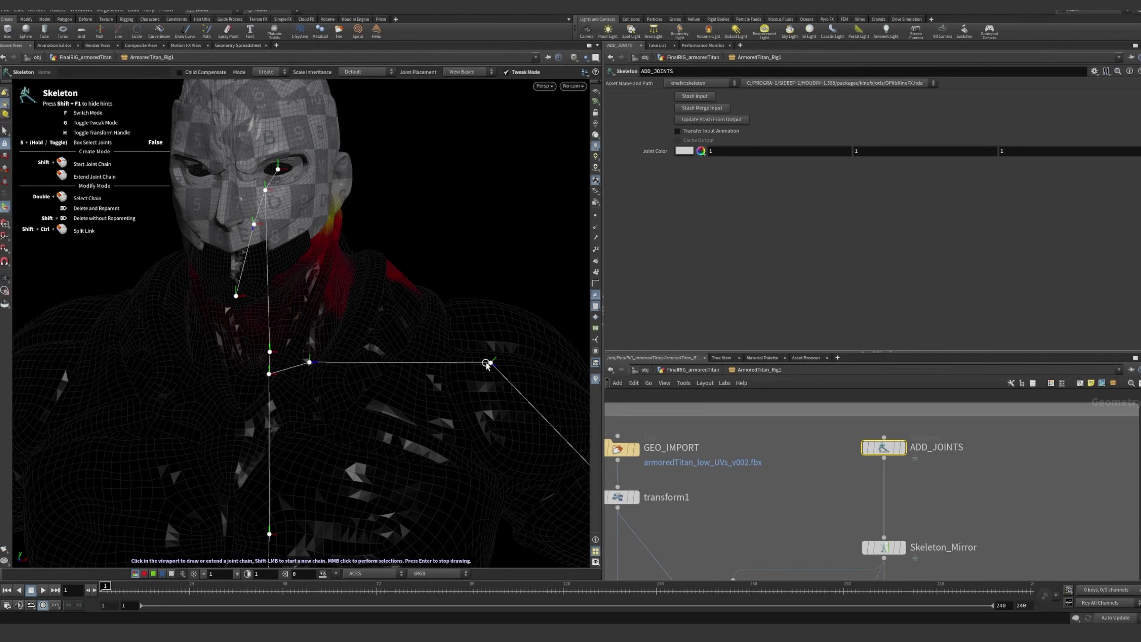
{"action": "left_click_drag", "start_coordinate": [329, 200], "coordinate": [324, 236]}
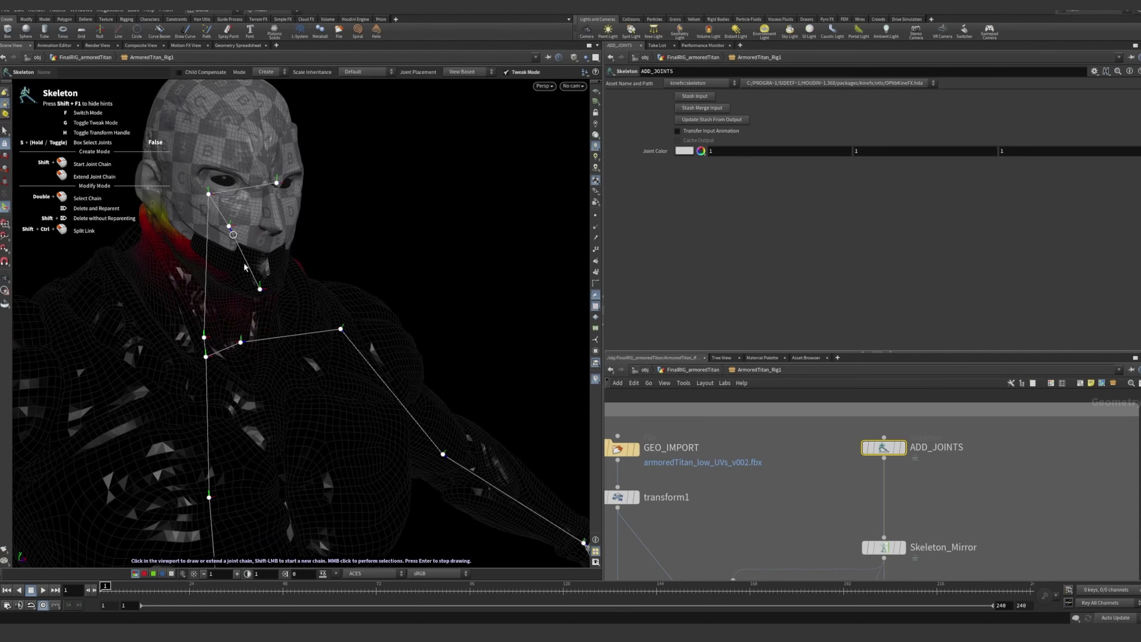
Examine how the ADD_JOINTS chain runs through the spine, hip and left arm of the titan
{"action": "scroll", "coordinate": [269, 348], "scroll_direction": "down", "scroll_amount": 4}
{"action": "left_click_drag", "start_coordinate": [272, 347], "coordinate": [369, 352]}
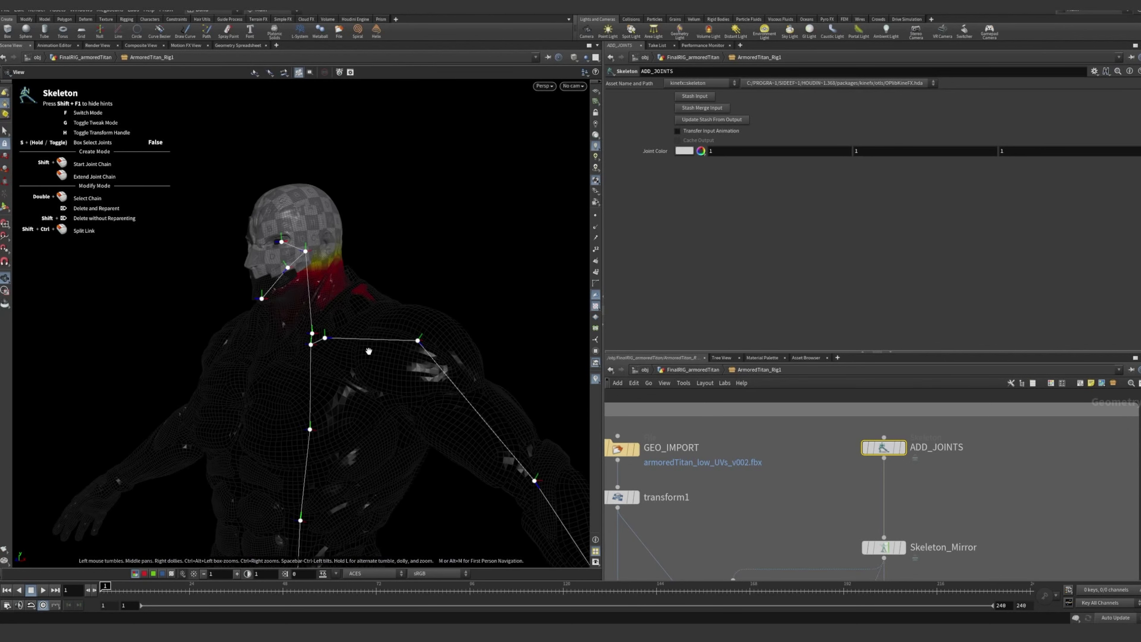
{"action": "scroll", "coordinate": [380, 344], "scroll_direction": "down", "scroll_amount": 3}
{"action": "middle_click_drag", "start_coordinate": [382, 342], "coordinate": [350, 255]}
{"action": "scroll", "coordinate": [309, 349], "scroll_direction": "down", "scroll_amount": 3}
{"action": "left_click_drag", "start_coordinate": [309, 349], "coordinate": [360, 332]}
{"action": "middle_click_drag", "start_coordinate": [328, 272], "coordinate": [361, 284]}
{"action": "left_click_drag", "start_coordinate": [362, 284], "coordinate": [348, 303]}
{"action": "right_click_drag", "start_coordinate": [384, 329], "coordinate": [416, 328]}
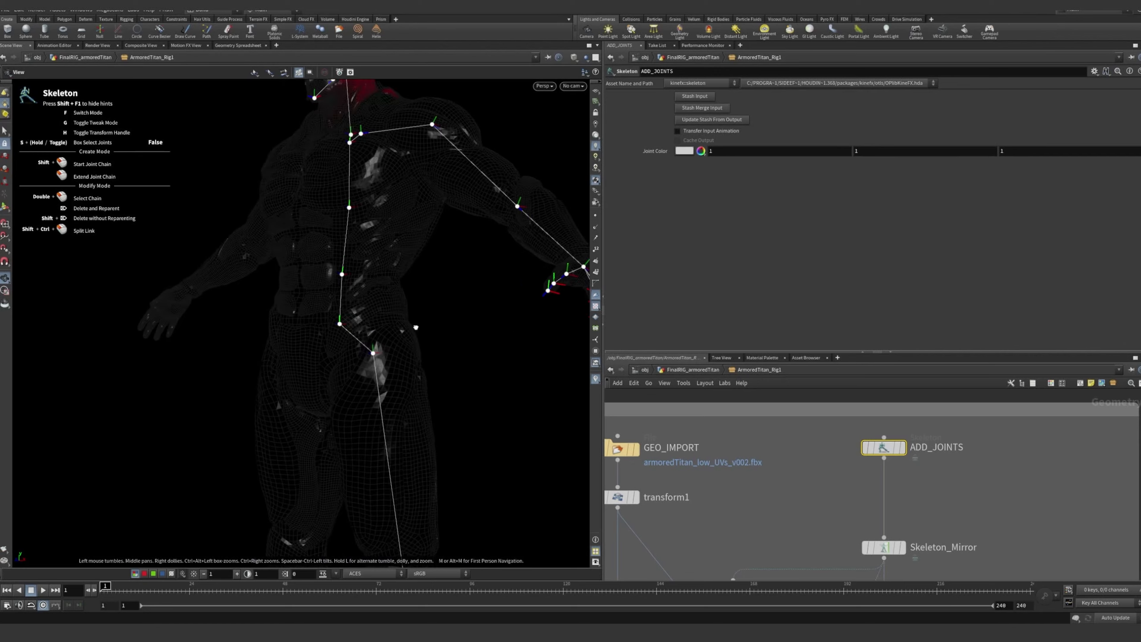
{"action": "left_click_drag", "start_coordinate": [415, 328], "coordinate": [431, 328]}
{"action": "middle_click_drag", "start_coordinate": [431, 328], "coordinate": [413, 368]}
{"action": "right_click_drag", "start_coordinate": [413, 368], "coordinate": [312, 344]}
{"action": "left_click_drag", "start_coordinate": [313, 344], "coordinate": [290, 348]}
{"action": "right_click_drag", "start_coordinate": [402, 368], "coordinate": [382, 364]}
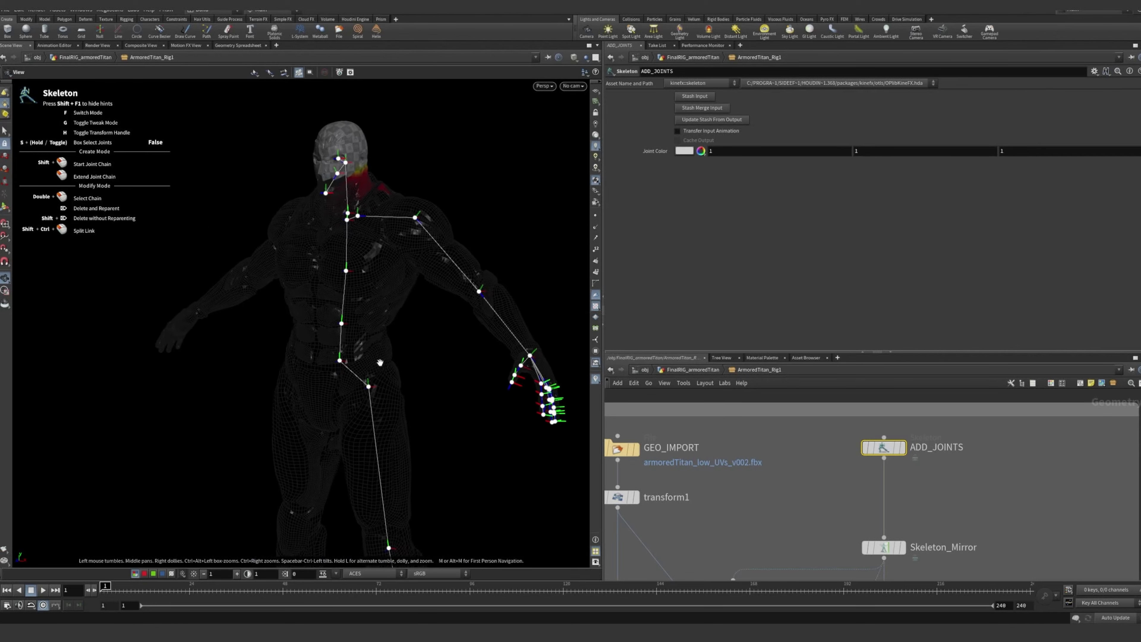
Examine the leg, foot and hand joints of the ADD_JOINTS skeleton on the full body
{"action": "middle_click_drag", "start_coordinate": [382, 364], "coordinate": [352, 282]}
{"action": "right_click_drag", "start_coordinate": [352, 282], "coordinate": [292, 277]}
{"action": "middle_click_drag", "start_coordinate": [291, 277], "coordinate": [300, 266]}
{"action": "left_click_drag", "start_coordinate": [299, 266], "coordinate": [355, 291]}
{"action": "key", "text": "Return"}
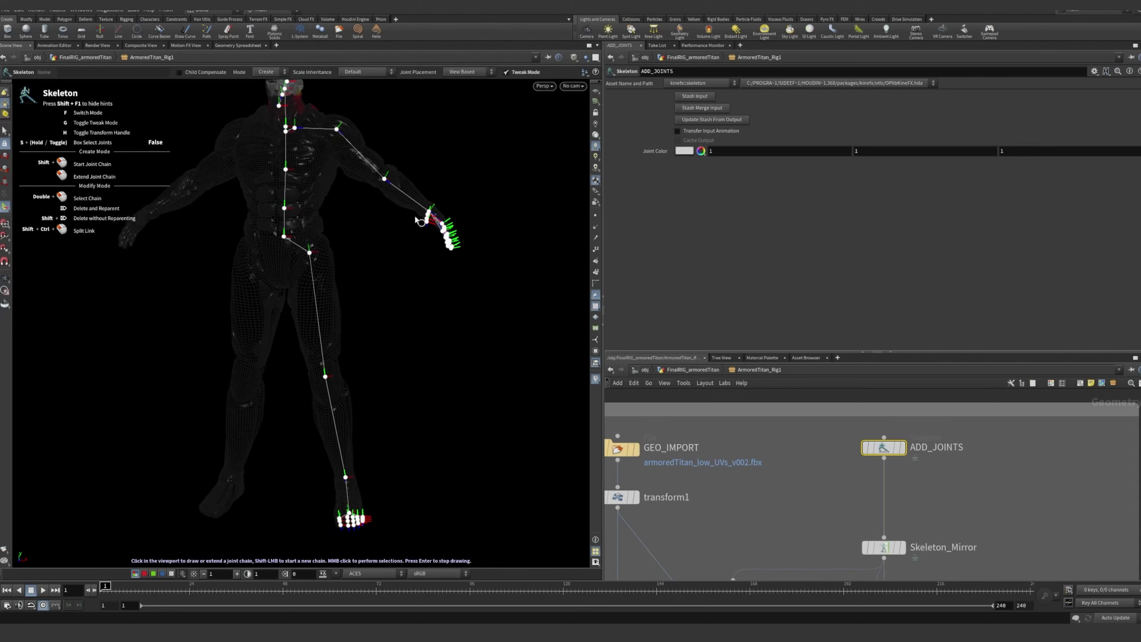
{"action": "left_click_drag", "start_coordinate": [477, 440], "coordinate": [433, 441], "text": "alt"}
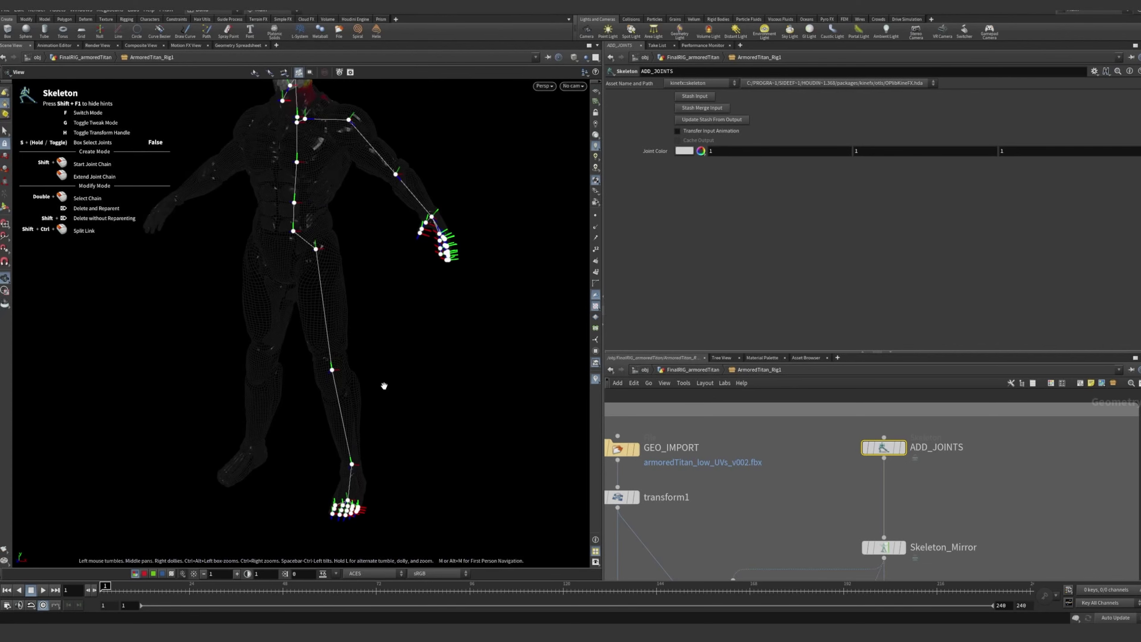
{"action": "right_click_drag", "start_coordinate": [384, 387], "coordinate": [424, 371], "text": "alt"}
{"action": "left_click_drag", "start_coordinate": [424, 371], "coordinate": [408, 446], "text": "alt"}
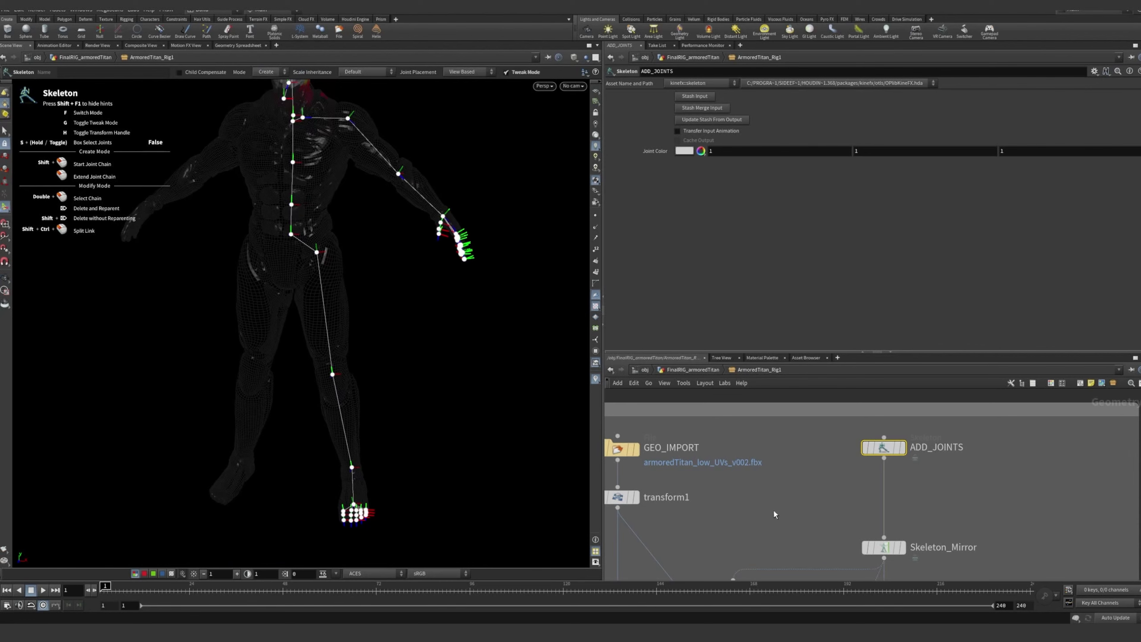
Select the WEIGHT_PAINT node again and view its joints and capture weights on the titan's body
{"action": "scroll", "coordinate": [793, 546], "scroll_direction": "down", "scroll_amount": 2}
{"action": "middle_click_drag", "start_coordinate": [802, 564], "coordinate": [799, 419]}
{"action": "middle_click_drag", "start_coordinate": [799, 514], "coordinate": [806, 466]}
{"action": "scroll", "coordinate": [766, 458], "scroll_direction": "up", "scroll_amount": 5}
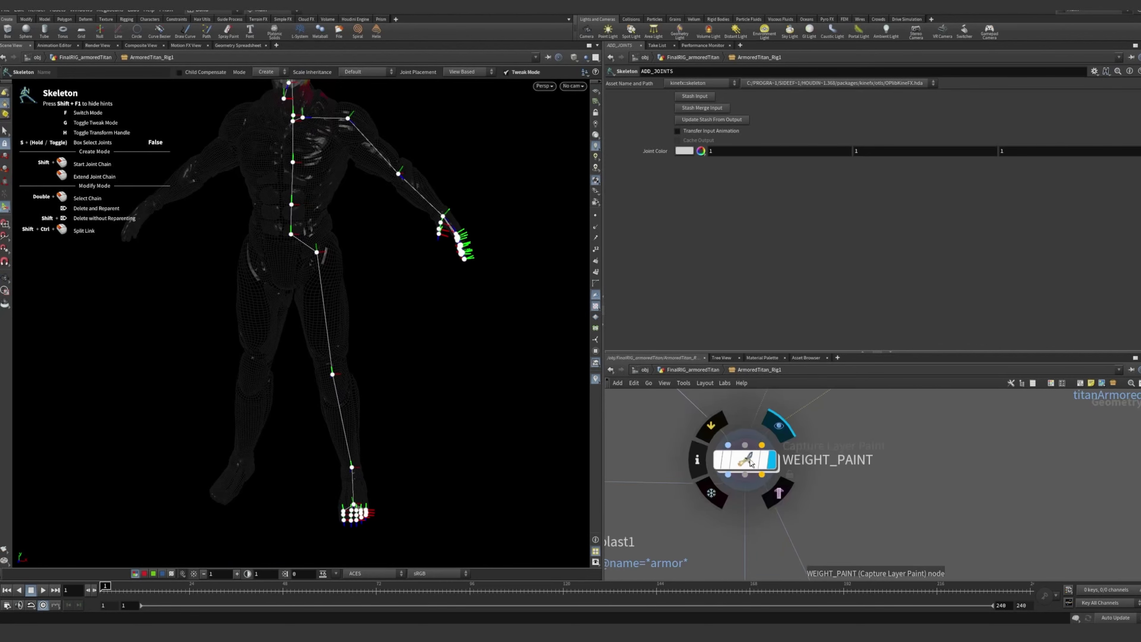
{"action": "key", "text": "Return"}
{"action": "left_click_drag", "start_coordinate": [451, 304], "coordinate": [402, 288], "text": "alt"}
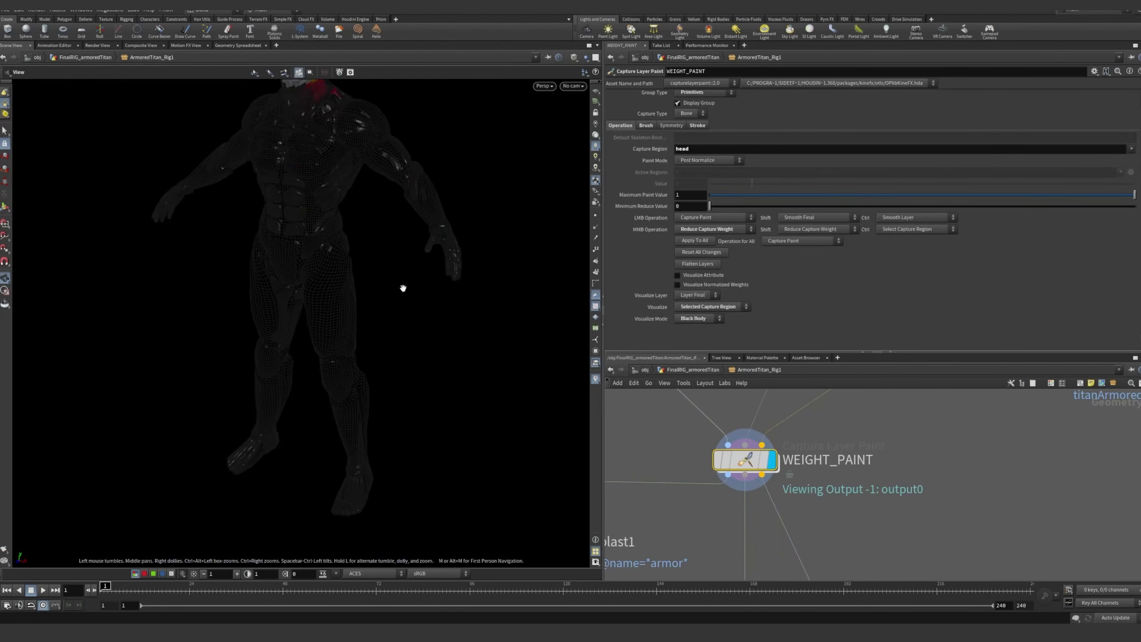
{"action": "right_click_drag", "start_coordinate": [403, 288], "coordinate": [407, 247], "text": "alt"}
{"action": "middle_click_drag", "start_coordinate": [407, 247], "coordinate": [312, 301], "text": "alt"}
{"action": "left_click_drag", "start_coordinate": [312, 301], "coordinate": [342, 298], "text": "alt"}
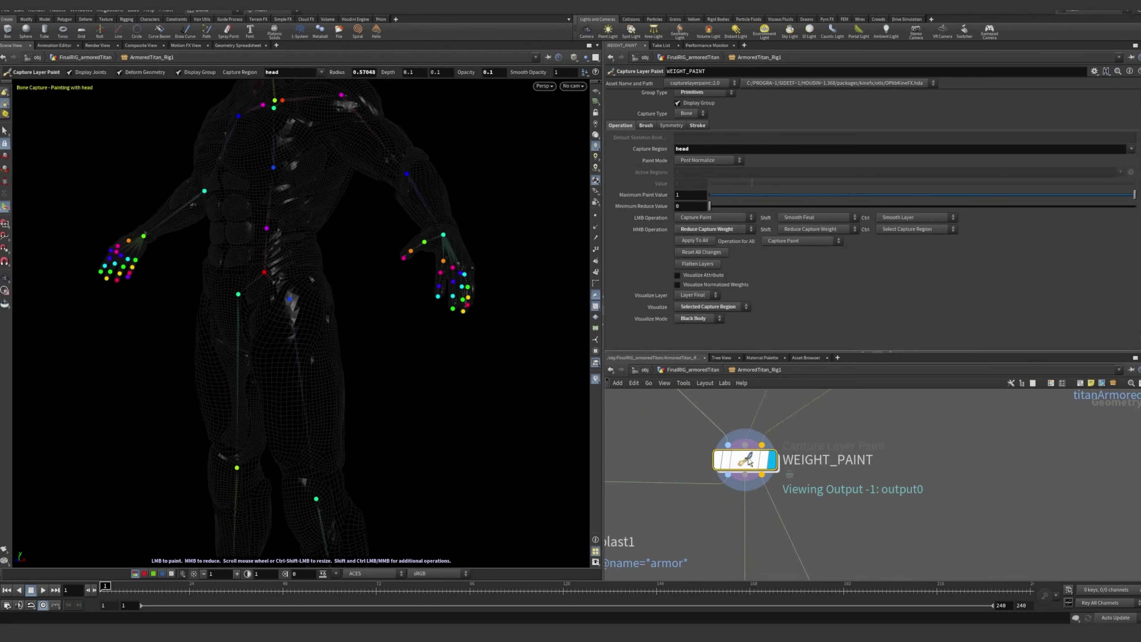
Set WEIGHT_PAINT's capture region to l_middleFinger_2 and inspect its weights on the hand and body
{"action": "left_click", "coordinate": [321, 73]}
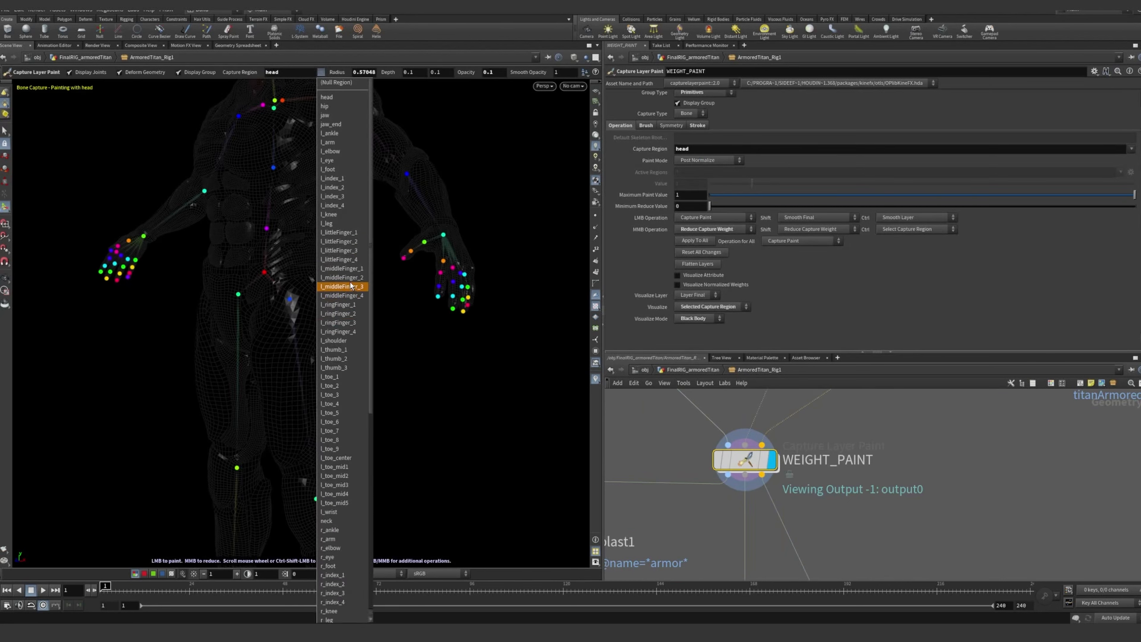
{"action": "left_click", "coordinate": [336, 280]}
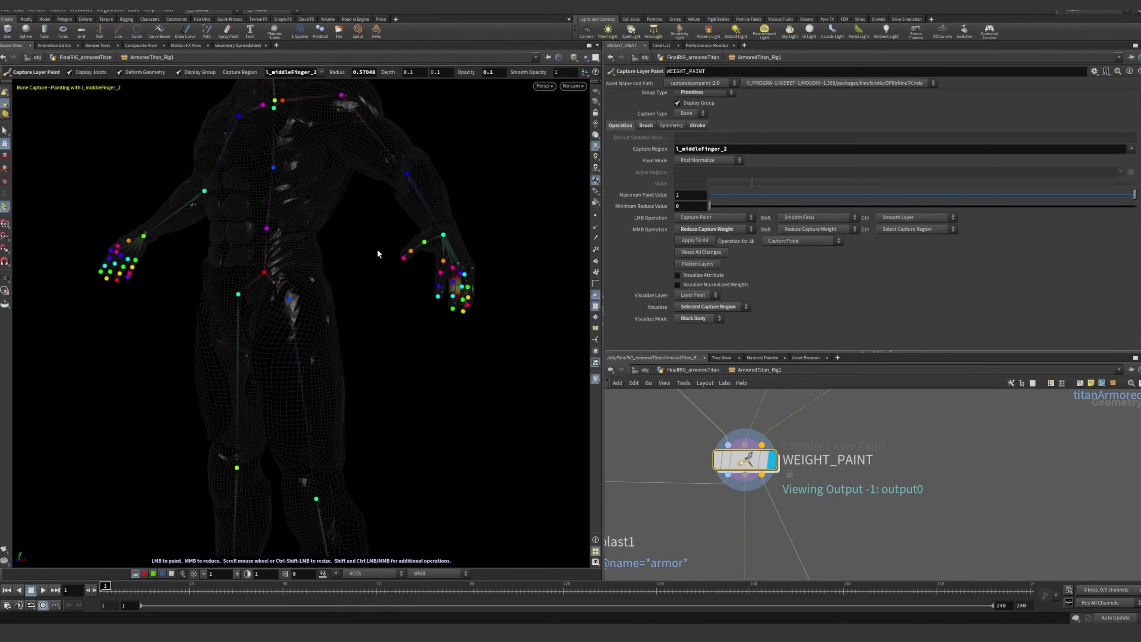
{"action": "left_click_drag", "start_coordinate": [507, 253], "coordinate": [445, 288], "text": "alt"}
{"action": "right_click_drag", "start_coordinate": [445, 288], "coordinate": [504, 336], "text": "alt"}
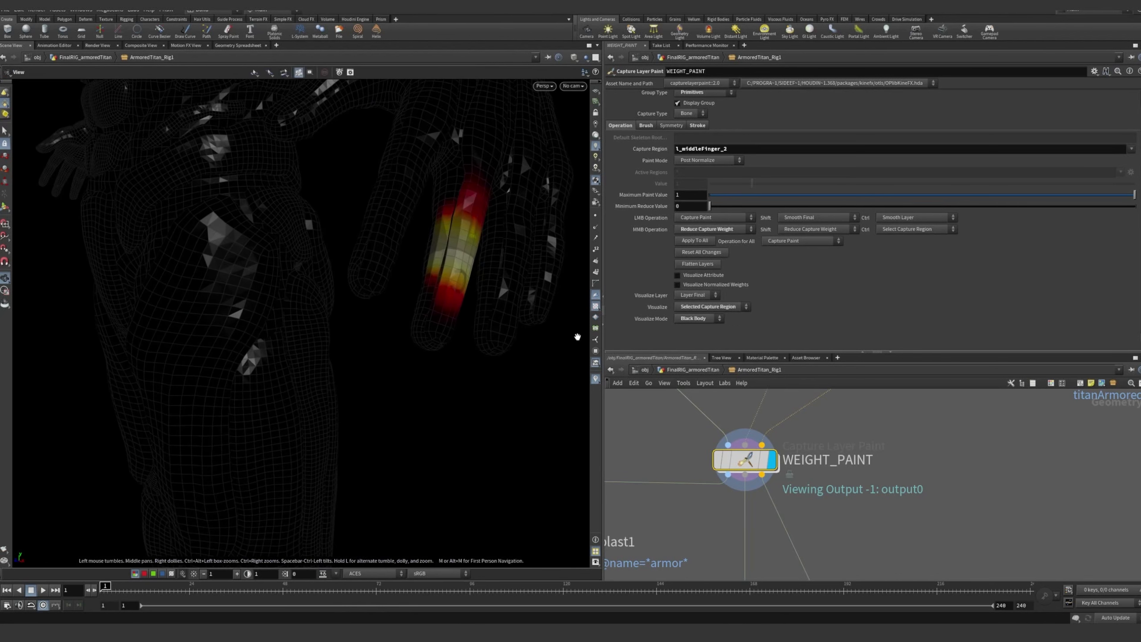
{"action": "left_click_drag", "start_coordinate": [504, 337], "coordinate": [344, 273], "text": "alt"}
{"action": "right_click_drag", "start_coordinate": [344, 272], "coordinate": [150, 255], "text": "alt"}
{"action": "middle_click_drag", "start_coordinate": [150, 255], "coordinate": [372, 242], "text": "alt"}
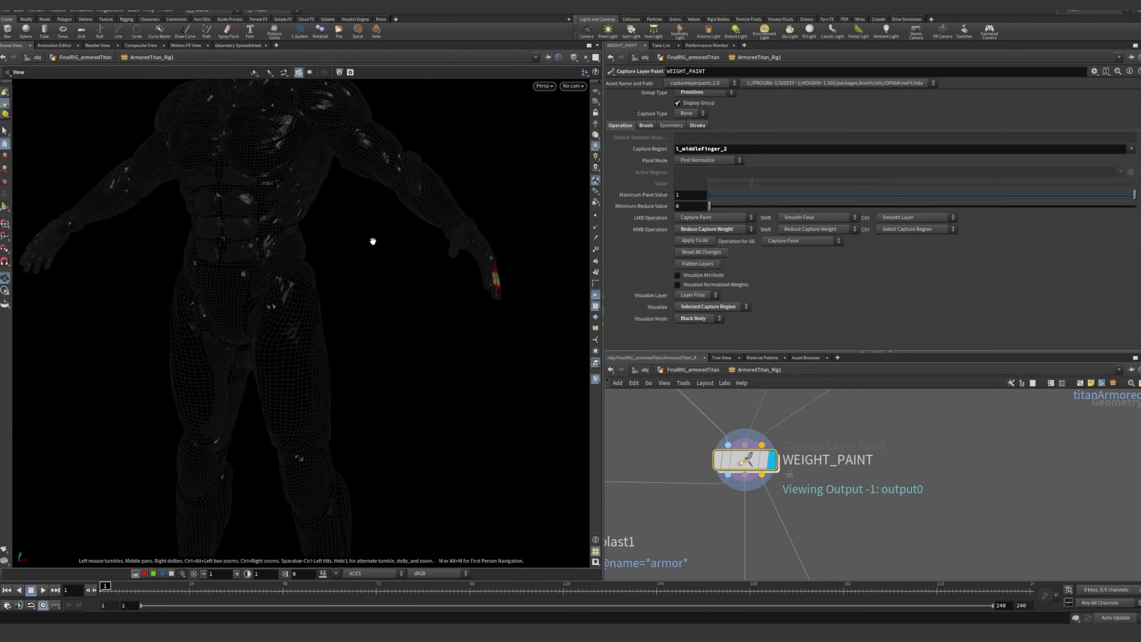
{"action": "left_click_drag", "start_coordinate": [372, 242], "coordinate": [295, 198], "text": "alt"}
{"action": "middle_click_drag", "start_coordinate": [296, 199], "coordinate": [417, 283], "text": "alt"}
{"action": "left_click_drag", "start_coordinate": [418, 283], "coordinate": [362, 265], "text": "alt"}
{"action": "right_click_drag", "start_coordinate": [362, 265], "coordinate": [344, 261], "text": "alt"}
{"action": "left_click_drag", "start_coordinate": [344, 261], "coordinate": [303, 251], "text": "alt"}
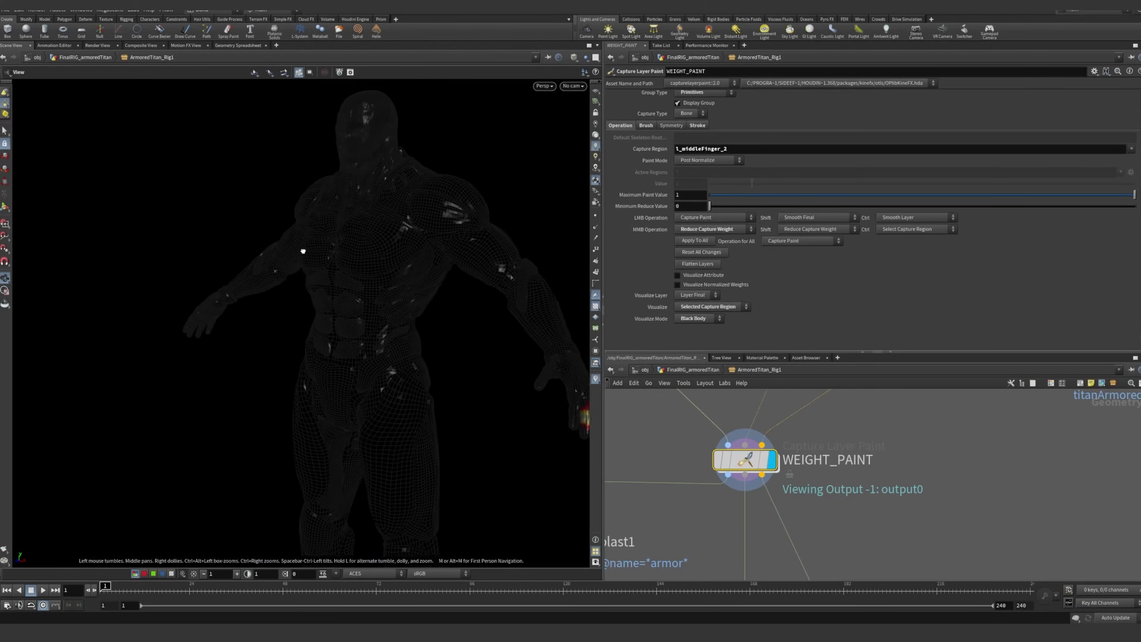
Follow the network down from WEIGHT_PAINT and display the bonedeform2 node's deformed, textured titan
{"action": "scroll", "coordinate": [946, 446], "scroll_direction": "down", "scroll_amount": 6}
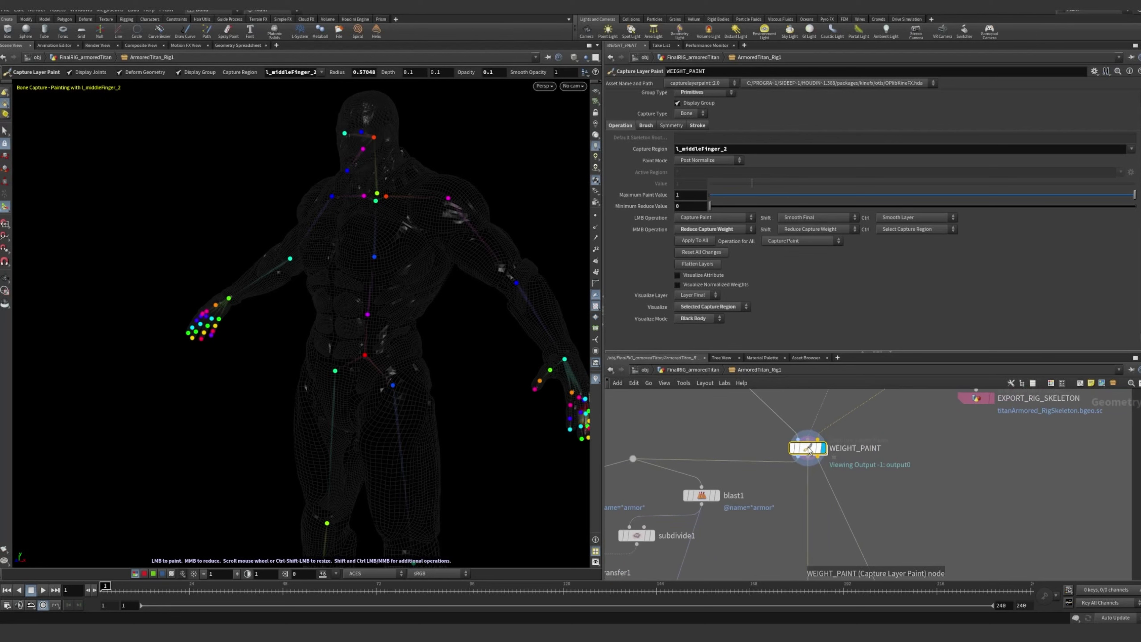
{"action": "middle_click_drag", "start_coordinate": [965, 426], "coordinate": [930, 490]}
{"action": "middle_click_drag", "start_coordinate": [975, 420], "coordinate": [1012, 472]}
{"action": "middle_click_drag", "start_coordinate": [868, 499], "coordinate": [886, 443]}
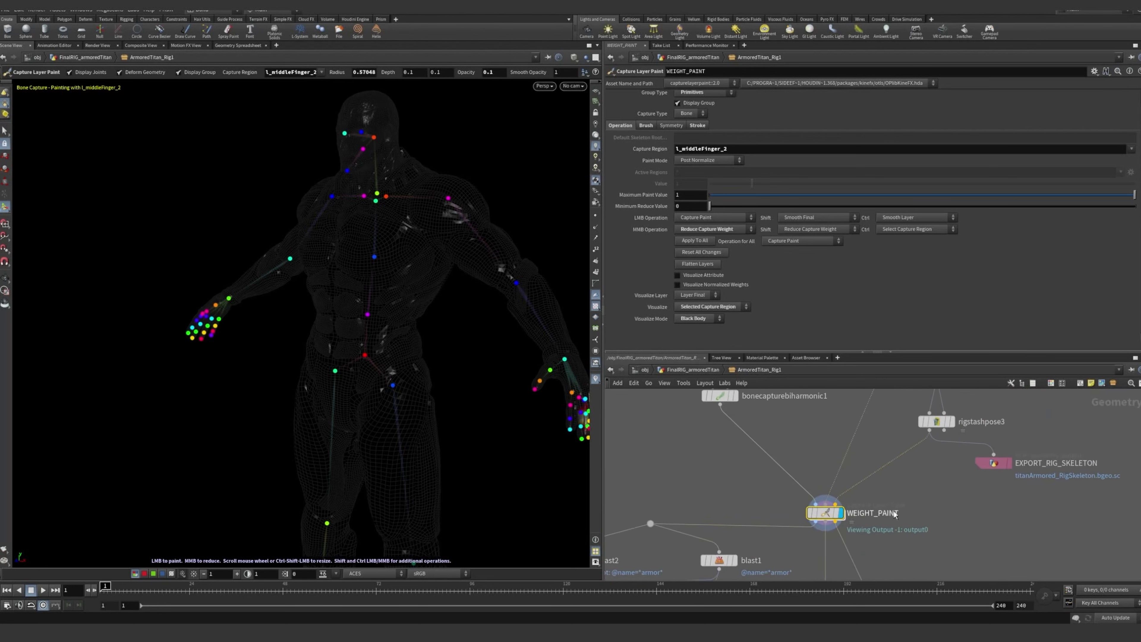
{"action": "middle_click_drag", "start_coordinate": [895, 519], "coordinate": [901, 452]}
{"action": "scroll", "coordinate": [902, 453], "scroll_direction": "down", "scroll_amount": 2}
{"action": "middle_click_drag", "start_coordinate": [957, 502], "coordinate": [921, 396]}
{"action": "scroll", "coordinate": [954, 515], "scroll_direction": "down", "scroll_amount": 1}
{"action": "middle_click_drag", "start_coordinate": [887, 526], "coordinate": [864, 425]}
{"action": "scroll", "coordinate": [786, 477], "scroll_direction": "up", "scroll_amount": 5}
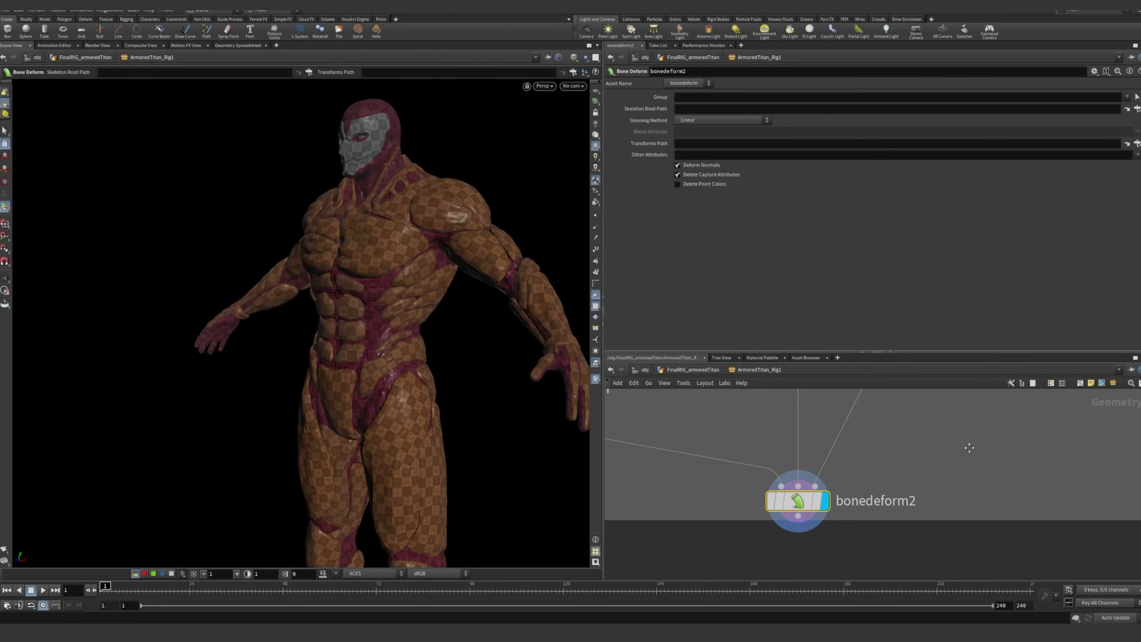
Return up the network to the WEIGHT_PAINT node and select it to show its painting parameters
{"action": "middle_click_drag", "start_coordinate": [970, 448], "coordinate": [928, 549]}
{"action": "scroll", "coordinate": [889, 484], "scroll_direction": "down", "scroll_amount": 5}
{"action": "middle_click_drag", "start_coordinate": [920, 483], "coordinate": [937, 504]}
{"action": "scroll", "coordinate": [922, 513], "scroll_direction": "down", "scroll_amount": 3}
{"action": "middle_click_drag", "start_coordinate": [915, 437], "coordinate": [890, 522]}
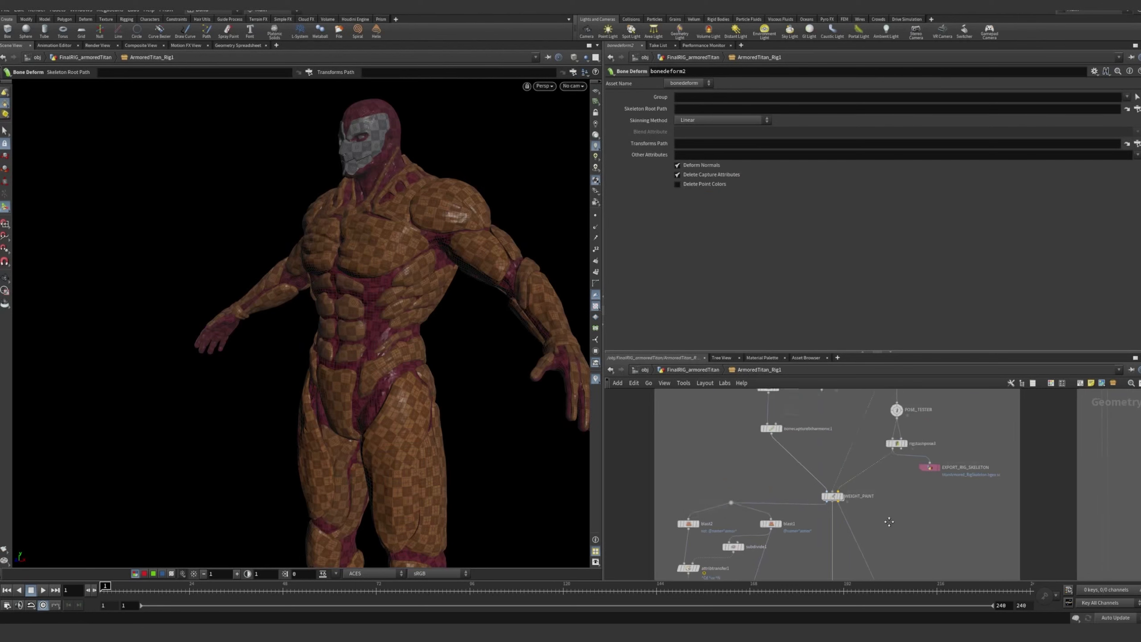
{"action": "scroll", "coordinate": [879, 508], "scroll_direction": "up", "scroll_amount": 5}
{"action": "middle_click_drag", "start_coordinate": [908, 561], "coordinate": [988, 480]}
{"action": "left_click", "coordinate": [808, 494]}
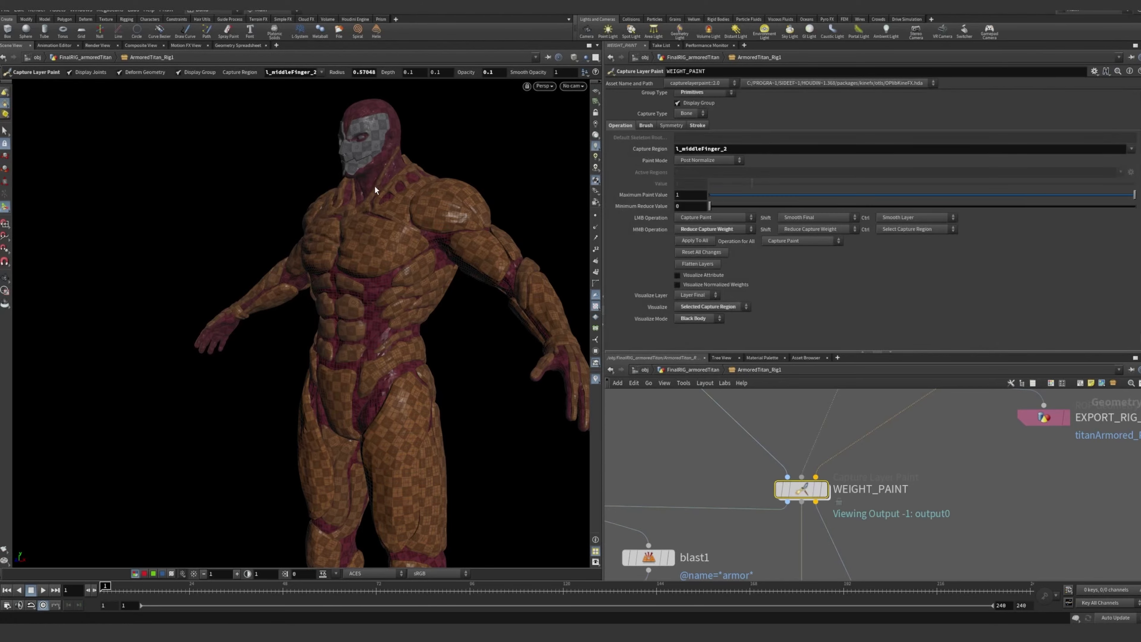
Inspect the armor plates on the titan's back up close and go back to the bonedeform2 node
{"action": "mouse_move", "coordinate": [417, 216]}
{"action": "right_mouse_down", "text": "alt"}
{"action": "mouse_move", "coordinate": [601, 232]}
{"action": "mouse_move", "coordinate": [438, 326]}
{"action": "mouse_move", "coordinate": [459, 298]}
{"action": "mouse_move", "coordinate": [423, 313]}
{"action": "mouse_move", "coordinate": [350, 310]}
{"action": "right_mouse_up", "text": "alt"}
{"action": "middle_click_drag", "start_coordinate": [351, 310], "coordinate": [368, 363], "text": "alt"}
{"action": "left_click_drag", "start_coordinate": [368, 363], "coordinate": [283, 357], "text": "alt"}
{"action": "right_click_drag", "start_coordinate": [282, 357], "coordinate": [390, 365], "text": "alt"}
{"action": "left_click_drag", "start_coordinate": [389, 364], "coordinate": [373, 331], "text": "alt"}
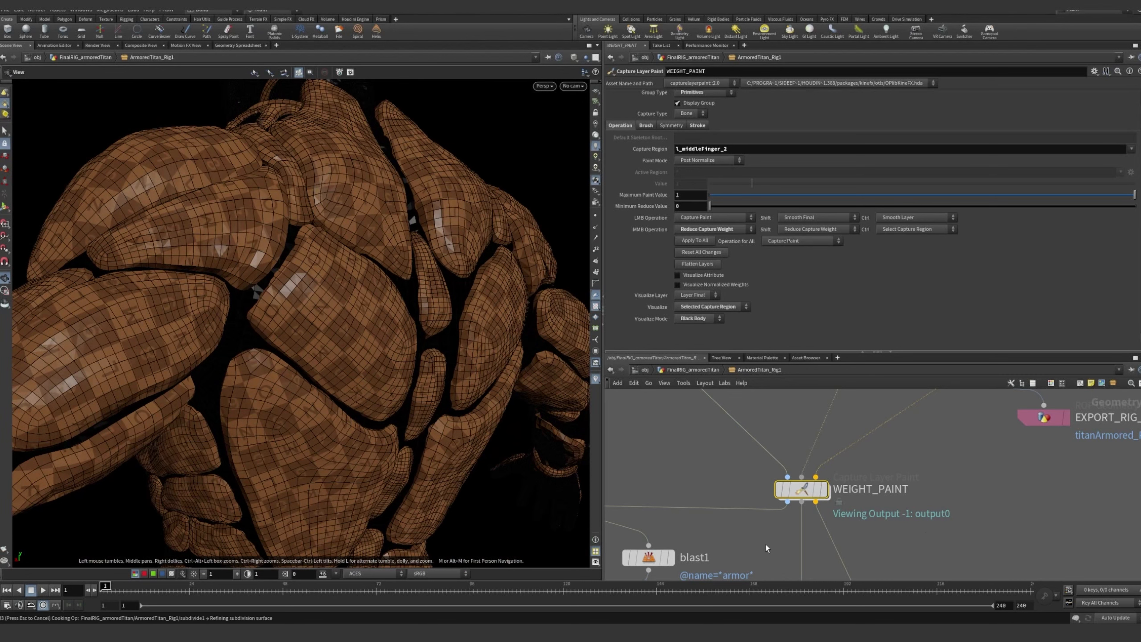
{"action": "middle_click_drag", "start_coordinate": [794, 573], "coordinate": [805, 543]}
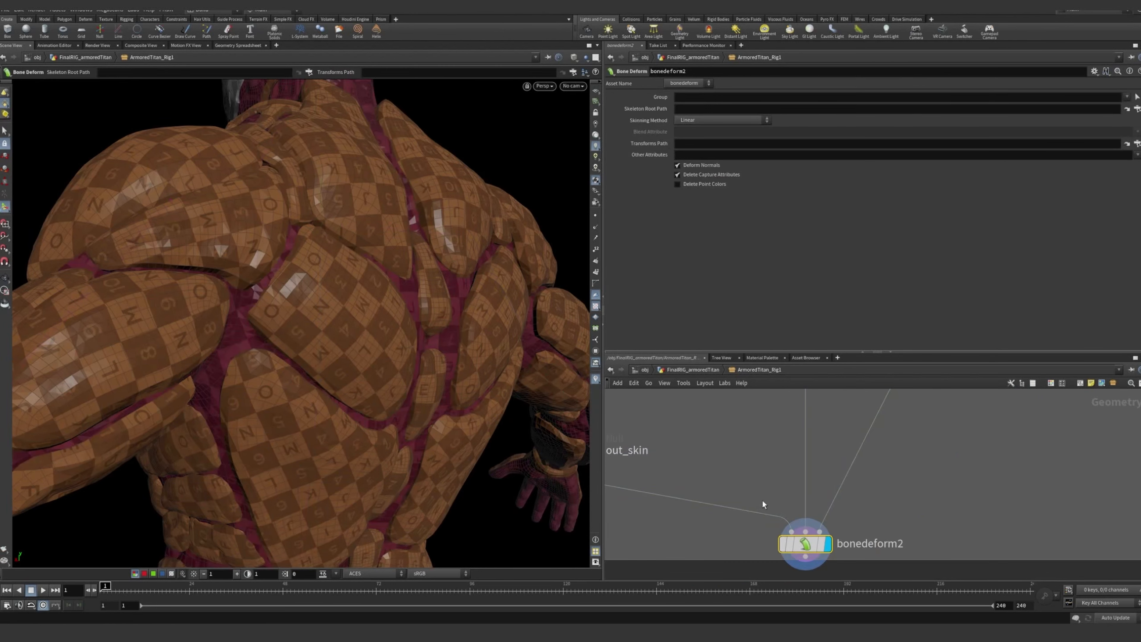
Go up the network to the armor branch below WEIGHT_PAINT and select its nodes from blast1 and blast2 to merge4
{"action": "scroll", "coordinate": [763, 499], "scroll_direction": "down", "scroll_amount": 5}
{"action": "middle_click_drag", "start_coordinate": [746, 478], "coordinate": [798, 566]}
{"action": "scroll", "coordinate": [753, 491], "scroll_direction": "up", "scroll_amount": 1}
{"action": "scroll", "coordinate": [753, 491], "scroll_direction": "up", "scroll_amount": 2}
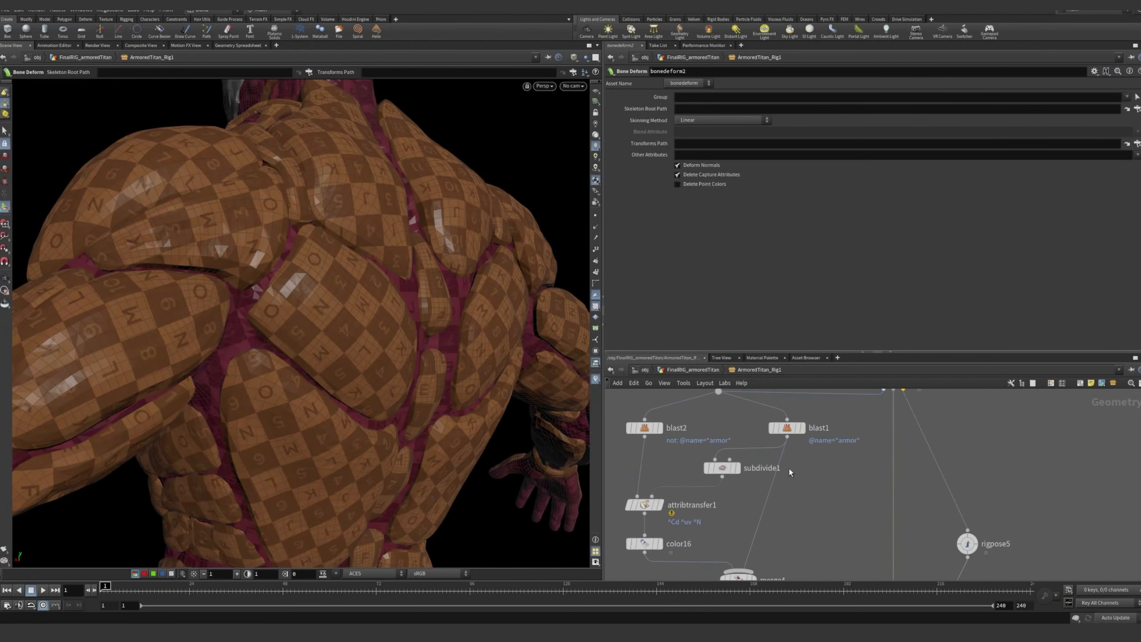
{"action": "scroll", "coordinate": [789, 469], "scroll_direction": "down", "scroll_amount": 2}
{"action": "middle_click_drag", "start_coordinate": [813, 483], "coordinate": [830, 483]}
{"action": "left_click_drag", "start_coordinate": [823, 404], "coordinate": [697, 551]}
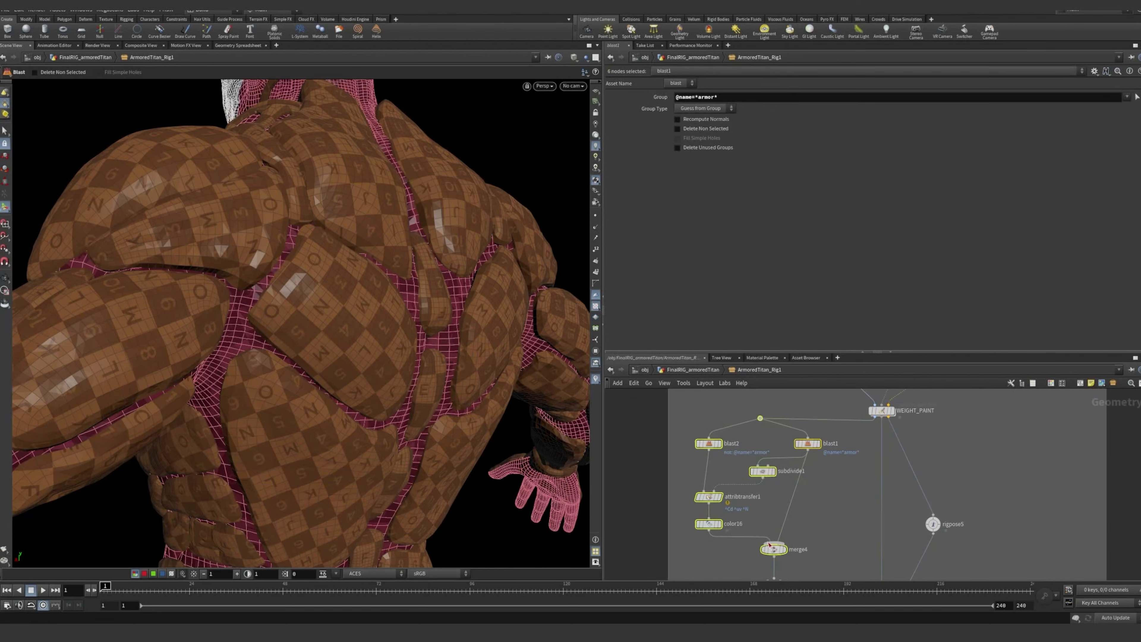
Clear the multi-node selection and inspect the armor plates on the titan's chest, neck and shoulders from the front
{"action": "left_click", "coordinate": [840, 517]}
{"action": "key", "text": "Escape"}
{"action": "scroll", "coordinate": [492, 330], "scroll_direction": "up", "scroll_amount": 5}
{"action": "scroll", "coordinate": [493, 330], "scroll_direction": "down", "scroll_amount": 6}
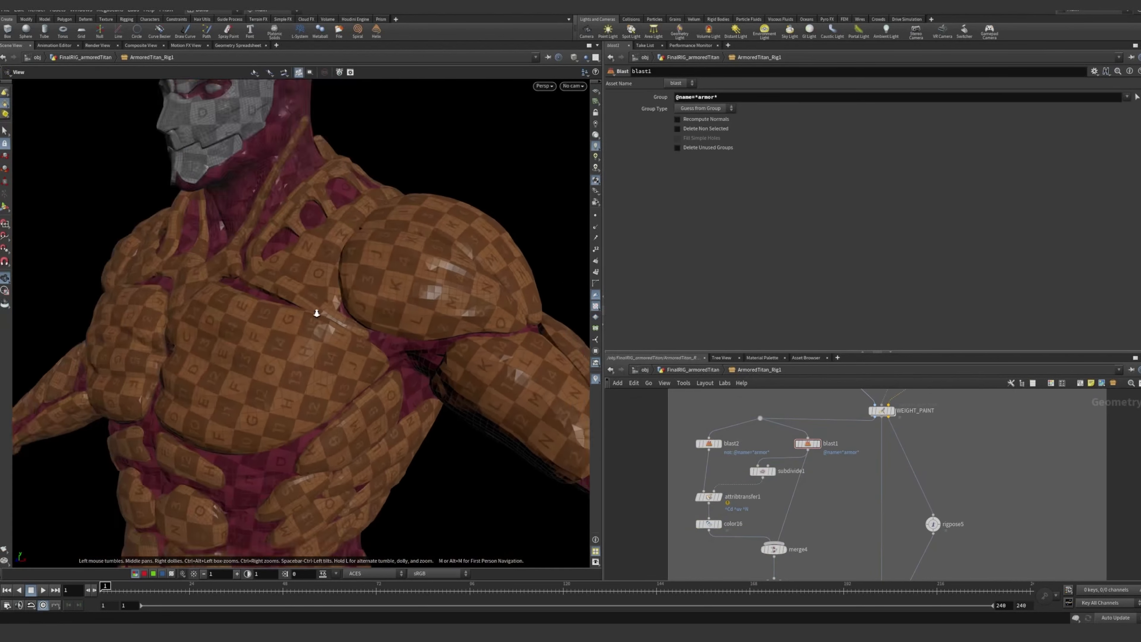
{"action": "right_click_drag", "start_coordinate": [409, 226], "coordinate": [450, 270]}
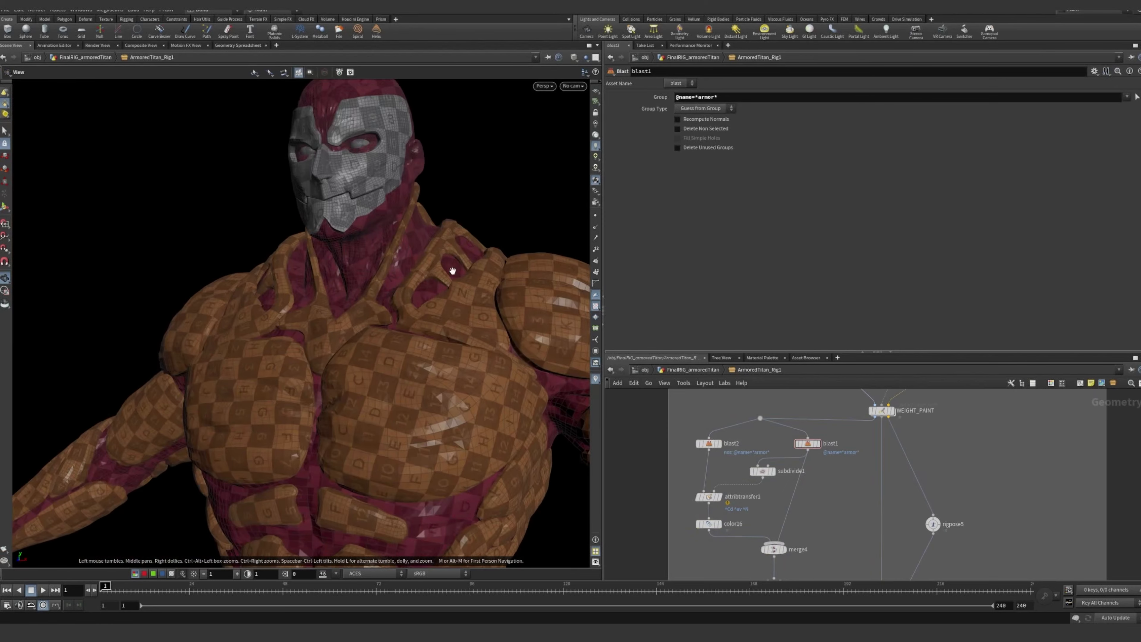
{"action": "left_click_drag", "start_coordinate": [451, 270], "coordinate": [420, 298]}
{"action": "middle_click_drag", "start_coordinate": [420, 298], "coordinate": [315, 303]}
{"action": "left_click_drag", "start_coordinate": [315, 303], "coordinate": [339, 313]}
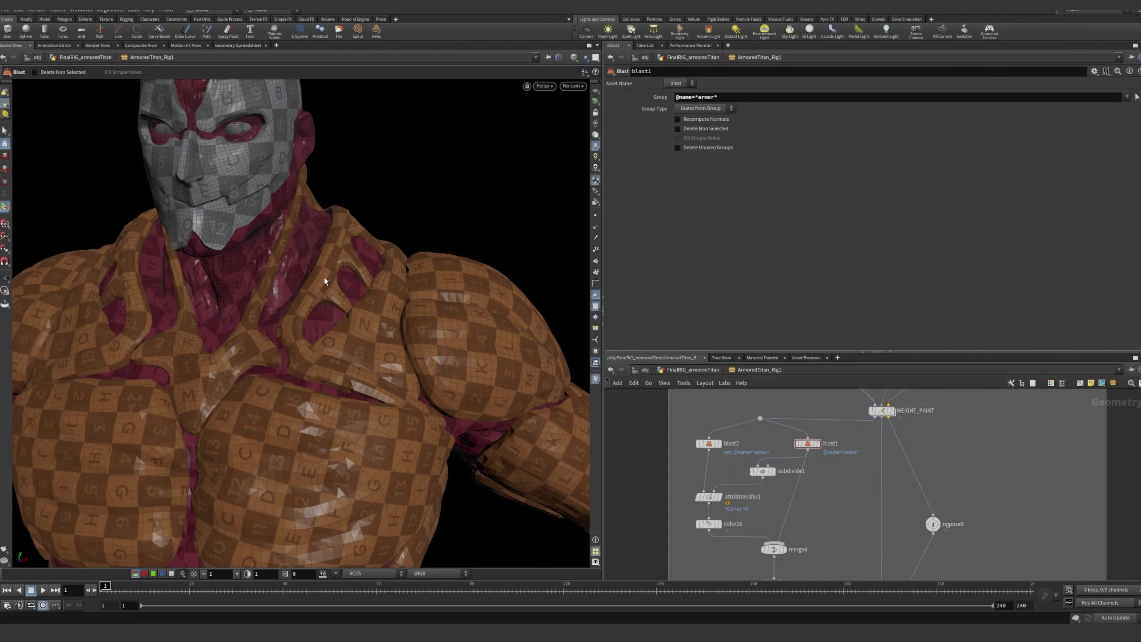
{"action": "key", "text": "Escape"}
{"action": "mouse_move", "coordinate": [325, 277]}
{"action": "left_mouse_down"}
{"action": "mouse_move", "coordinate": [266, 262]}
{"action": "mouse_move", "coordinate": [327, 277]}
{"action": "left_mouse_up"}
{"action": "key", "text": "Return"}
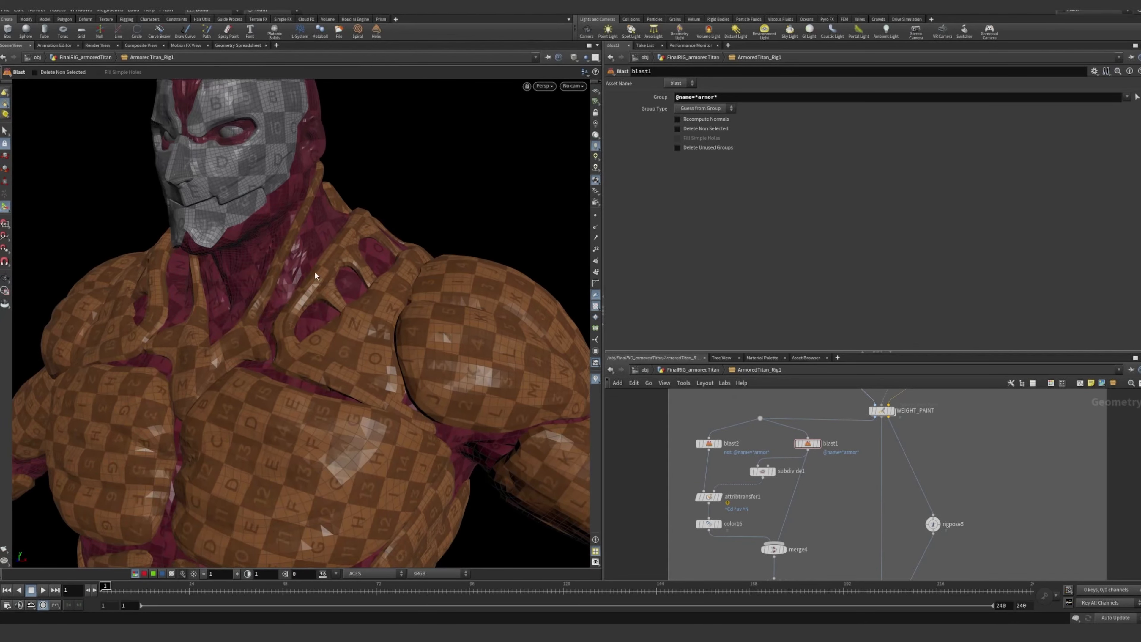
Go up the network past WEIGHT_PAINT and select the POSE_TESTER node to show its joint transformations
{"action": "middle_click_drag", "start_coordinate": [981, 400], "coordinate": [928, 471]}
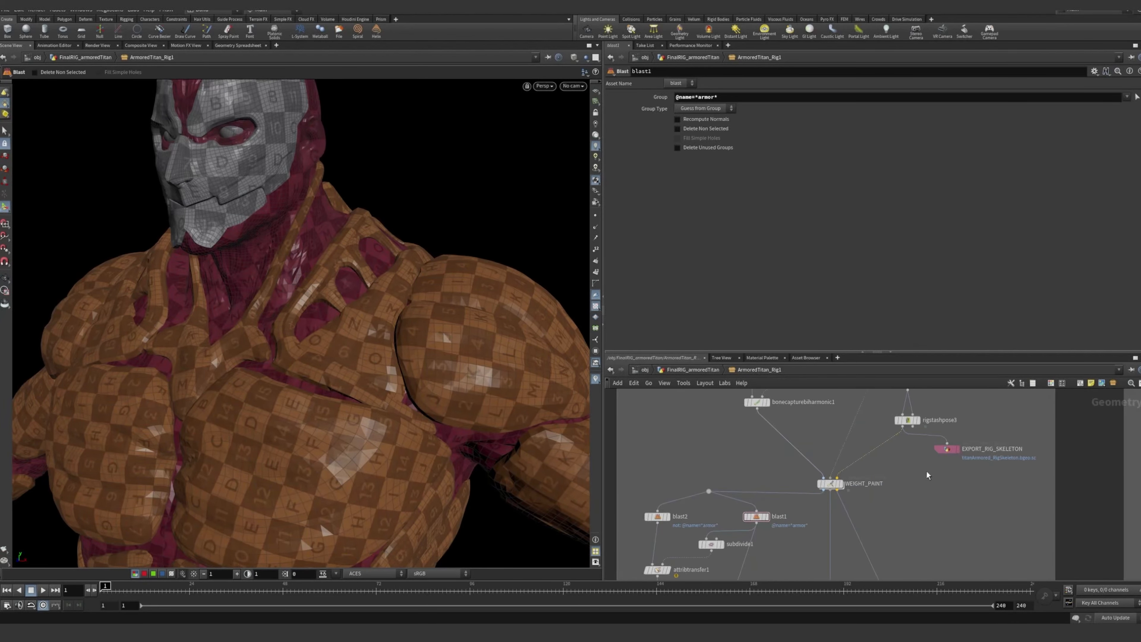
{"action": "scroll", "coordinate": [930, 469], "scroll_direction": "up", "scroll_amount": 2}
{"action": "scroll", "coordinate": [964, 447], "scroll_direction": "down", "scroll_amount": 4}
{"action": "middle_click_drag", "start_coordinate": [961, 414], "coordinate": [949, 452]}
{"action": "scroll", "coordinate": [938, 442], "scroll_direction": "up", "scroll_amount": 4}
{"action": "left_click", "coordinate": [914, 432]}
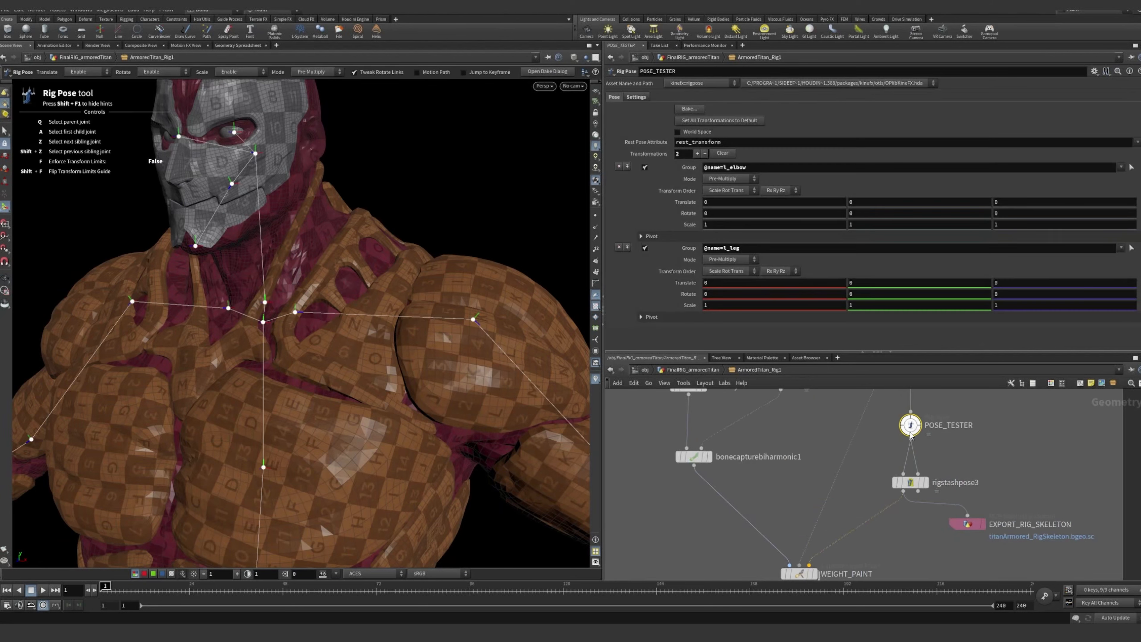
Bypass the attribtransfer1 node between blast2 and color16 for a deformation comparison
{"action": "mouse_move", "coordinate": [666, 565]}
{"action": "middle_mouse_down"}
{"action": "mouse_move", "coordinate": [749, 461]}
{"action": "mouse_move", "coordinate": [769, 376]}
{"action": "middle_mouse_up"}
{"action": "mouse_move", "coordinate": [726, 543]}
{"action": "middle_mouse_down"}
{"action": "mouse_move", "coordinate": [761, 488]}
{"action": "mouse_move", "coordinate": [776, 509]}
{"action": "middle_mouse_up"}
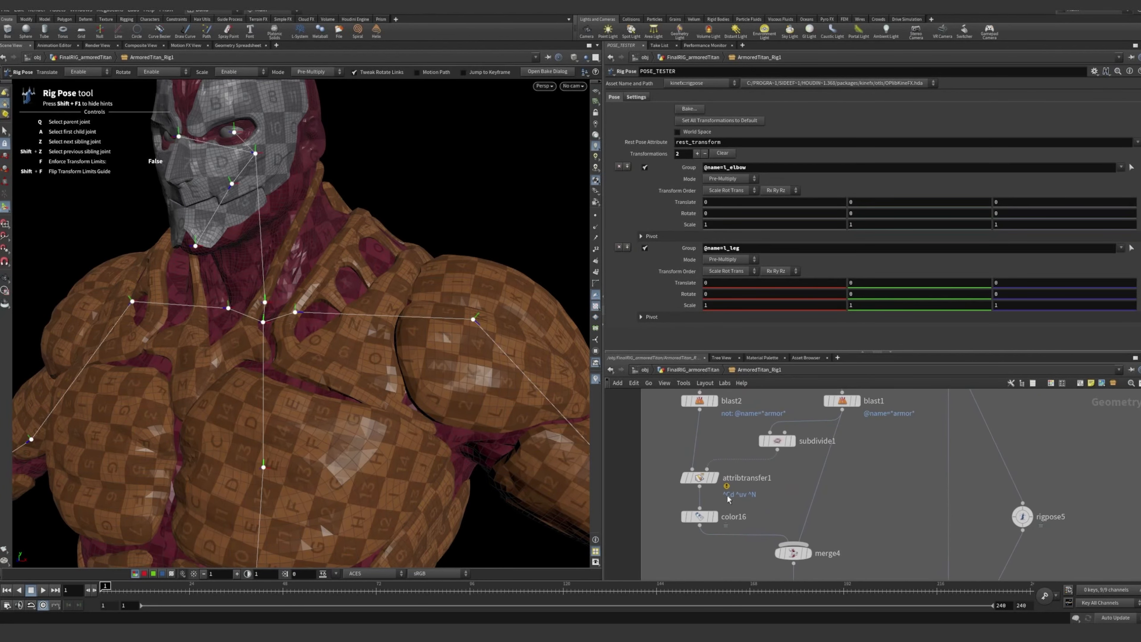
{"action": "left_click", "coordinate": [679, 457]}
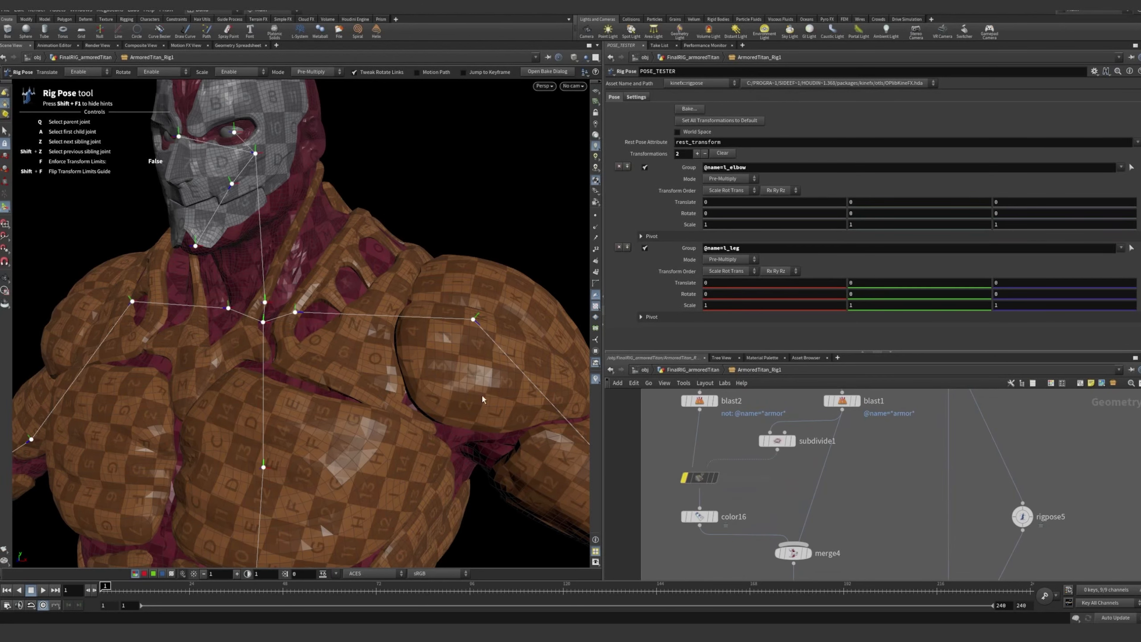
Rotate the spine_2 joint in POSE_TESTER about -61.9 degrees around Y to twist the upper torso
{"action": "left_click_drag", "start_coordinate": [483, 399], "coordinate": [345, 416], "text": "alt"}
{"action": "left_click", "coordinate": [365, 440]}
{"action": "middle_click_drag", "start_coordinate": [344, 416], "coordinate": [146, 186], "text": "alt"}
{"action": "left_click_drag", "start_coordinate": [146, 186], "coordinate": [191, 202], "text": "alt"}
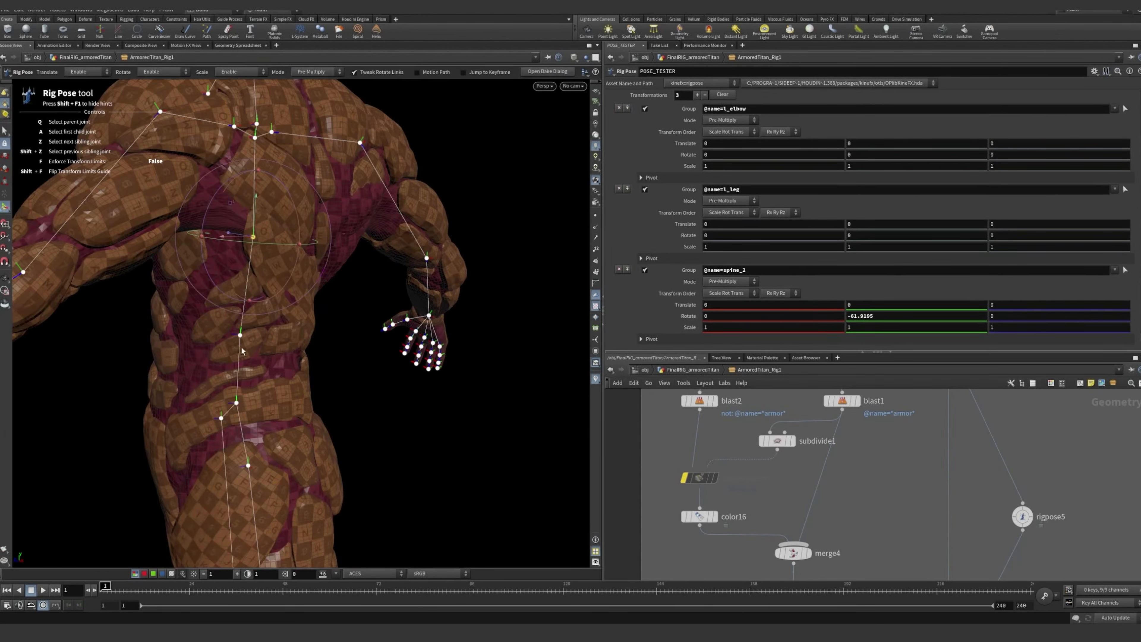
Rotate the spine_1 joint about -24 degrees around Y and check the twisted back from several angles
{"action": "left_click", "coordinate": [241, 335]}
{"action": "left_click_drag", "start_coordinate": [267, 350], "coordinate": [254, 335]}
{"action": "right_click_drag", "start_coordinate": [255, 335], "coordinate": [446, 299], "text": "alt"}
{"action": "left_click_drag", "start_coordinate": [446, 299], "coordinate": [397, 294], "text": "alt"}
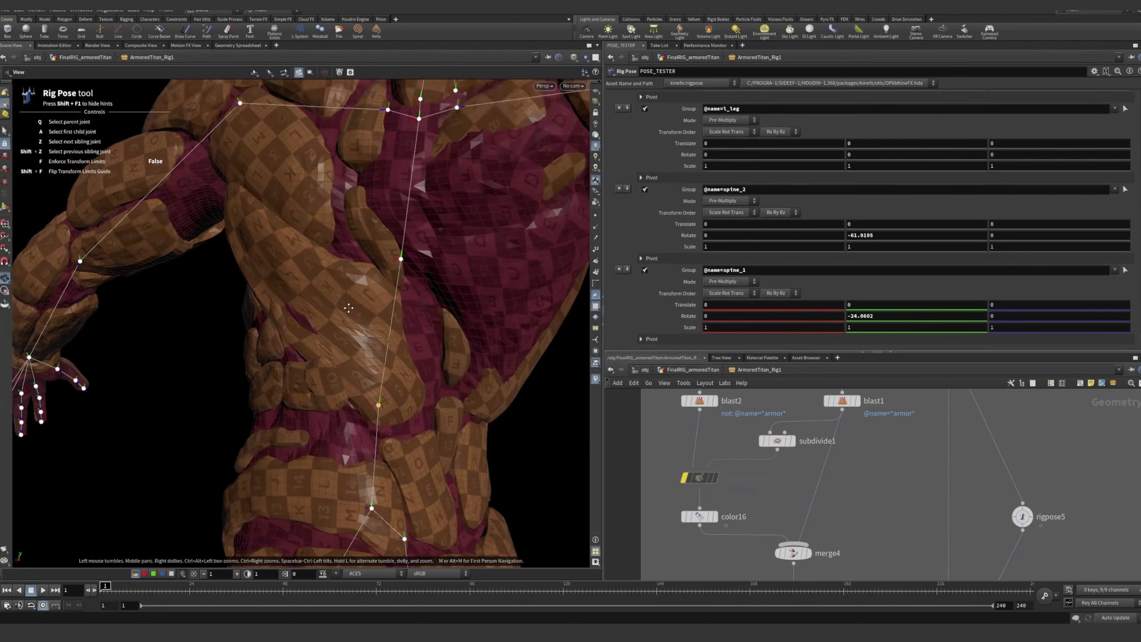
{"action": "middle_click_drag", "start_coordinate": [398, 295], "coordinate": [326, 363], "text": "alt"}
{"action": "left_click_drag", "start_coordinate": [326, 362], "coordinate": [397, 385], "text": "alt"}
{"action": "right_click_drag", "start_coordinate": [398, 385], "coordinate": [378, 393], "text": "alt"}
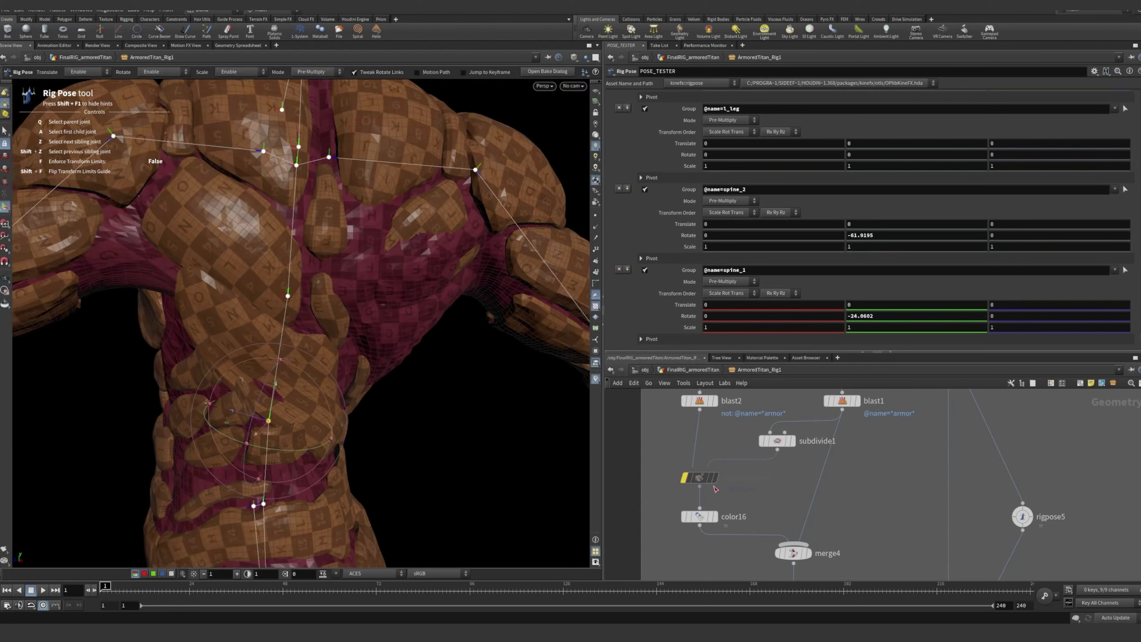
Examine how the back and shoulder armor deforms in the twisted pose while attribtransfer1 is bypassed
{"action": "middle_click_drag", "start_coordinate": [764, 483], "coordinate": [743, 542]}
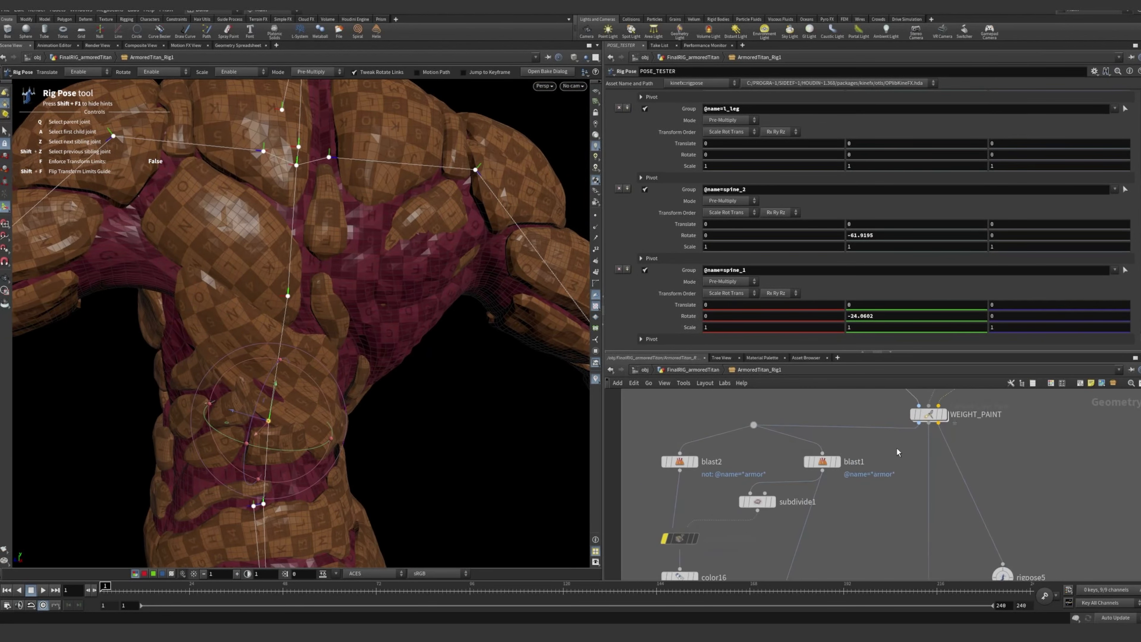
{"action": "middle_click_drag", "start_coordinate": [937, 417], "coordinate": [903, 455]}
{"action": "left_click_drag", "start_coordinate": [387, 265], "coordinate": [435, 259], "text": "alt"}
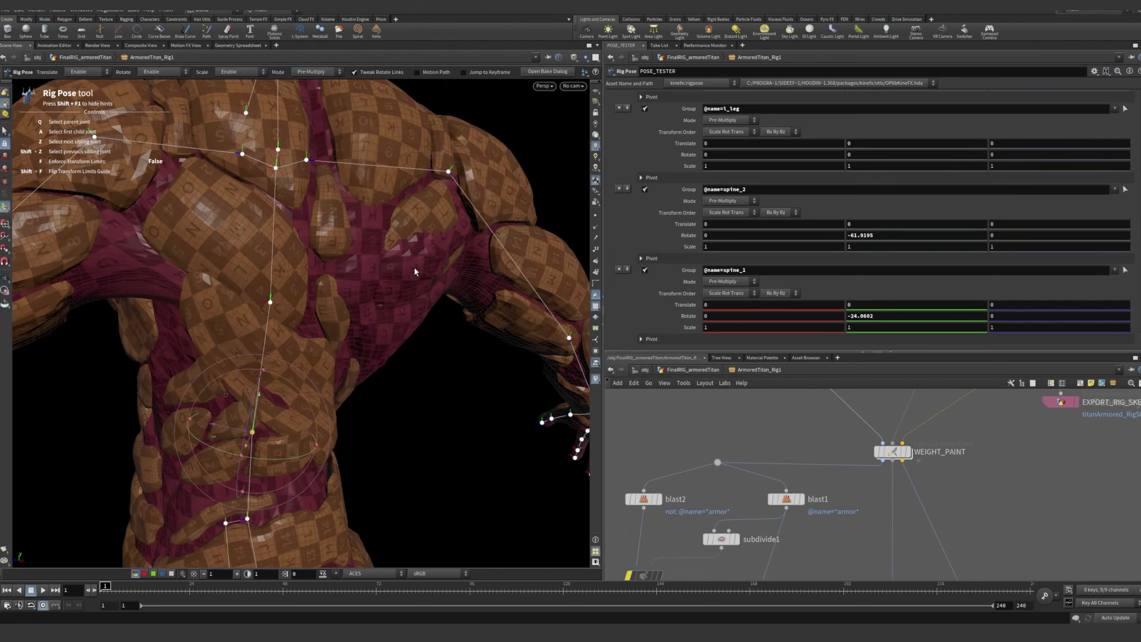
{"action": "left_click_drag", "start_coordinate": [414, 271], "coordinate": [378, 296], "text": "alt"}
{"action": "mouse_move", "coordinate": [316, 266]}
{"action": "left_mouse_down", "text": "alt"}
{"action": "mouse_move", "coordinate": [360, 276]}
{"action": "mouse_move", "coordinate": [493, 268]}
{"action": "mouse_move", "coordinate": [261, 294]}
{"action": "mouse_move", "coordinate": [465, 314]}
{"action": "mouse_move", "coordinate": [405, 351]}
{"action": "mouse_move", "coordinate": [443, 402]}
{"action": "mouse_move", "coordinate": [321, 514]}
{"action": "mouse_move", "coordinate": [218, 246]}
{"action": "mouse_move", "coordinate": [313, 242]}
{"action": "mouse_move", "coordinate": [306, 280]}
{"action": "left_mouse_up", "text": "alt"}
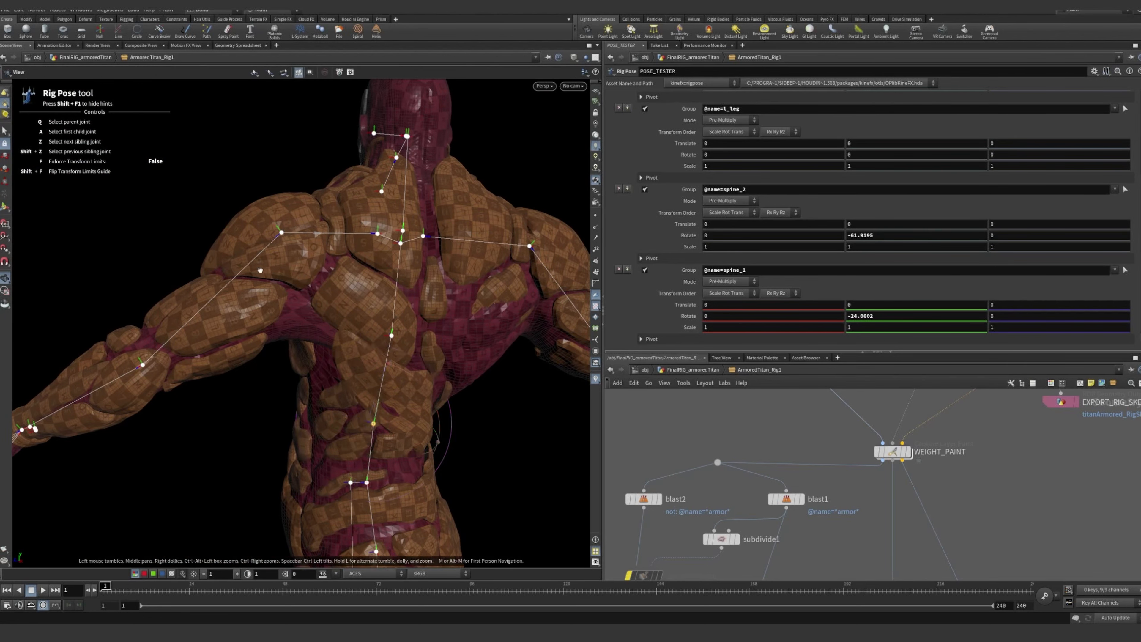
{"action": "left_click_drag", "start_coordinate": [301, 275], "coordinate": [186, 268], "text": "alt"}
{"action": "left_click_drag", "start_coordinate": [302, 241], "coordinate": [557, 367], "text": "alt"}
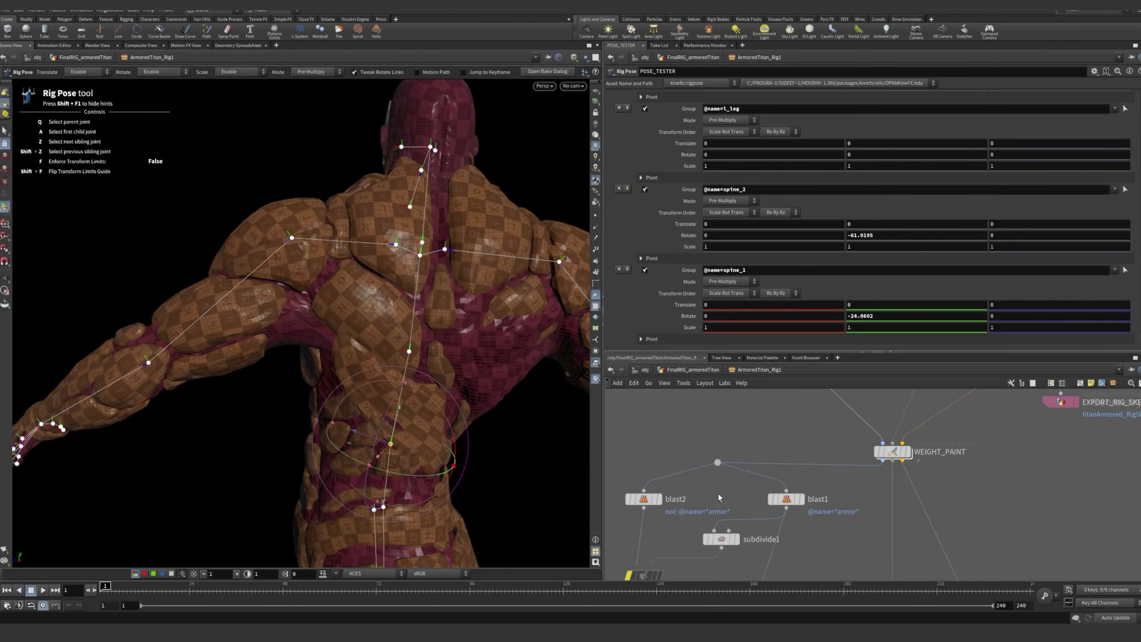
Return to the attribtransfer1 node and turn its bypass off
{"action": "middle_click_drag", "start_coordinate": [721, 510], "coordinate": [710, 460]}
{"action": "middle_click_drag", "start_coordinate": [668, 496], "coordinate": [712, 462]}
{"action": "scroll", "coordinate": [699, 484], "scroll_direction": "up", "scroll_amount": 3}
{"action": "scroll", "coordinate": [695, 488], "scroll_direction": "down", "scroll_amount": 2}
{"action": "mouse_move", "coordinate": [705, 472]}
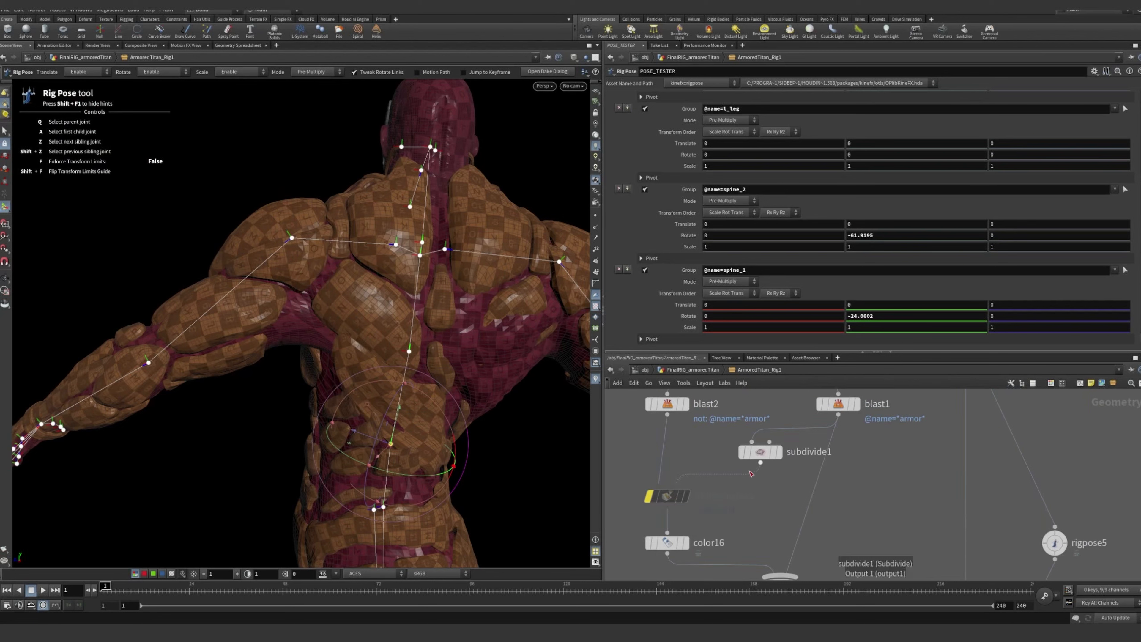
{"action": "middle_click_drag", "start_coordinate": [711, 457], "coordinate": [706, 468]}
{"action": "mouse_move", "coordinate": [661, 511]}
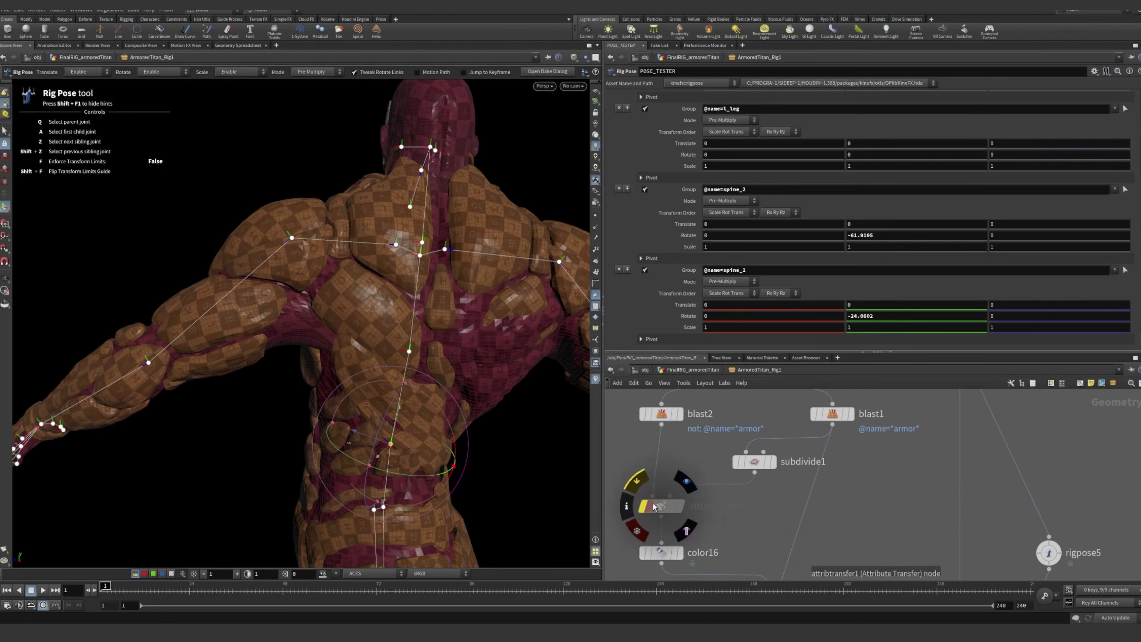
{"action": "mouse_move", "coordinate": [641, 482]}
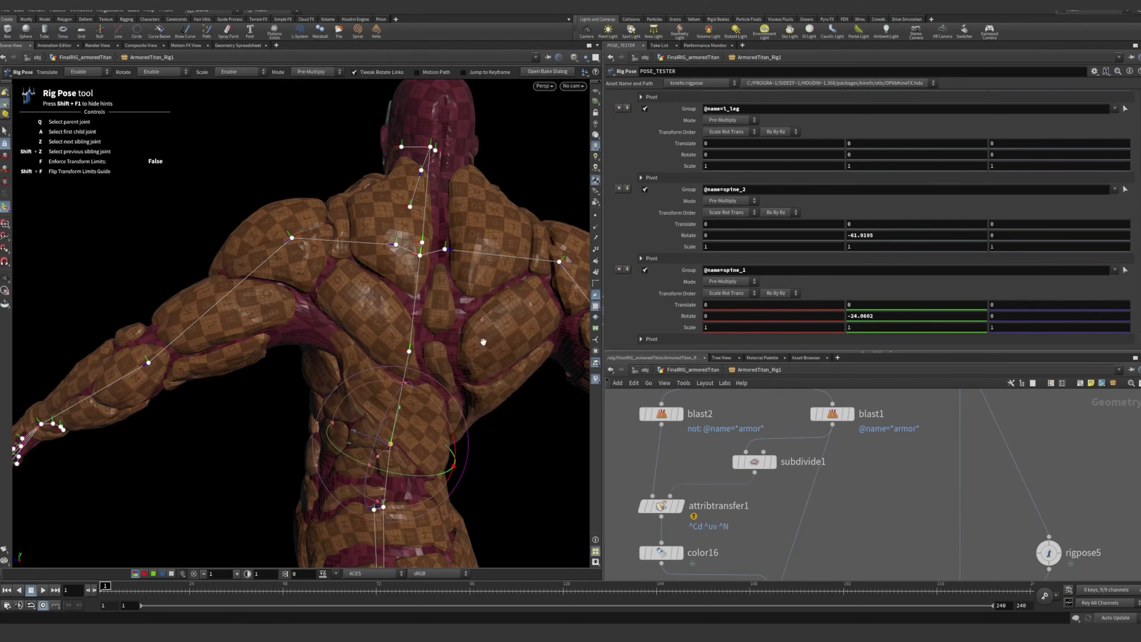
Check the back armor around the spine_2 joint and clear all joint transformations from POSE_TESTER
{"action": "scroll", "coordinate": [483, 342], "scroll_direction": "up", "scroll_amount": 5}
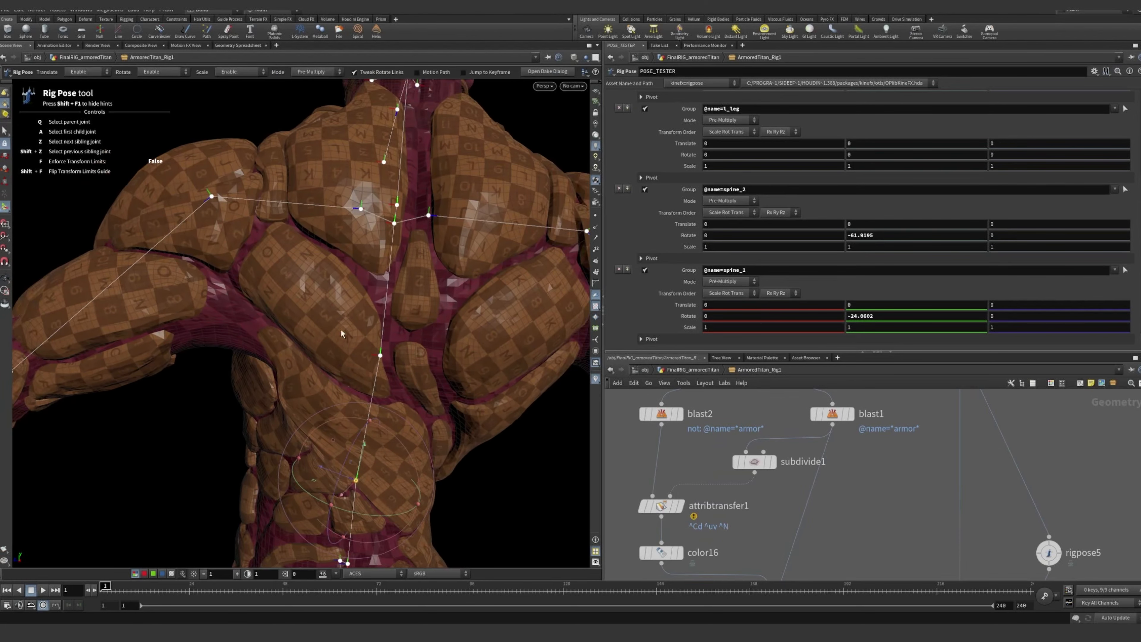
{"action": "left_click", "coordinate": [380, 355]}
{"action": "key", "text": "h"}
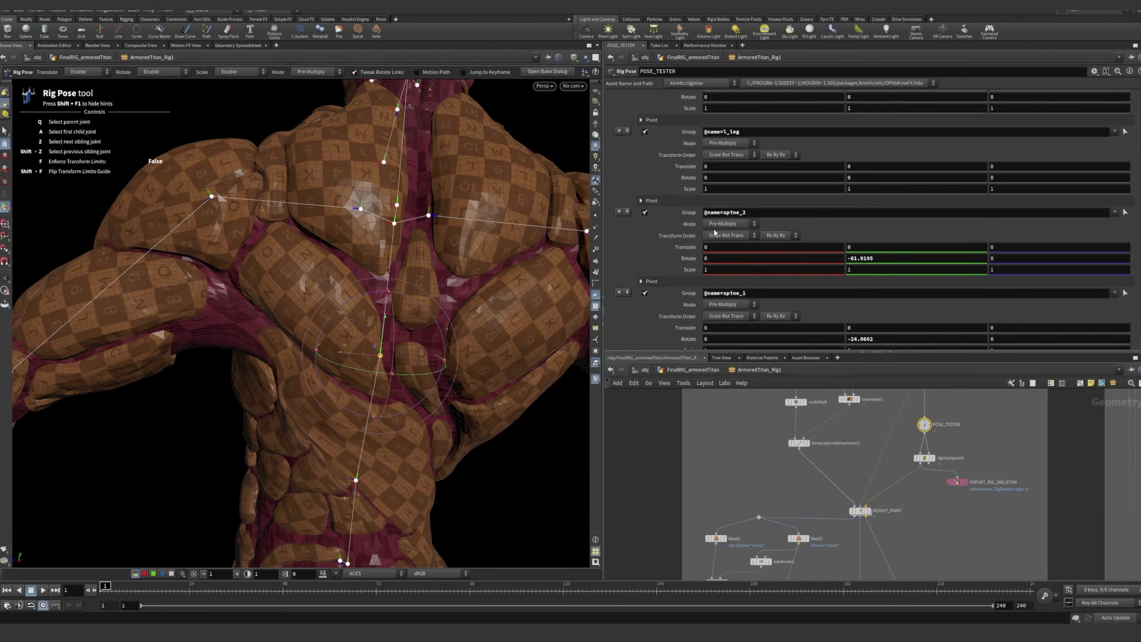
{"action": "scroll", "coordinate": [715, 232], "scroll_direction": "up", "scroll_amount": 5}
{"action": "left_click", "coordinate": [722, 154]}
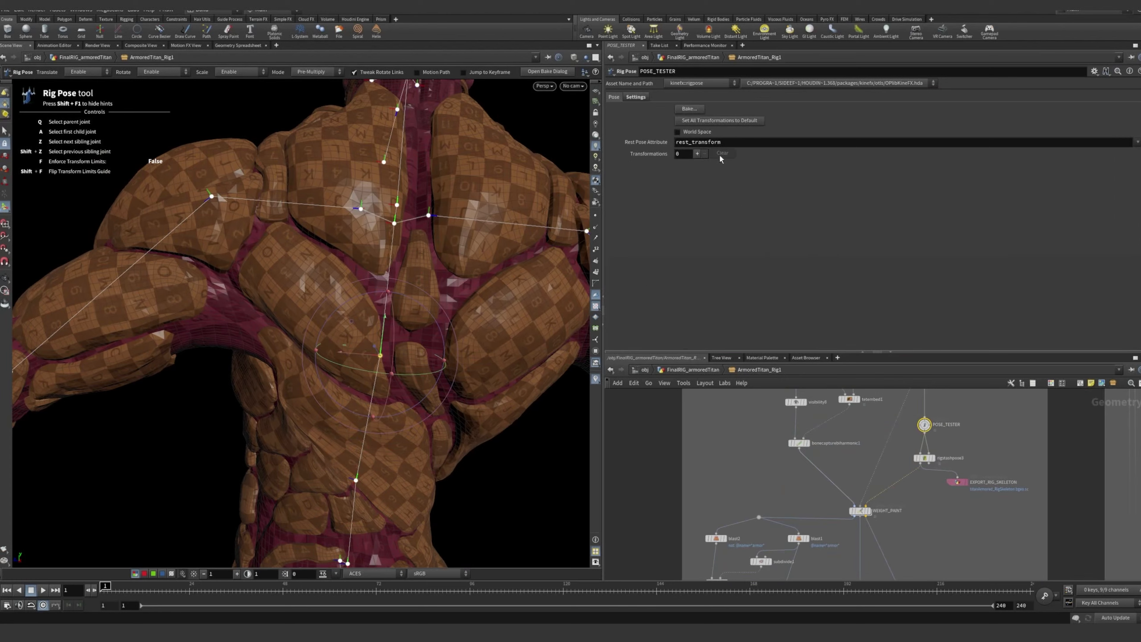
Inspect the titan in its rest pose from the front and side, including the chest plates up close
{"action": "left_click_drag", "start_coordinate": [390, 277], "coordinate": [361, 246], "text": "alt"}
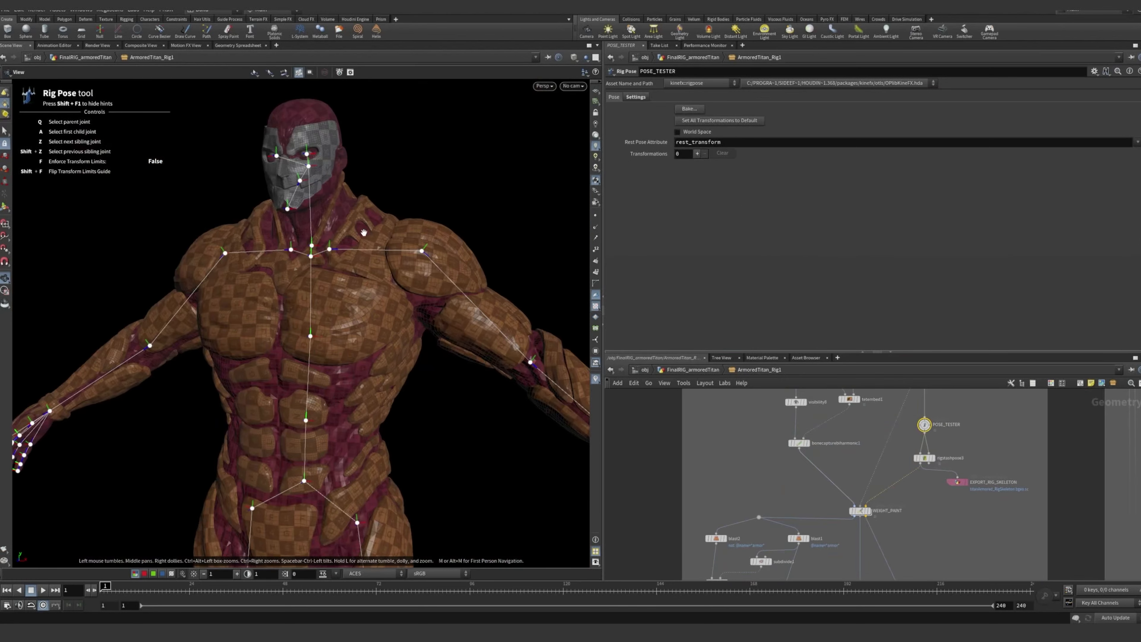
{"action": "scroll", "coordinate": [360, 253], "scroll_direction": "down", "scroll_amount": 3}
{"action": "scroll", "coordinate": [920, 451], "scroll_direction": "down", "scroll_amount": 3}
{"action": "scroll", "coordinate": [898, 487], "scroll_direction": "up", "scroll_amount": 5}
{"action": "scroll", "coordinate": [900, 490], "scroll_direction": "down", "scroll_amount": 5}
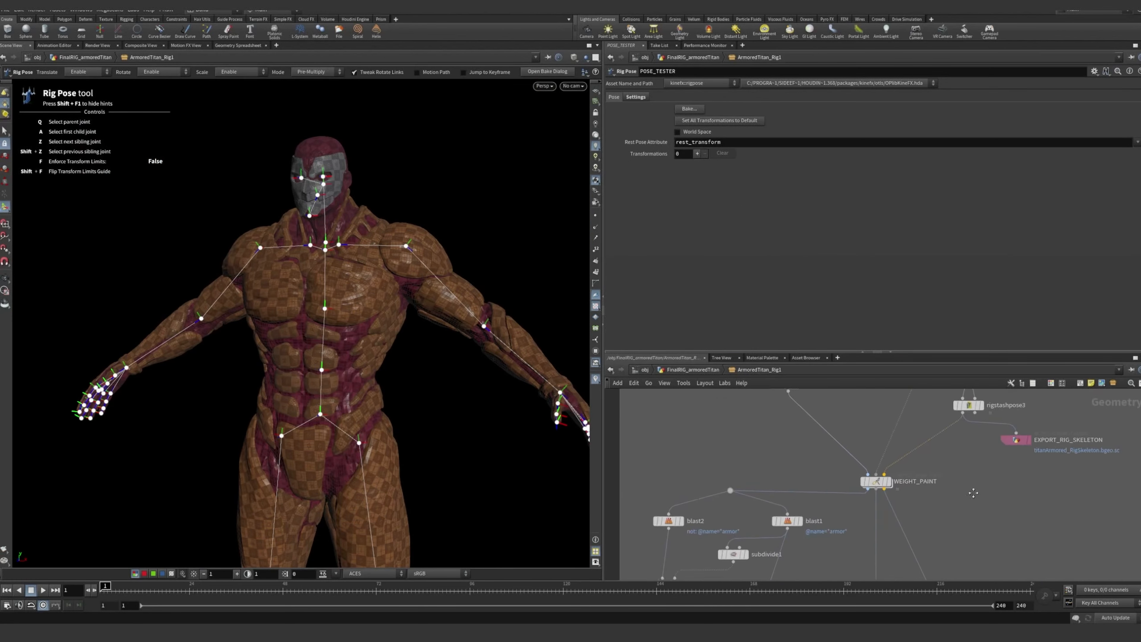
{"action": "middle_click_drag", "start_coordinate": [896, 486], "coordinate": [900, 429]}
{"action": "middle_click_drag", "start_coordinate": [915, 555], "coordinate": [926, 460]}
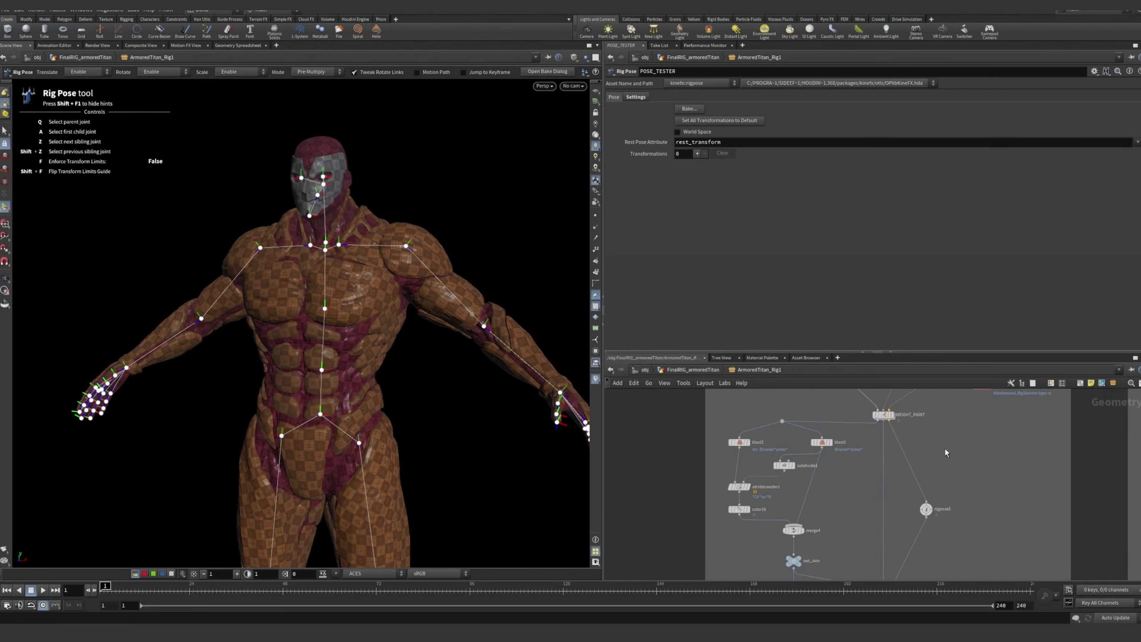
{"action": "left_click_drag", "start_coordinate": [306, 297], "coordinate": [392, 309], "text": "alt"}
{"action": "scroll", "coordinate": [220, 295], "scroll_direction": "up", "scroll_amount": 4}
{"action": "scroll", "coordinate": [423, 311], "scroll_direction": "up", "scroll_amount": 4}
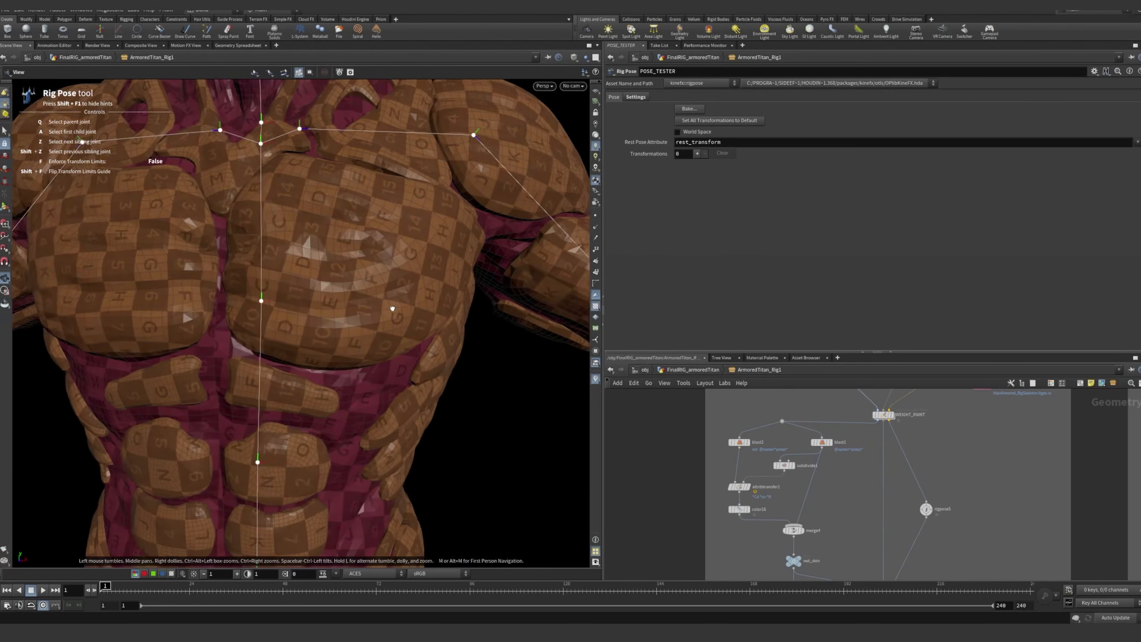
{"action": "scroll", "coordinate": [282, 310], "scroll_direction": "down", "scroll_amount": 3}
{"action": "right_click_drag", "start_coordinate": [282, 310], "coordinate": [225, 311], "text": "alt"}
{"action": "left_click_drag", "start_coordinate": [225, 310], "coordinate": [286, 299], "text": "alt"}
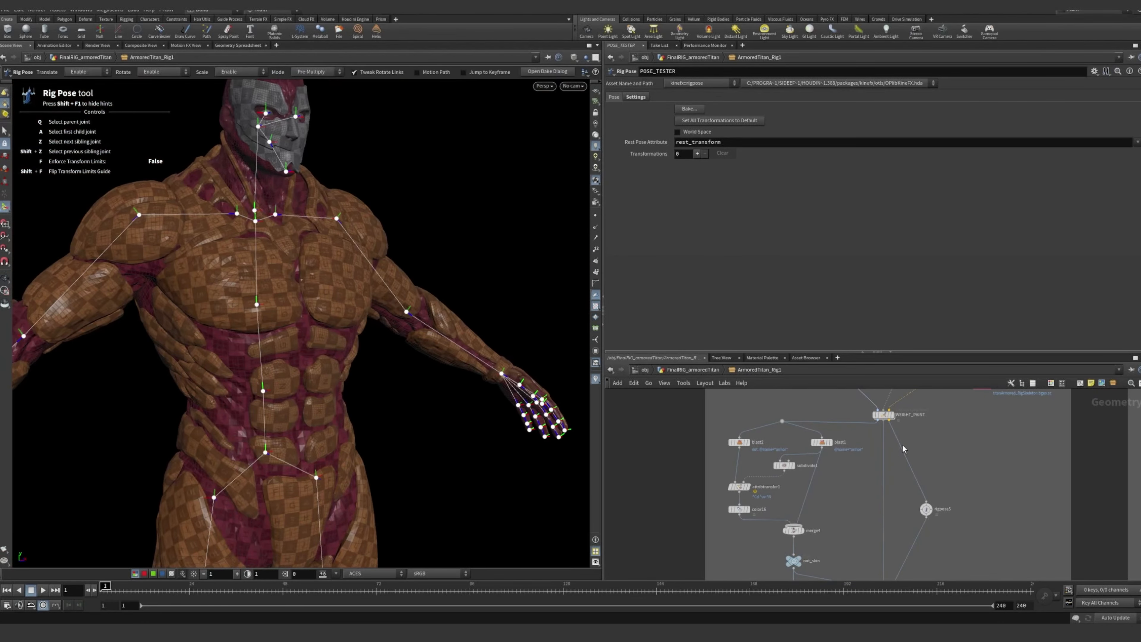
Select the WEIGHT_PAINT node and display its output with the painting parameters
{"action": "middle_click_drag", "start_coordinate": [891, 427], "coordinate": [857, 483]}
{"action": "scroll", "coordinate": [856, 483], "scroll_direction": "up", "scroll_amount": 5}
{"action": "scroll", "coordinate": [934, 473], "scroll_direction": "down", "scroll_amount": 3}
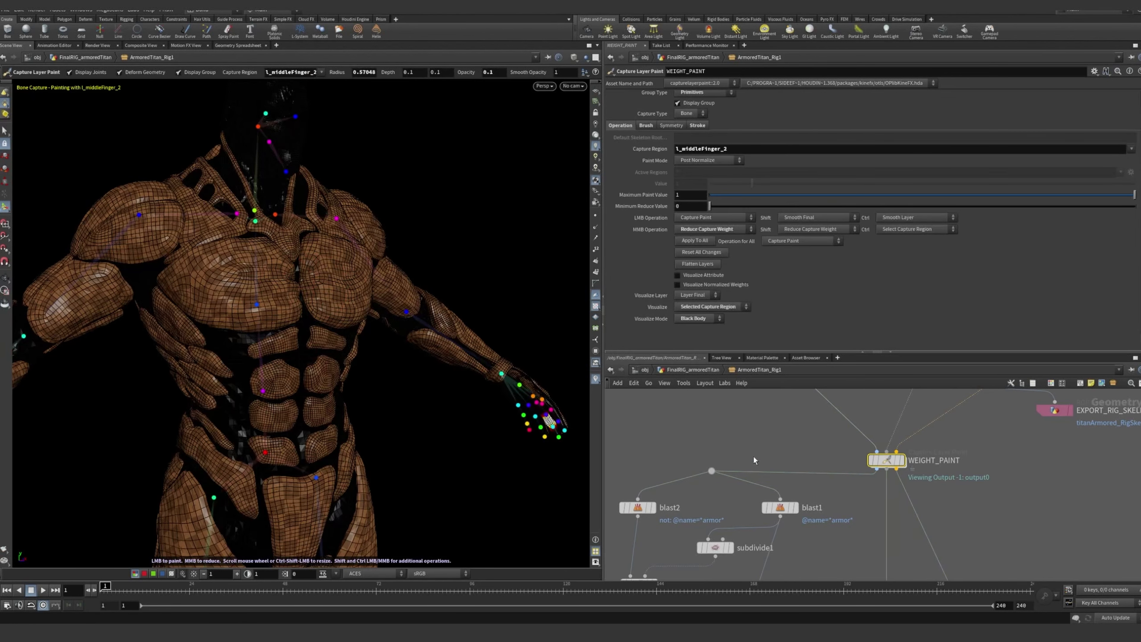
Display the blast2 node's output with its parameters and examine the isolated armor geometry on the whole body
{"action": "middle_click_drag", "start_coordinate": [832, 530], "coordinate": [861, 553]}
{"action": "scroll", "coordinate": [719, 519], "scroll_direction": "down", "scroll_amount": 3}
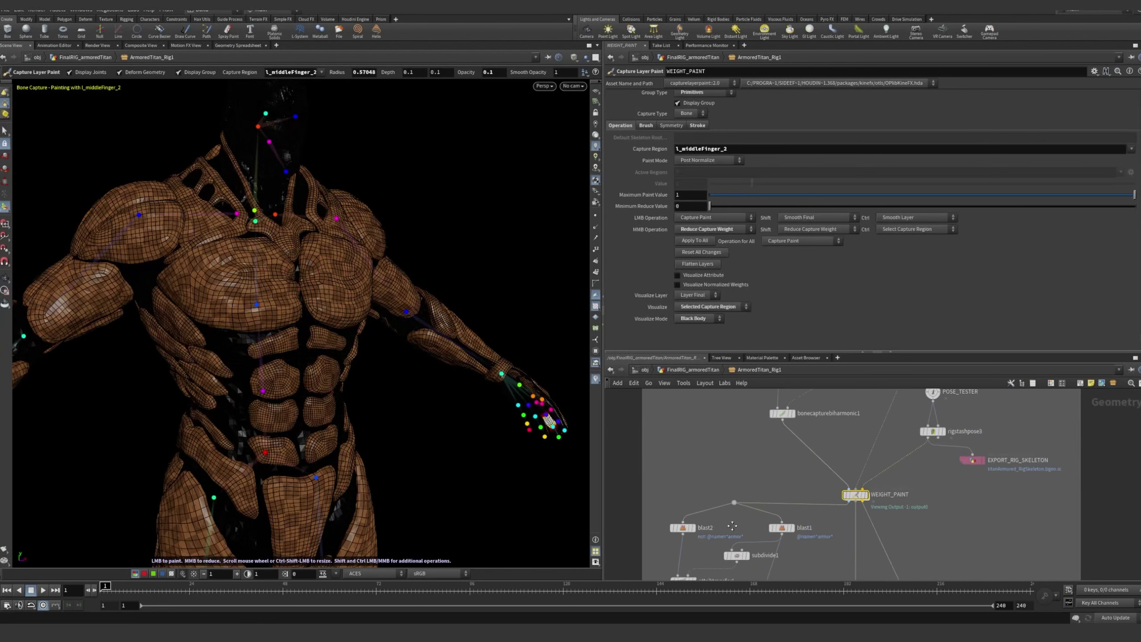
{"action": "middle_click_drag", "start_coordinate": [734, 527], "coordinate": [737, 554]}
{"action": "mouse_move", "coordinate": [758, 484]}
{"action": "middle_mouse_down"}
{"action": "mouse_move", "coordinate": [746, 527]}
{"action": "mouse_move", "coordinate": [710, 422]}
{"action": "middle_mouse_up"}
{"action": "mouse_move", "coordinate": [796, 531]}
{"action": "middle_mouse_down"}
{"action": "mouse_move", "coordinate": [790, 448]}
{"action": "mouse_move", "coordinate": [774, 465]}
{"action": "mouse_move", "coordinate": [872, 475]}
{"action": "middle_mouse_up"}
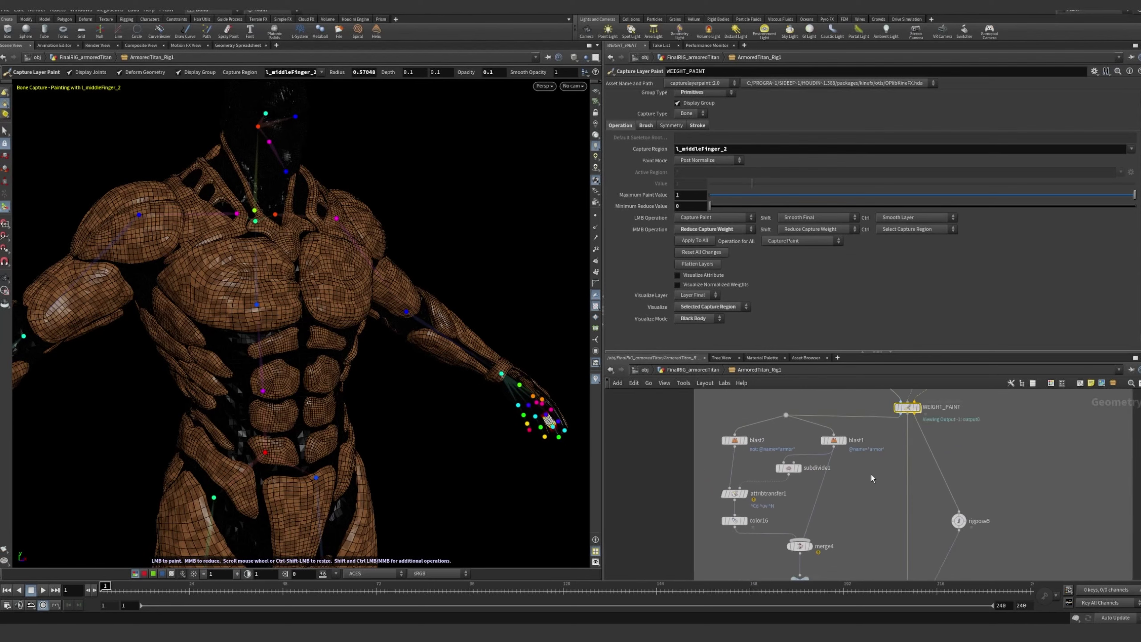
{"action": "scroll", "coordinate": [787, 468], "scroll_direction": "up", "scroll_amount": 3}
{"action": "scroll", "coordinate": [791, 476], "scroll_direction": "up", "scroll_amount": 4}
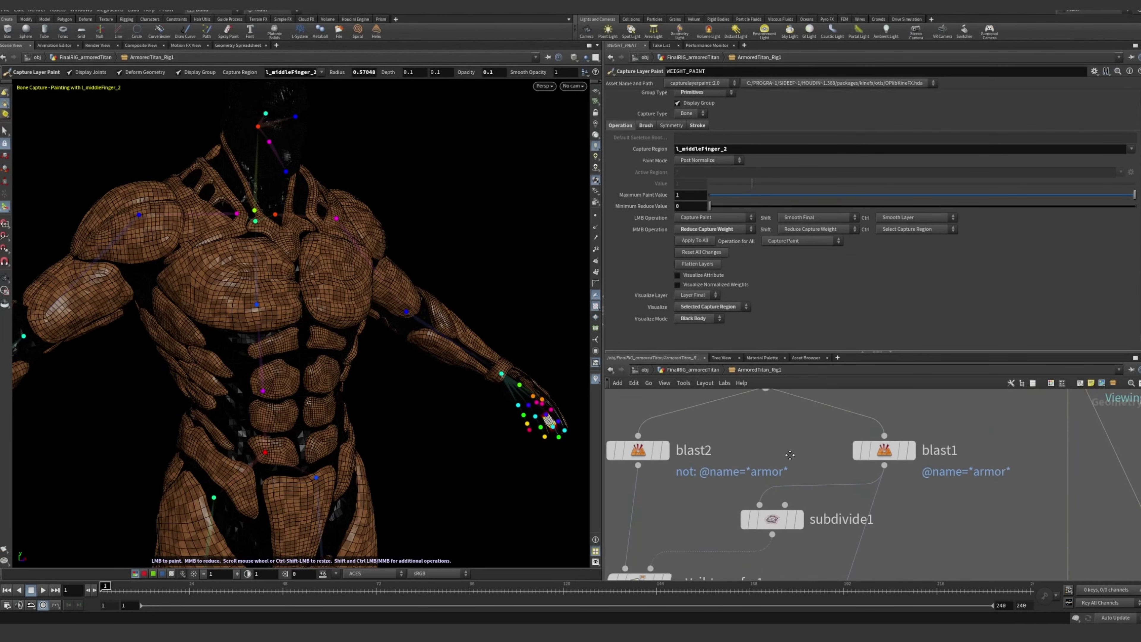
{"action": "middle_click_drag", "start_coordinate": [790, 455], "coordinate": [818, 464]}
{"action": "left_click", "coordinate": [692, 459]}
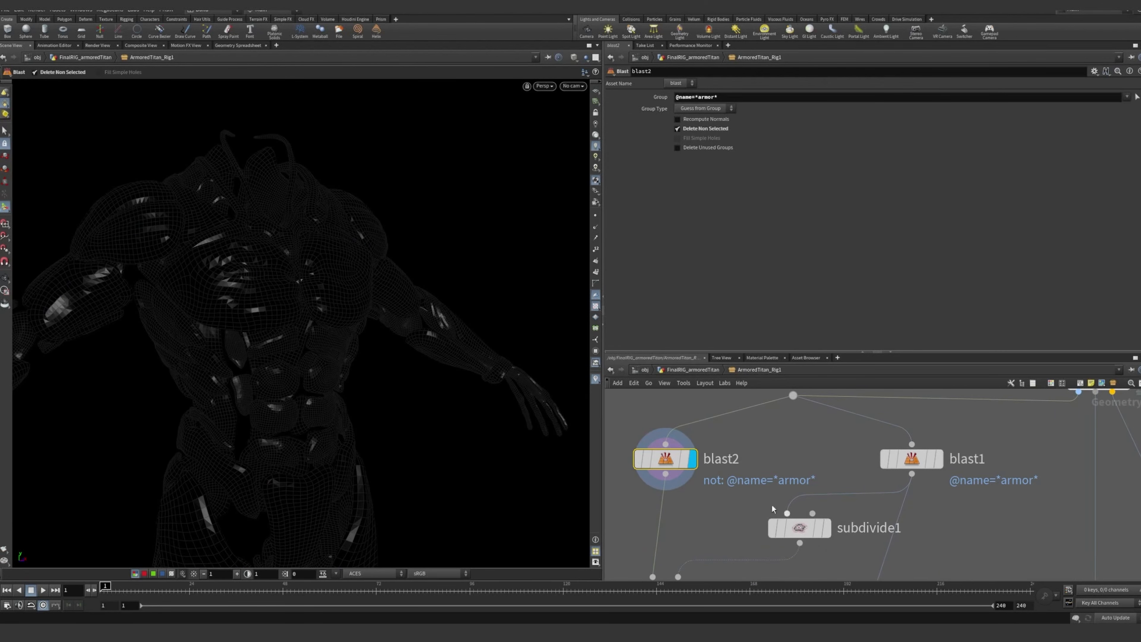
{"action": "left_click_drag", "start_coordinate": [417, 351], "coordinate": [319, 319], "text": "alt"}
{"action": "right_click_drag", "start_coordinate": [421, 322], "coordinate": [234, 316], "text": "alt"}
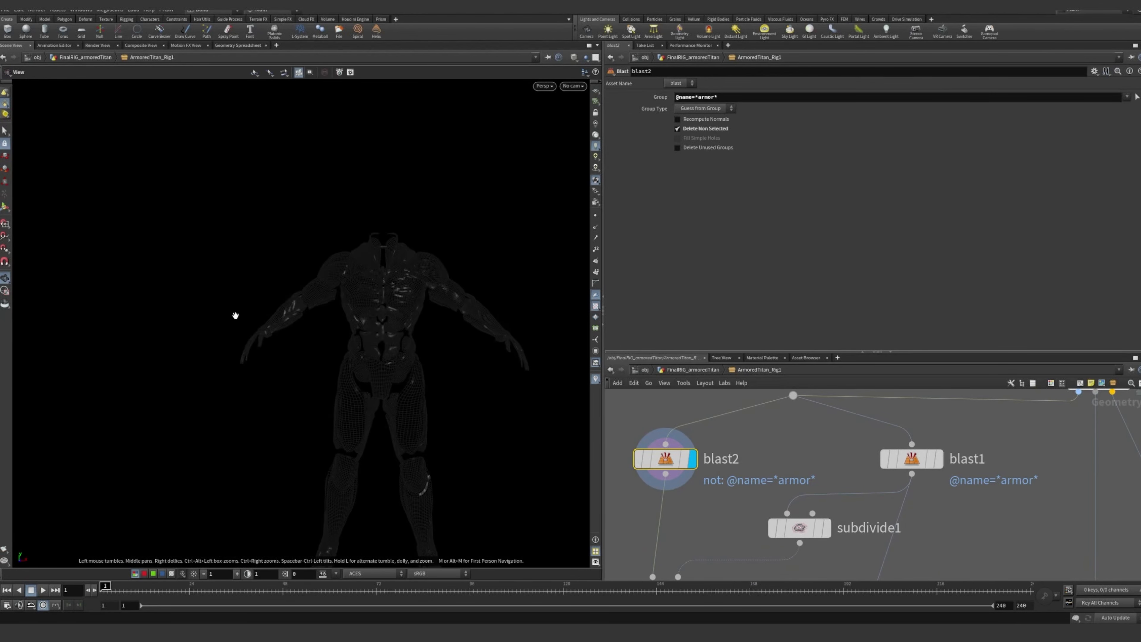
{"action": "middle_click_drag", "start_coordinate": [474, 387], "coordinate": [459, 315], "text": "alt"}
{"action": "left_click_drag", "start_coordinate": [460, 316], "coordinate": [431, 309], "text": "alt"}
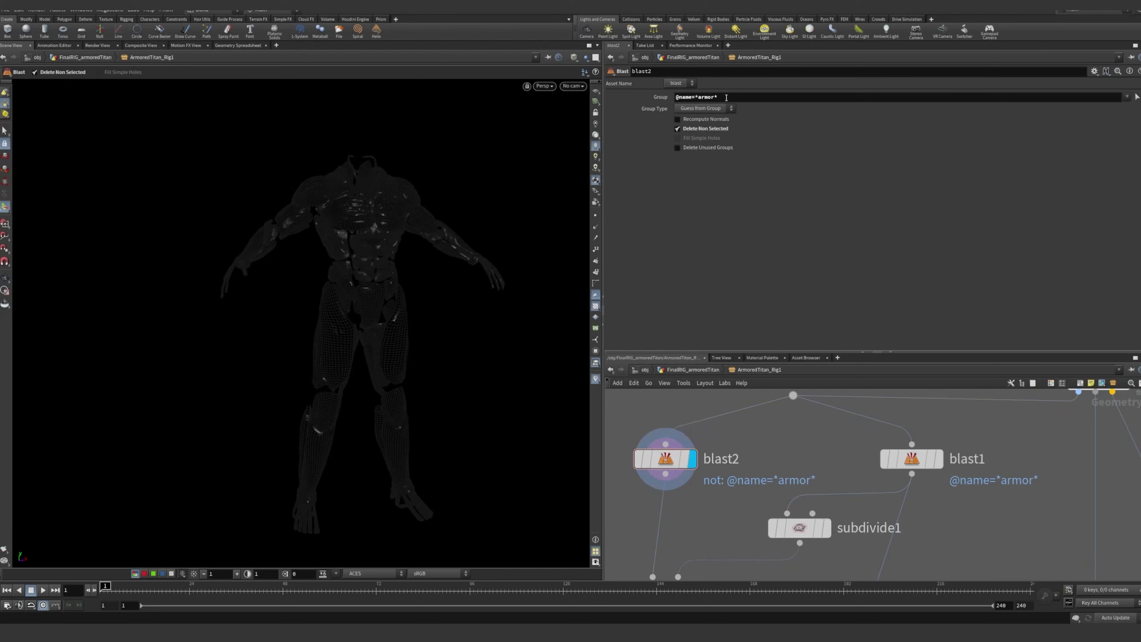
Compare the outputs of blast1 and blast2, leaving blast1 displayed with its parameters
{"action": "left_click", "coordinate": [936, 466]}
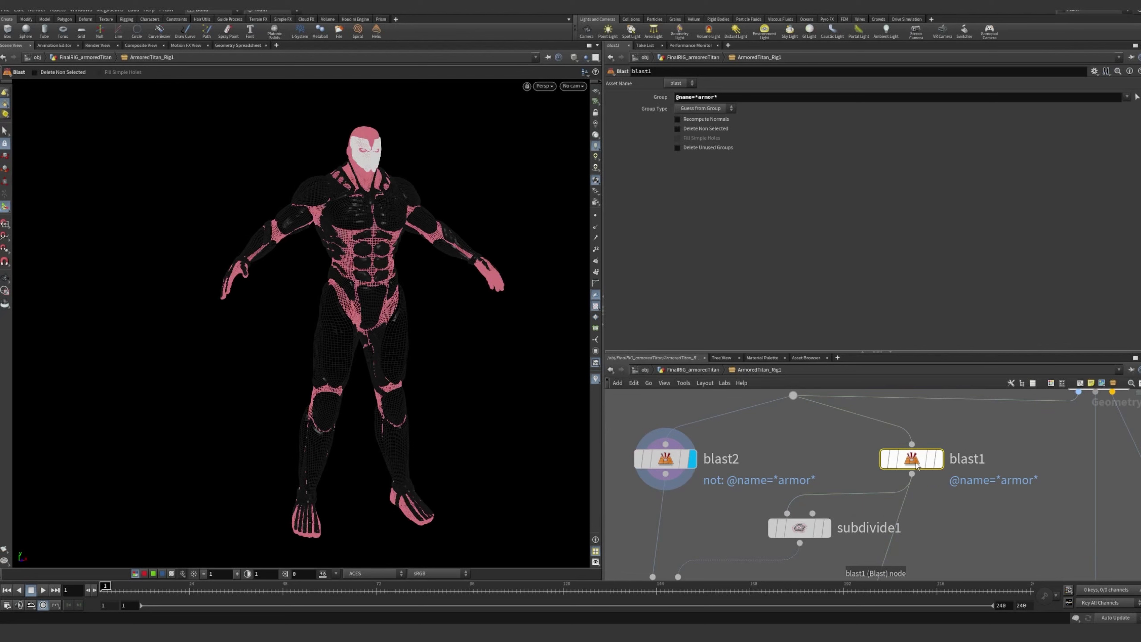
{"action": "left_click", "coordinate": [939, 458]}
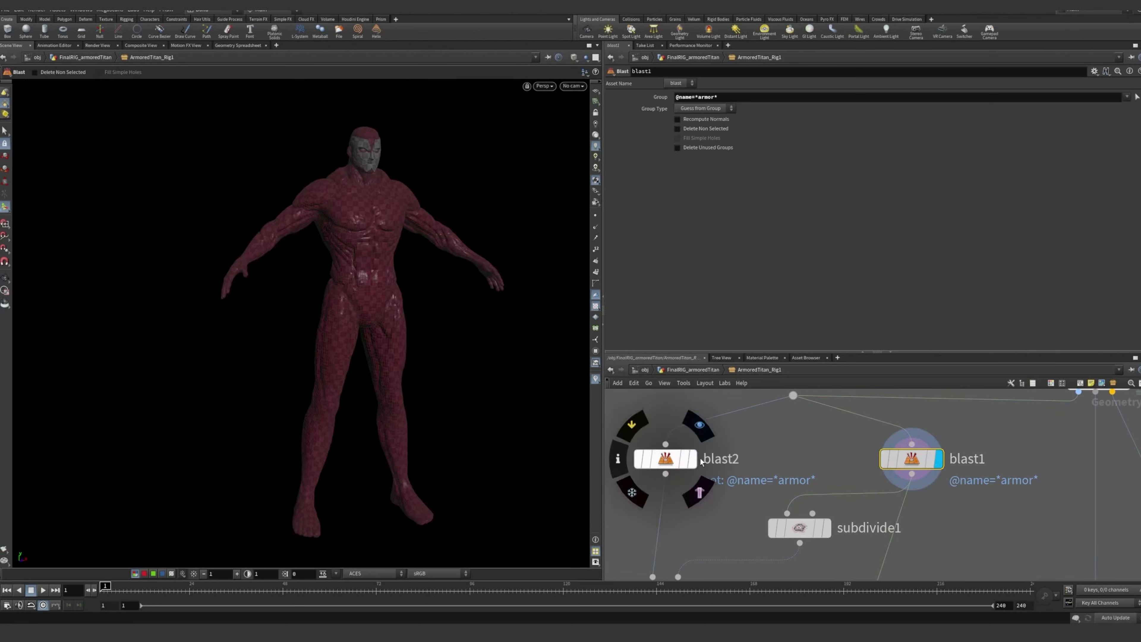
{"action": "left_click", "coordinate": [693, 459]}
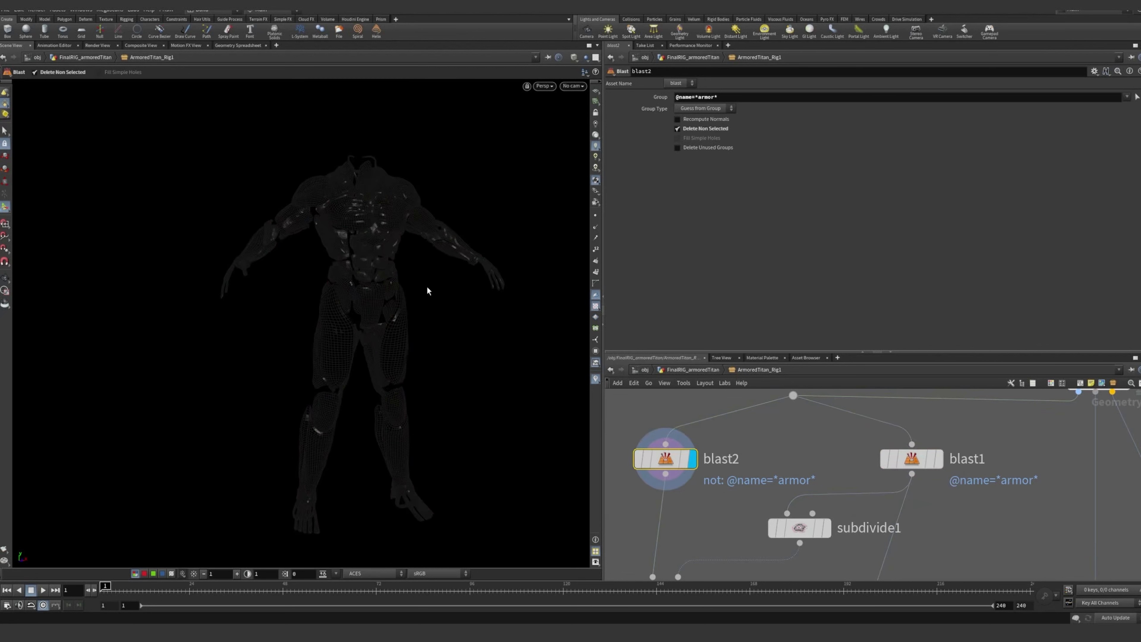
{"action": "left_click", "coordinate": [938, 459]}
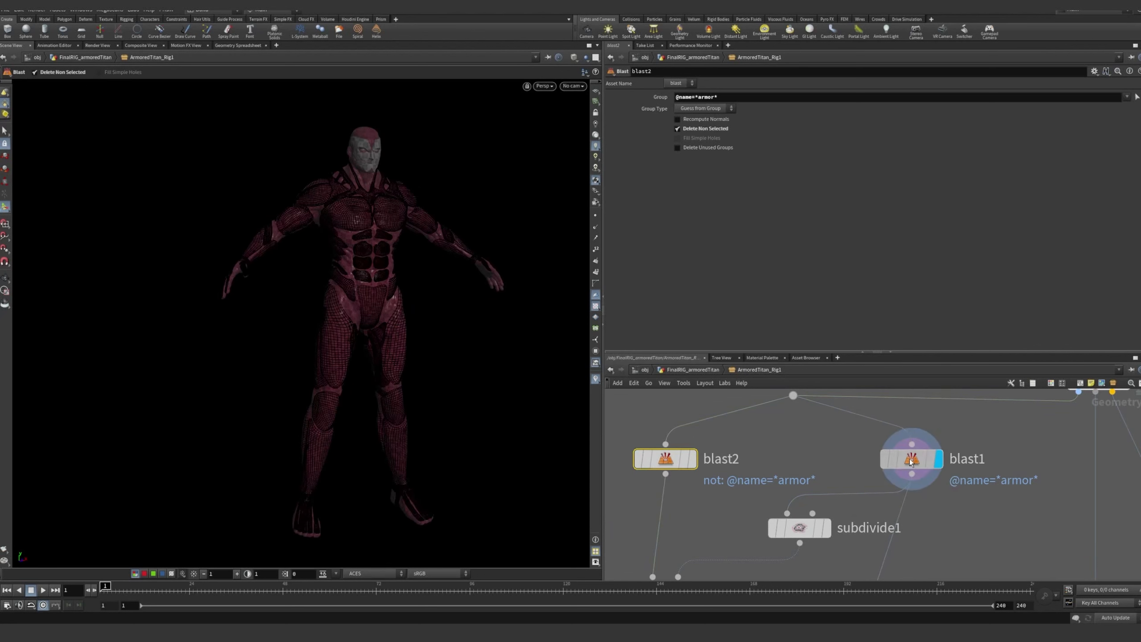
{"action": "middle_click_drag", "start_coordinate": [849, 487], "coordinate": [826, 428]}
{"action": "scroll", "coordinate": [826, 431], "scroll_direction": "down", "scroll_amount": 1}
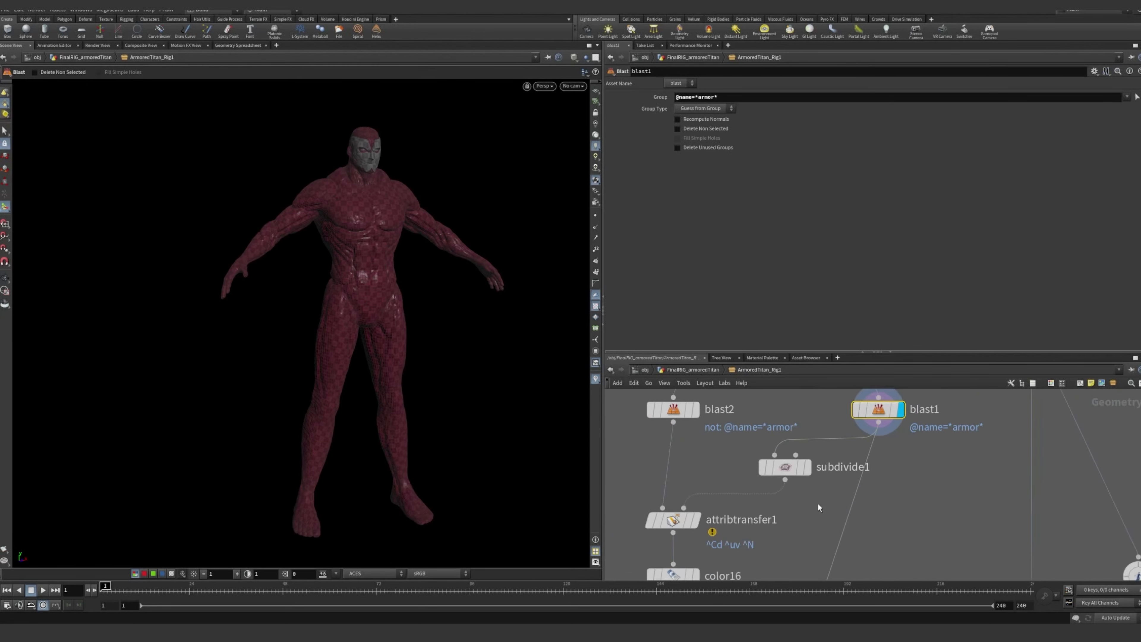
{"action": "middle_click_drag", "start_coordinate": [818, 502], "coordinate": [866, 512]}
{"action": "scroll", "coordinate": [860, 498], "scroll_direction": "up", "scroll_amount": 1}
{"action": "mouse_move", "coordinate": [856, 473]}
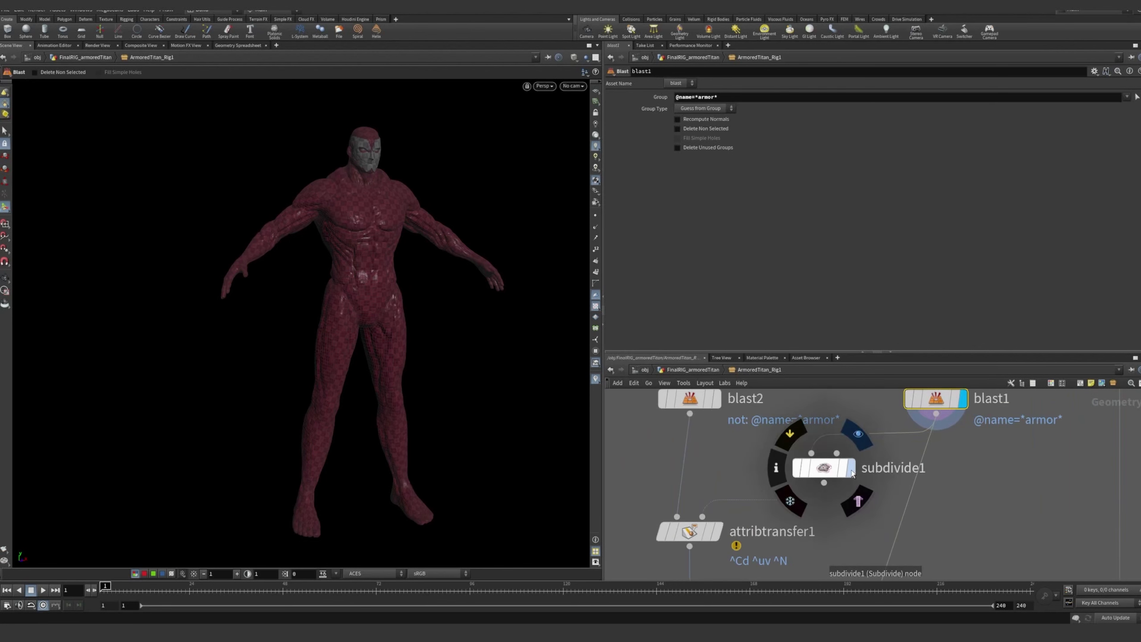
Examine the unarmored body's chest, shoulders and face up close in the blast1 output
{"action": "right_click_drag", "start_coordinate": [387, 252], "coordinate": [534, 189], "text": "alt"}
{"action": "middle_click_drag", "start_coordinate": [426, 189], "coordinate": [359, 310], "text": "alt"}
{"action": "right_click_drag", "start_coordinate": [155, 280], "coordinate": [357, 293], "text": "alt"}
{"action": "left_click_drag", "start_coordinate": [356, 293], "coordinate": [412, 295], "text": "alt"}
{"action": "right_click_drag", "start_coordinate": [412, 296], "coordinate": [477, 301], "text": "alt"}
{"action": "middle_click_drag", "start_coordinate": [476, 301], "coordinate": [404, 302], "text": "alt"}
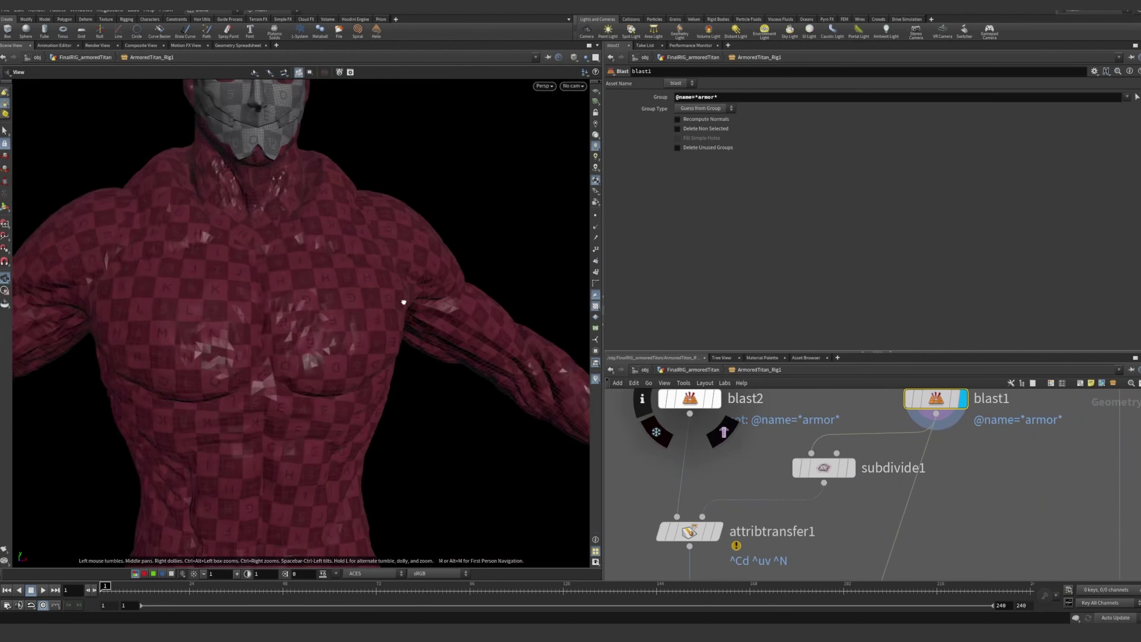
{"action": "right_click_drag", "start_coordinate": [404, 302], "coordinate": [346, 300], "text": "alt"}
{"action": "left_click_drag", "start_coordinate": [346, 300], "coordinate": [391, 306], "text": "alt"}
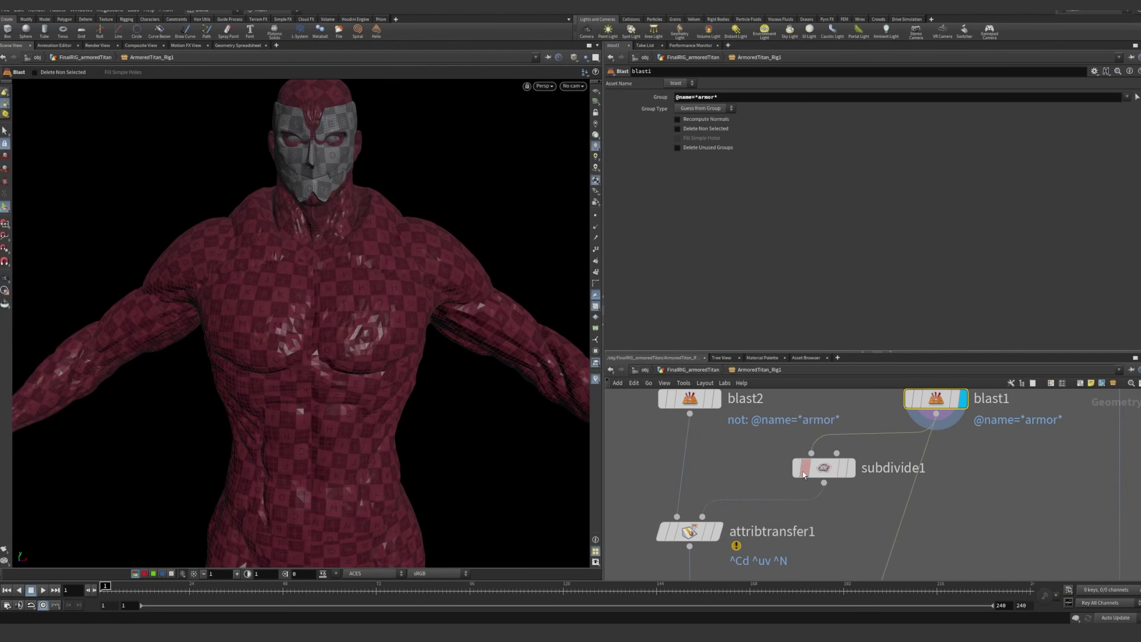
Display the subdivide1 node's output and inspect the smoothed skin on the torso
{"action": "mouse_move", "coordinate": [853, 472]}
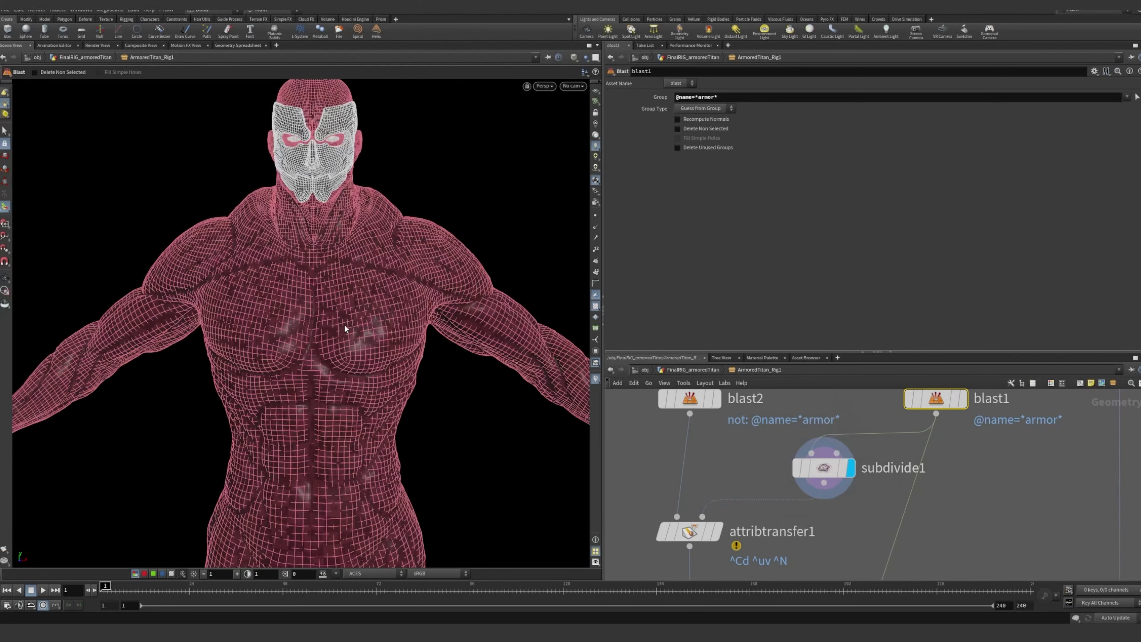
{"action": "left_click", "coordinate": [827, 509]}
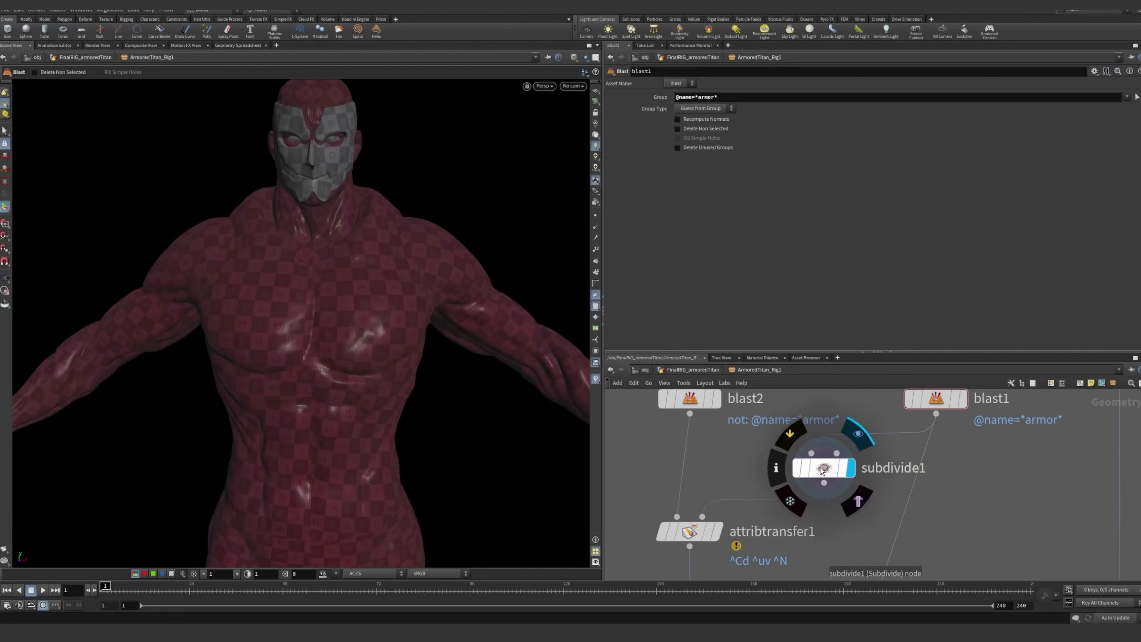
{"action": "scroll", "coordinate": [421, 273], "scroll_direction": "up", "scroll_amount": 4}
{"action": "left_click_drag", "start_coordinate": [420, 273], "coordinate": [370, 290], "text": "alt"}
{"action": "scroll", "coordinate": [453, 286], "scroll_direction": "down", "scroll_amount": 5}
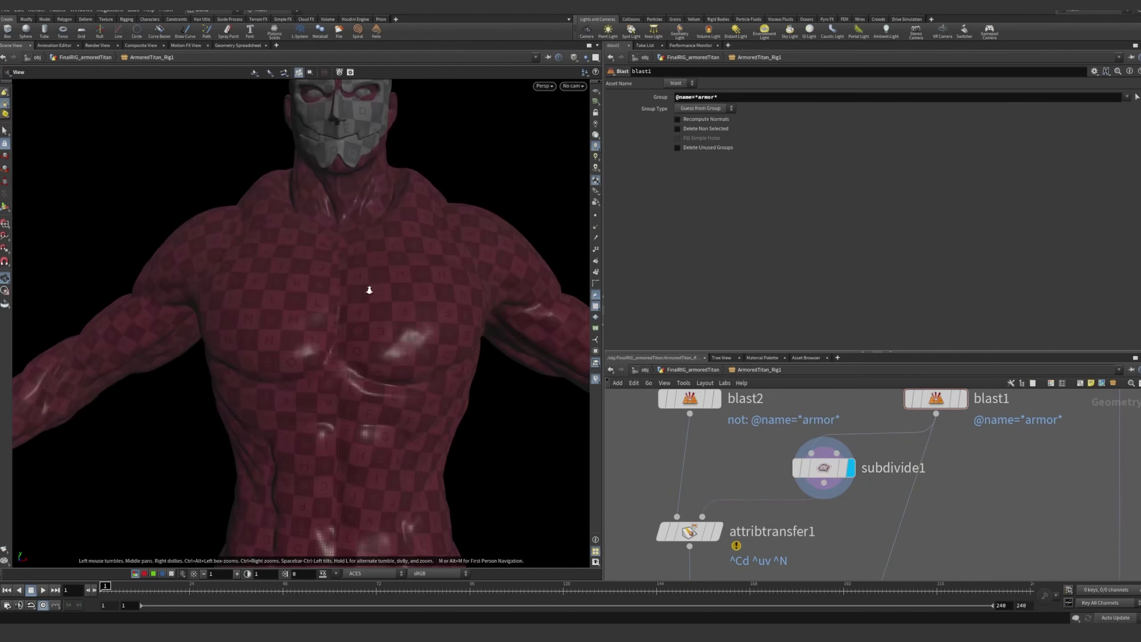
{"action": "middle_click_drag", "start_coordinate": [408, 344], "coordinate": [401, 316], "text": "alt"}
{"action": "scroll", "coordinate": [768, 542], "scroll_direction": "down", "scroll_amount": 3}
Display the attribtransfer1 output and review its transfer conditions alongside the settings of the blast2 node feeding it
{"action": "middle_click_drag", "start_coordinate": [768, 542], "coordinate": [792, 476]}
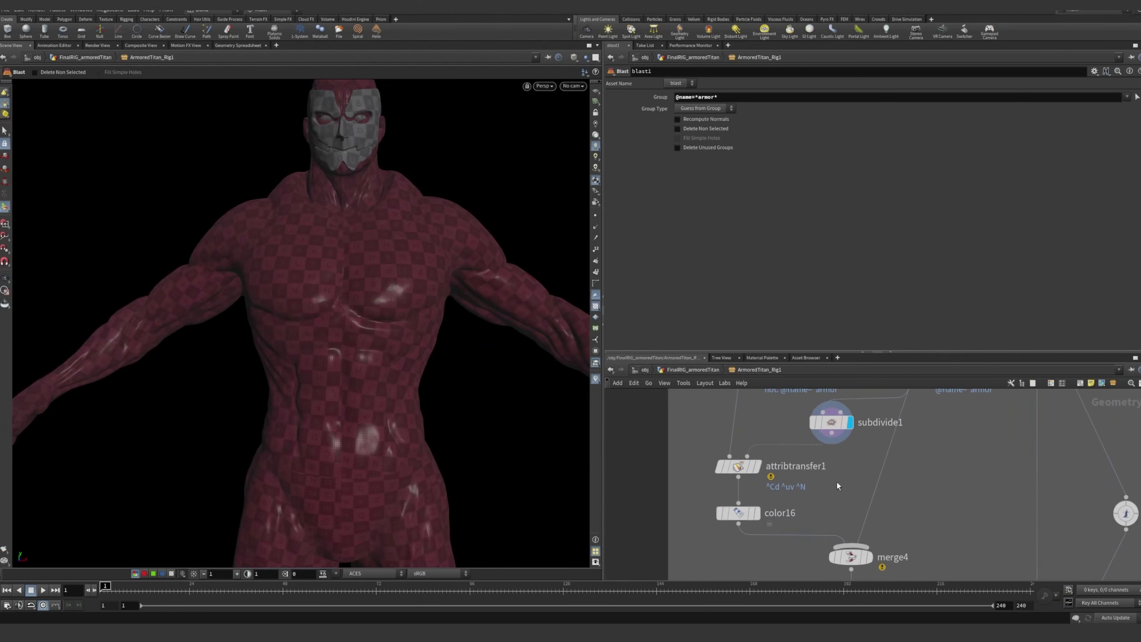
{"action": "left_click", "coordinate": [759, 466]}
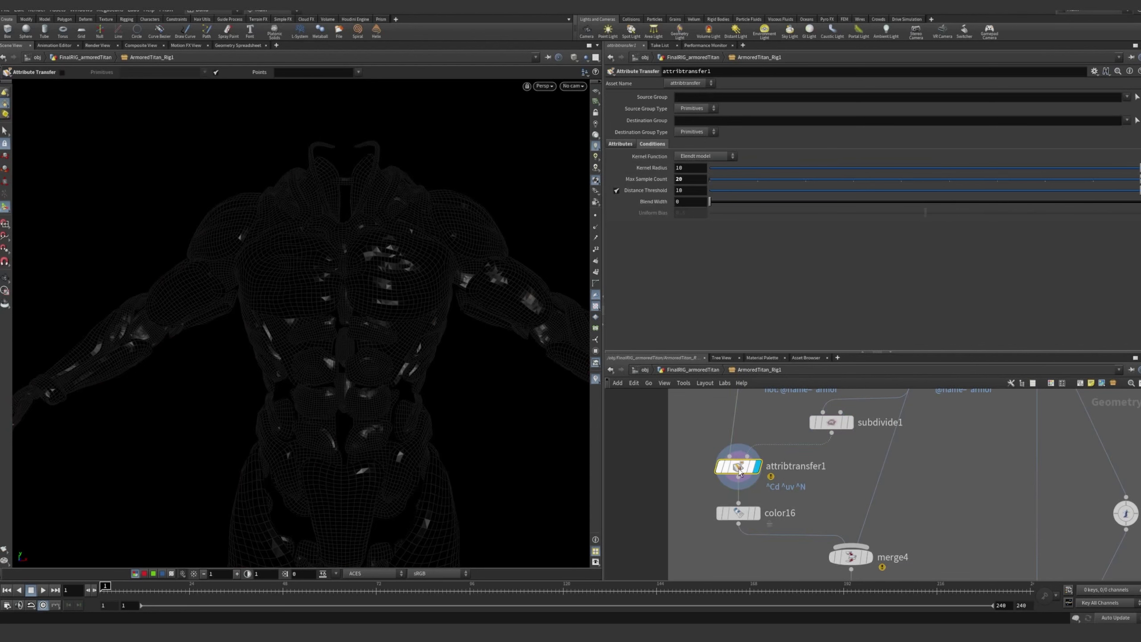
{"action": "scroll", "coordinate": [787, 469], "scroll_direction": "down", "scroll_amount": 2}
{"action": "scroll", "coordinate": [787, 469], "scroll_direction": "up", "scroll_amount": 2}
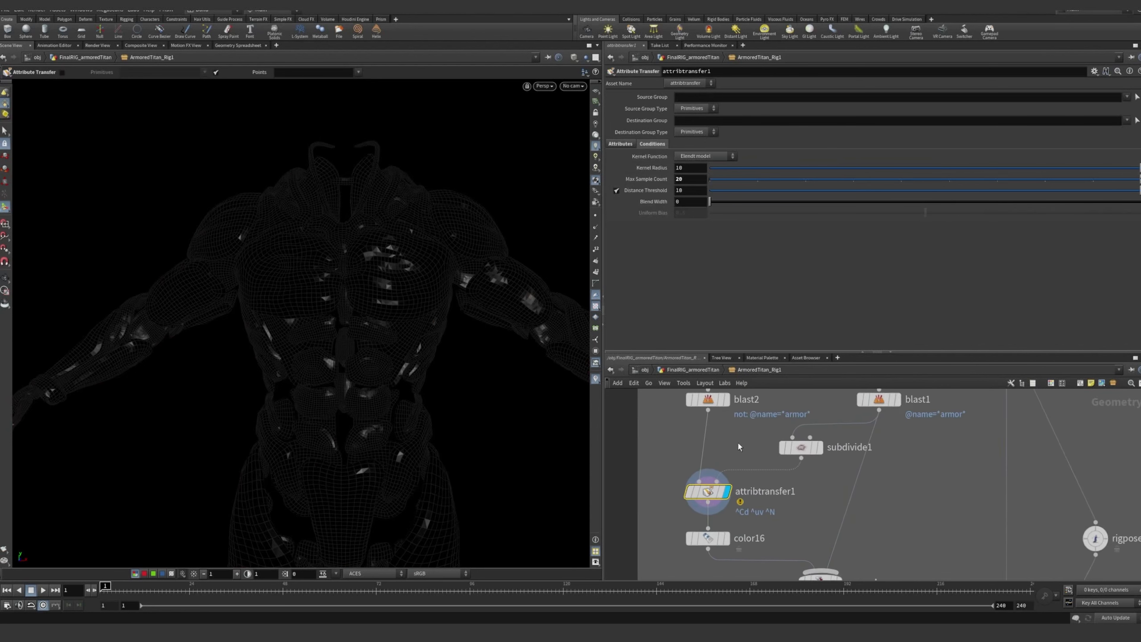
{"action": "middle_click_drag", "start_coordinate": [787, 469], "coordinate": [746, 485]}
{"action": "left_click", "coordinate": [667, 414]}
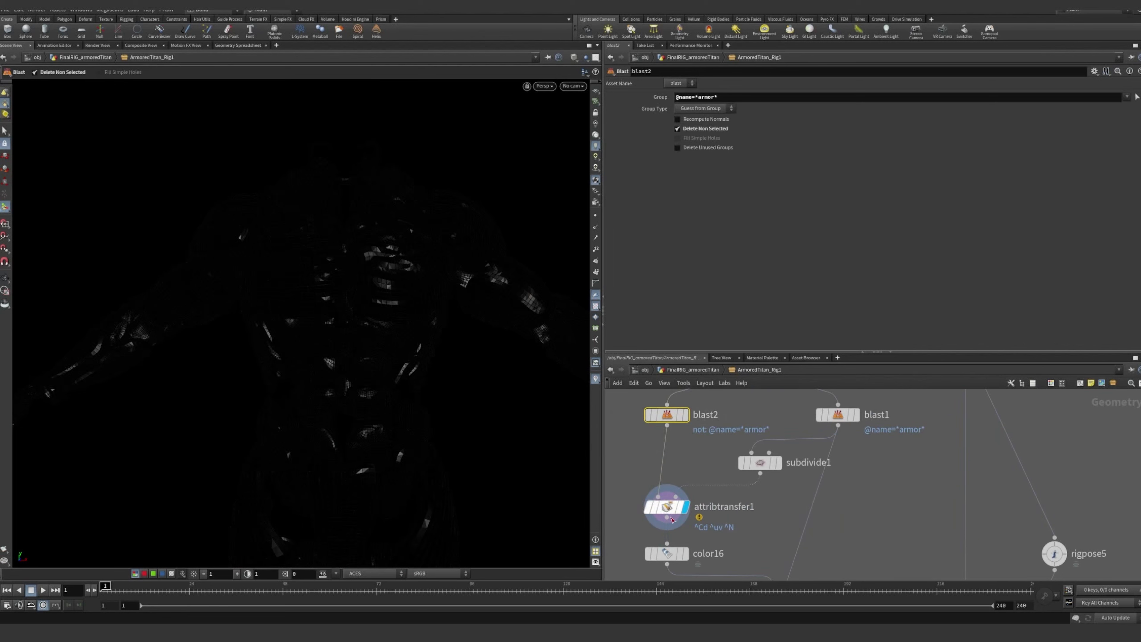
{"action": "left_click", "coordinate": [667, 507]}
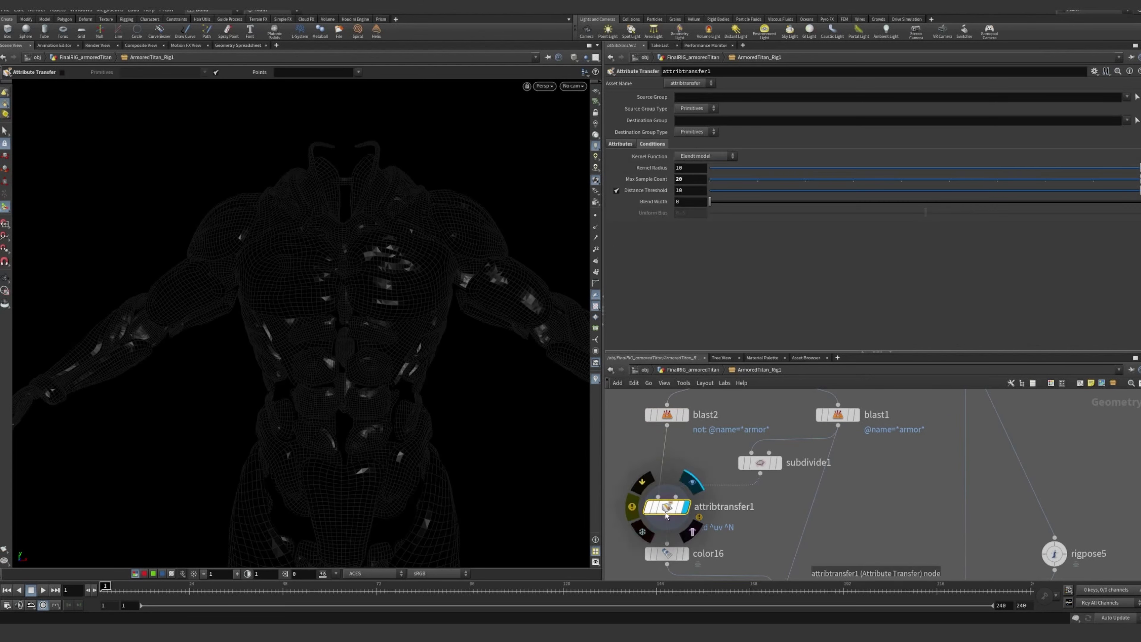
{"action": "mouse_move", "coordinate": [678, 512]}
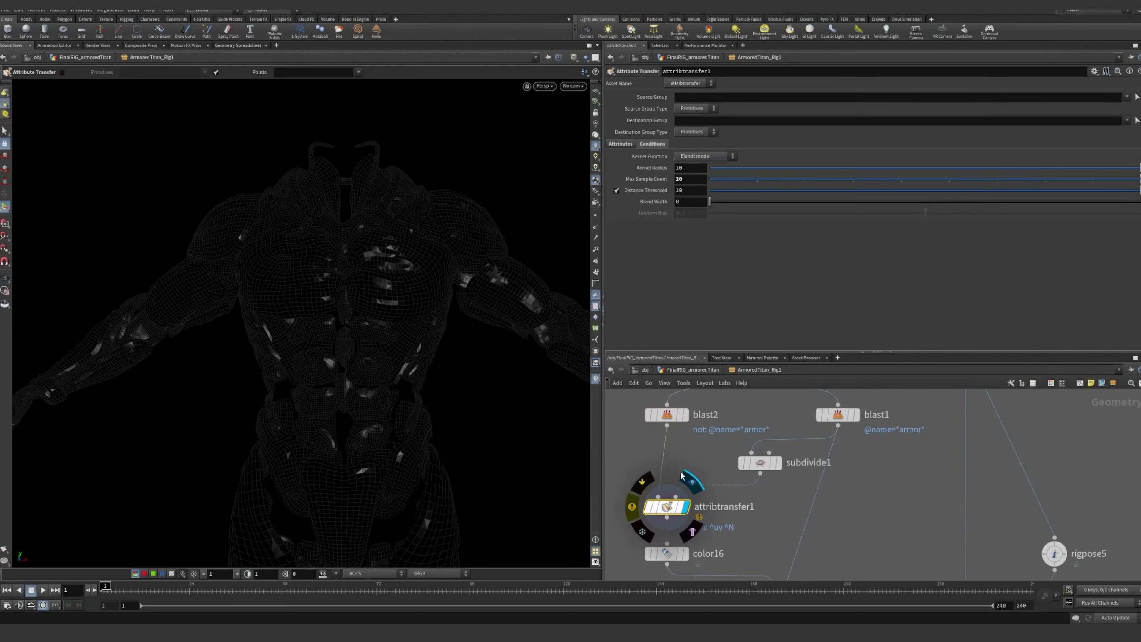
Show which attributes attribtransfer1 transfers and check its vertex attribute list
{"action": "left_click", "coordinate": [622, 144]}
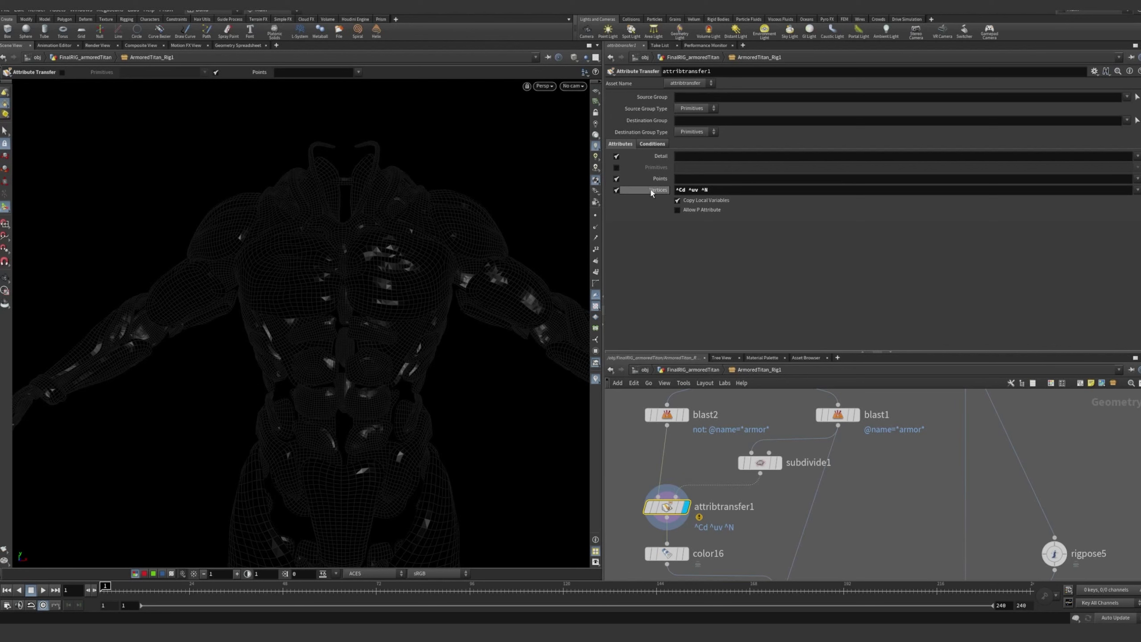
{"action": "middle_click_drag", "start_coordinate": [686, 473], "coordinate": [708, 449]}
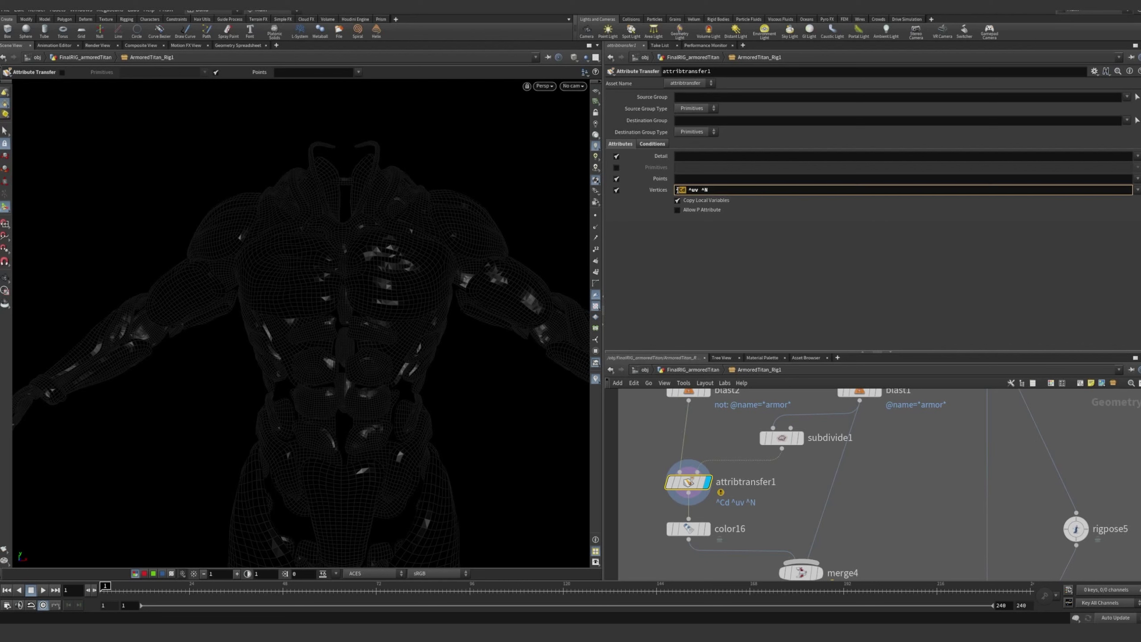
{"action": "left_click", "coordinate": [750, 449]}
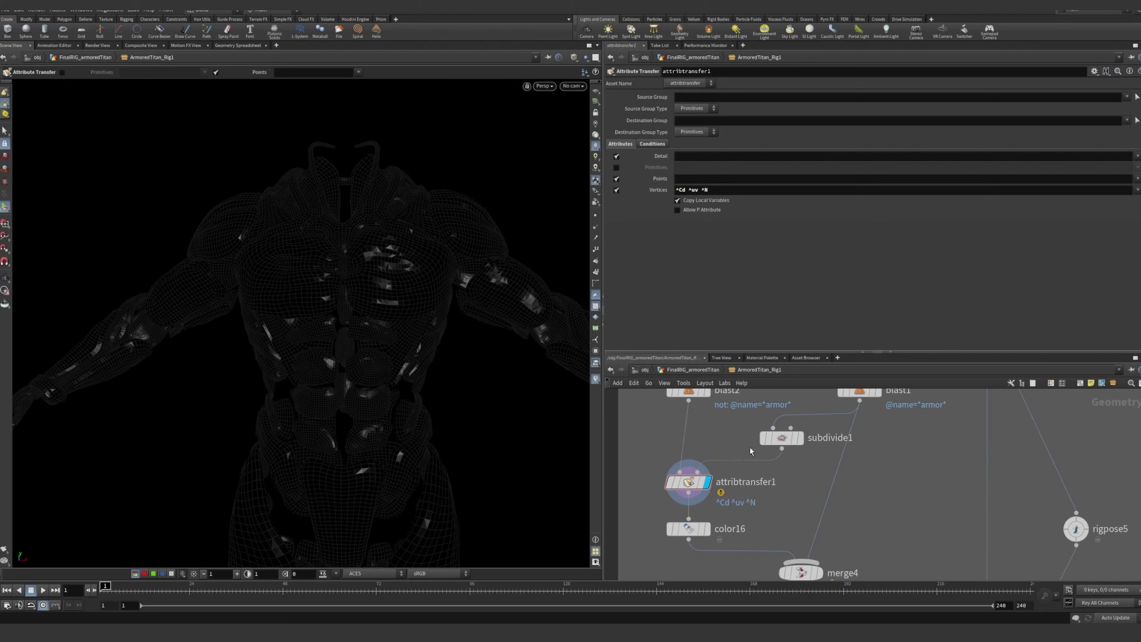
Display the color16 node's output with its vertex color parameters
{"action": "middle_click_drag", "start_coordinate": [788, 482], "coordinate": [784, 416]}
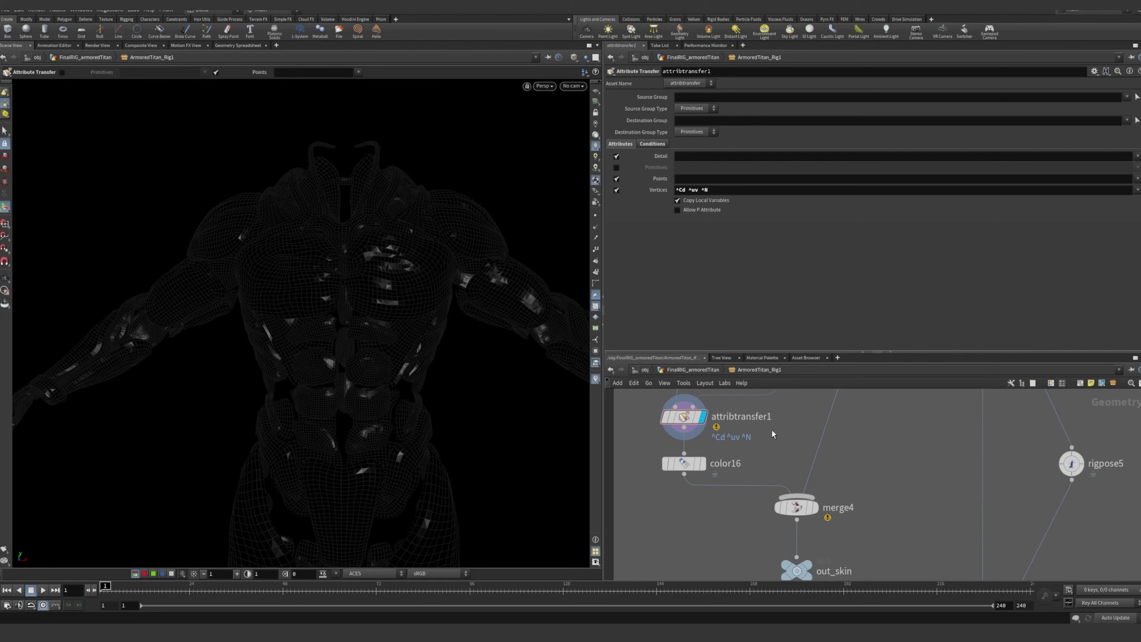
{"action": "scroll", "coordinate": [705, 457], "scroll_direction": "up", "scroll_amount": 2}
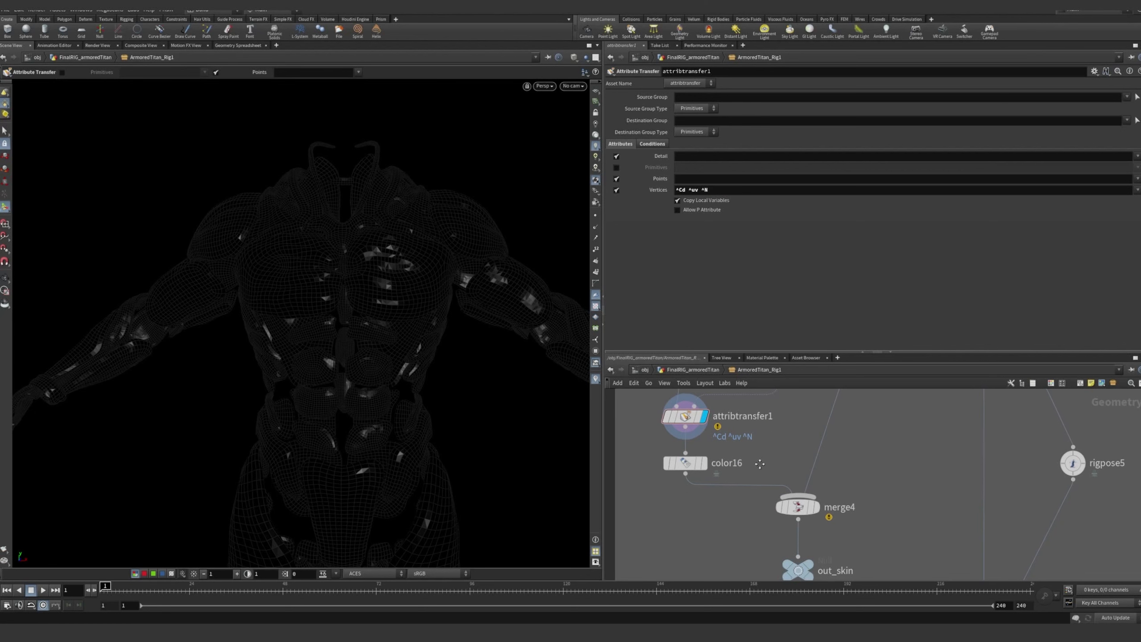
{"action": "left_click", "coordinate": [689, 465]}
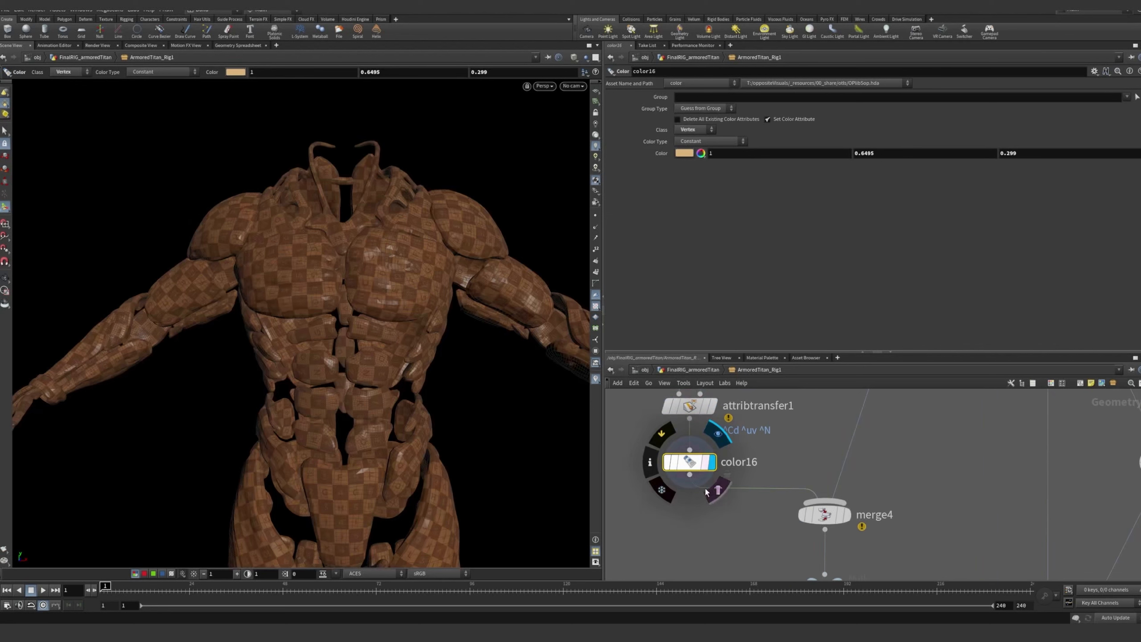
{"action": "left_click", "coordinate": [726, 523]}
Display the merge4 node's output of combined armor and body, and show its list of inputs
{"action": "scroll", "coordinate": [746, 519], "scroll_direction": "down", "scroll_amount": 3}
{"action": "middle_click_drag", "start_coordinate": [759, 524], "coordinate": [732, 462]}
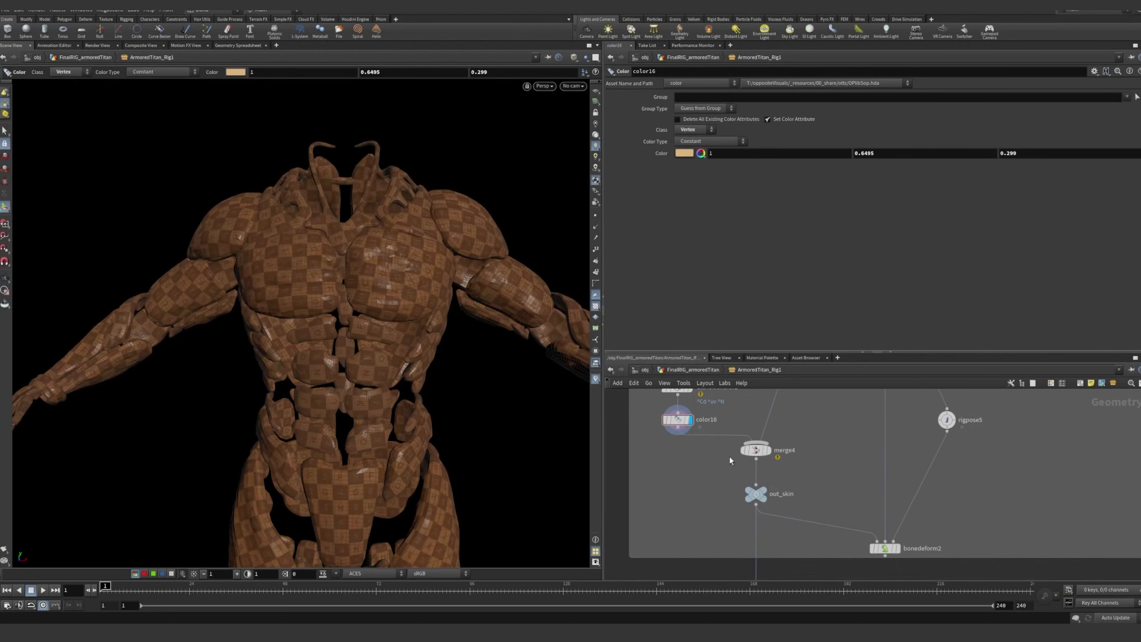
{"action": "scroll", "coordinate": [731, 462], "scroll_direction": "up", "scroll_amount": 1}
{"action": "left_click", "coordinate": [774, 450]}
{"action": "scroll", "coordinate": [863, 429], "scroll_direction": "down", "scroll_amount": 4}
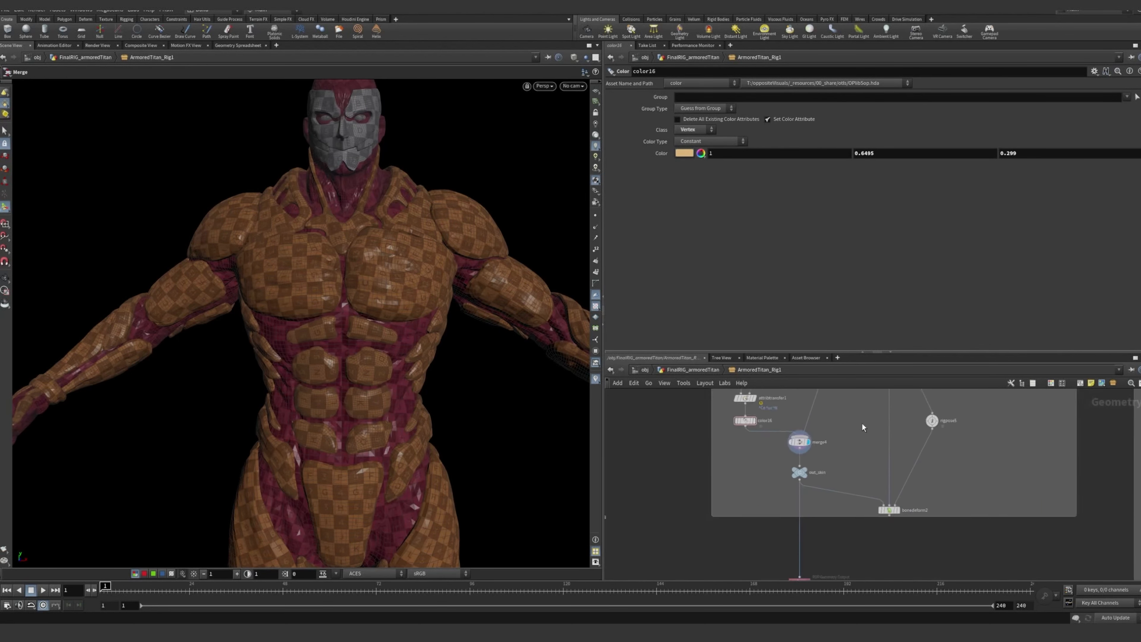
{"action": "middle_click_drag", "start_coordinate": [848, 415], "coordinate": [823, 478]}
{"action": "scroll", "coordinate": [793, 512], "scroll_direction": "up", "scroll_amount": 5}
{"action": "left_click", "coordinate": [765, 490]}
{"action": "middle_click_drag", "start_coordinate": [867, 443], "coordinate": [857, 482]}
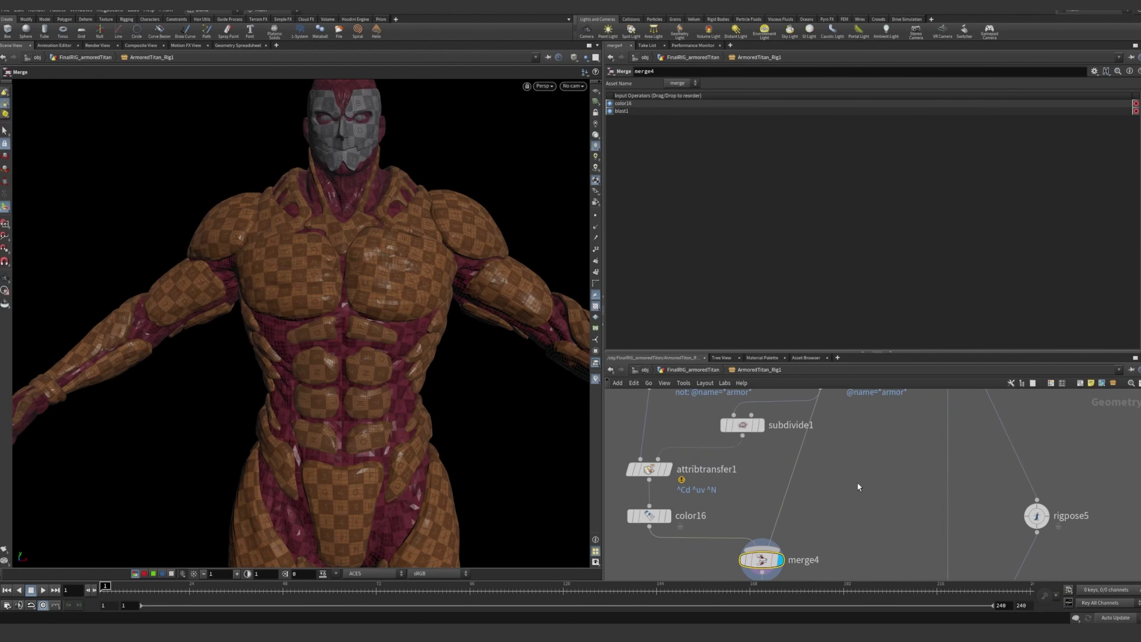
Display the blast1 node's output again with its parameters
{"action": "scroll", "coordinate": [857, 482], "scroll_direction": "down", "scroll_amount": 3}
{"action": "middle_click_drag", "start_coordinate": [834, 427], "coordinate": [824, 453]}
{"action": "left_click", "coordinate": [812, 454]}
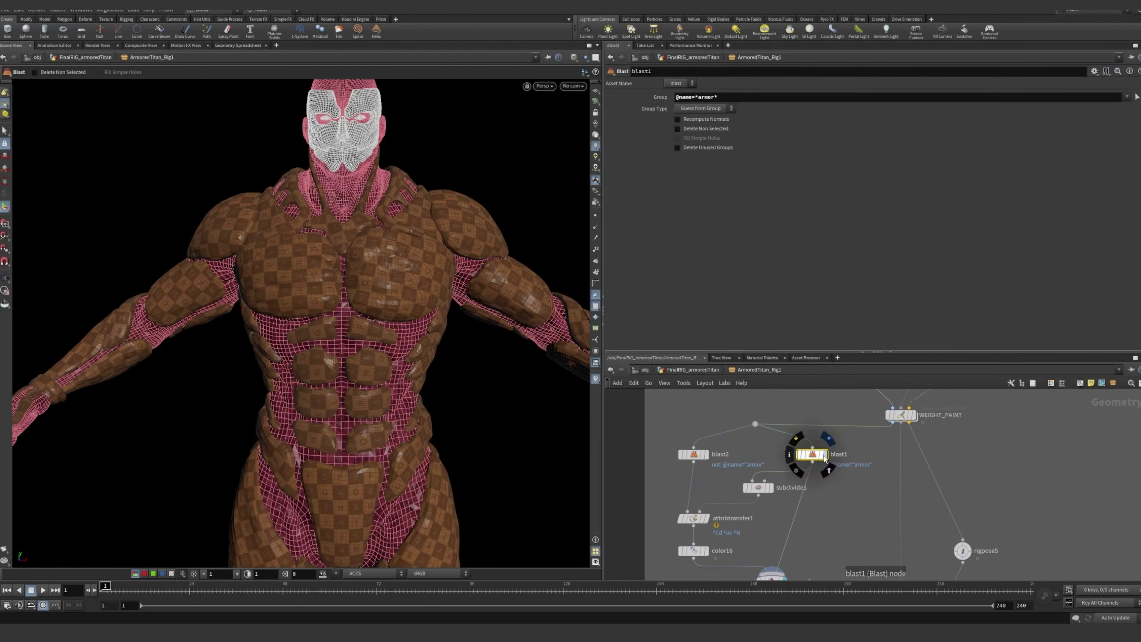
{"action": "left_click", "coordinate": [826, 455]}
Select the WEIGHT_PAINT node feeding the blast nodes to show its capture painting parameters
{"action": "middle_click_drag", "start_coordinate": [890, 451], "coordinate": [832, 522]}
{"action": "scroll", "coordinate": [845, 488], "scroll_direction": "up", "scroll_amount": 3}
{"action": "left_click", "coordinate": [822, 486]}
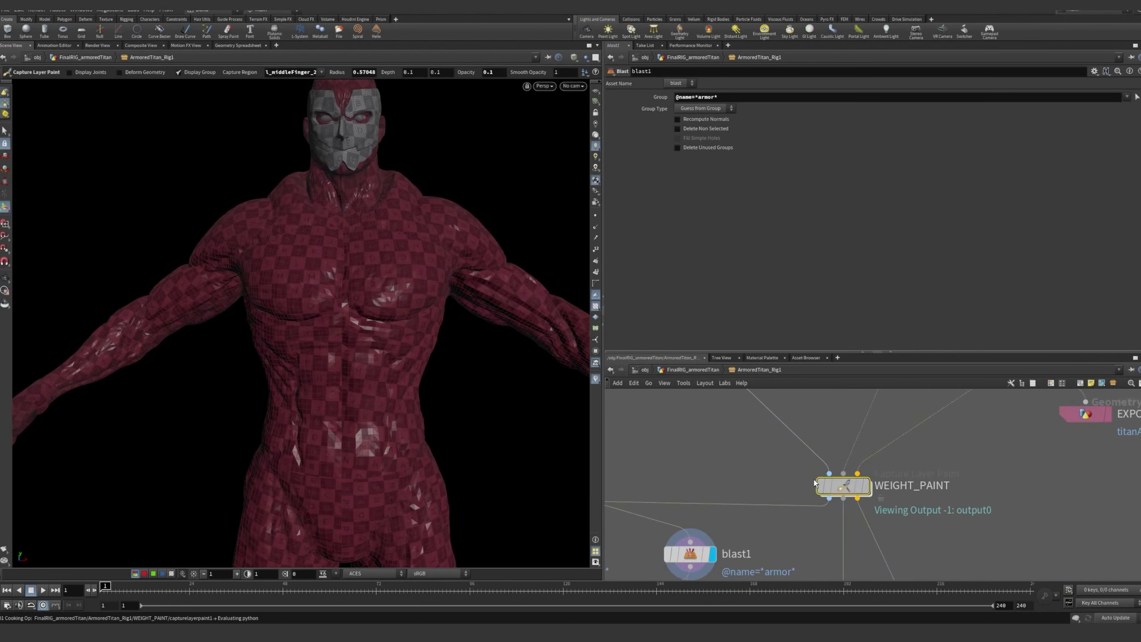
{"action": "scroll", "coordinate": [739, 489], "scroll_direction": "down", "scroll_amount": 3}
{"action": "scroll", "coordinate": [711, 461], "scroll_direction": "up", "scroll_amount": 3}
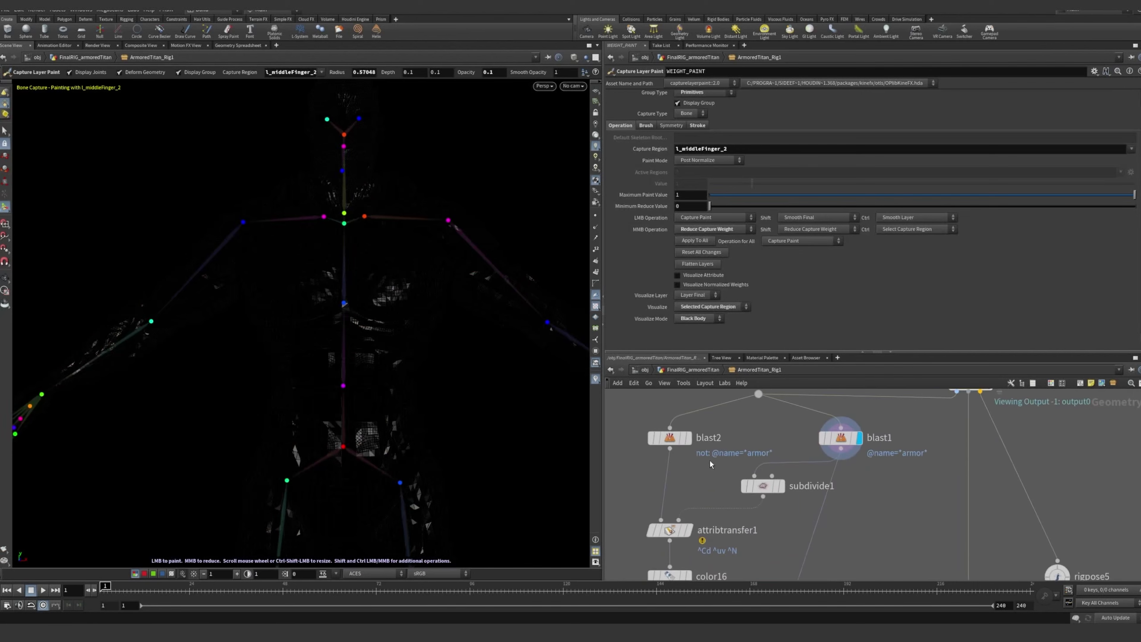
Display the blast2 armor output again and follow its branch down to merge4
{"action": "left_click", "coordinate": [687, 438]}
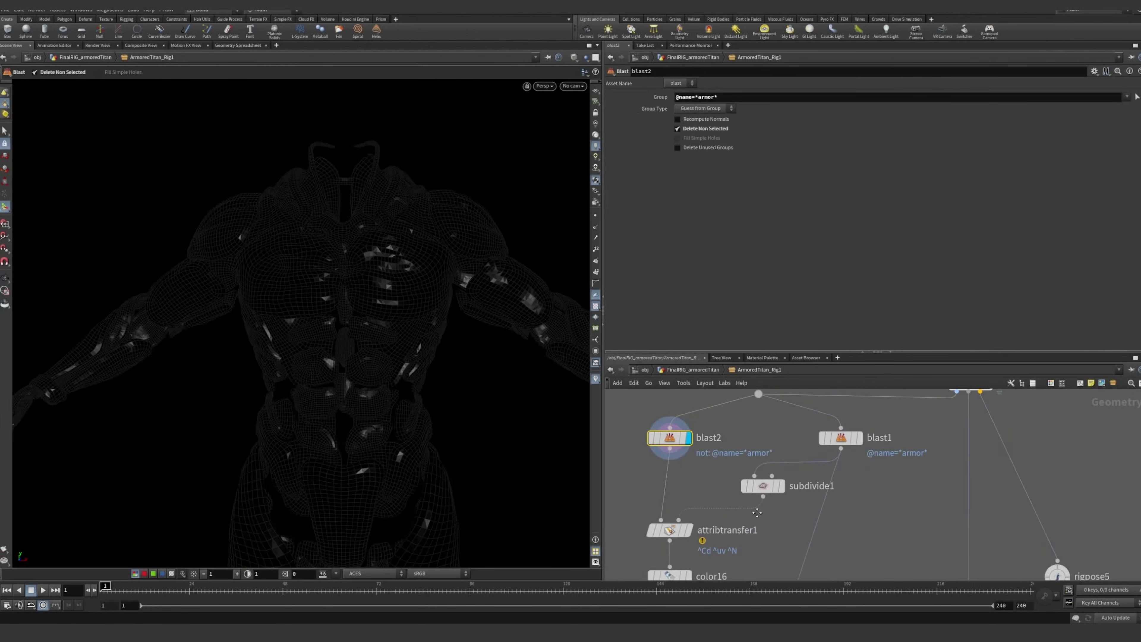
{"action": "middle_click_drag", "start_coordinate": [757, 512], "coordinate": [739, 425]}
{"action": "middle_click_drag", "start_coordinate": [721, 488], "coordinate": [781, 519]}
{"action": "scroll", "coordinate": [808, 517], "scroll_direction": "down", "scroll_amount": 2}
{"action": "middle_click_drag", "start_coordinate": [861, 515], "coordinate": [809, 427]}
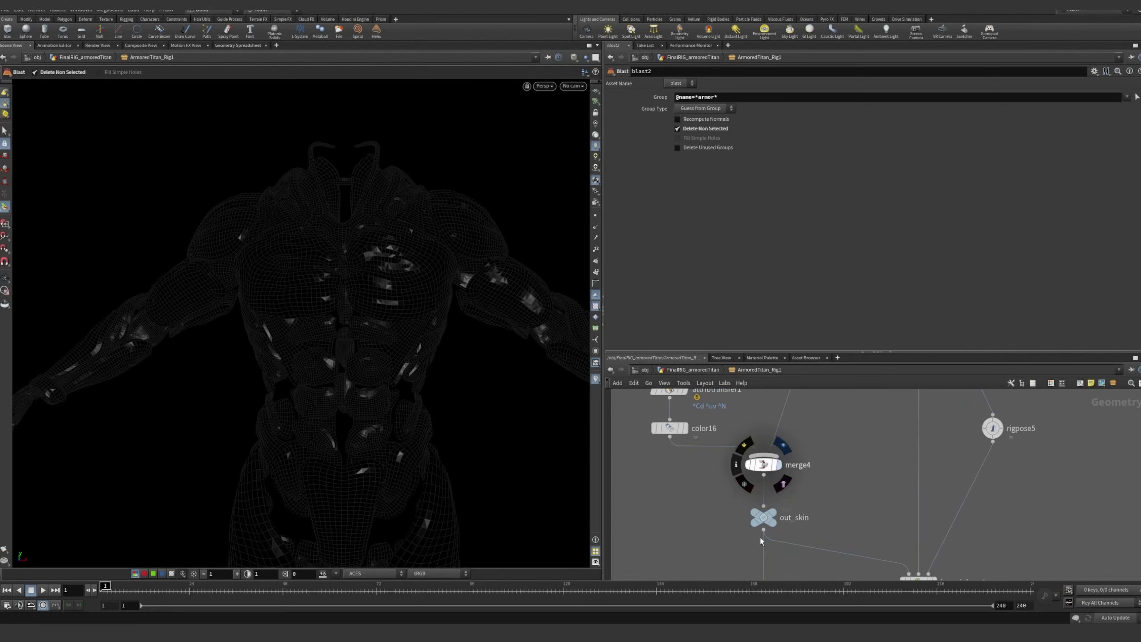
Display the combined geometry at out_skin and show the parameters of the EXPORT_RIG_GEO node
{"action": "middle_click_drag", "start_coordinate": [830, 532], "coordinate": [802, 436]}
{"action": "scroll", "coordinate": [836, 454], "scroll_direction": "down", "scroll_amount": 2}
{"action": "scroll", "coordinate": [804, 439], "scroll_direction": "up", "scroll_amount": 1}
{"action": "middle_click_drag", "start_coordinate": [819, 497], "coordinate": [793, 416]}
{"action": "scroll", "coordinate": [756, 490], "scroll_direction": "up", "scroll_amount": 3}
{"action": "left_click", "coordinate": [746, 485]}
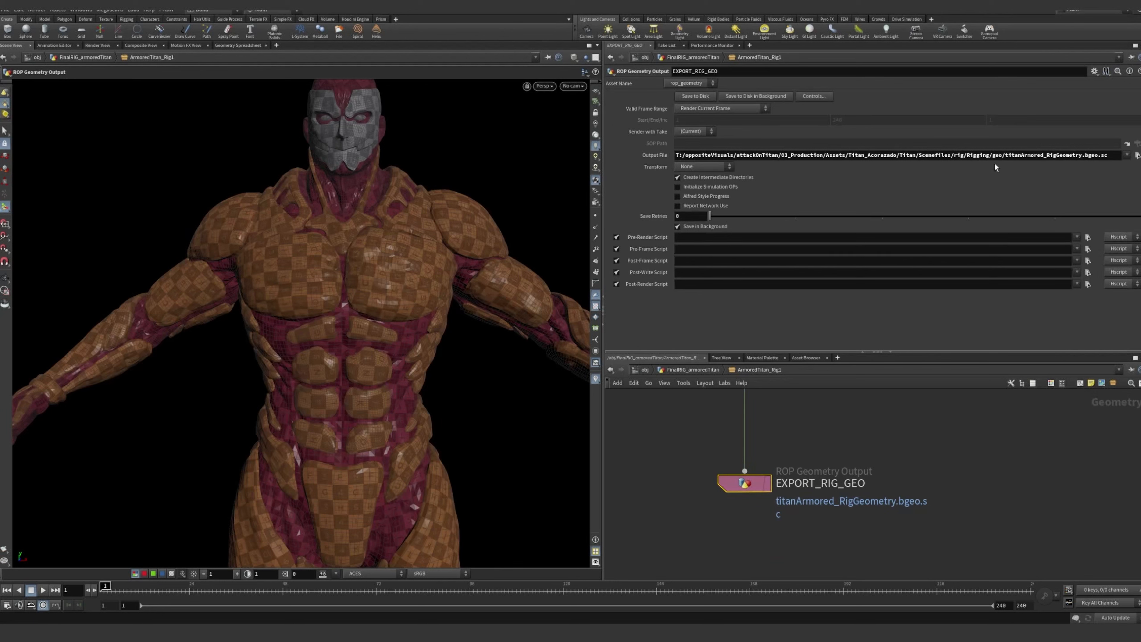
Check the titanArmored_RigGeometry file name in the export node's output path and its place in the network
{"action": "left_click_drag", "start_coordinate": [998, 155], "coordinate": [1083, 157]}
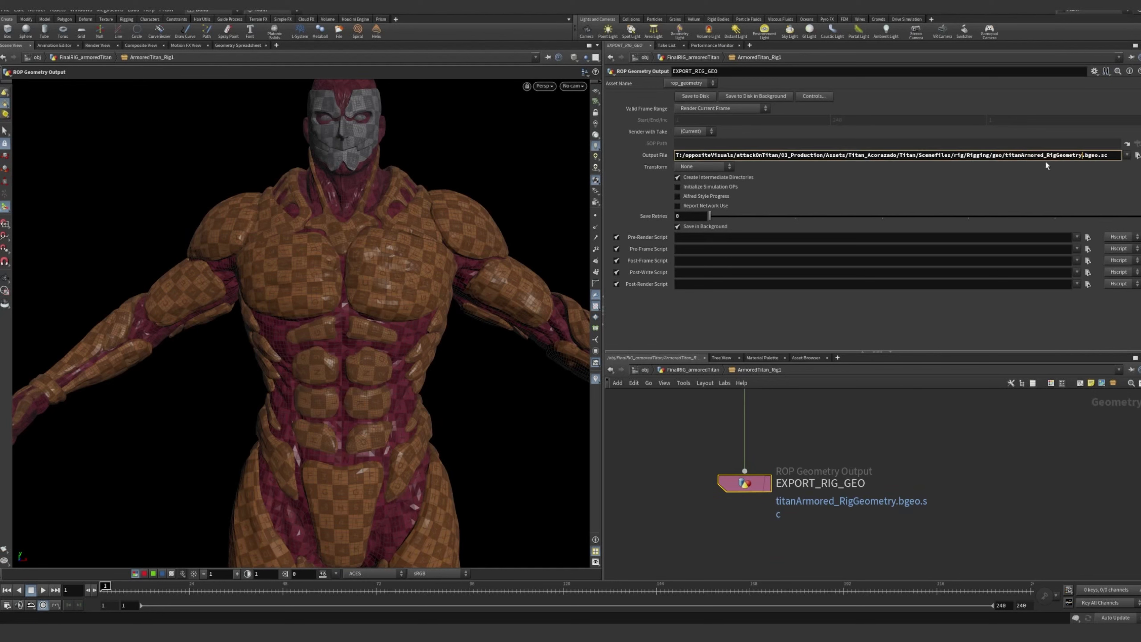
{"action": "left_click_drag", "start_coordinate": [1006, 156], "coordinate": [1073, 156]}
{"action": "left_click", "coordinate": [1082, 156]}
{"action": "scroll", "coordinate": [953, 462], "scroll_direction": "down", "scroll_amount": 5}
{"action": "left_click", "coordinate": [949, 462]}
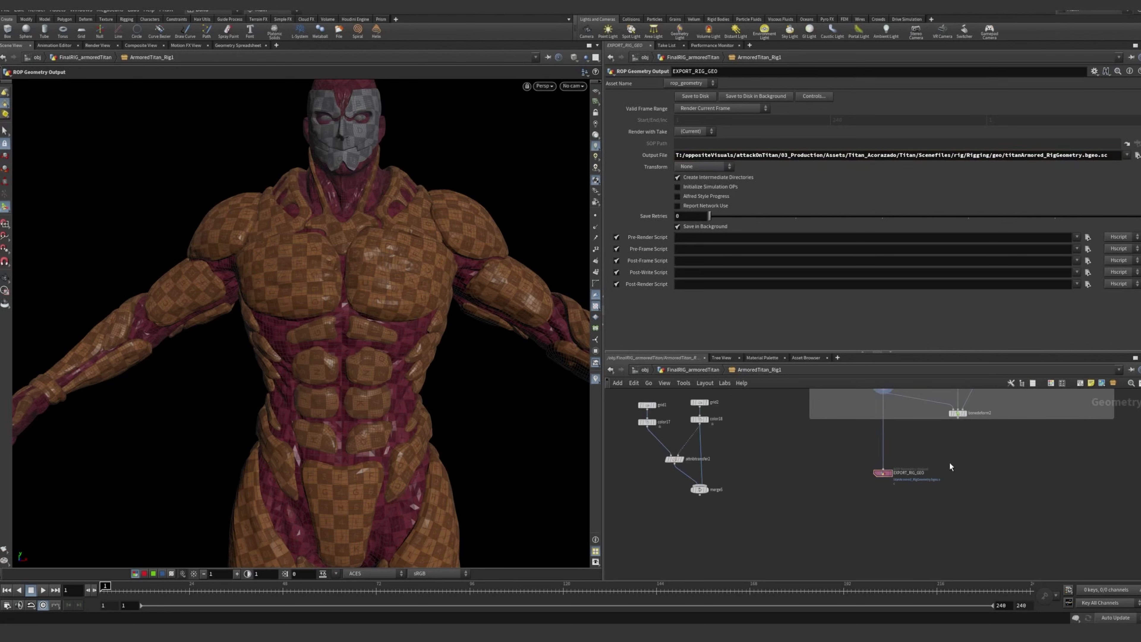
{"action": "middle_click_drag", "start_coordinate": [995, 452], "coordinate": [933, 469]}
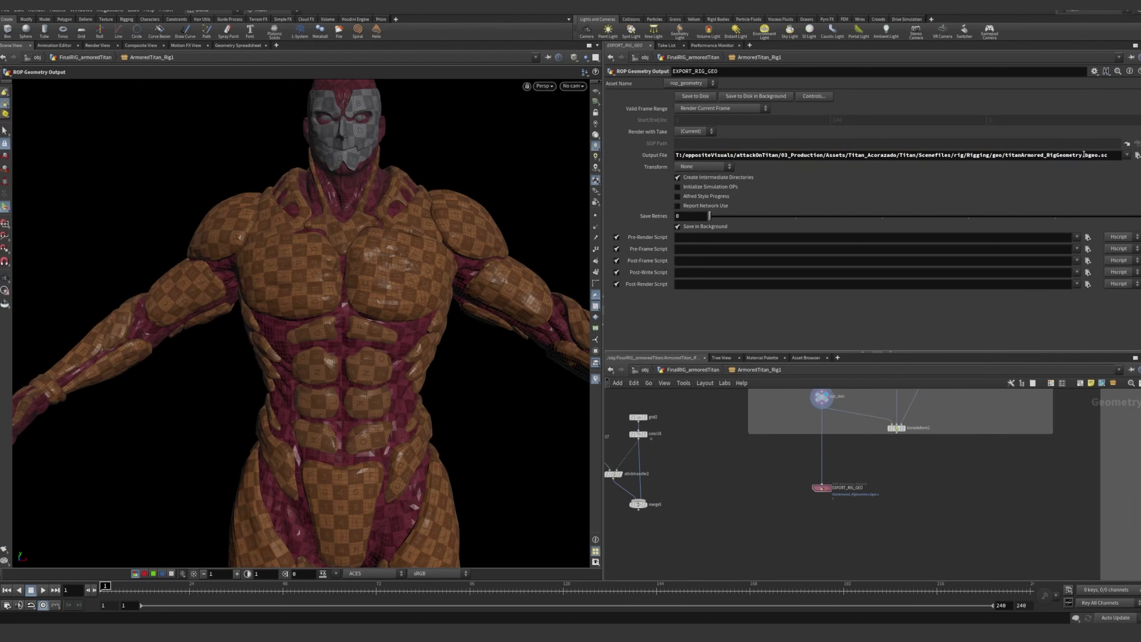
Inspect the .bgeo.sc extension in the EXPORT_RIG_GEO output path and the node's position below bonedeform2
{"action": "left_click_drag", "start_coordinate": [1095, 154], "coordinate": [1106, 154]}
{"action": "left_click", "coordinate": [1105, 154]}
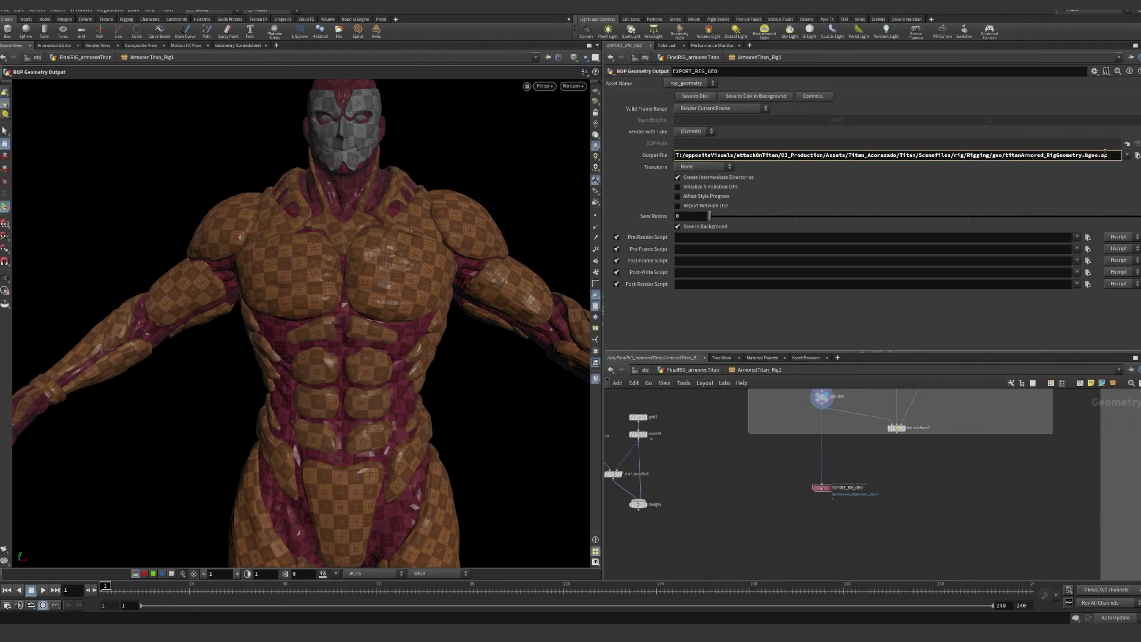
{"action": "key", "text": "Return"}
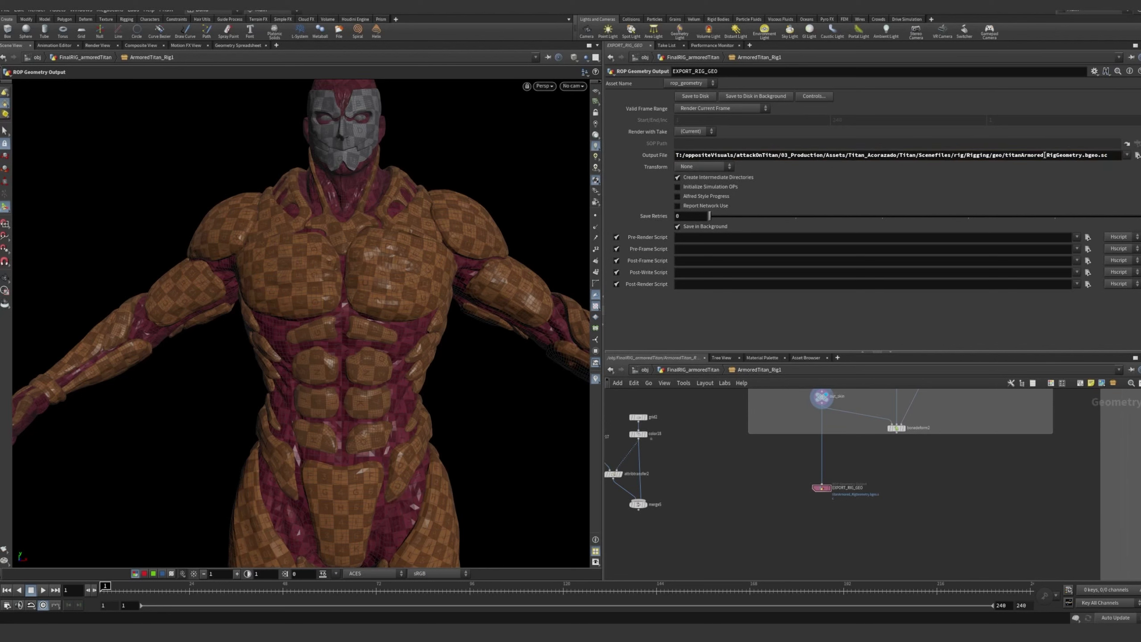
{"action": "scroll", "coordinate": [952, 456], "scroll_direction": "down", "scroll_amount": 3}
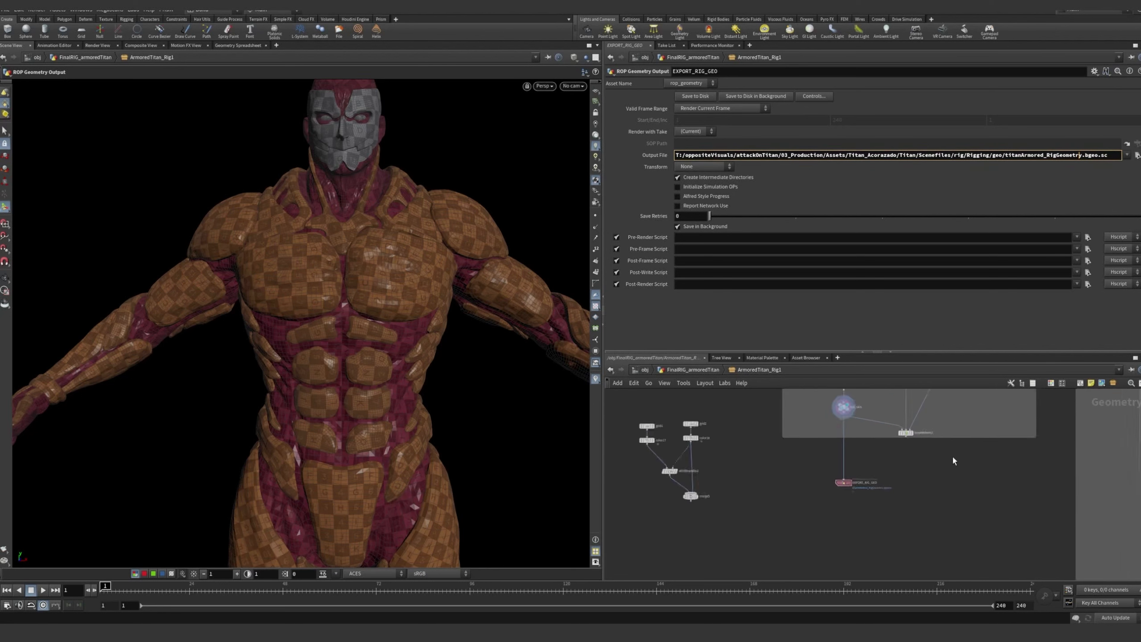
{"action": "middle_click_drag", "start_coordinate": [956, 459], "coordinate": [834, 401]}
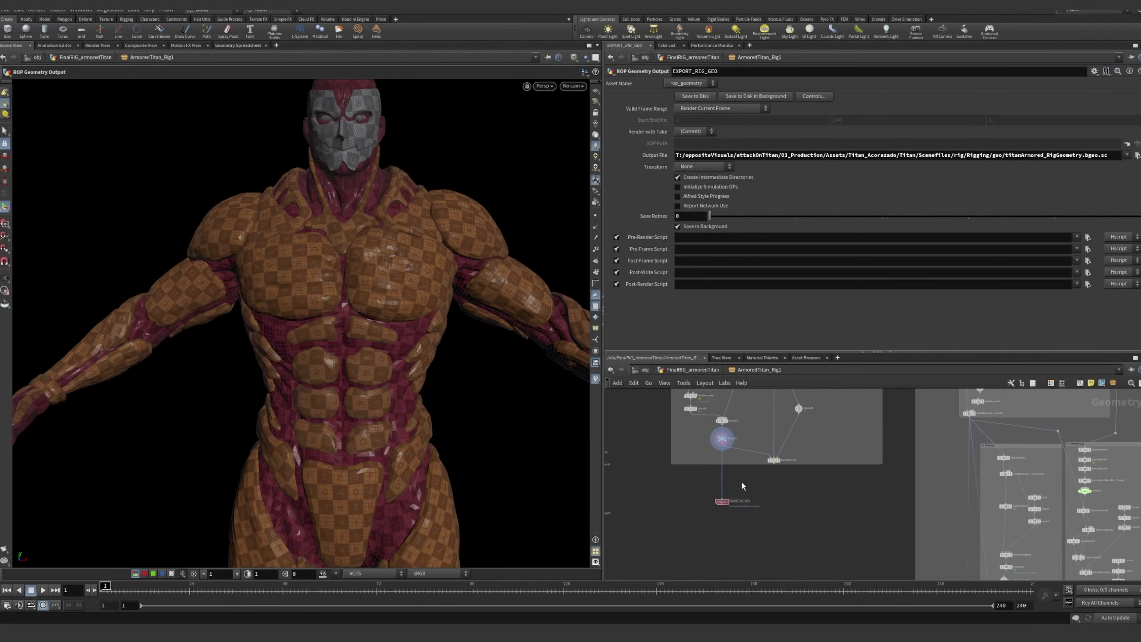
{"action": "scroll", "coordinate": [733, 485], "scroll_direction": "up", "scroll_amount": 4}
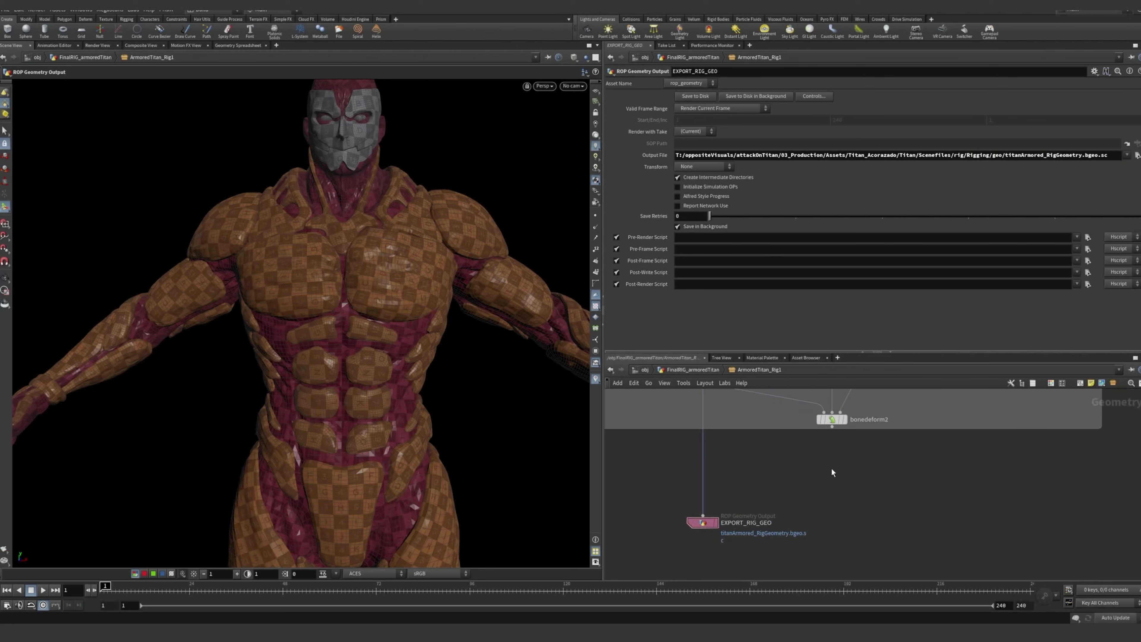
Select the EXPORT_RIG_SKELETON node to show its output file parameters
{"action": "scroll", "coordinate": [867, 457], "scroll_direction": "down", "scroll_amount": 3}
{"action": "middle_click_drag", "start_coordinate": [901, 421], "coordinate": [797, 507]}
{"action": "middle_click_drag", "start_coordinate": [858, 431], "coordinate": [869, 514]}
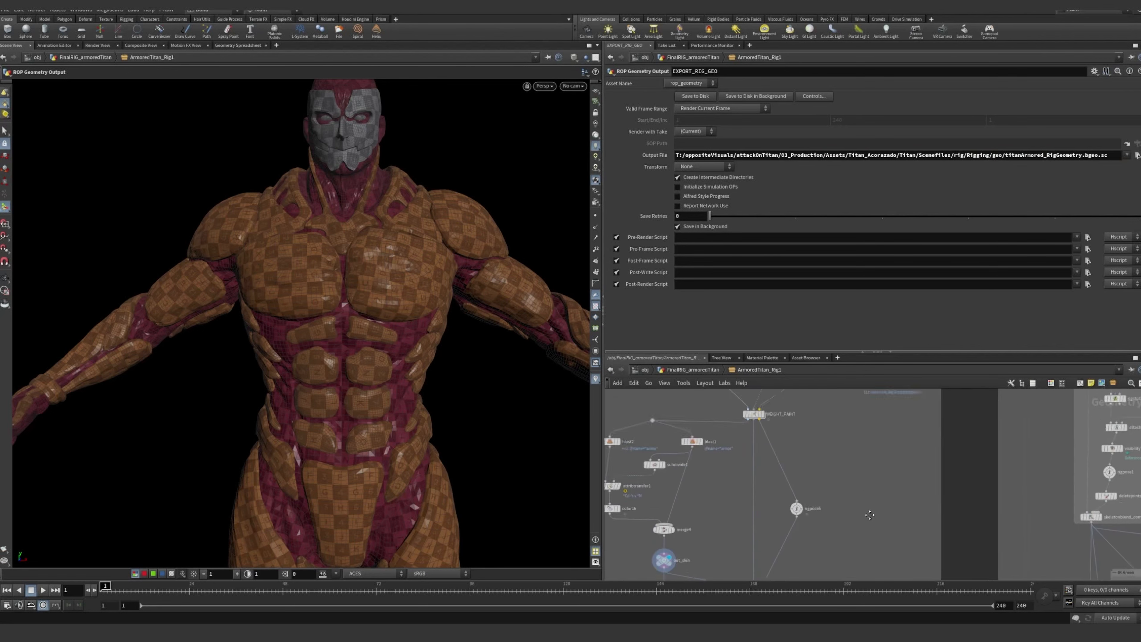
{"action": "scroll", "coordinate": [869, 515], "scroll_direction": "down", "scroll_amount": 3}
{"action": "middle_click_drag", "start_coordinate": [878, 472], "coordinate": [877, 437]}
{"action": "left_click", "coordinate": [841, 498]}
Select all nodes of the large rig controls block beside the skinning network and clear the selection
{"action": "scroll", "coordinate": [932, 434], "scroll_direction": "down", "scroll_amount": 5}
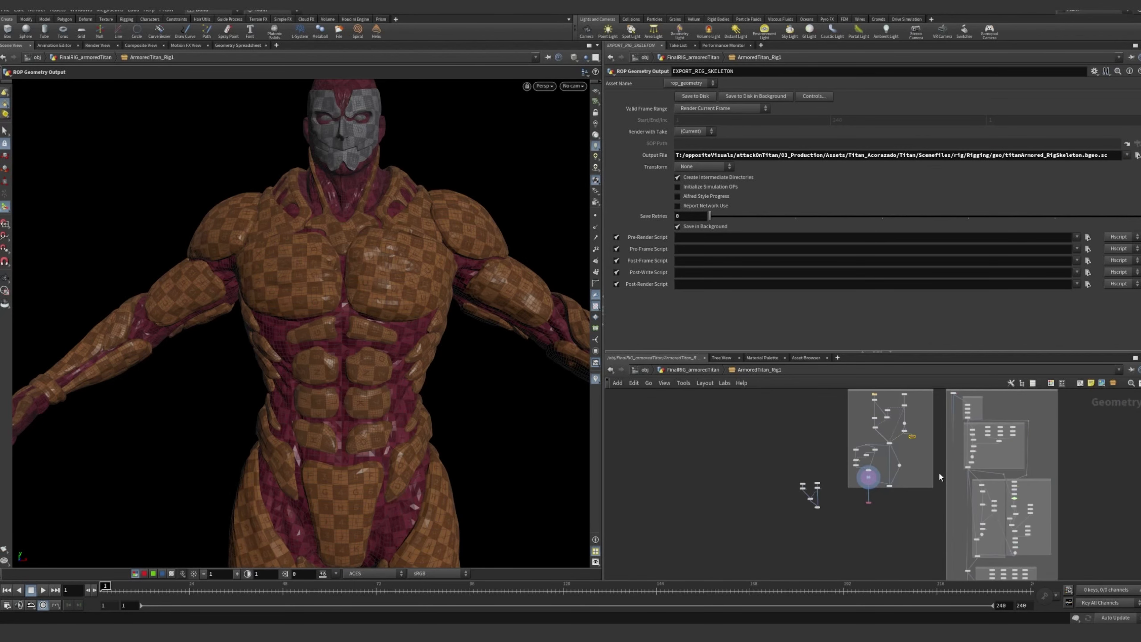
{"action": "middle_click_drag", "start_coordinate": [939, 472], "coordinate": [825, 489]}
{"action": "scroll", "coordinate": [826, 489], "scroll_direction": "down", "scroll_amount": 5}
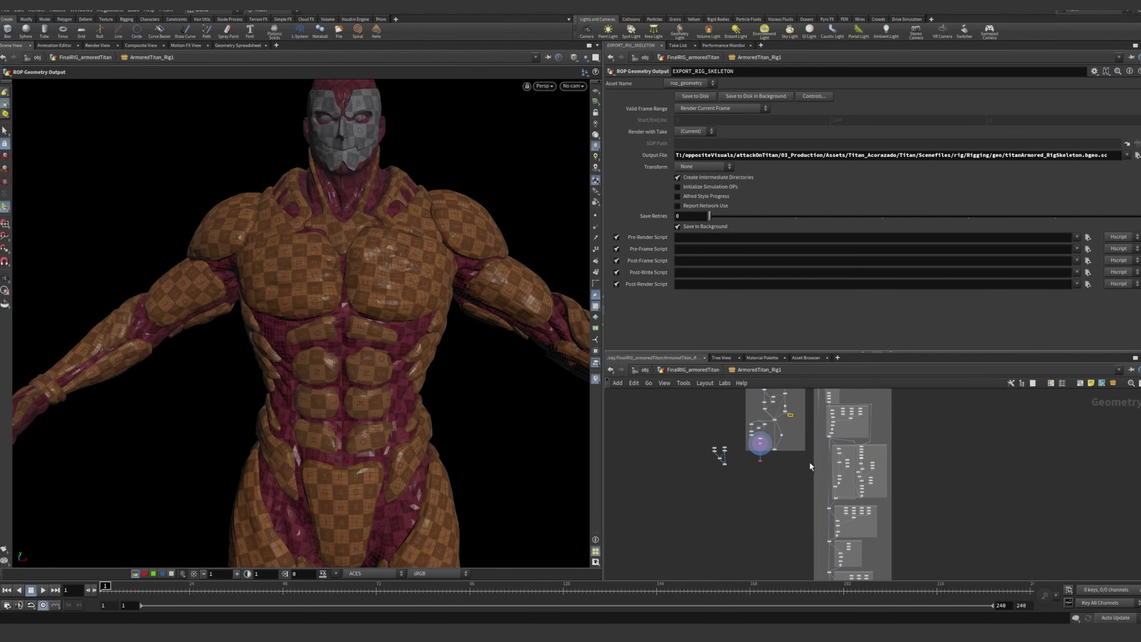
{"action": "left_click_drag", "start_coordinate": [882, 408], "coordinate": [808, 580]}
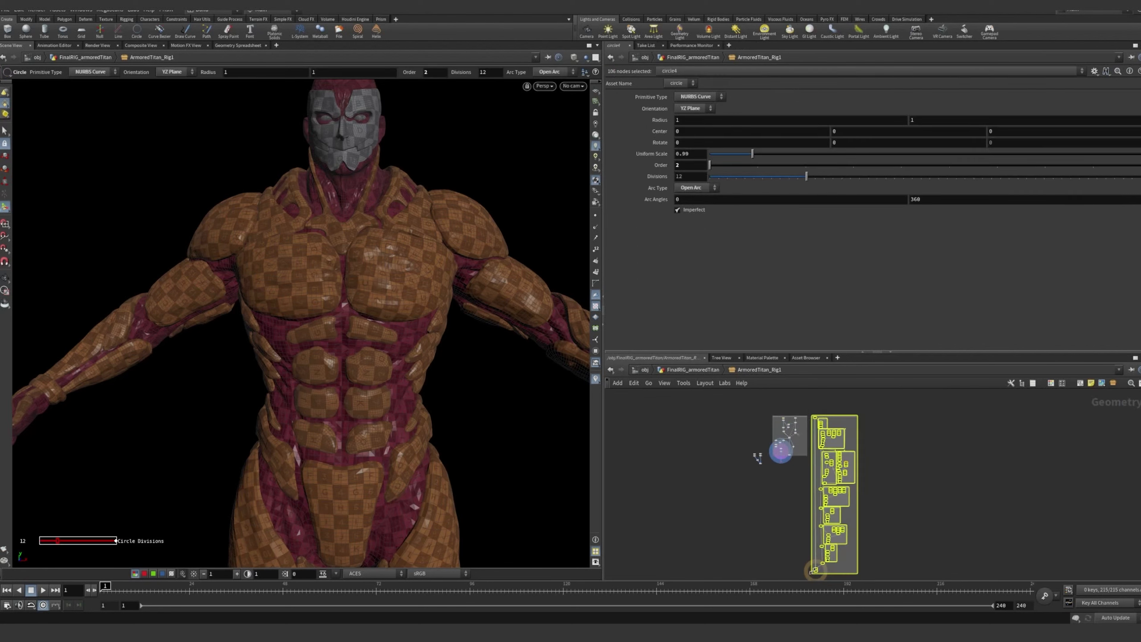
{"action": "left_click", "coordinate": [928, 481]}
{"action": "middle_click_drag", "start_coordinate": [917, 464], "coordinate": [927, 521]}
{"action": "scroll", "coordinate": [853, 500], "scroll_direction": "up", "scroll_amount": 8}
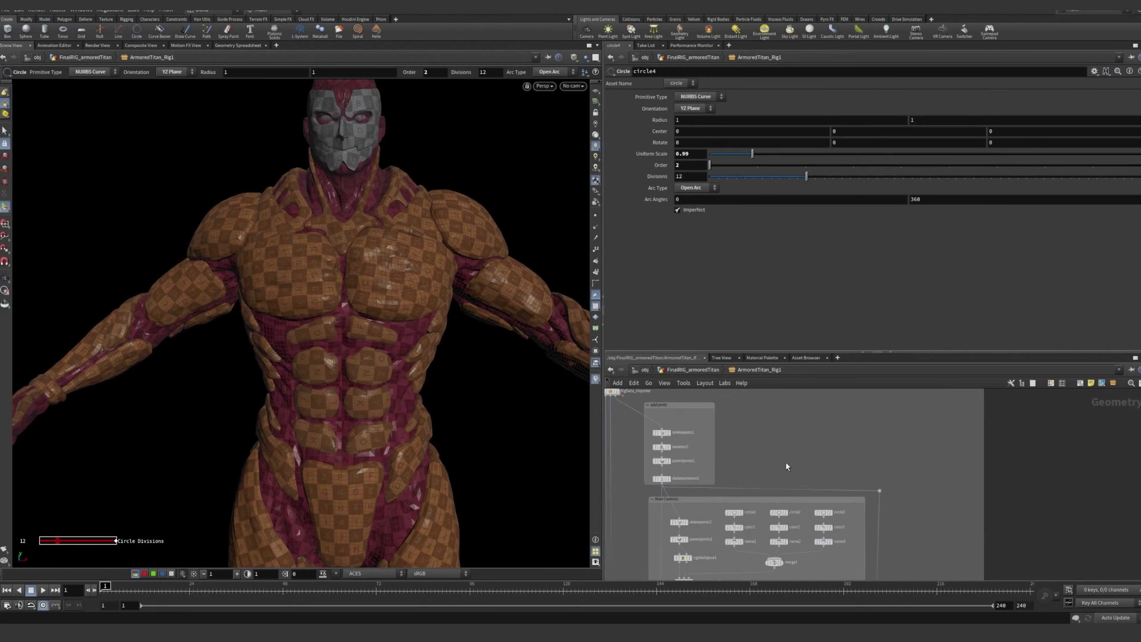
Examine the EXPORT_RIG_SKELETON branch and the WEIGHT_PAINT node in the skinning network again
{"action": "mouse_move", "coordinate": [792, 448]}
{"action": "middle_mouse_down"}
{"action": "mouse_move", "coordinate": [1018, 448]}
{"action": "mouse_move", "coordinate": [1016, 459]}
{"action": "mouse_move", "coordinate": [928, 429]}
{"action": "middle_mouse_up"}
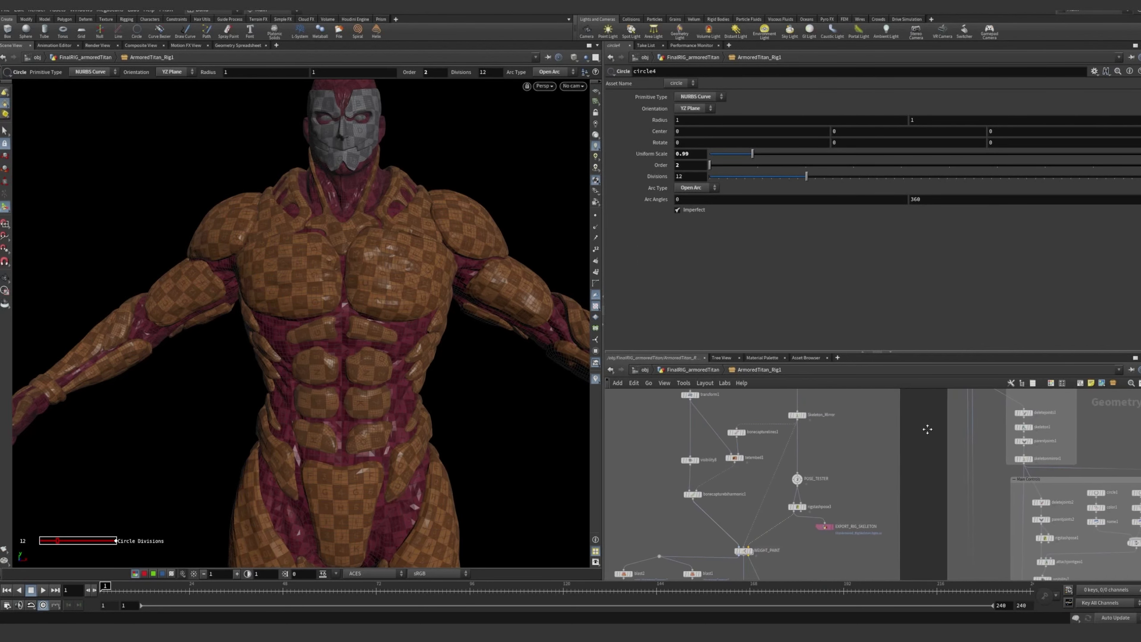
{"action": "scroll", "coordinate": [773, 497], "scroll_direction": "up", "scroll_amount": 5}
{"action": "scroll", "coordinate": [773, 499], "scroll_direction": "up", "scroll_amount": 4}
{"action": "middle_click_drag", "start_coordinate": [782, 524], "coordinate": [871, 430]}
{"action": "scroll", "coordinate": [868, 439], "scroll_direction": "down", "scroll_amount": 5}
{"action": "scroll", "coordinate": [828, 489], "scroll_direction": "up", "scroll_amount": 7}
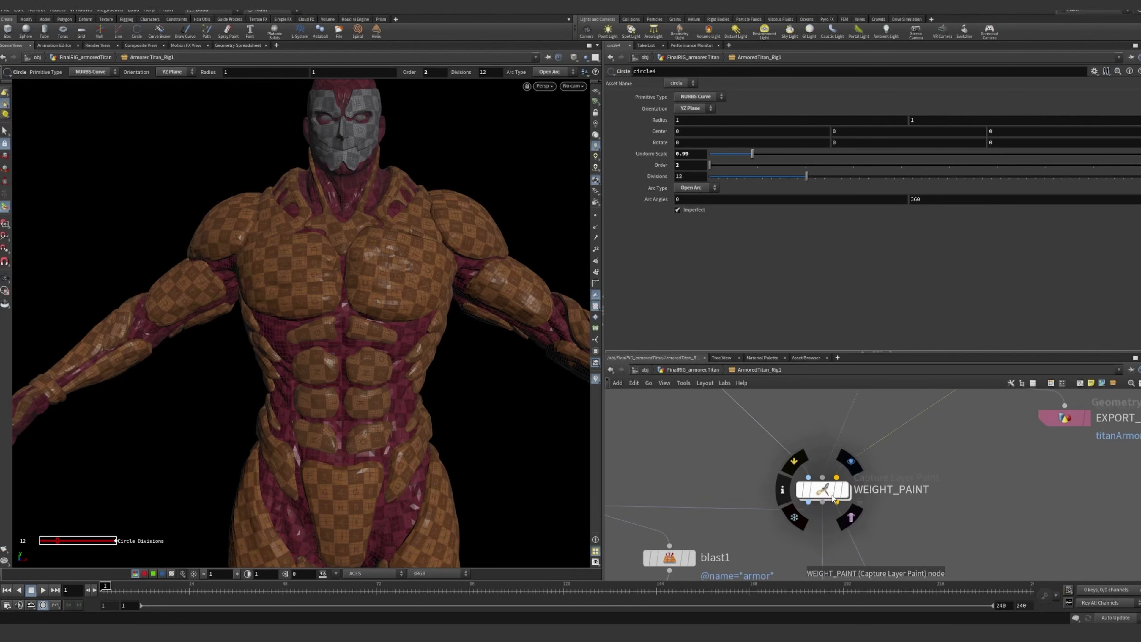
Display the output of the bonedeform2 node and show its parameters
{"action": "scroll", "coordinate": [921, 488], "scroll_direction": "down", "scroll_amount": 5}
{"action": "middle_click_drag", "start_coordinate": [946, 504], "coordinate": [930, 387]}
{"action": "middle_click_drag", "start_coordinate": [900, 567], "coordinate": [860, 440]}
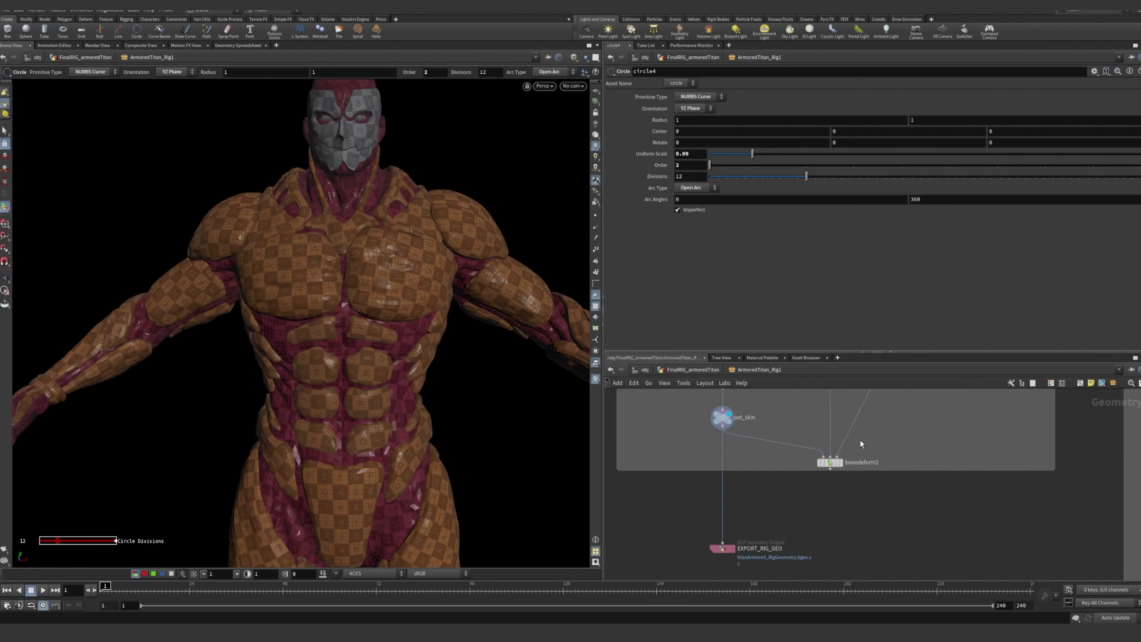
{"action": "left_click", "coordinate": [840, 463]}
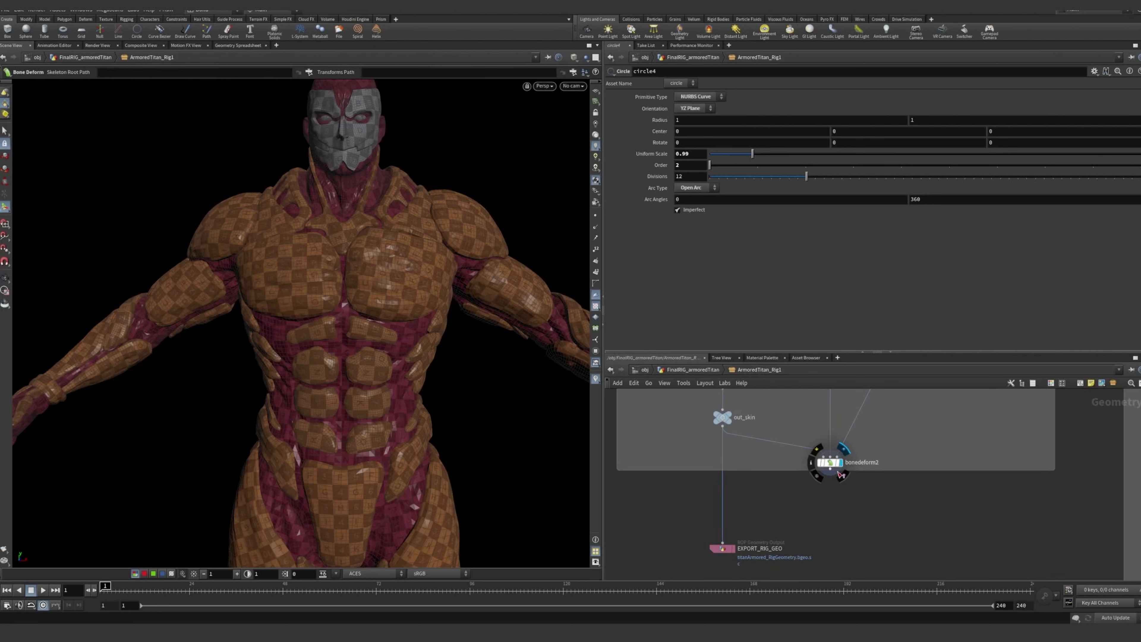
{"action": "left_click", "coordinate": [835, 466]}
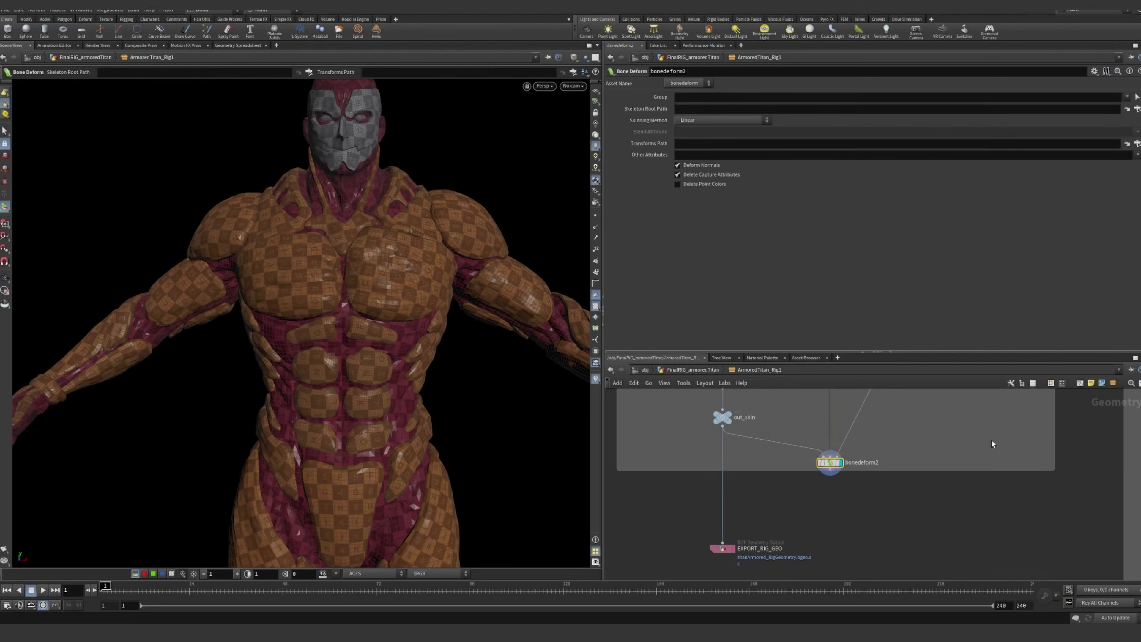
Select the rigpose5 node feeding bonedeform2 and activate its Rig Pose tool in the viewport
{"action": "middle_click_drag", "start_coordinate": [930, 438], "coordinate": [848, 544]}
{"action": "scroll", "coordinate": [859, 485], "scroll_direction": "down", "scroll_amount": 5}
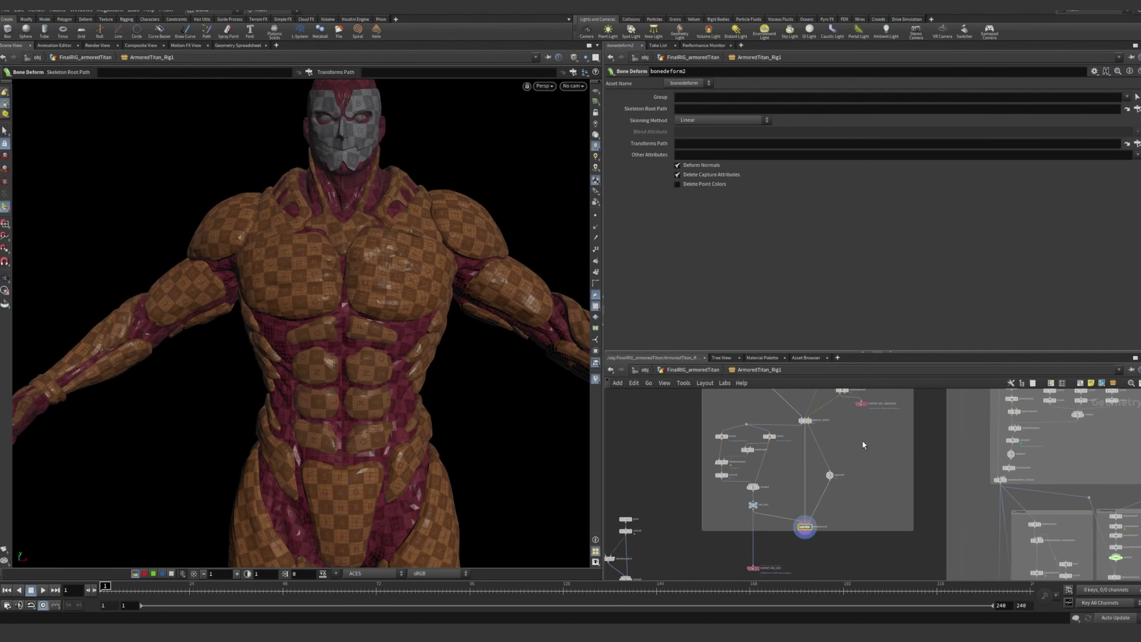
{"action": "middle_click_drag", "start_coordinate": [857, 434], "coordinate": [859, 488]}
{"action": "scroll", "coordinate": [860, 489], "scroll_direction": "up", "scroll_amount": 3}
{"action": "middle_click_drag", "start_coordinate": [851, 530], "coordinate": [858, 516]}
{"action": "scroll", "coordinate": [856, 512], "scroll_direction": "up", "scroll_amount": 4}
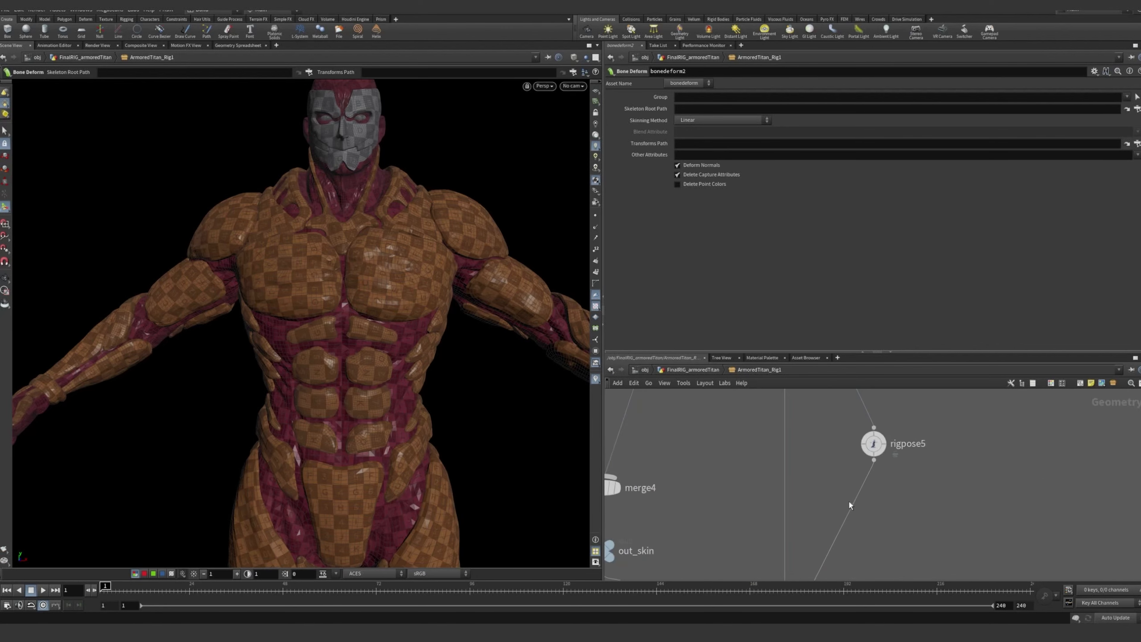
{"action": "left_click", "coordinate": [874, 443]}
{"action": "key", "text": "Return"}
Try posing the l_leg joint and undo the change, framing the whole character from the front
{"action": "left_click_drag", "start_coordinate": [390, 425], "coordinate": [405, 447], "text": "alt"}
{"action": "left_click", "coordinate": [434, 448]}
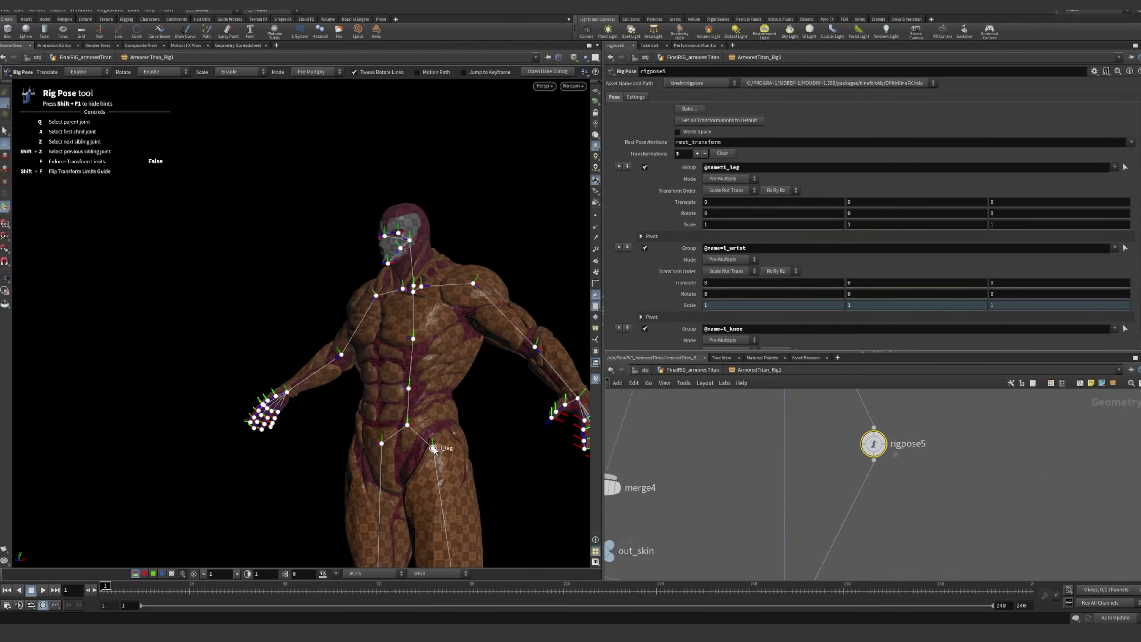
{"action": "middle_click_drag", "start_coordinate": [434, 448], "coordinate": [412, 346], "text": "alt"}
{"action": "left_click_drag", "start_coordinate": [388, 390], "coordinate": [524, 408]}
{"action": "key", "text": "ctrl+z"}
{"action": "left_click", "coordinate": [524, 408]}
{"action": "middle_click_drag", "start_coordinate": [473, 375], "coordinate": [413, 370], "text": "alt"}
{"action": "right_click_drag", "start_coordinate": [413, 370], "coordinate": [285, 320], "text": "alt"}
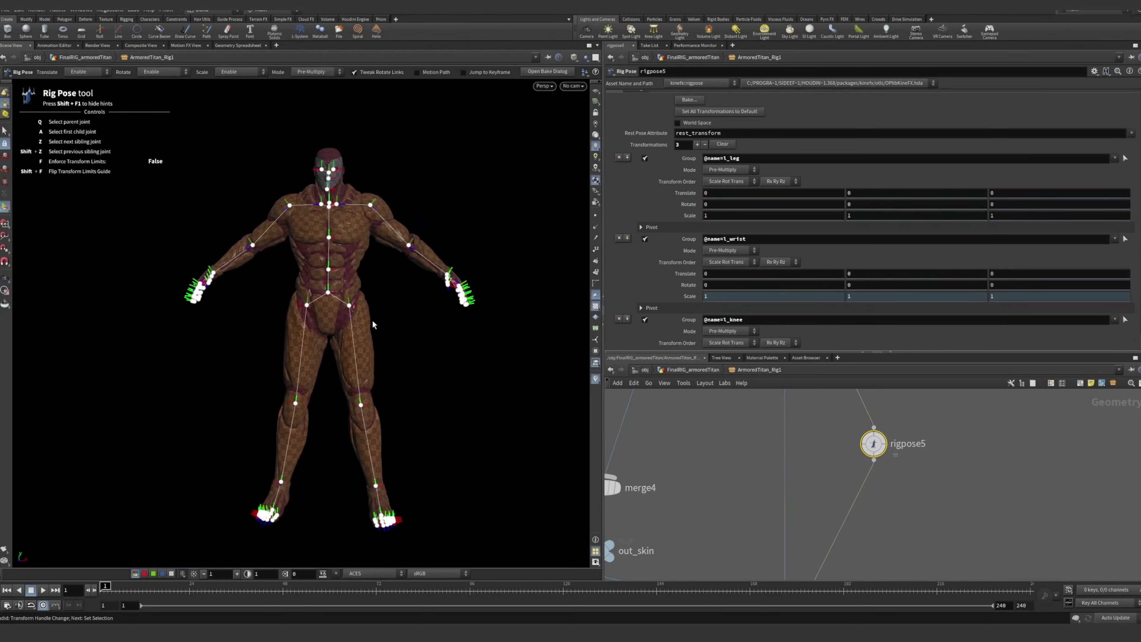
Test the leg deformation by rotating the l_leg joint about -23.5 degrees in X, and undo the rotation
{"action": "left_click", "coordinate": [349, 306]}
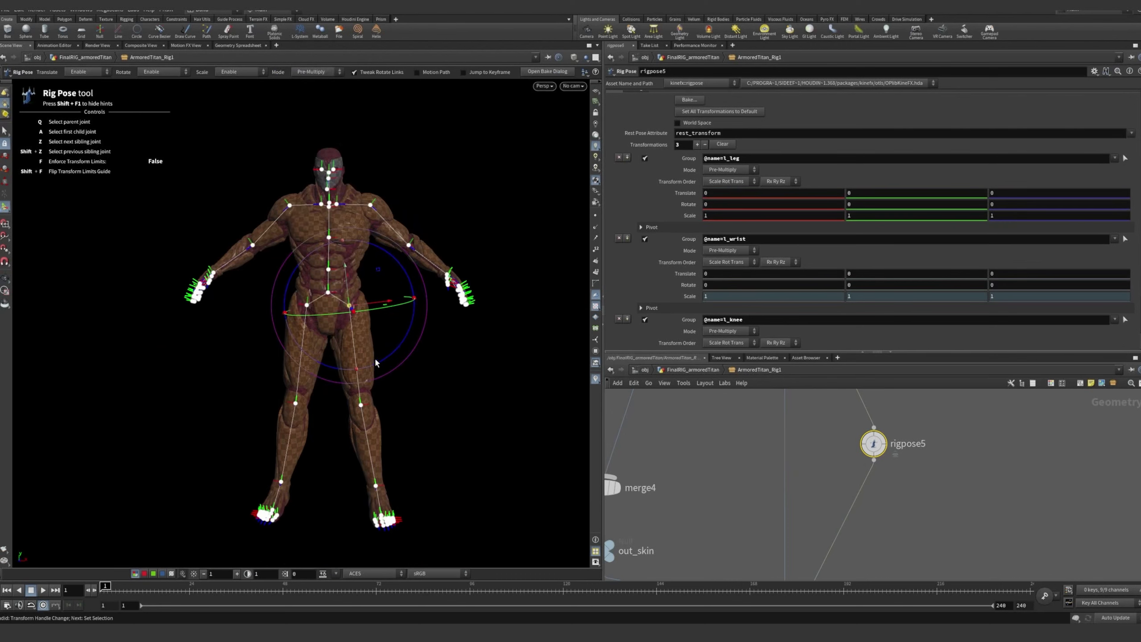
{"action": "left_click_drag", "start_coordinate": [375, 360], "coordinate": [398, 343], "text": "alt"}
{"action": "right_click_drag", "start_coordinate": [398, 343], "coordinate": [489, 334], "text": "alt"}
{"action": "left_click_drag", "start_coordinate": [489, 334], "coordinate": [446, 347], "text": "alt"}
{"action": "left_click", "coordinate": [454, 363]}
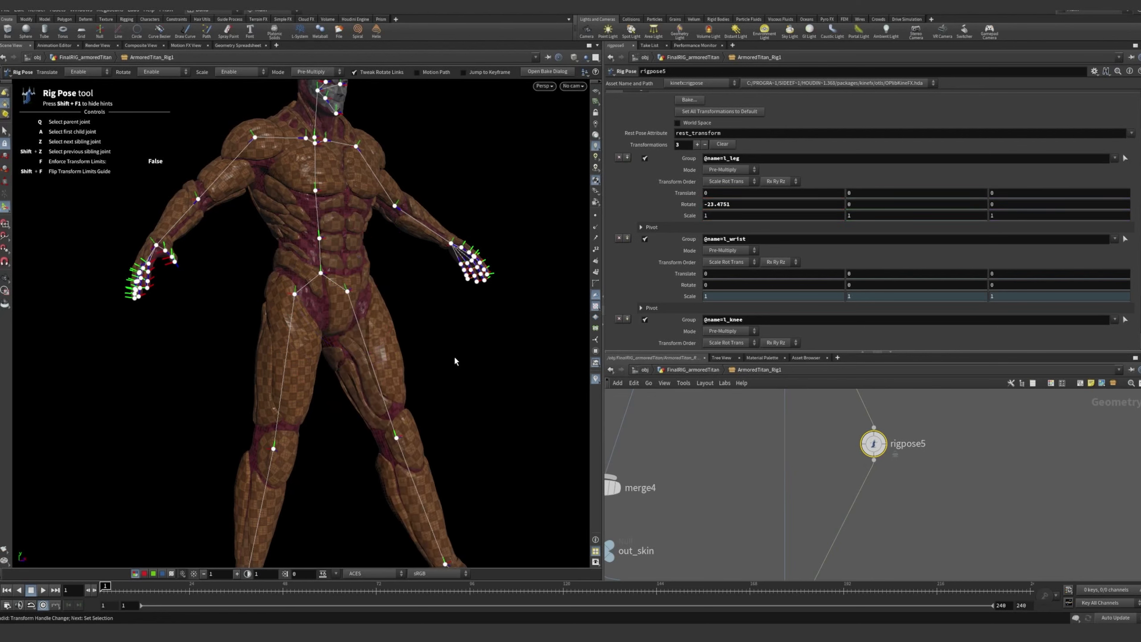
{"action": "key", "text": "ctrl+z"}
{"action": "key", "text": "ctrl+z"}
{"action": "left_click", "coordinate": [449, 333]}
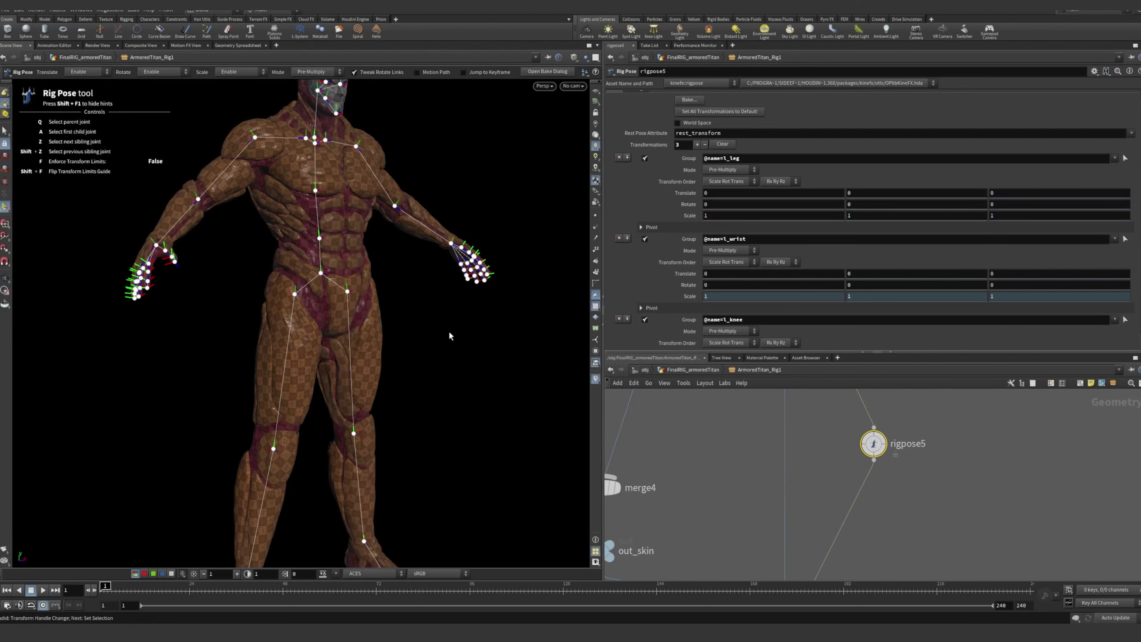
Test the arm deformation by rotating the l_elbow joint, undo the pose and clear the joint selection
{"action": "left_click", "coordinate": [394, 205]}
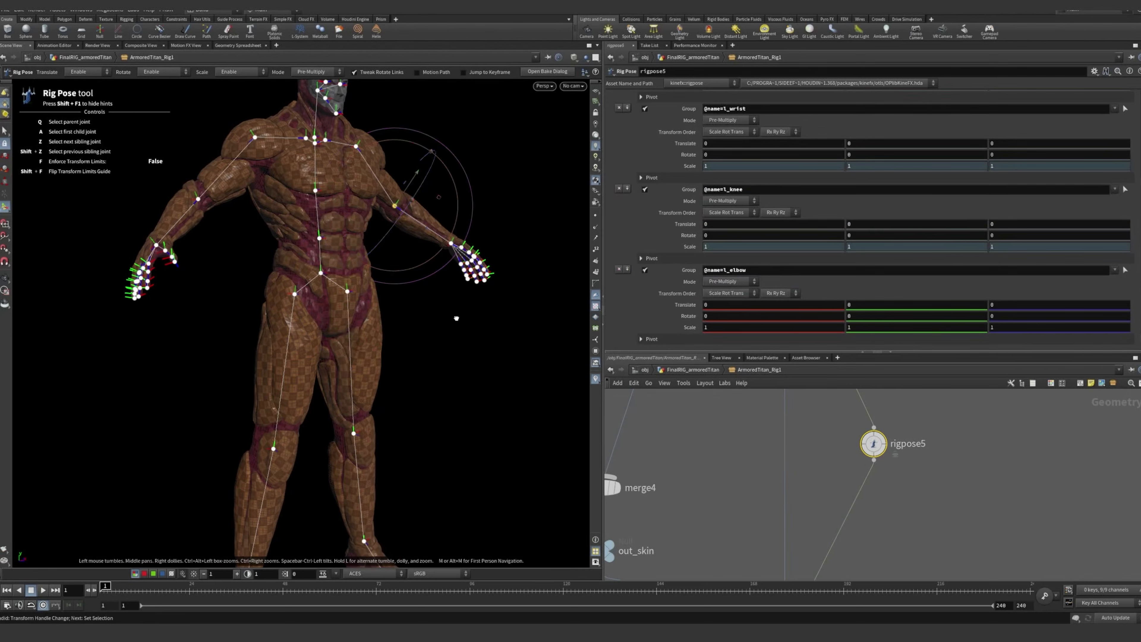
{"action": "left_click_drag", "start_coordinate": [456, 318], "coordinate": [337, 313], "text": "alt"}
{"action": "left_click_drag", "start_coordinate": [382, 272], "coordinate": [354, 218]}
{"action": "key", "text": "ctrl+z"}
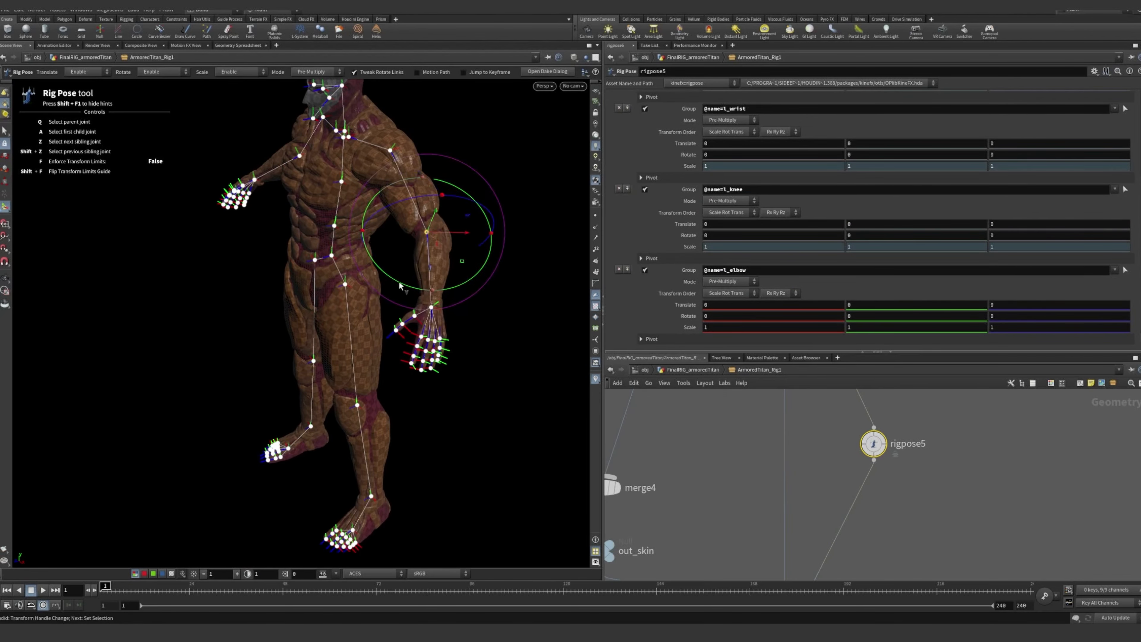
{"action": "left_click_drag", "start_coordinate": [400, 286], "coordinate": [410, 254], "text": "alt"}
{"action": "right_click_drag", "start_coordinate": [410, 254], "coordinate": [428, 375], "text": "alt"}
{"action": "left_click", "coordinate": [432, 358]}
{"action": "left_click_drag", "start_coordinate": [432, 358], "coordinate": [478, 349], "text": "alt"}
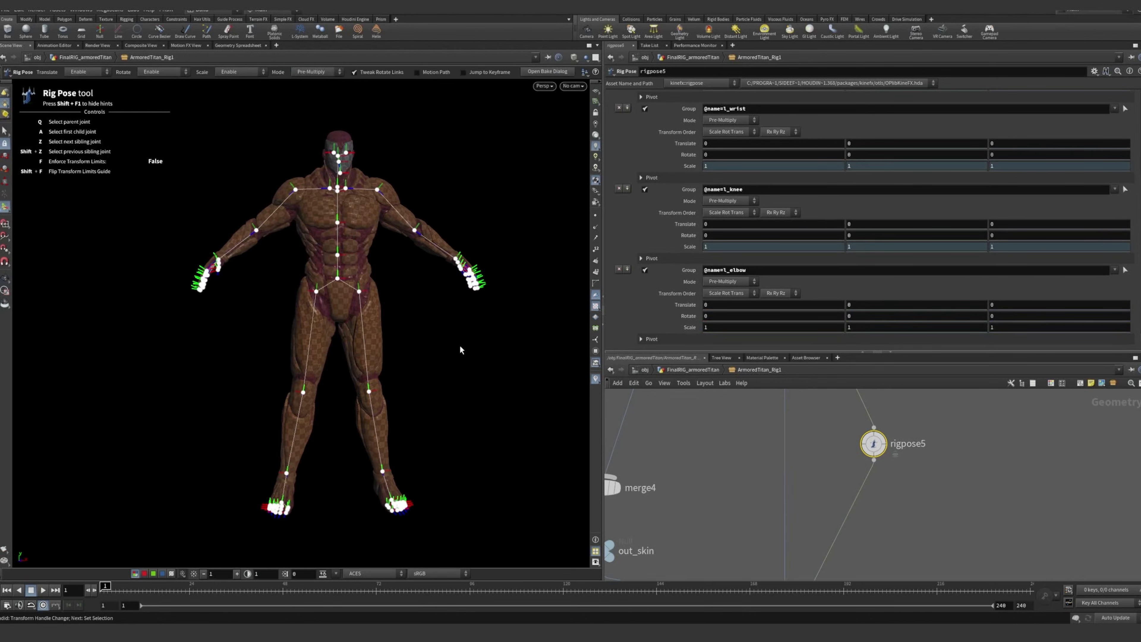
{"action": "middle_click_drag", "start_coordinate": [455, 381], "coordinate": [419, 361], "text": "alt"}
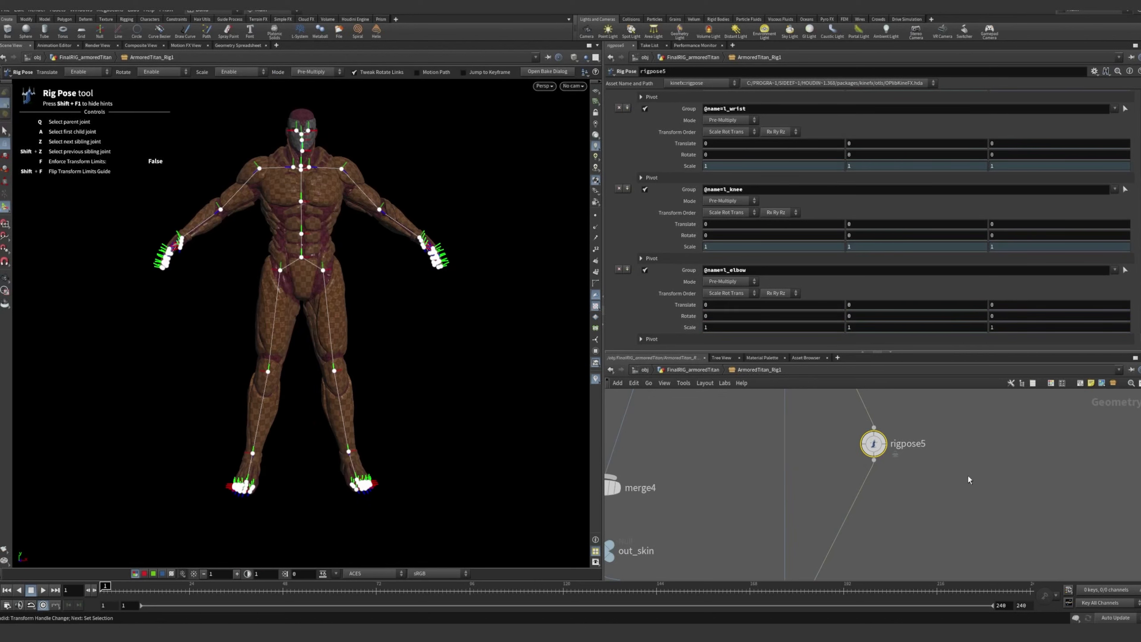
Show the RigData_Importer node in the STEP 2: RIG CONTROLS box and enlarge the network view
{"action": "scroll", "coordinate": [969, 475], "scroll_direction": "down", "scroll_amount": 5}
{"action": "scroll", "coordinate": [1034, 468], "scroll_direction": "down", "scroll_amount": 4}
{"action": "middle_click_drag", "start_coordinate": [1034, 468], "coordinate": [849, 486]}
{"action": "scroll", "coordinate": [845, 445], "scroll_direction": "up", "scroll_amount": 10}
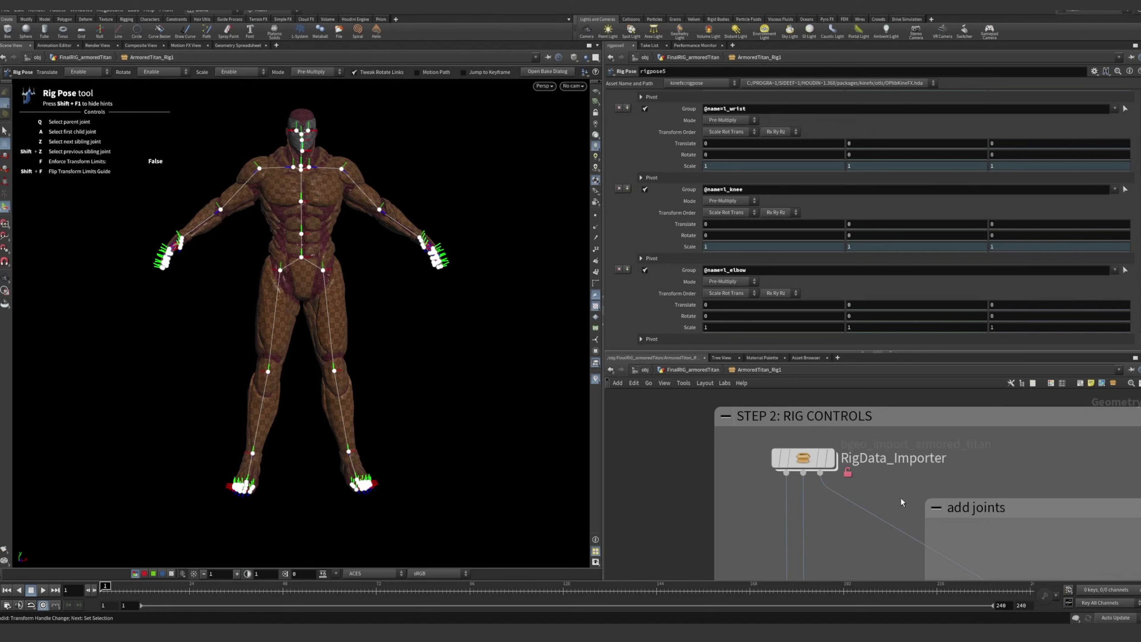
{"action": "left_click_drag", "start_coordinate": [721, 353], "coordinate": [712, 306]}
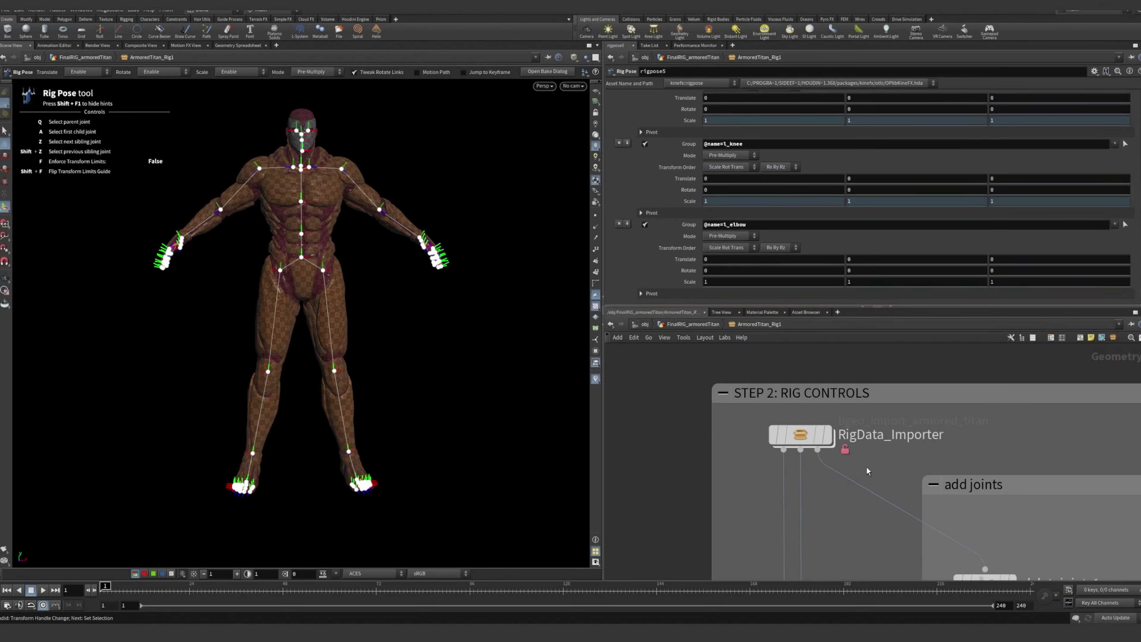
{"action": "middle_click_drag", "start_coordinate": [888, 478], "coordinate": [847, 450]}
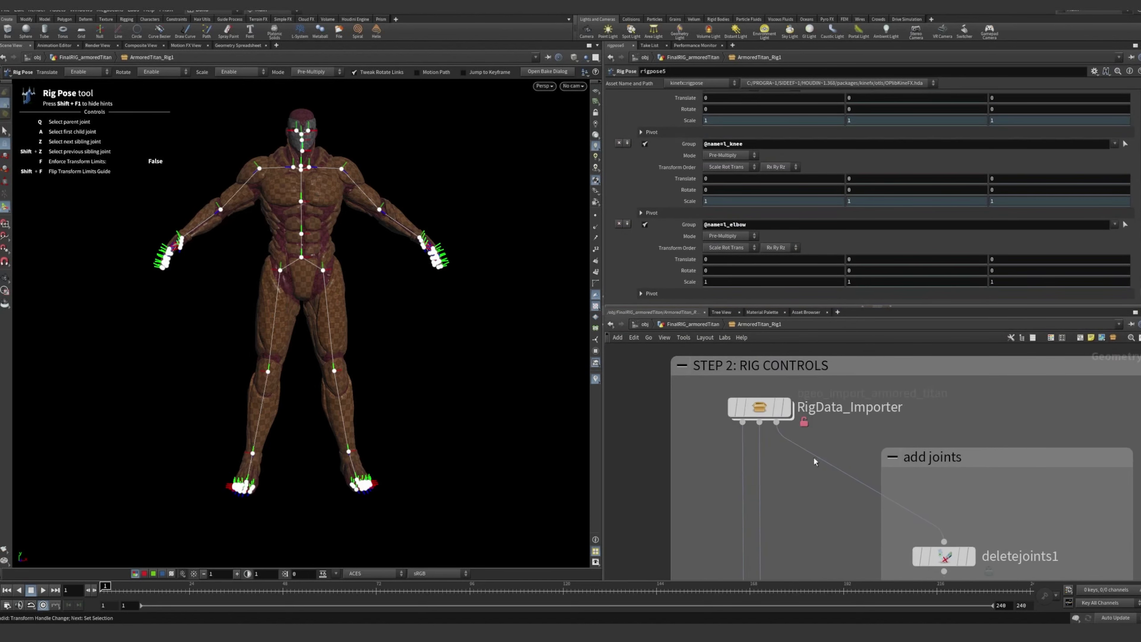
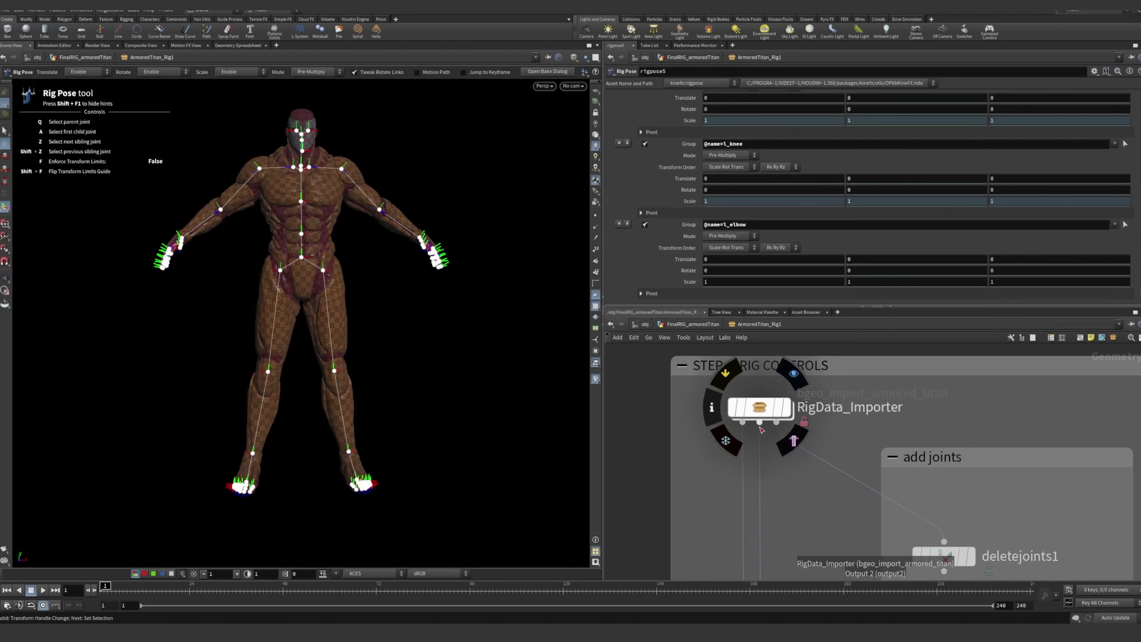
Look inside the RigData_Importer node and inspect the geometry file settings of RigSkeleton_Data_Import and RigGeo_Data_Import
{"action": "double_click", "coordinate": [760, 409]}
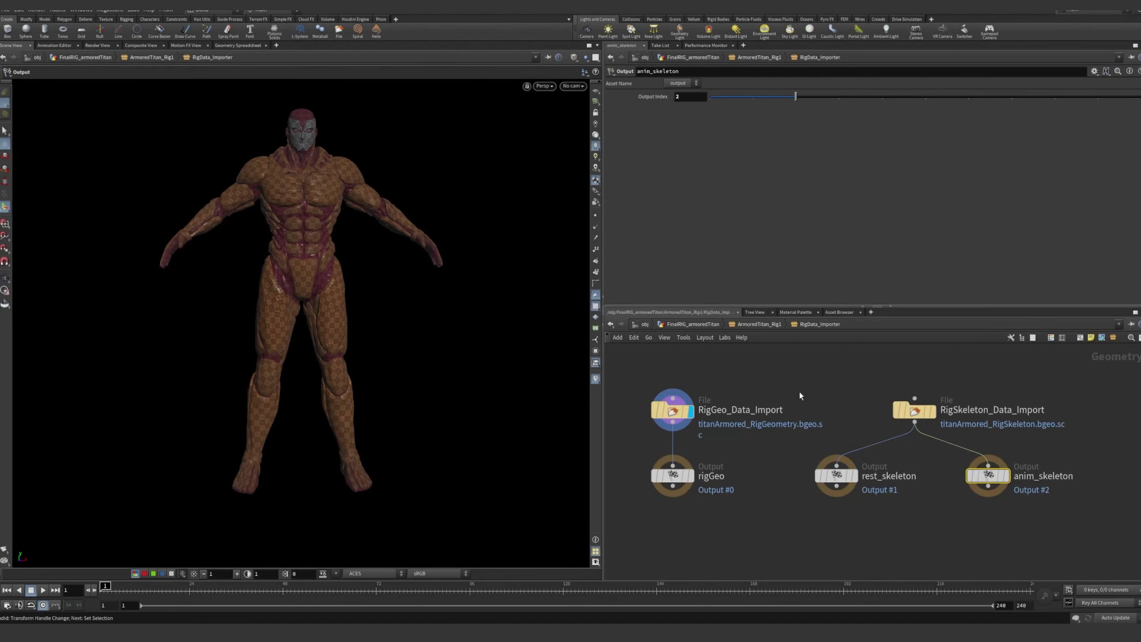
{"action": "left_click", "coordinate": [788, 369]}
{"action": "middle_click_drag", "start_coordinate": [834, 375], "coordinate": [854, 365]}
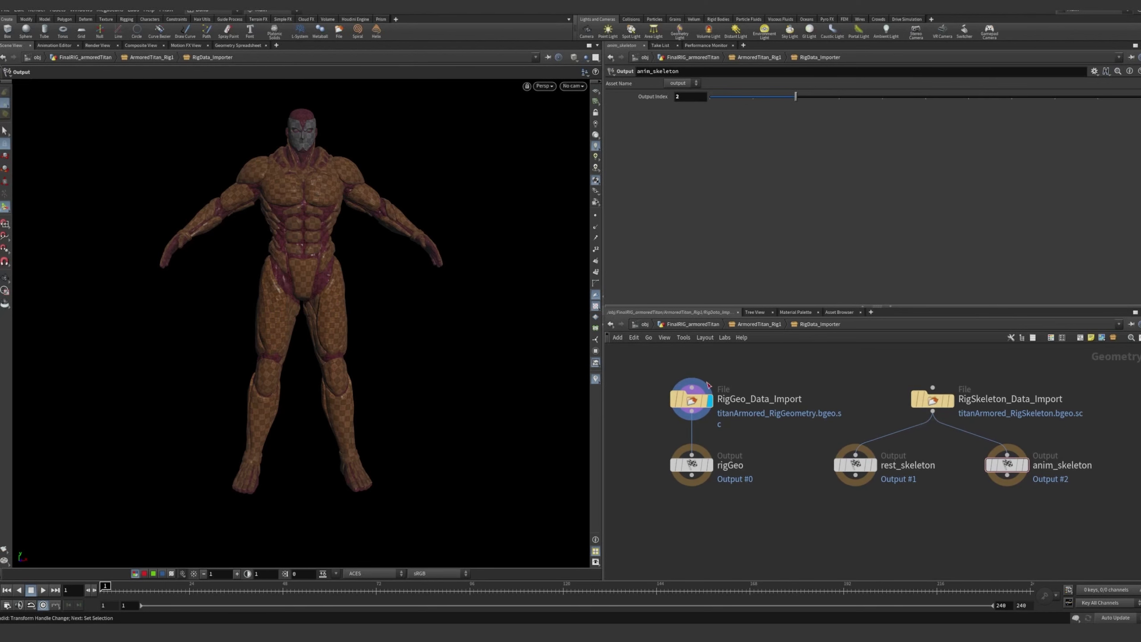
{"action": "left_click_drag", "start_coordinate": [662, 375], "coordinate": [954, 401]}
{"action": "left_click_drag", "start_coordinate": [1025, 419], "coordinate": [1025, 420]}
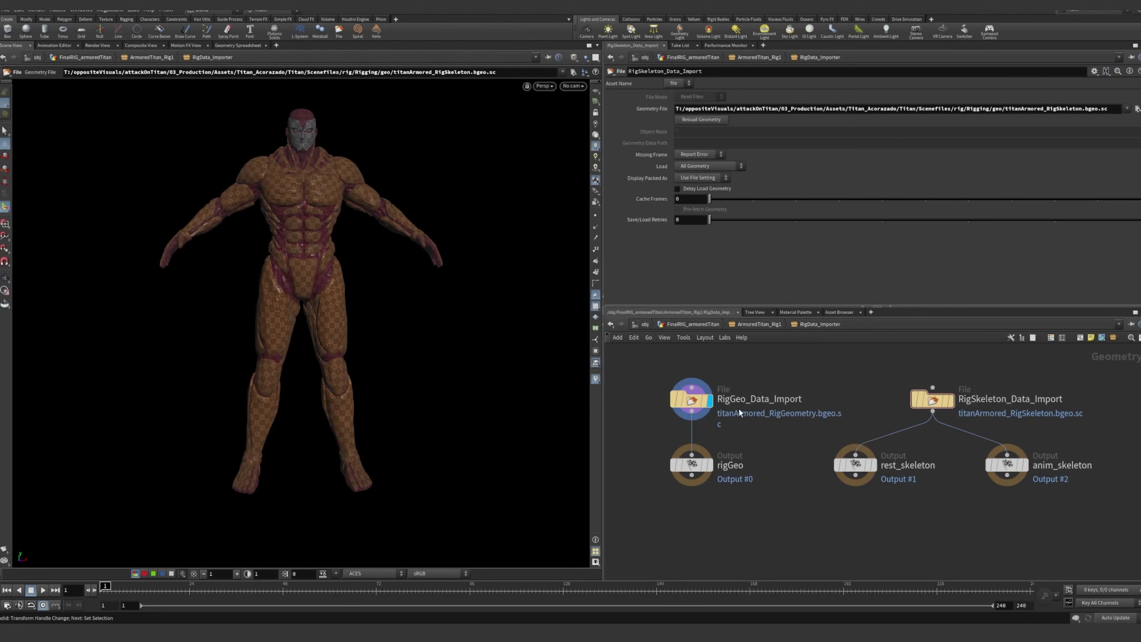
{"action": "left_click", "coordinate": [711, 400]}
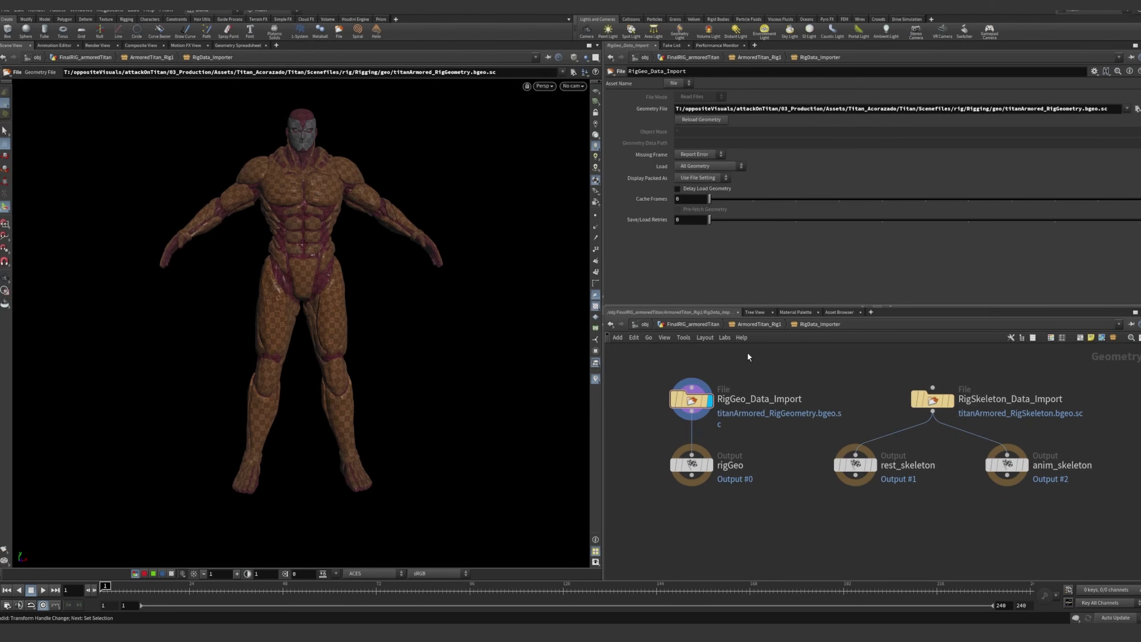
Return to the ArmoredTitan_Rig1 network and inspect the output file settings of the EXPORT_RIG_GEO node
{"action": "left_click", "coordinate": [756, 325]}
{"action": "scroll", "coordinate": [737, 491], "scroll_direction": "down", "scroll_amount": 6}
{"action": "middle_click_drag", "start_coordinate": [692, 546], "coordinate": [809, 443]}
{"action": "scroll", "coordinate": [809, 443], "scroll_direction": "up", "scroll_amount": 2}
{"action": "left_click", "coordinate": [829, 438]}
{"action": "scroll", "coordinate": [828, 434], "scroll_direction": "up", "scroll_amount": 5}
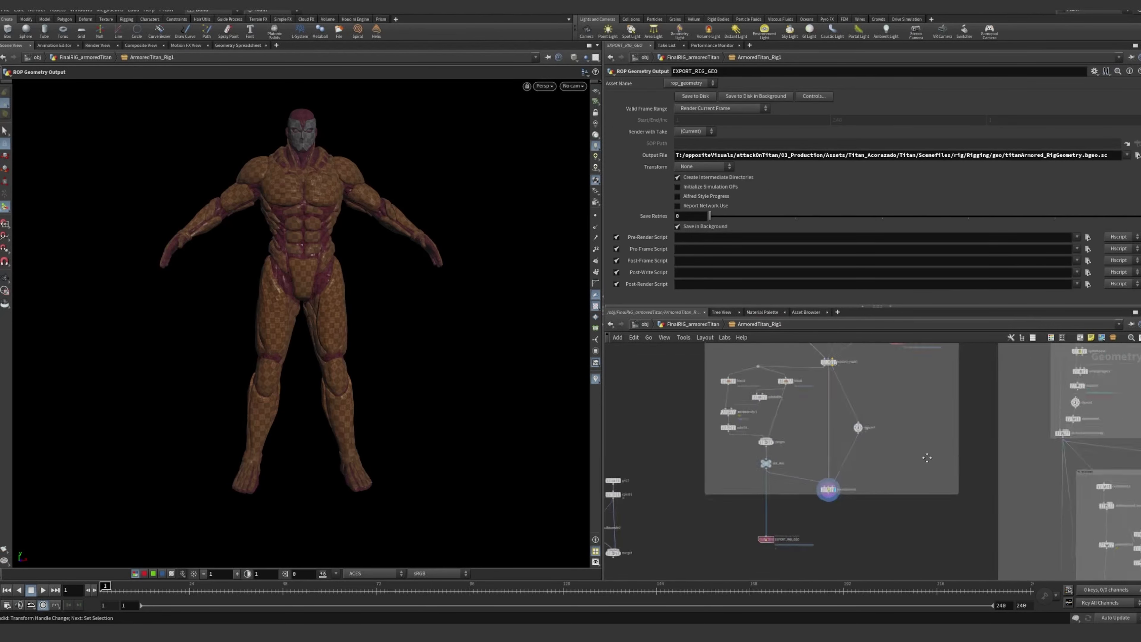
Find the RigData_Importer node in the STEP 2: RIG CONTROLS box and reopen its contents
{"action": "scroll", "coordinate": [828, 432], "scroll_direction": "up", "scroll_amount": 1}
{"action": "left_click_drag", "start_coordinate": [835, 470], "coordinate": [773, 417]}
{"action": "middle_click_drag", "start_coordinate": [937, 428], "coordinate": [765, 565]}
{"action": "middle_click_drag", "start_coordinate": [894, 482], "coordinate": [776, 578]}
{"action": "double_click", "coordinate": [757, 389]}
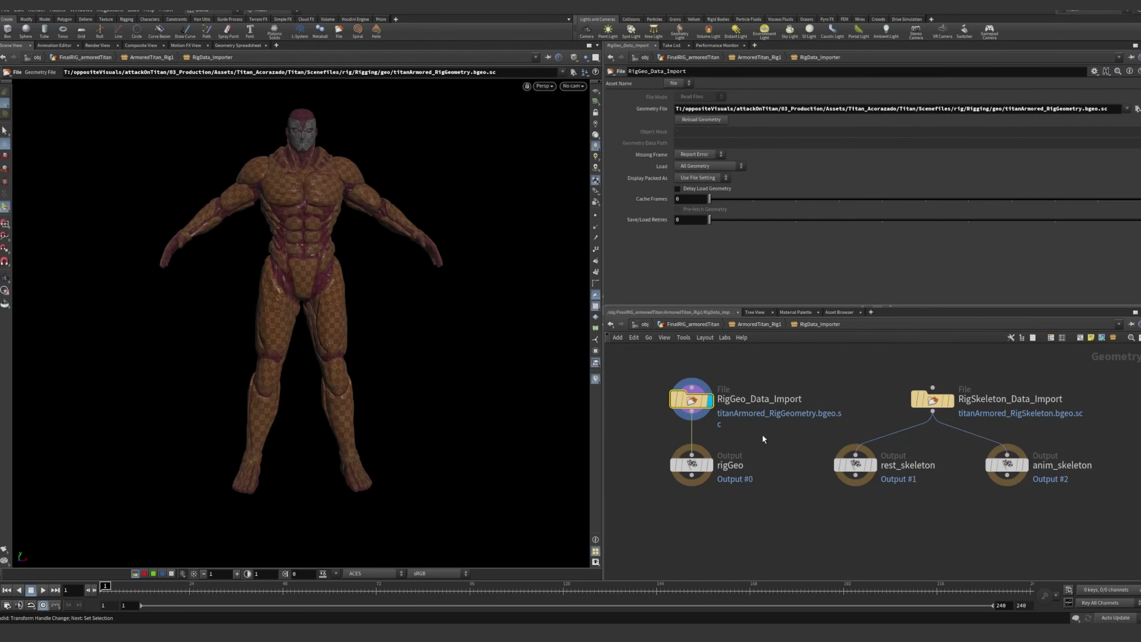
Point out the geometry import branch ending in rigGeo, and the rest_skeleton and anim_skeleton outputs
{"action": "left_click", "coordinate": [783, 439]}
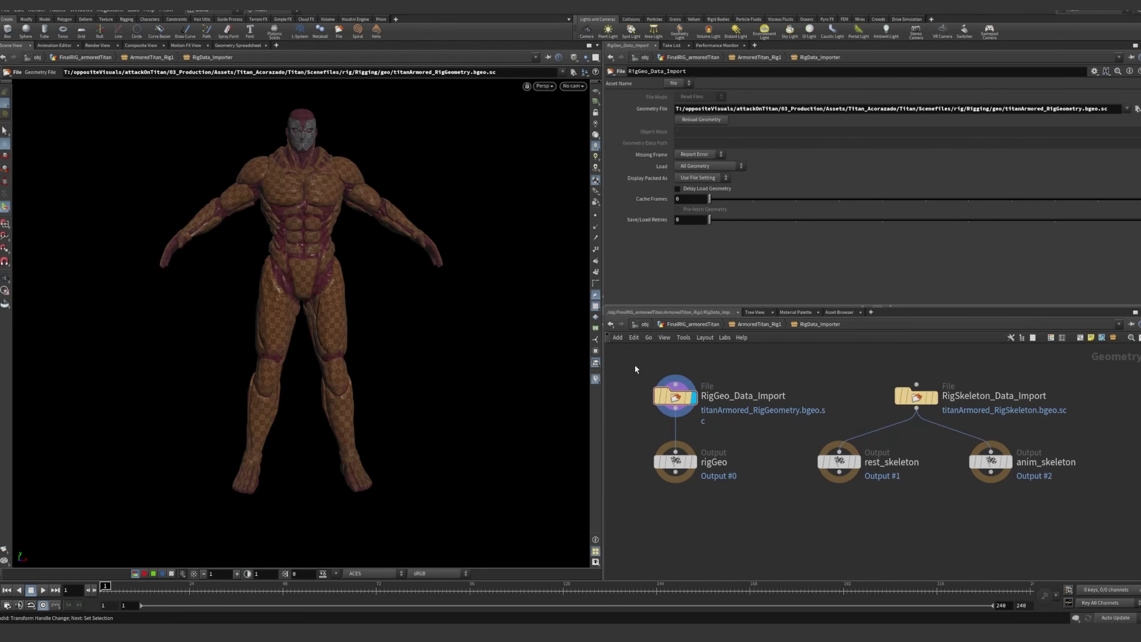
{"action": "left_click_drag", "start_coordinate": [627, 360], "coordinate": [717, 519]}
{"action": "left_click", "coordinate": [717, 519]}
{"action": "left_click_drag", "start_coordinate": [640, 368], "coordinate": [712, 501]}
{"action": "left_click", "coordinate": [715, 496]}
{"action": "left_click_drag", "start_coordinate": [818, 434], "coordinate": [818, 435]}
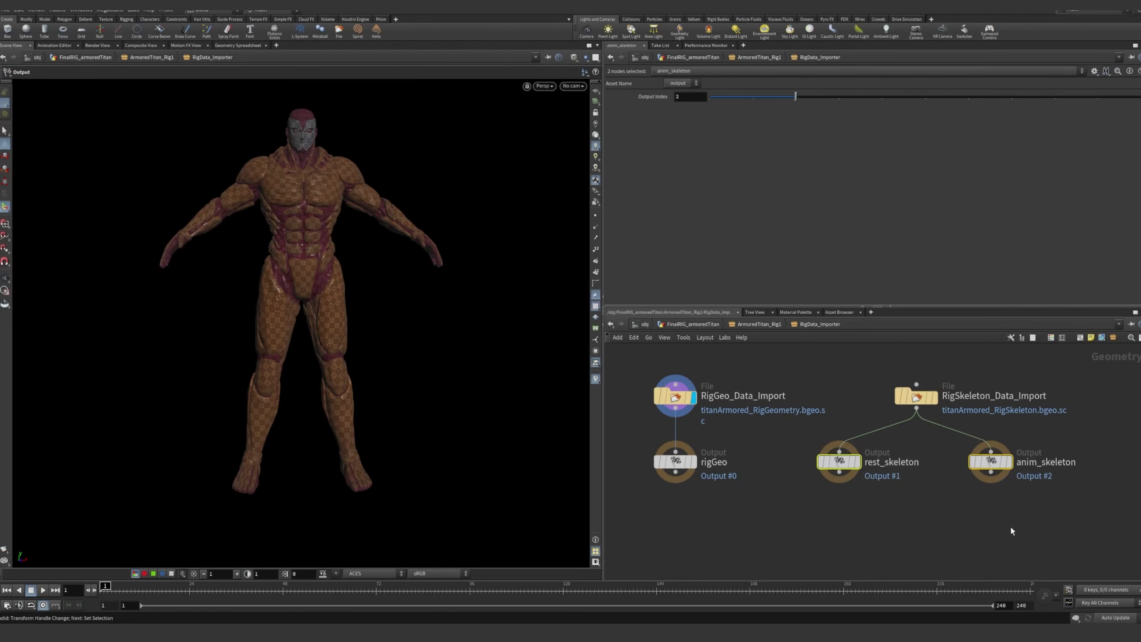
{"action": "left_click_drag", "start_coordinate": [1048, 523], "coordinate": [806, 428]}
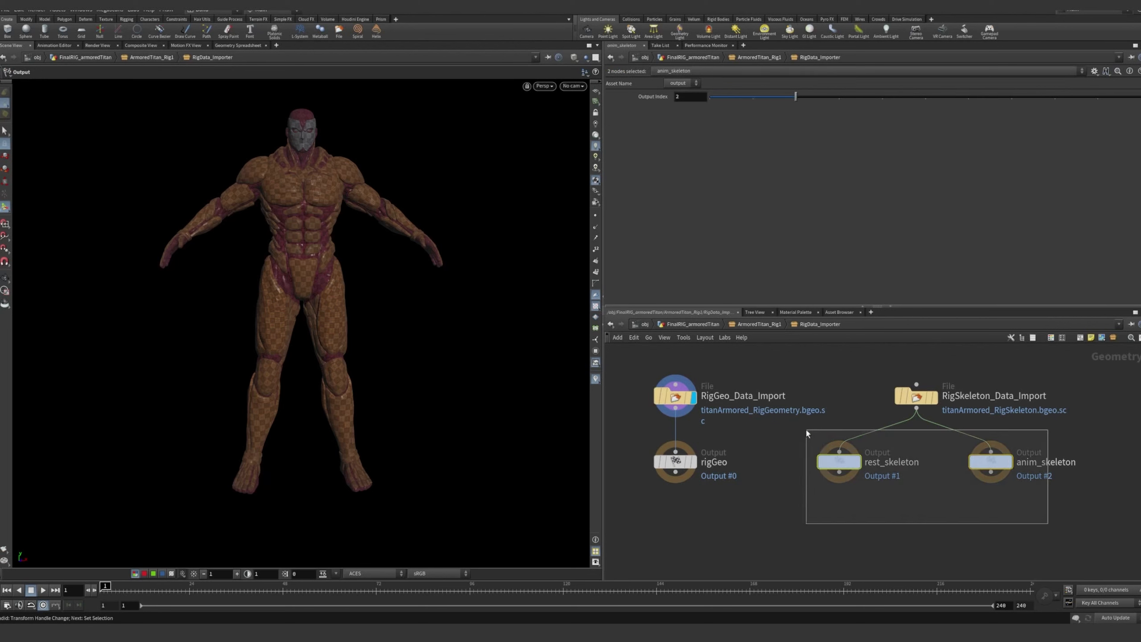
Inspect RigSkeleton_Data_Import and the output index settings of its rest_skeleton and anim_skeleton outputs
{"action": "left_click", "coordinate": [920, 397]}
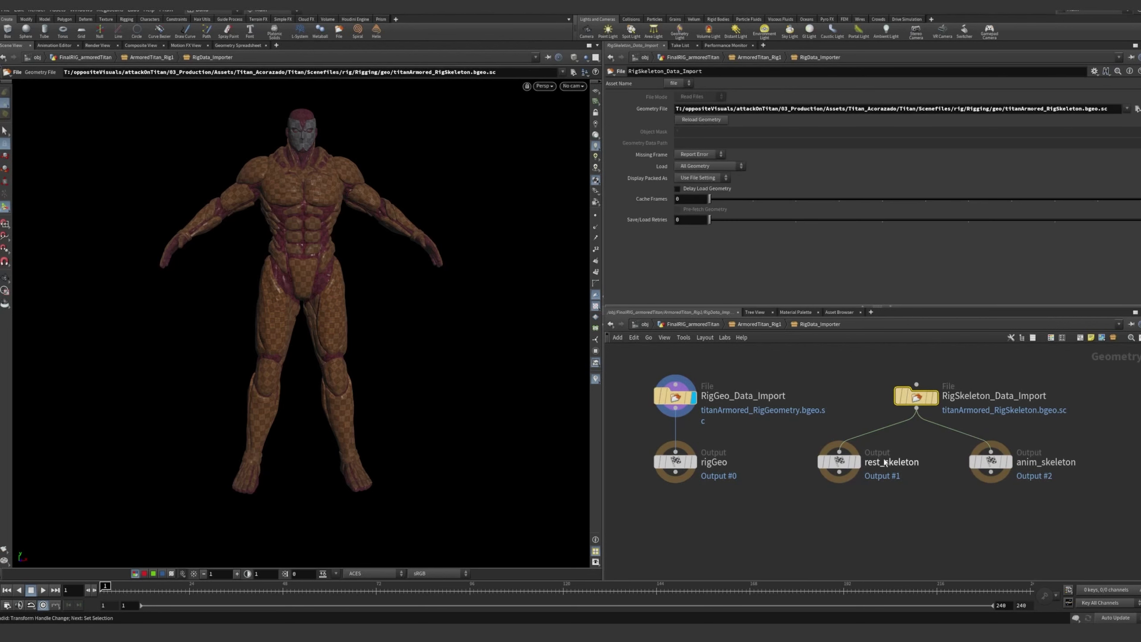
{"action": "left_click", "coordinate": [841, 464]}
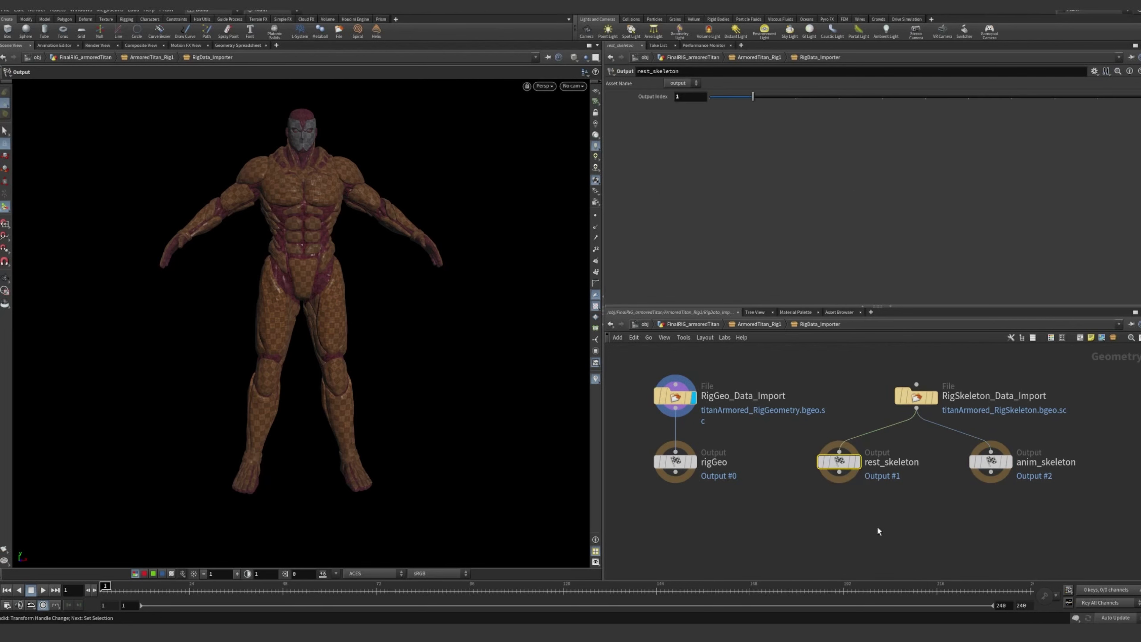
{"action": "left_click_drag", "start_coordinate": [1033, 442], "coordinate": [1034, 442]}
{"action": "left_click", "coordinate": [925, 515]}
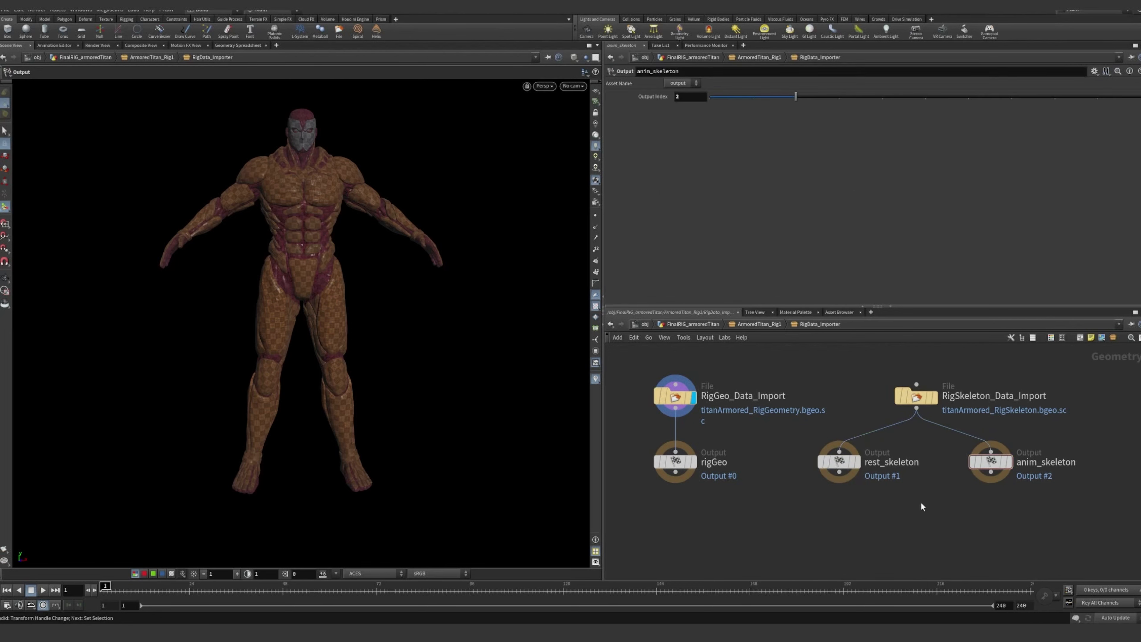
{"action": "left_click_drag", "start_coordinate": [921, 505], "coordinate": [821, 454]}
{"action": "left_click", "coordinate": [925, 508]}
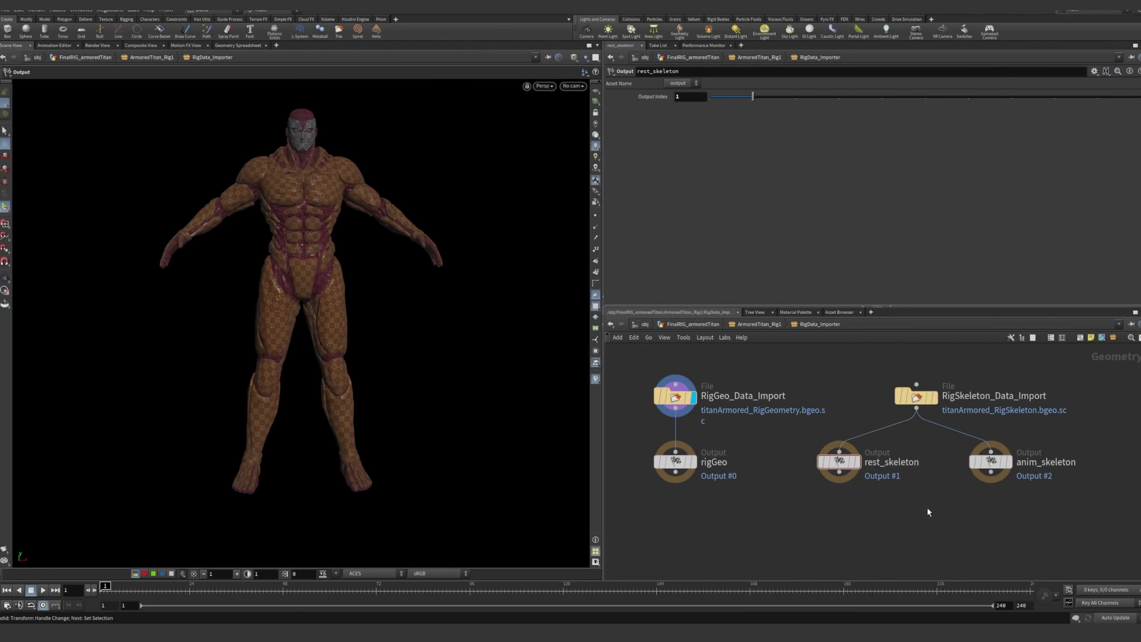
{"action": "left_click", "coordinate": [1054, 507]}
{"action": "middle_click_drag", "start_coordinate": [1048, 505], "coordinate": [973, 499]}
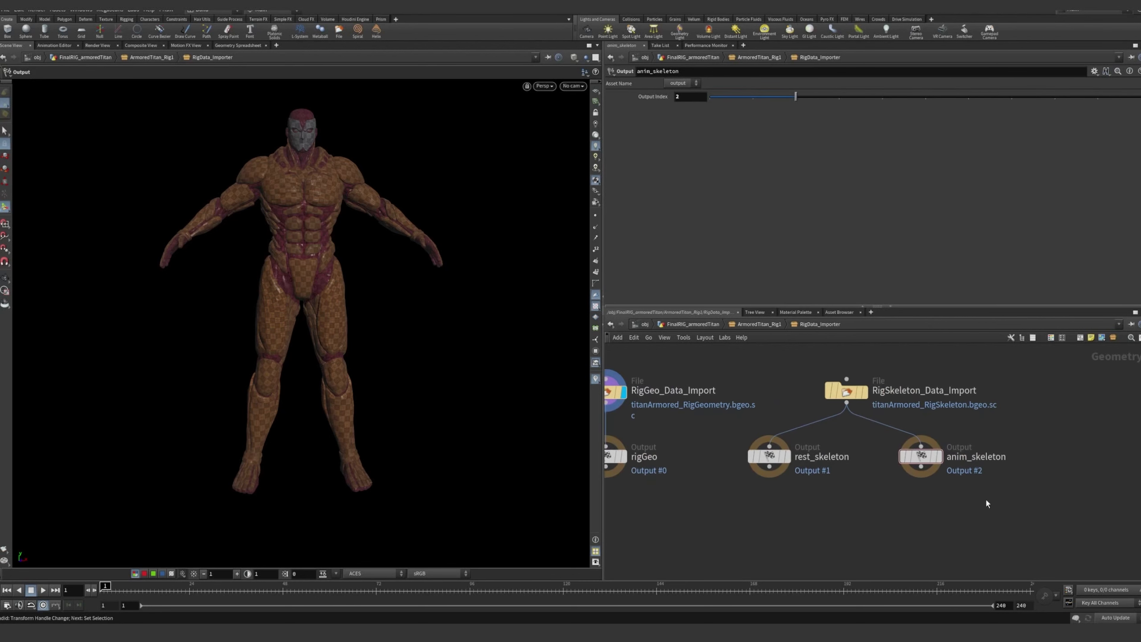
Recheck the anim_skeleton output and the RigSkeleton_Data_Import source, and return to the ArmoredTitan_Rig1 network
{"action": "left_click_drag", "start_coordinate": [986, 498], "coordinate": [907, 439]}
{"action": "left_click", "coordinate": [934, 532]}
{"action": "left_click", "coordinate": [847, 394]}
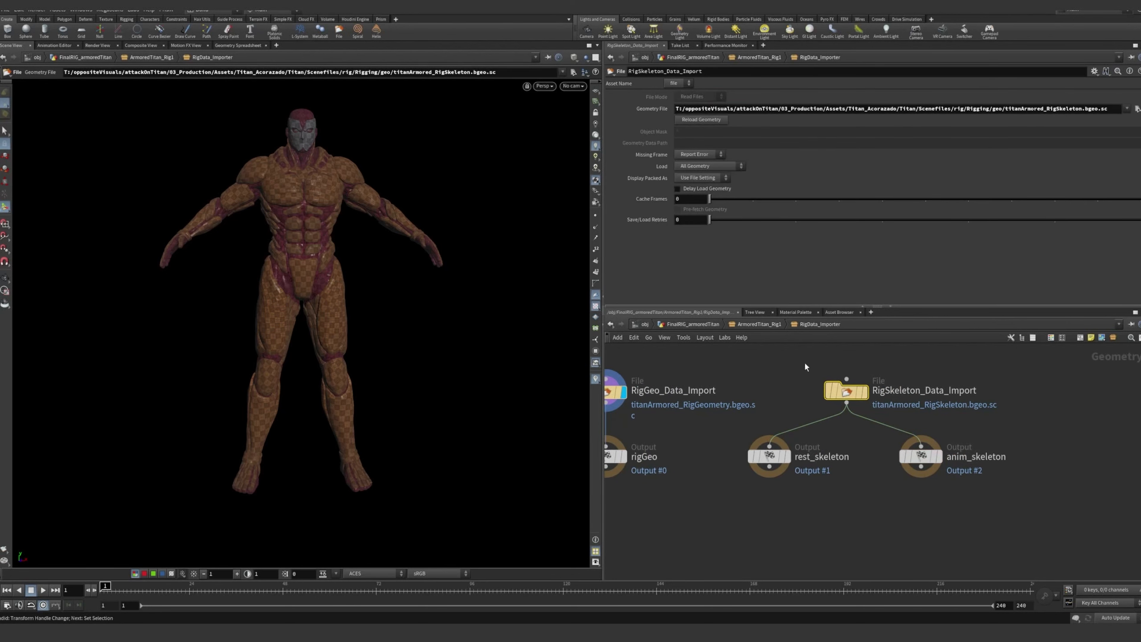
{"action": "middle_click_drag", "start_coordinate": [865, 511], "coordinate": [936, 503]}
{"action": "left_click", "coordinate": [760, 324]}
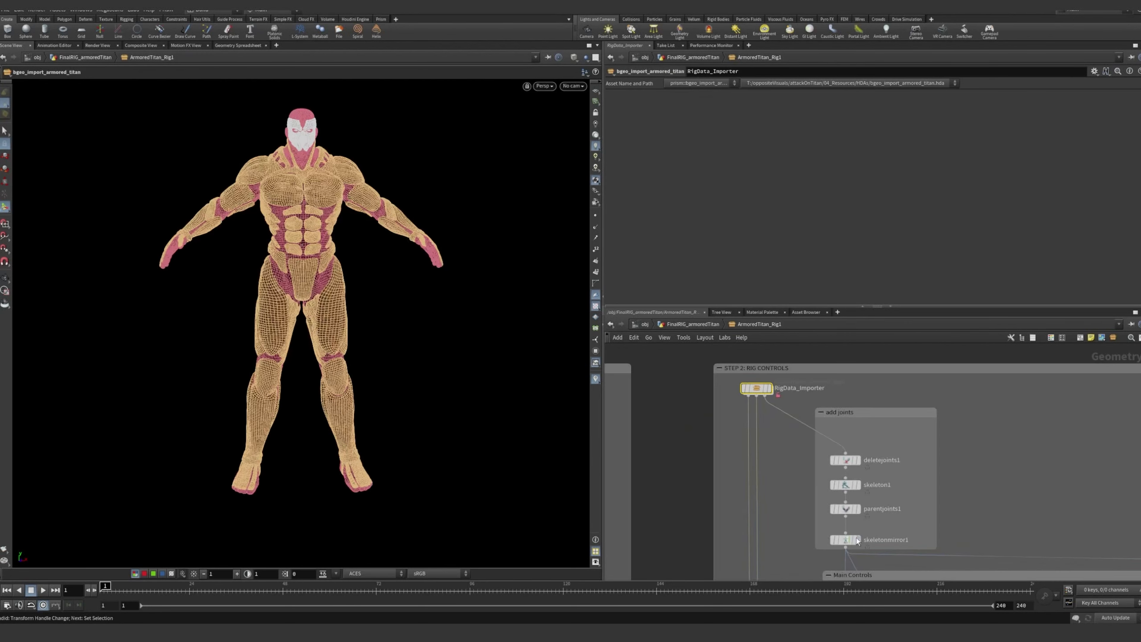
Trace the RigData_Importer output wires down through the add joints, Main Controls and lower STEP 2: RIG CONTROLS boxes
{"action": "scroll", "coordinate": [733, 430], "scroll_direction": "up", "scroll_amount": 3}
{"action": "scroll", "coordinate": [772, 424], "scroll_direction": "down", "scroll_amount": 3}
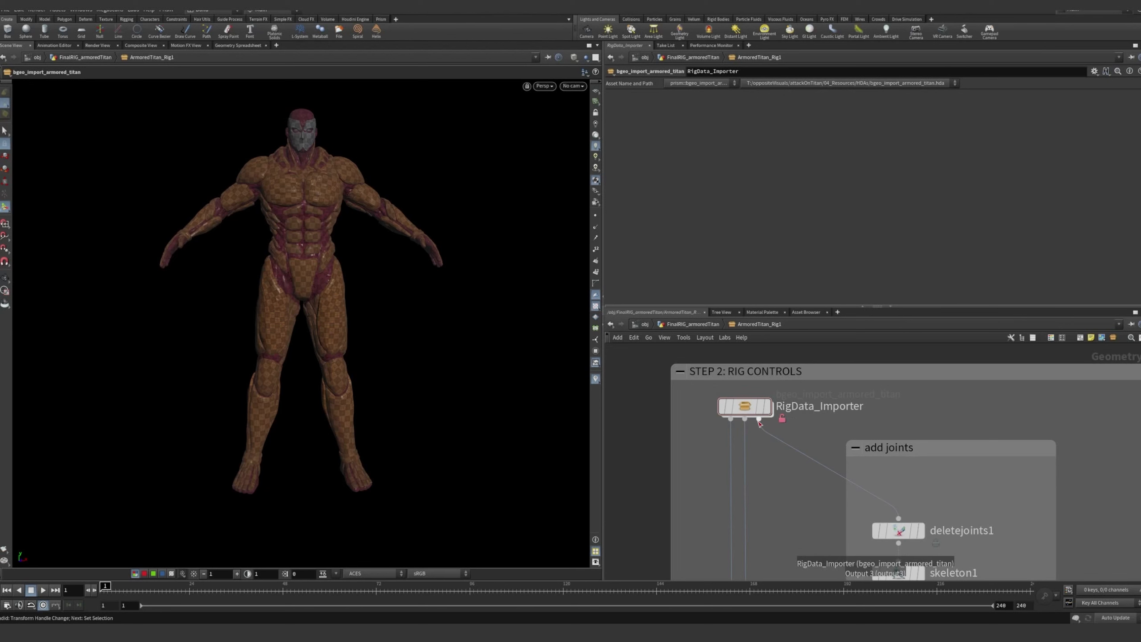
{"action": "scroll", "coordinate": [790, 495], "scroll_direction": "down", "scroll_amount": 2}
{"action": "scroll", "coordinate": [792, 498], "scroll_direction": "down", "scroll_amount": 1}
{"action": "middle_click_drag", "start_coordinate": [792, 498], "coordinate": [740, 432]}
{"action": "scroll", "coordinate": [754, 391], "scroll_direction": "up", "scroll_amount": 1}
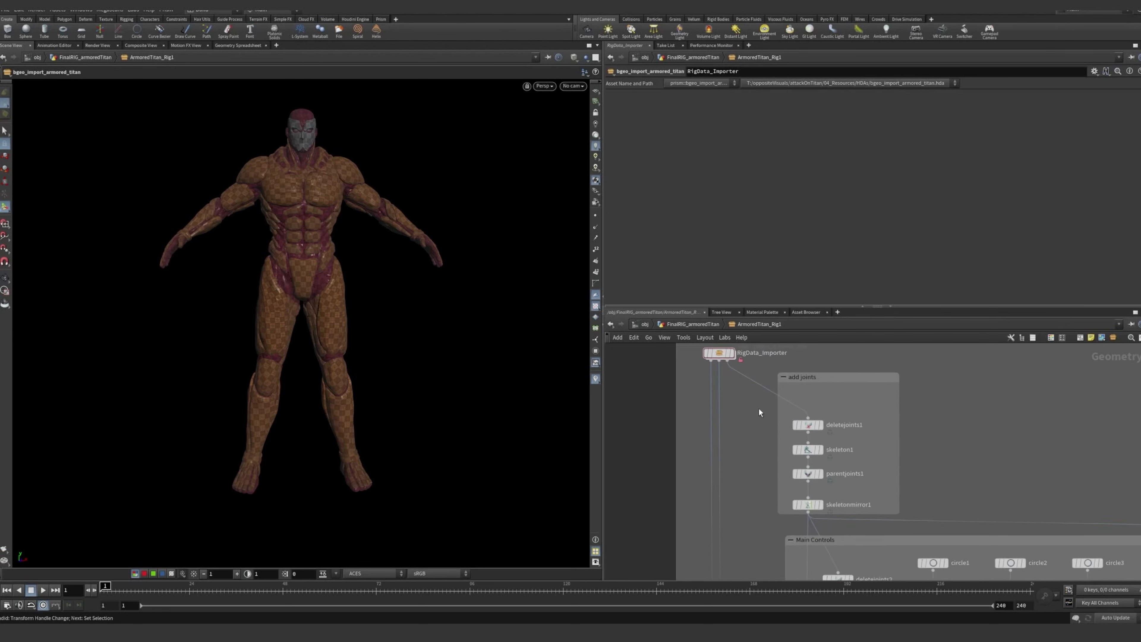
{"action": "scroll", "coordinate": [771, 473], "scroll_direction": "down", "scroll_amount": 3}
{"action": "middle_click_drag", "start_coordinate": [757, 522], "coordinate": [747, 418]}
{"action": "scroll", "coordinate": [751, 456], "scroll_direction": "down", "scroll_amount": 3}
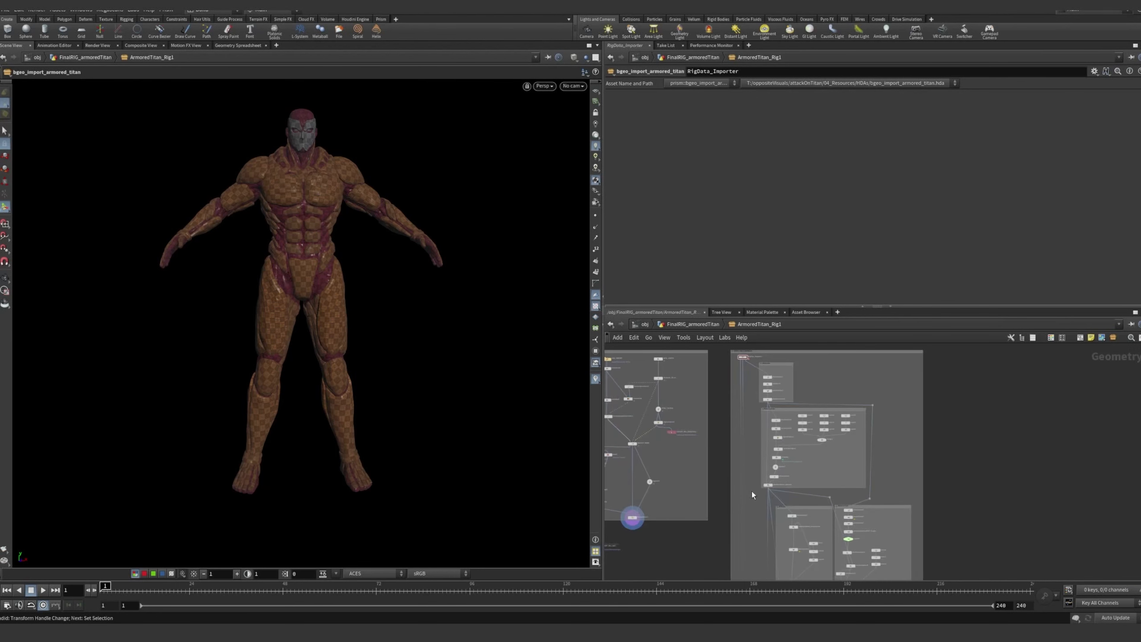
Inspect the imported titan geometry up close from a three-quarter view
{"action": "left_click_drag", "start_coordinate": [318, 227], "coordinate": [276, 232], "text": "alt"}
{"action": "right_click_drag", "start_coordinate": [277, 232], "coordinate": [398, 228], "text": "alt"}
{"action": "middle_click_drag", "start_coordinate": [398, 227], "coordinate": [418, 309], "text": "alt"}
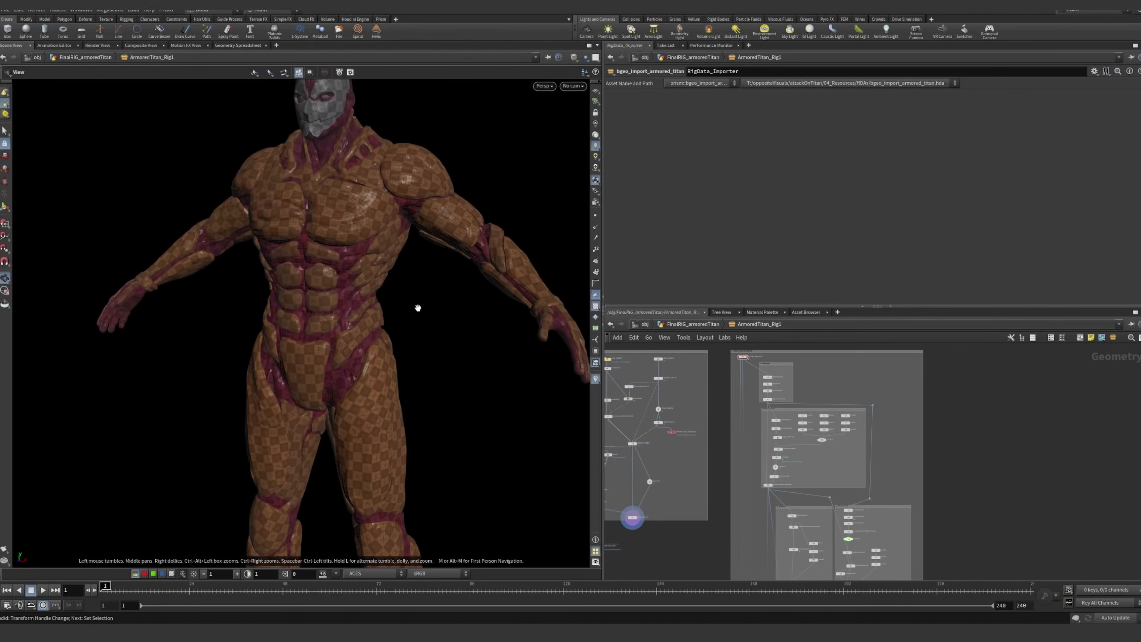
{"action": "right_click_drag", "start_coordinate": [418, 309], "coordinate": [379, 248], "text": "alt"}
{"action": "middle_click_drag", "start_coordinate": [379, 249], "coordinate": [342, 298], "text": "alt"}
{"action": "right_click_drag", "start_coordinate": [342, 298], "coordinate": [391, 295], "text": "alt"}
Display the deletejoints1 node from the add joints box and show its parameters
{"action": "middle_click_drag", "start_coordinate": [776, 396], "coordinate": [823, 418]}
{"action": "scroll", "coordinate": [778, 421], "scroll_direction": "up", "scroll_amount": 5}
{"action": "scroll", "coordinate": [793, 381], "scroll_direction": "up", "scroll_amount": 4}
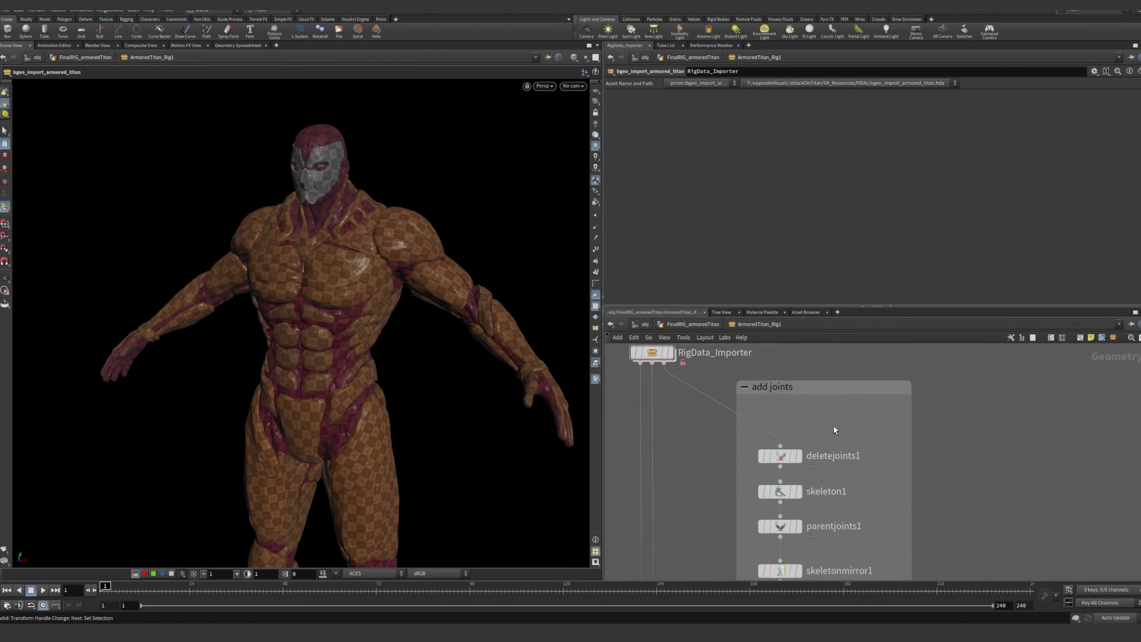
{"action": "middle_click_drag", "start_coordinate": [826, 437], "coordinate": [826, 414]}
{"action": "left_click", "coordinate": [800, 434]}
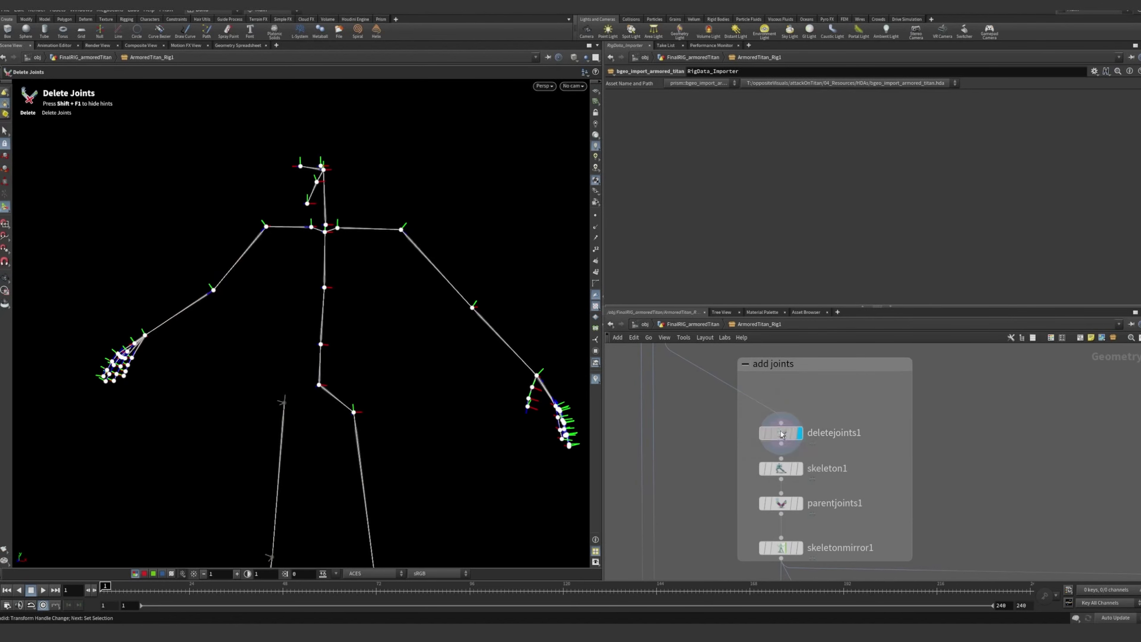
{"action": "left_click", "coordinate": [781, 432]}
{"action": "left_click_drag", "start_coordinate": [394, 334], "coordinate": [418, 318], "text": "alt"}
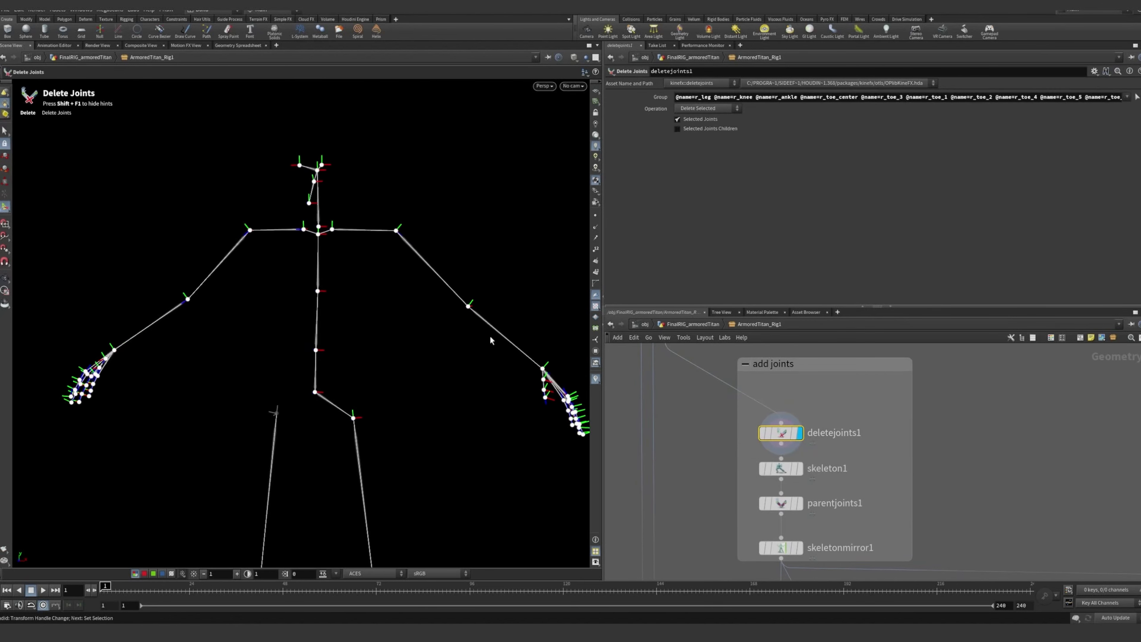
Trace the connection from RigData_Importer to deletejoints1, selecting each node in turn
{"action": "middle_click_drag", "start_coordinate": [669, 347], "coordinate": [765, 386]}
{"action": "left_click", "coordinate": [754, 387]}
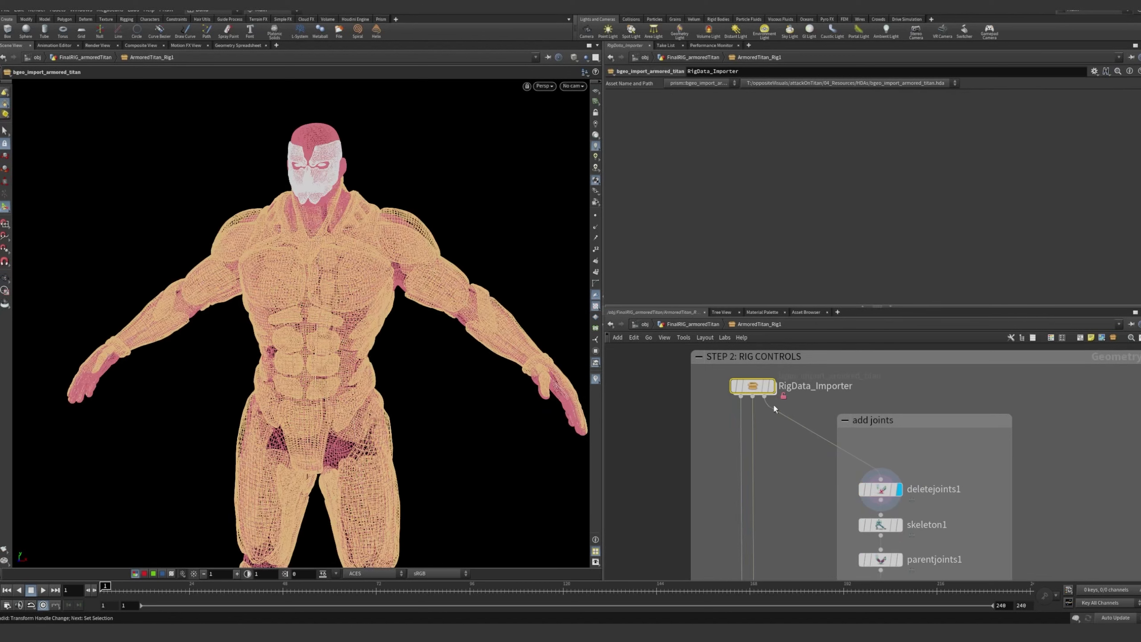
{"action": "middle_click_drag", "start_coordinate": [935, 461], "coordinate": [861, 403]}
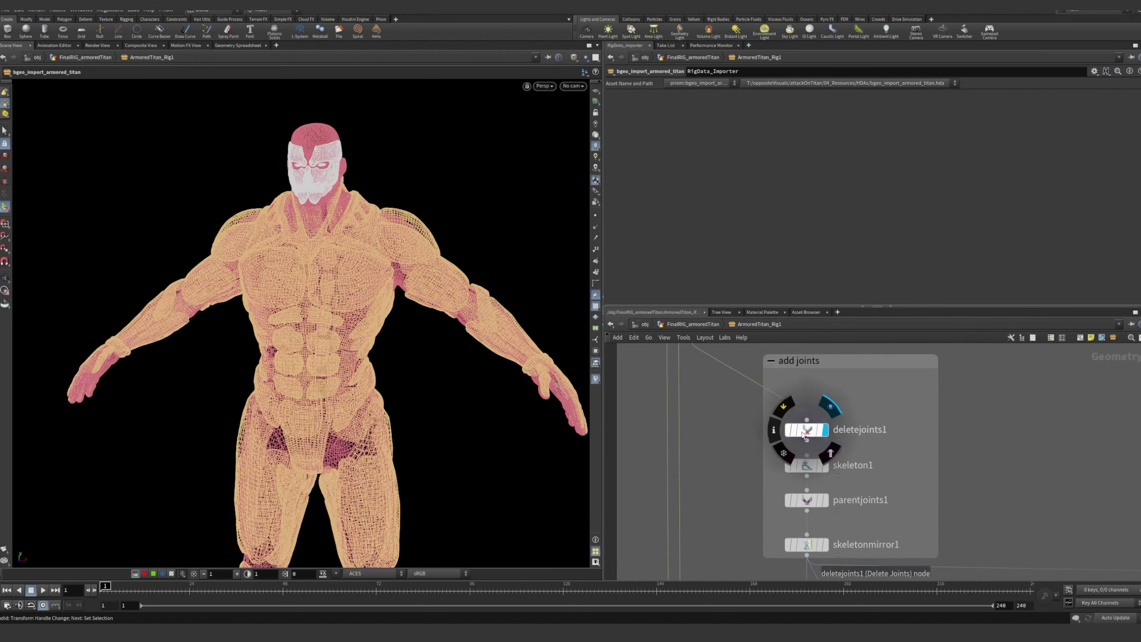
{"action": "left_click", "coordinate": [809, 431]}
{"action": "middle_click_drag", "start_coordinate": [906, 434], "coordinate": [925, 429]}
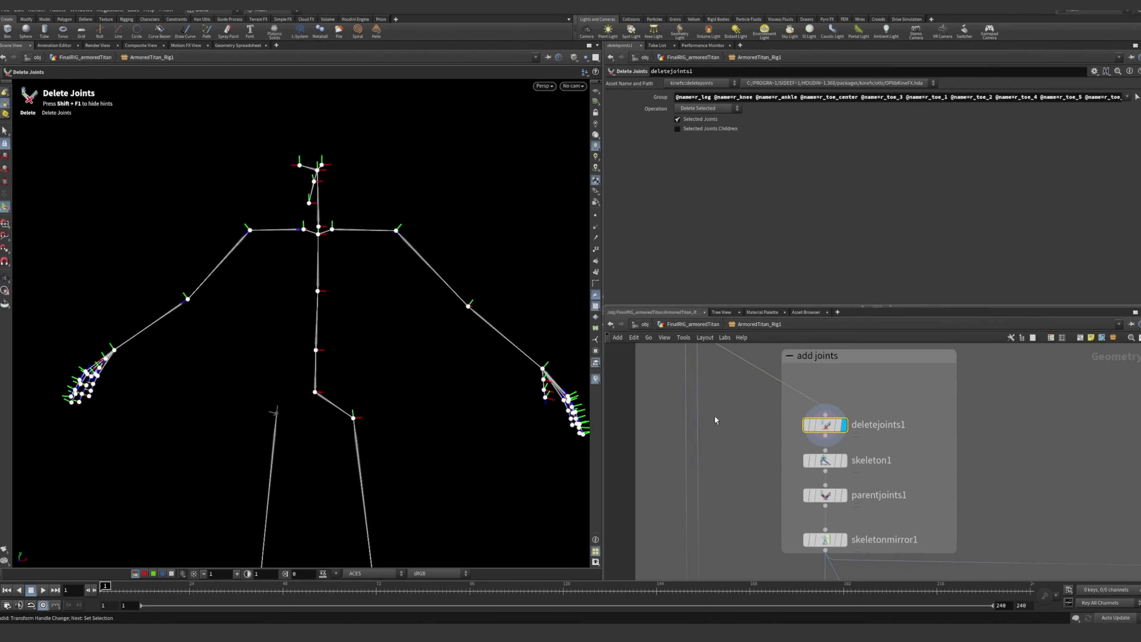
Examine the skeleton with its right leg joints deleted, and select the hip joint
{"action": "left_click_drag", "start_coordinate": [477, 386], "coordinate": [446, 388], "text": "alt"}
{"action": "right_click_drag", "start_coordinate": [446, 387], "coordinate": [428, 402], "text": "alt"}
{"action": "middle_click_drag", "start_coordinate": [429, 403], "coordinate": [365, 281], "text": "alt"}
{"action": "right_click_drag", "start_coordinate": [365, 280], "coordinate": [315, 288], "text": "alt"}
{"action": "left_click_drag", "start_coordinate": [315, 288], "coordinate": [292, 280], "text": "alt"}
{"action": "mouse_move", "coordinate": [848, 460]}
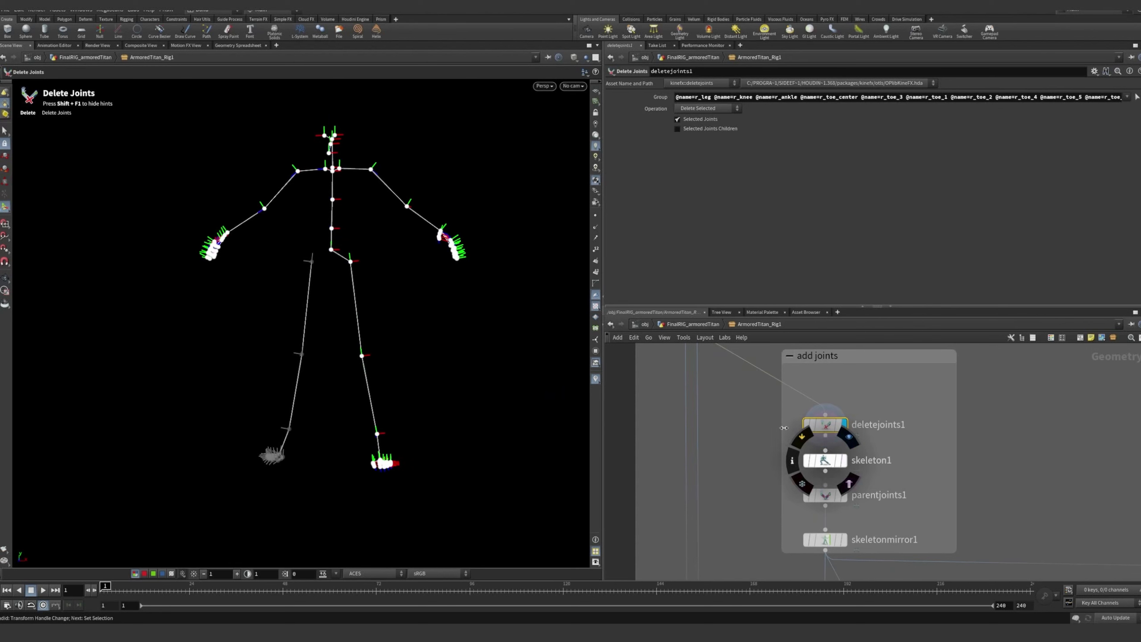
{"action": "right_click_drag", "start_coordinate": [384, 288], "coordinate": [438, 331], "text": "alt"}
{"action": "left_click_drag", "start_coordinate": [438, 331], "coordinate": [405, 407], "text": "alt"}
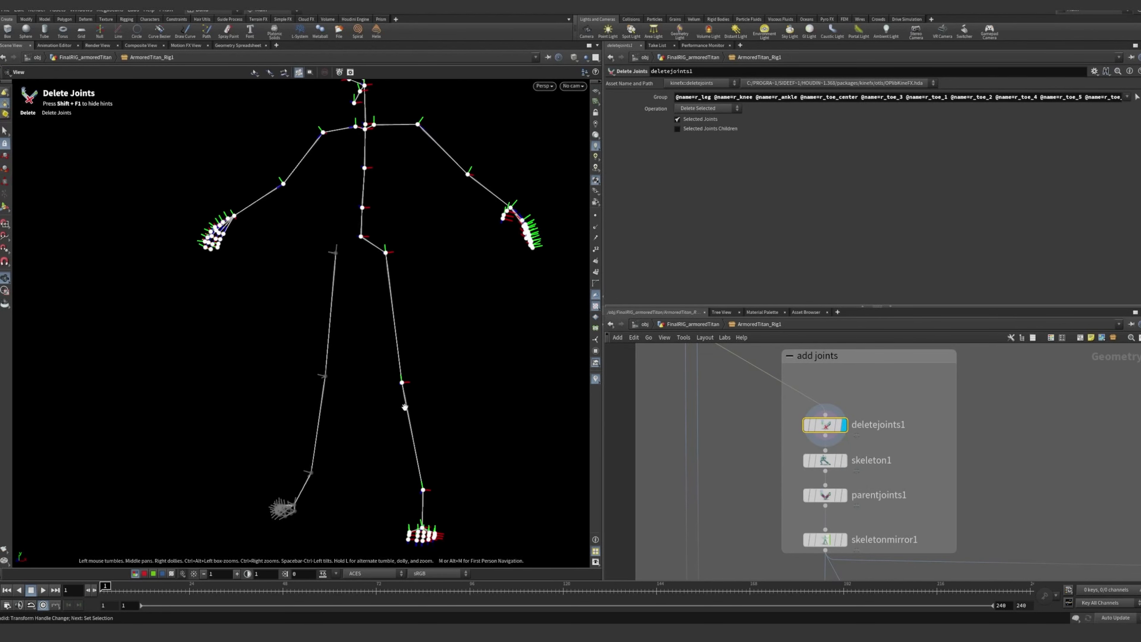
{"action": "right_click_drag", "start_coordinate": [405, 407], "coordinate": [357, 357], "text": "alt"}
{"action": "left_click_drag", "start_coordinate": [357, 357], "coordinate": [349, 390], "text": "alt"}
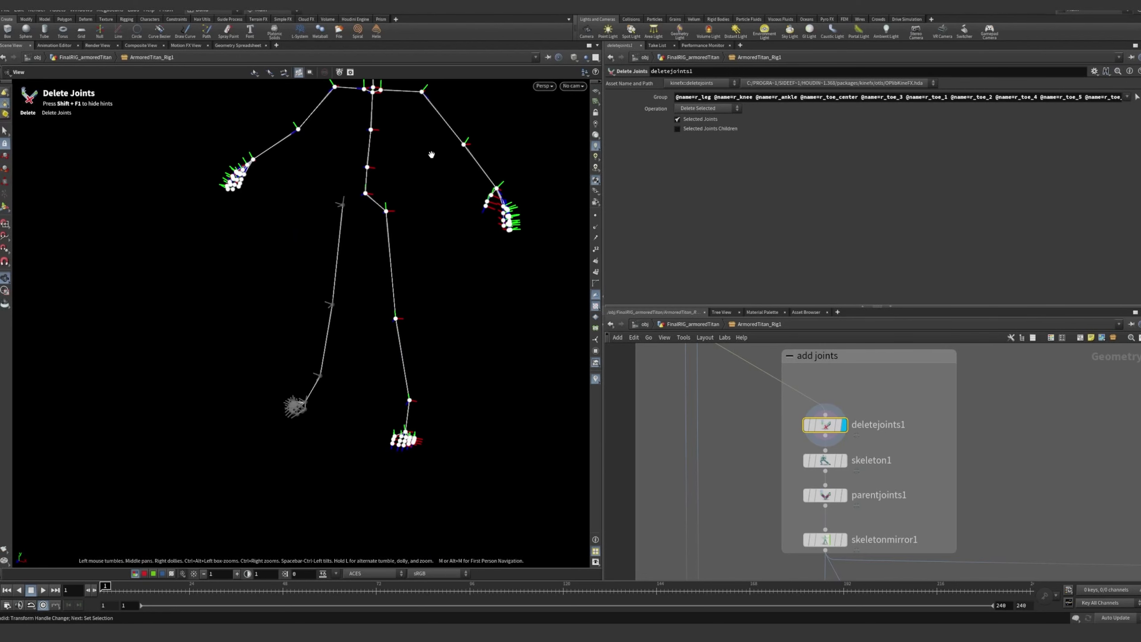
{"action": "right_click_drag", "start_coordinate": [431, 155], "coordinate": [429, 287], "text": "alt"}
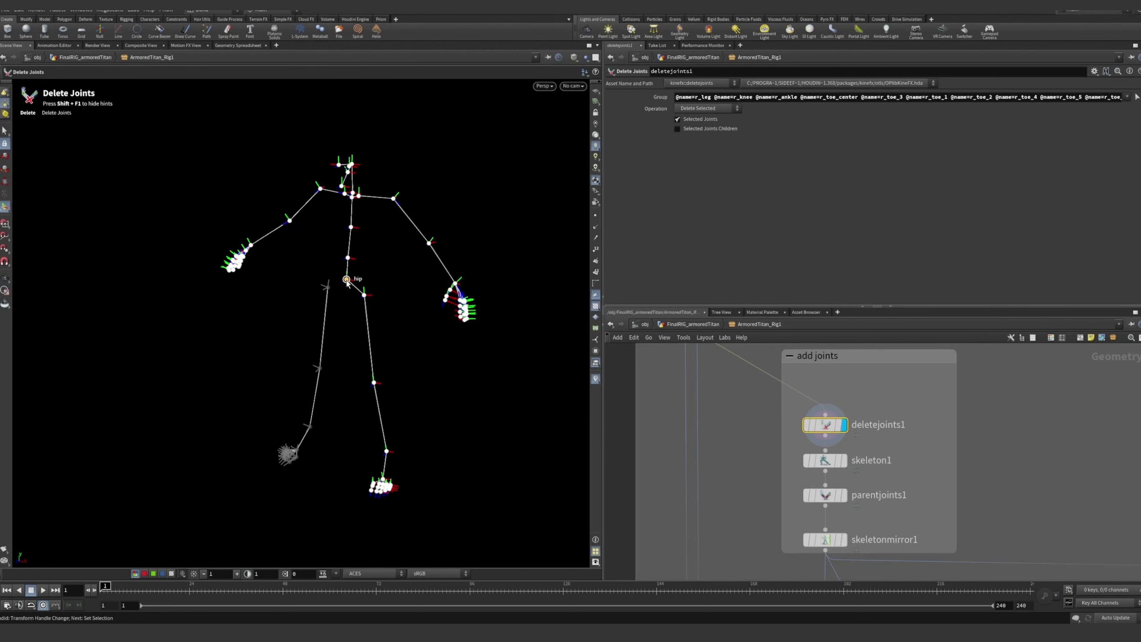
{"action": "scroll", "coordinate": [376, 286], "scroll_direction": "up", "scroll_amount": 5}
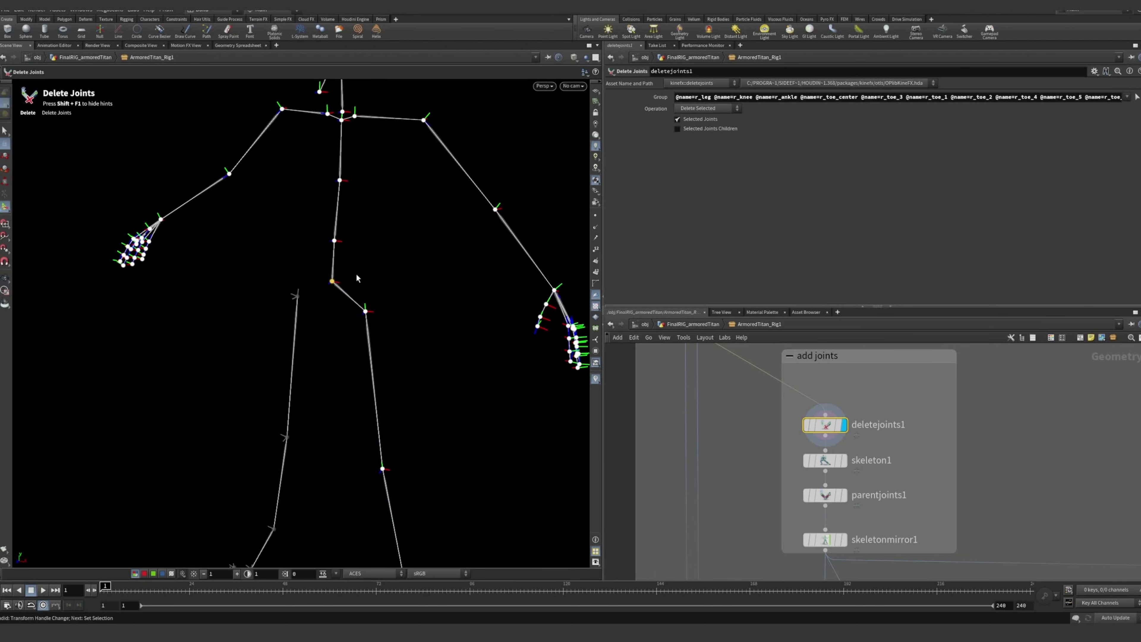
{"action": "right_click_drag", "start_coordinate": [389, 272], "coordinate": [314, 238], "text": "alt"}
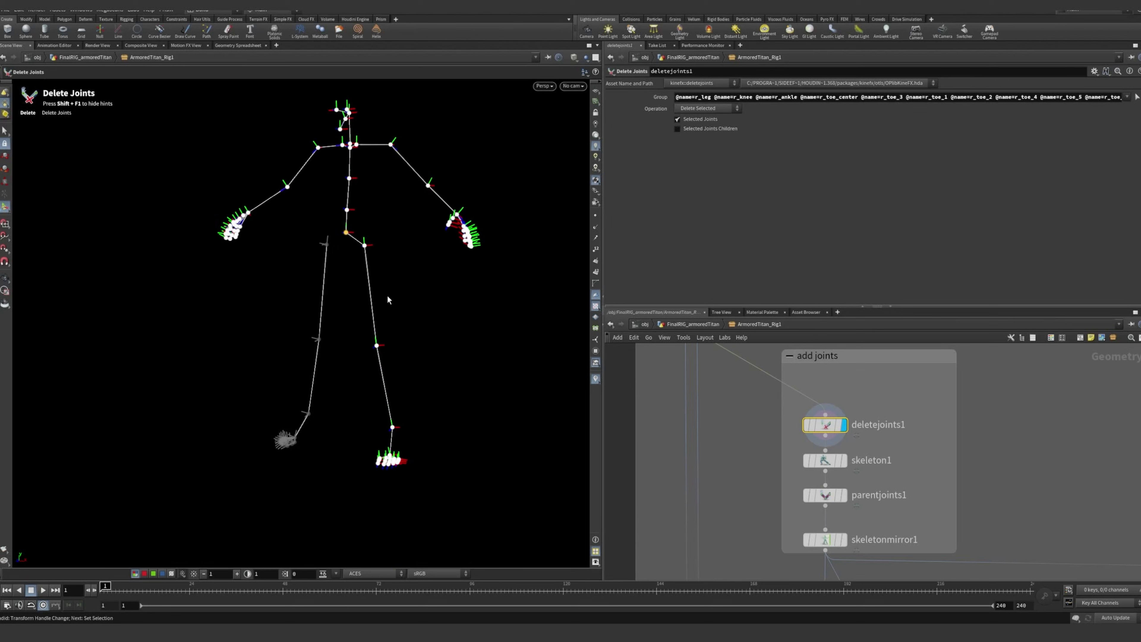
{"action": "middle_click_drag", "start_coordinate": [427, 291], "coordinate": [411, 311], "text": "alt"}
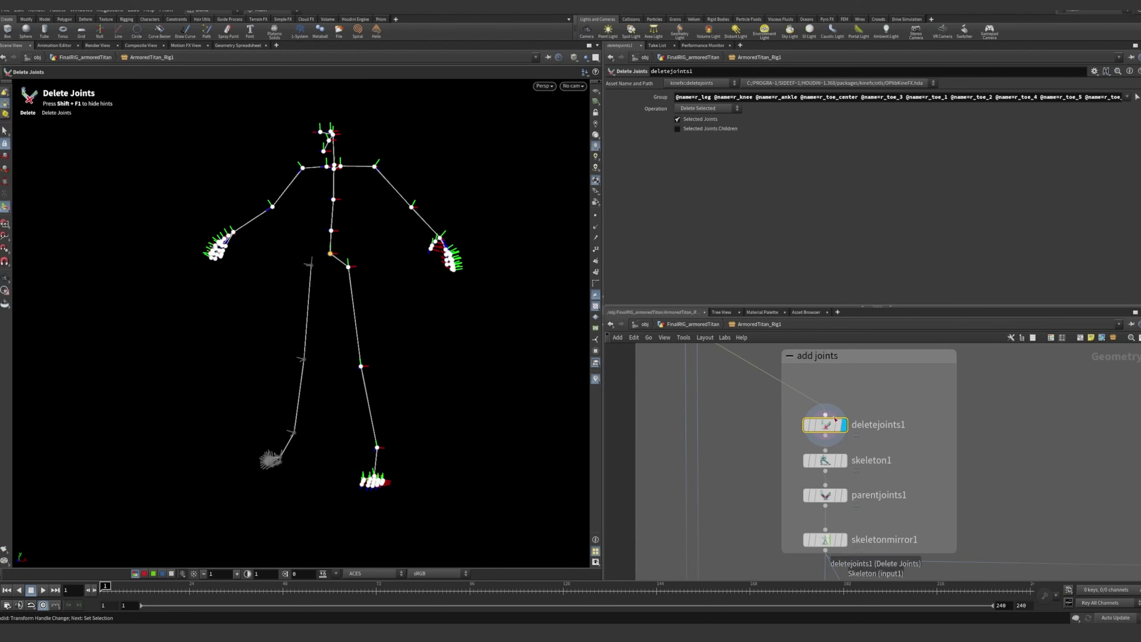
Display the skeleton1 node in the add joints box and show its parameters
{"action": "mouse_move", "coordinate": [846, 467]}
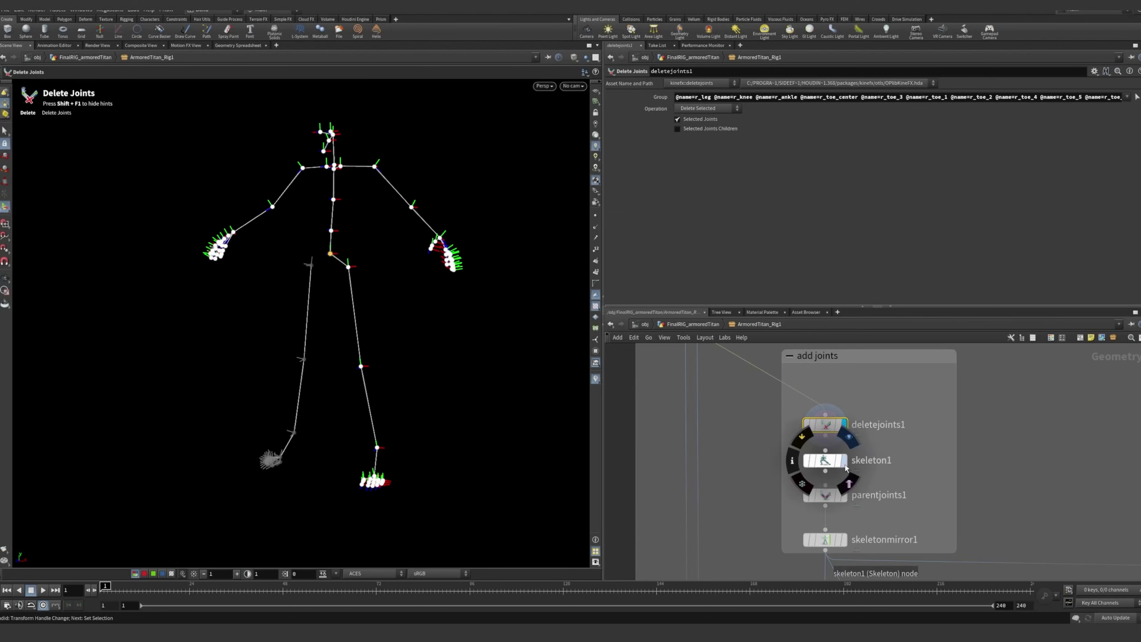
{"action": "left_click", "coordinate": [829, 464]}
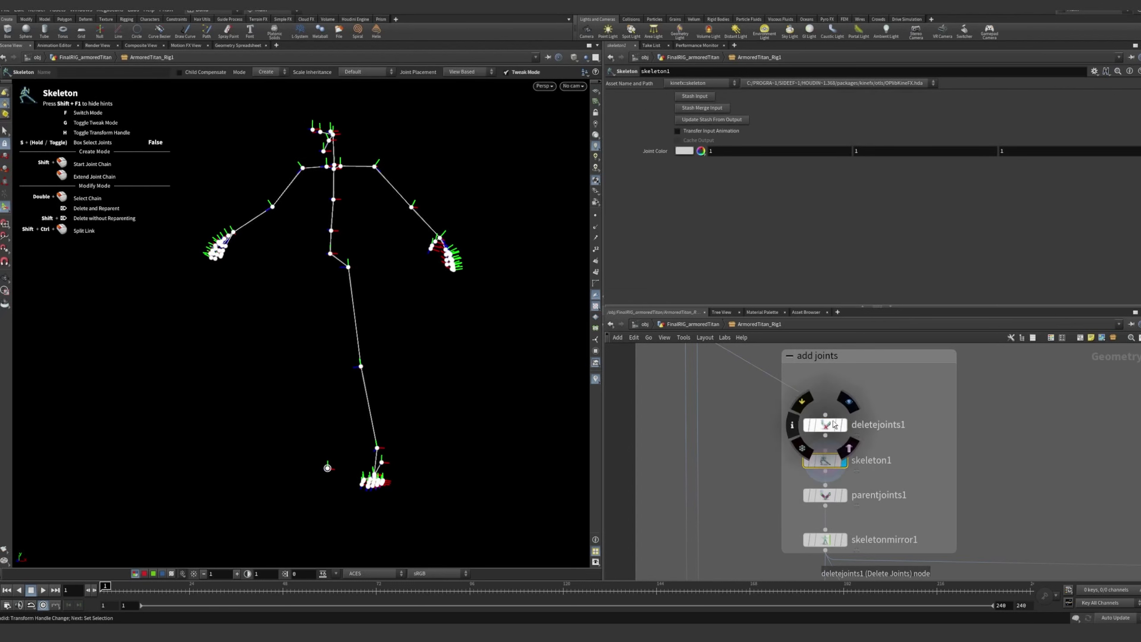
Space the deletejoints1 and skeleton1 nodes apart in the add joints box, and select the armoredTitan_main joint at the skeleton's base
{"action": "left_click_drag", "start_coordinate": [828, 428], "coordinate": [828, 412]}
{"action": "left_click_drag", "start_coordinate": [828, 462], "coordinate": [828, 457]}
{"action": "right_click_drag", "start_coordinate": [328, 226], "coordinate": [398, 357], "text": "alt"}
{"action": "middle_click_drag", "start_coordinate": [398, 357], "coordinate": [411, 288], "text": "alt"}
{"action": "left_click_drag", "start_coordinate": [411, 287], "coordinate": [390, 324], "text": "alt"}
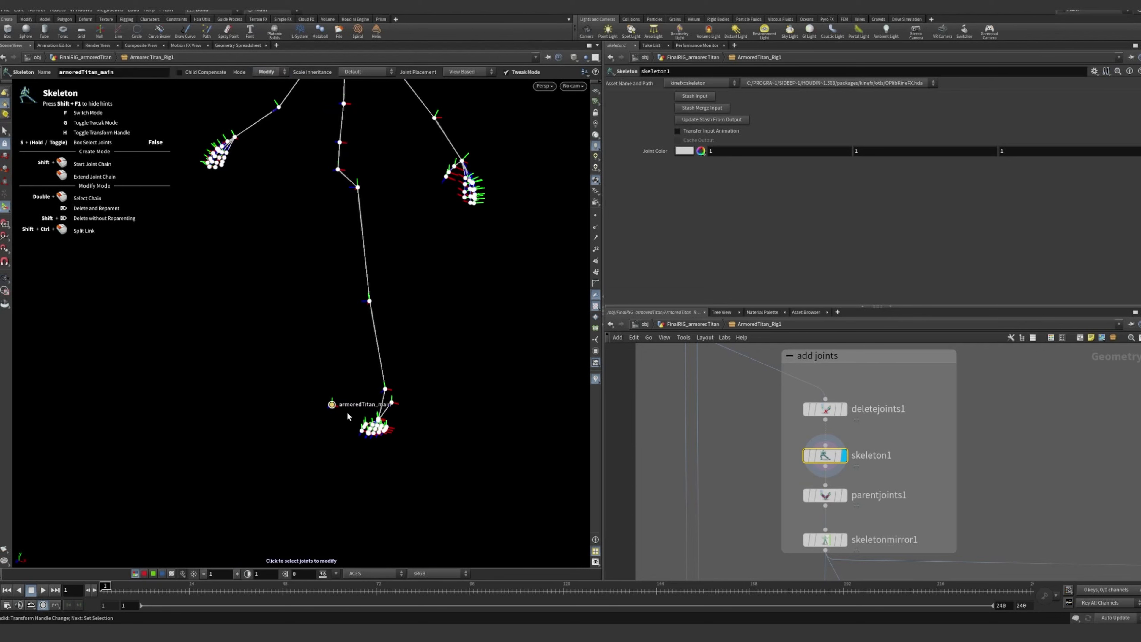
{"action": "left_click_drag", "start_coordinate": [347, 416], "coordinate": [331, 442], "text": "alt"}
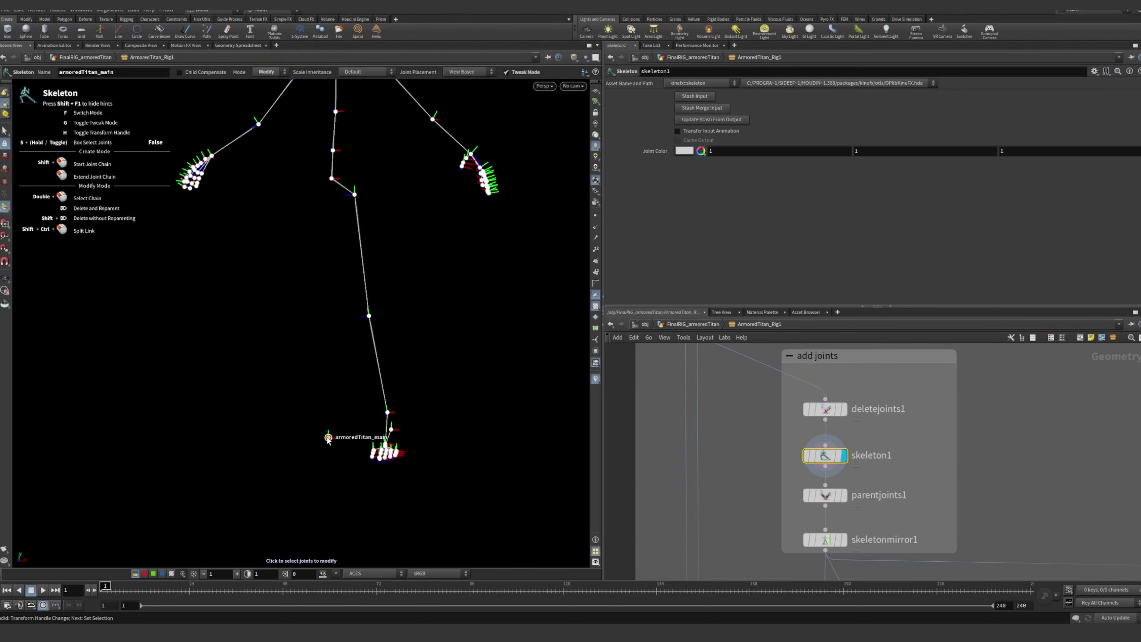
{"action": "key", "text": "alt"}
{"action": "mouse_move", "coordinate": [330, 438]}
{"action": "left_mouse_down", "text": "alt"}
{"action": "mouse_move", "coordinate": [348, 432]}
{"action": "mouse_move", "coordinate": [330, 429]}
{"action": "left_mouse_up", "text": "alt"}
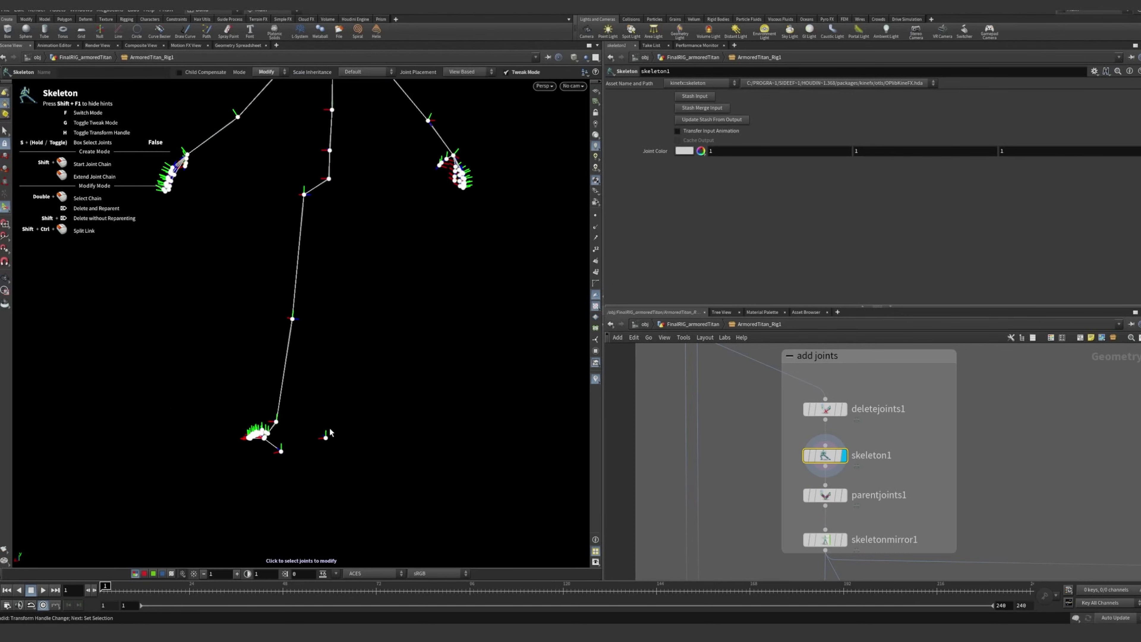
{"action": "left_click_drag", "start_coordinate": [368, 345], "coordinate": [410, 211], "text": "alt"}
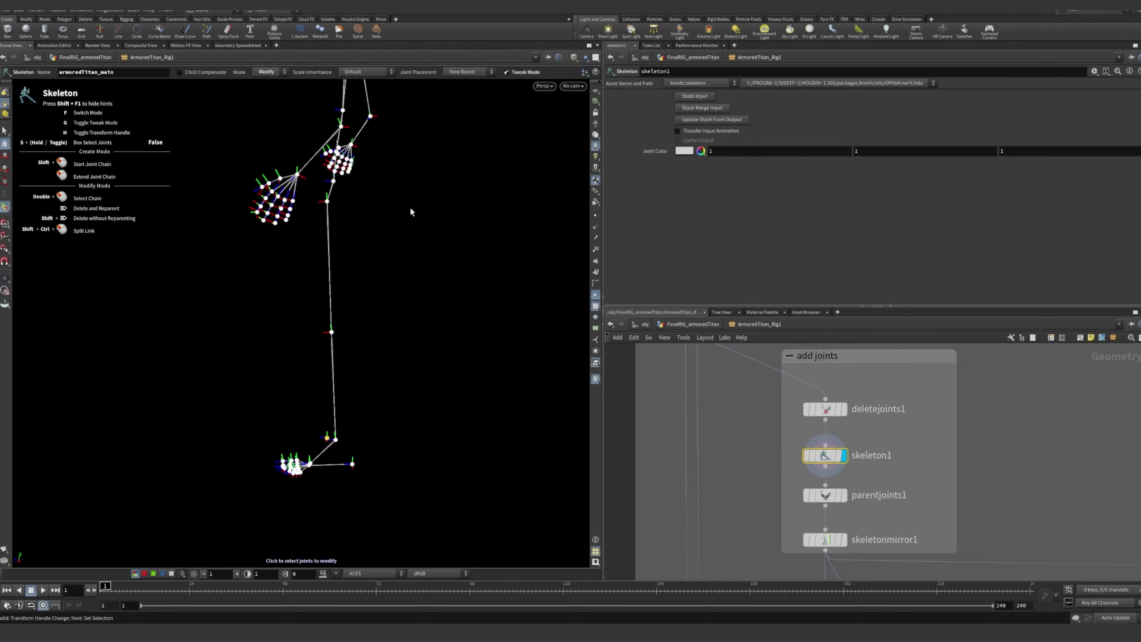
Examine the left foot and toe joints of the skeleton from several angles, and select the l_footEnd joint
{"action": "left_click_drag", "start_coordinate": [458, 302], "coordinate": [360, 312], "text": "alt"}
{"action": "right_click_drag", "start_coordinate": [267, 482], "coordinate": [519, 387], "text": "alt"}
{"action": "left_click_drag", "start_coordinate": [520, 388], "coordinate": [309, 360], "text": "alt"}
{"action": "middle_click_drag", "start_coordinate": [467, 371], "coordinate": [122, 357], "text": "alt"}
{"action": "left_click_drag", "start_coordinate": [276, 344], "coordinate": [252, 334], "text": "alt"}
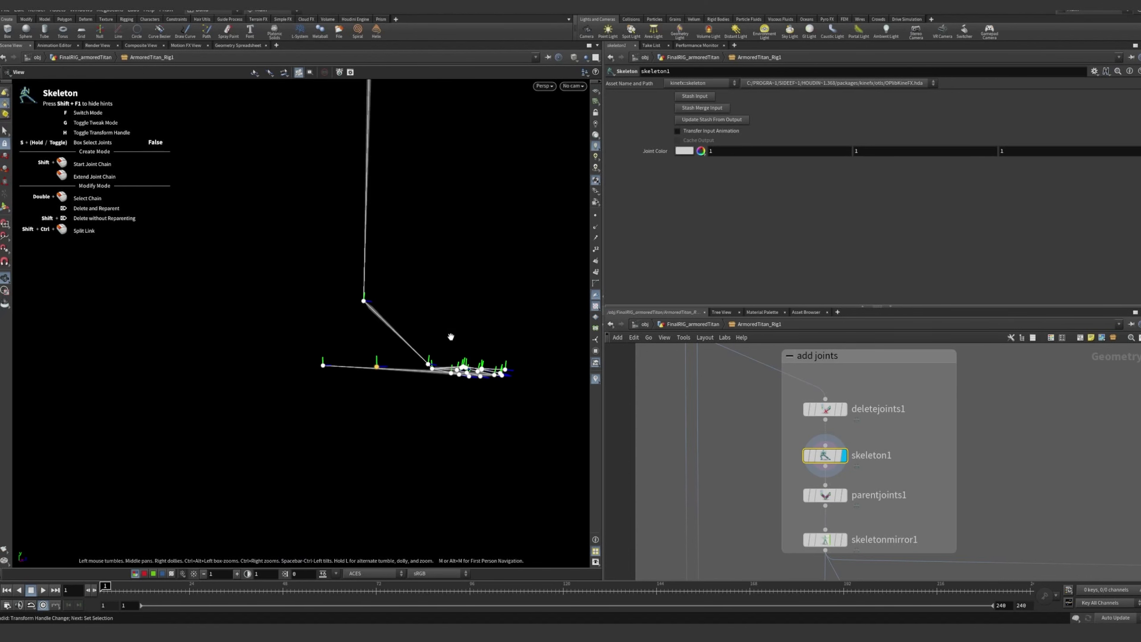
{"action": "left_click_drag", "start_coordinate": [452, 337], "coordinate": [251, 346], "text": "alt"}
{"action": "middle_click_drag", "start_coordinate": [187, 336], "coordinate": [26, 319], "text": "alt"}
{"action": "left_click_drag", "start_coordinate": [388, 306], "coordinate": [431, 347], "text": "alt"}
{"action": "middle_click_drag", "start_coordinate": [431, 346], "coordinate": [301, 384], "text": "alt"}
{"action": "right_click_drag", "start_coordinate": [300, 385], "coordinate": [356, 377], "text": "alt"}
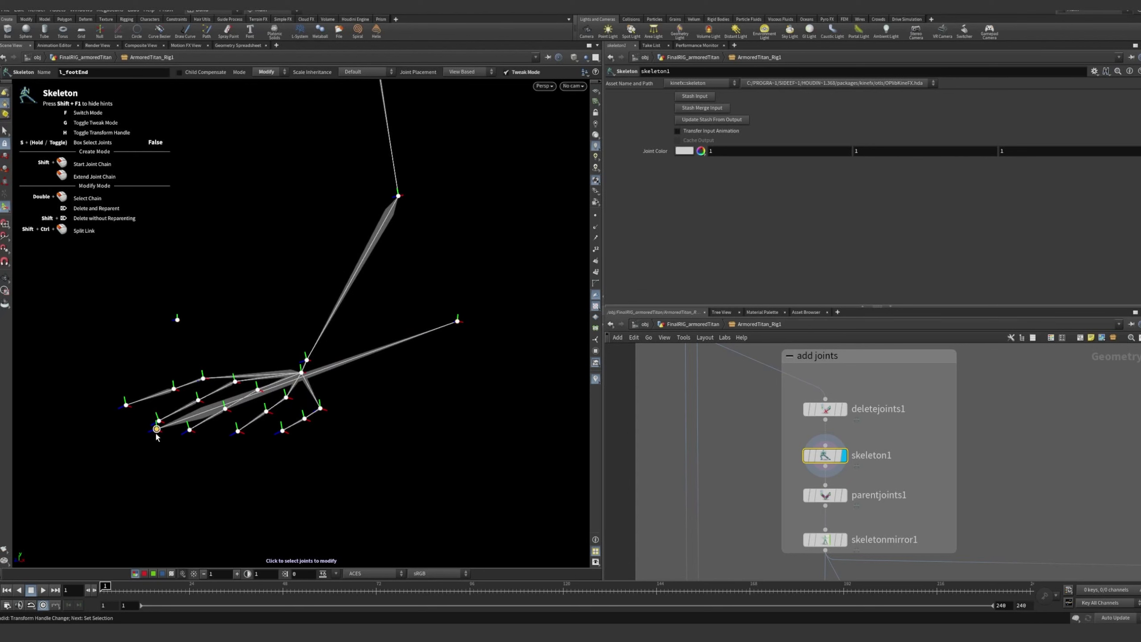
{"action": "key", "text": "alt"}
{"action": "left_click_drag", "start_coordinate": [156, 429], "coordinate": [231, 423], "text": "alt"}
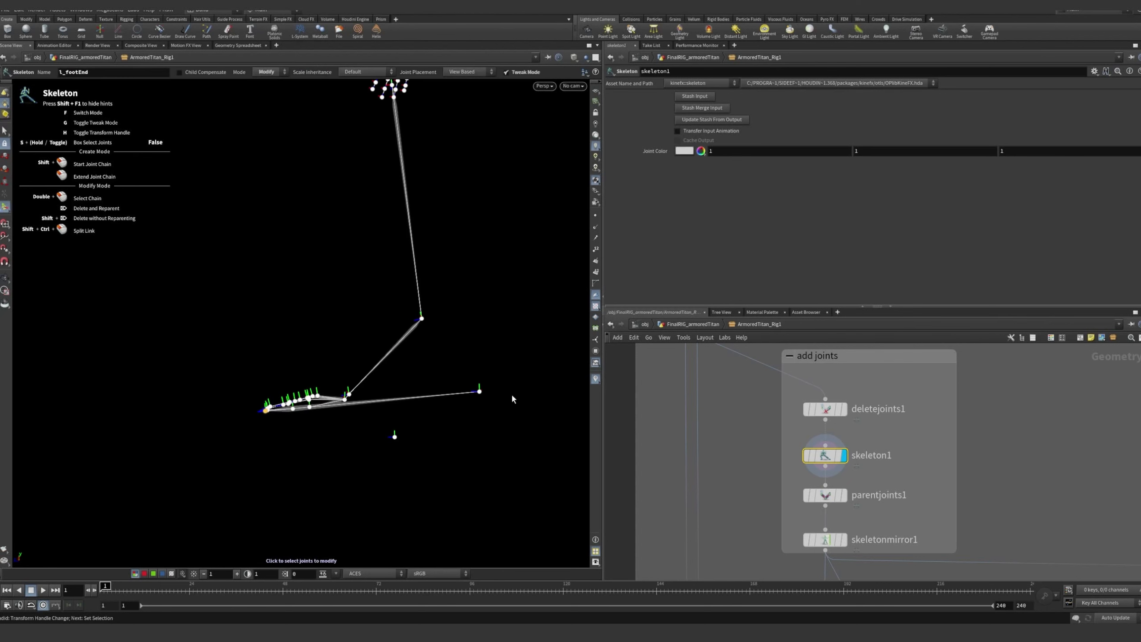
{"action": "left_click_drag", "start_coordinate": [514, 399], "coordinate": [352, 344], "text": "alt"}
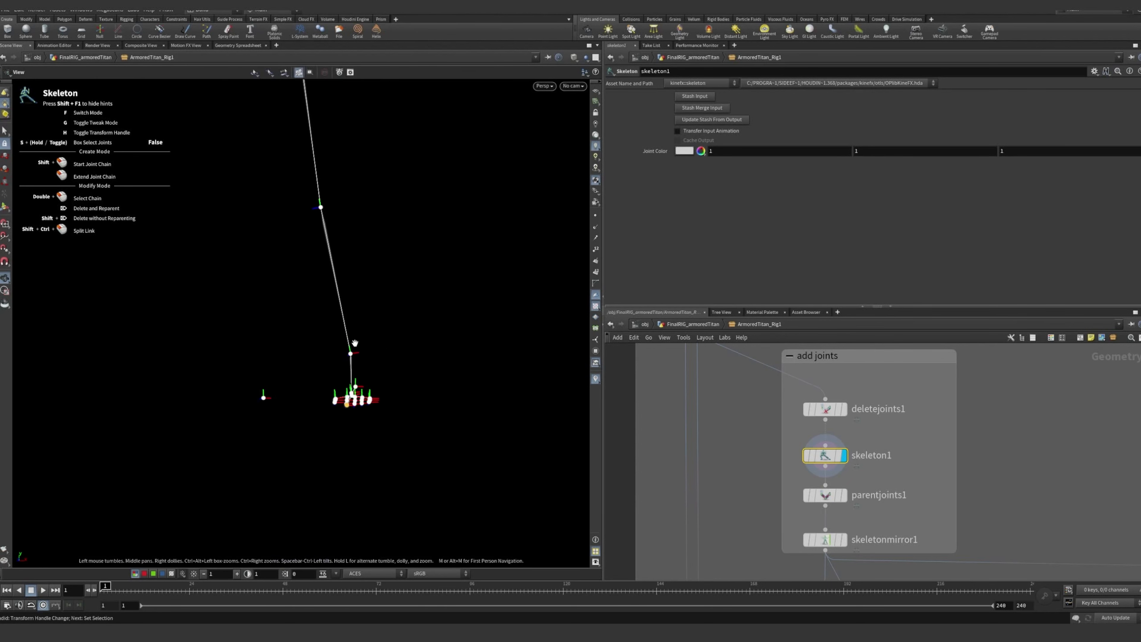
{"action": "left_click_drag", "start_coordinate": [356, 300], "coordinate": [343, 371], "text": "alt"}
Display the parentjoints1 node with its parameters, and examine how the hip connects to armoredTitan_main
{"action": "middle_click_drag", "start_coordinate": [840, 500], "coordinate": [838, 462]}
{"action": "scroll", "coordinate": [838, 462], "scroll_direction": "up", "scroll_amount": 3}
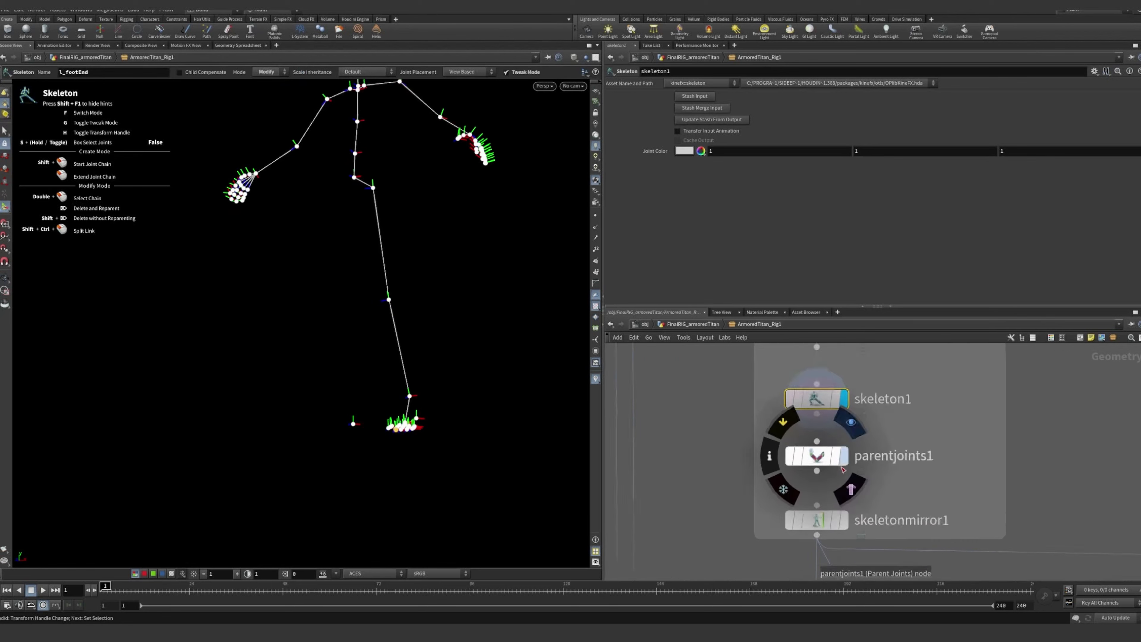
{"action": "left_click", "coordinate": [853, 414]}
{"action": "left_click", "coordinate": [812, 454]}
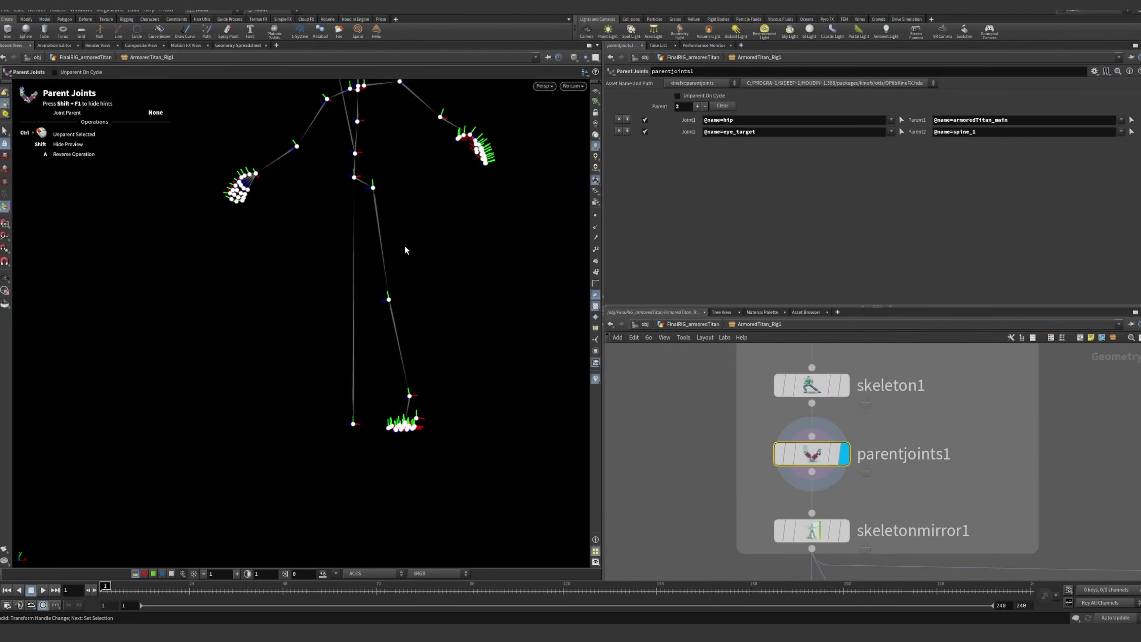
{"action": "left_click_drag", "start_coordinate": [392, 288], "coordinate": [514, 304], "text": "alt"}
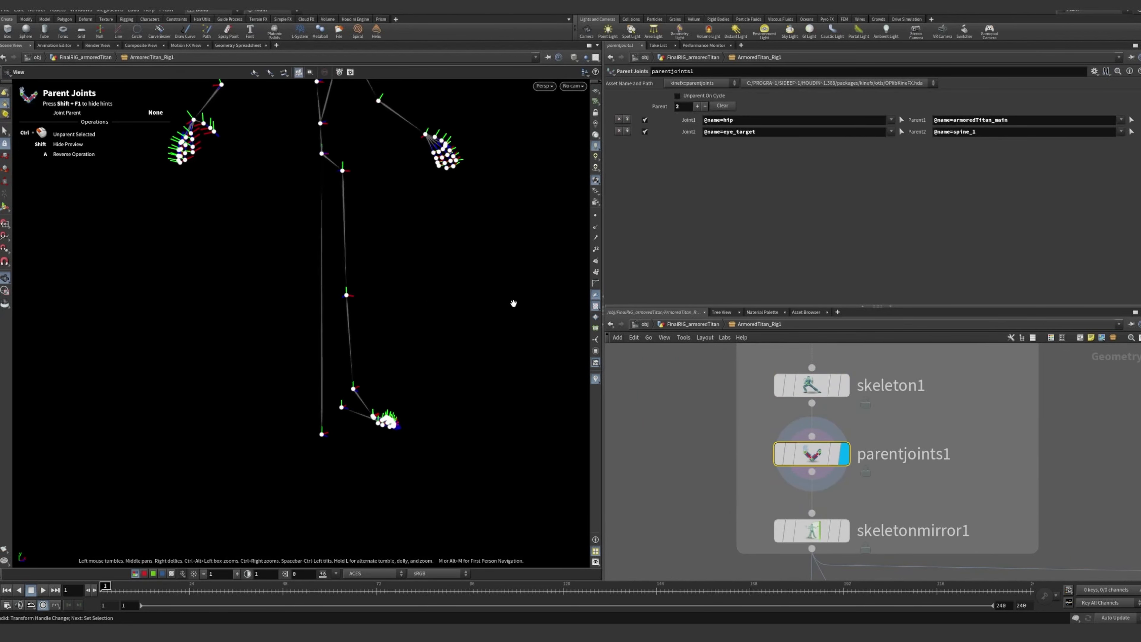
{"action": "right_click_drag", "start_coordinate": [515, 303], "coordinate": [403, 303], "text": "alt"}
{"action": "middle_click_drag", "start_coordinate": [403, 303], "coordinate": [410, 379], "text": "alt"}
{"action": "left_click_drag", "start_coordinate": [409, 379], "coordinate": [318, 342], "text": "alt"}
{"action": "right_click_drag", "start_coordinate": [319, 342], "coordinate": [466, 403], "text": "alt"}
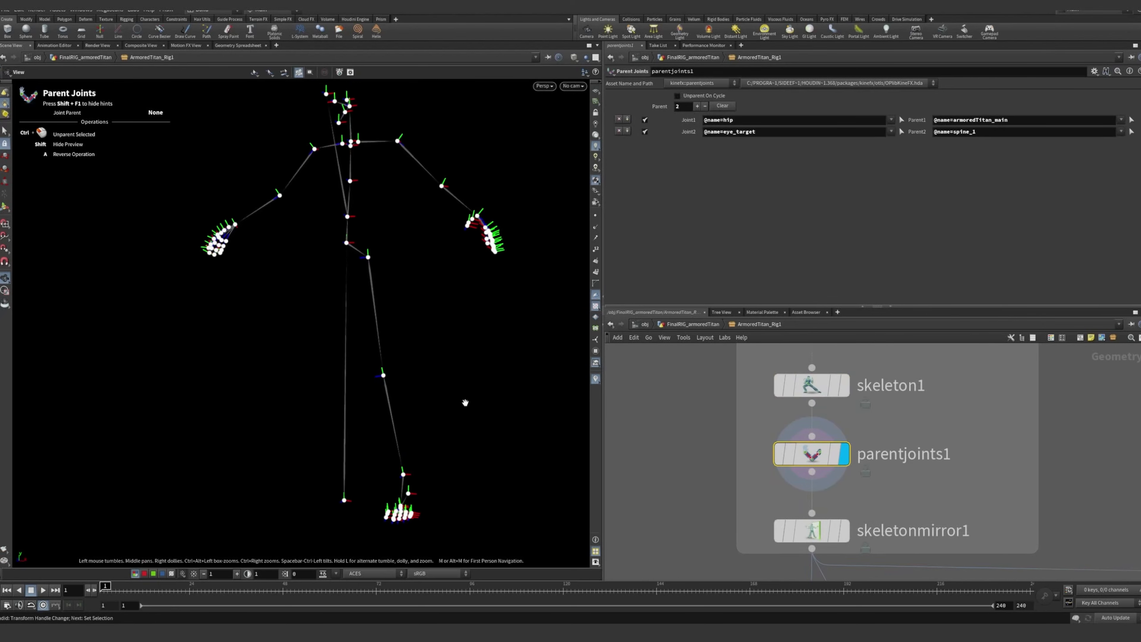
{"action": "middle_click_drag", "start_coordinate": [466, 403], "coordinate": [459, 354], "text": "alt"}
Display the skeletonmirror1 node and show its parameters to inspect the mirrored leg joints
{"action": "left_click", "coordinate": [844, 530]}
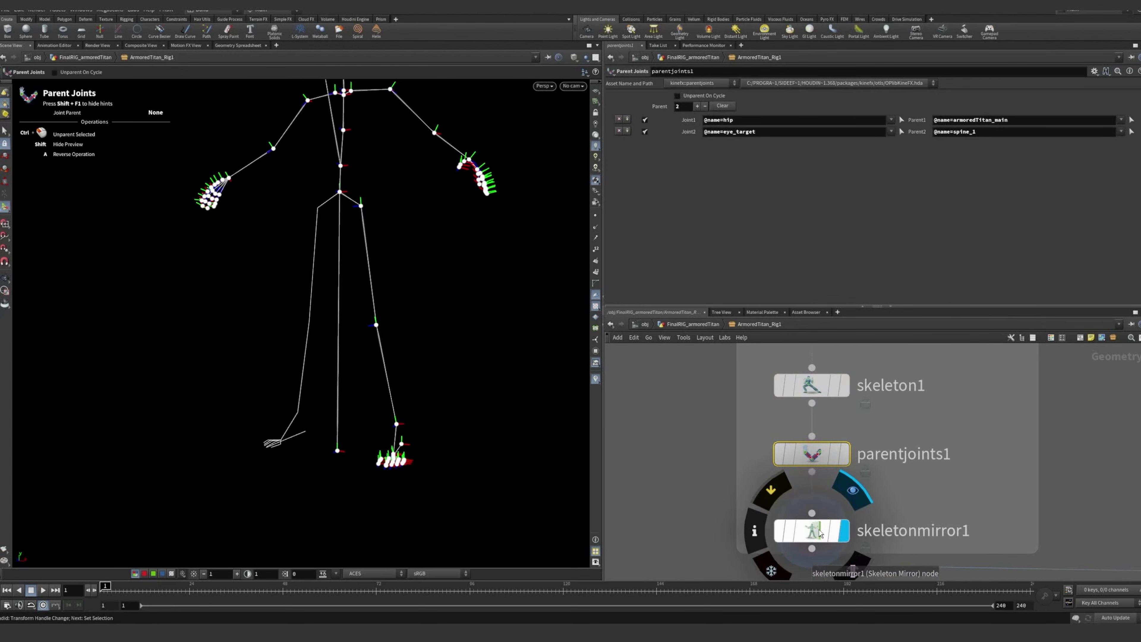
{"action": "left_click", "coordinate": [811, 531]}
{"action": "left_click_drag", "start_coordinate": [410, 379], "coordinate": [568, 389], "text": "alt"}
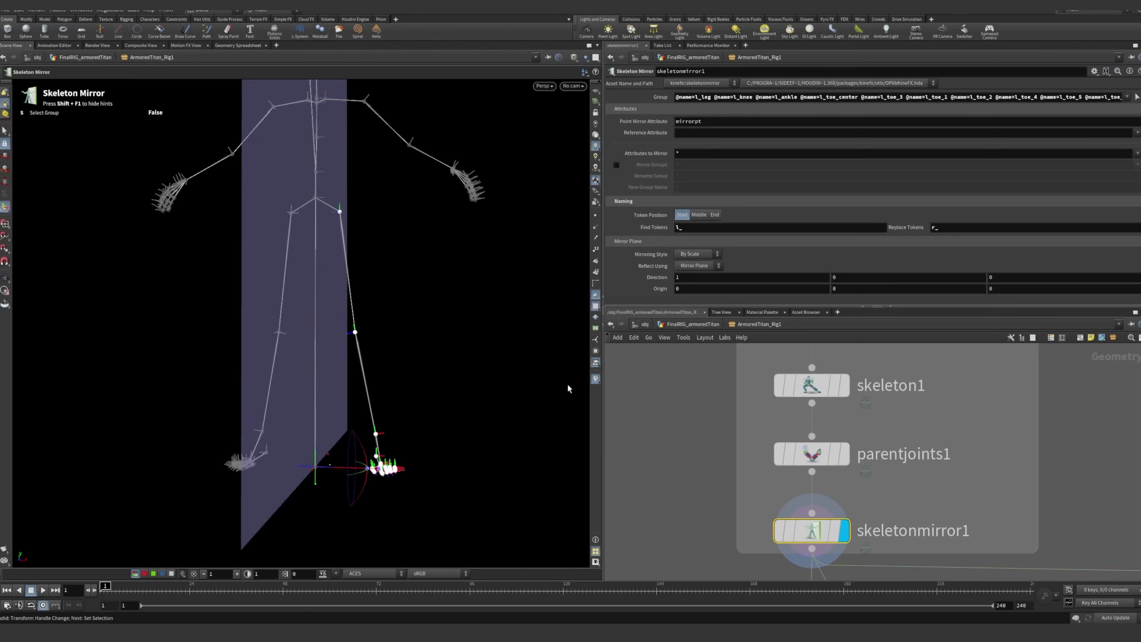
{"action": "scroll", "coordinate": [751, 485], "scroll_direction": "down", "scroll_amount": 2}
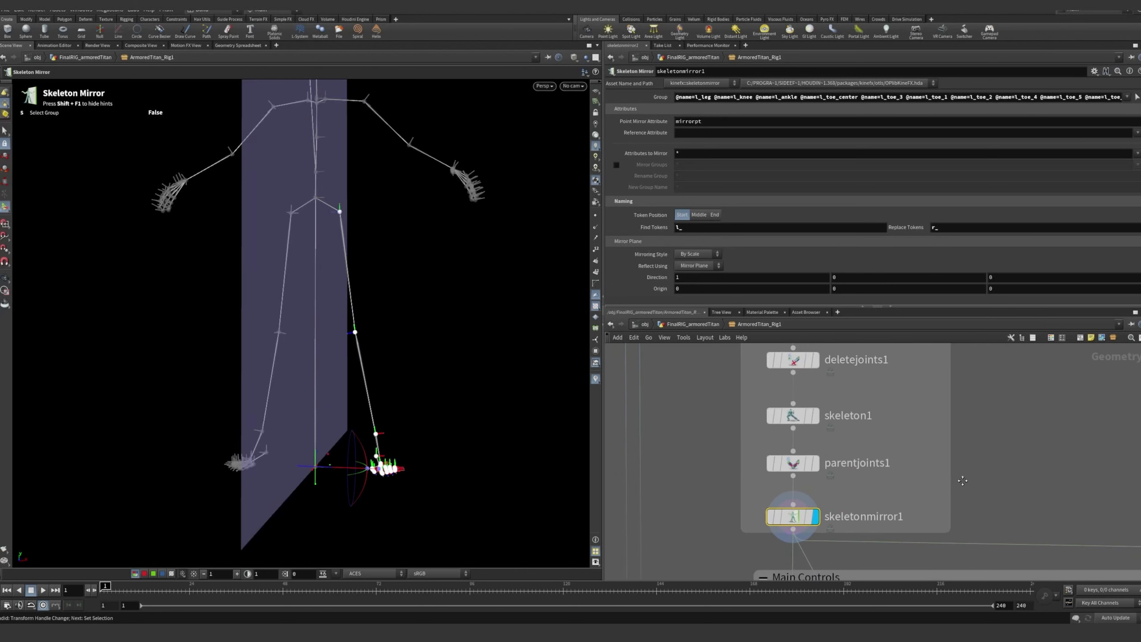
Display the deletejoints2 node in the Main Controls box and show its parameters
{"action": "scroll", "coordinate": [950, 537], "scroll_direction": "down", "scroll_amount": 2}
{"action": "middle_click_drag", "start_coordinate": [949, 537], "coordinate": [890, 346]}
{"action": "middle_click_drag", "start_coordinate": [849, 413], "coordinate": [771, 400]}
{"action": "scroll", "coordinate": [859, 390], "scroll_direction": "down", "scroll_amount": 1}
{"action": "scroll", "coordinate": [885, 382], "scroll_direction": "up", "scroll_amount": 4}
{"action": "scroll", "coordinate": [895, 446], "scroll_direction": "down", "scroll_amount": 4}
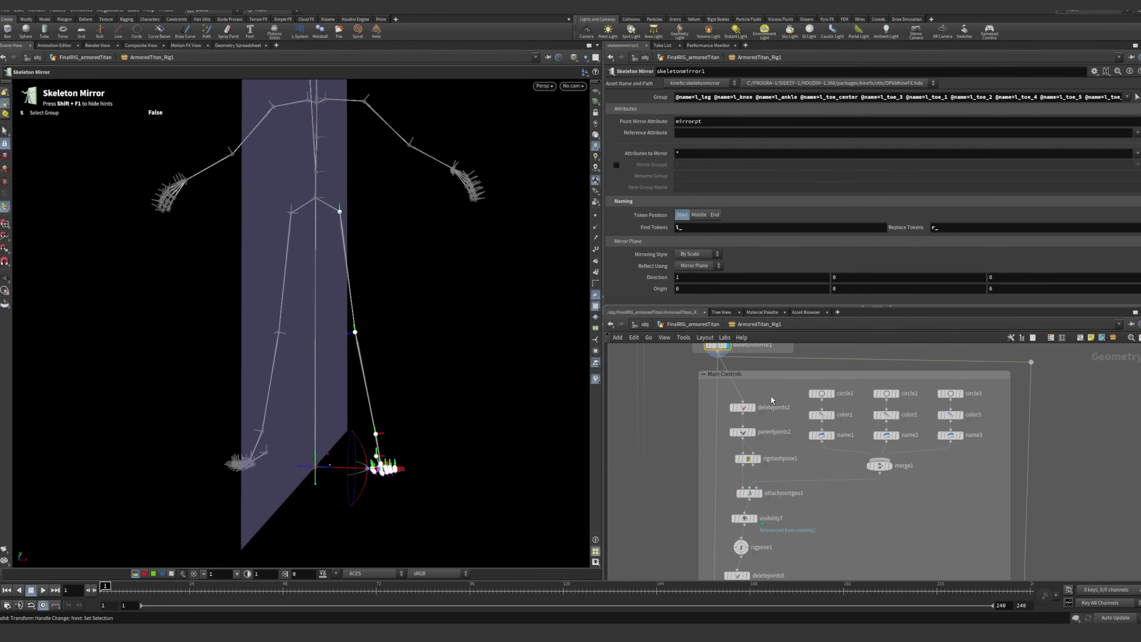
{"action": "scroll", "coordinate": [755, 400], "scroll_direction": "up", "scroll_amount": 5}
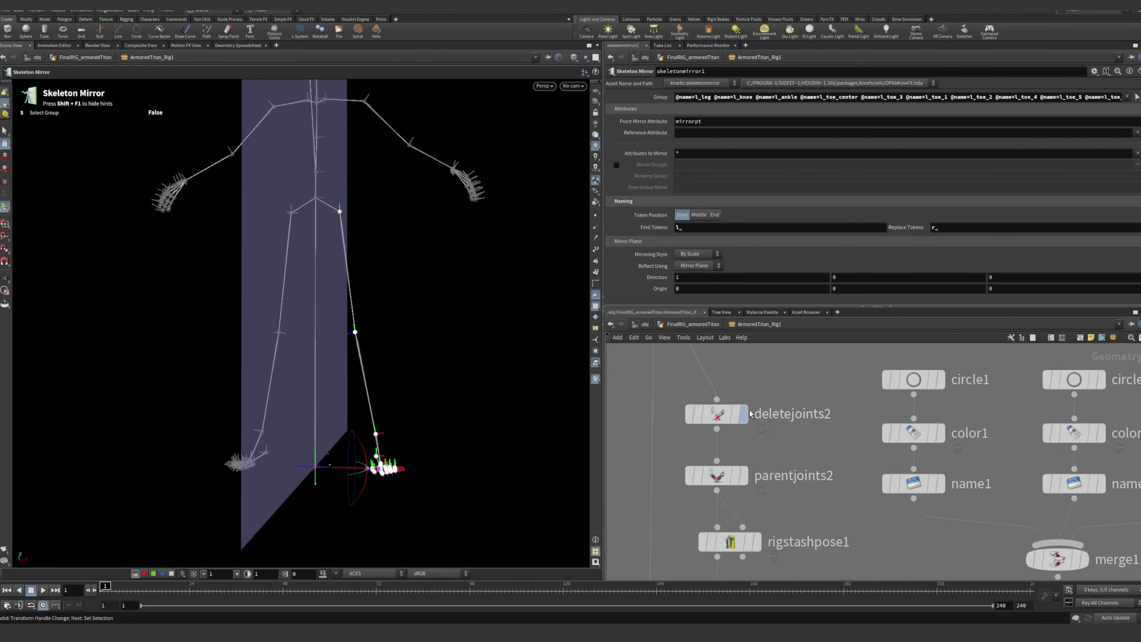
{"action": "left_click", "coordinate": [747, 417]}
{"action": "left_click", "coordinate": [721, 416]}
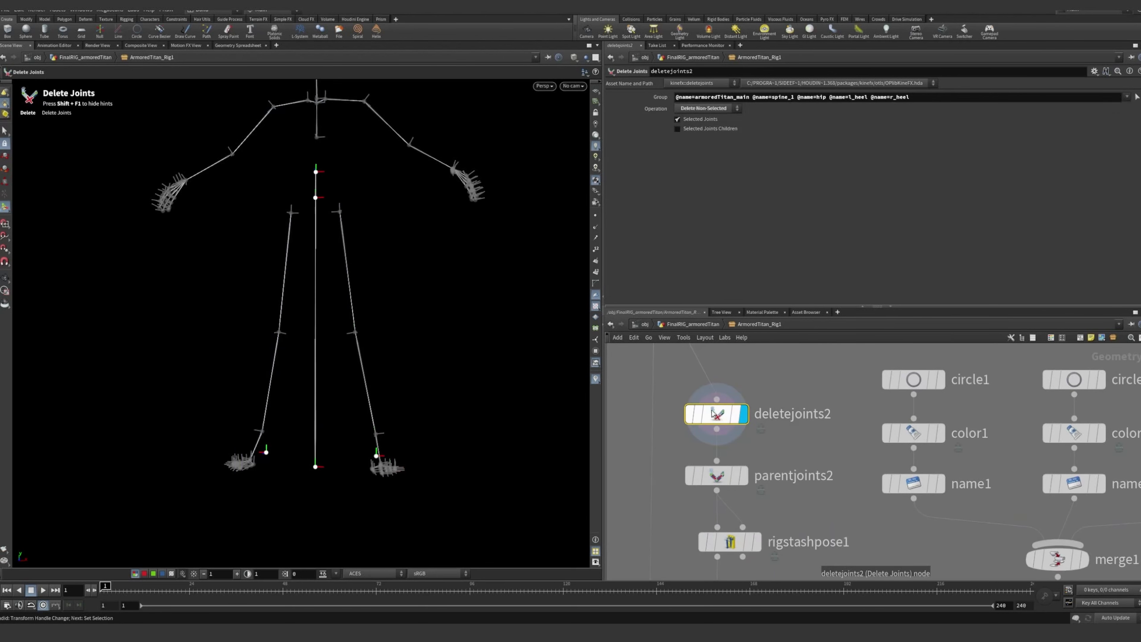
Examine the Main Controls box and how its node chain connects to the add joints box and the rest of the network
{"action": "scroll", "coordinate": [752, 398], "scroll_direction": "down", "scroll_amount": 5}
{"action": "mouse_move", "coordinate": [727, 385]}
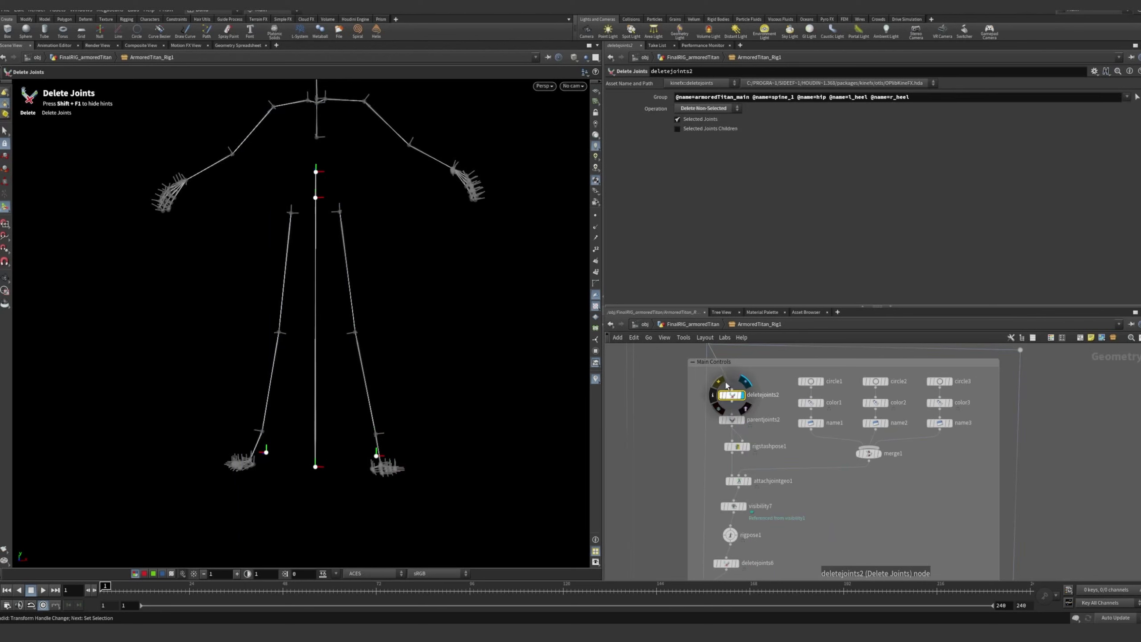
{"action": "scroll", "coordinate": [748, 411], "scroll_direction": "down", "scroll_amount": 3}
{"action": "middle_click_drag", "start_coordinate": [807, 476], "coordinate": [844, 472]}
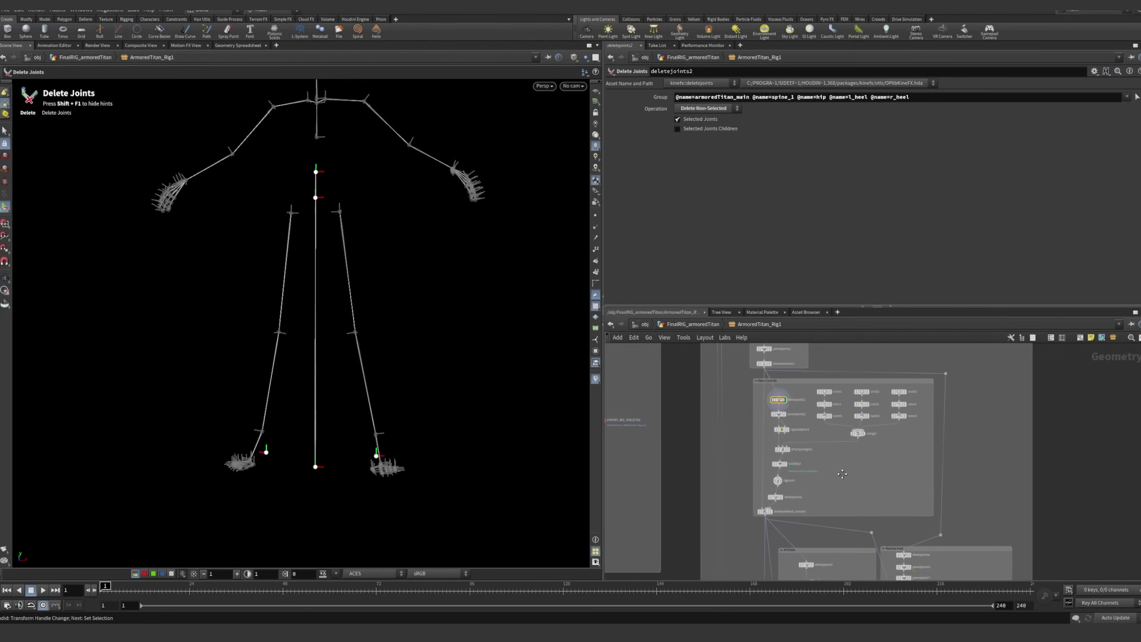
{"action": "scroll", "coordinate": [747, 401], "scroll_direction": "up", "scroll_amount": 3}
{"action": "middle_click_drag", "start_coordinate": [753, 392], "coordinate": [725, 394]}
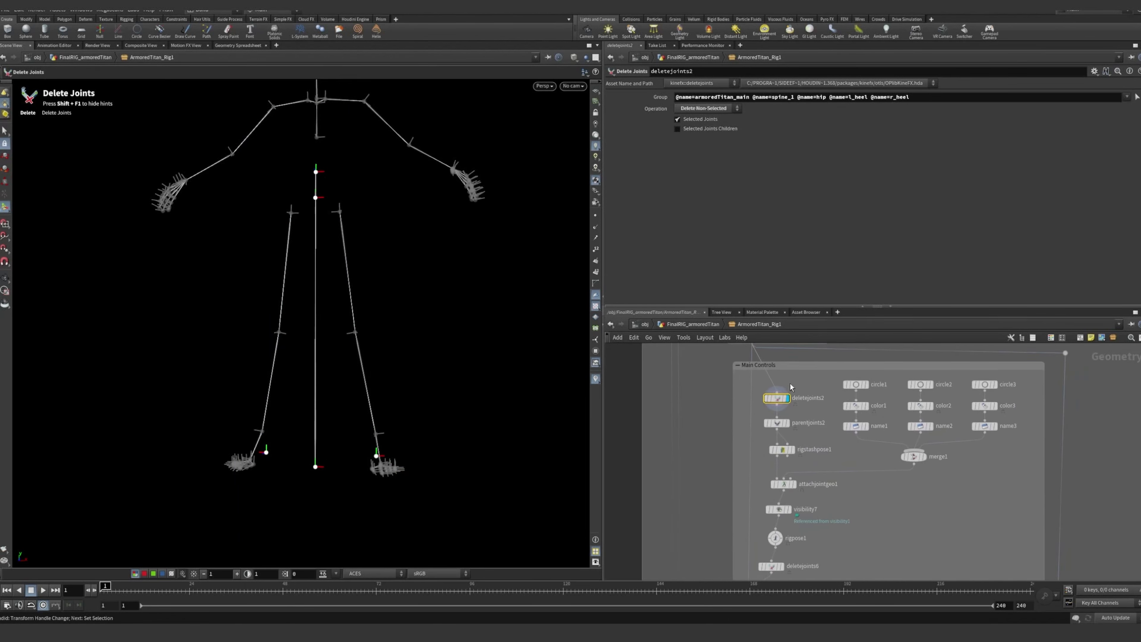
{"action": "scroll", "coordinate": [738, 414], "scroll_direction": "down", "scroll_amount": 3}
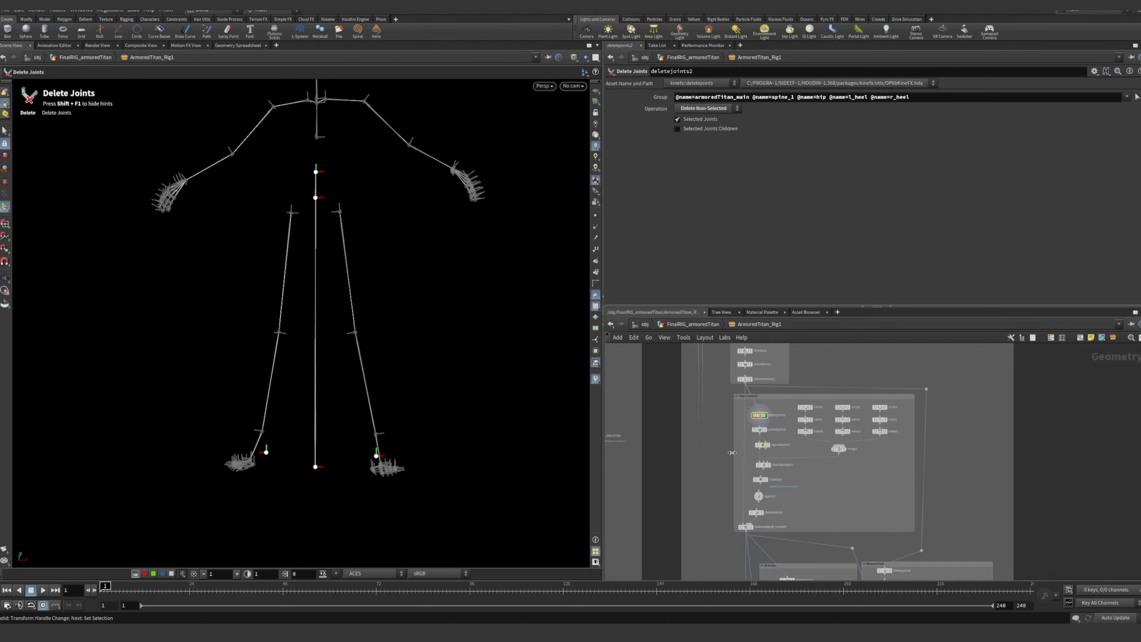
{"action": "middle_click_drag", "start_coordinate": [732, 473], "coordinate": [715, 371]}
{"action": "middle_click_drag", "start_coordinate": [716, 483], "coordinate": [714, 385]}
{"action": "mouse_move", "coordinate": [714, 499]}
{"action": "middle_mouse_down"}
{"action": "mouse_move", "coordinate": [725, 351]}
{"action": "mouse_move", "coordinate": [730, 374]}
{"action": "middle_mouse_up"}
{"action": "mouse_move", "coordinate": [738, 476]}
{"action": "middle_mouse_down"}
{"action": "mouse_move", "coordinate": [752, 356]}
{"action": "mouse_move", "coordinate": [734, 377]}
{"action": "mouse_move", "coordinate": [745, 494]}
{"action": "middle_mouse_up"}
{"action": "middle_click_drag", "start_coordinate": [747, 373], "coordinate": [749, 535]}
{"action": "middle_click_drag", "start_coordinate": [741, 376], "coordinate": [736, 508]}
{"action": "middle_click_drag", "start_coordinate": [744, 378], "coordinate": [741, 517]}
{"action": "middle_click_drag", "start_coordinate": [747, 378], "coordinate": [740, 521]}
{"action": "scroll", "coordinate": [733, 398], "scroll_direction": "up", "scroll_amount": 4}
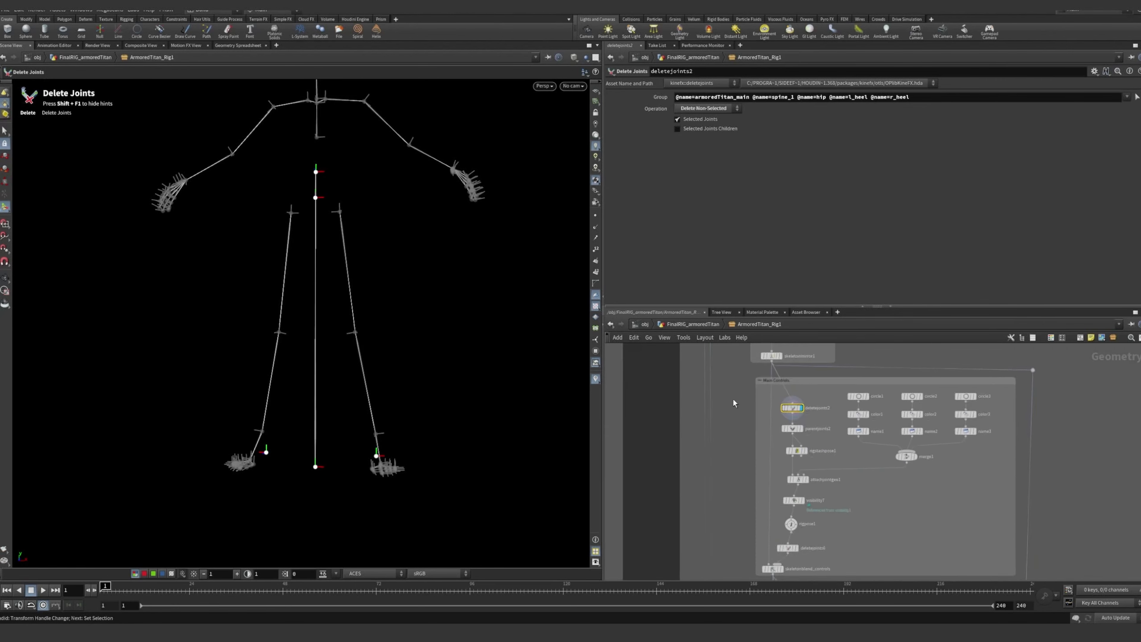
{"action": "middle_click_drag", "start_coordinate": [741, 451], "coordinate": [723, 400]}
{"action": "middle_click_drag", "start_coordinate": [693, 434], "coordinate": [668, 430]}
{"action": "scroll", "coordinate": [675, 411], "scroll_direction": "up", "scroll_amount": 1}
{"action": "scroll", "coordinate": [668, 430], "scroll_direction": "down", "scroll_amount": 1}
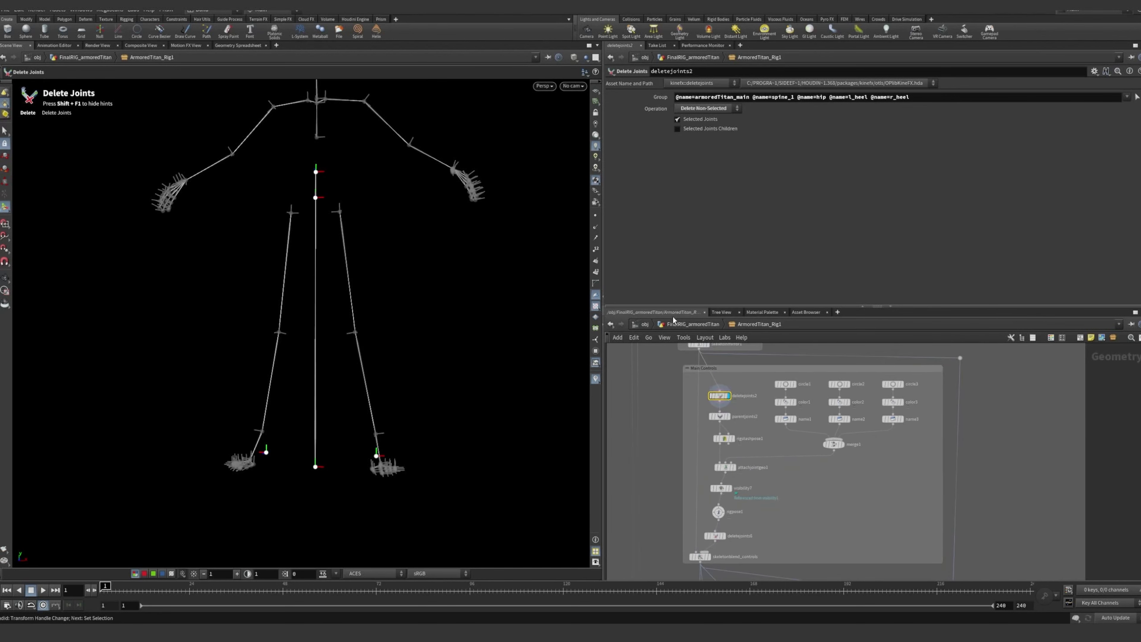
Enlarge the network editor pane and select the deletejoints2 node in the Main Controls box
{"action": "left_click_drag", "start_coordinate": [673, 307], "coordinate": [673, 270]}
{"action": "mouse_move", "coordinate": [668, 407]}
{"action": "middle_mouse_down"}
{"action": "mouse_move", "coordinate": [664, 368]}
{"action": "mouse_move", "coordinate": [655, 397]}
{"action": "middle_mouse_up"}
{"action": "scroll", "coordinate": [665, 367], "scroll_direction": "up", "scroll_amount": 1}
{"action": "scroll", "coordinate": [728, 359], "scroll_direction": "up", "scroll_amount": 4}
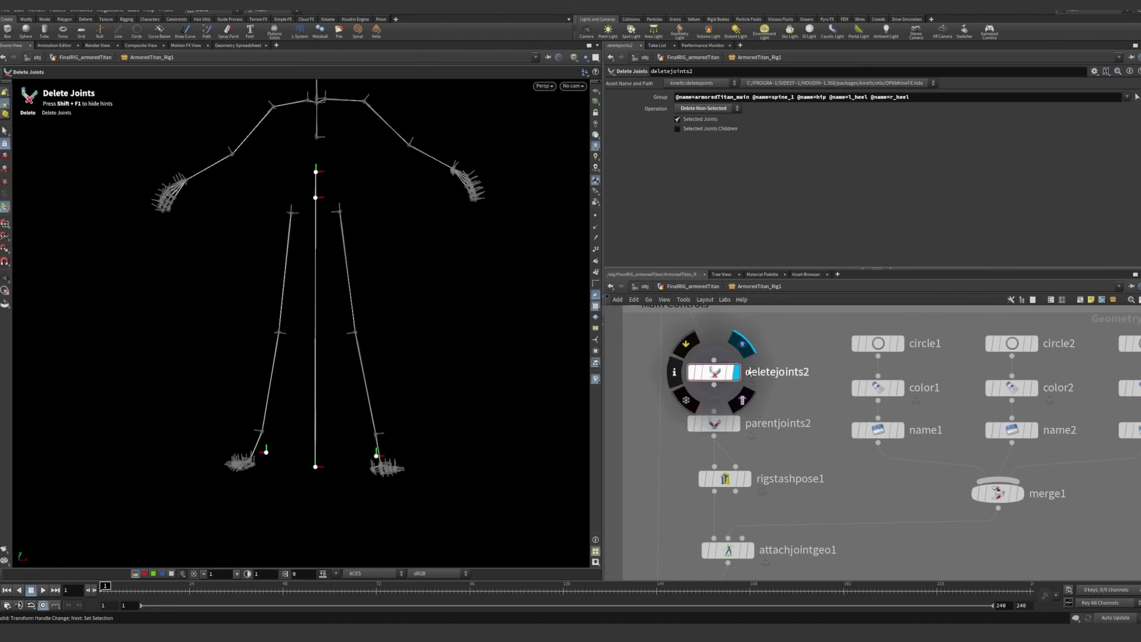
{"action": "left_click", "coordinate": [716, 372]}
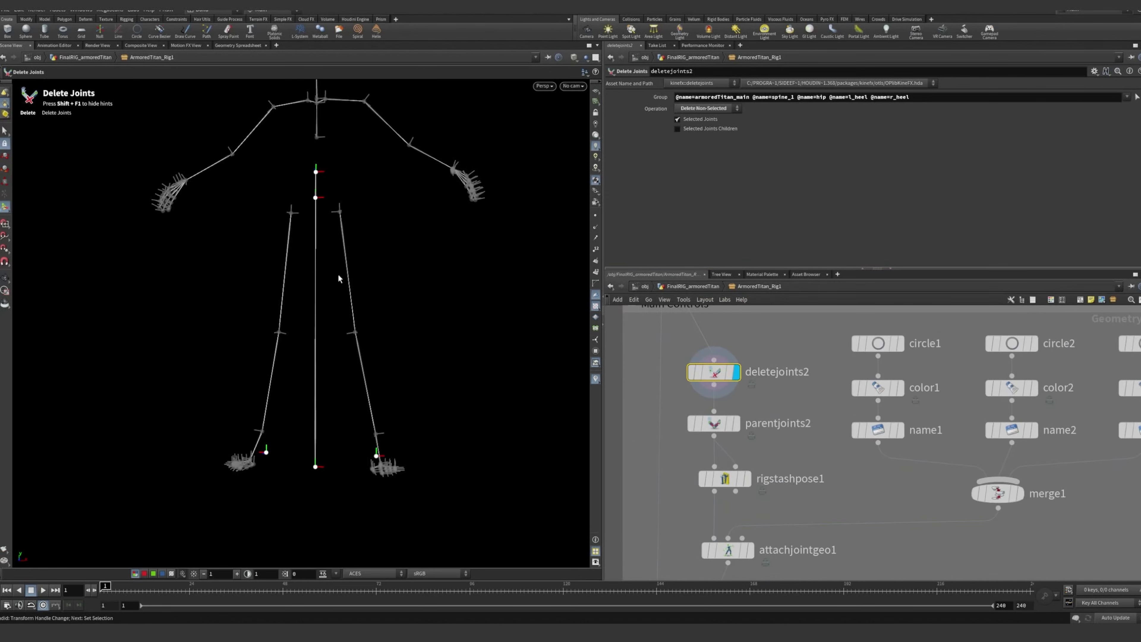
Examine the main control joints kept by deletejoints2, from armoredTitan_main up to the hip and spine_1 and at both heels
{"action": "mouse_move", "coordinate": [339, 279]}
{"action": "left_mouse_down"}
{"action": "mouse_move", "coordinate": [263, 270]}
{"action": "mouse_move", "coordinate": [328, 269]}
{"action": "mouse_move", "coordinate": [397, 248]}
{"action": "mouse_move", "coordinate": [359, 245]}
{"action": "mouse_move", "coordinate": [330, 263]}
{"action": "left_mouse_up"}
{"action": "mouse_move", "coordinate": [388, 289]}
{"action": "left_mouse_down"}
{"action": "mouse_move", "coordinate": [407, 272]}
{"action": "mouse_move", "coordinate": [380, 280]}
{"action": "mouse_move", "coordinate": [392, 288]}
{"action": "left_mouse_up"}
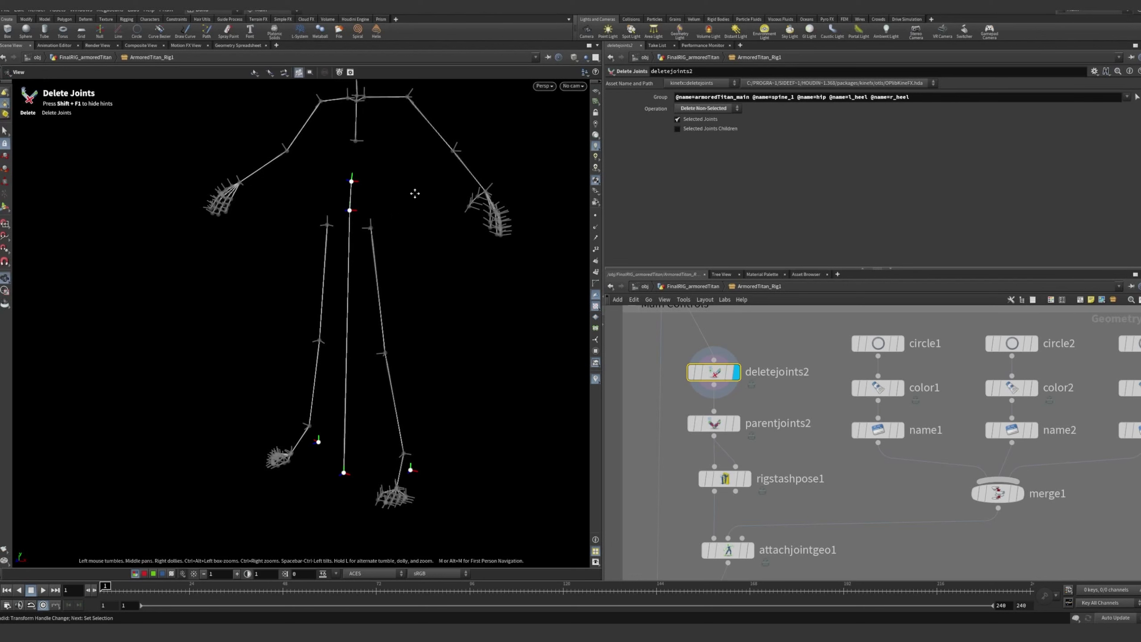
{"action": "middle_click_drag", "start_coordinate": [414, 194], "coordinate": [412, 196], "text": "alt"}
{"action": "right_click_drag", "start_coordinate": [482, 186], "coordinate": [388, 217], "text": "alt"}
{"action": "middle_click_drag", "start_coordinate": [389, 217], "coordinate": [411, 240], "text": "alt"}
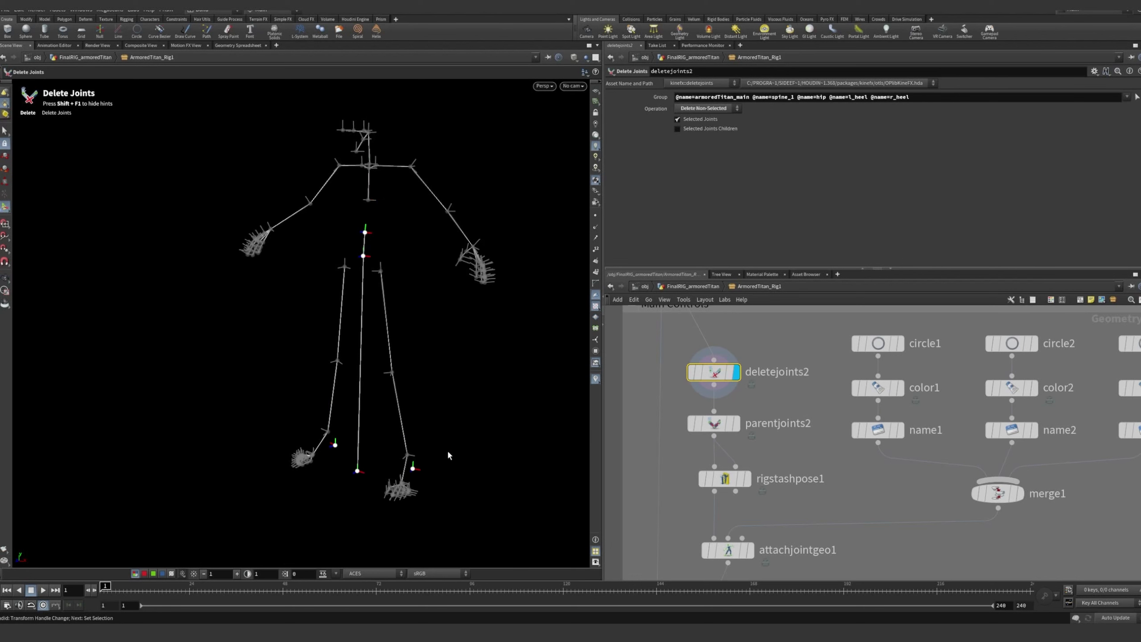
{"action": "scroll", "coordinate": [826, 508], "scroll_direction": "down", "scroll_amount": 3}
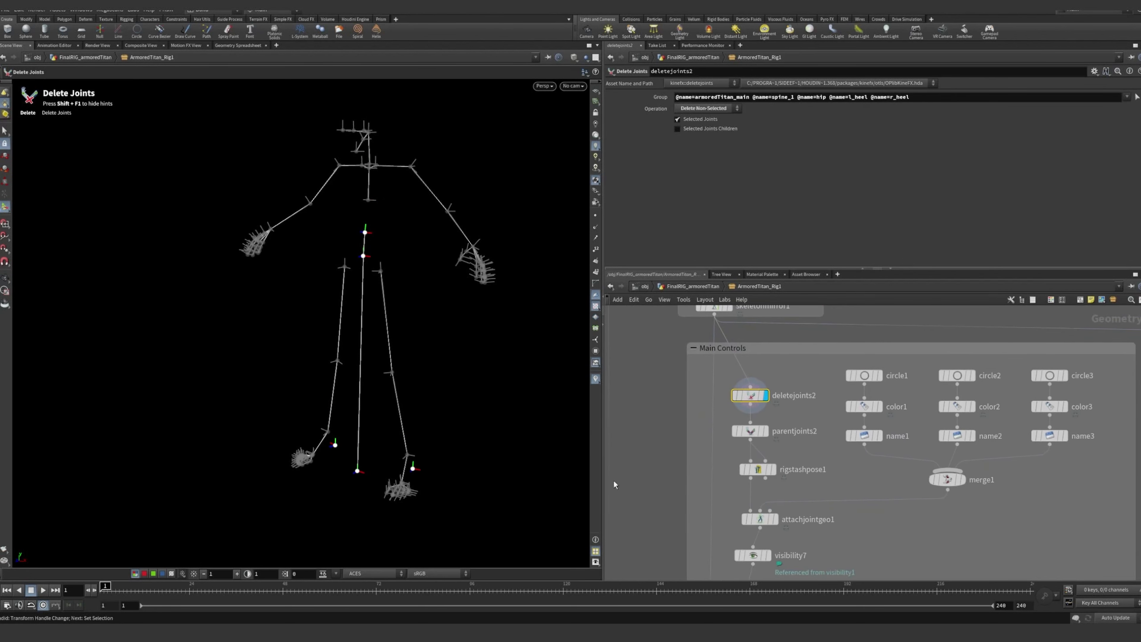
{"action": "scroll", "coordinate": [378, 474], "scroll_direction": "up", "scroll_amount": 4}
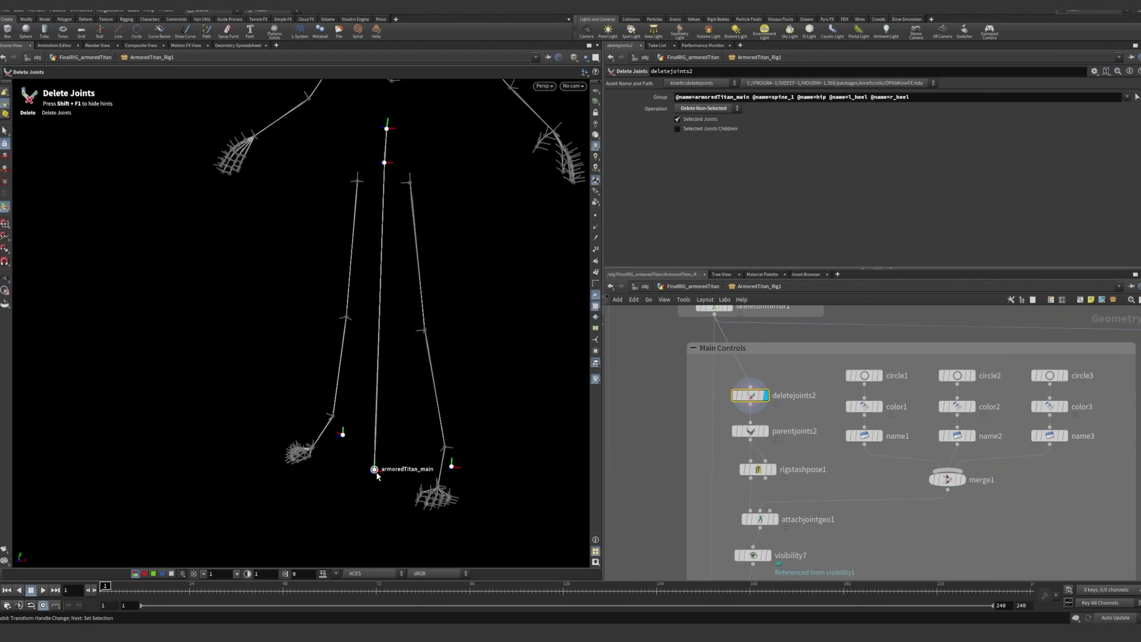
{"action": "left_click_drag", "start_coordinate": [376, 477], "coordinate": [389, 243], "text": "alt"}
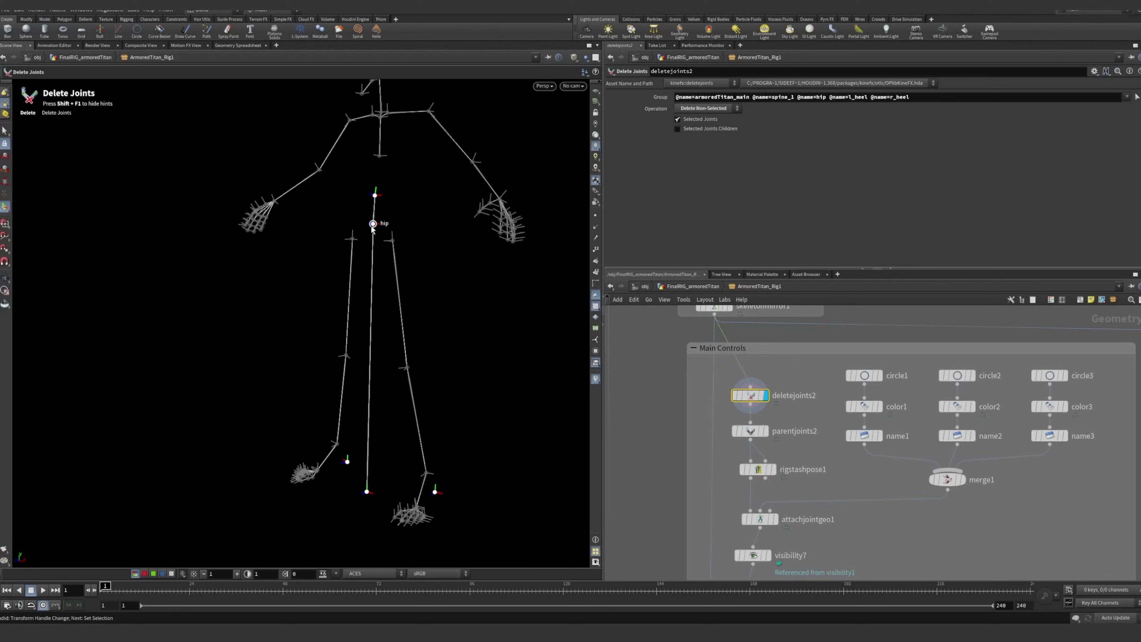
Display the parentjoints2 node with its parameters, and examine the heel joints parented to armoredTitan_main
{"action": "left_click", "coordinate": [764, 432]}
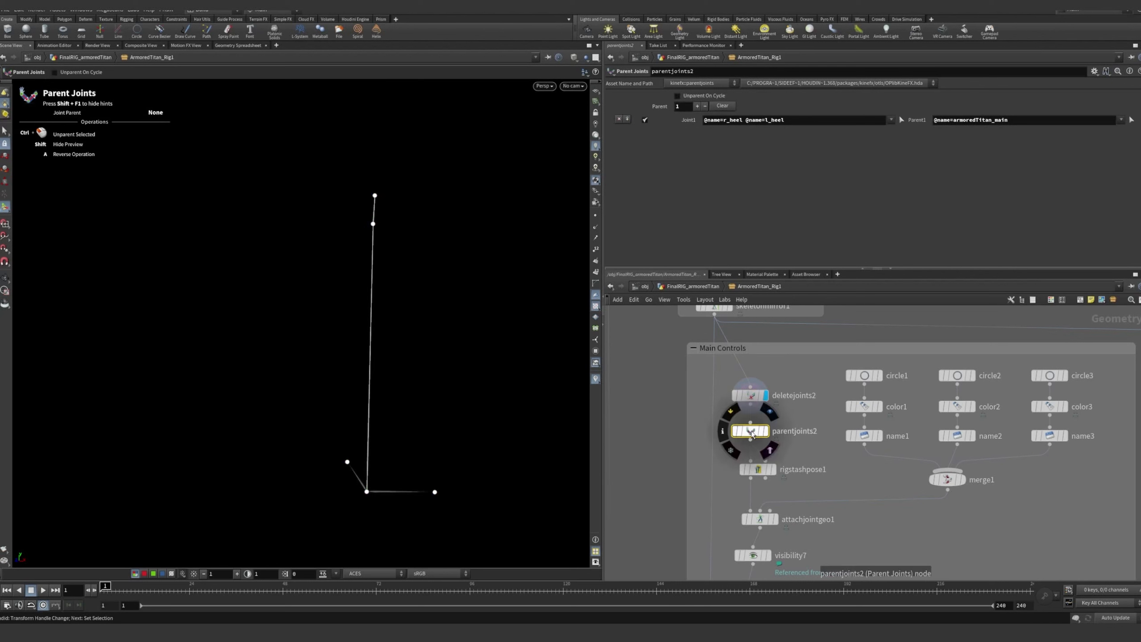
{"action": "left_click", "coordinate": [765, 432]}
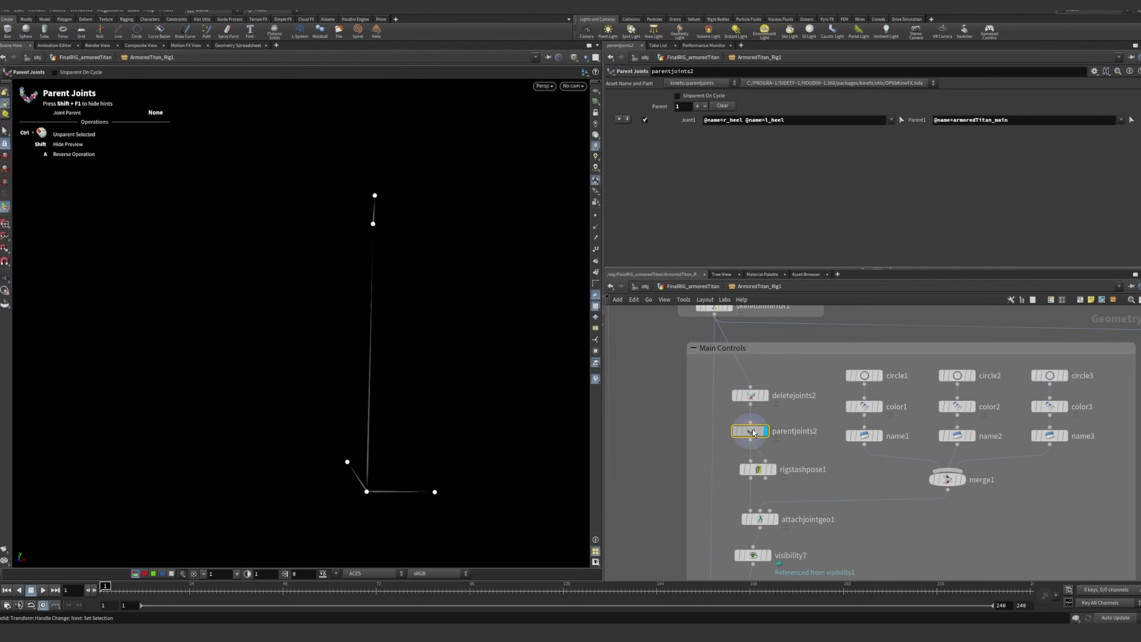
{"action": "scroll", "coordinate": [785, 444], "scroll_direction": "up", "scroll_amount": 3}
{"action": "key", "text": "space"}
{"action": "left_click_drag", "start_coordinate": [387, 413], "coordinate": [357, 396]}
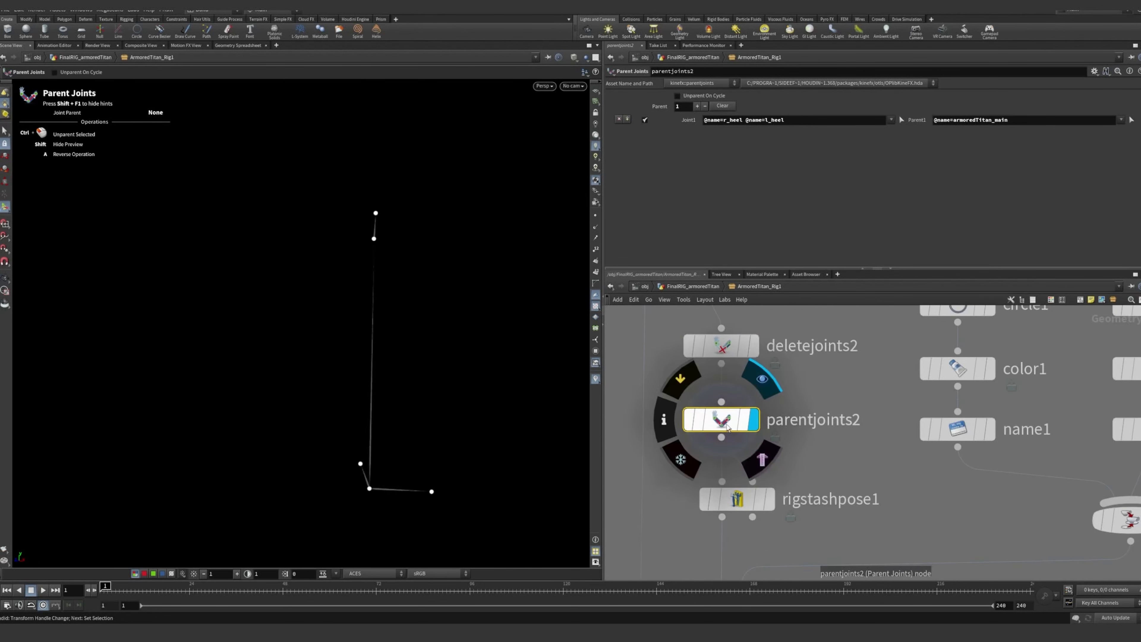
{"action": "scroll", "coordinate": [853, 442], "scroll_direction": "down", "scroll_amount": 2}
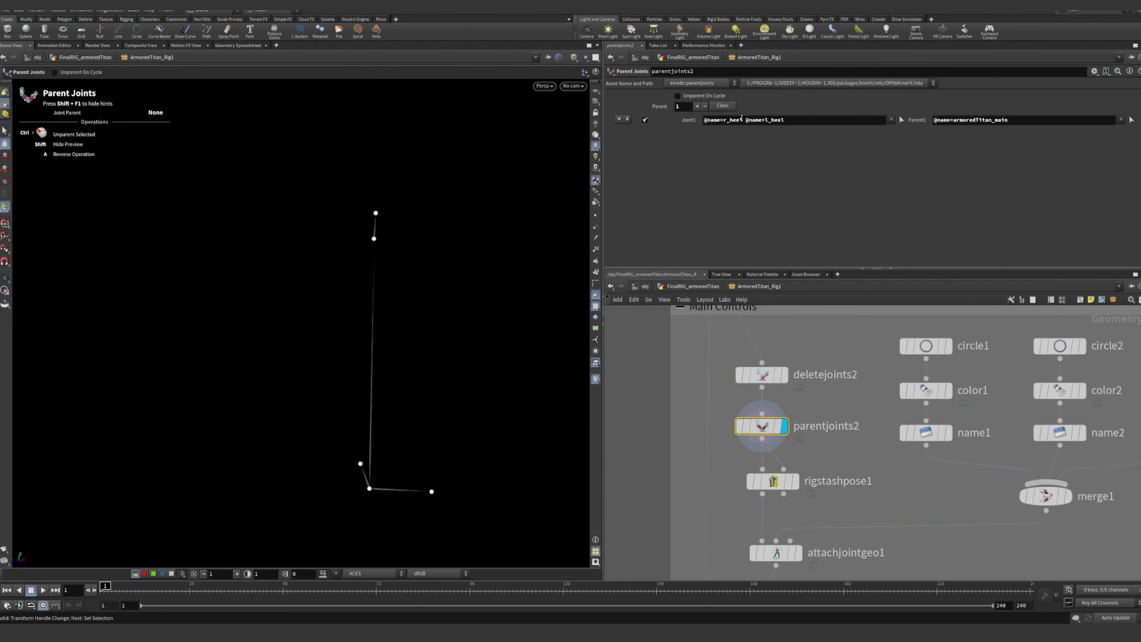
Examine the parentjoints2 fields that pair the r_heel and l_heel joints with the armoredTitan_main parent
{"action": "left_click_drag", "start_coordinate": [720, 120], "coordinate": [787, 121]}
{"action": "left_click", "coordinate": [791, 122]}
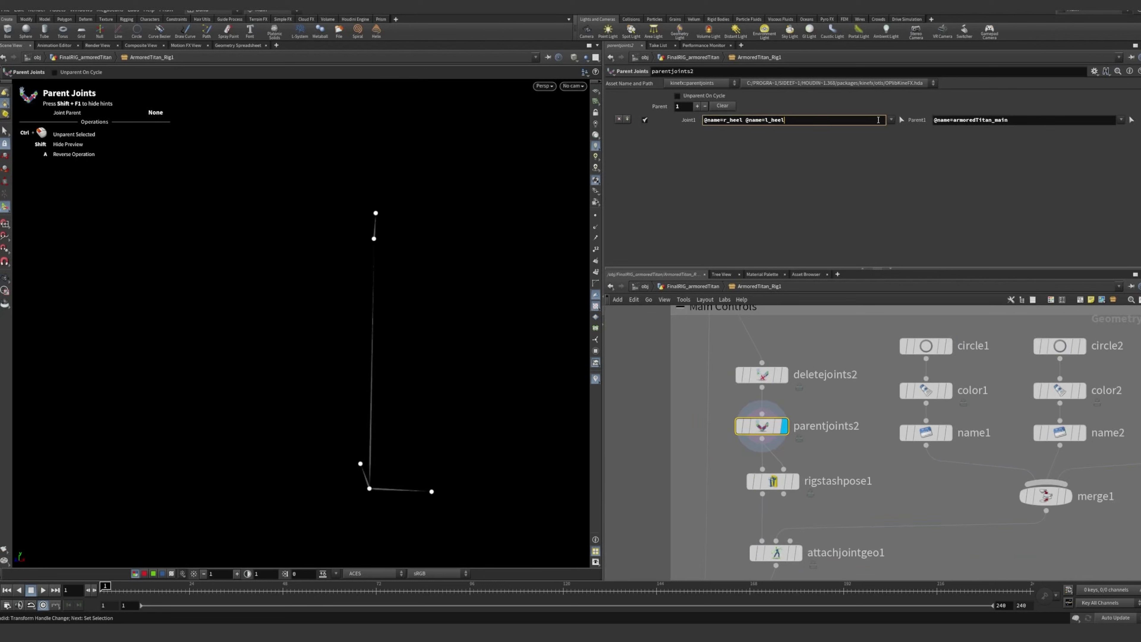
{"action": "left_click", "coordinate": [984, 120]}
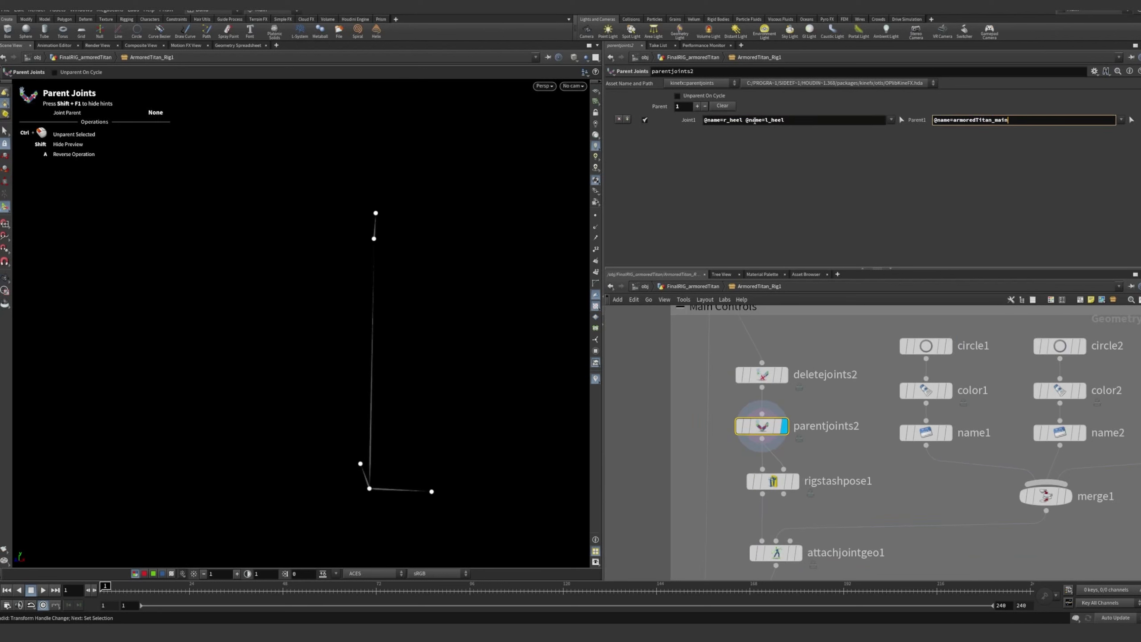
{"action": "left_click_drag", "start_coordinate": [754, 121], "coordinate": [793, 121]}
{"action": "left_click", "coordinate": [990, 120]}
Display the rigstashpose1 node below parentjoints2 and show its parameters
{"action": "middle_click_drag", "start_coordinate": [912, 475], "coordinate": [884, 441]}
{"action": "left_click_drag", "start_coordinate": [769, 450], "coordinate": [764, 451]}
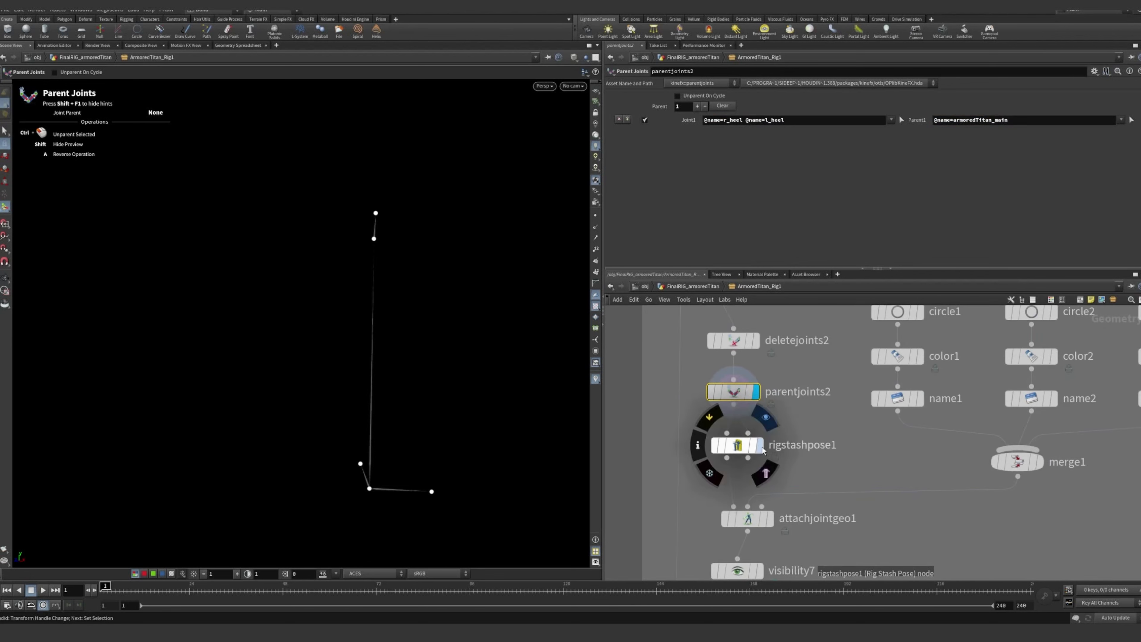
{"action": "left_click", "coordinate": [762, 446]}
{"action": "left_click", "coordinate": [739, 450]}
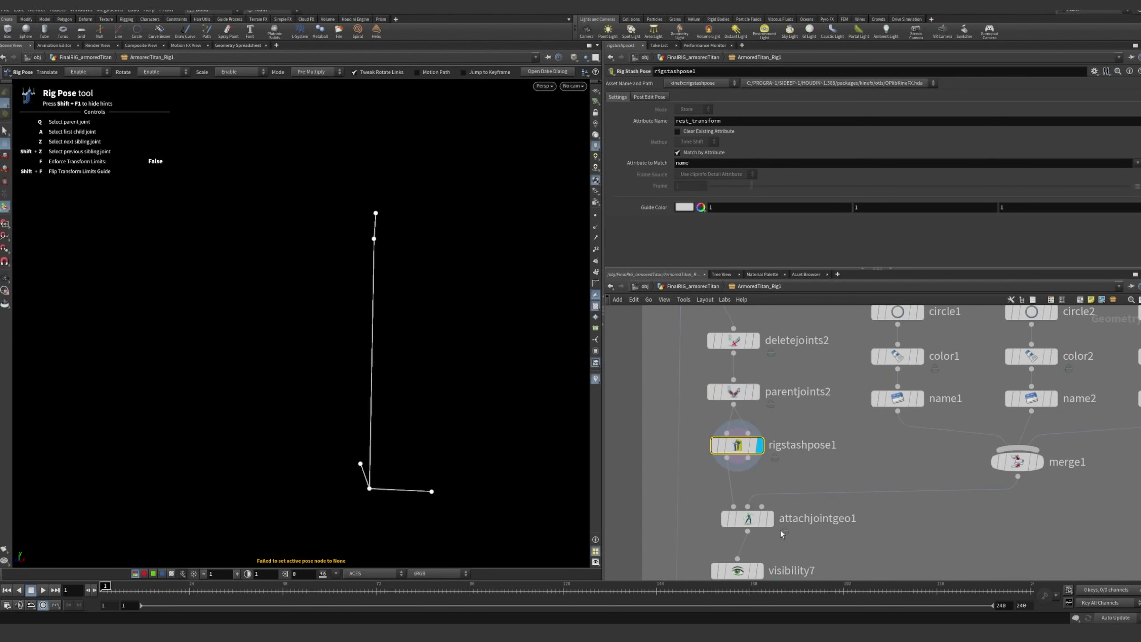
Display the attachjointgeo1 node and show its parameters
{"action": "left_click", "coordinate": [772, 521]}
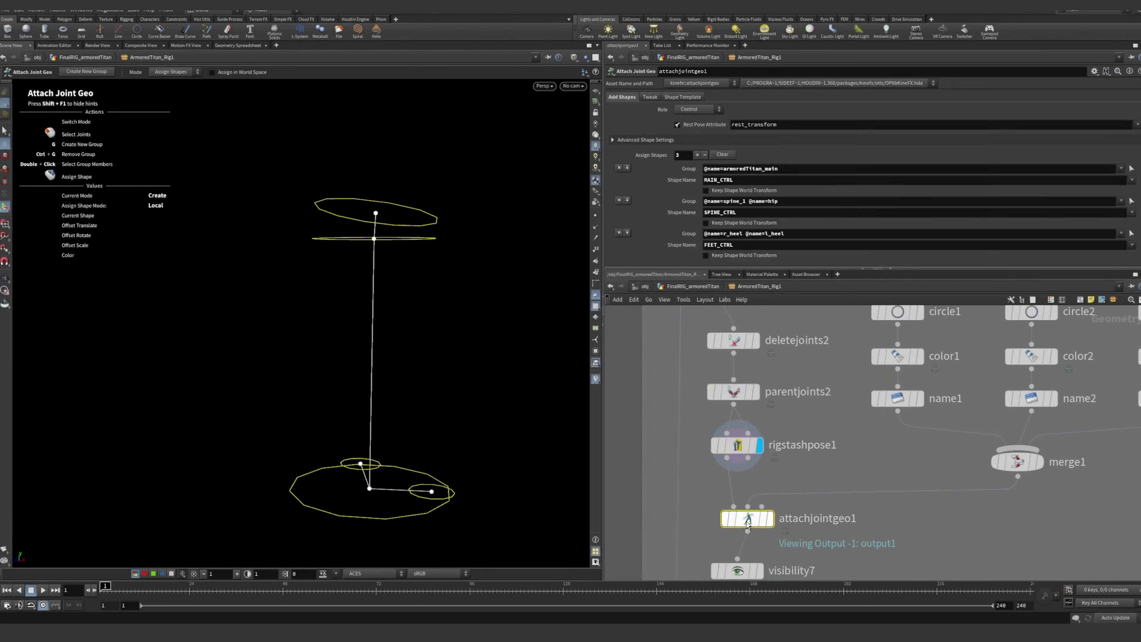
{"action": "left_click", "coordinate": [774, 520]}
{"action": "middle_click_drag", "start_coordinate": [909, 515], "coordinate": [903, 472]}
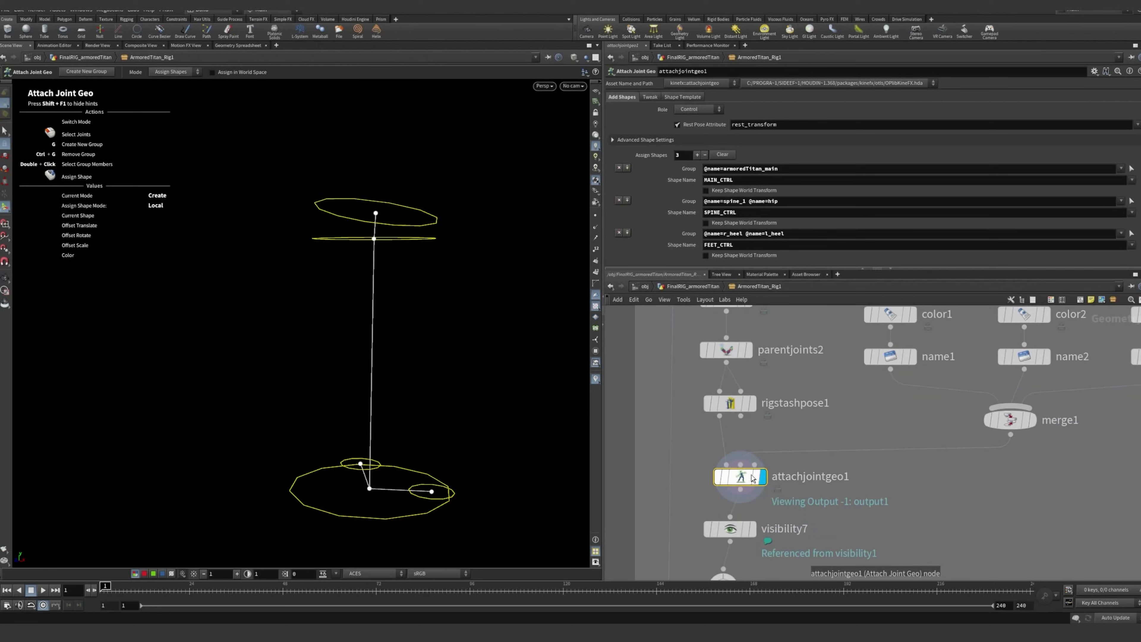
Examine from several angles the control shapes attached to the main, heel, hip and spine joints
{"action": "key", "text": "Escape"}
{"action": "left_click_drag", "start_coordinate": [456, 408], "coordinate": [450, 333]}
{"action": "right_click_drag", "start_coordinate": [450, 333], "coordinate": [448, 424], "text": "alt"}
{"action": "left_click_drag", "start_coordinate": [448, 425], "coordinate": [436, 442], "text": "alt"}
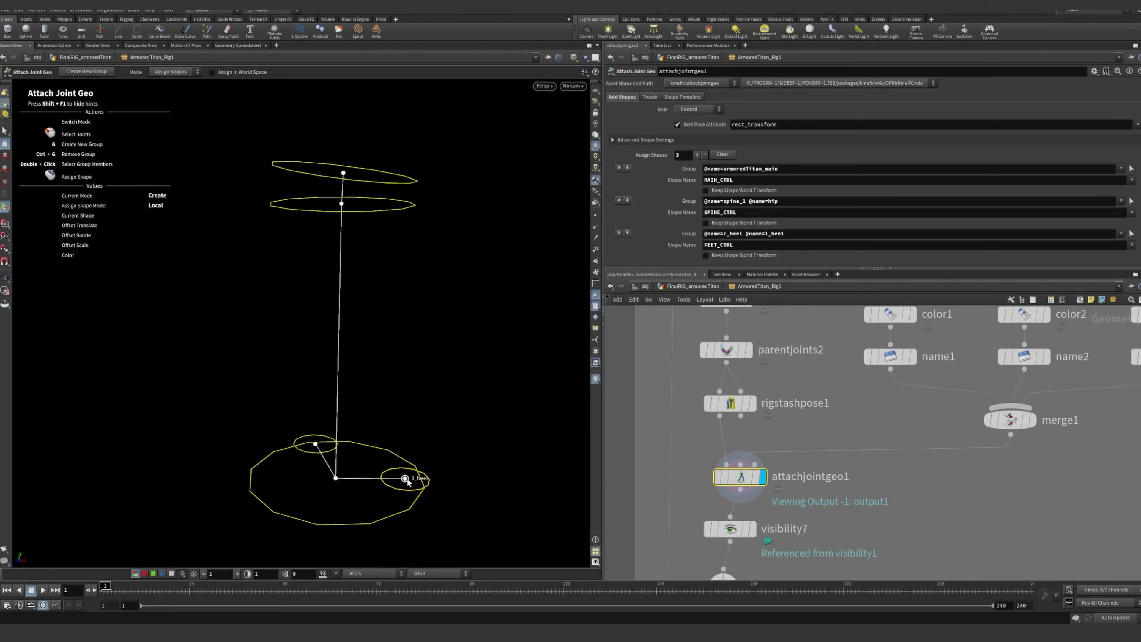
{"action": "left_click_drag", "start_coordinate": [333, 481], "coordinate": [324, 491], "text": "alt"}
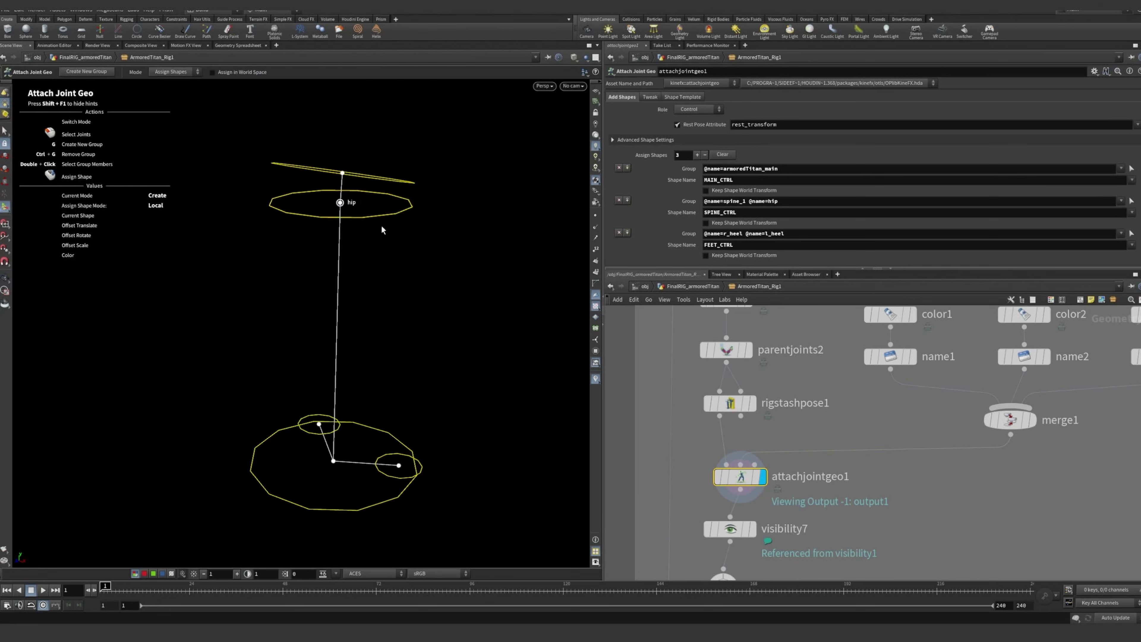
{"action": "mouse_move", "coordinate": [383, 270]}
{"action": "left_mouse_down", "text": "alt"}
{"action": "mouse_move", "coordinate": [415, 237]}
{"action": "mouse_move", "coordinate": [393, 266]}
{"action": "left_mouse_up", "text": "alt"}
Compare the parameters of the circle1, circle2 and circle3 nodes that supply the control shapes
{"action": "scroll", "coordinate": [841, 425], "scroll_direction": "down", "scroll_amount": 3}
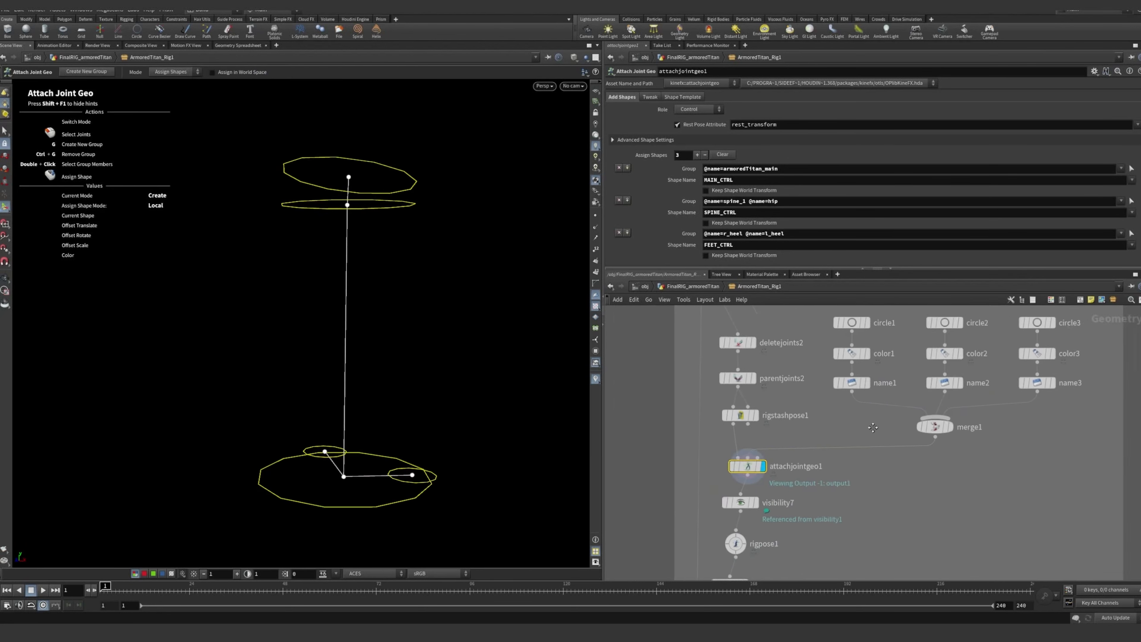
{"action": "scroll", "coordinate": [693, 474], "scroll_direction": "up", "scroll_amount": 3}
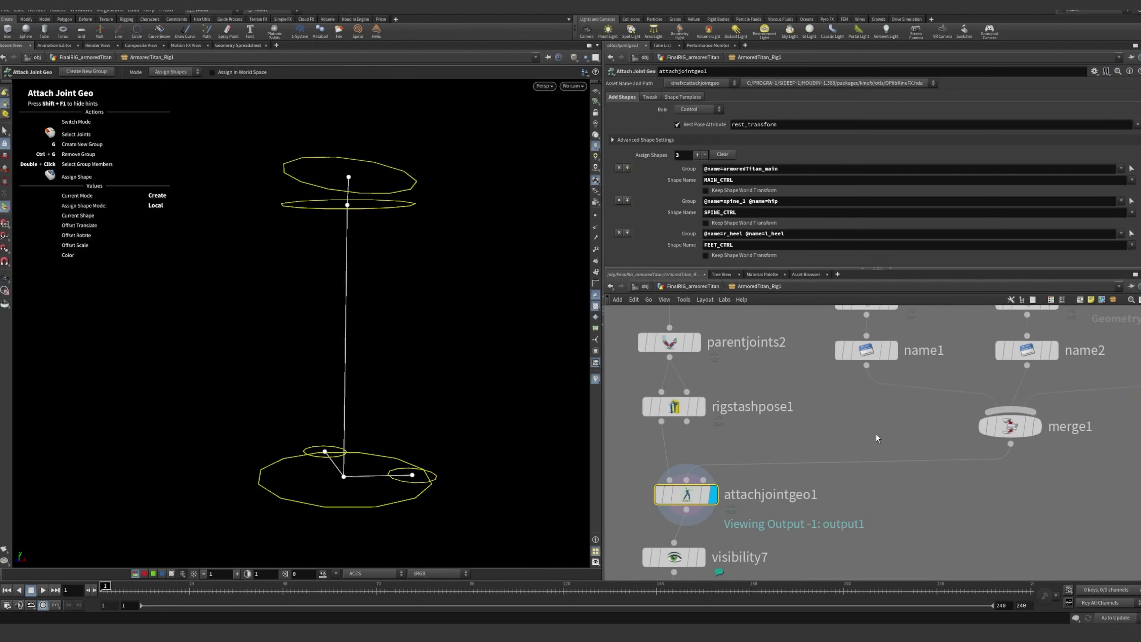
{"action": "scroll", "coordinate": [876, 434], "scroll_direction": "down", "scroll_amount": 2}
{"action": "middle_click_drag", "start_coordinate": [877, 434], "coordinate": [837, 479]}
{"action": "left_click", "coordinate": [770, 363]}
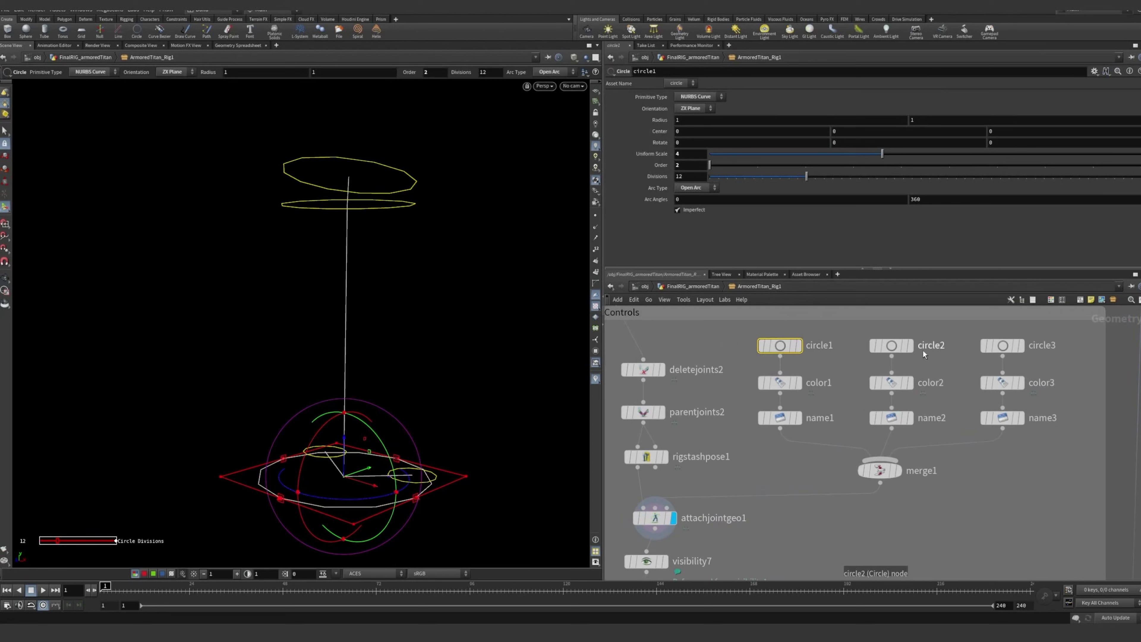
{"action": "left_click", "coordinate": [892, 346]}
{"action": "left_click", "coordinate": [1002, 347]}
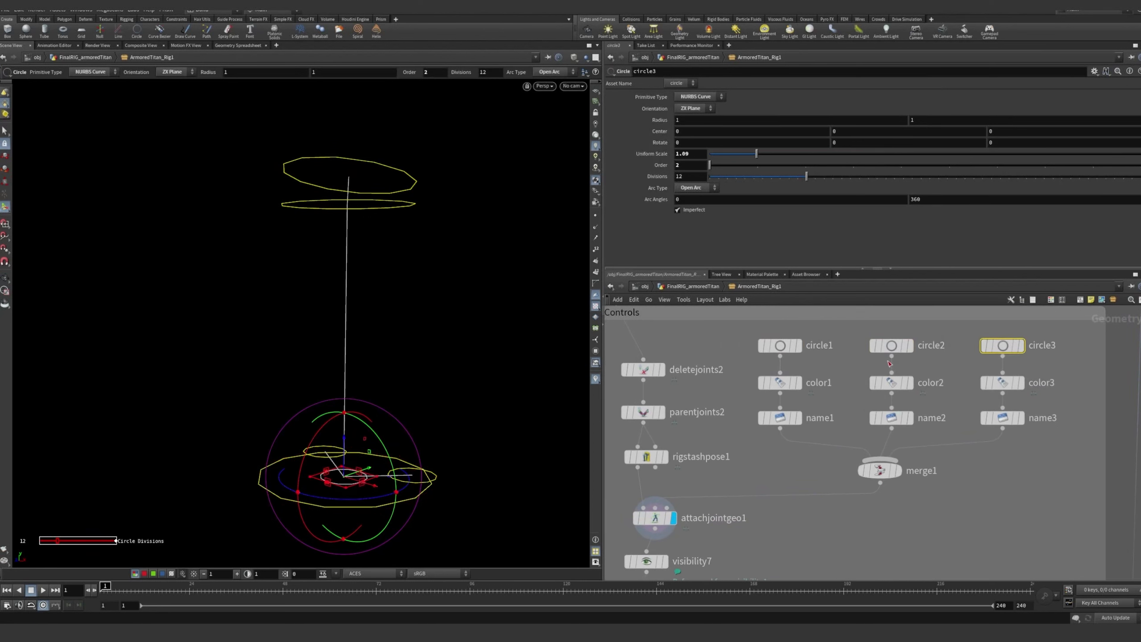
{"action": "left_click", "coordinate": [779, 347]}
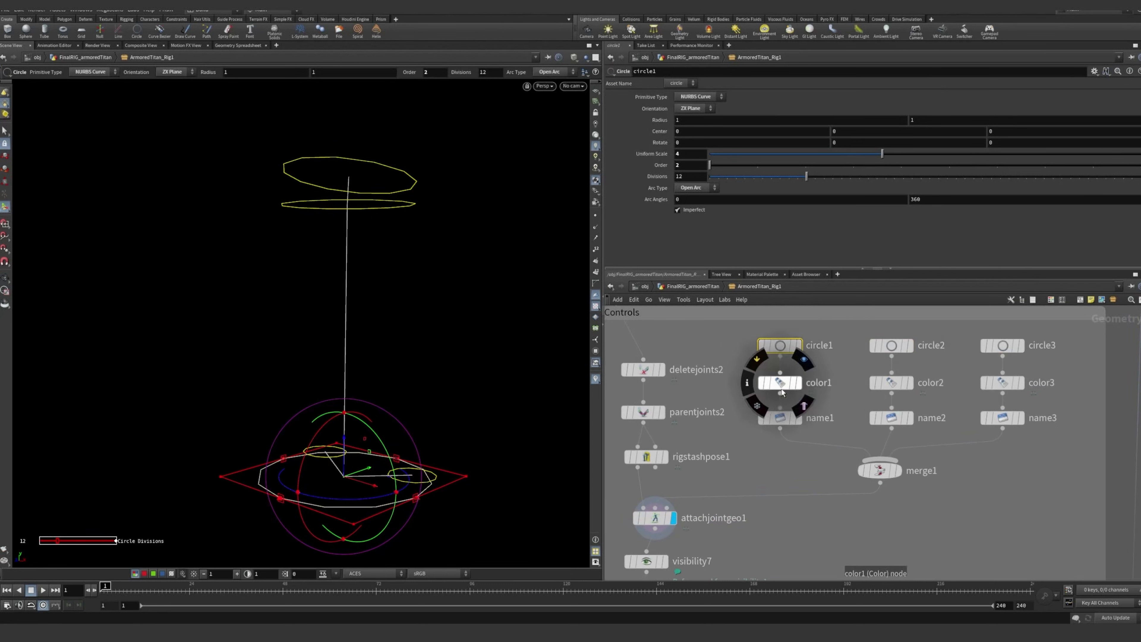
Review the shape names assigned in the name1, name2 and name3 nodes
{"action": "left_click", "coordinate": [782, 420]}
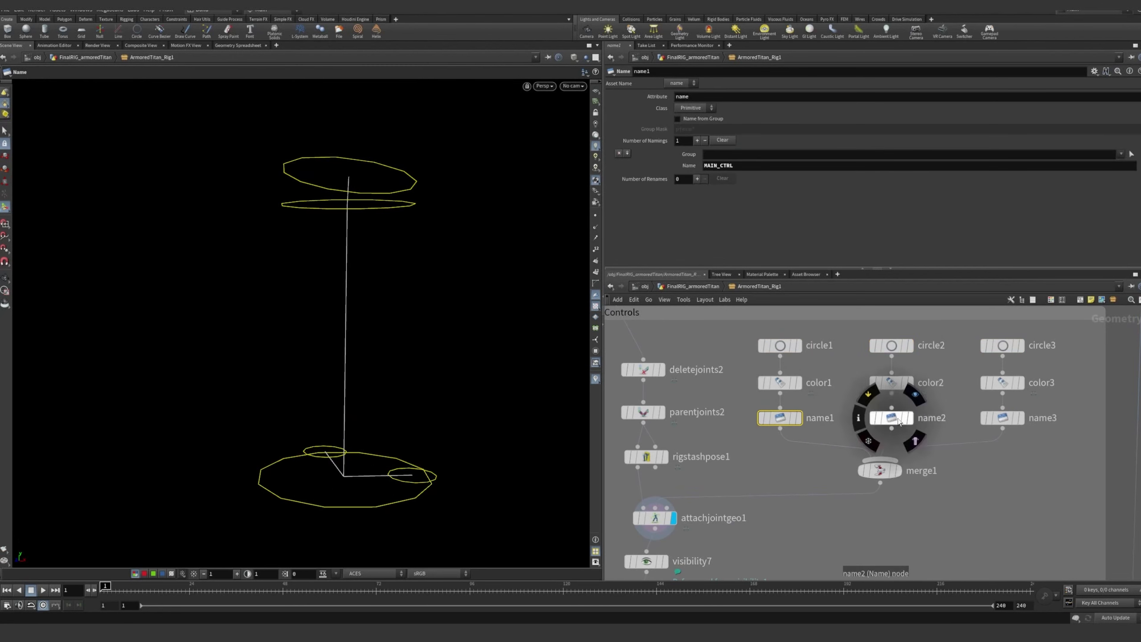
{"action": "left_click", "coordinate": [891, 418]}
{"action": "left_click", "coordinate": [1003, 417]}
{"action": "middle_click_drag", "start_coordinate": [749, 478], "coordinate": [796, 435]}
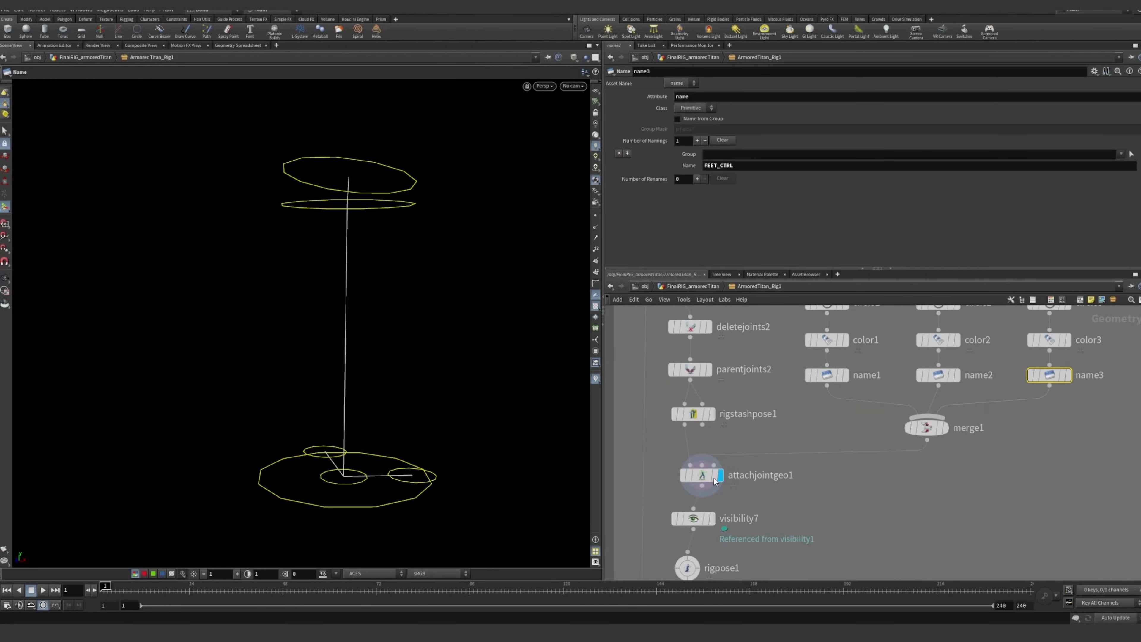
Examine how attachjointgeo1 assigns the MAIN_CTRL shape to the armoredTitan_main group
{"action": "left_click", "coordinate": [702, 475]}
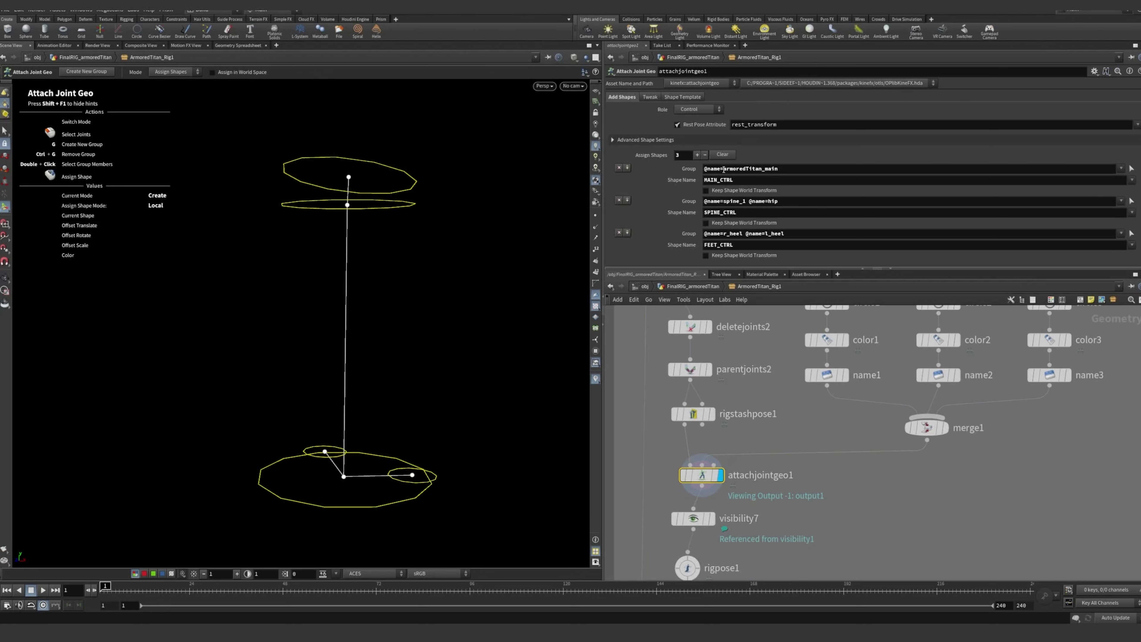
{"action": "mouse_move", "coordinate": [724, 169]}
{"action": "left_mouse_down"}
{"action": "mouse_move", "coordinate": [796, 167]}
{"action": "mouse_move", "coordinate": [706, 184]}
{"action": "left_mouse_up"}
{"action": "left_click", "coordinate": [799, 167]}
Trace the MAIN_CTRL name in name1 back to its circle1 source shape
{"action": "left_click", "coordinate": [827, 375]}
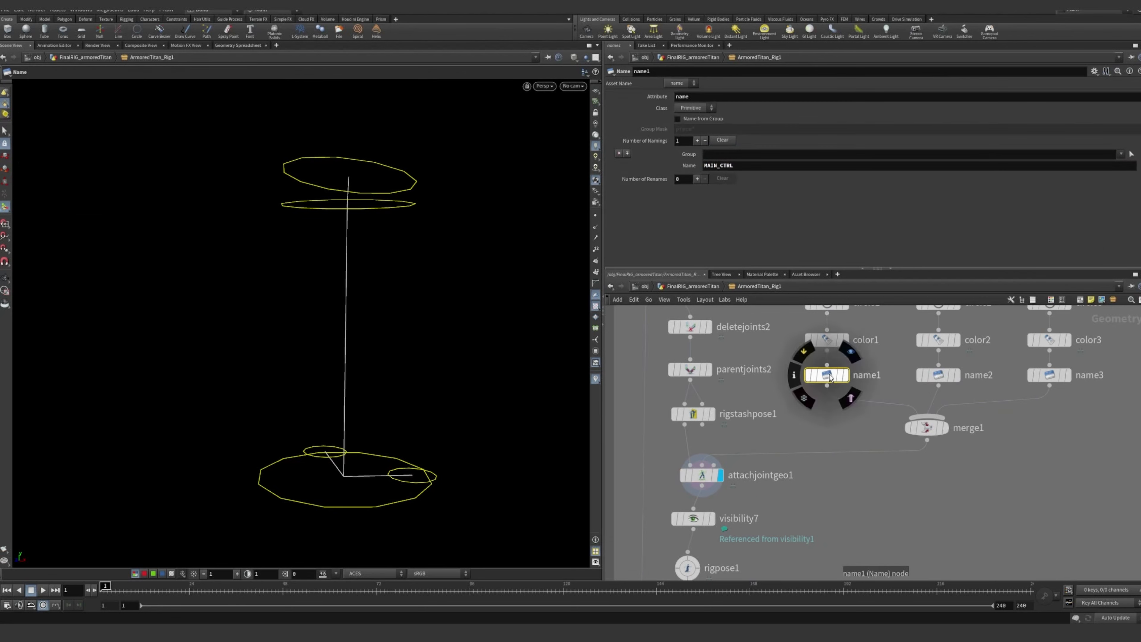
{"action": "middle_click_drag", "start_coordinate": [827, 375], "coordinate": [814, 402]}
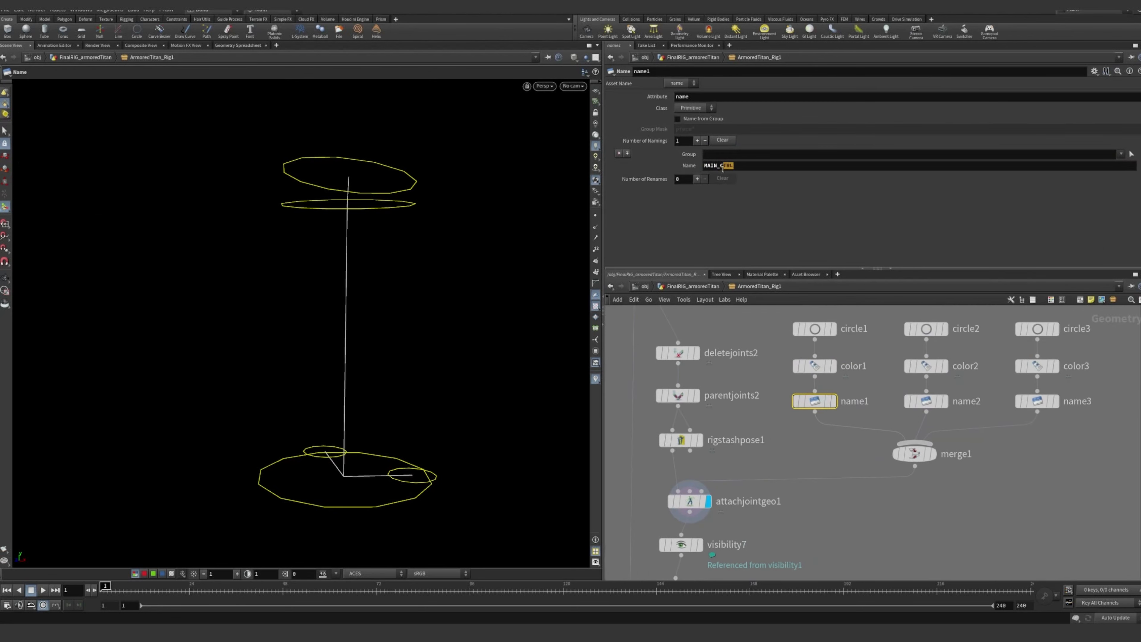
{"action": "left_click", "coordinate": [815, 328]}
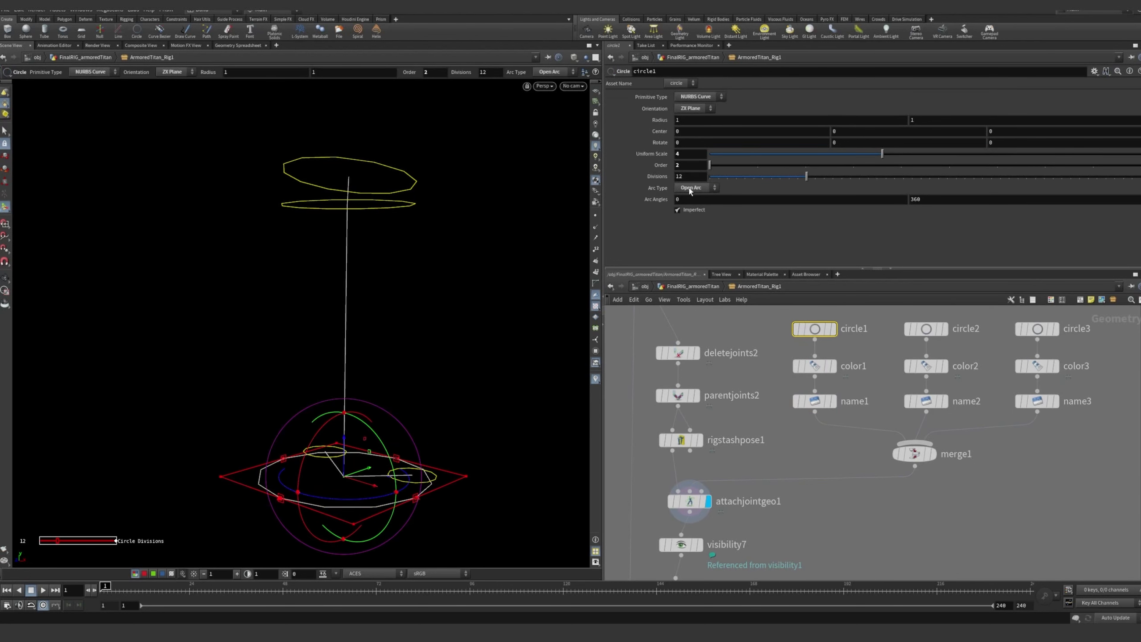
{"action": "left_click", "coordinate": [814, 401]}
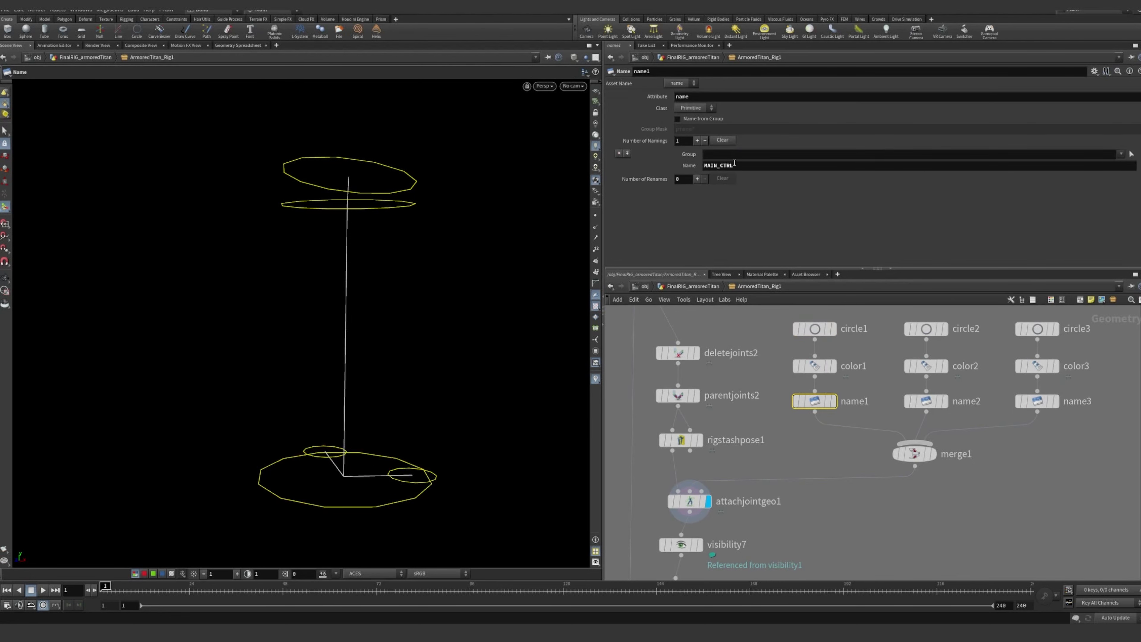
{"action": "left_click_drag", "start_coordinate": [734, 165], "coordinate": [719, 186]}
{"action": "left_click", "coordinate": [827, 445]}
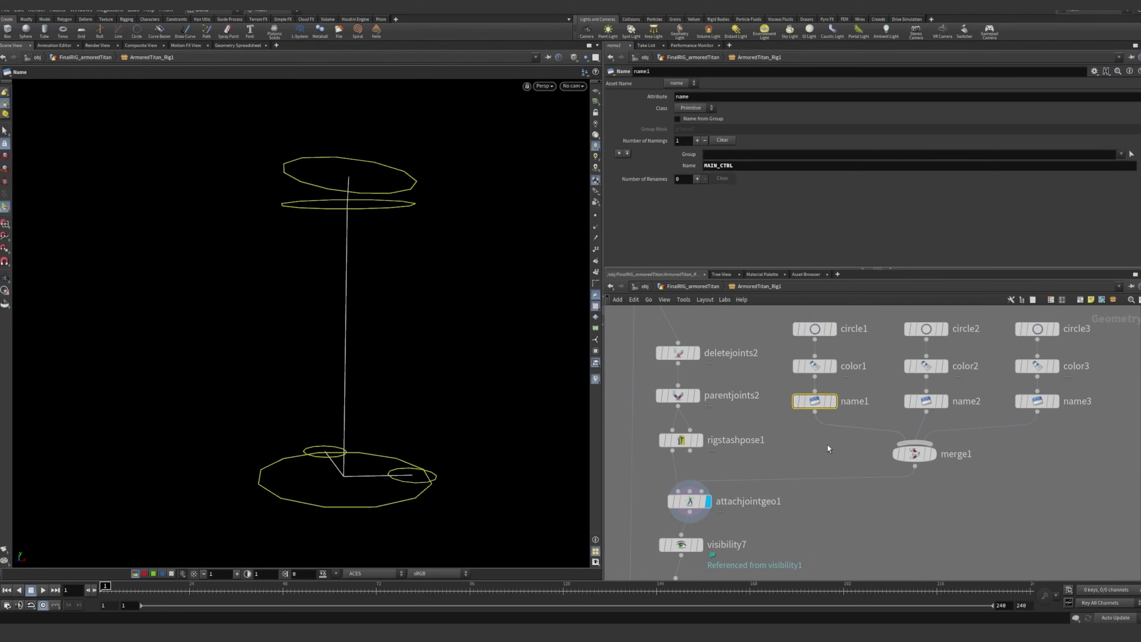
{"action": "left_click", "coordinate": [814, 401]}
{"action": "middle_click_drag", "start_coordinate": [822, 478], "coordinate": [866, 428]}
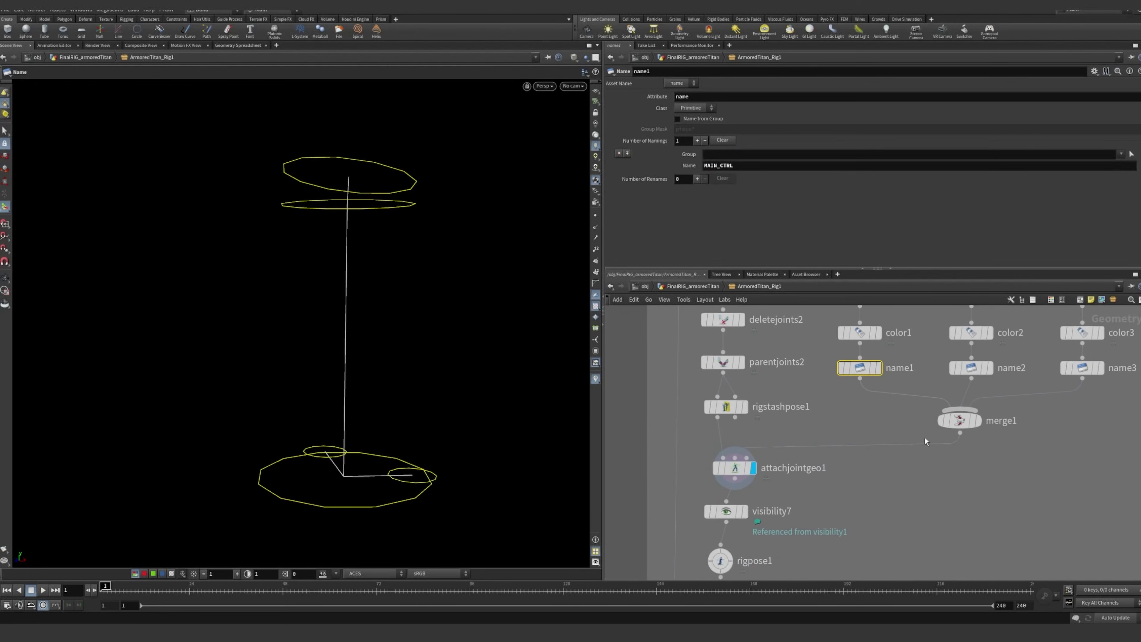
Select attachjointgeo1 and align it in the node chain between rigstashpose1 and visibility7
{"action": "left_click", "coordinate": [736, 472]}
{"action": "middle_click_drag", "start_coordinate": [967, 495], "coordinate": [921, 472]}
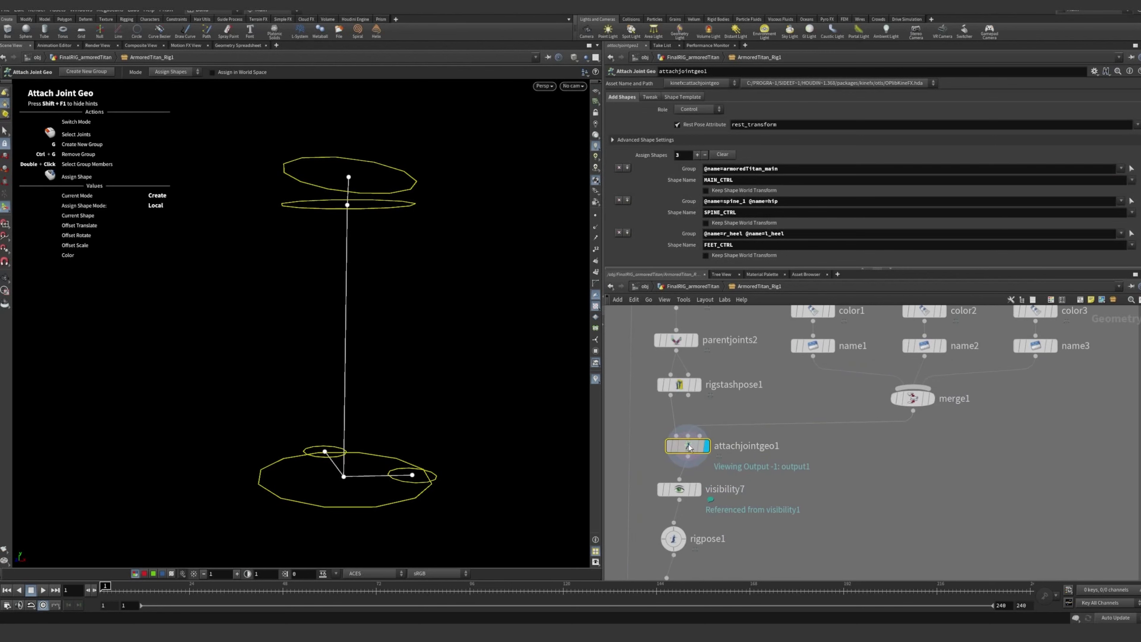
{"action": "left_click_drag", "start_coordinate": [691, 445], "coordinate": [682, 445]}
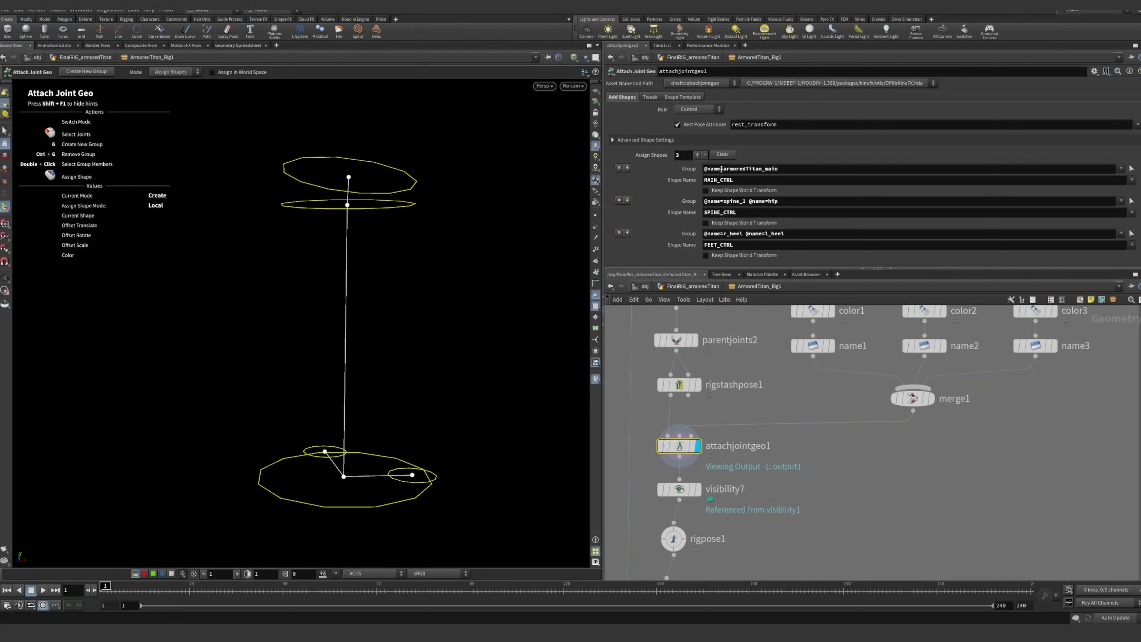
Check the circle1 shape against the main control in the viewport and return to the attachjointgeo1 parameters
{"action": "mouse_move", "coordinate": [452, 264]}
{"action": "left_mouse_down", "text": "alt"}
{"action": "mouse_move", "coordinate": [473, 263]}
{"action": "mouse_move", "coordinate": [449, 288]}
{"action": "mouse_move", "coordinate": [439, 268]}
{"action": "left_mouse_up", "text": "alt"}
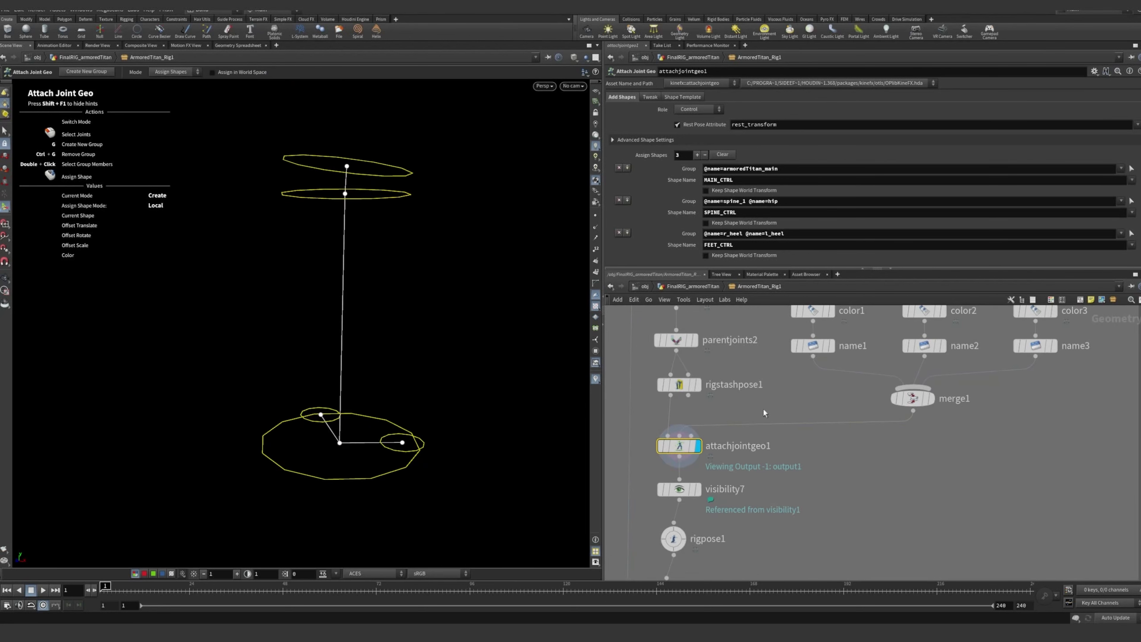
{"action": "scroll", "coordinate": [842, 390], "scroll_direction": "up", "scroll_amount": 3}
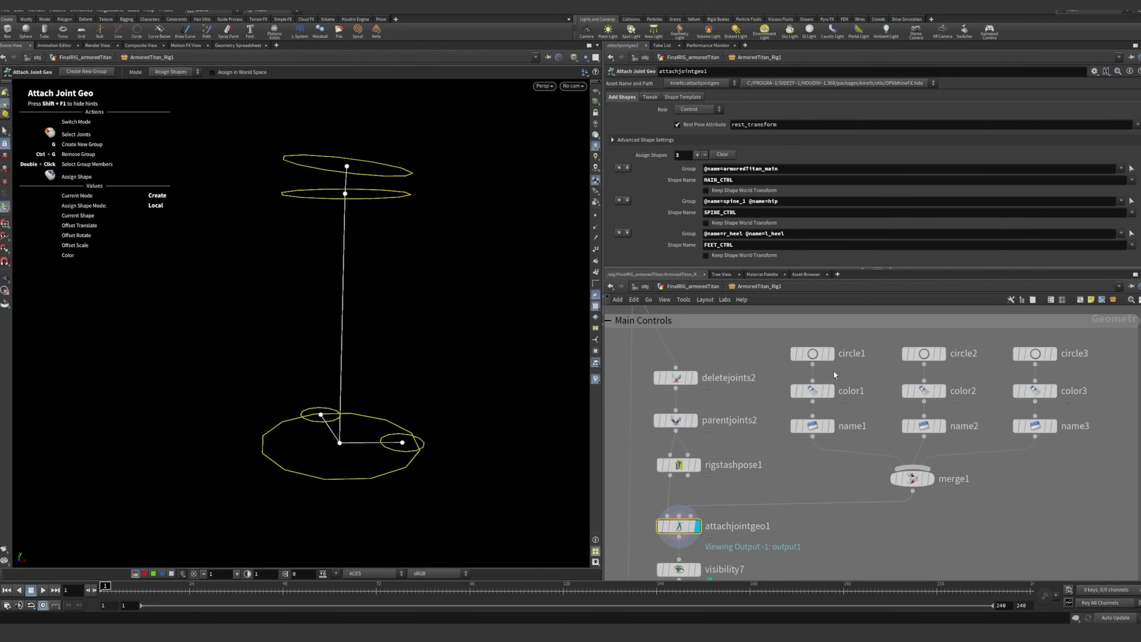
{"action": "left_click", "coordinate": [816, 355]}
{"action": "middle_click_drag", "start_coordinate": [809, 491], "coordinate": [841, 439]}
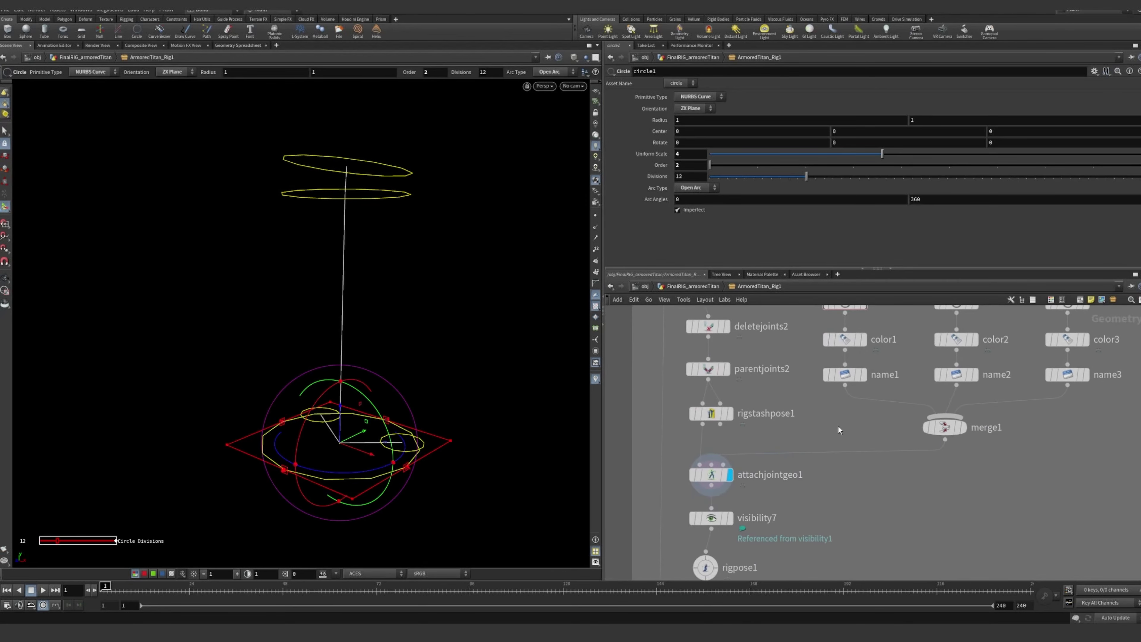
{"action": "left_click", "coordinate": [722, 477]}
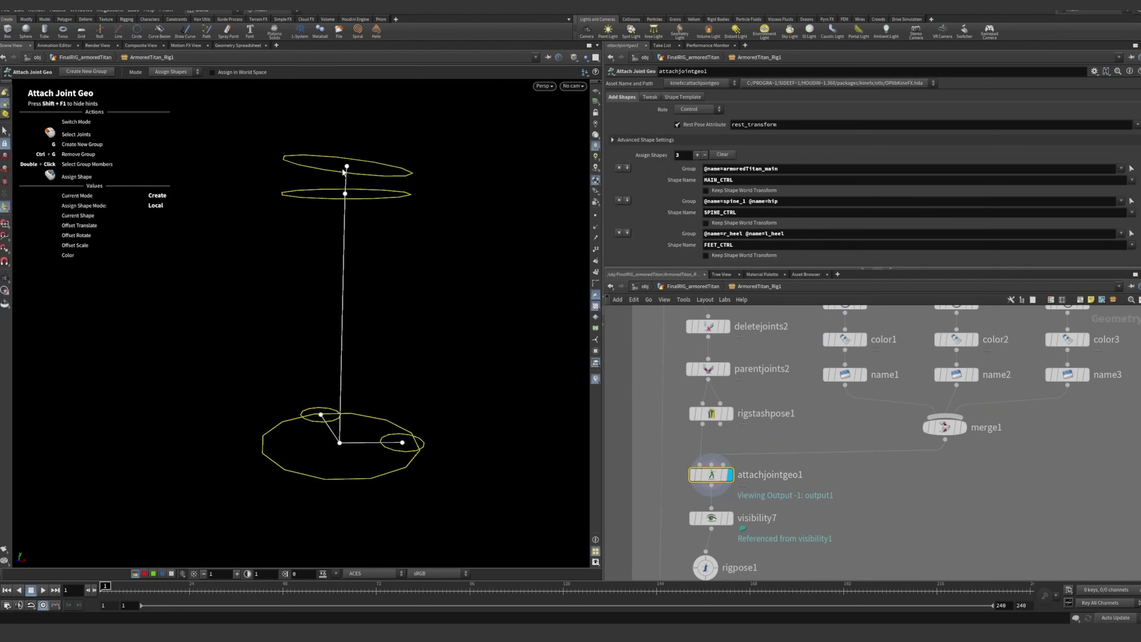
Select the spine_1 joint in the viewport and examine the SPINE_CTRL shapes on spine_1 and hip
{"action": "middle_click_drag", "start_coordinate": [368, 164], "coordinate": [364, 188], "text": "alt"}
{"action": "mouse_move", "coordinate": [364, 189]}
{"action": "left_mouse_down", "text": "alt"}
{"action": "mouse_move", "coordinate": [387, 219]}
{"action": "mouse_move", "coordinate": [372, 206]}
{"action": "left_mouse_up", "text": "alt"}
{"action": "left_click", "coordinate": [359, 195]}
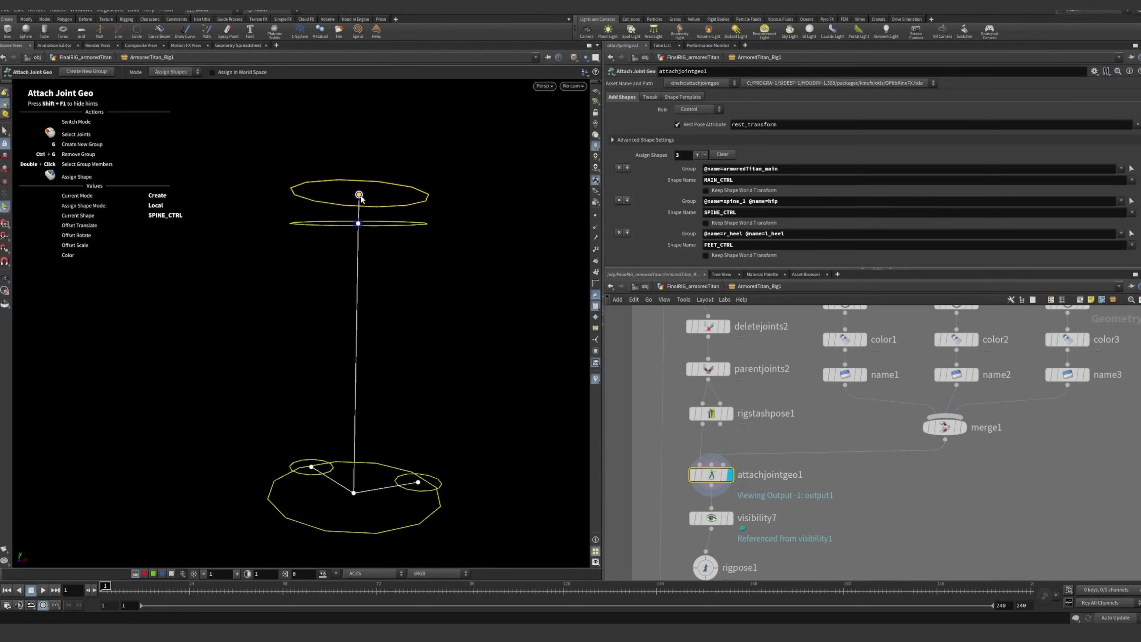
{"action": "left_click_drag", "start_coordinate": [277, 148], "coordinate": [310, 207]}
{"action": "left_click_drag", "start_coordinate": [277, 161], "coordinate": [308, 258]}
{"action": "mouse_move", "coordinate": [393, 329]}
{"action": "left_mouse_down", "text": "alt"}
{"action": "mouse_move", "coordinate": [378, 343]}
{"action": "mouse_move", "coordinate": [401, 331]}
{"action": "left_mouse_up", "text": "alt"}
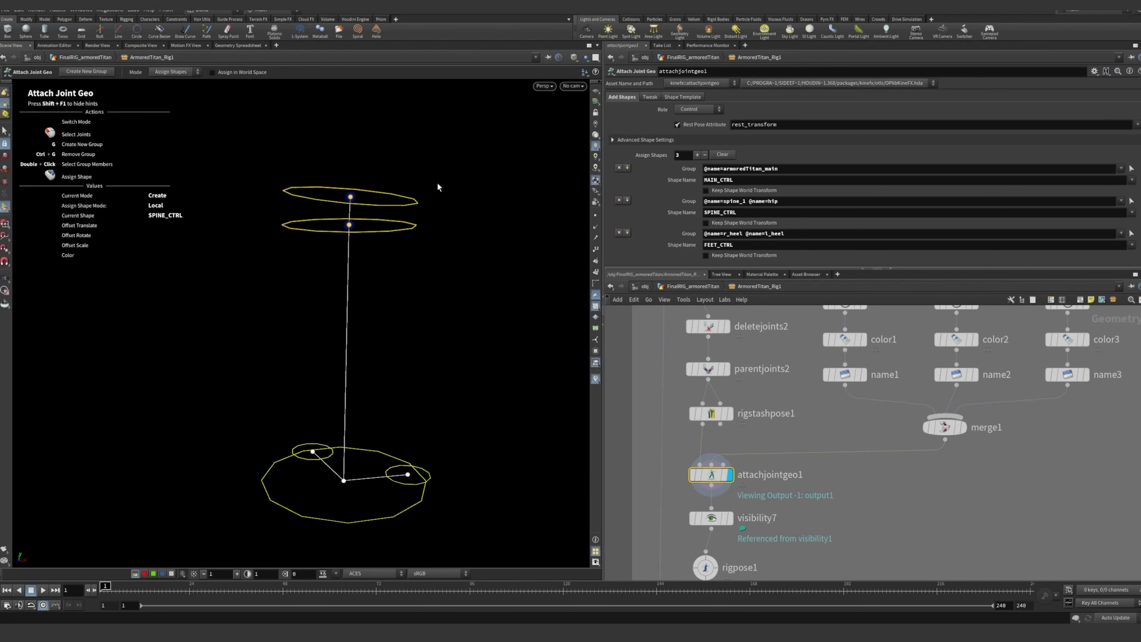
{"action": "left_click_drag", "start_coordinate": [485, 268], "coordinate": [442, 274], "text": "alt"}
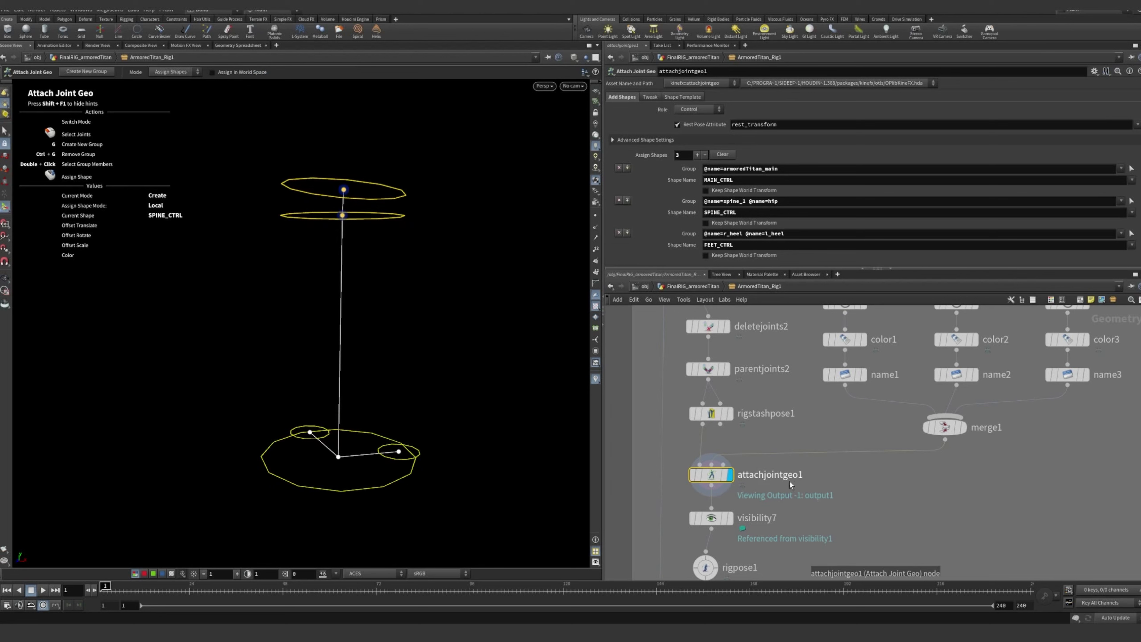
Display the visibility7 node and bring the rigpose1 node below it into view
{"action": "middle_click_drag", "start_coordinate": [819, 493], "coordinate": [833, 427]}
{"action": "mouse_move", "coordinate": [727, 452]}
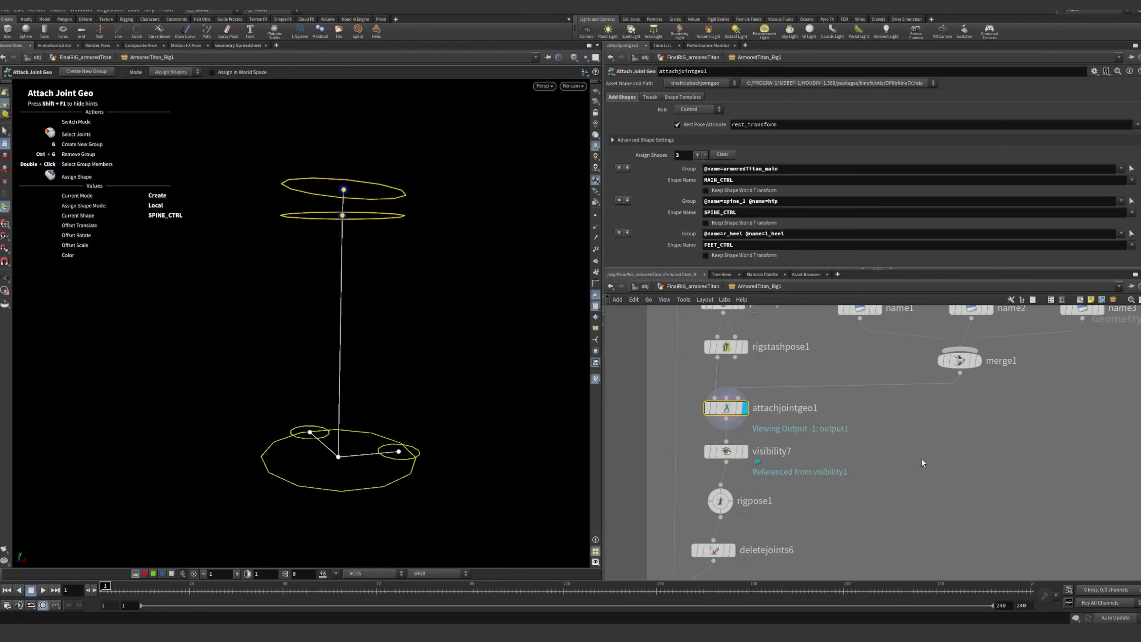
{"action": "middle_click_drag", "start_coordinate": [924, 463], "coordinate": [930, 431]}
{"action": "scroll", "coordinate": [744, 413], "scroll_direction": "up", "scroll_amount": 3}
{"action": "scroll", "coordinate": [711, 422], "scroll_direction": "down", "scroll_amount": 1}
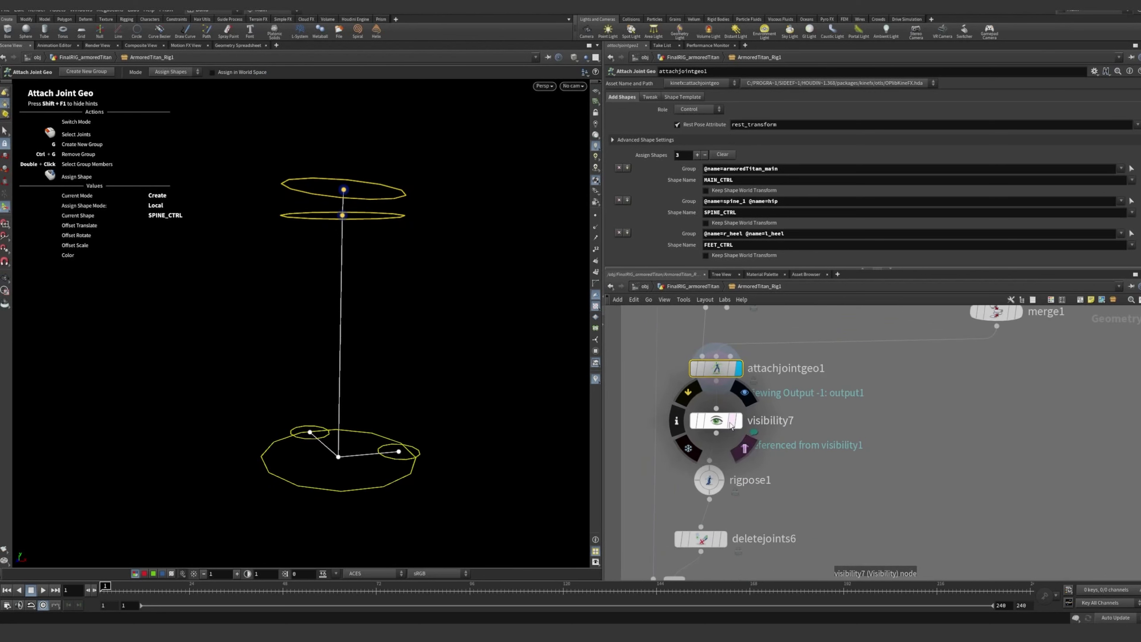
{"action": "left_click", "coordinate": [738, 421]}
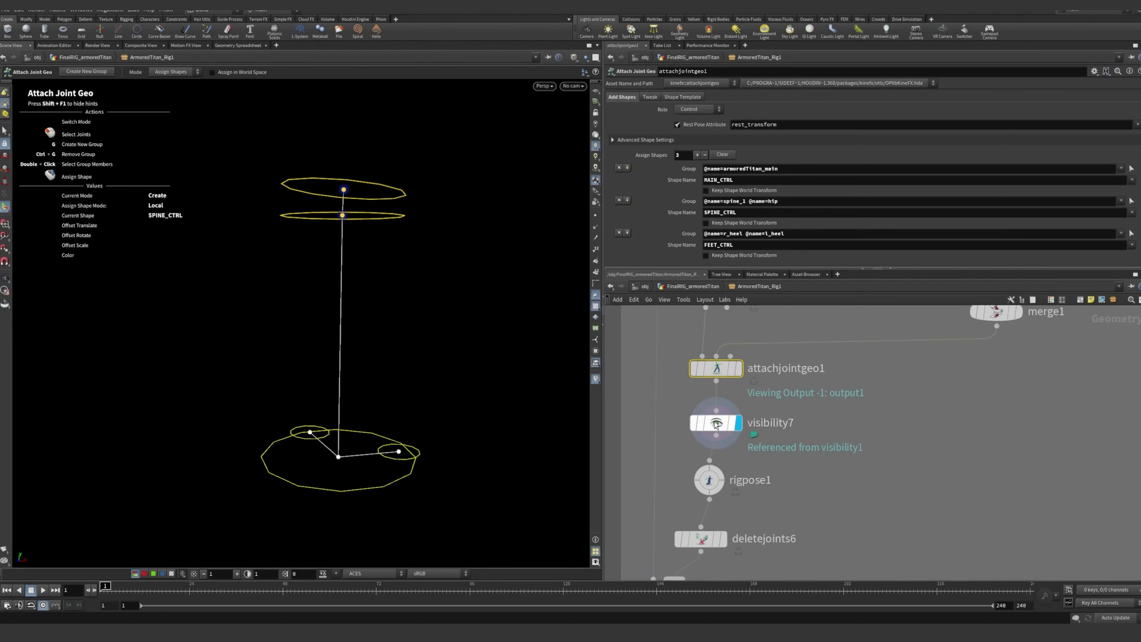
{"action": "middle_click_drag", "start_coordinate": [913, 490], "coordinate": [891, 451]}
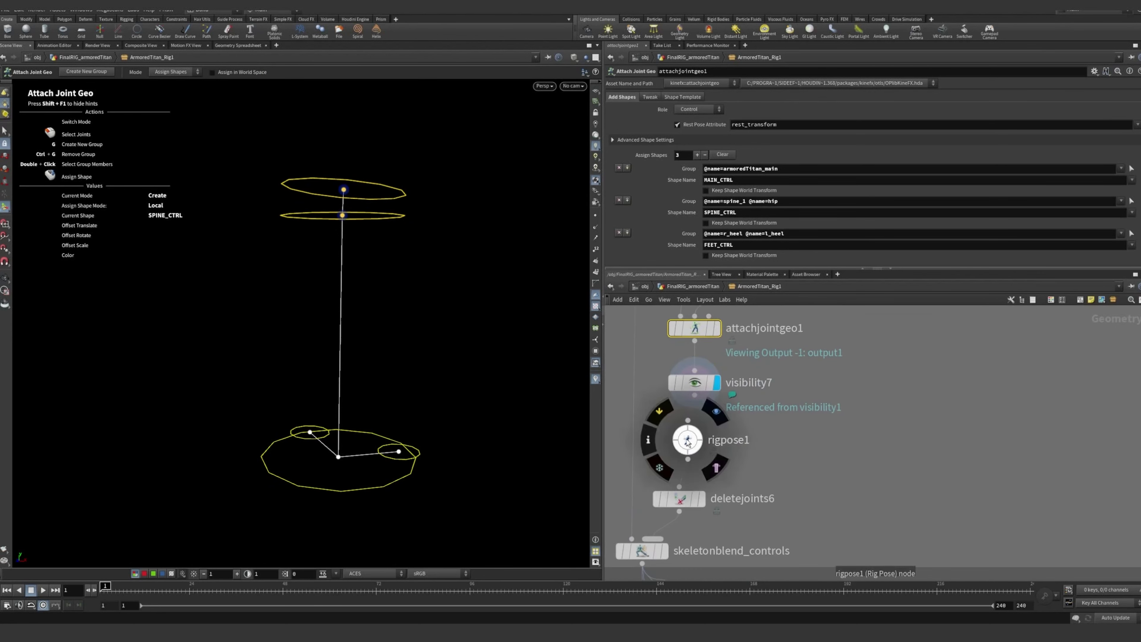
Check the rigpose1 and visibility7 parameters and inspect the main, spine and feet control shapes in the viewport
{"action": "left_click", "coordinate": [688, 443]}
{"action": "middle_click_drag", "start_coordinate": [709, 386], "coordinate": [730, 439]}
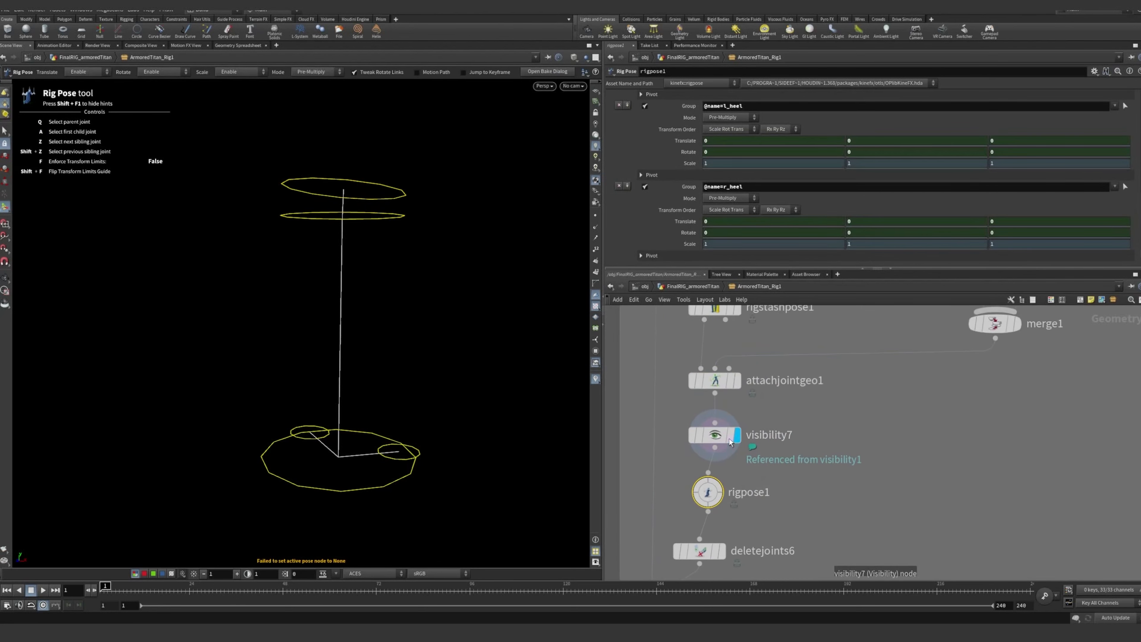
{"action": "left_click", "coordinate": [725, 439]}
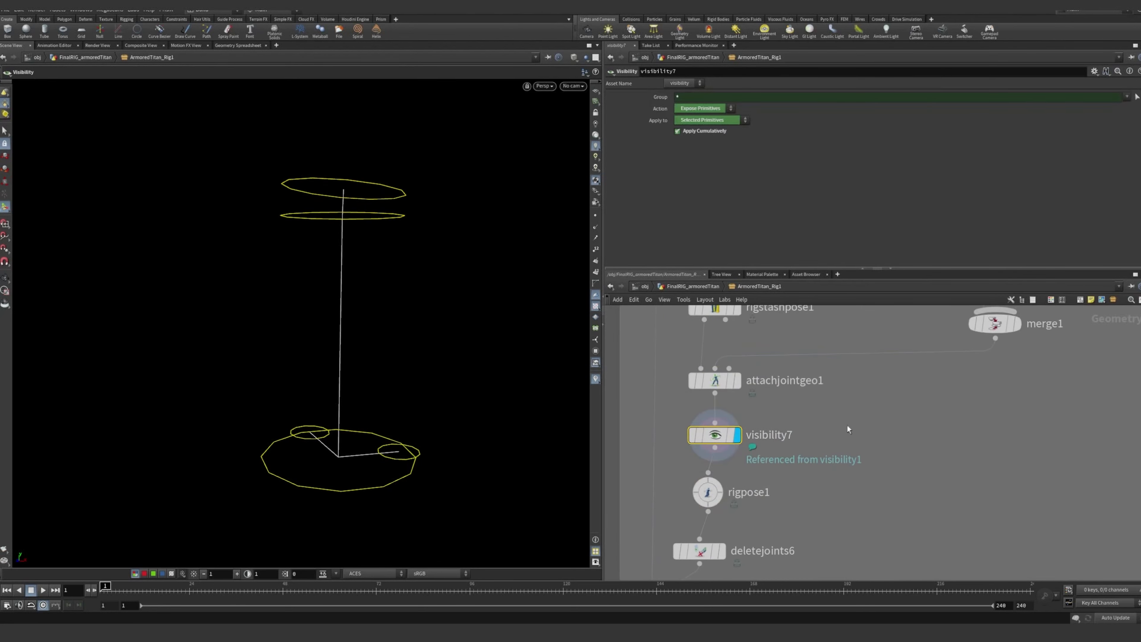
{"action": "key", "text": "Escape"}
{"action": "left_click_drag", "start_coordinate": [394, 291], "coordinate": [315, 310]}
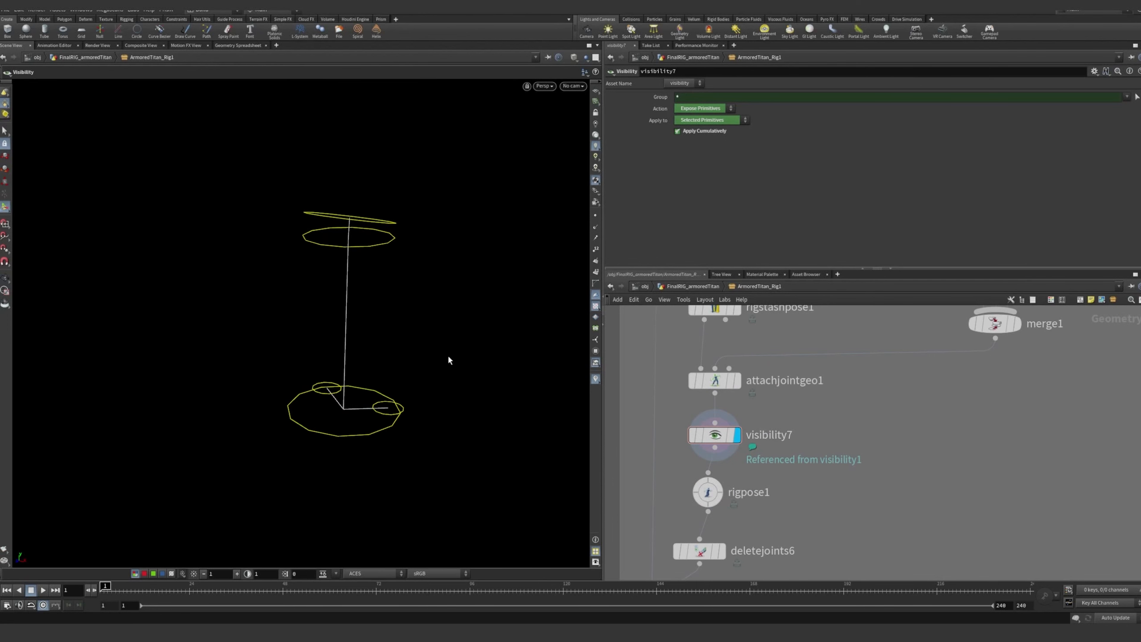
{"action": "left_click_drag", "start_coordinate": [446, 349], "coordinate": [416, 357], "text": "alt"}
{"action": "right_click_drag", "start_coordinate": [416, 357], "coordinate": [434, 353], "text": "alt"}
Select rigpose1 and align it in the node chain directly beneath visibility7
{"action": "key", "text": "Down"}
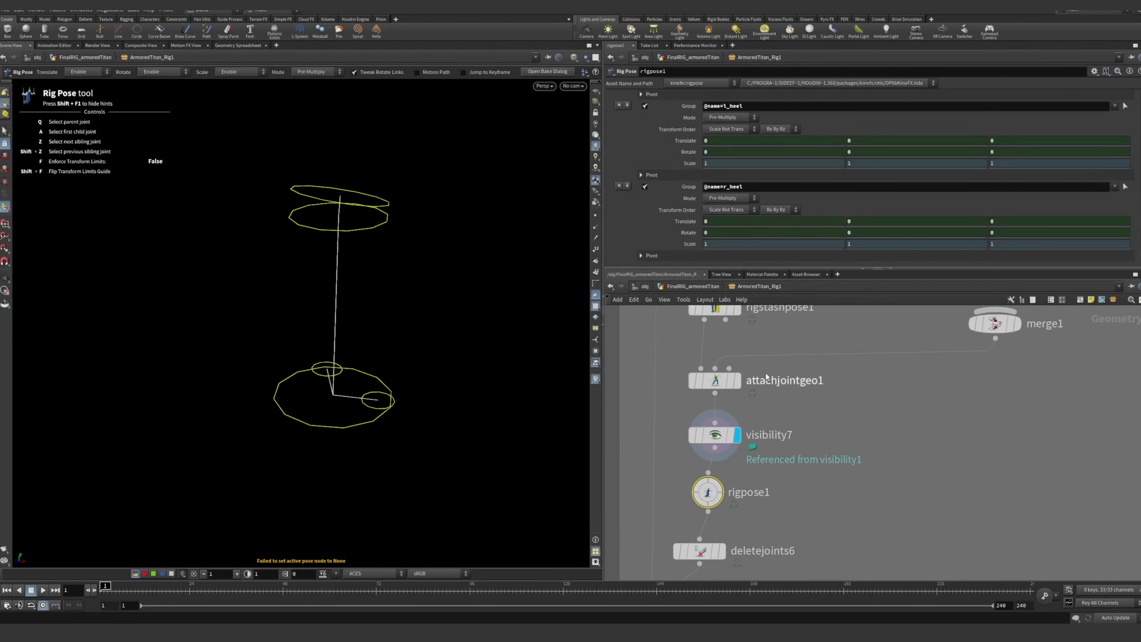
{"action": "scroll", "coordinate": [895, 463], "scroll_direction": "down", "scroll_amount": 2}
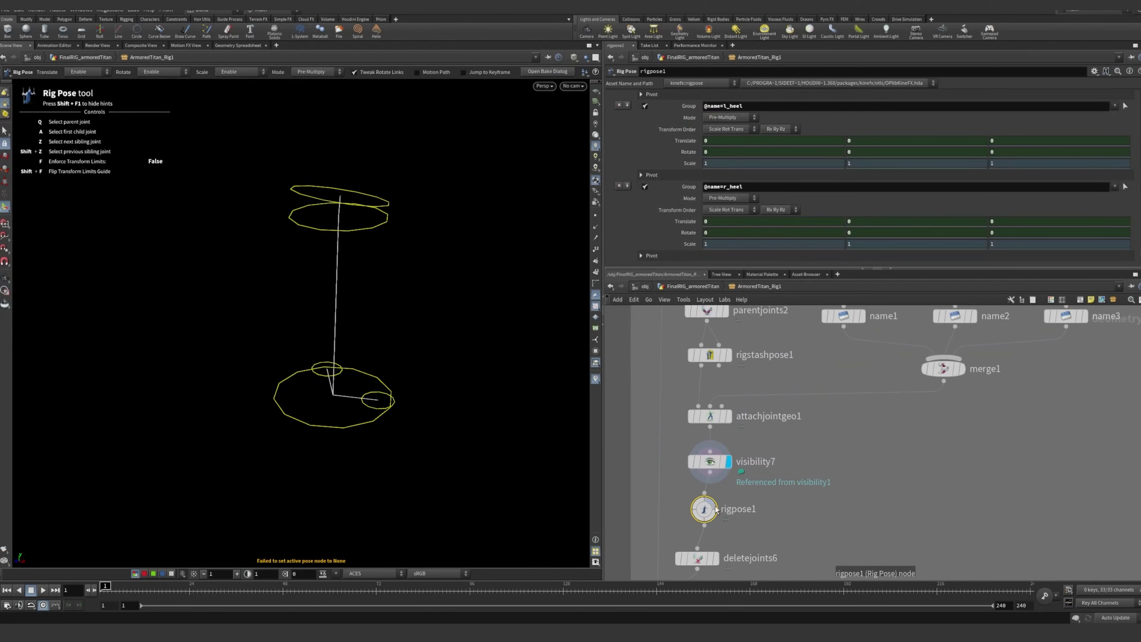
{"action": "mouse_move", "coordinate": [705, 513]}
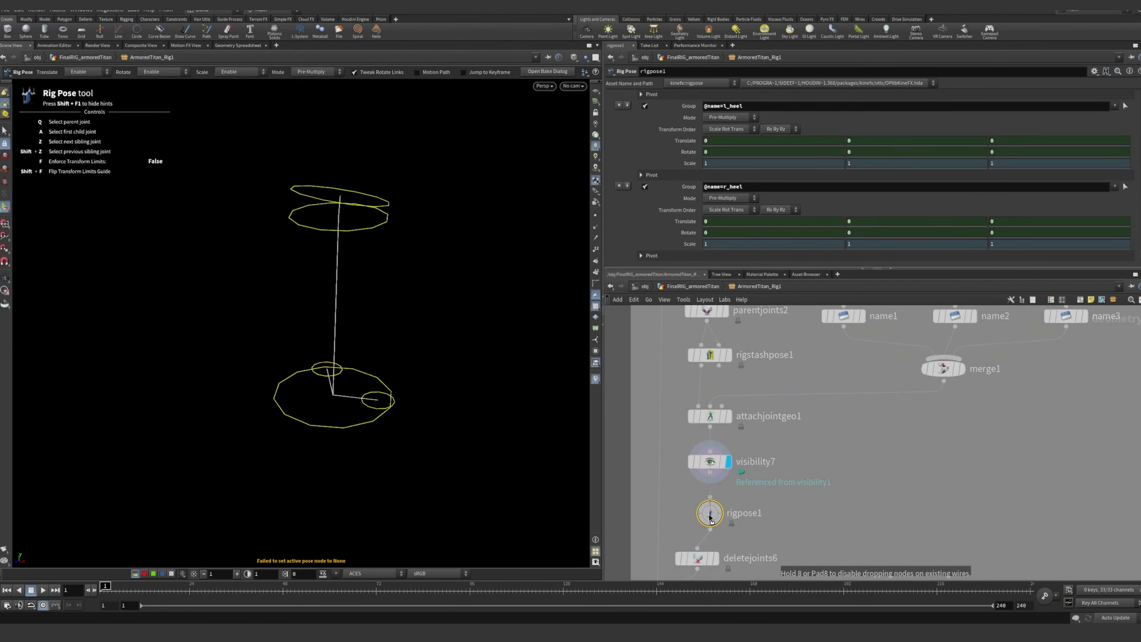
{"action": "middle_click_drag", "start_coordinate": [903, 488], "coordinate": [915, 479]}
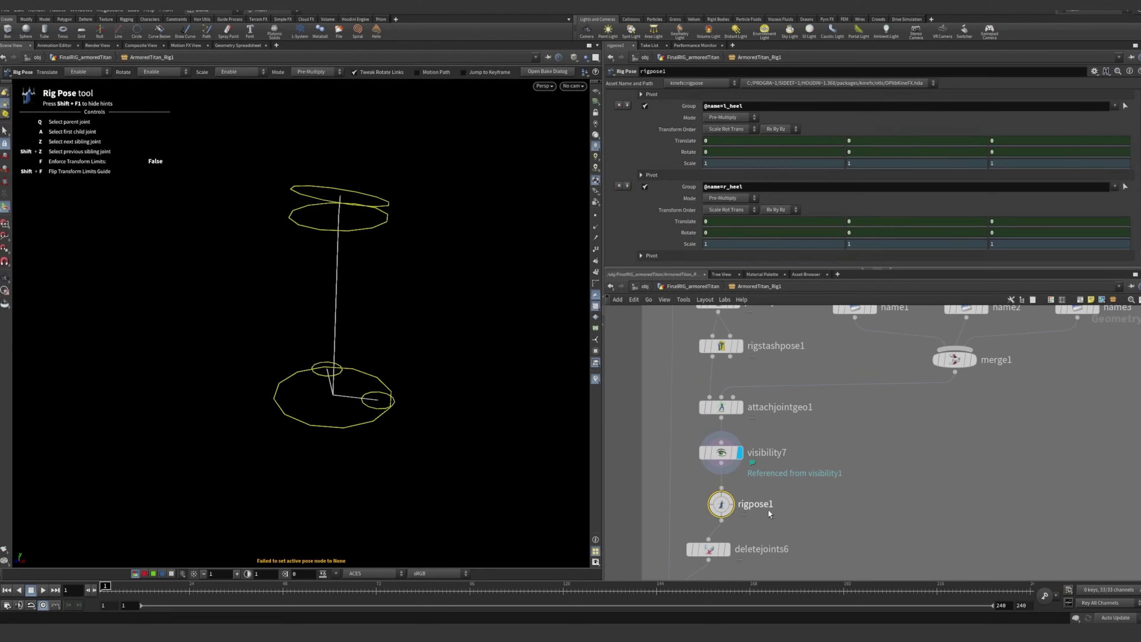
{"action": "mouse_move", "coordinate": [723, 507]}
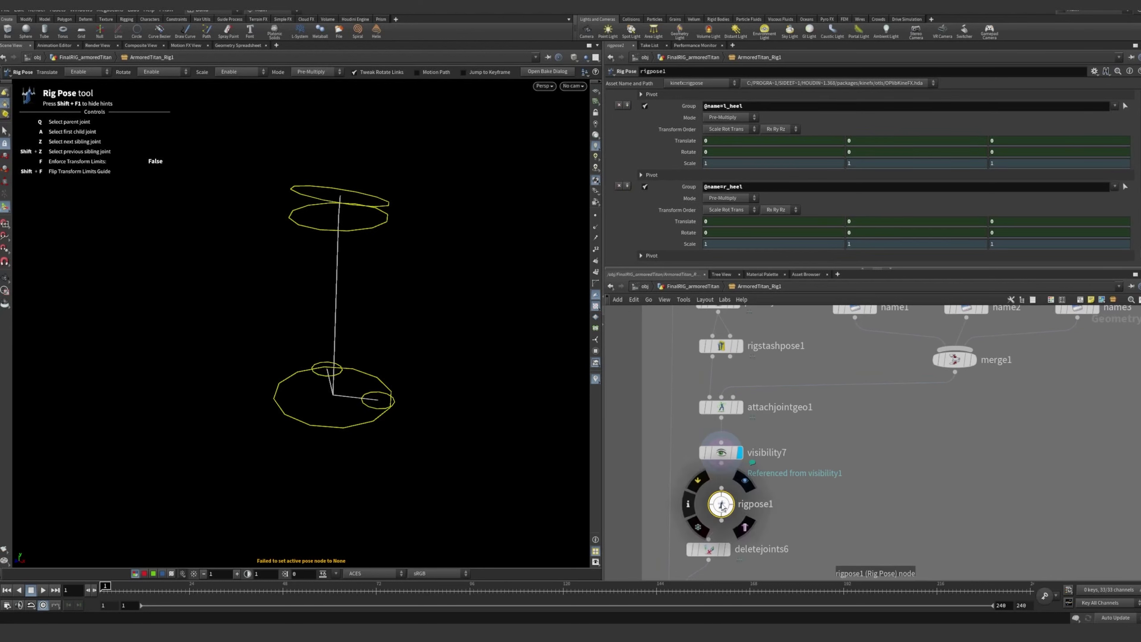
Return to the FinalRIG_armoredTitan level and examine the full titan model with its joints and control shapes
{"action": "left_click", "coordinate": [907, 461]}
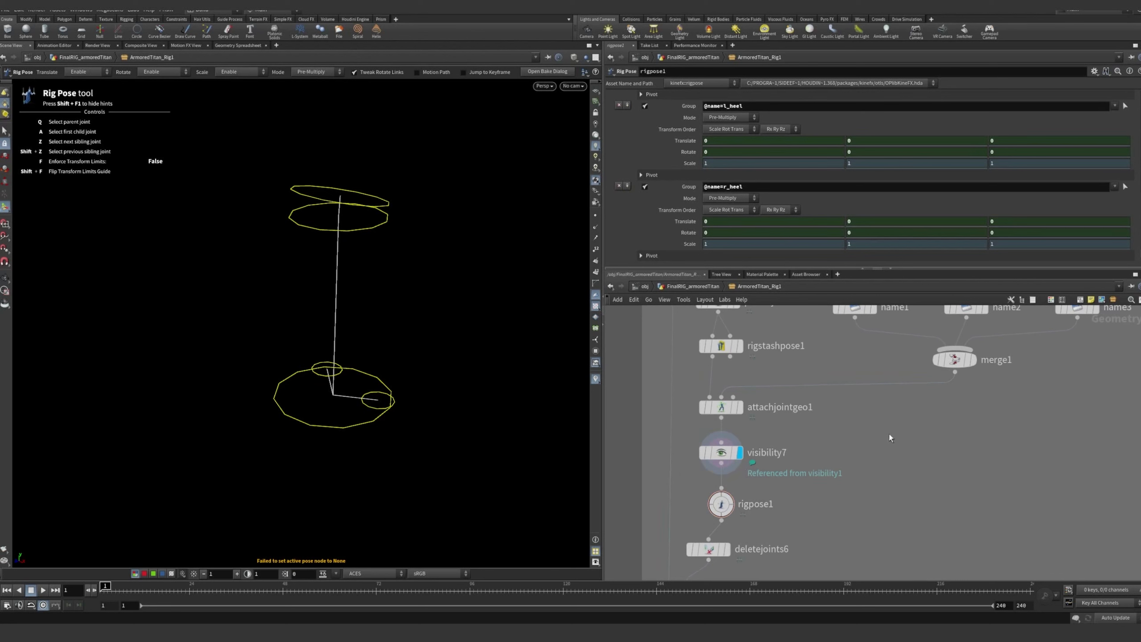
{"action": "left_click", "coordinate": [377, 225]}
{"action": "key", "text": "Escape"}
{"action": "mouse_move", "coordinate": [439, 293]}
{"action": "left_mouse_down"}
{"action": "mouse_move", "coordinate": [420, 334]}
{"action": "mouse_move", "coordinate": [427, 292]}
{"action": "left_mouse_up"}
{"action": "left_click", "coordinate": [705, 286]}
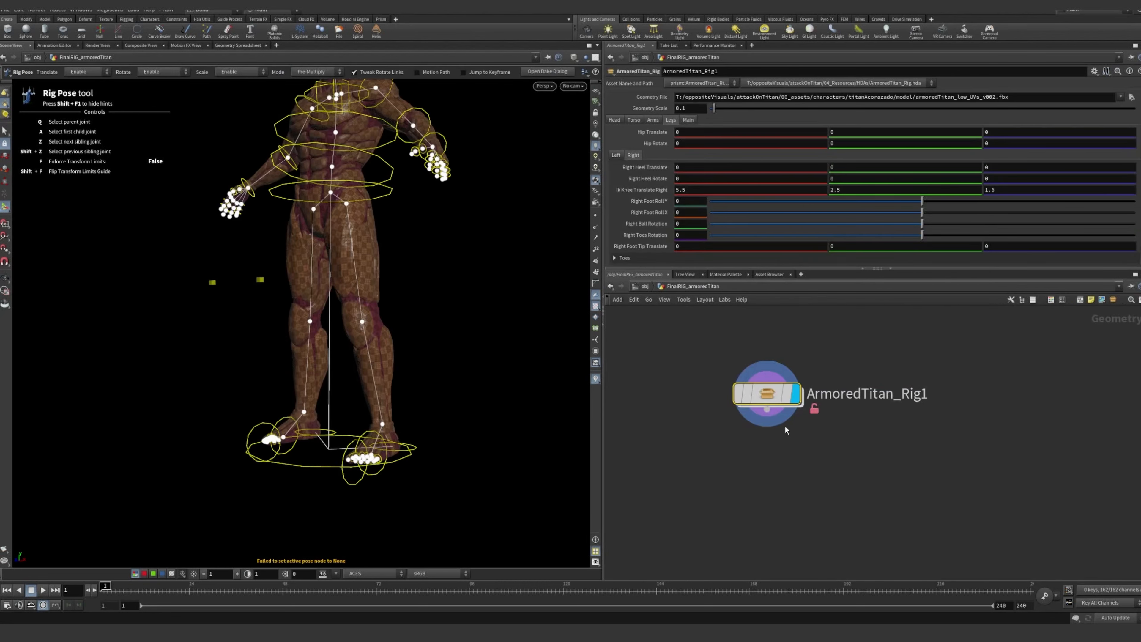
{"action": "scroll", "coordinate": [350, 216], "scroll_direction": "down", "scroll_amount": 3}
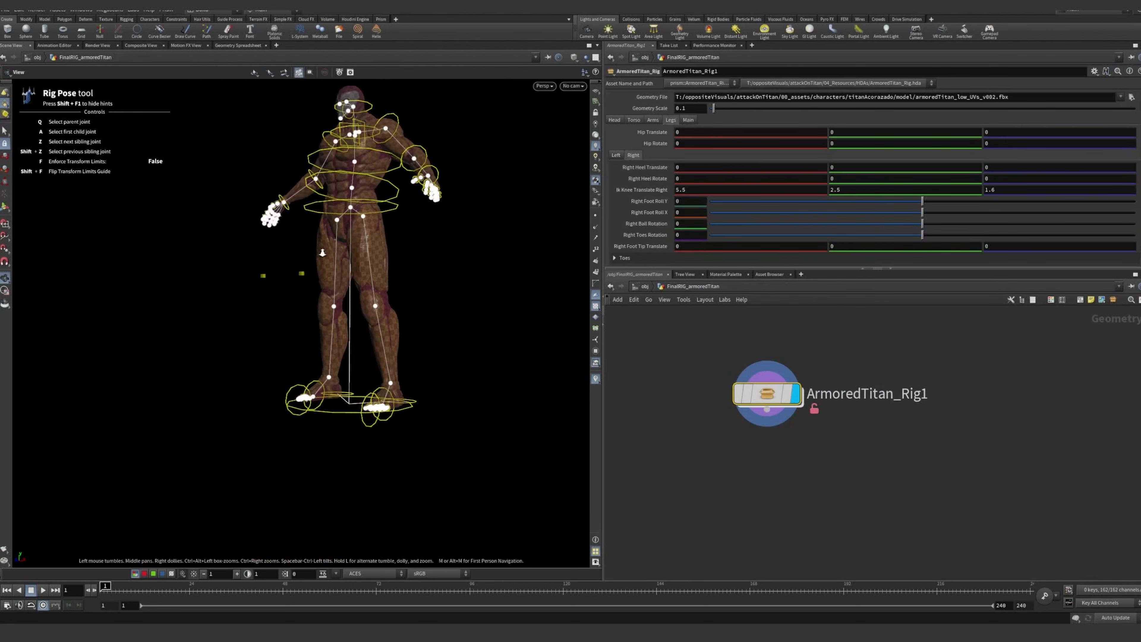
{"action": "left_click_drag", "start_coordinate": [329, 189], "coordinate": [370, 184], "text": "alt"}
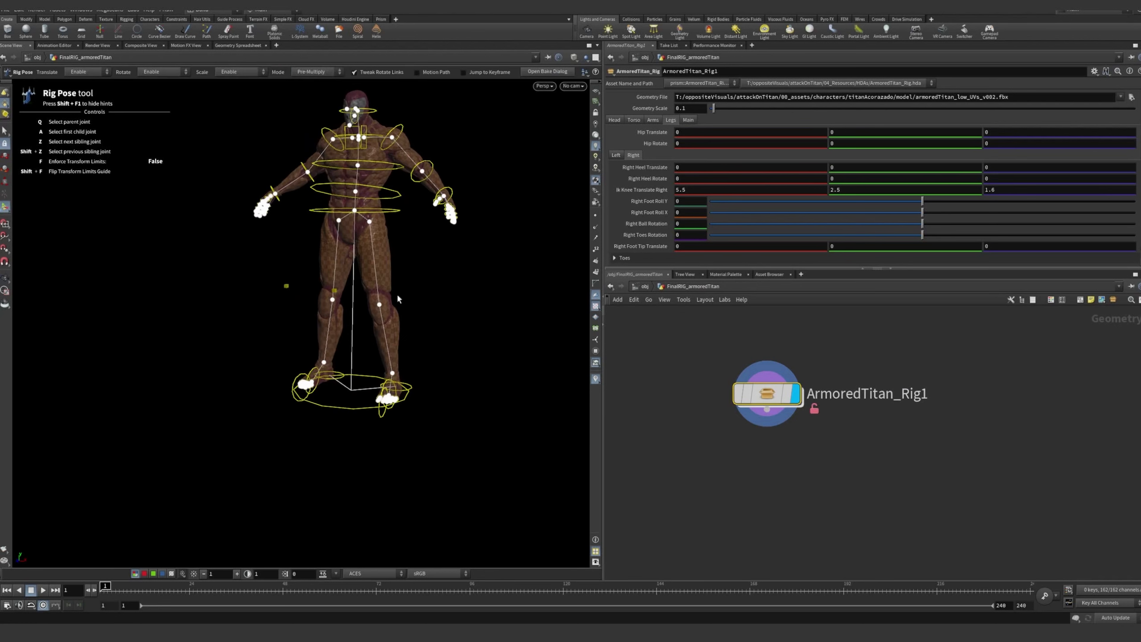
{"action": "left_click_drag", "start_coordinate": [453, 221], "coordinate": [387, 282], "text": "alt"}
{"action": "scroll", "coordinate": [386, 282], "scroll_direction": "up", "scroll_amount": 2}
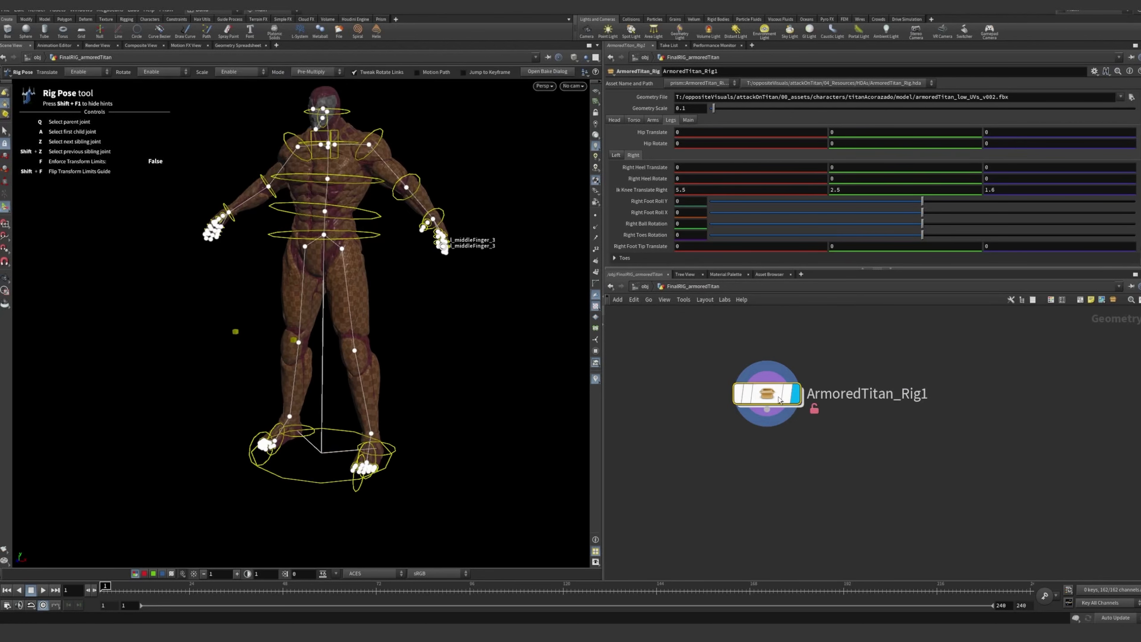
Go back inside ArmoredTitan_Rig1 and examine rigpose1's channel references for the hip and spine_1 joints
{"action": "double_click", "coordinate": [769, 394]}
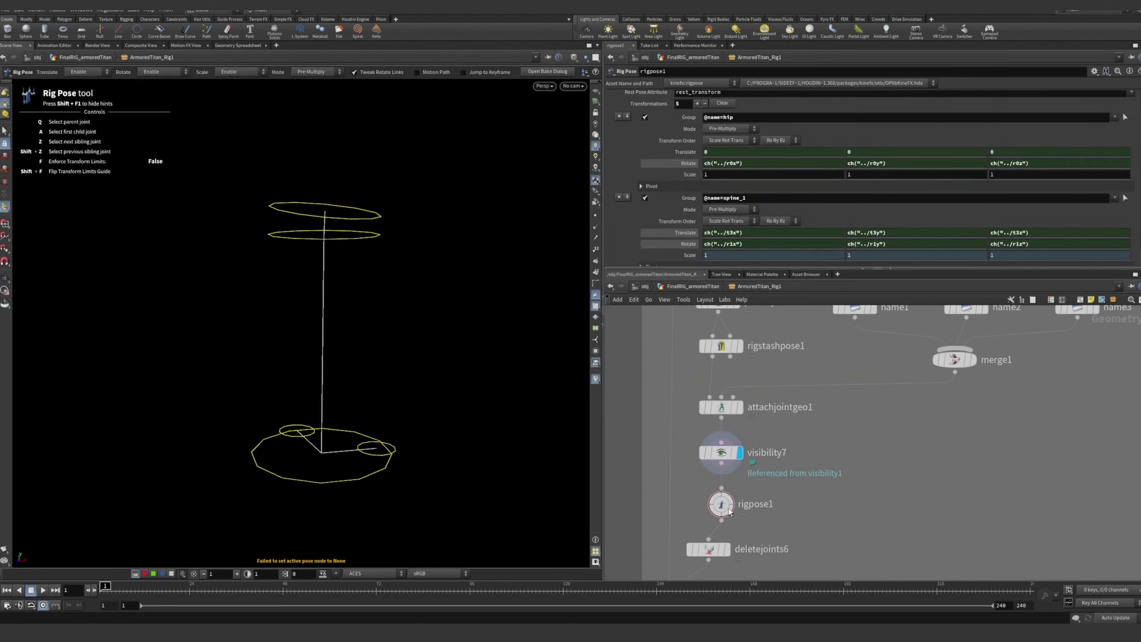
{"action": "scroll", "coordinate": [679, 155], "scroll_direction": "down", "scroll_amount": 1}
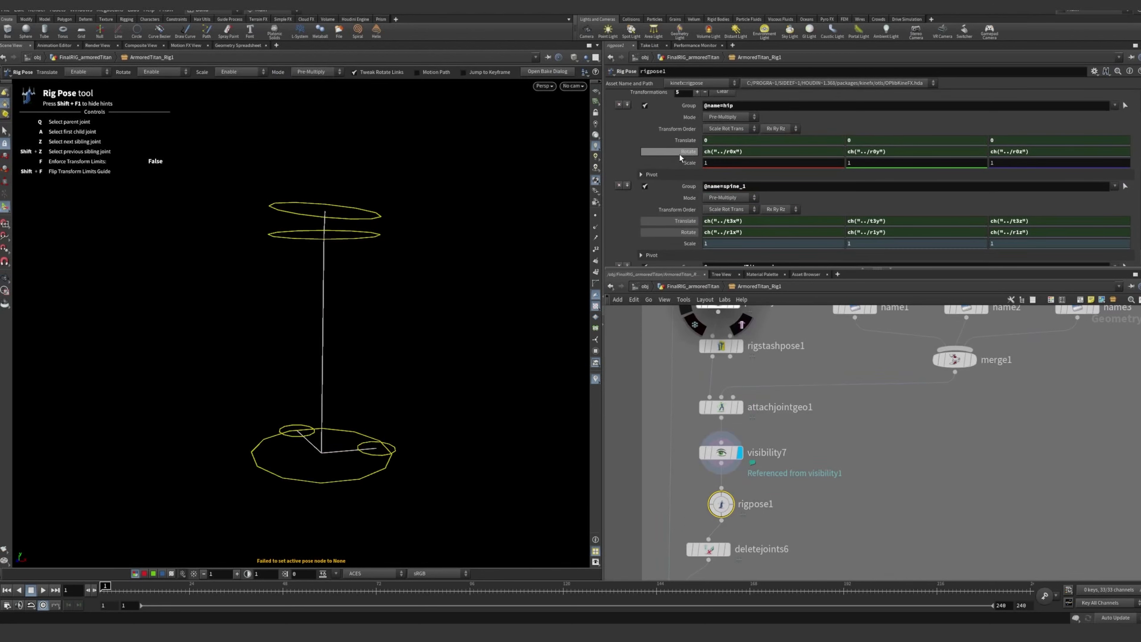
{"action": "scroll", "coordinate": [680, 139], "scroll_direction": "down", "scroll_amount": 2}
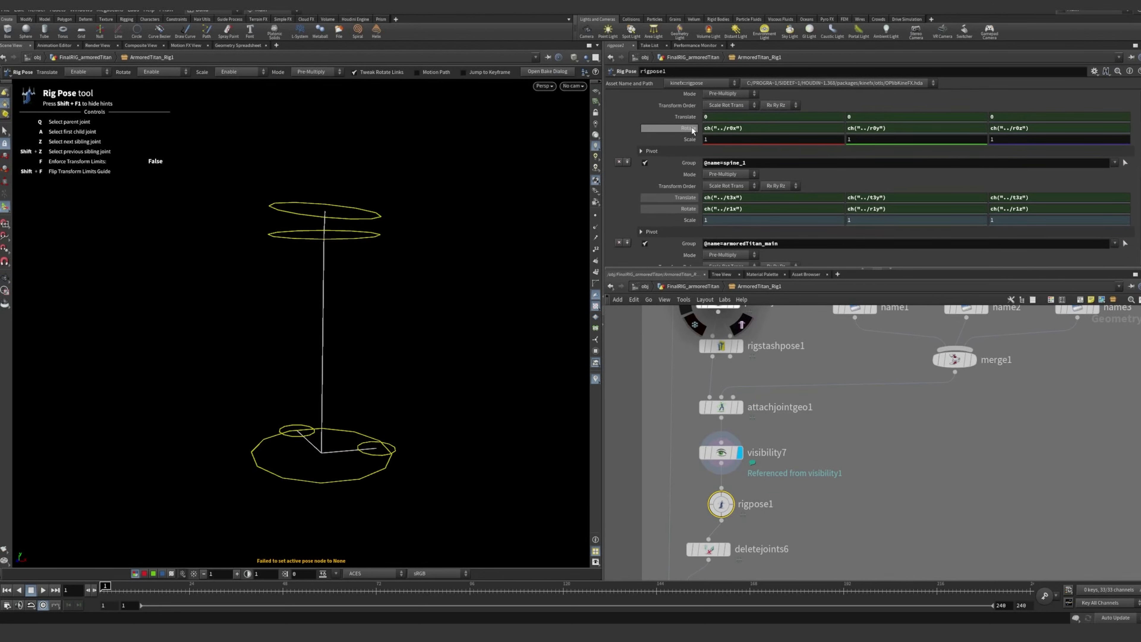
{"action": "scroll", "coordinate": [692, 148], "scroll_direction": "down", "scroll_amount": 1}
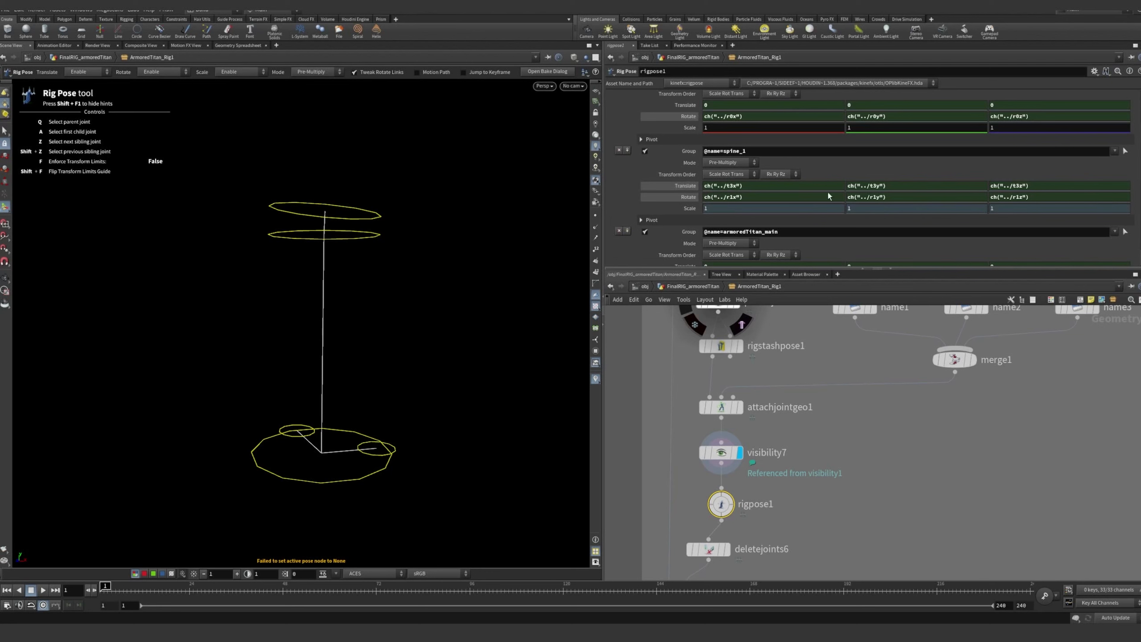
{"action": "mouse_move", "coordinate": [722, 502]}
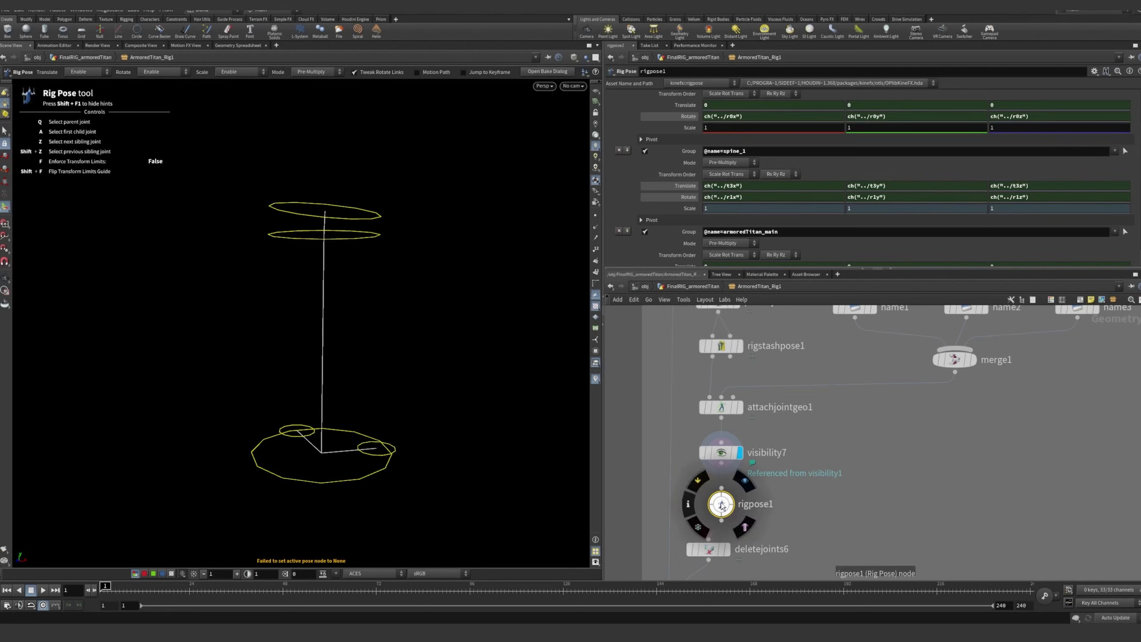
Return to the FinalRIG_armoredTitan level, enlarge the parameter area and open the asset properties of ArmoredTitan_Rig for editing
{"action": "left_click", "coordinate": [695, 287]}
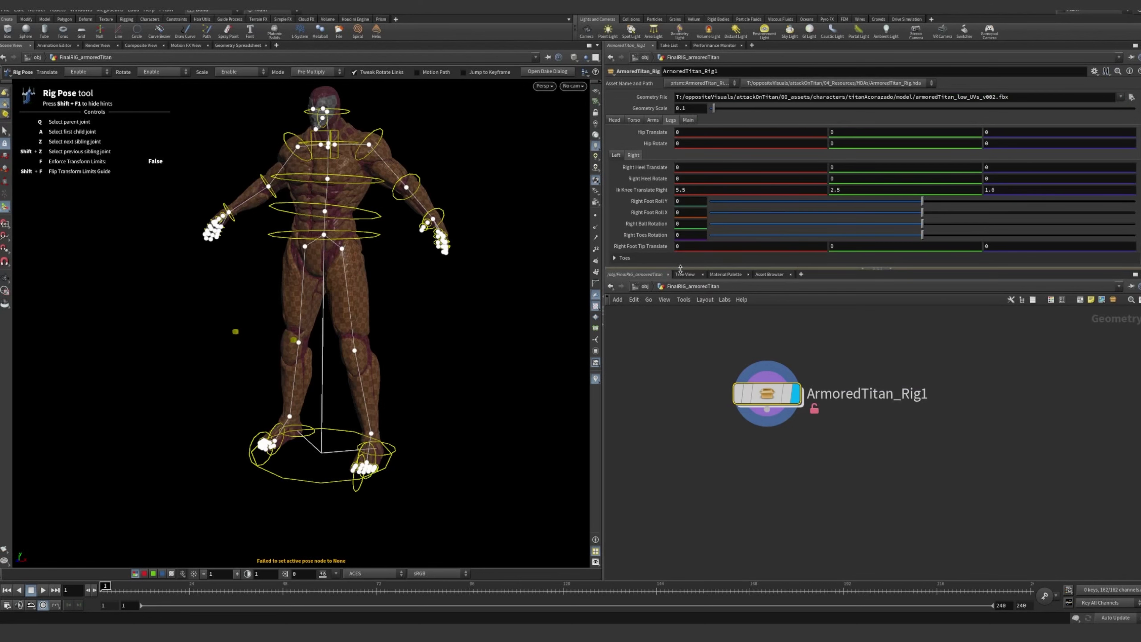
{"action": "left_click_drag", "start_coordinate": [681, 269], "coordinate": [681, 295]}
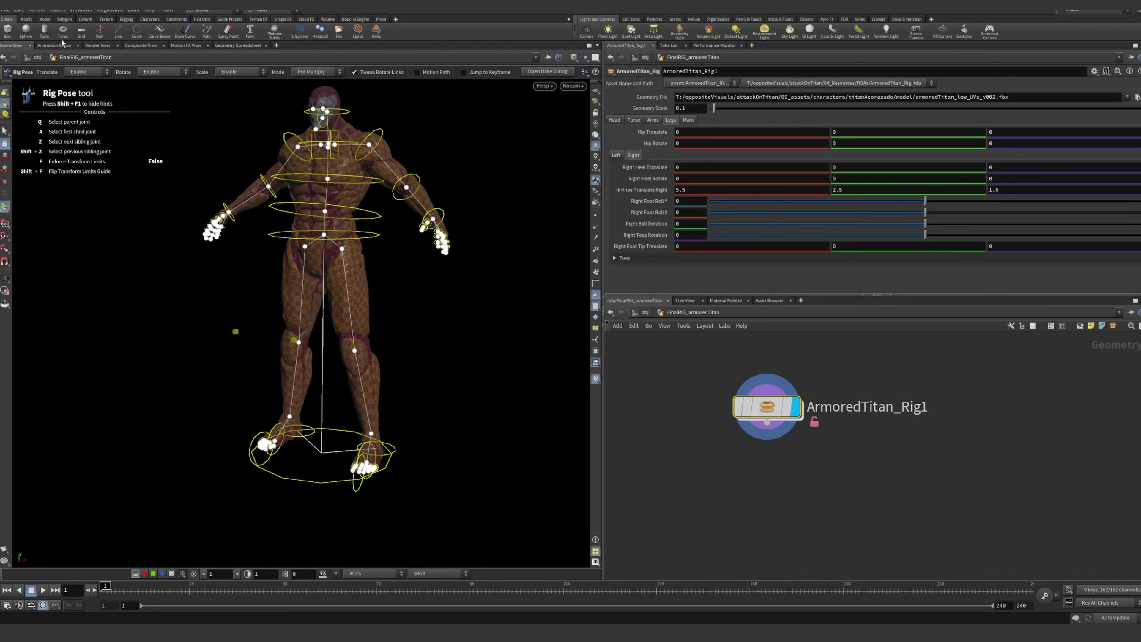
{"action": "left_click", "coordinate": [58, 10]}
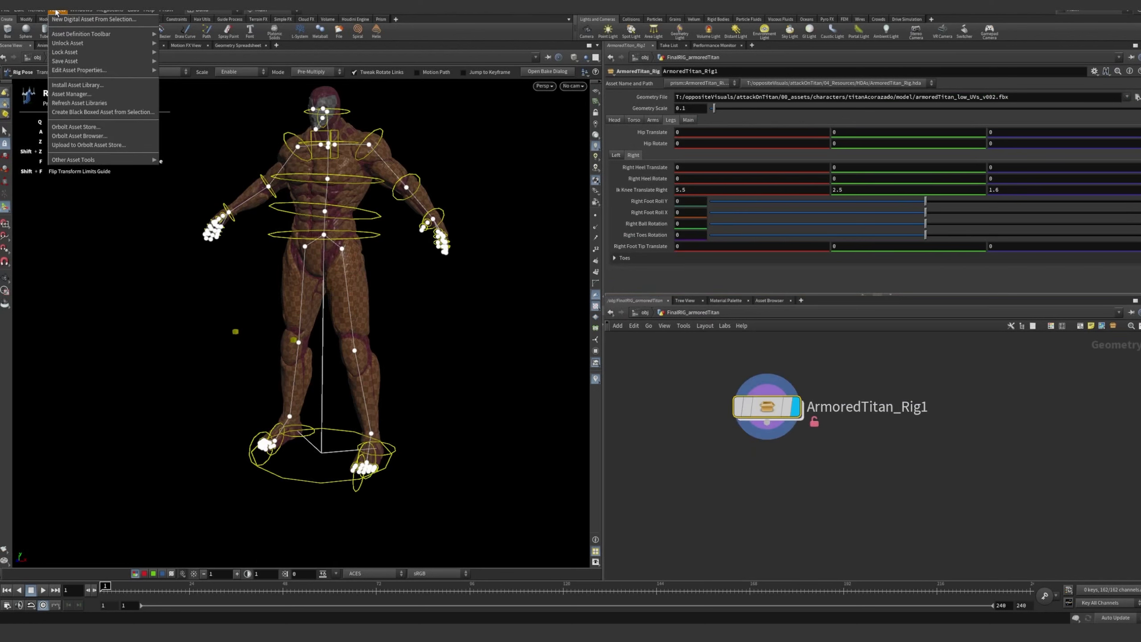
{"action": "left_click", "coordinate": [777, 416]}
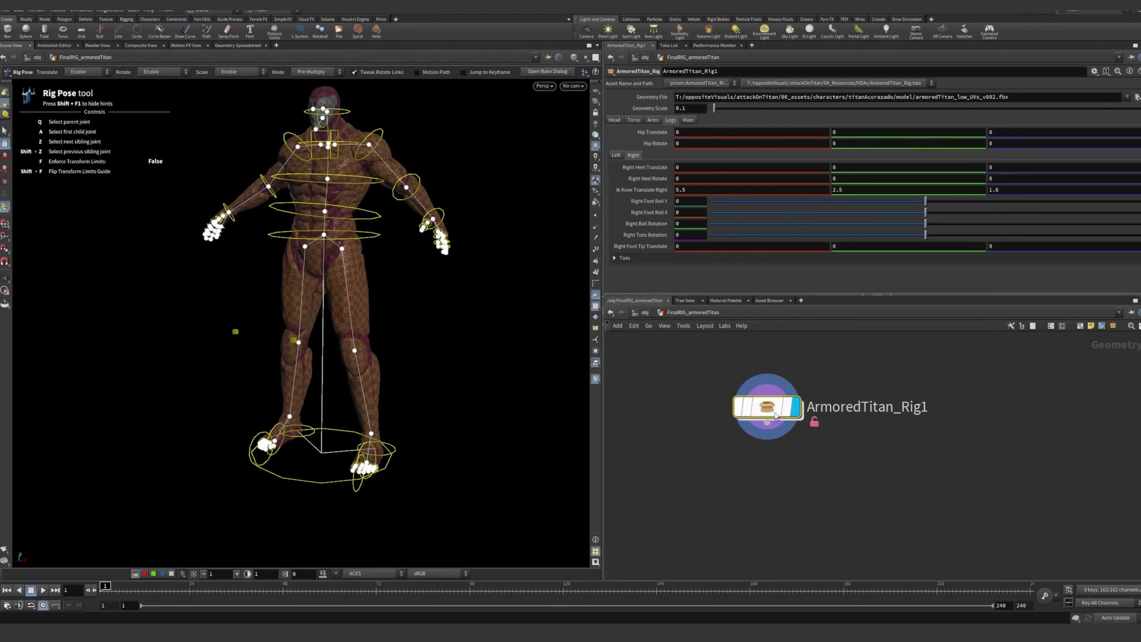
{"action": "left_click", "coordinate": [58, 10]}
{"action": "mouse_move", "coordinate": [65, 72]}
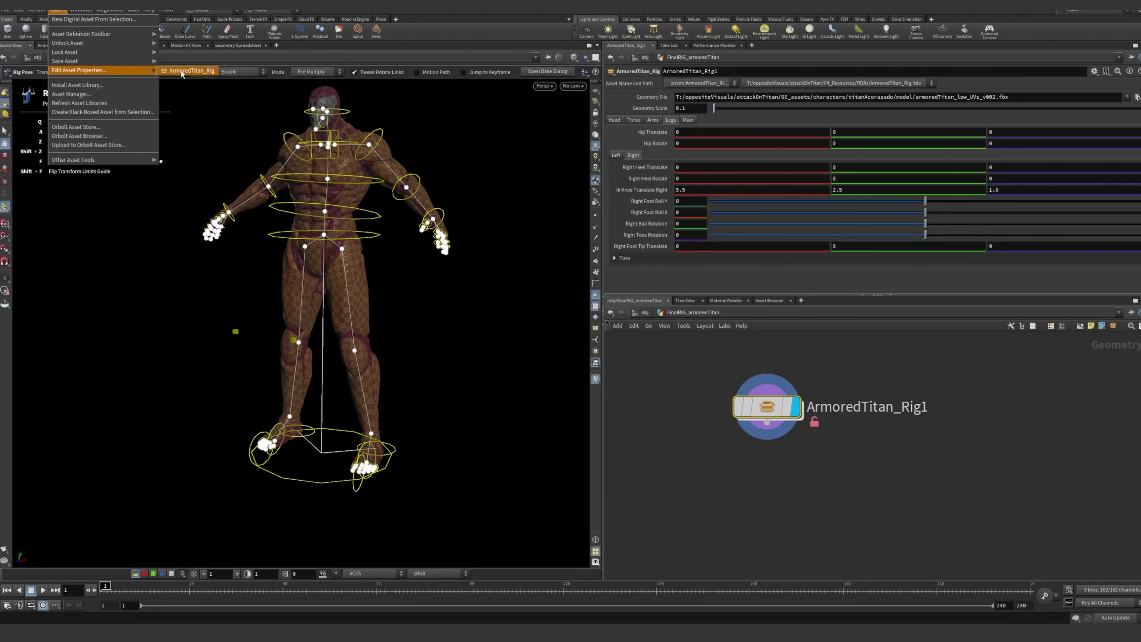
{"action": "left_click", "coordinate": [191, 71]}
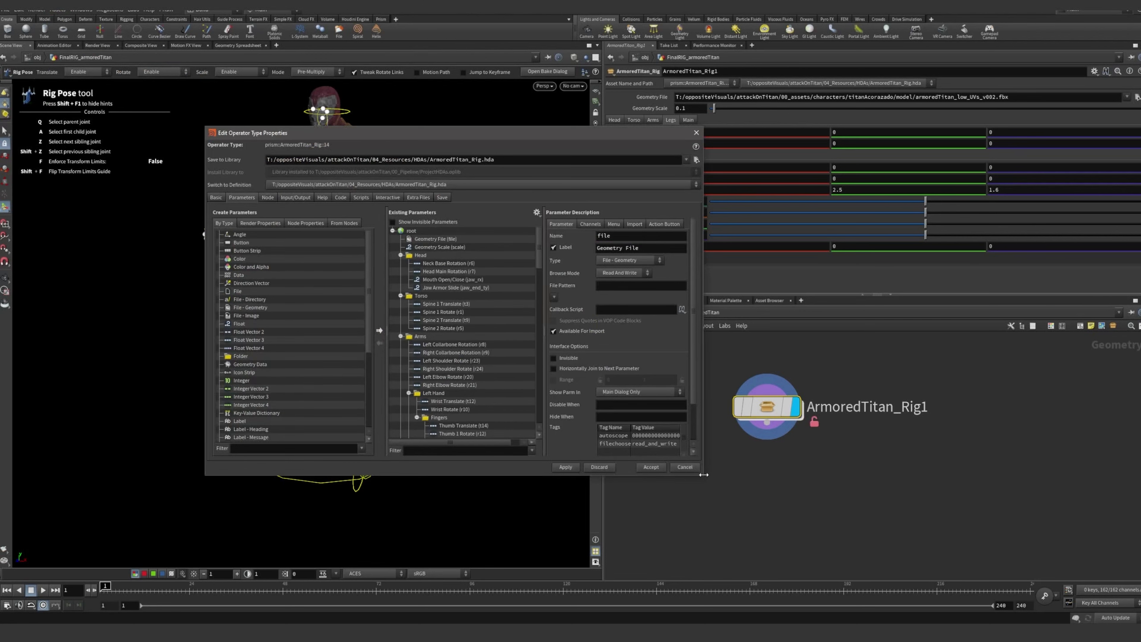
Enlarge the Edit Operator Type Properties window and review the asset's basic settings and its existing parameter list
{"action": "left_click_drag", "start_coordinate": [705, 476], "coordinate": [808, 525]}
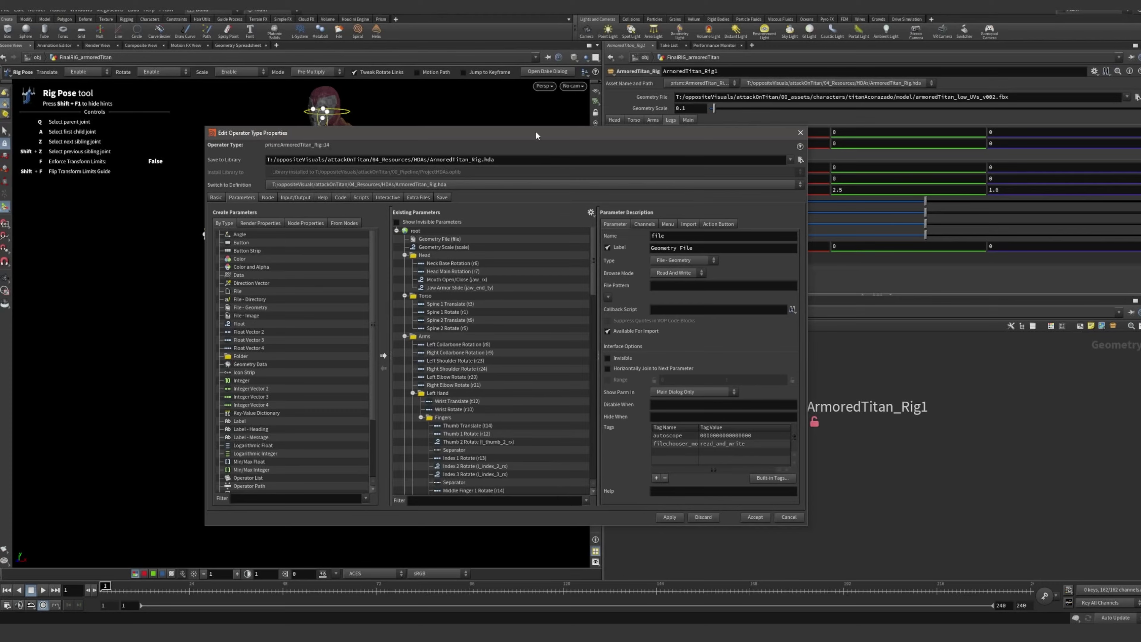
{"action": "left_click_drag", "start_coordinate": [536, 134], "coordinate": [425, 116]}
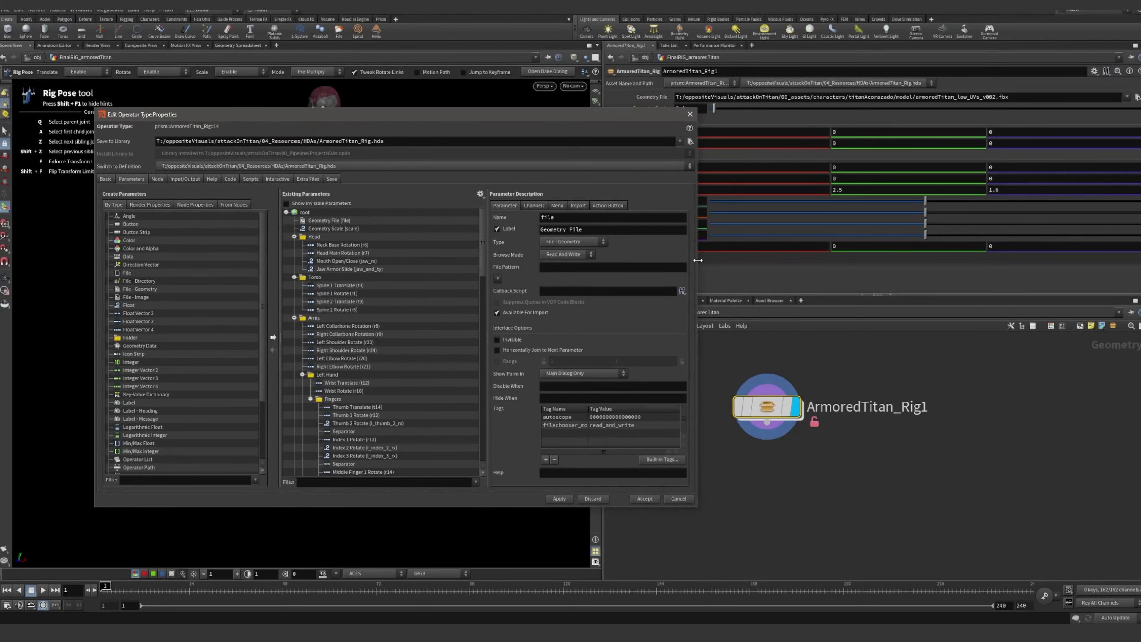
{"action": "left_click_drag", "start_coordinate": [698, 260], "coordinate": [793, 260]}
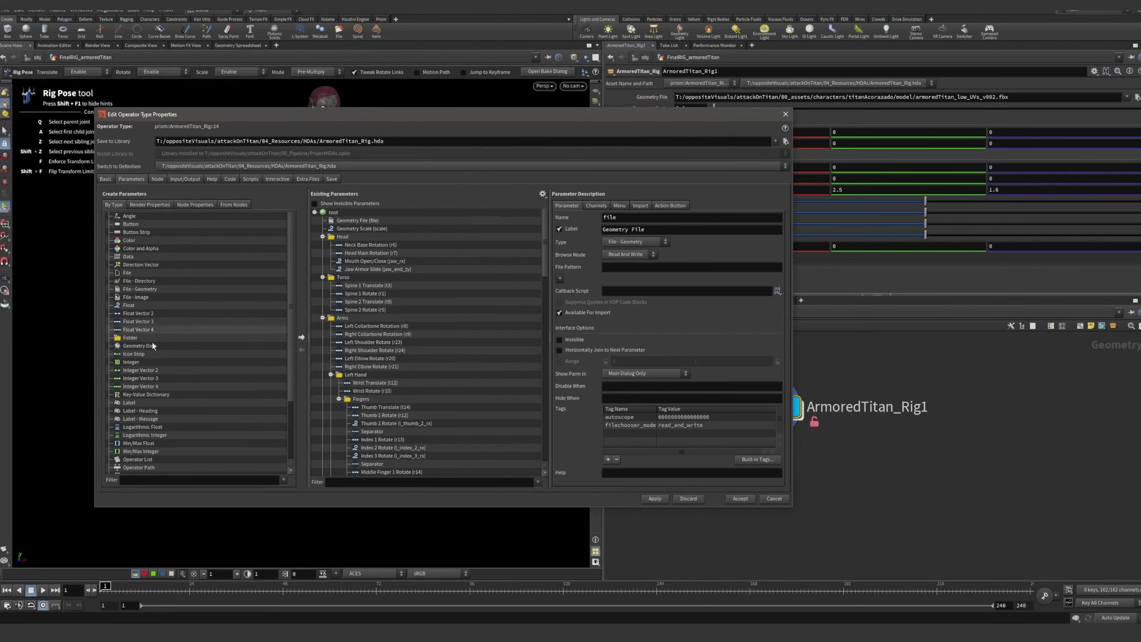
{"action": "left_click", "coordinate": [106, 178]}
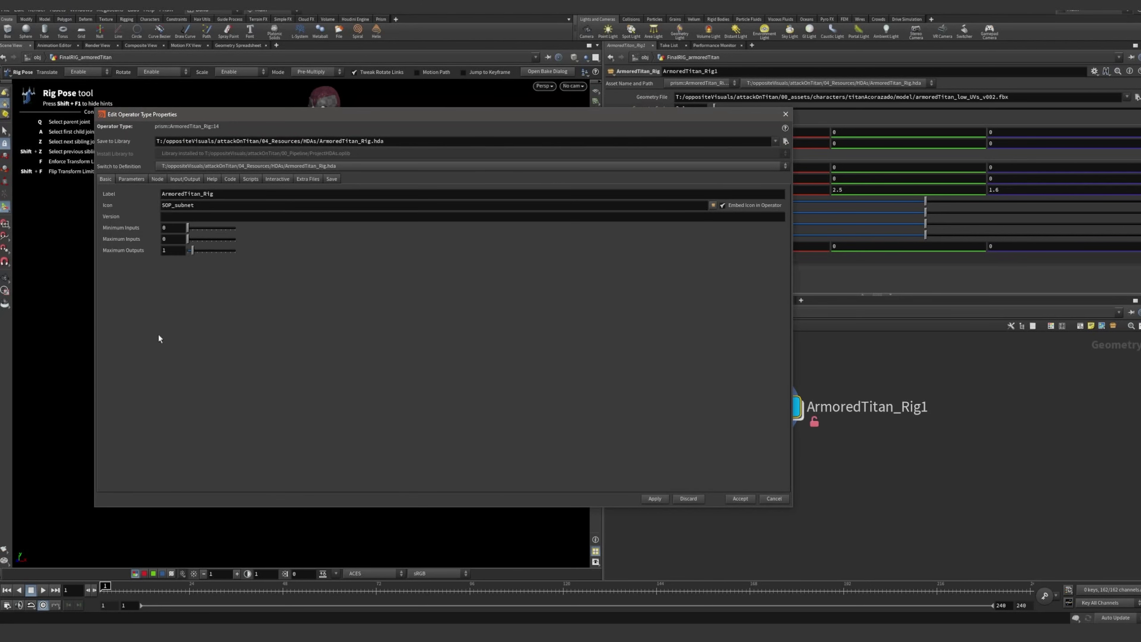
{"action": "left_click", "coordinate": [139, 179]}
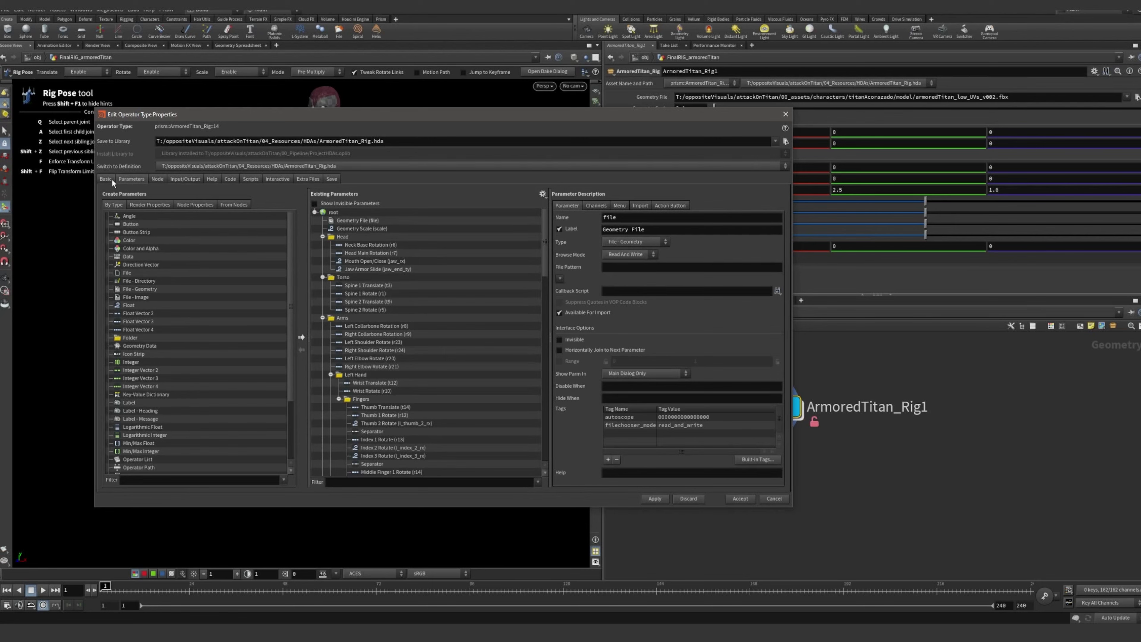
{"action": "left_click", "coordinate": [108, 178]}
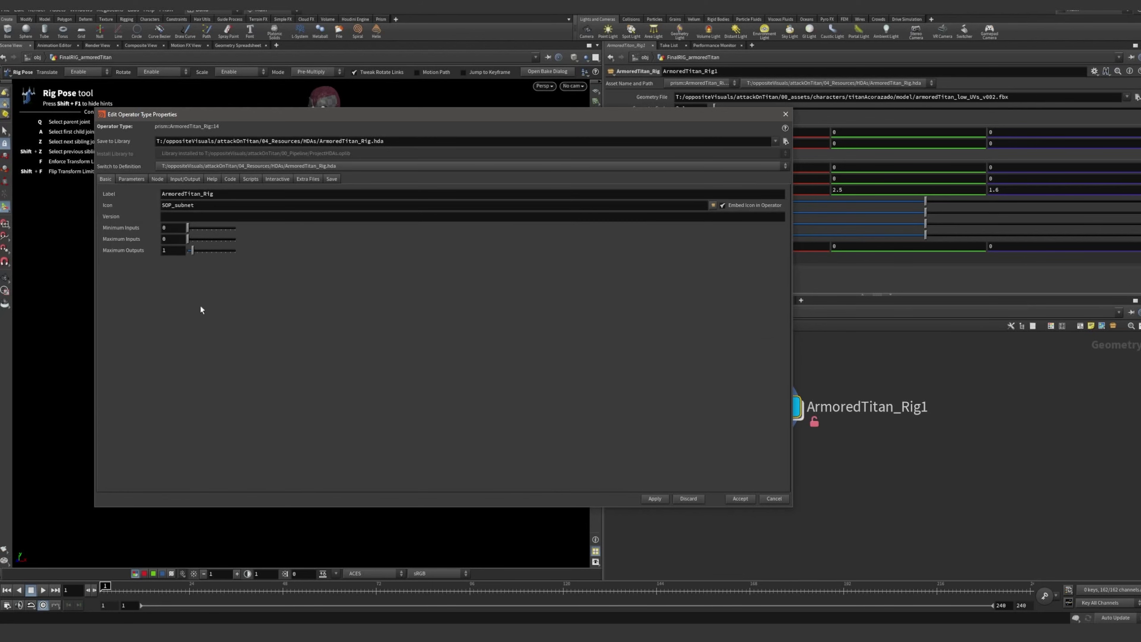
{"action": "left_click", "coordinate": [133, 179]}
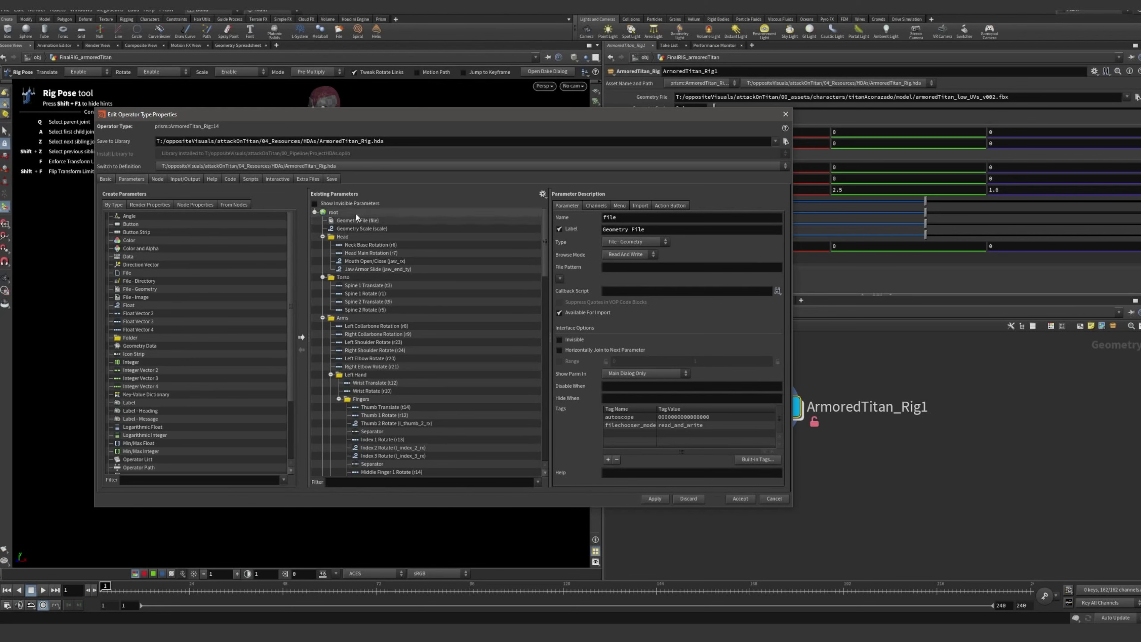
Place the type properties window beside the node parameters and compare its list with the rig's Arms and Head parameters
{"action": "left_click_drag", "start_coordinate": [530, 110], "coordinate": [476, 108]}
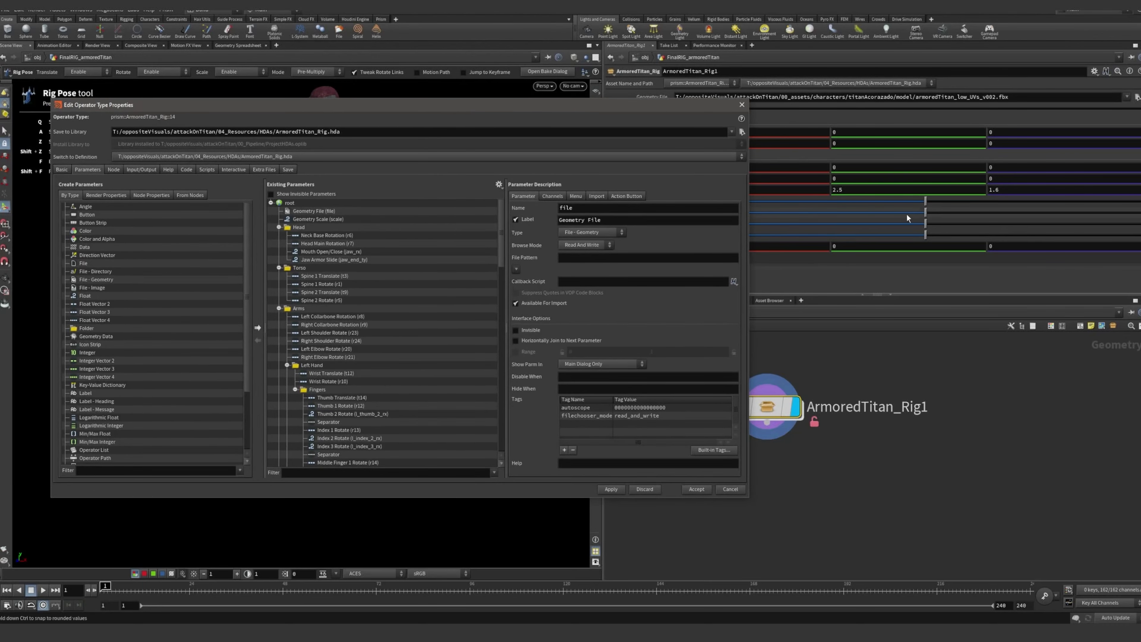
{"action": "left_click_drag", "start_coordinate": [627, 108], "coordinate": [471, 94]}
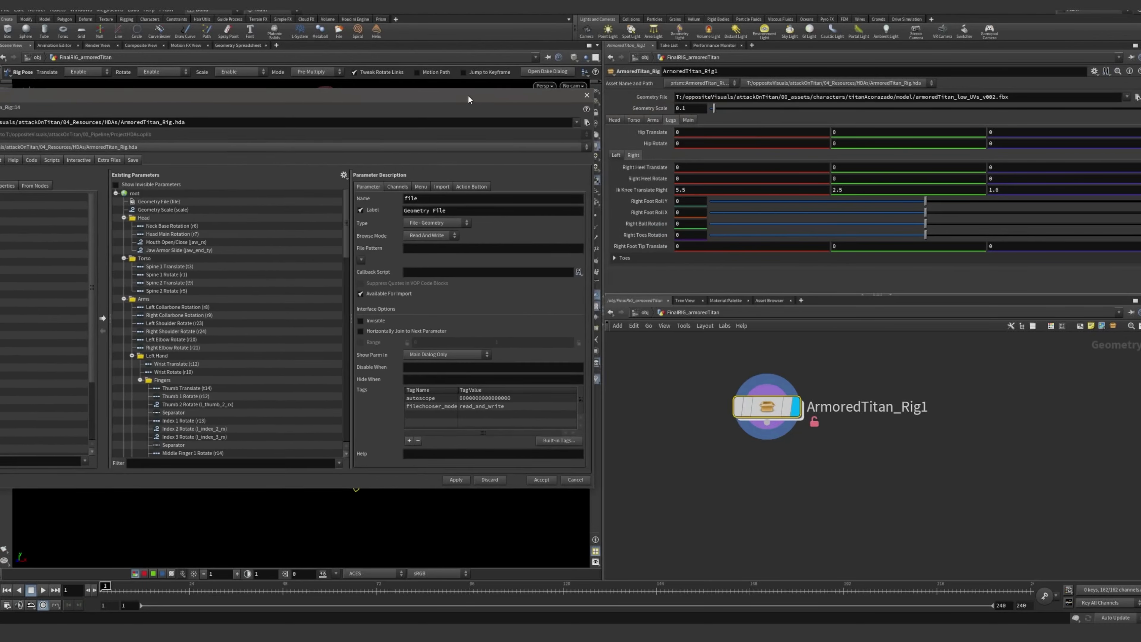
{"action": "left_click", "coordinate": [642, 120]}
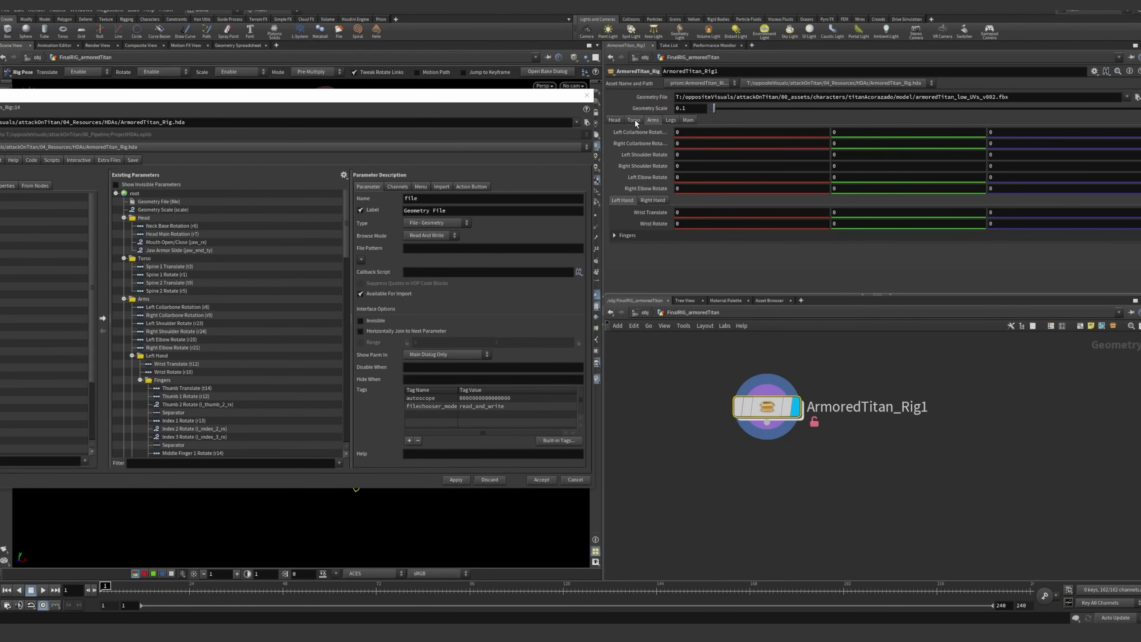
{"action": "left_click", "coordinate": [616, 119]}
{"action": "left_click_drag", "start_coordinate": [464, 103], "coordinate": [476, 108]}
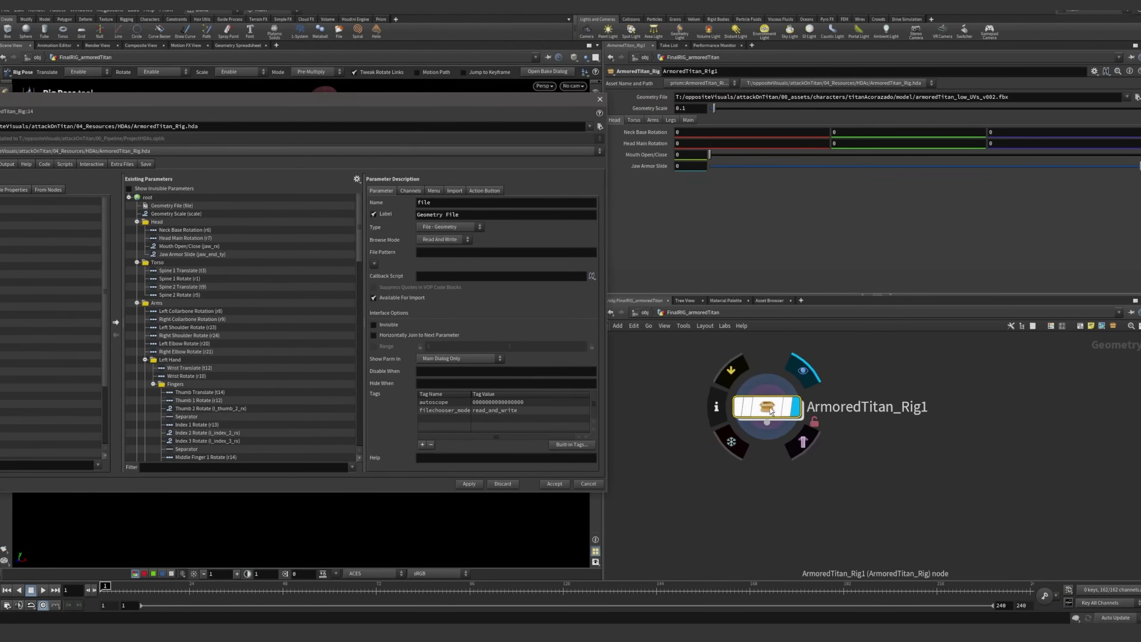
Go back inside ArmoredTitan_Rig1 and bring rigpose1 into view alongside the open type properties window
{"action": "double_click", "coordinate": [782, 410]}
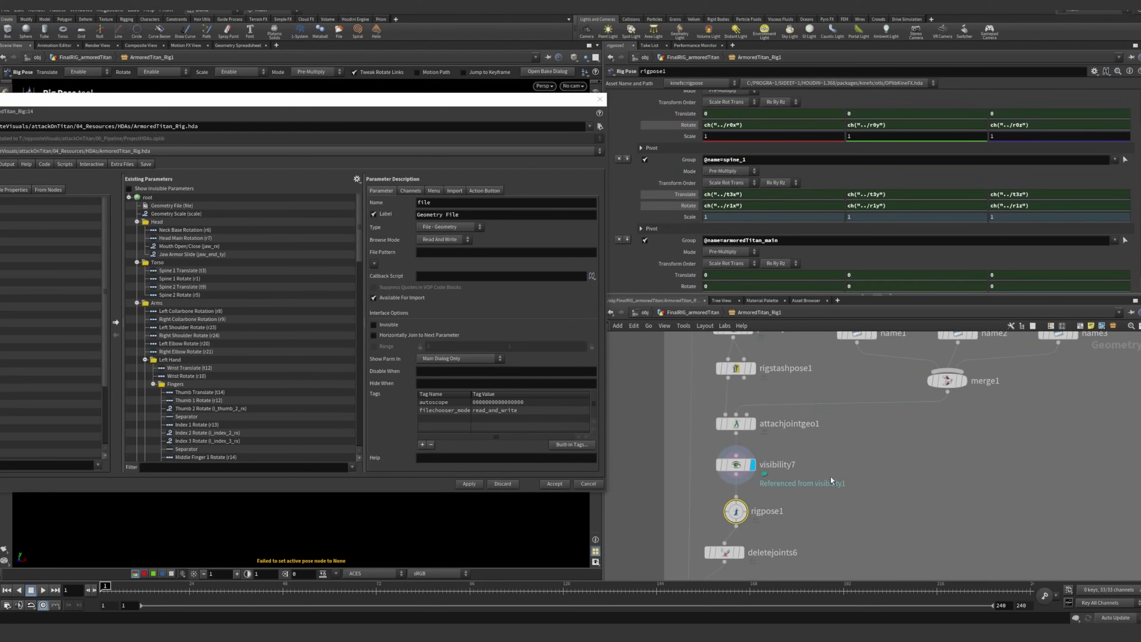
{"action": "scroll", "coordinate": [831, 478], "scroll_direction": "down", "scroll_amount": 3}
{"action": "scroll", "coordinate": [853, 491], "scroll_direction": "up", "scroll_amount": 5}
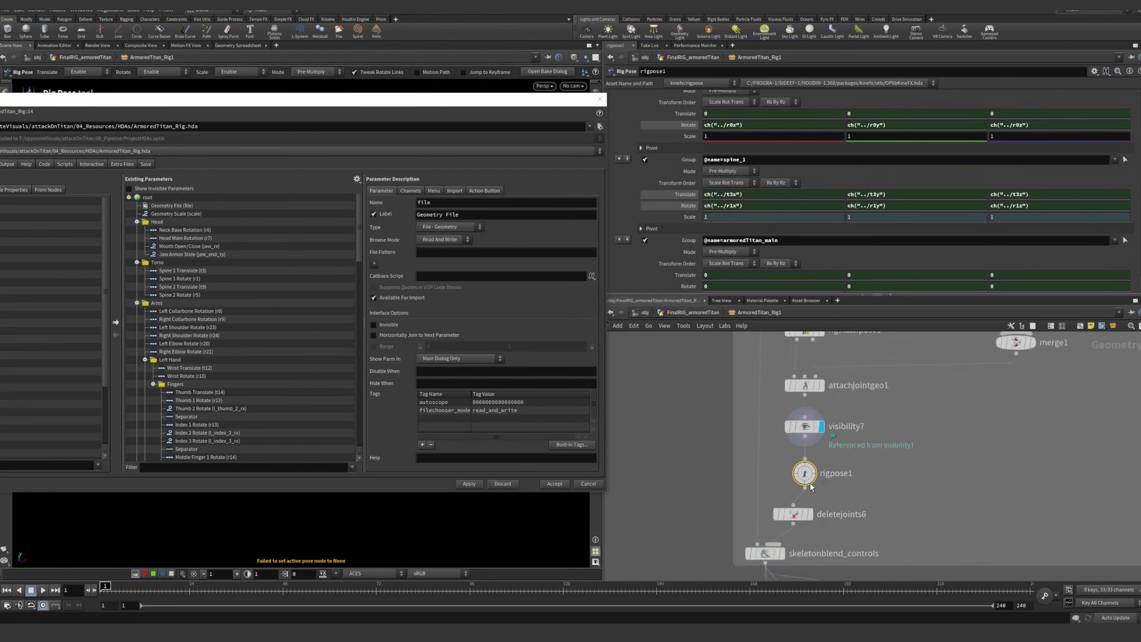
Collapse the Head, Torso, Arms and Legs folders in the existing parameter list and select the Main folder
{"action": "scroll", "coordinate": [712, 404], "scroll_direction": "down", "scroll_amount": 5}
{"action": "middle_click_drag", "start_coordinate": [729, 362], "coordinate": [677, 435]}
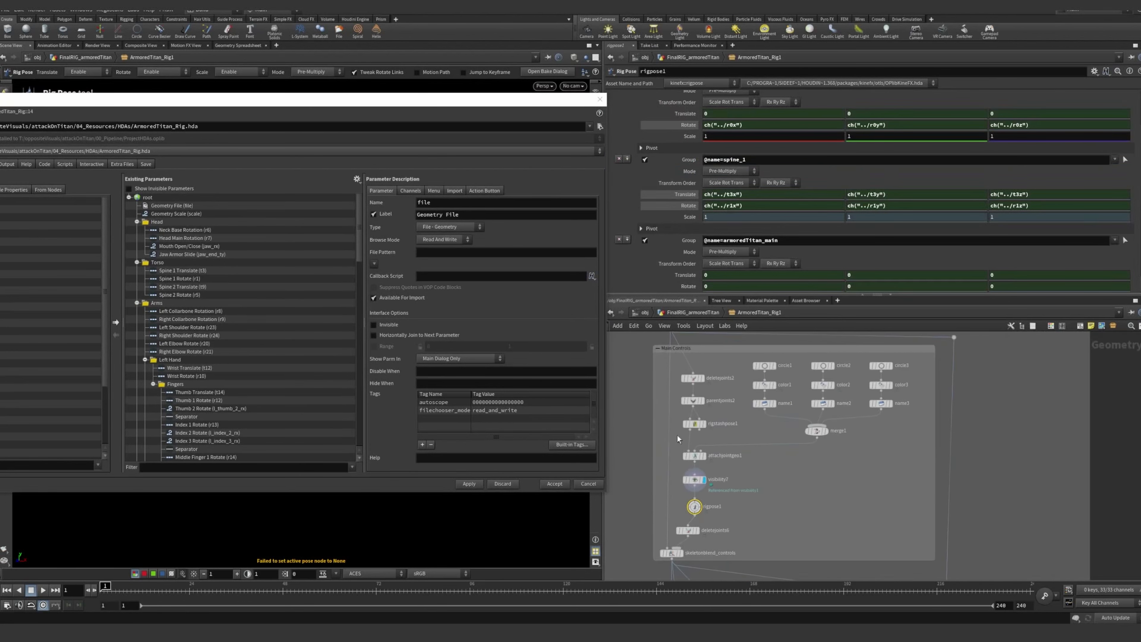
{"action": "scroll", "coordinate": [662, 346], "scroll_direction": "up", "scroll_amount": 2}
{"action": "scroll", "coordinate": [643, 404], "scroll_direction": "down", "scroll_amount": 2}
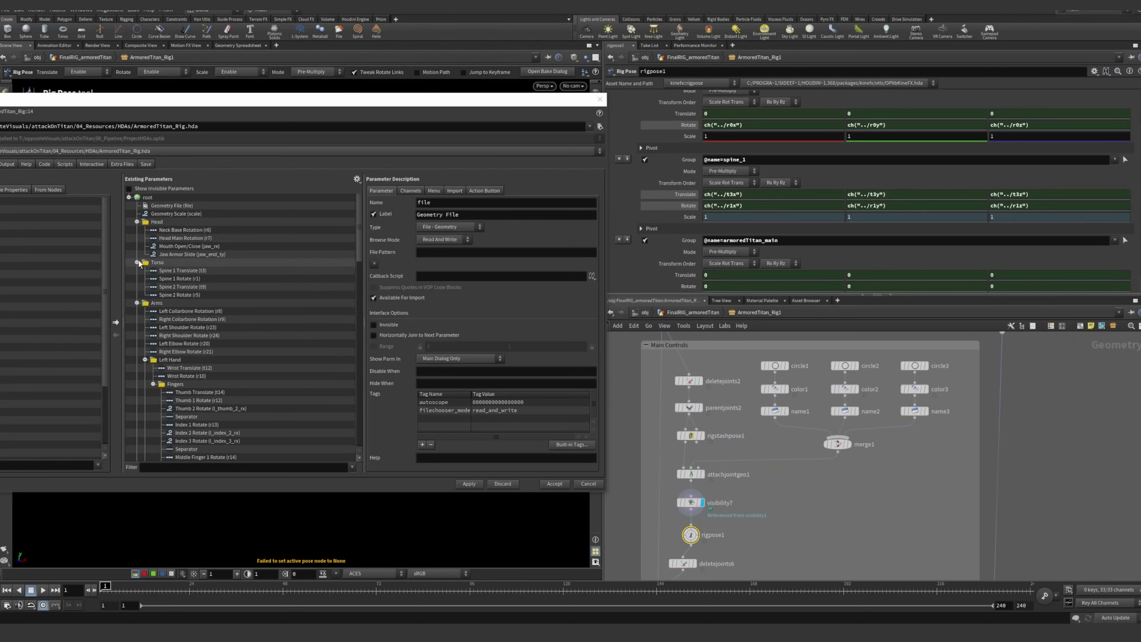
{"action": "left_click", "coordinate": [137, 262]}
{"action": "left_click", "coordinate": [137, 222]}
{"action": "left_click", "coordinate": [137, 238]}
{"action": "left_click", "coordinate": [137, 246]}
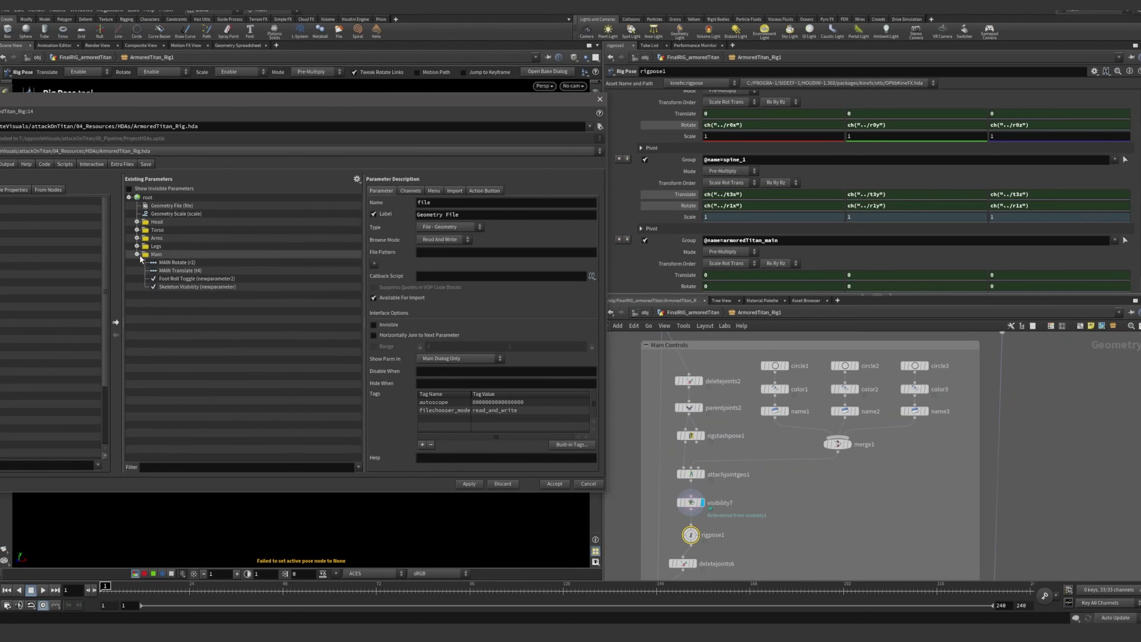
{"action": "left_click", "coordinate": [161, 254]}
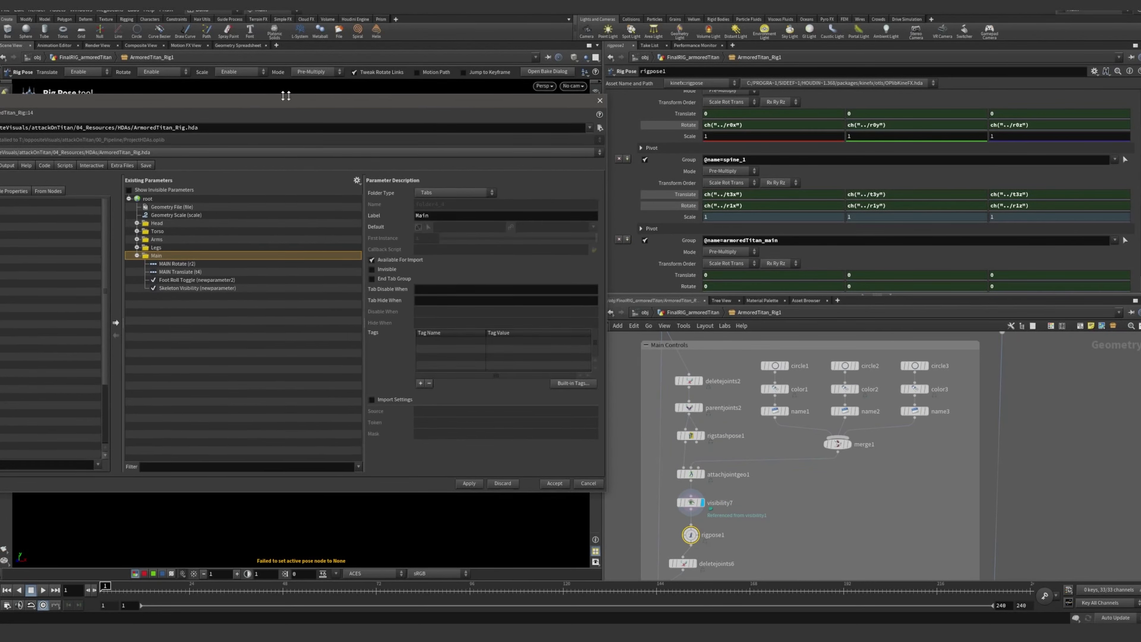
Inspect the parameter descriptions of MAIN Rotate and MAIN Translate in the Main folder
{"action": "left_click_drag", "start_coordinate": [286, 97], "coordinate": [362, 100]}
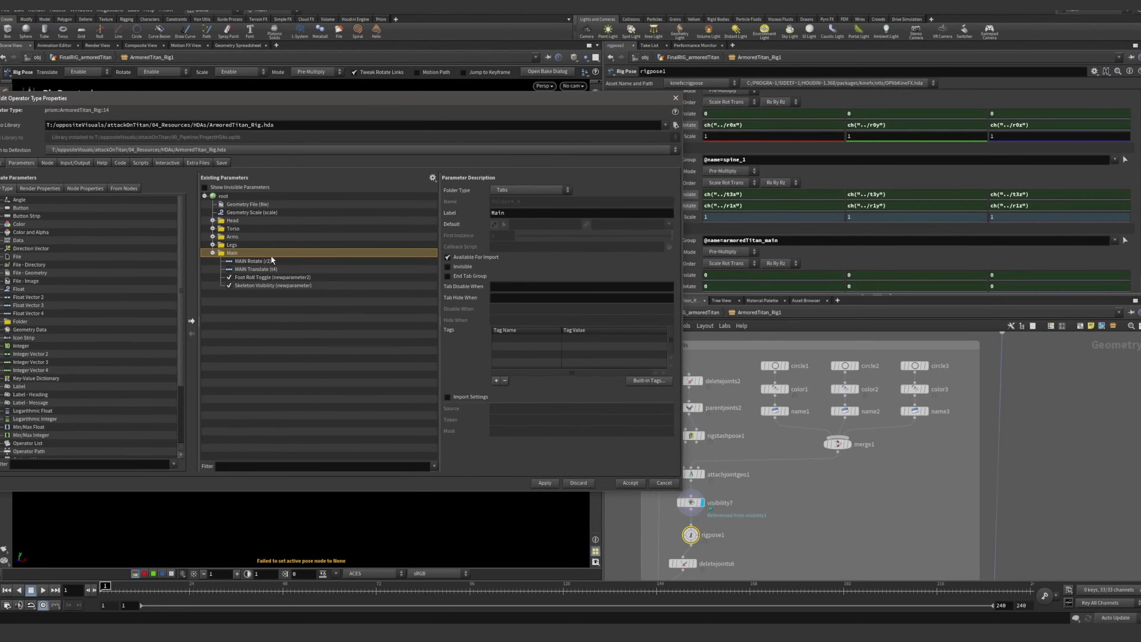
{"action": "left_click", "coordinate": [260, 261]}
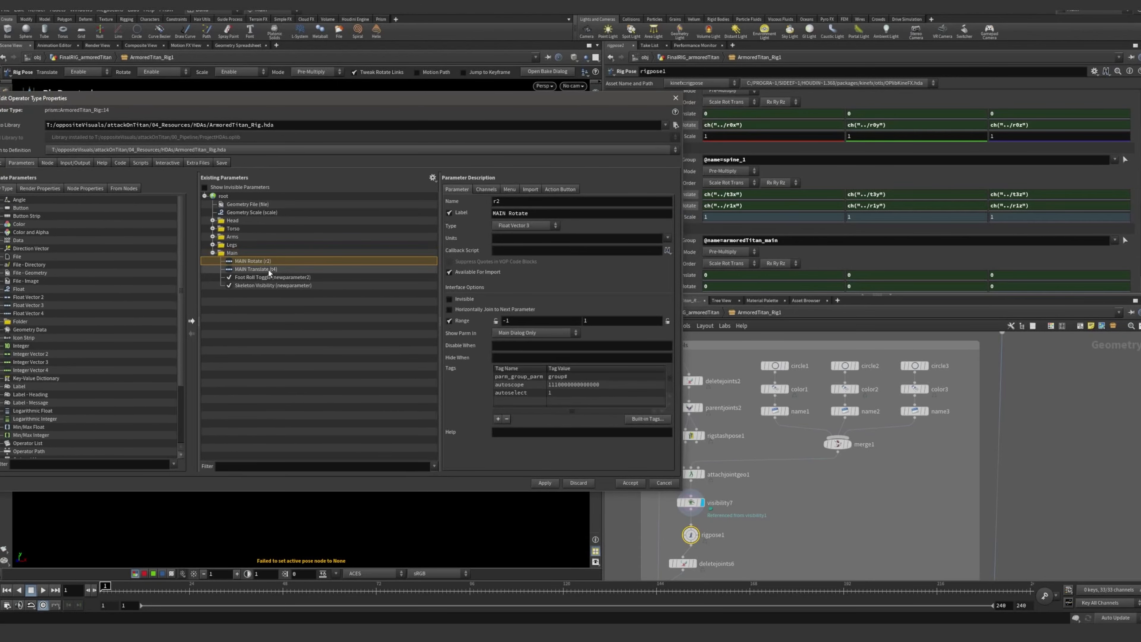
{"action": "left_click", "coordinate": [265, 269]}
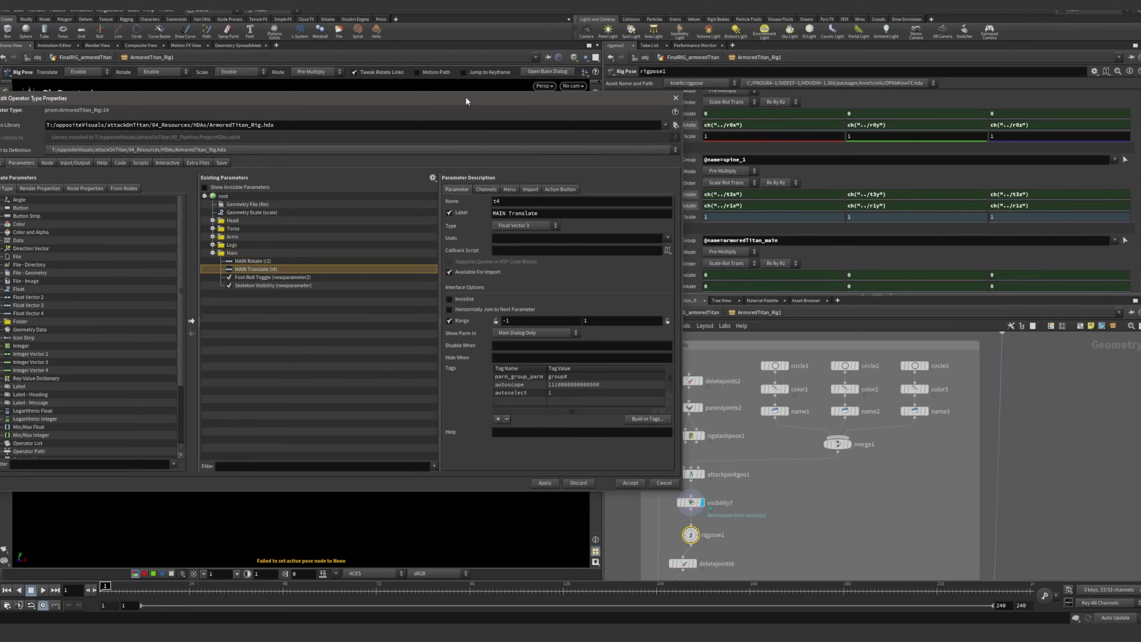
Place the type properties window beside rigpose1's parameters and review its hip, spine_1 and armoredTitan_main transformations
{"action": "left_click_drag", "start_coordinate": [466, 101], "coordinate": [325, 109]}
{"action": "left_click", "coordinate": [701, 537]}
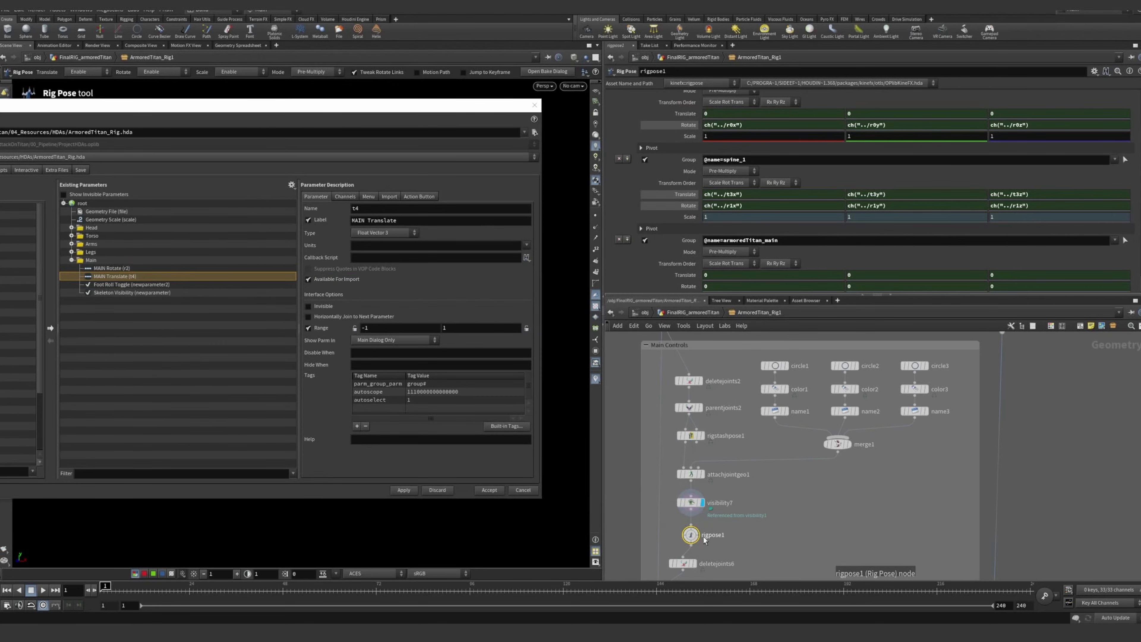
{"action": "scroll", "coordinate": [661, 229], "scroll_direction": "up", "scroll_amount": 5}
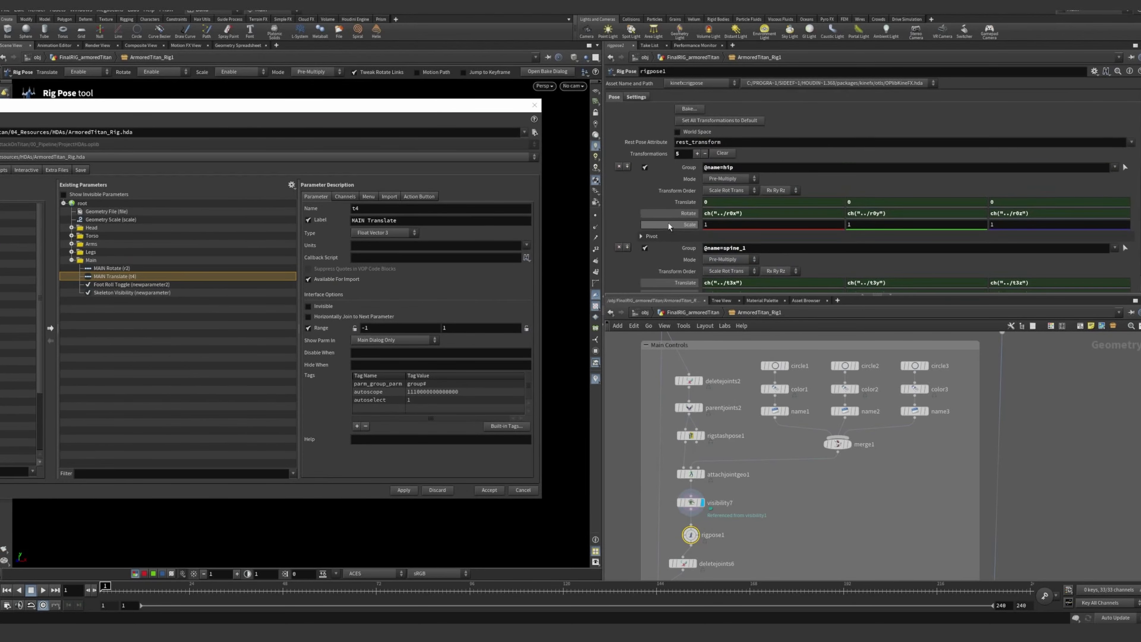
{"action": "scroll", "coordinate": [659, 206], "scroll_direction": "down", "scroll_amount": 5}
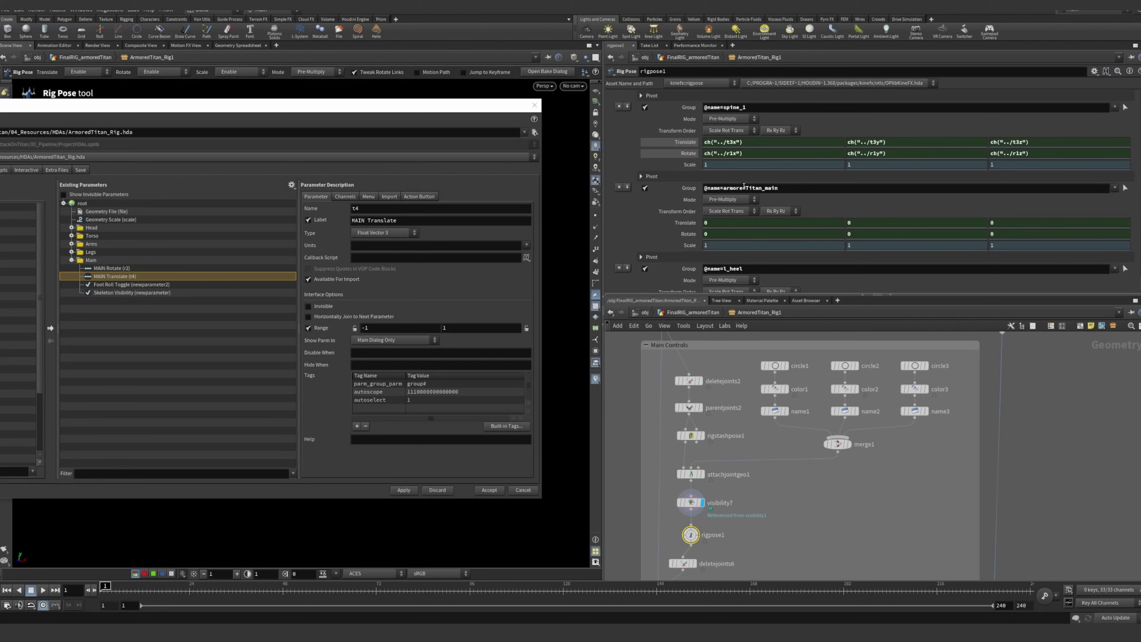
Compare the MAIN Rotate and MAIN Translate parameters with the armoredTitan_main Translate channels in rigpose1
{"action": "left_click", "coordinate": [119, 270]}
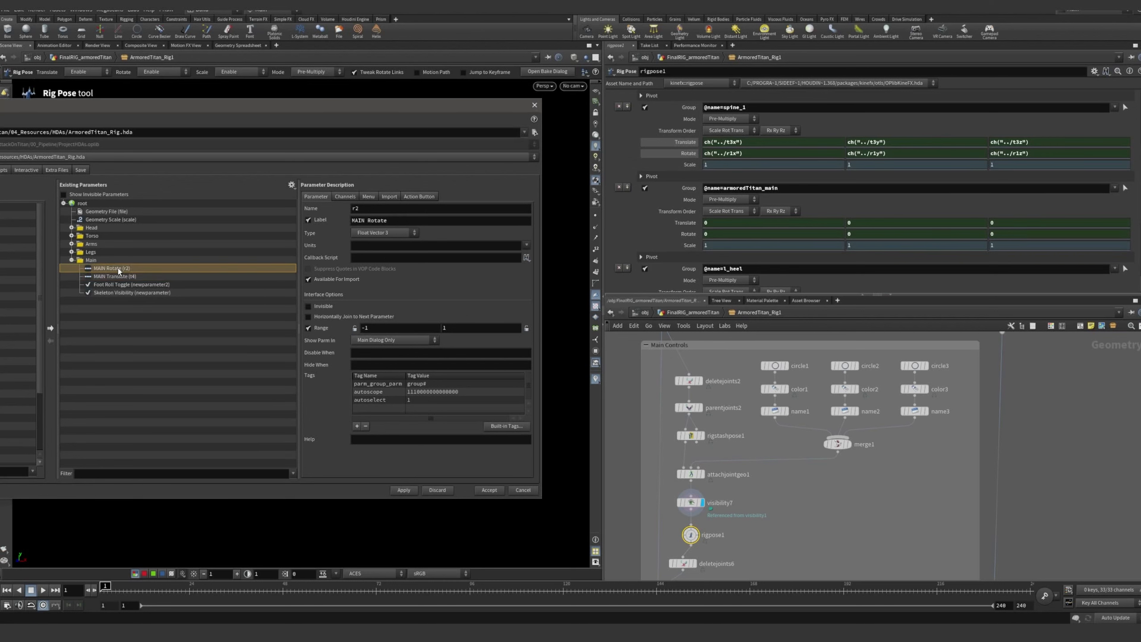
{"action": "left_click", "coordinate": [124, 276]}
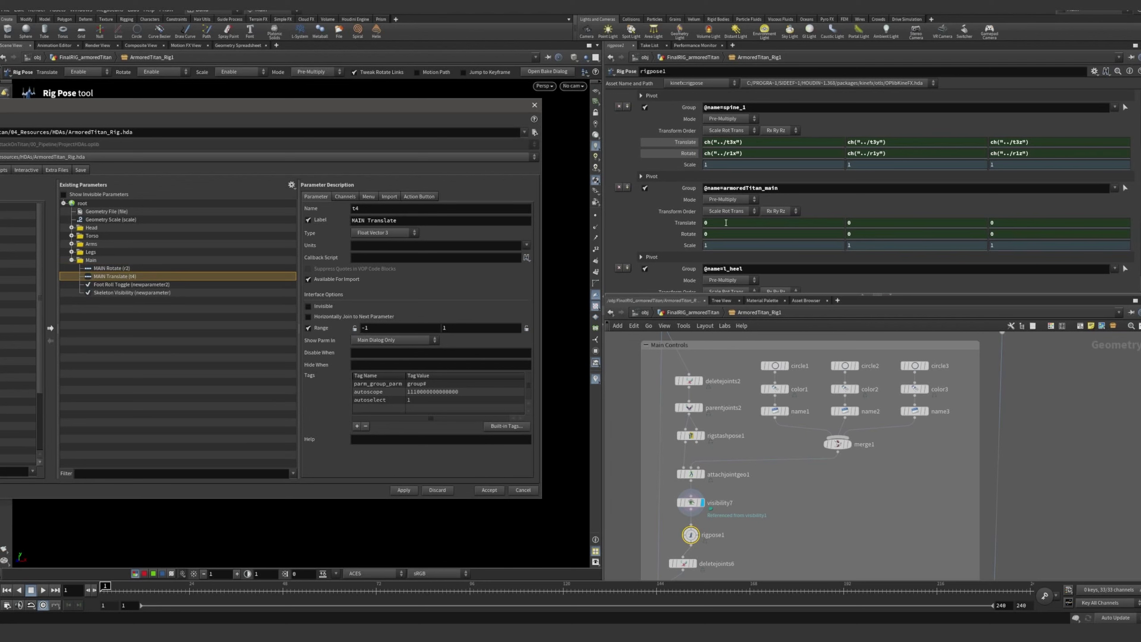
{"action": "right_click", "coordinate": [725, 222]}
{"action": "left_click", "coordinate": [716, 223]}
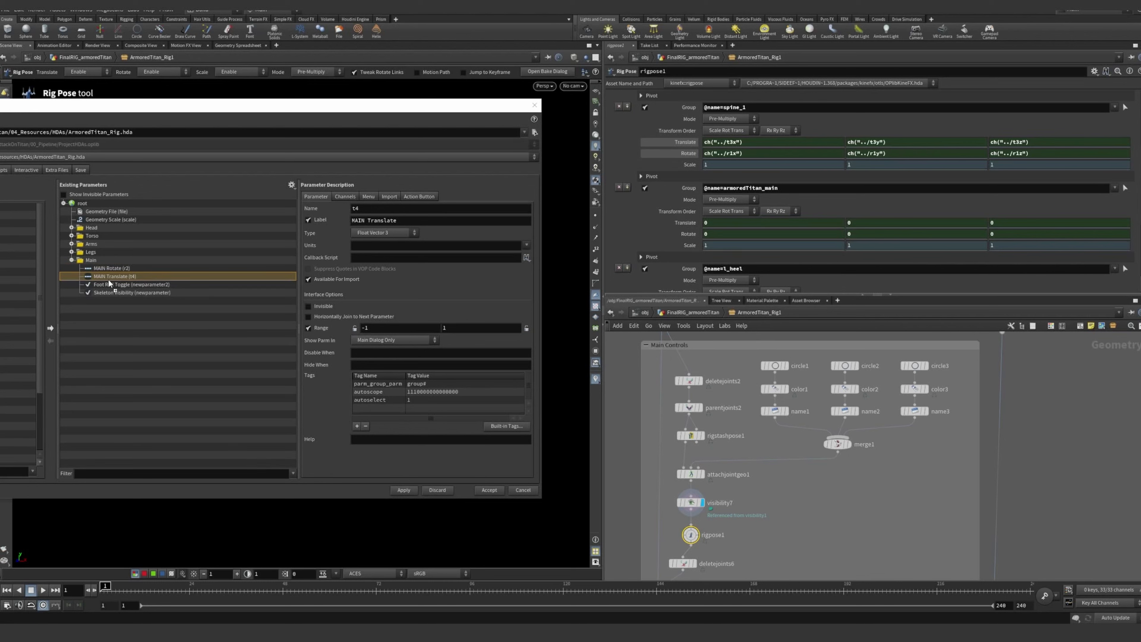
{"action": "mouse_move", "coordinate": [109, 282]}
{"action": "left_mouse_down"}
{"action": "mouse_move", "coordinate": [92, 299]}
{"action": "mouse_move", "coordinate": [112, 300]}
{"action": "mouse_move", "coordinate": [117, 281]}
{"action": "mouse_move", "coordinate": [90, 278]}
{"action": "mouse_move", "coordinate": [115, 287]}
{"action": "left_mouse_up"}
{"action": "left_click_drag", "start_coordinate": [119, 281], "coordinate": [681, 229]}
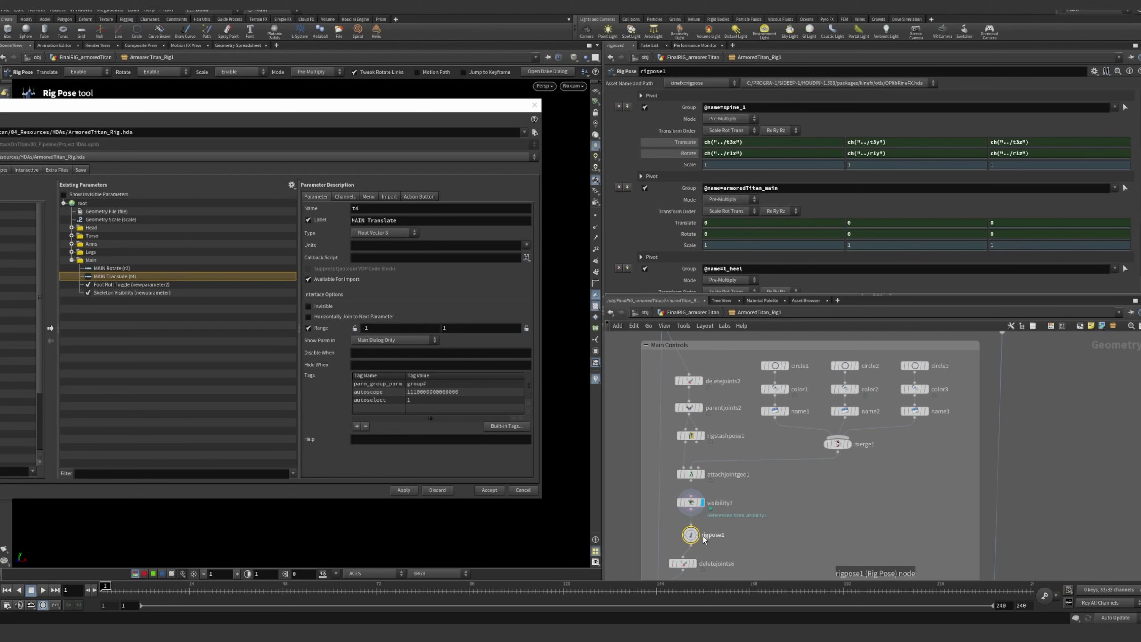
Check ArmoredTitan_Rig1's promoted parameters at the FinalRIG_armoredTitan level, then return inside the rig to rigpose1
{"action": "scroll", "coordinate": [695, 535], "scroll_direction": "up", "scroll_amount": 3}
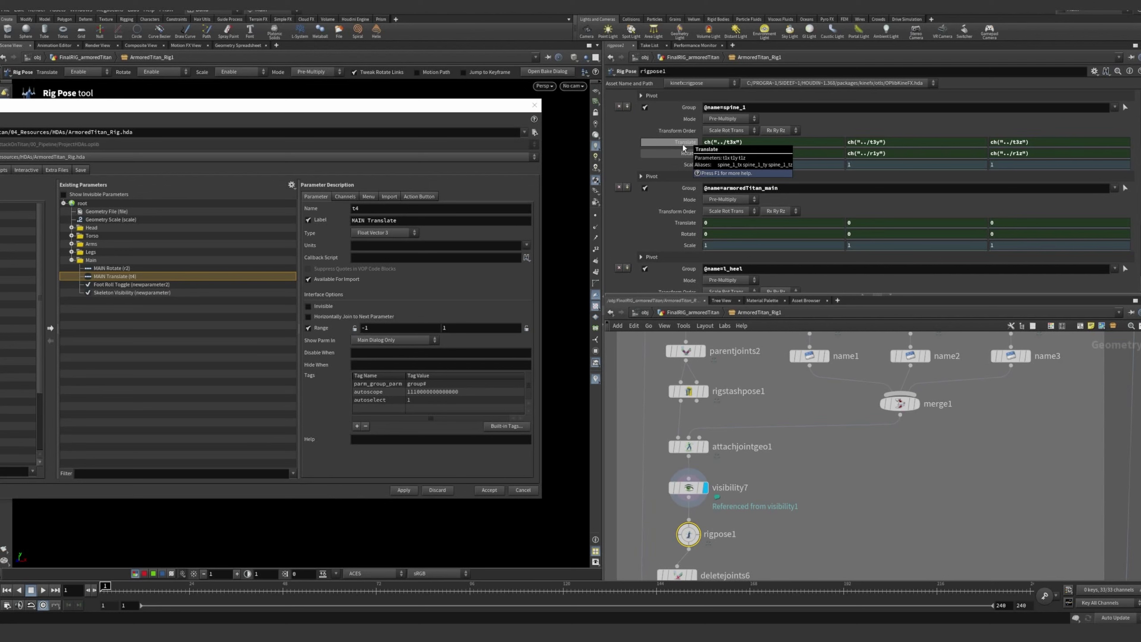
{"action": "left_click", "coordinate": [698, 314]}
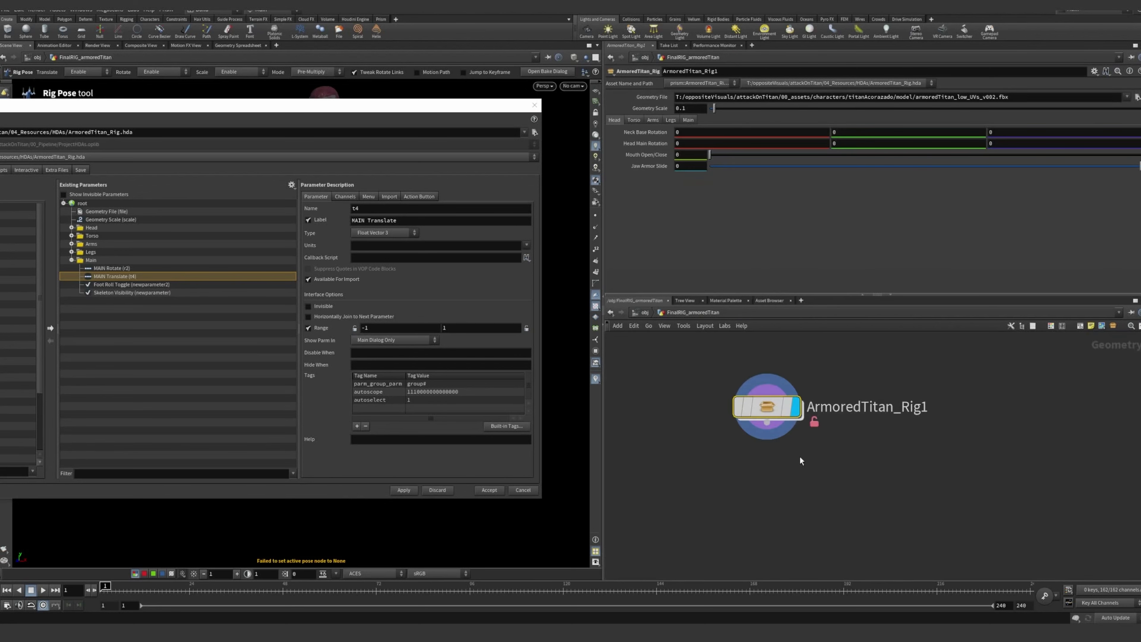
{"action": "left_click", "coordinate": [762, 406]}
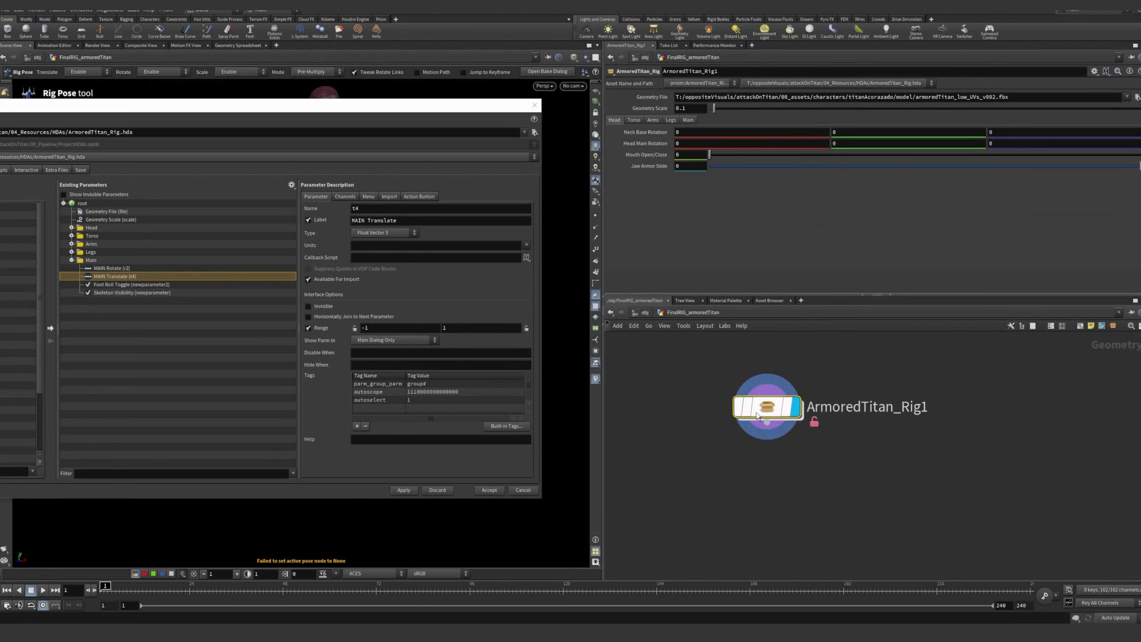
{"action": "double_click", "coordinate": [768, 406]}
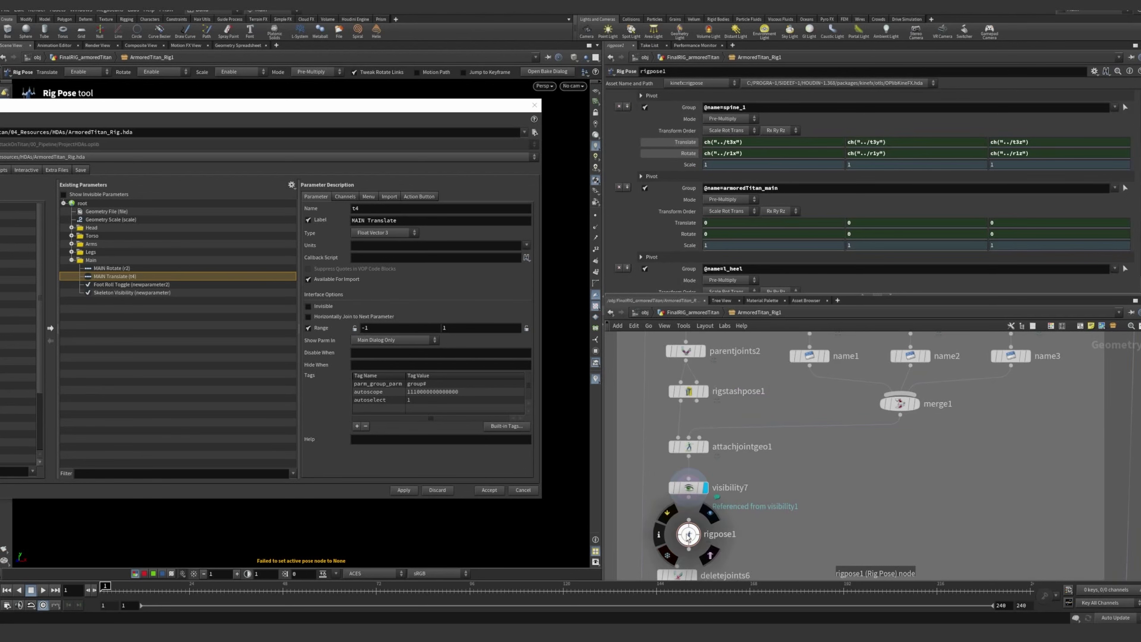
Bring the type properties window into view and examine the Legs folder's settings beside the rigpose1 network
{"action": "left_click_drag", "start_coordinate": [196, 106], "coordinate": [363, 124]}
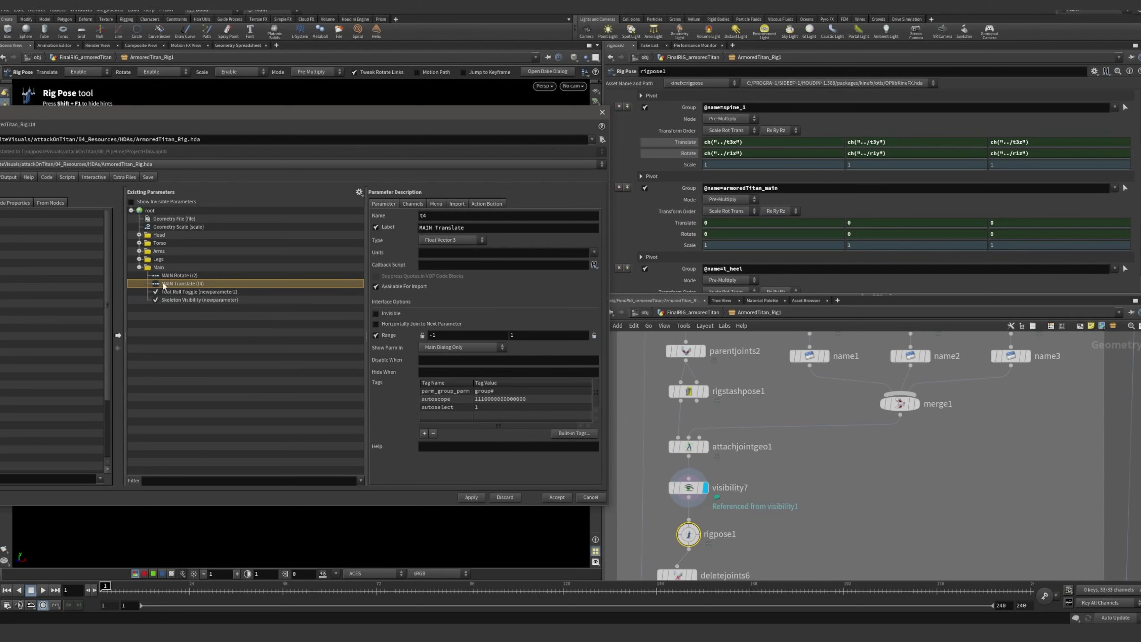
{"action": "left_click", "coordinate": [162, 260]}
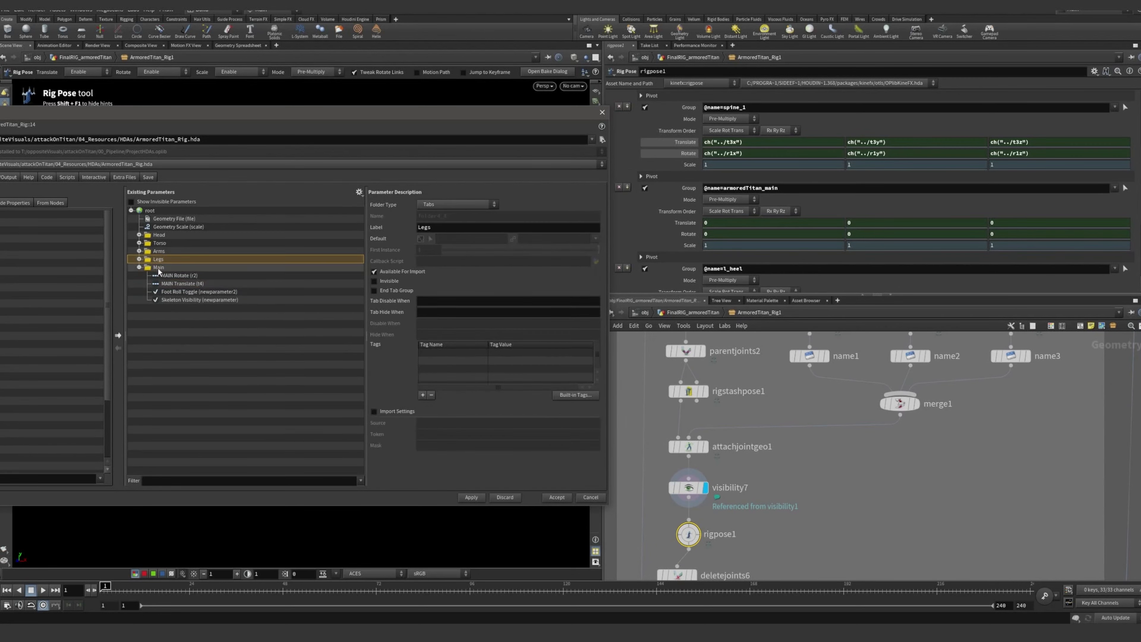
{"action": "left_click_drag", "start_coordinate": [186, 116], "coordinate": [274, 118]}
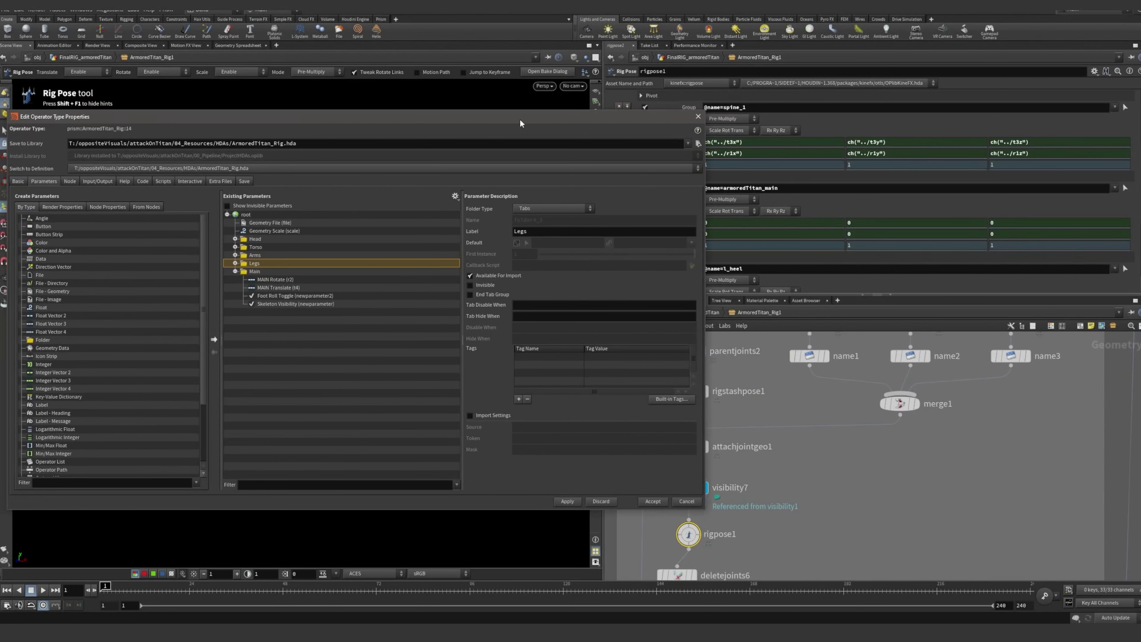
{"action": "left_click_drag", "start_coordinate": [520, 121], "coordinate": [404, 122]}
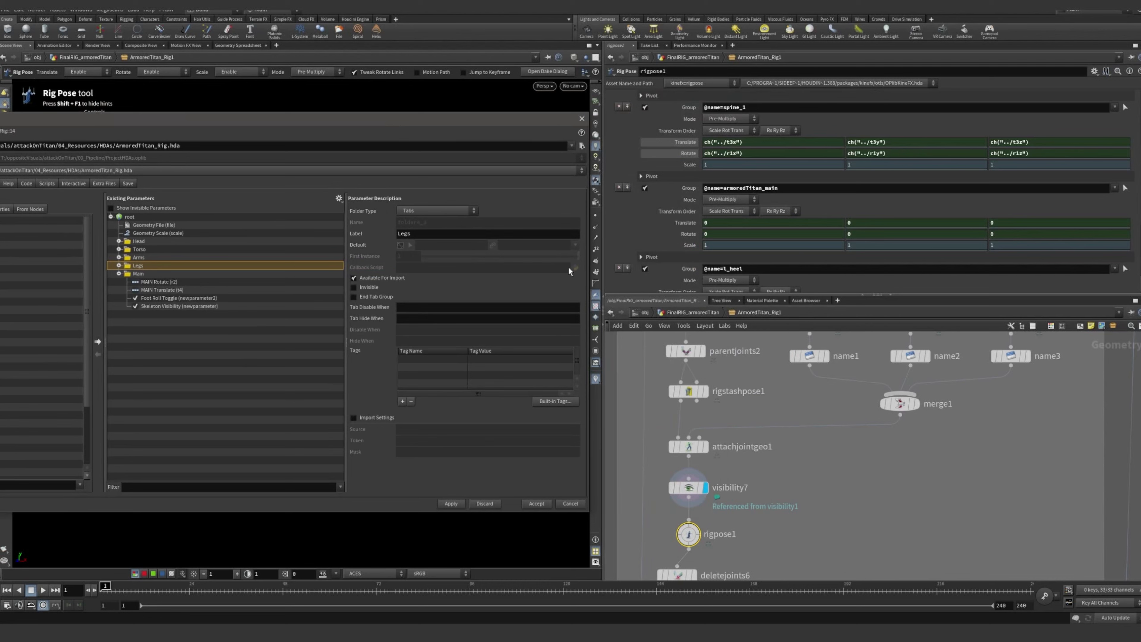
{"action": "left_click", "coordinate": [826, 503]}
{"action": "middle_click_drag", "start_coordinate": [847, 506], "coordinate": [897, 473]}
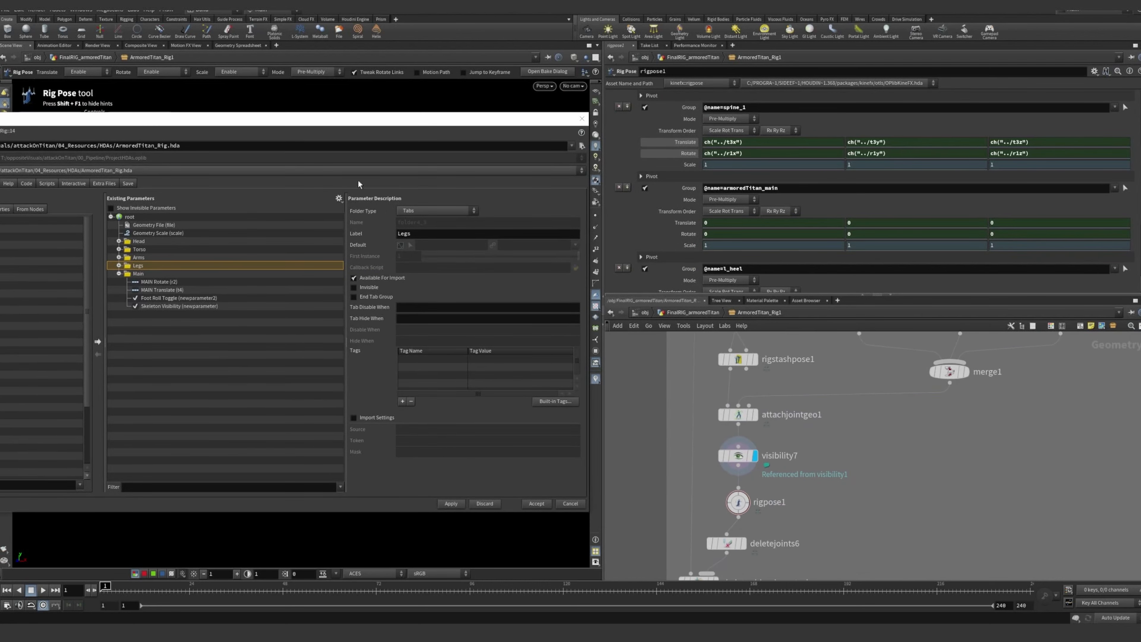
Close the Edit Operator Type Properties window and bring deletejoints6 and skeletonblend_controls into view below rigpose1
{"action": "left_click", "coordinate": [271, 113]}
{"action": "left_click_drag", "start_coordinate": [275, 122], "coordinate": [293, 117]}
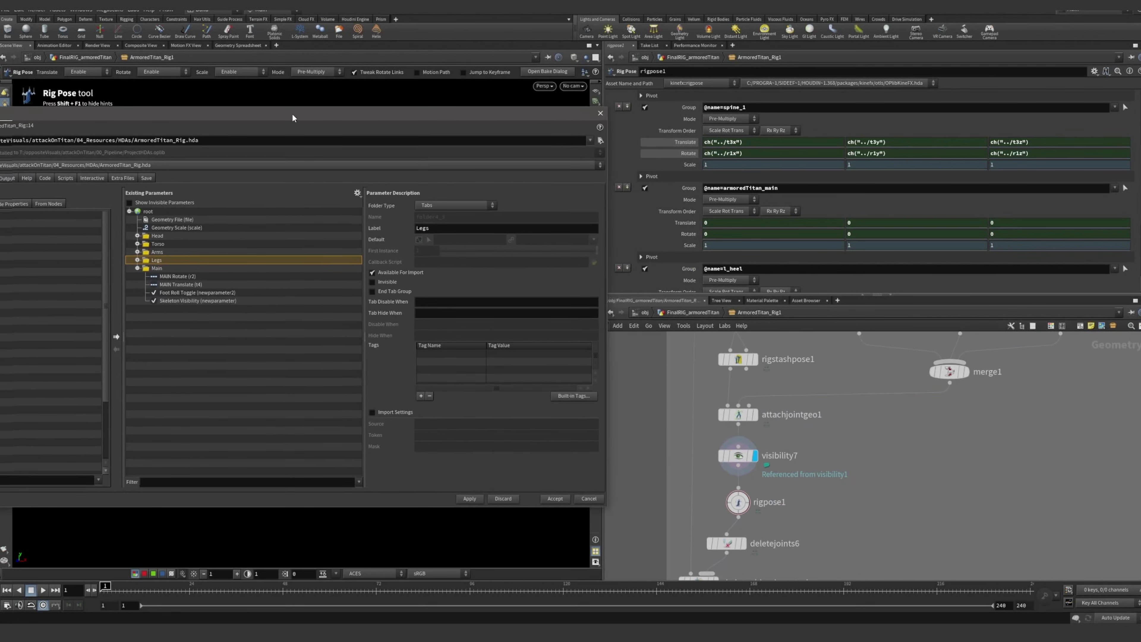
{"action": "left_click", "coordinate": [945, 508]}
{"action": "middle_click_drag", "start_coordinate": [897, 488], "coordinate": [893, 428]}
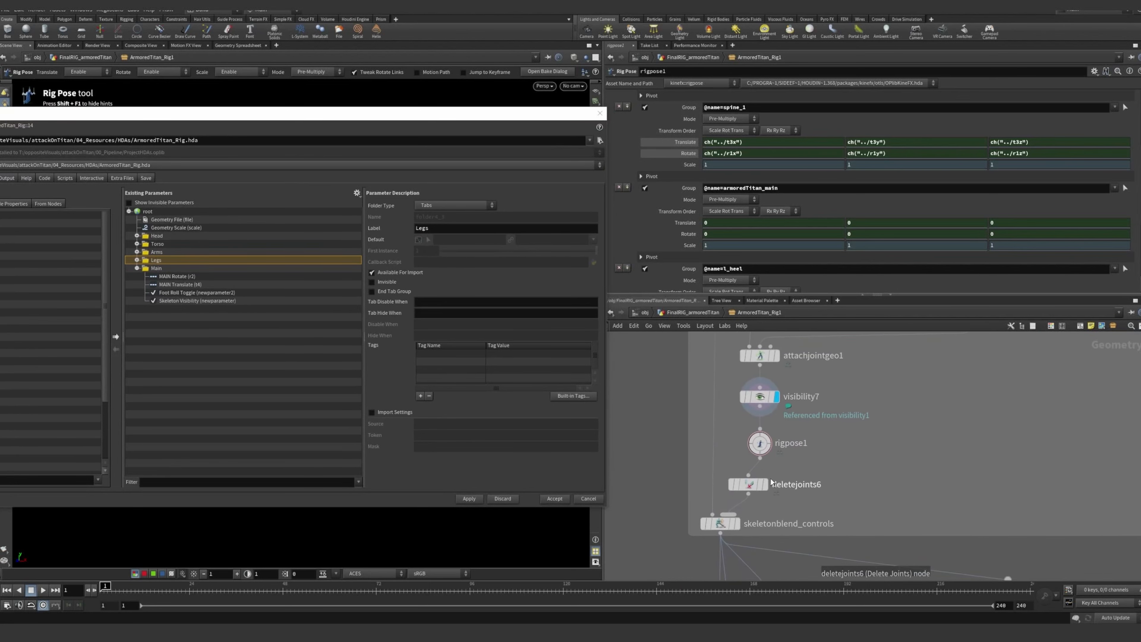
{"action": "left_click", "coordinate": [597, 111]}
{"action": "left_click", "coordinate": [599, 114]}
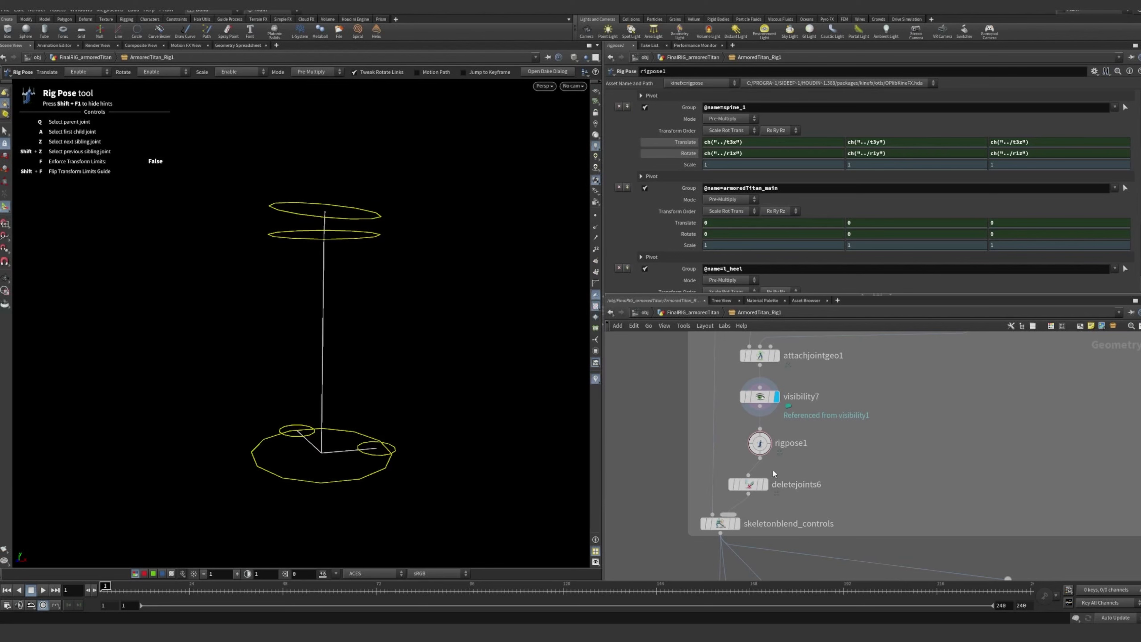
Display deletejoints6 and skeletonblend_controls in turn to examine their settings and resulting skeletons
{"action": "left_click", "coordinate": [747, 484]}
{"action": "left_click", "coordinate": [766, 484]}
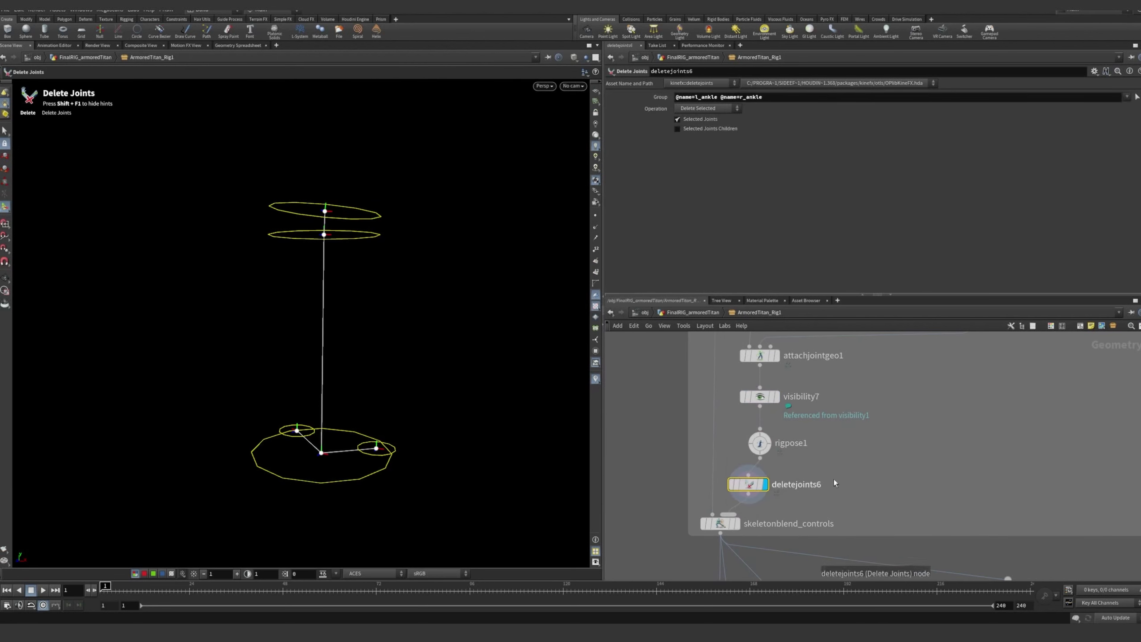
{"action": "middle_click_drag", "start_coordinate": [833, 480], "coordinate": [844, 400]}
{"action": "mouse_move", "coordinate": [748, 446]}
{"action": "left_click", "coordinate": [731, 445]}
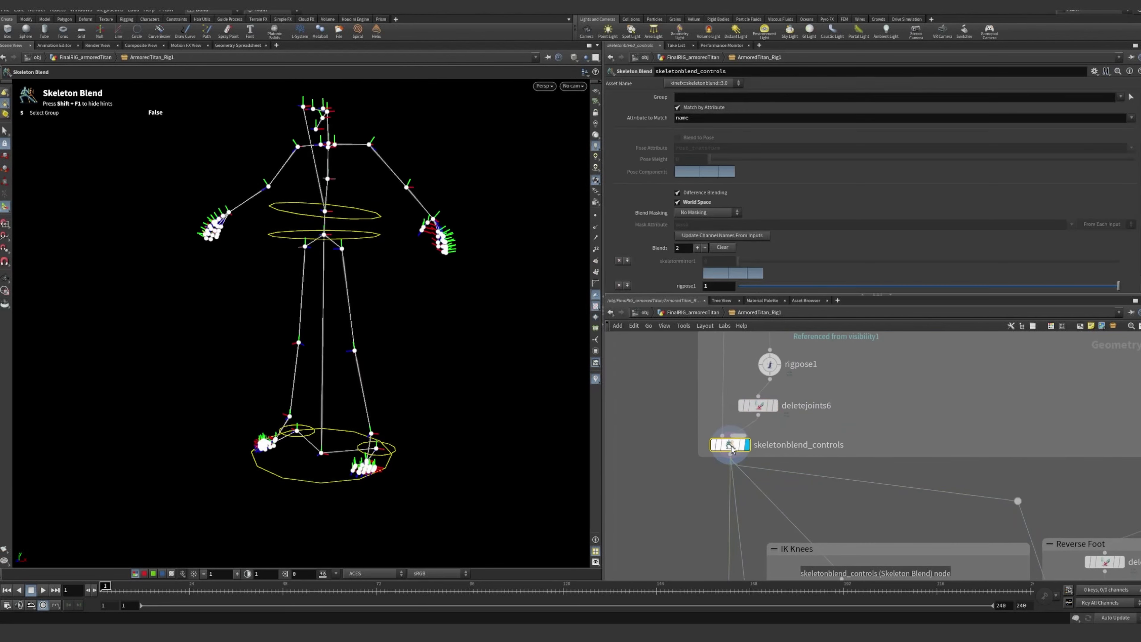
{"action": "middle_click_drag", "start_coordinate": [876, 436], "coordinate": [878, 494]}
{"action": "scroll", "coordinate": [877, 495], "scroll_direction": "up", "scroll_amount": 1}
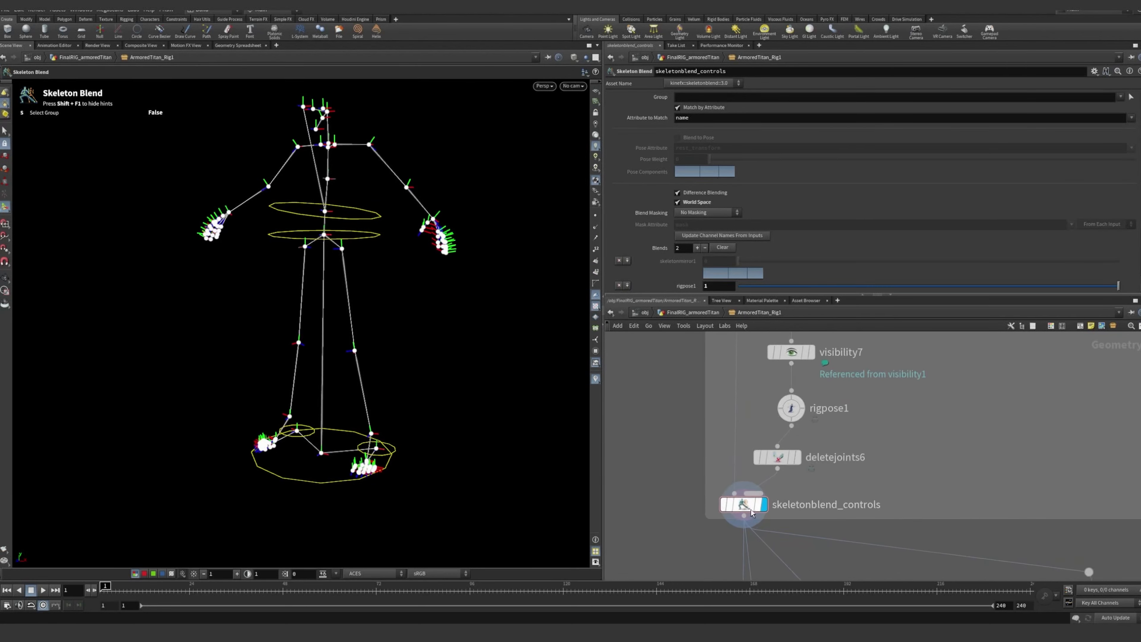
Go back up through the Main Controls network box and display attachjointgeo1's control skeleton
{"action": "scroll", "coordinate": [943, 421], "scroll_direction": "down", "scroll_amount": 5}
{"action": "middle_click_drag", "start_coordinate": [935, 428], "coordinate": [814, 493]}
{"action": "scroll", "coordinate": [750, 348], "scroll_direction": "up", "scroll_amount": 3}
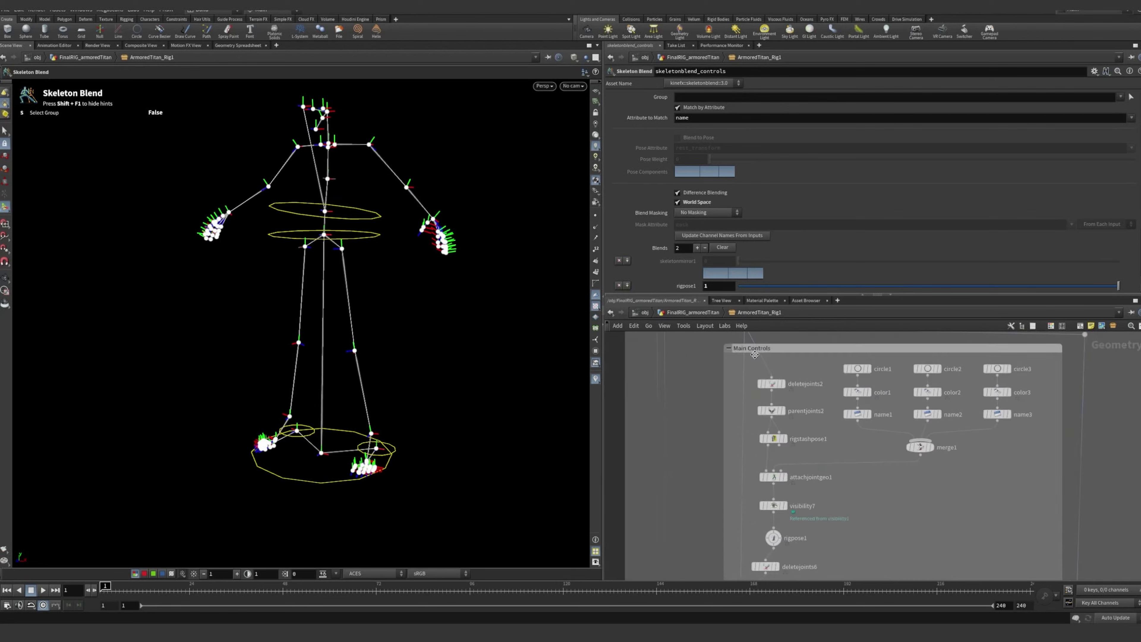
{"action": "middle_click_drag", "start_coordinate": [792, 372], "coordinate": [764, 367]}
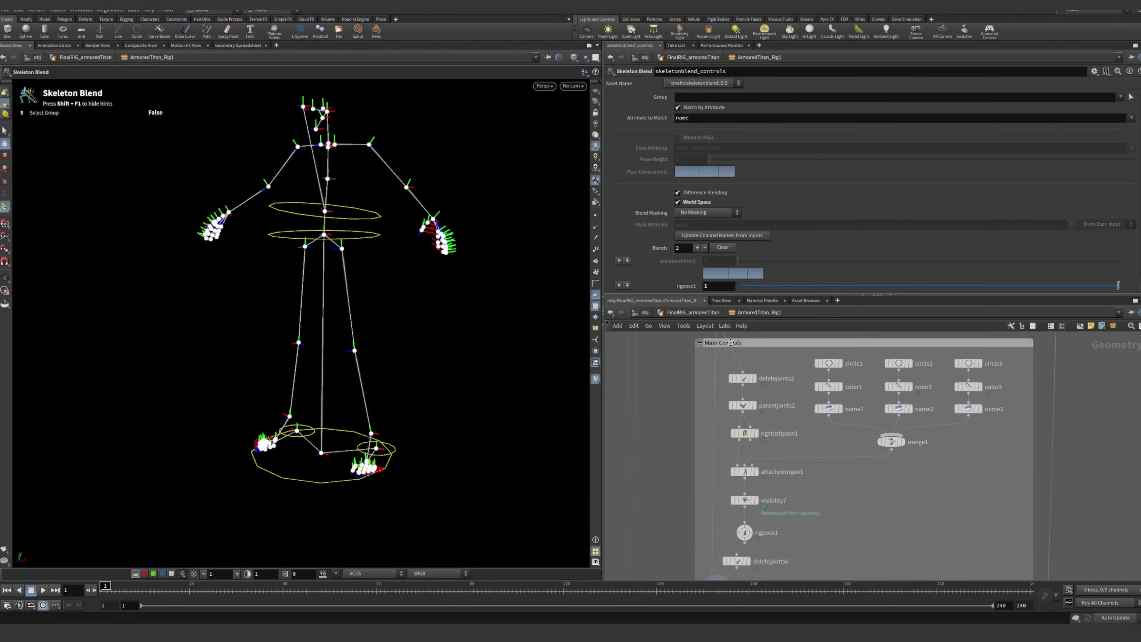
{"action": "middle_click_drag", "start_coordinate": [784, 437], "coordinate": [766, 395]}
{"action": "scroll", "coordinate": [753, 407], "scroll_direction": "up", "scroll_amount": 2}
{"action": "scroll", "coordinate": [753, 408], "scroll_direction": "up", "scroll_amount": 1}
{"action": "mouse_move", "coordinate": [723, 444]}
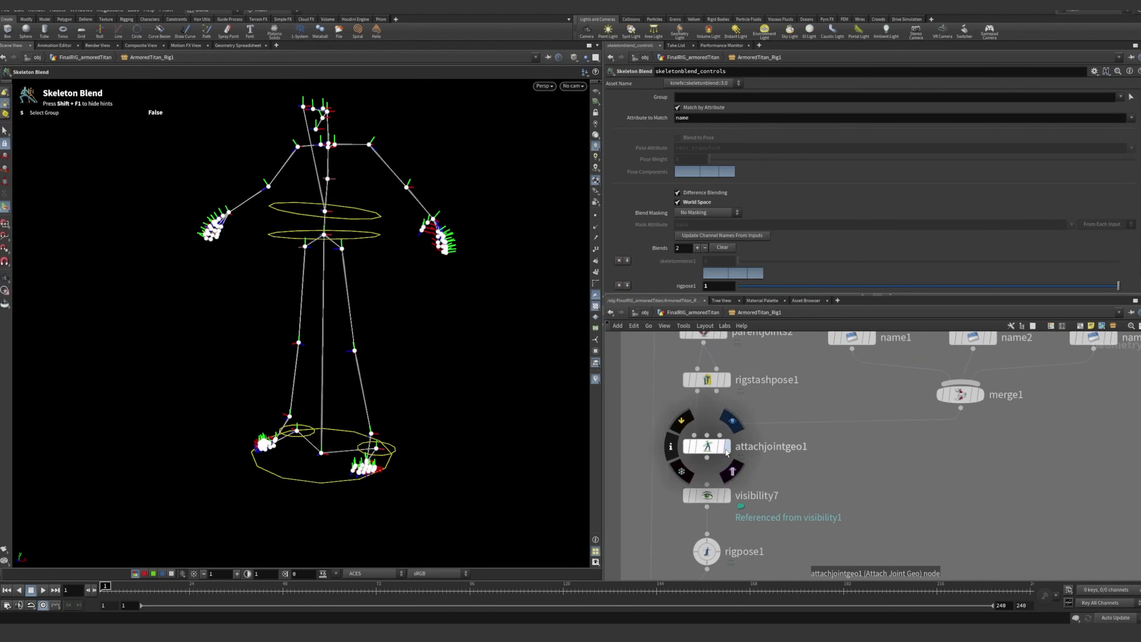
{"action": "left_click", "coordinate": [733, 422]}
{"action": "left_click", "coordinate": [719, 446]}
Select the circle, color and name nodes that build the control shapes, then clear the selection
{"action": "middle_click_drag", "start_coordinate": [895, 430], "coordinate": [853, 508]}
{"action": "scroll", "coordinate": [876, 478], "scroll_direction": "down", "scroll_amount": 2}
{"action": "left_click_drag", "start_coordinate": [758, 361], "coordinate": [788, 379]}
{"action": "left_click", "coordinate": [1009, 454]}
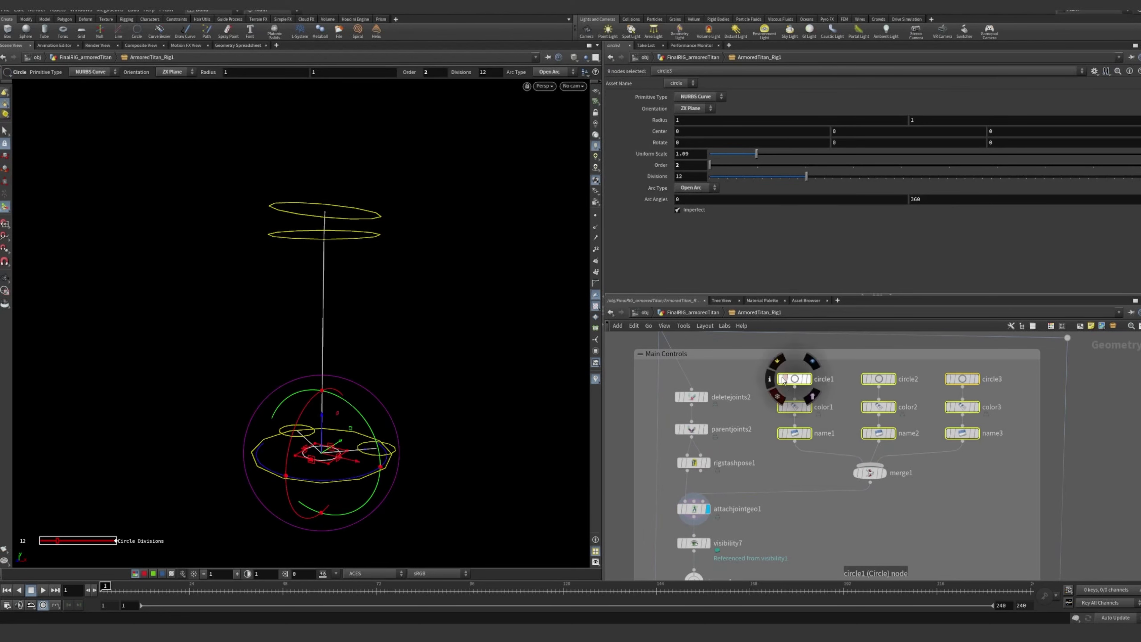
{"action": "left_click", "coordinate": [752, 369]}
Show rigpose1's parameters again and follow the chain down through deletejoints6 to skeletonblend_controls
{"action": "scroll", "coordinate": [724, 485], "scroll_direction": "up", "scroll_amount": 5}
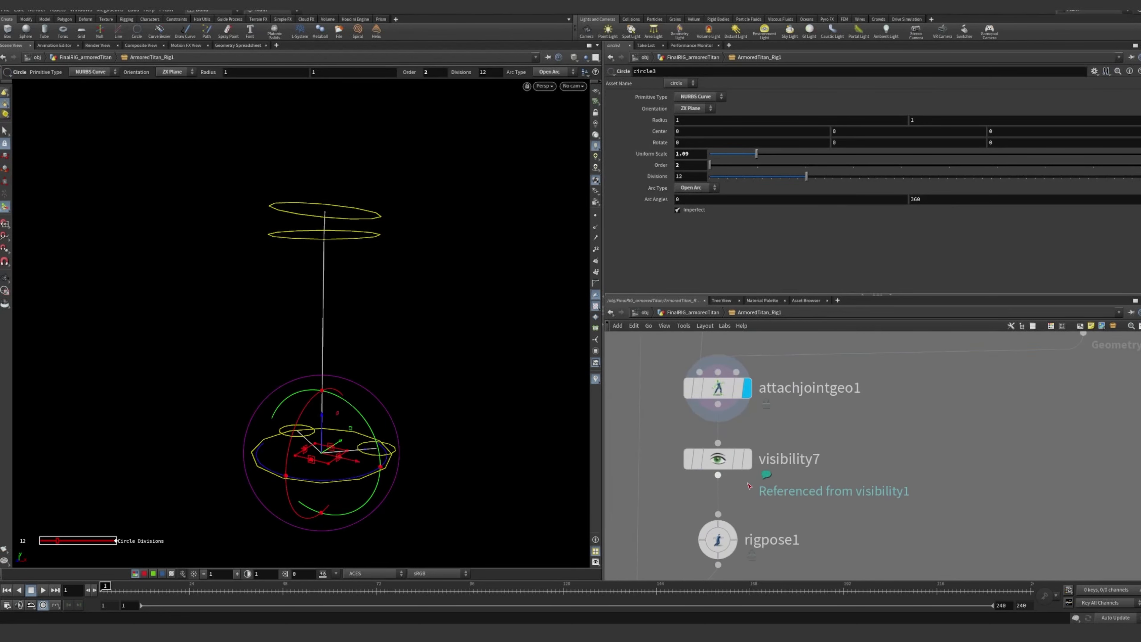
{"action": "scroll", "coordinate": [749, 486], "scroll_direction": "down", "scroll_amount": 5}
{"action": "left_click", "coordinate": [730, 517]}
{"action": "middle_click_drag", "start_coordinate": [843, 528], "coordinate": [838, 473]}
{"action": "scroll", "coordinate": [730, 466], "scroll_direction": "up", "scroll_amount": 2}
{"action": "middle_click_drag", "start_coordinate": [787, 517], "coordinate": [802, 421]}
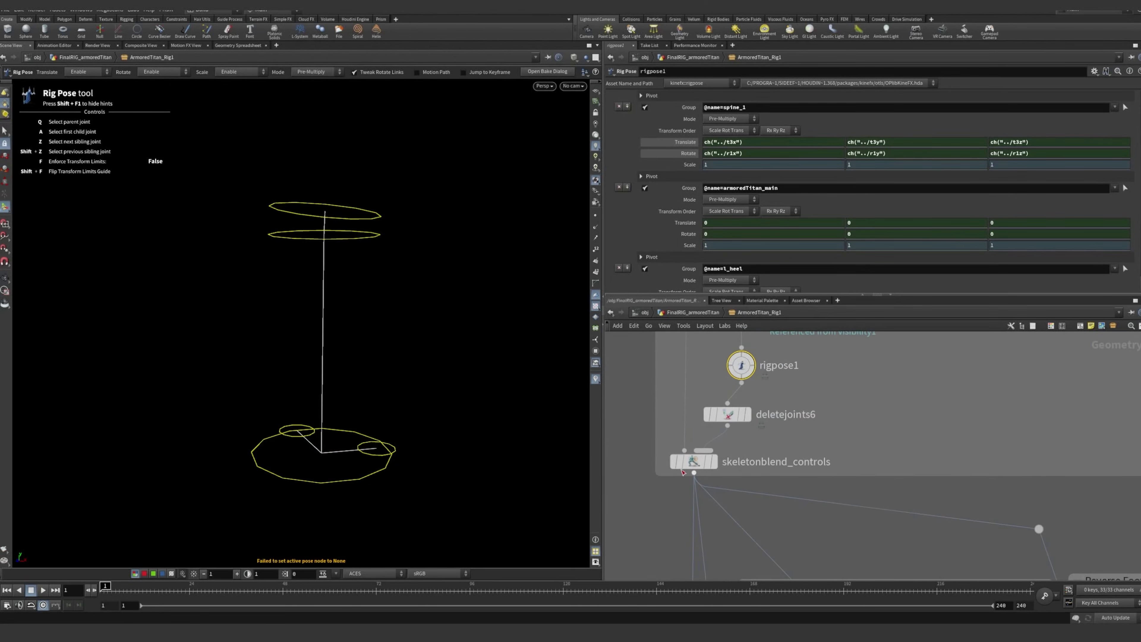
Select skeletonblend_controls to examine its blend settings and the resulting skeleton
{"action": "left_click", "coordinate": [702, 467]}
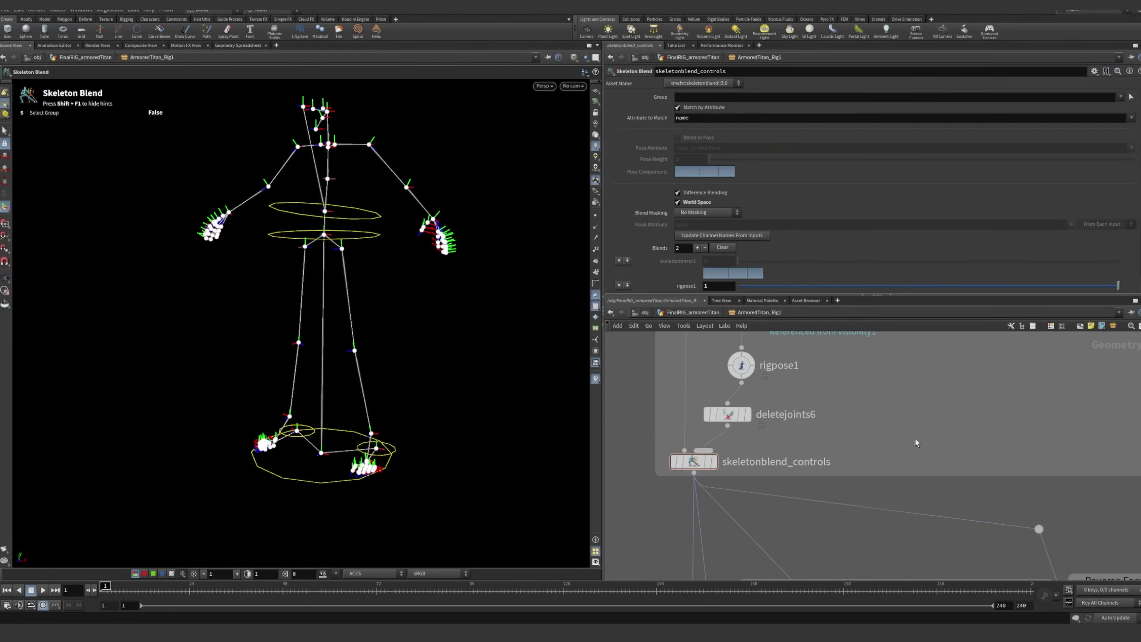
{"action": "middle_click_drag", "start_coordinate": [915, 439], "coordinate": [945, 418]}
{"action": "scroll", "coordinate": [835, 420], "scroll_direction": "up", "scroll_amount": 1}
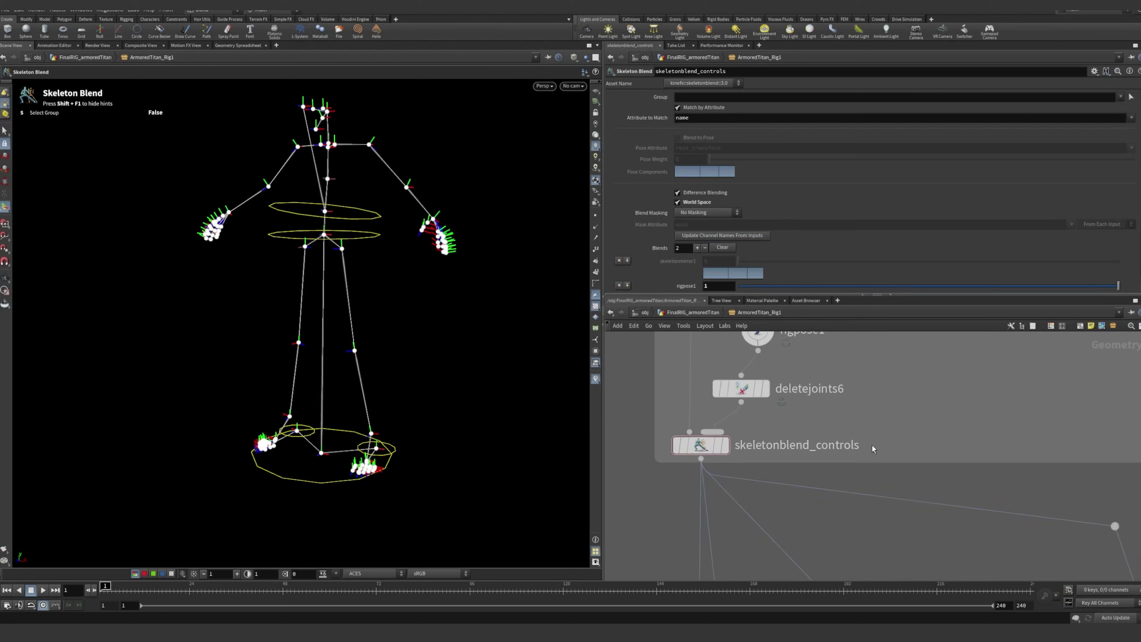
{"action": "left_click", "coordinate": [707, 446]}
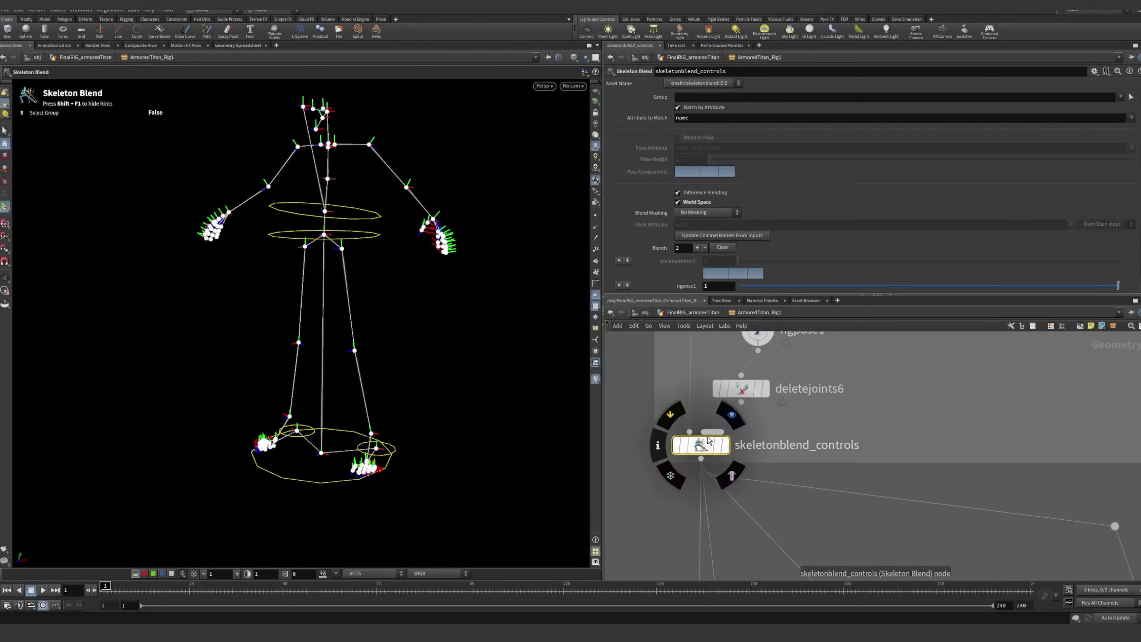
Trace the network from skeletonmirror1 through the Main Controls network box back down to deletejoints6 and skeletonblend_controls
{"action": "scroll", "coordinate": [710, 441], "scroll_direction": "down", "scroll_amount": 5}
{"action": "middle_click_drag", "start_coordinate": [698, 390], "coordinate": [730, 513]}
{"action": "scroll", "coordinate": [729, 482], "scroll_direction": "down", "scroll_amount": 3}
{"action": "scroll", "coordinate": [750, 398], "scroll_direction": "up", "scroll_amount": 5}
{"action": "middle_click", "coordinate": [722, 412]}
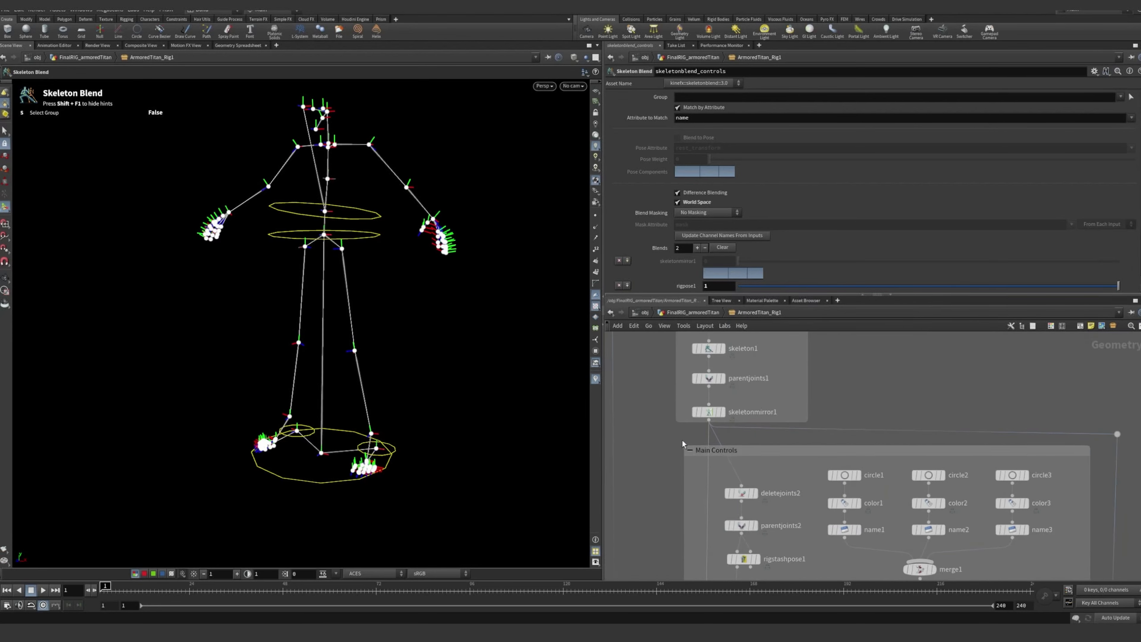
{"action": "middle_click_drag", "start_coordinate": [683, 444], "coordinate": [693, 342]}
{"action": "middle_click_drag", "start_coordinate": [704, 535], "coordinate": [703, 354]}
{"action": "scroll", "coordinate": [713, 497], "scroll_direction": "up", "scroll_amount": 5}
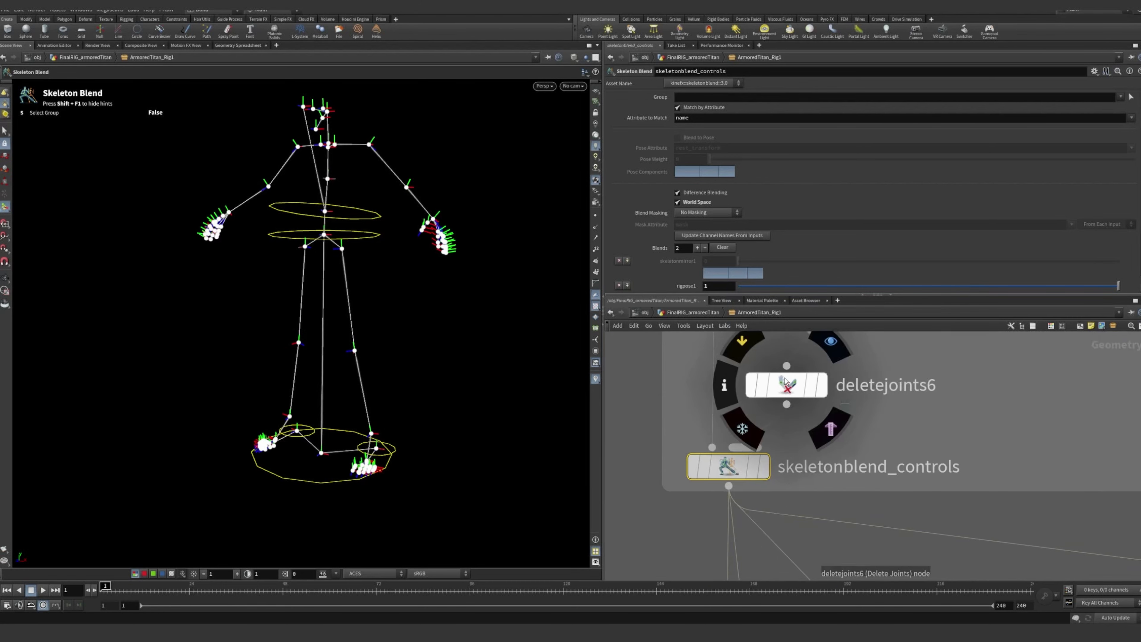
{"action": "scroll", "coordinate": [865, 397], "scroll_direction": "down", "scroll_amount": 3}
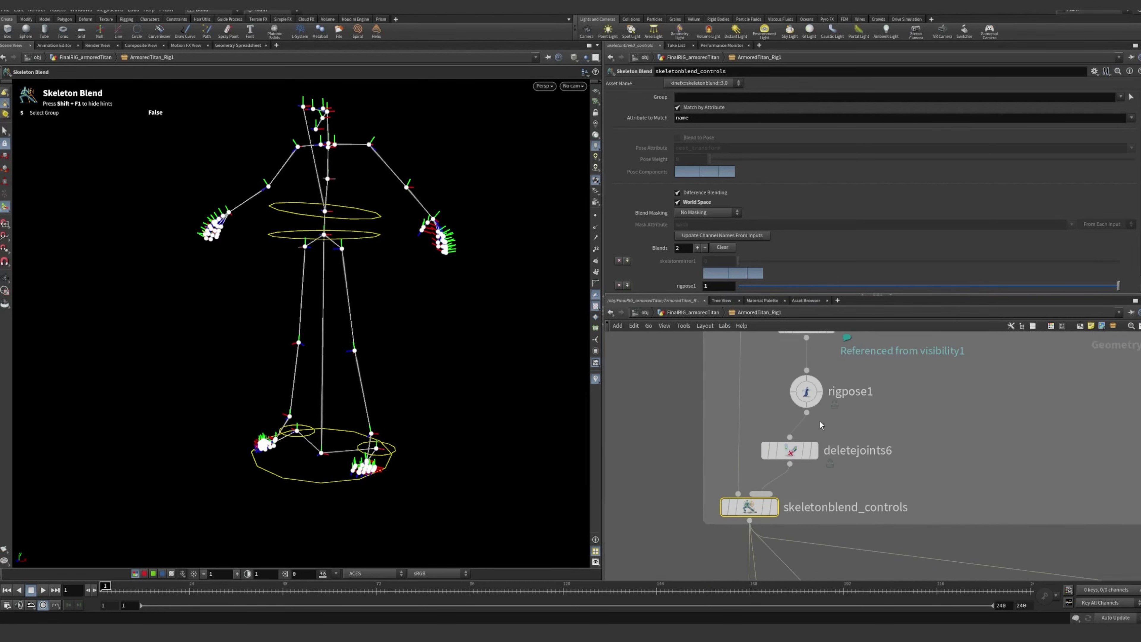
Show rigpose1's parameters and follow the output of skeletonblend_controls down to the IK Knees and Reverse Foot network boxes
{"action": "left_click", "coordinate": [815, 402]}
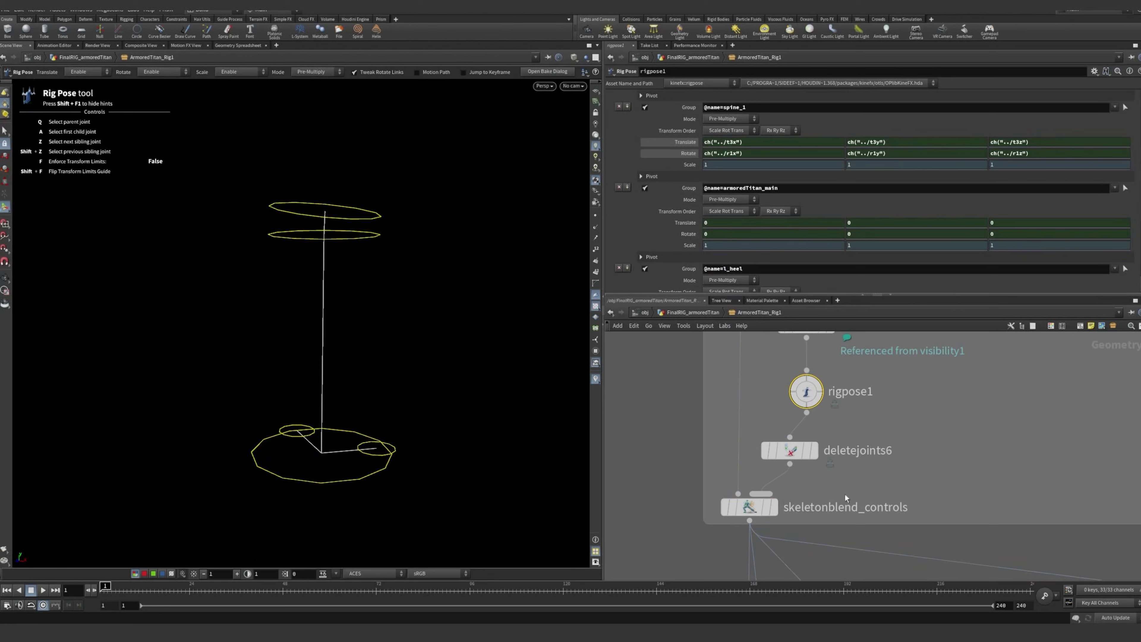
{"action": "scroll", "coordinate": [846, 498], "scroll_direction": "down", "scroll_amount": 1}
{"action": "middle_click_drag", "start_coordinate": [846, 498], "coordinate": [816, 389]}
{"action": "scroll", "coordinate": [836, 450], "scroll_direction": "down", "scroll_amount": 1}
{"action": "middle_click_drag", "start_coordinate": [836, 450], "coordinate": [821, 398]}
{"action": "scroll", "coordinate": [867, 468], "scroll_direction": "down", "scroll_amount": 4}
{"action": "middle_click_drag", "start_coordinate": [867, 467], "coordinate": [804, 411]}
{"action": "middle_click_drag", "start_coordinate": [786, 471], "coordinate": [746, 481]}
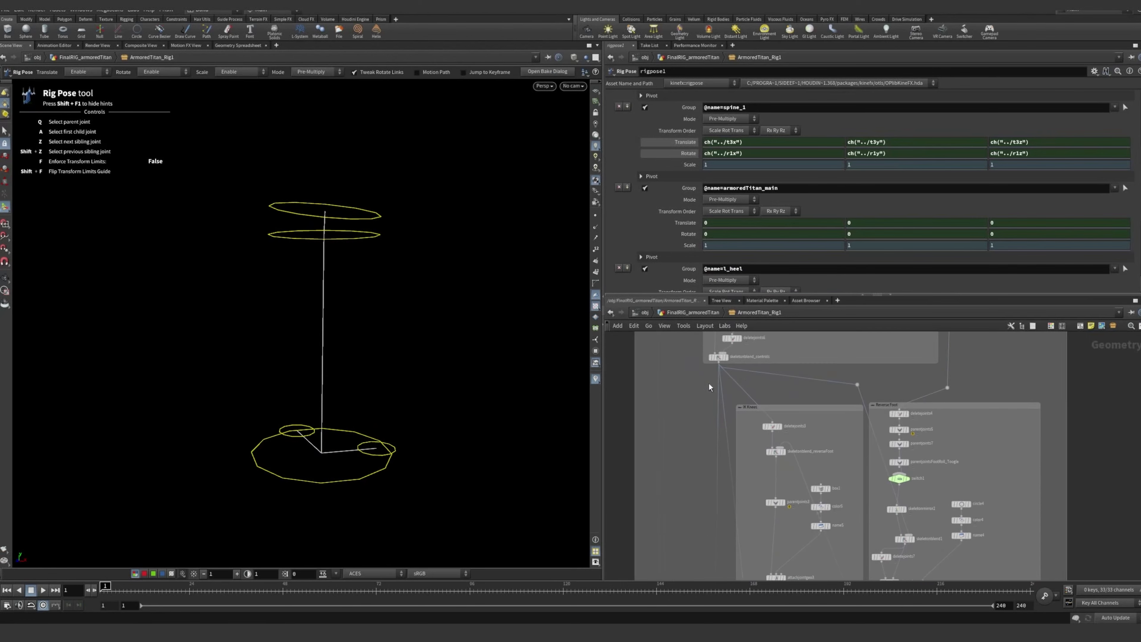
{"action": "scroll", "coordinate": [763, 412], "scroll_direction": "up", "scroll_amount": 1}
{"action": "scroll", "coordinate": [743, 398], "scroll_direction": "up", "scroll_amount": 1}
{"action": "middle_click_drag", "start_coordinate": [728, 373], "coordinate": [754, 450]}
{"action": "middle_click_drag", "start_coordinate": [816, 376], "coordinate": [773, 495]}
{"action": "middle_click_drag", "start_coordinate": [769, 359], "coordinate": [758, 418]}
{"action": "scroll", "coordinate": [762, 440], "scroll_direction": "down", "scroll_amount": 2}
{"action": "middle_click_drag", "start_coordinate": [783, 567], "coordinate": [772, 359]}
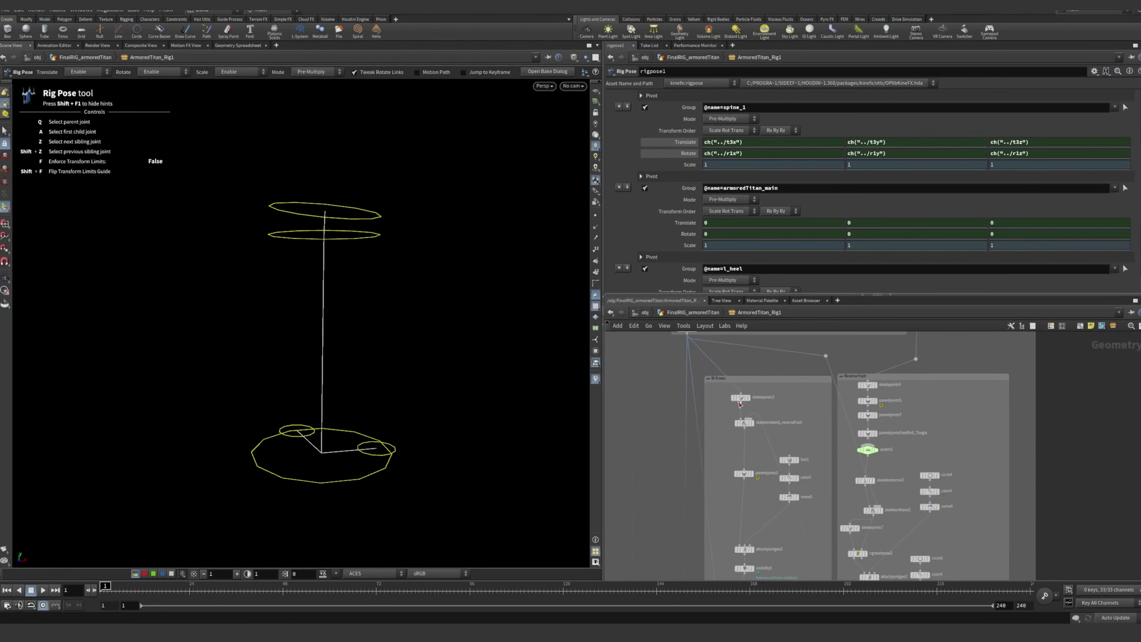
Display deletejoints3 in the IK Knees network box and examine the leg, knee and ankle joints it isolates
{"action": "scroll", "coordinate": [730, 391], "scroll_direction": "up", "scroll_amount": 5}
{"action": "scroll", "coordinate": [762, 402], "scroll_direction": "down", "scroll_amount": 3}
{"action": "mouse_move", "coordinate": [737, 421]}
{"action": "middle_mouse_down"}
{"action": "mouse_move", "coordinate": [719, 366]}
{"action": "mouse_move", "coordinate": [746, 418]}
{"action": "middle_mouse_up"}
{"action": "scroll", "coordinate": [720, 366], "scroll_direction": "up", "scroll_amount": 1}
{"action": "scroll", "coordinate": [725, 367], "scroll_direction": "up", "scroll_amount": 1}
{"action": "left_click", "coordinate": [749, 398]}
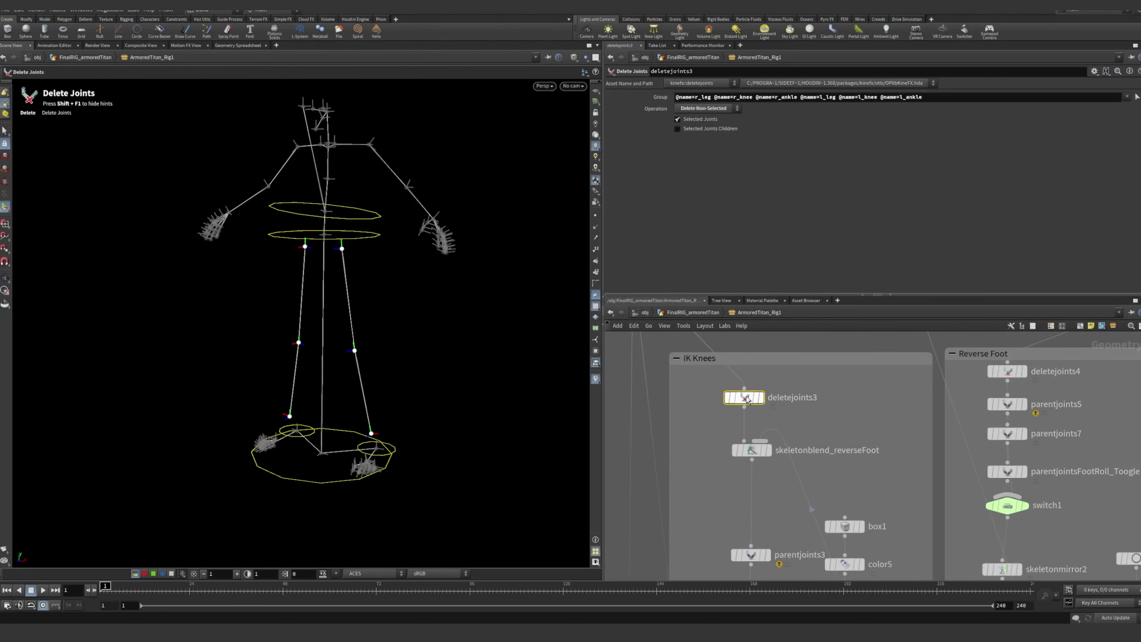
{"action": "left_click", "coordinate": [761, 401]}
{"action": "left_click_drag", "start_coordinate": [310, 227], "coordinate": [364, 183], "text": "alt"}
{"action": "left_click_drag", "start_coordinate": [349, 145], "coordinate": [402, 239], "text": "alt"}
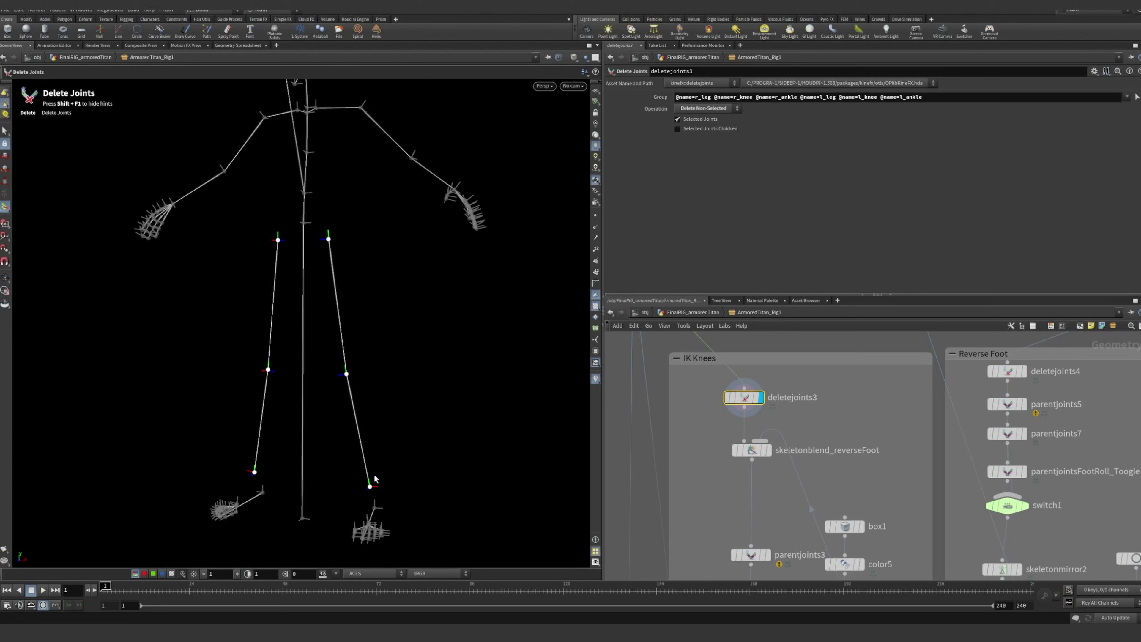
Display skeletonblend_reverseFoot with its parameters and examine the blended legs and foot controls from the side
{"action": "middle_click_drag", "start_coordinate": [796, 464], "coordinate": [803, 412]}
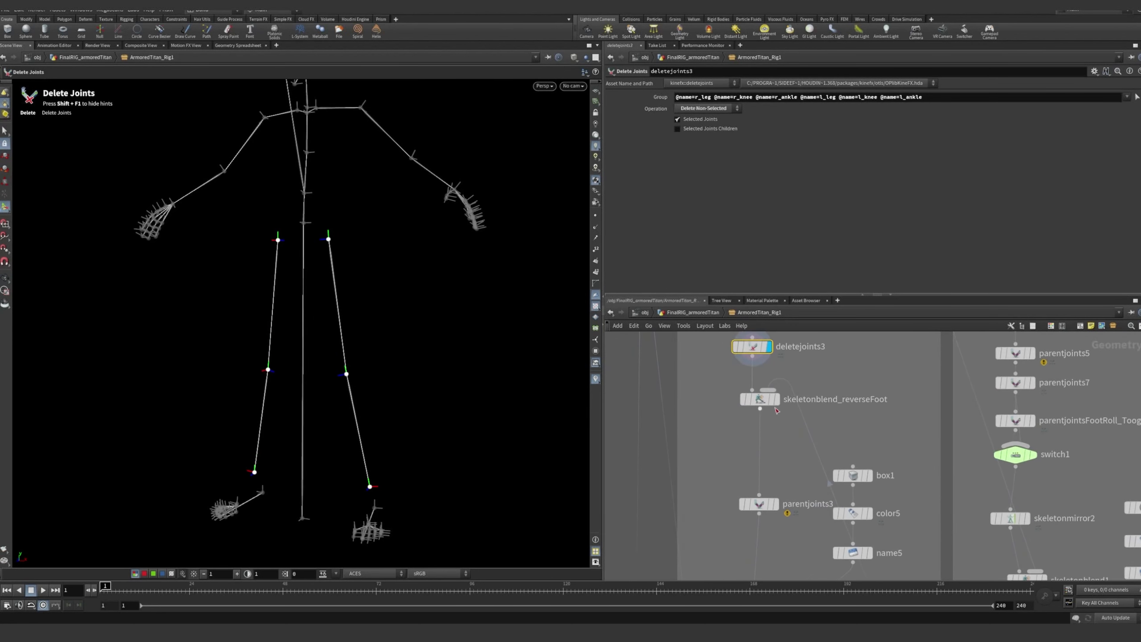
{"action": "left_click", "coordinate": [778, 403]}
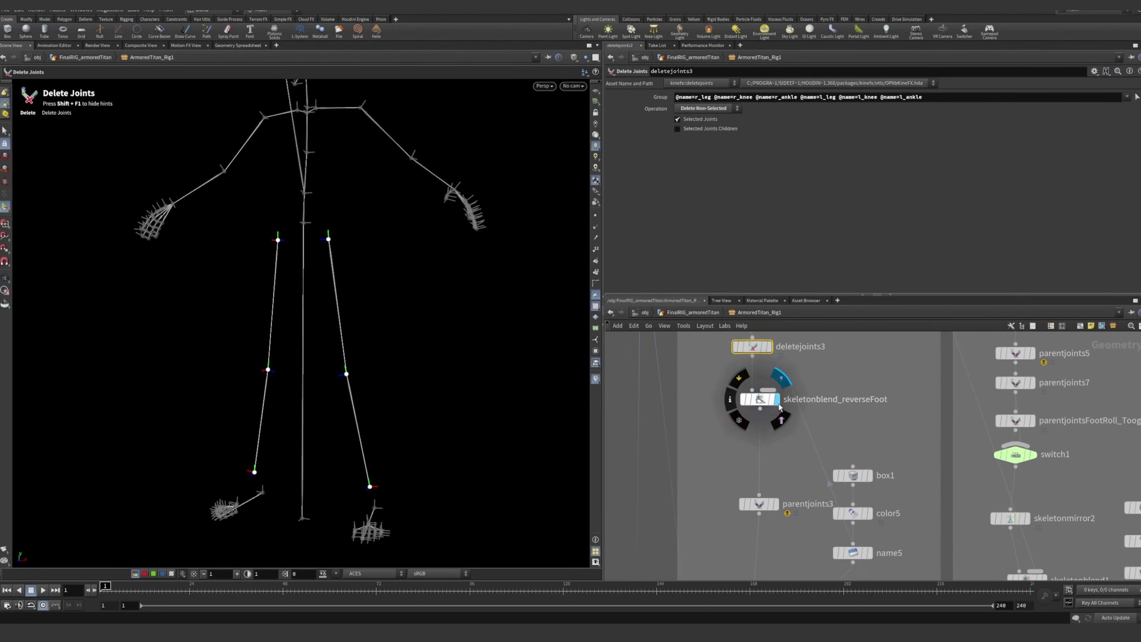
{"action": "left_click", "coordinate": [761, 403]}
{"action": "left_click", "coordinate": [777, 445]}
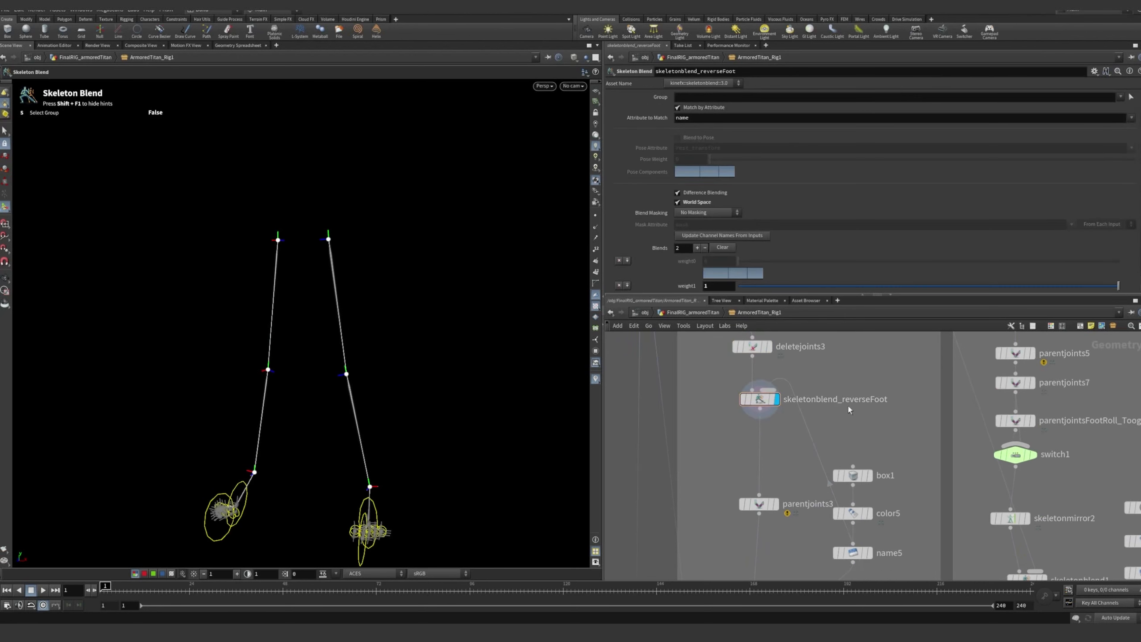
{"action": "left_click_drag", "start_coordinate": [390, 402], "coordinate": [307, 396], "text": "alt"}
{"action": "middle_click_drag", "start_coordinate": [328, 466], "coordinate": [335, 349], "text": "alt"}
{"action": "left_click_drag", "start_coordinate": [330, 347], "coordinate": [316, 330], "text": "alt"}
Examine how skeletonblend_reverseFoot relates to the Reverse Foot branch, inspecting the foot control shapes up close
{"action": "middle_click_drag", "start_coordinate": [968, 440], "coordinate": [851, 434]}
{"action": "scroll", "coordinate": [779, 477], "scroll_direction": "down", "scroll_amount": 4}
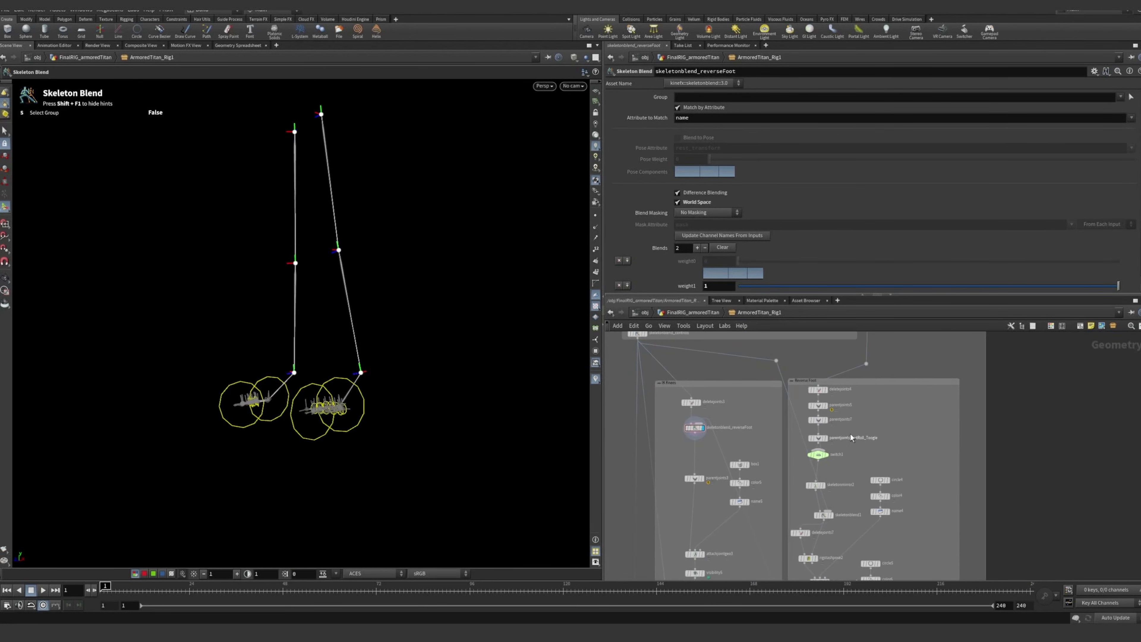
{"action": "scroll", "coordinate": [828, 394], "scroll_direction": "up", "scroll_amount": 4}
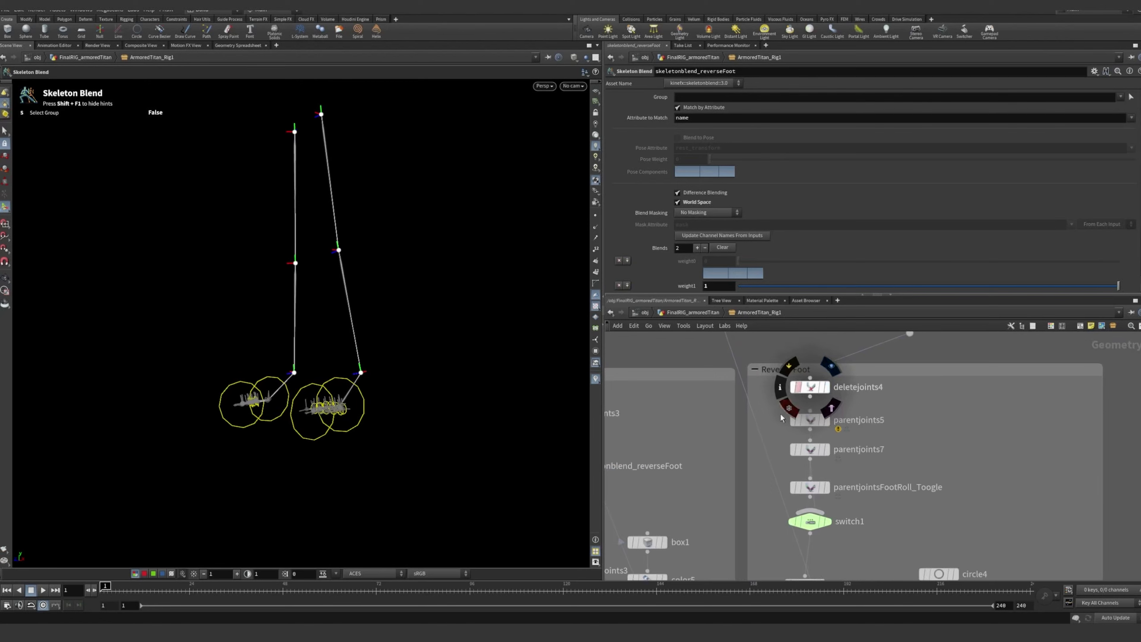
{"action": "middle_click_drag", "start_coordinate": [781, 419], "coordinate": [876, 407]}
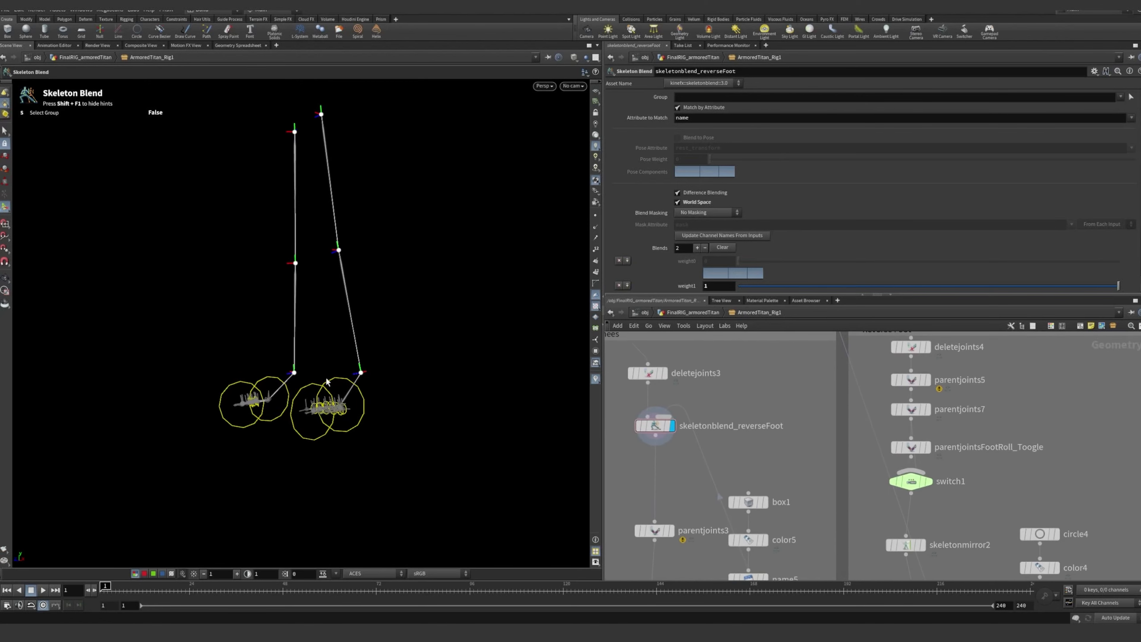
{"action": "right_click_drag", "start_coordinate": [268, 401], "coordinate": [398, 374], "text": "alt"}
{"action": "left_click_drag", "start_coordinate": [397, 374], "coordinate": [368, 378], "text": "alt"}
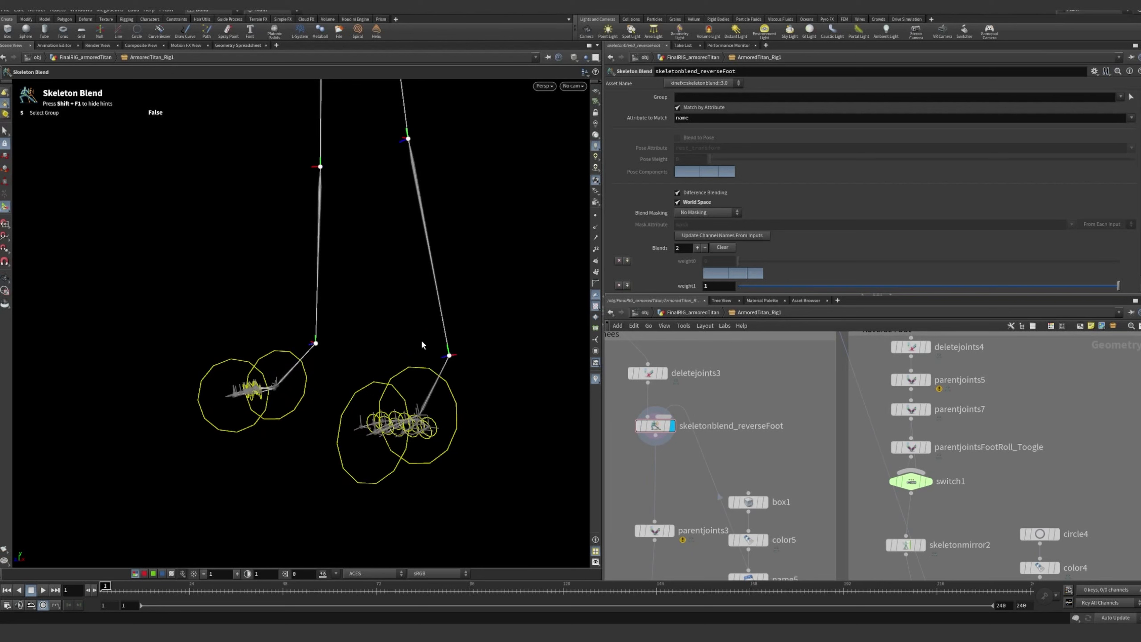
{"action": "scroll", "coordinate": [620, 376], "scroll_direction": "down", "scroll_amount": 3}
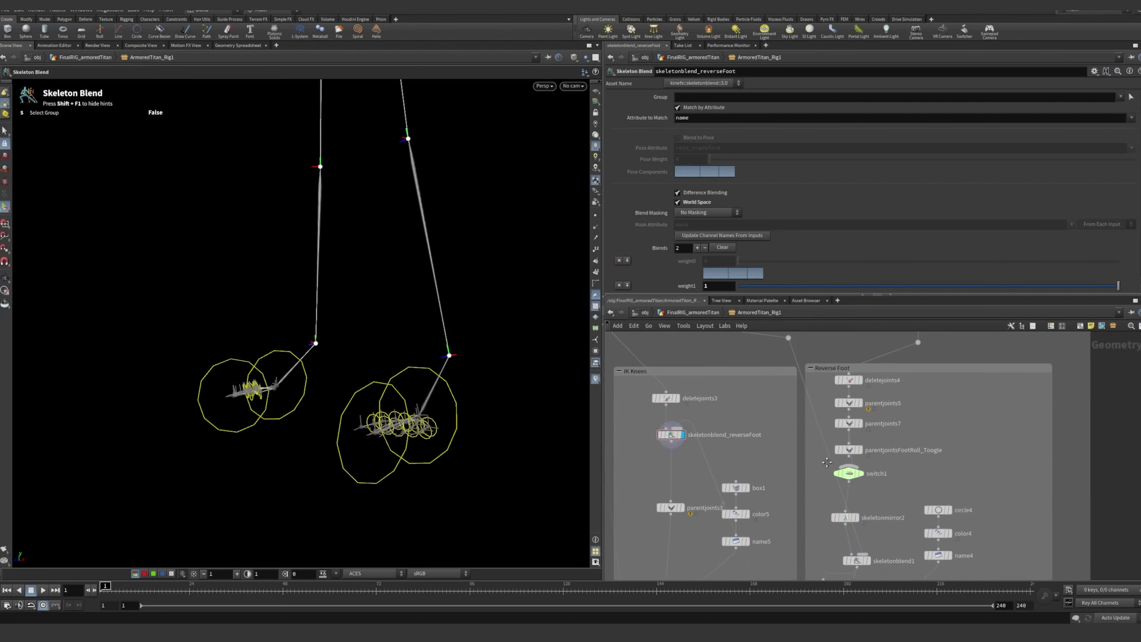
{"action": "scroll", "coordinate": [732, 418], "scroll_direction": "up", "scroll_amount": 5}
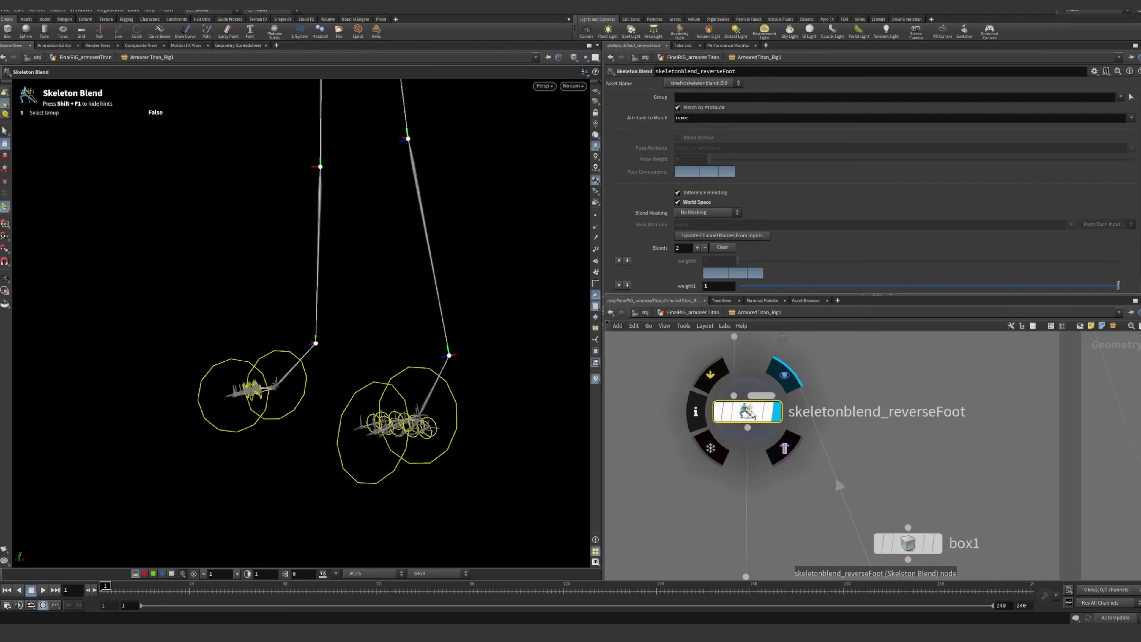
{"action": "scroll", "coordinate": [796, 502], "scroll_direction": "down", "scroll_amount": 5}
{"action": "scroll", "coordinate": [796, 502], "scroll_direction": "down", "scroll_amount": 2}
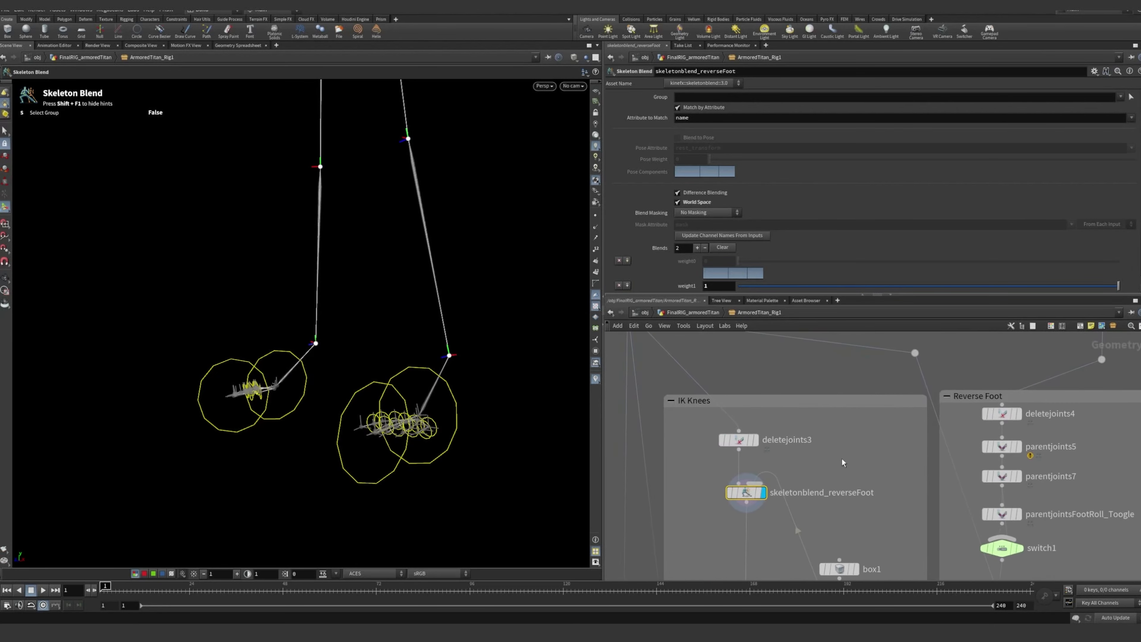
{"action": "scroll", "coordinate": [794, 522], "scroll_direction": "down", "scroll_amount": 1}
Display deletejoints4 and parentjoints5 in the Reverse Foot network box to examine the isolated and unparented left foot joints
{"action": "middle_click_drag", "start_coordinate": [951, 411], "coordinate": [785, 413]}
{"action": "scroll", "coordinate": [785, 412], "scroll_direction": "up", "scroll_amount": 4}
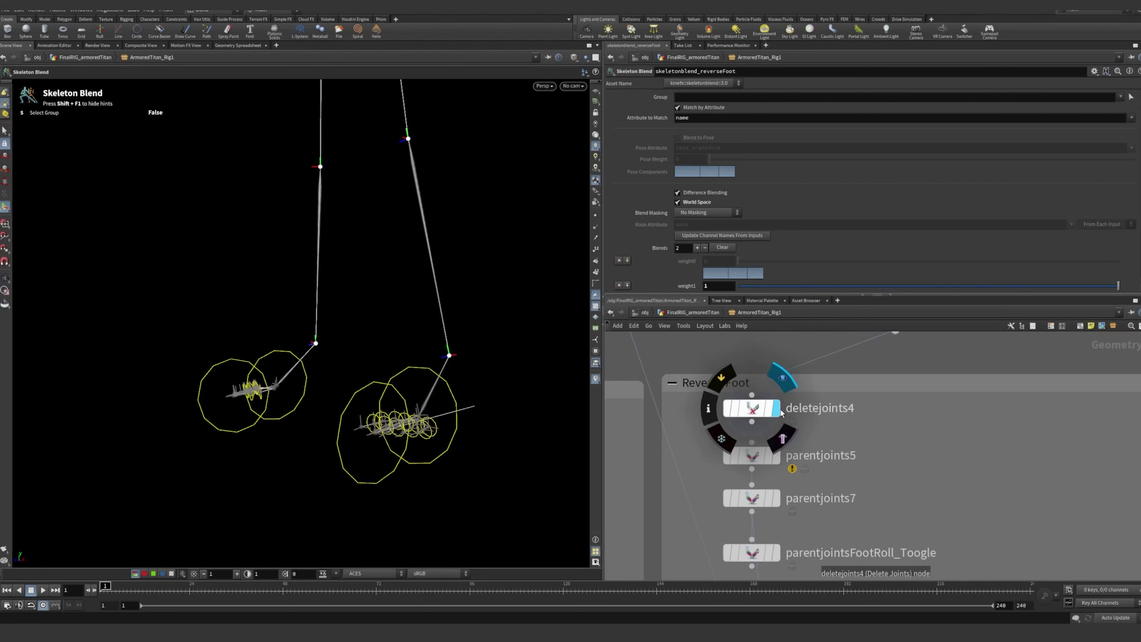
{"action": "left_click", "coordinate": [783, 378]}
{"action": "left_click_drag", "start_coordinate": [352, 358], "coordinate": [299, 328], "text": "alt"}
{"action": "left_click_drag", "start_coordinate": [400, 306], "coordinate": [447, 351], "text": "alt"}
{"action": "right_click_drag", "start_coordinate": [446, 350], "coordinate": [527, 375], "text": "alt"}
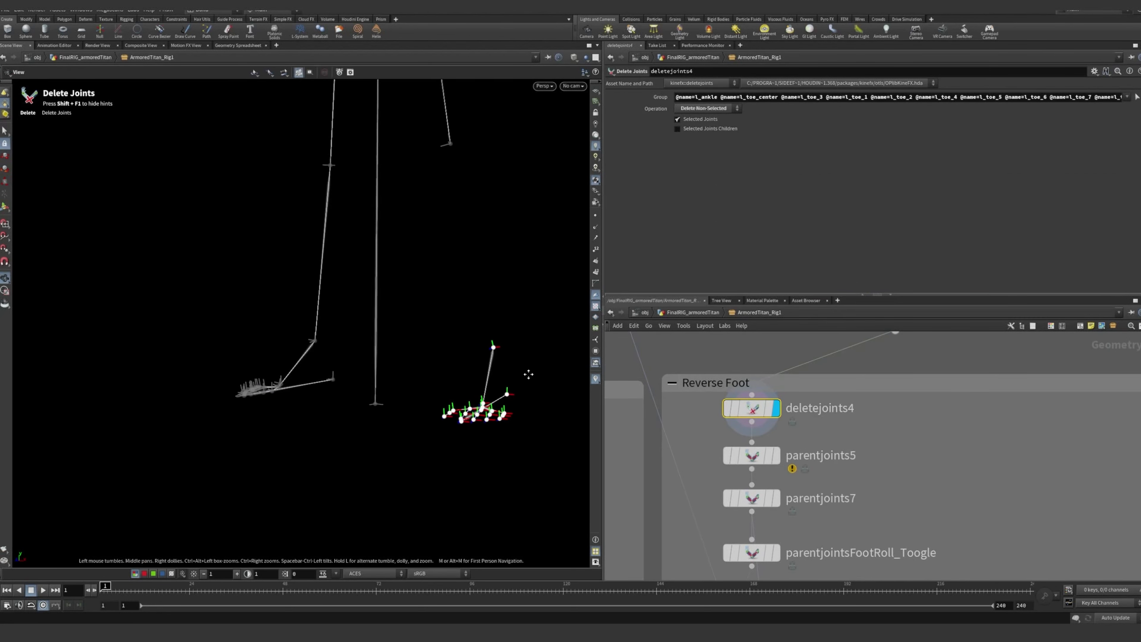
{"action": "left_click_drag", "start_coordinate": [528, 374], "coordinate": [391, 348], "text": "alt"}
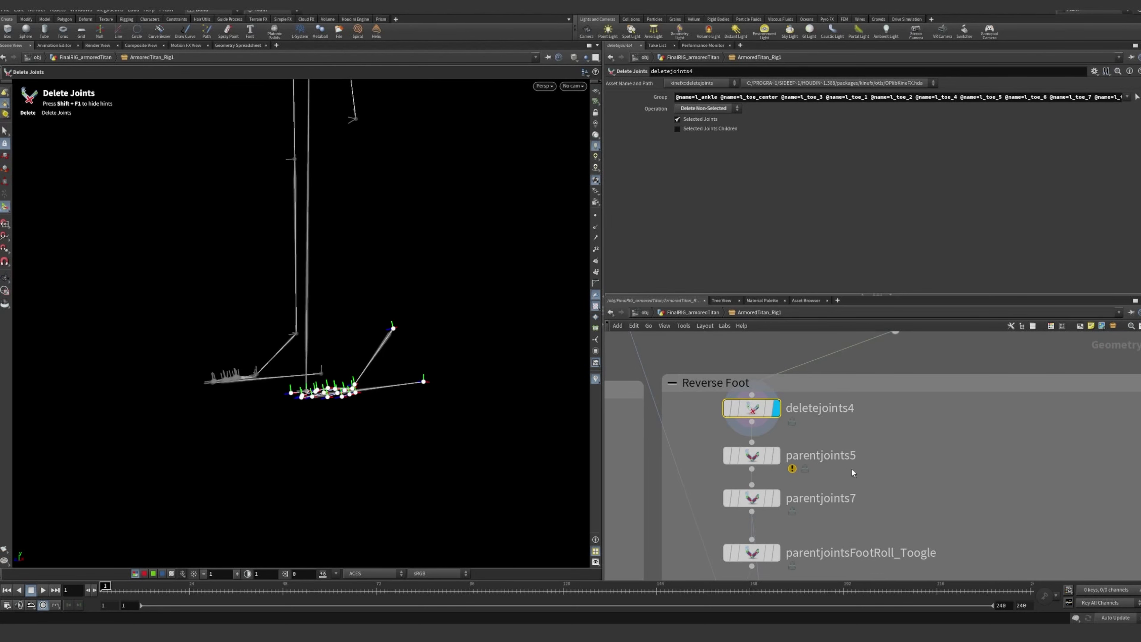
{"action": "left_click", "coordinate": [780, 458]}
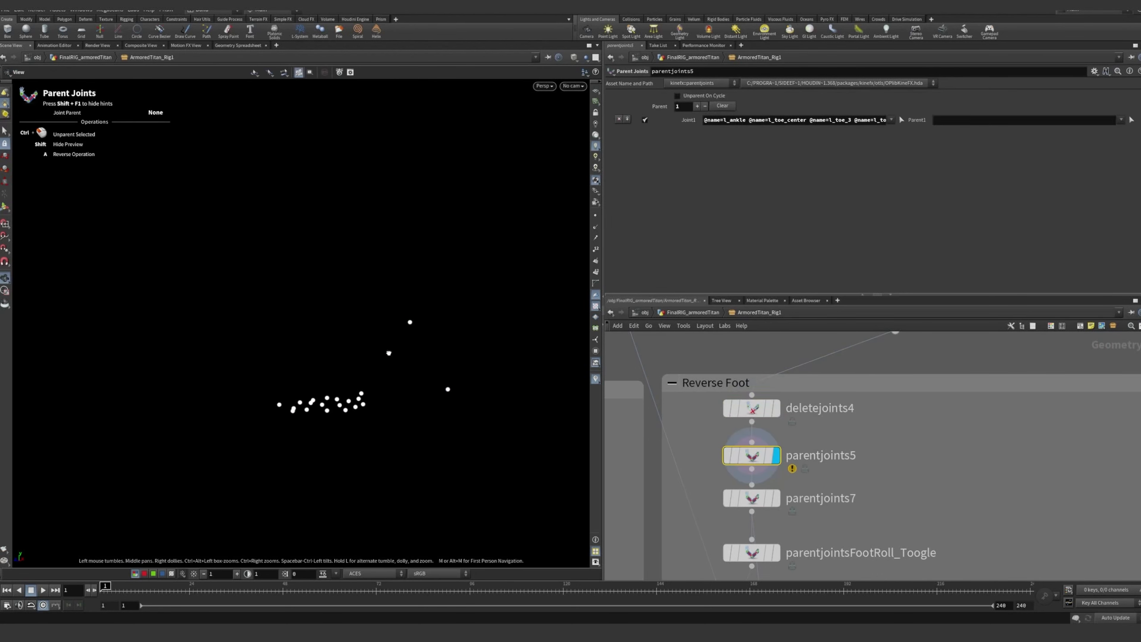
{"action": "middle_click_drag", "start_coordinate": [389, 350], "coordinate": [379, 343], "text": "alt"}
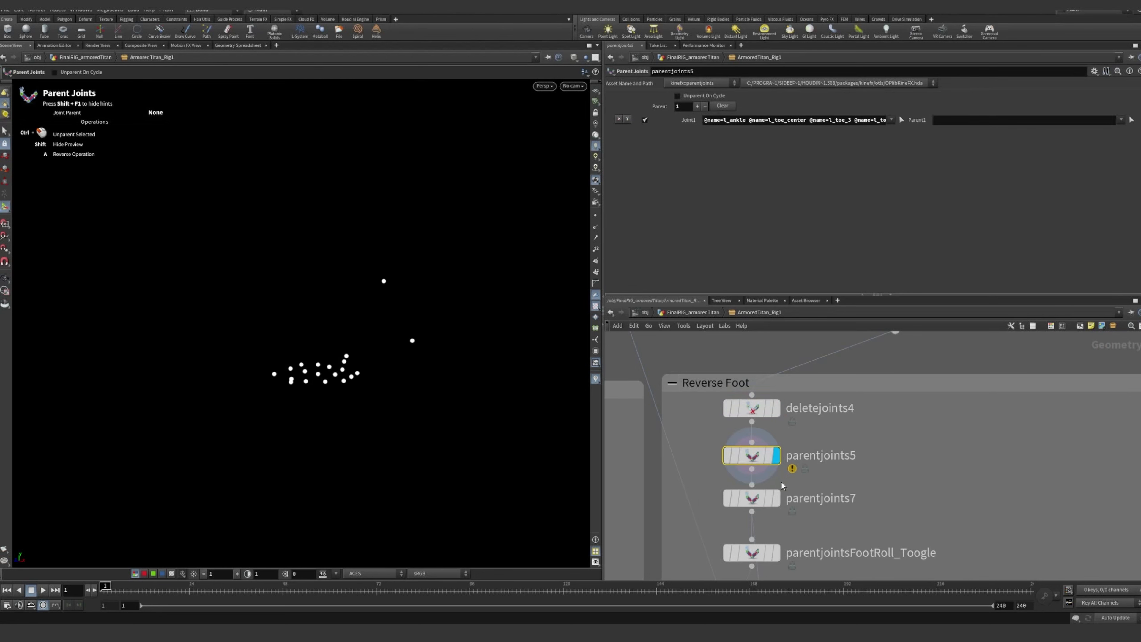
Display parentjoints7 and examine its joint-parent pairs and the reverse foot hierarchy from several angles
{"action": "left_click", "coordinate": [779, 500]}
{"action": "left_click_drag", "start_coordinate": [409, 367], "coordinate": [314, 321], "text": "alt"}
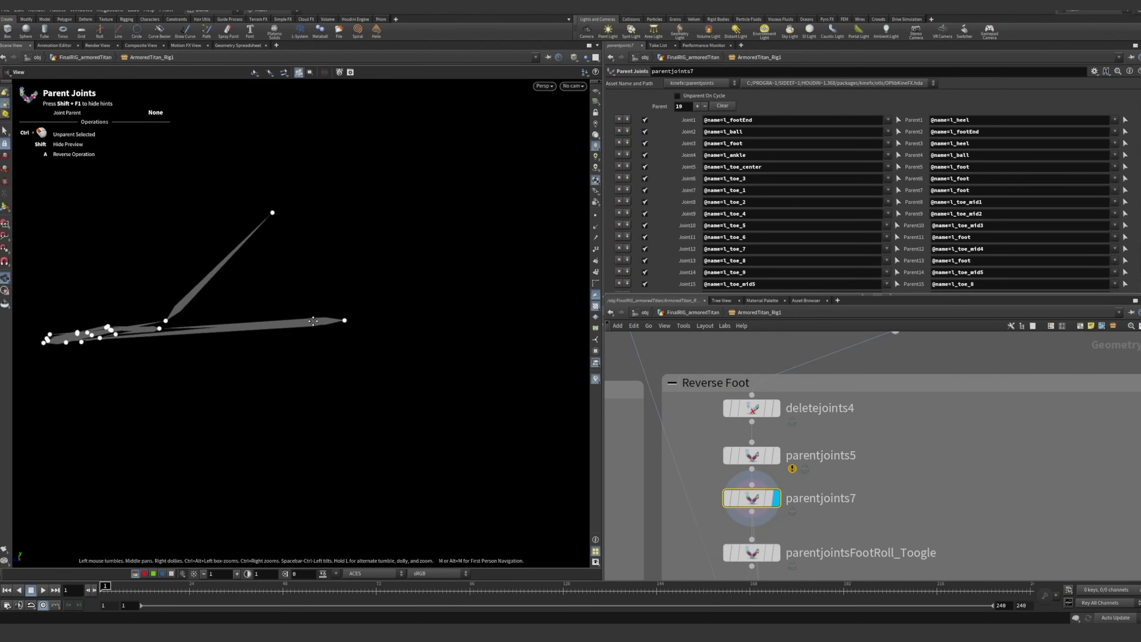
{"action": "middle_click_drag", "start_coordinate": [313, 320], "coordinate": [513, 346], "text": "alt"}
{"action": "left_click_drag", "start_coordinate": [513, 345], "coordinate": [487, 339], "text": "alt"}
{"action": "right_click_drag", "start_coordinate": [487, 340], "coordinate": [456, 336], "text": "alt"}
{"action": "middle_click_drag", "start_coordinate": [428, 337], "coordinate": [457, 346], "text": "alt"}
{"action": "left_click_drag", "start_coordinate": [457, 346], "coordinate": [560, 289], "text": "alt"}
{"action": "middle_click_drag", "start_coordinate": [560, 288], "coordinate": [459, 289], "text": "alt"}
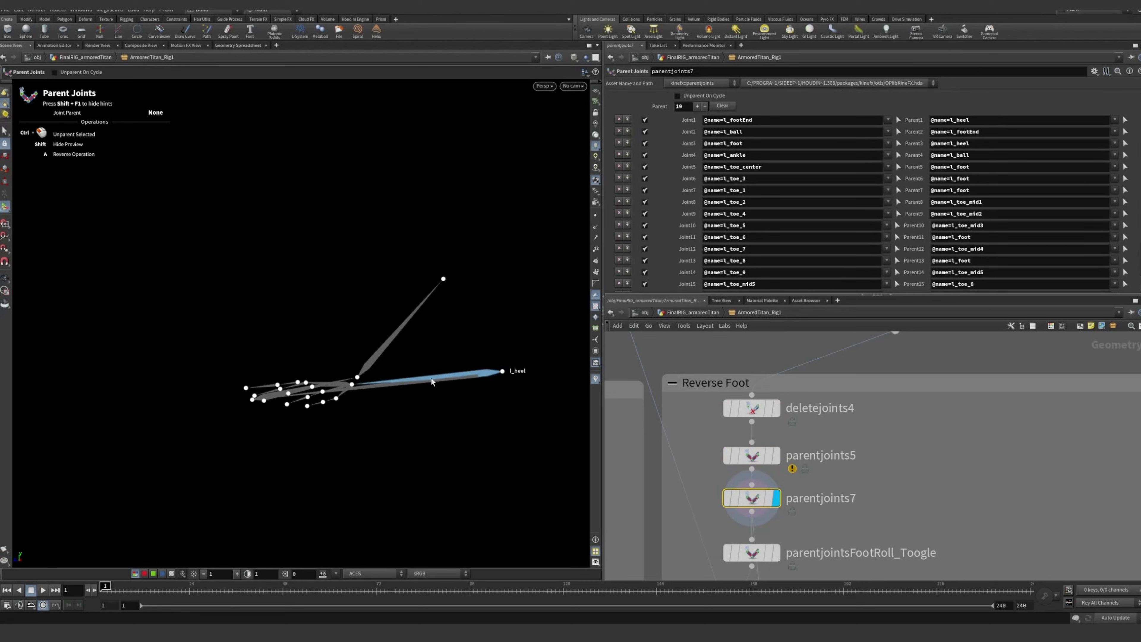
{"action": "scroll", "coordinate": [322, 394], "scroll_direction": "up", "scroll_amount": 3}
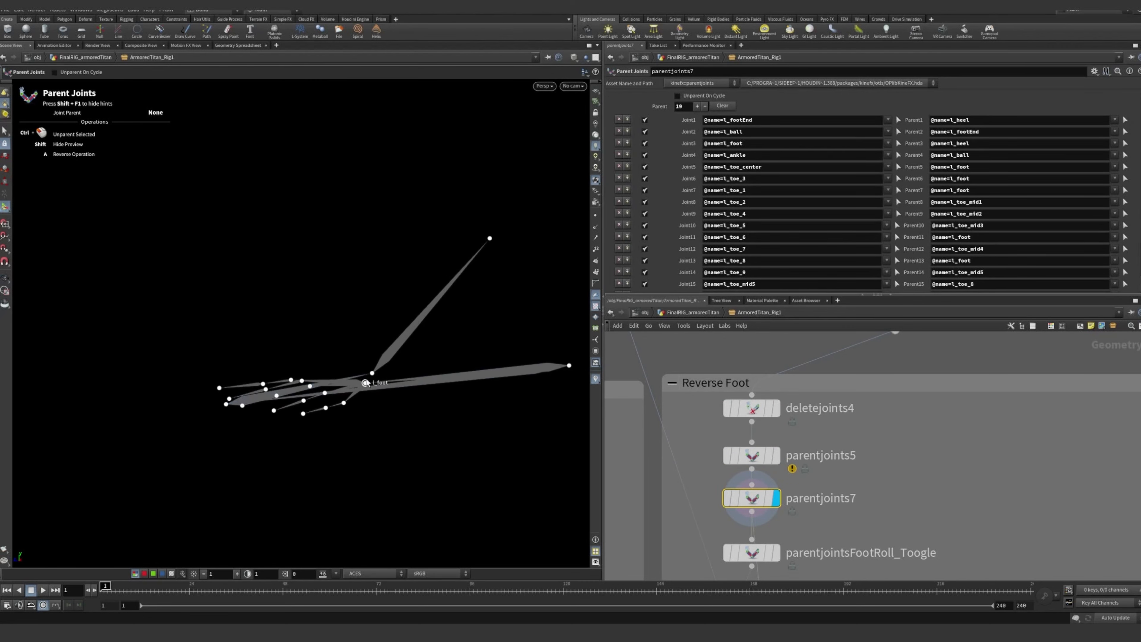
{"action": "left_click_drag", "start_coordinate": [374, 377], "coordinate": [316, 312], "text": "alt"}
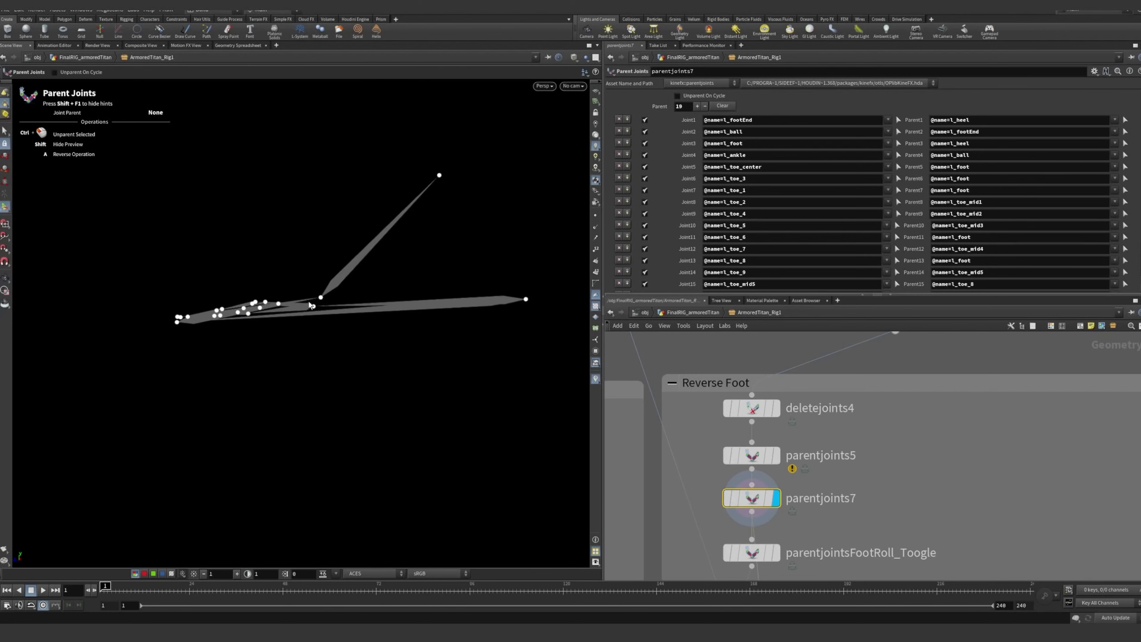
{"action": "left_click_drag", "start_coordinate": [254, 310], "coordinate": [342, 323], "text": "alt"}
{"action": "middle_click_drag", "start_coordinate": [473, 431], "coordinate": [202, 423], "text": "alt"}
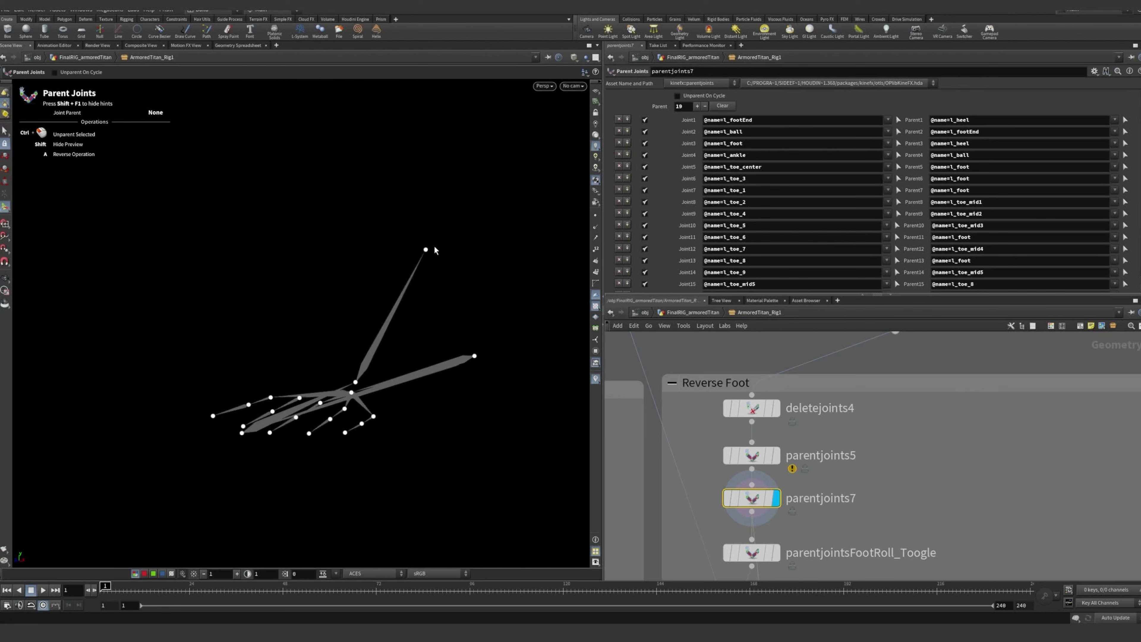
Display parentjointsFootRoll_Toogle and examine its parenting of l_foot to l_ball ahead of switch1
{"action": "middle_click_drag", "start_coordinate": [880, 521], "coordinate": [892, 414]}
{"action": "scroll", "coordinate": [893, 414], "scroll_direction": "down", "scroll_amount": 2}
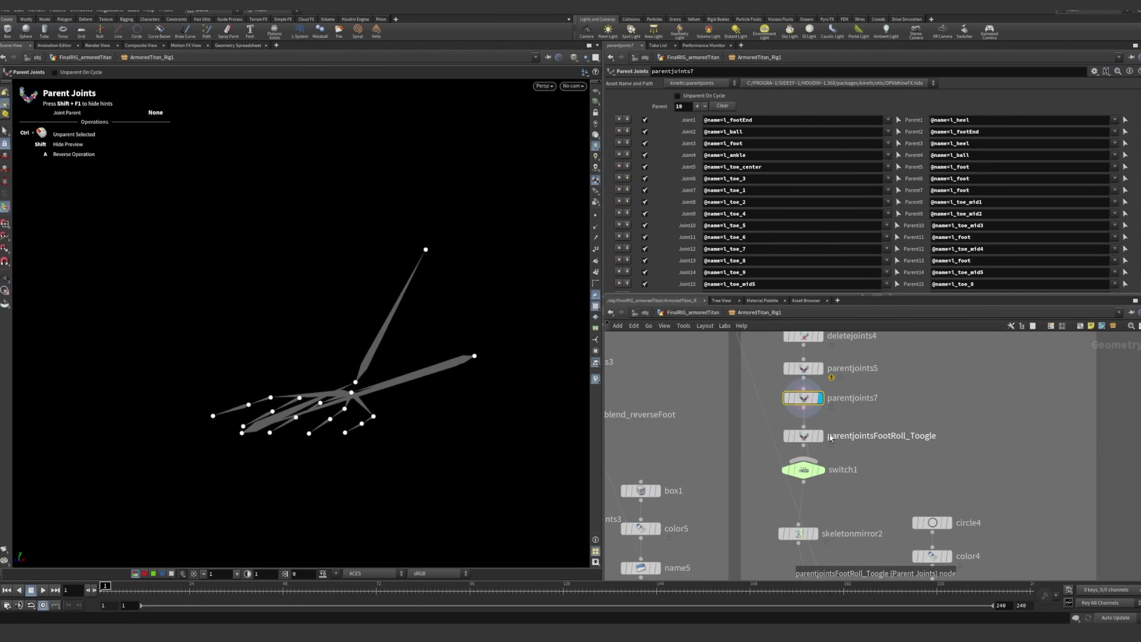
{"action": "left_click", "coordinate": [823, 435]}
{"action": "left_click", "coordinate": [806, 439]}
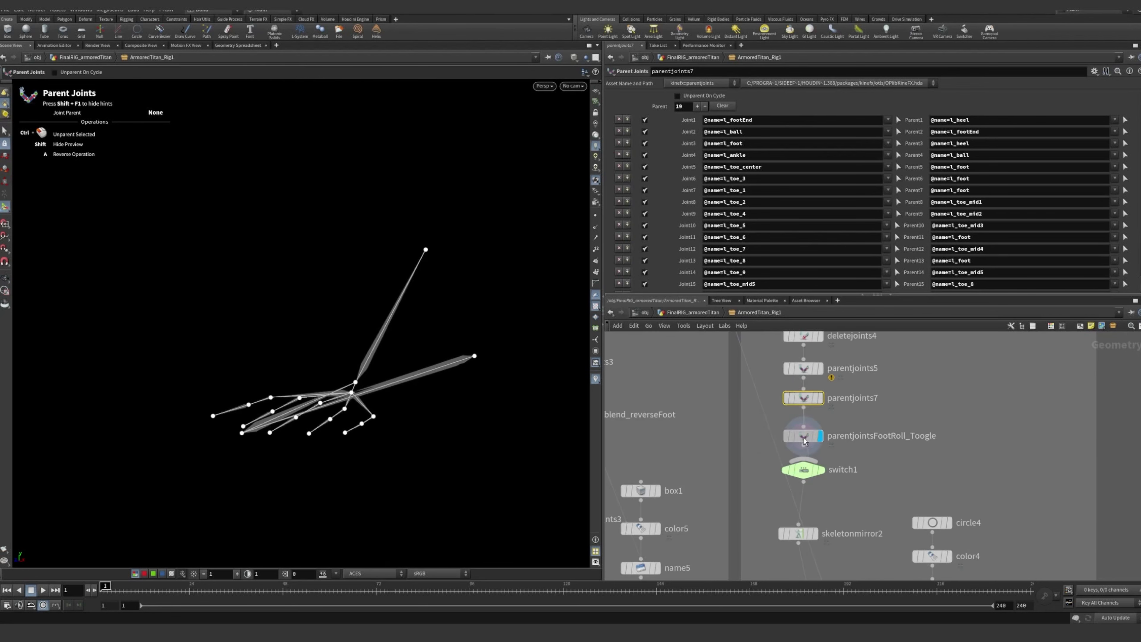
{"action": "middle_click_drag", "start_coordinate": [887, 493], "coordinate": [860, 492]}
{"action": "left_click_drag", "start_coordinate": [859, 491], "coordinate": [759, 431]}
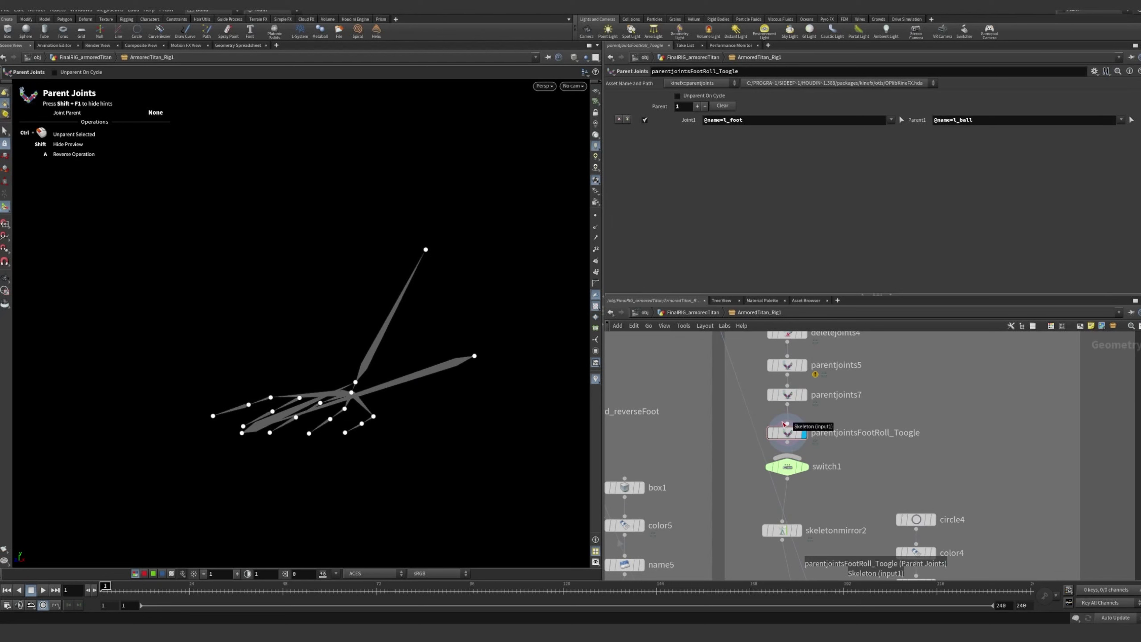
{"action": "middle_click_drag", "start_coordinate": [880, 469], "coordinate": [900, 451]}
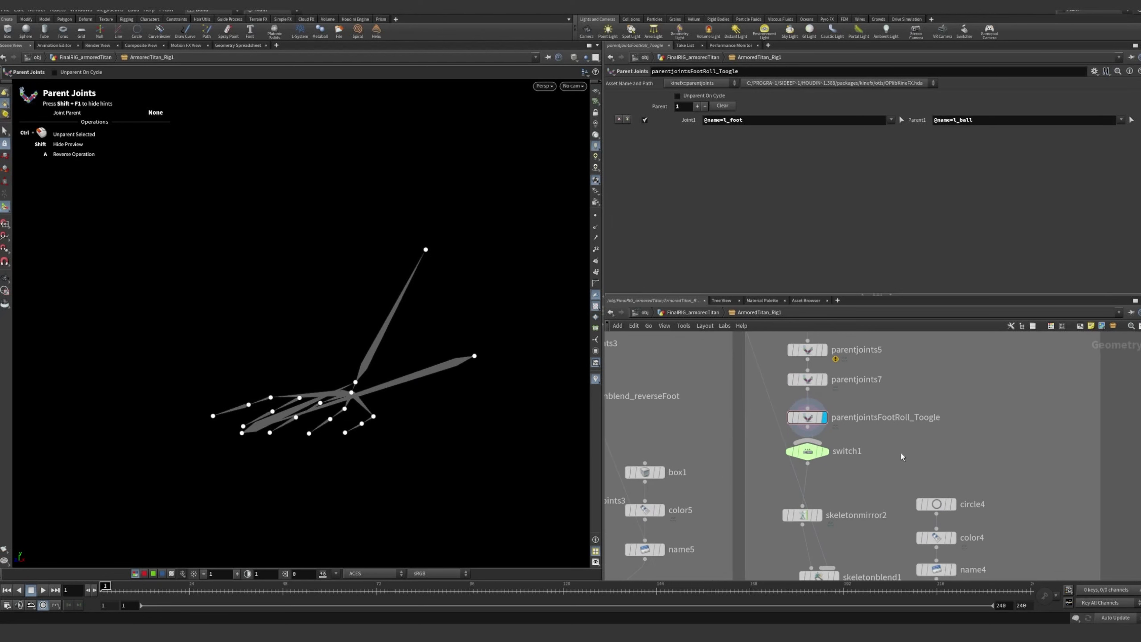
Open switch1 and examine the expression driving its selected input and its two connected operators
{"action": "middle_click_drag", "start_coordinate": [851, 491], "coordinate": [873, 461]}
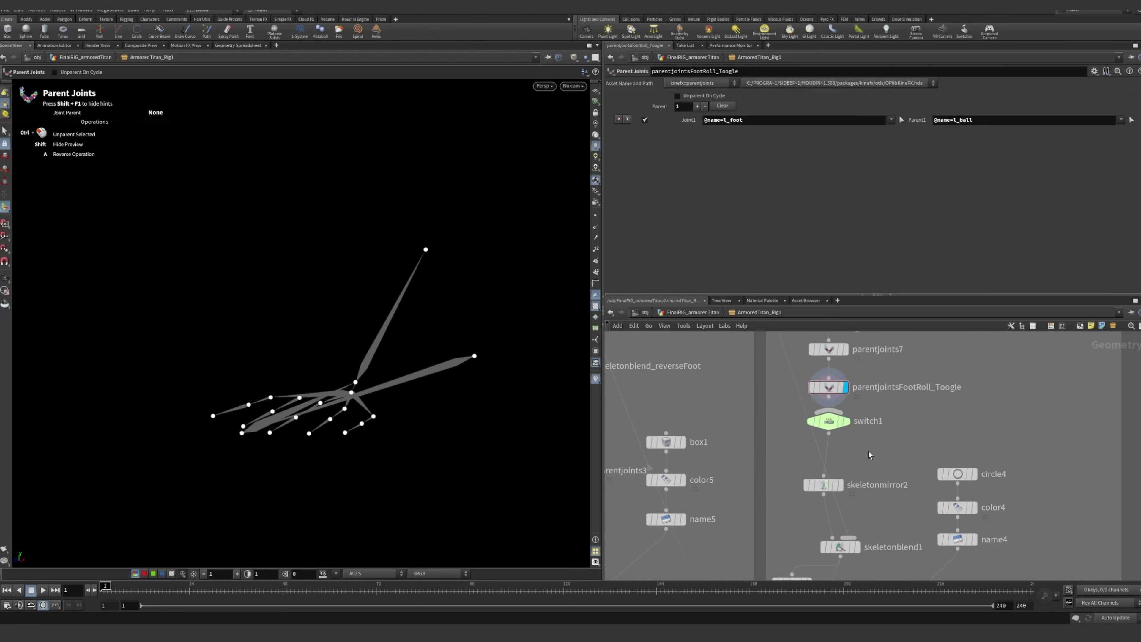
{"action": "left_click", "coordinate": [829, 422]}
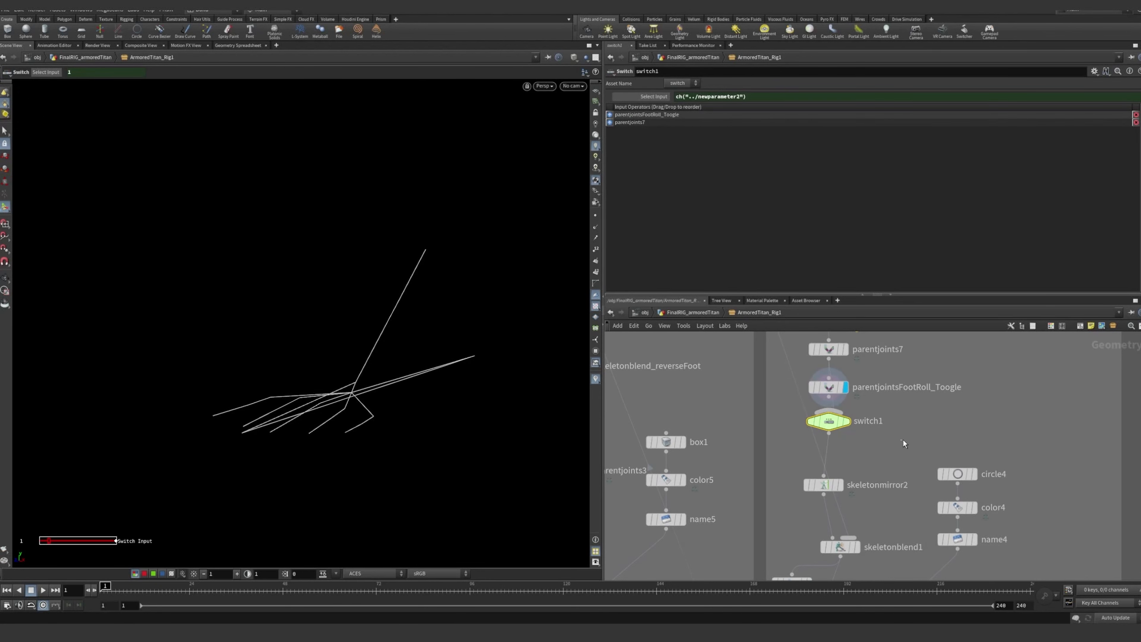
{"action": "middle_click_drag", "start_coordinate": [898, 450], "coordinate": [924, 419]}
Display skeletonmirror2 and examine the left foot joints mirrored across the mirror plane
{"action": "scroll", "coordinate": [871, 457], "scroll_direction": "up", "scroll_amount": 3}
{"action": "mouse_move", "coordinate": [869, 455]}
{"action": "left_click", "coordinate": [871, 423]}
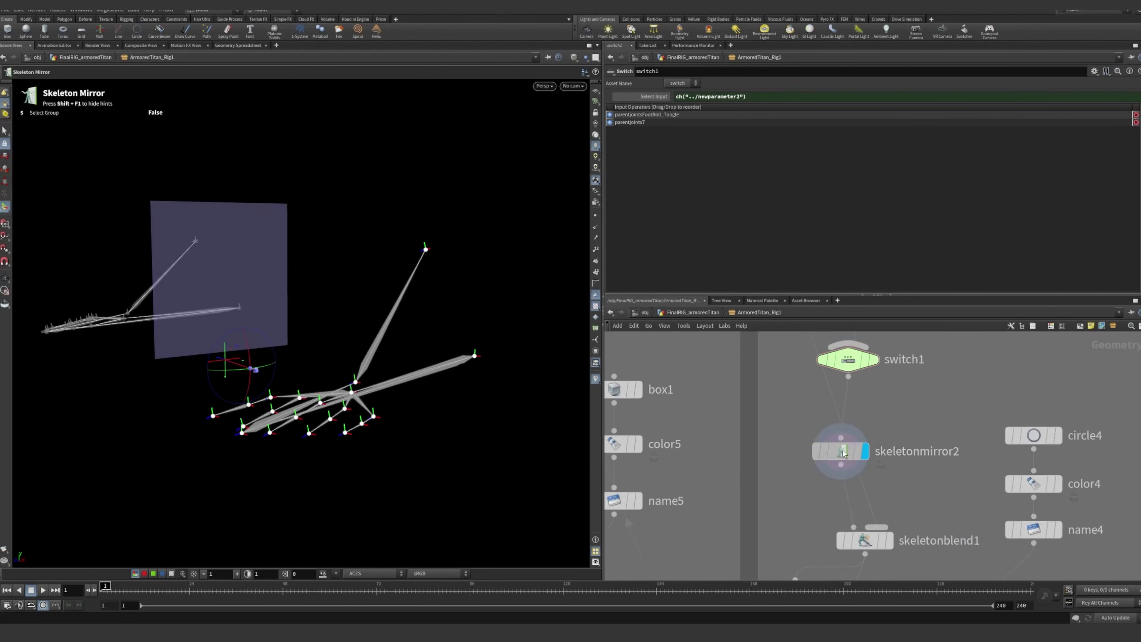
{"action": "left_click_drag", "start_coordinate": [843, 453], "coordinate": [825, 458]}
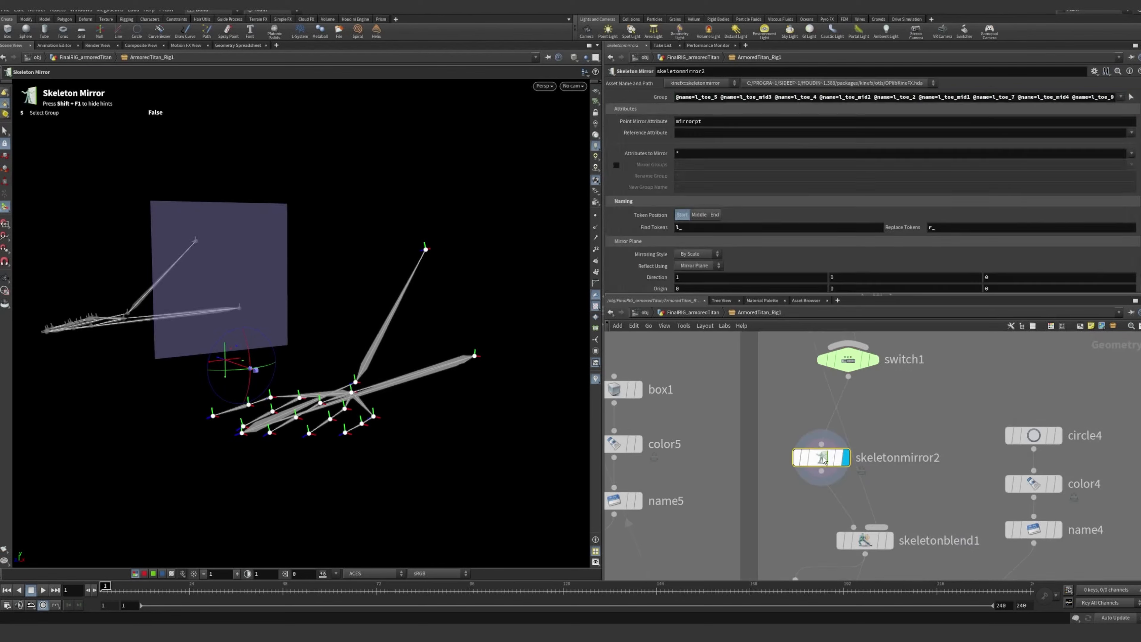
{"action": "left_click_drag", "start_coordinate": [230, 327], "coordinate": [202, 313]}
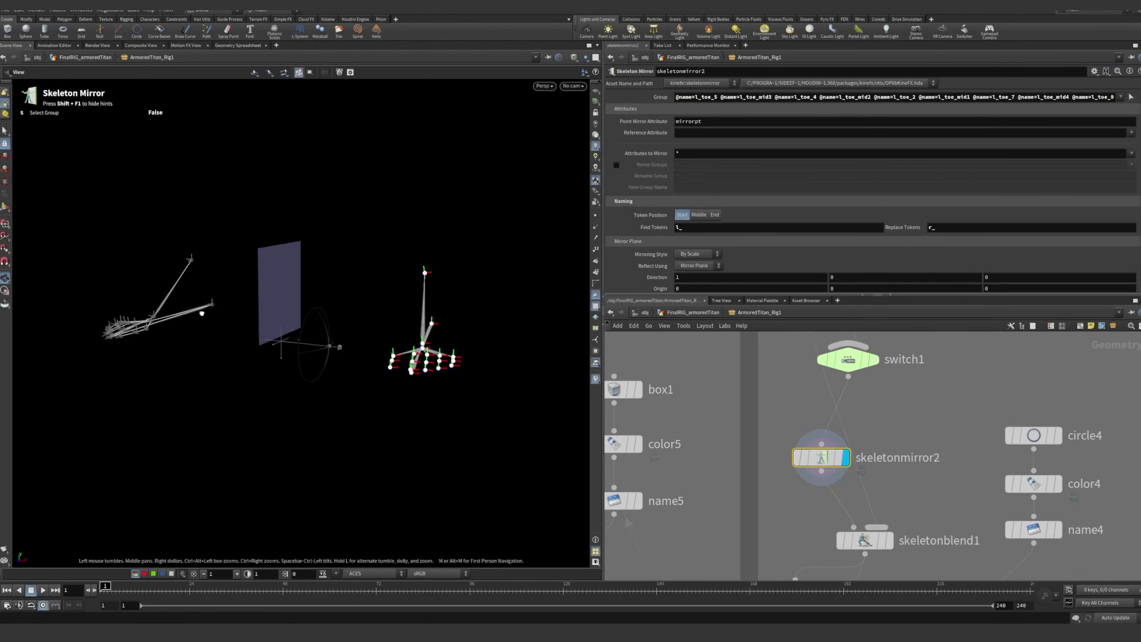
Display skeletonblend1 and examine its joint group and the heels blended with the full skeleton
{"action": "middle_click_drag", "start_coordinate": [883, 535], "coordinate": [849, 488]}
{"action": "left_click", "coordinate": [855, 494]}
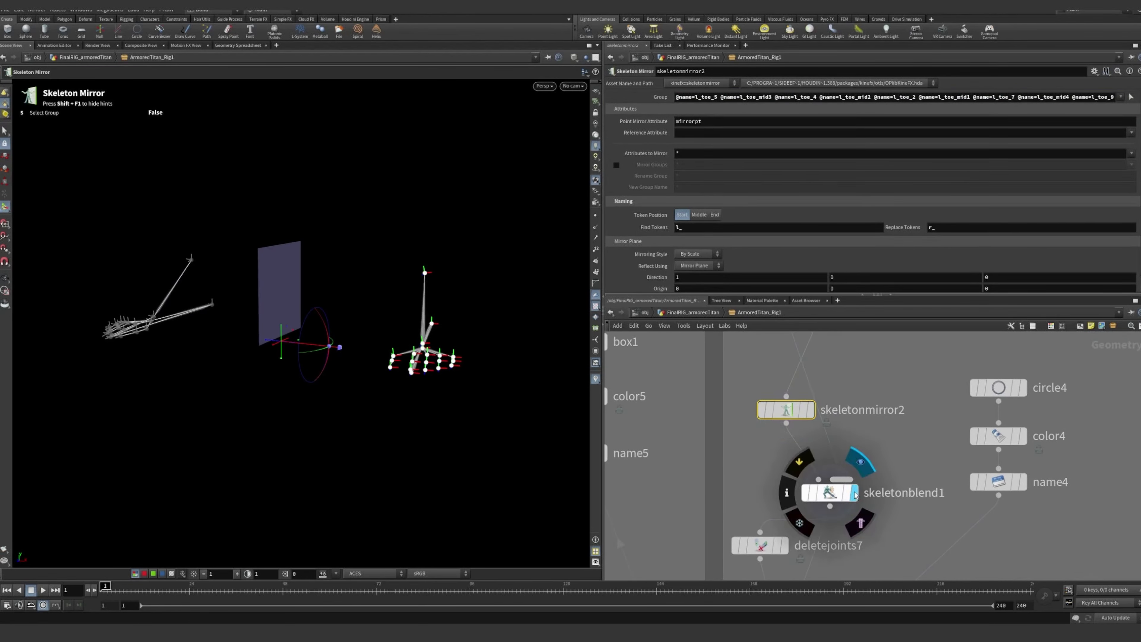
{"action": "left_click", "coordinate": [833, 494]}
{"action": "mouse_move", "coordinate": [430, 346]}
{"action": "left_mouse_down", "text": "alt"}
{"action": "mouse_move", "coordinate": [443, 349]}
{"action": "mouse_move", "coordinate": [436, 359]}
{"action": "left_mouse_up", "text": "alt"}
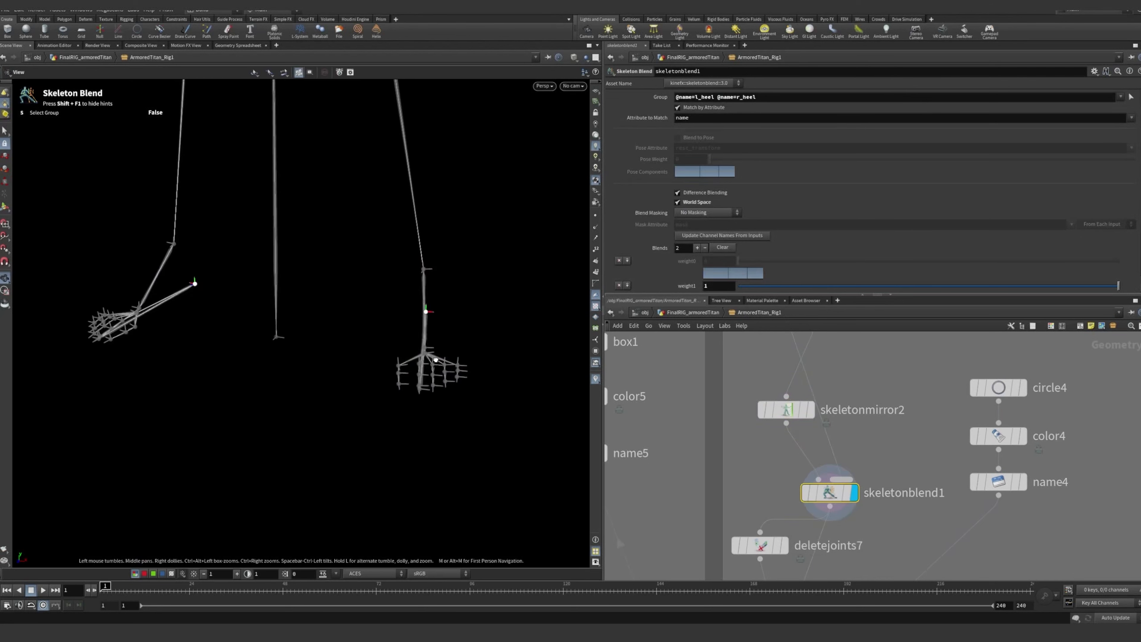
Review the Find Tokens and Replace Tokens naming settings of skeletonmirror2
{"action": "left_click", "coordinate": [786, 410]}
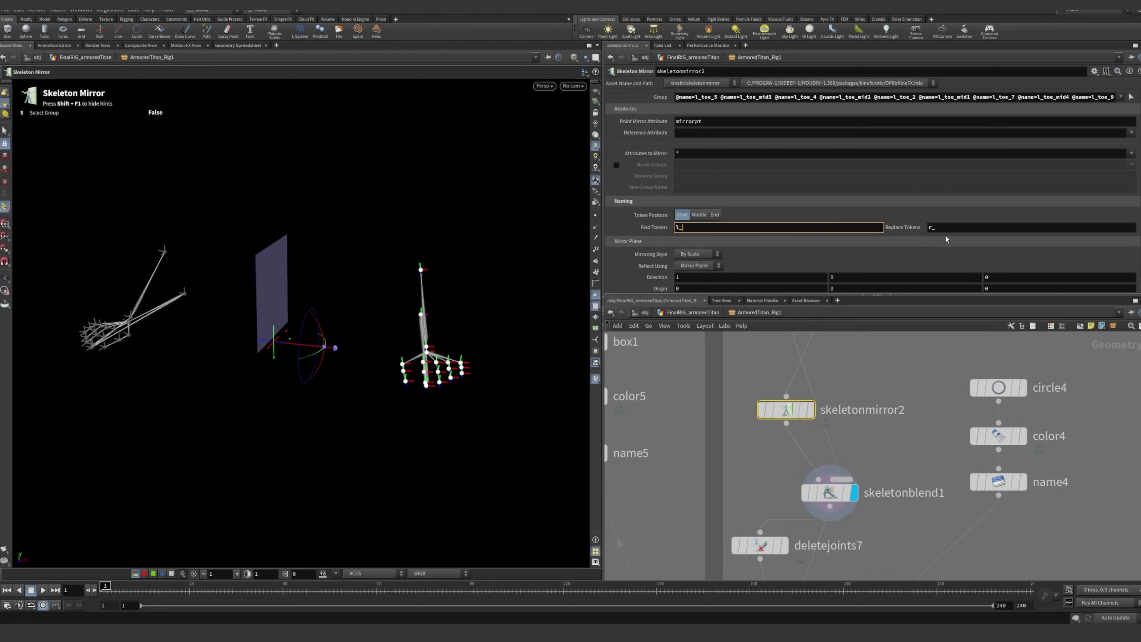
{"action": "key", "text": "Tab"}
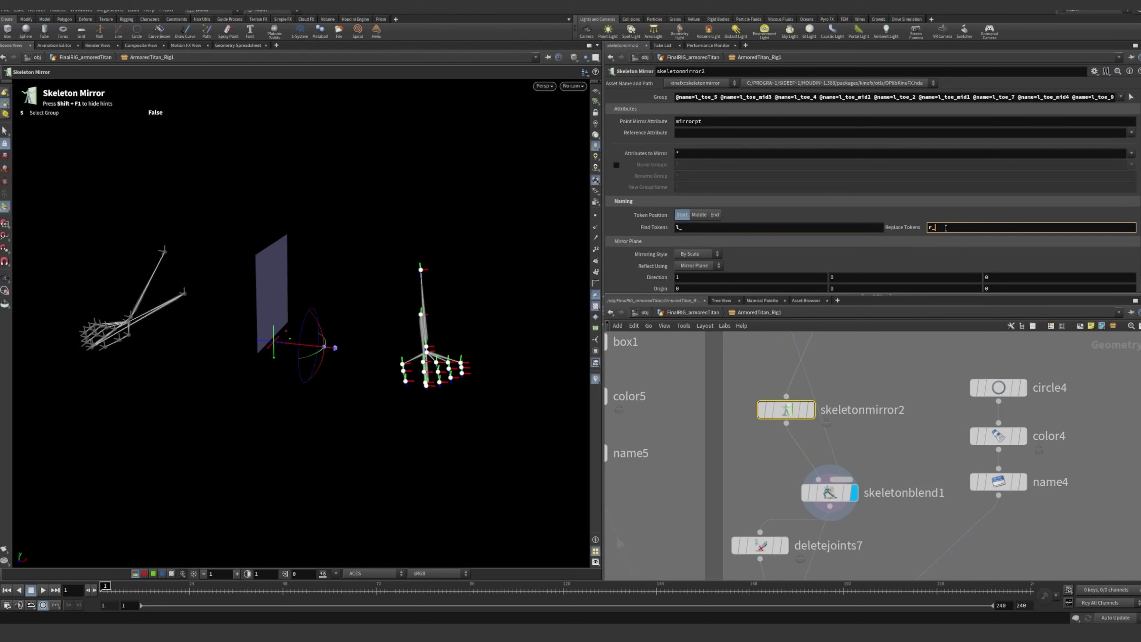
{"action": "left_click", "coordinate": [899, 438]}
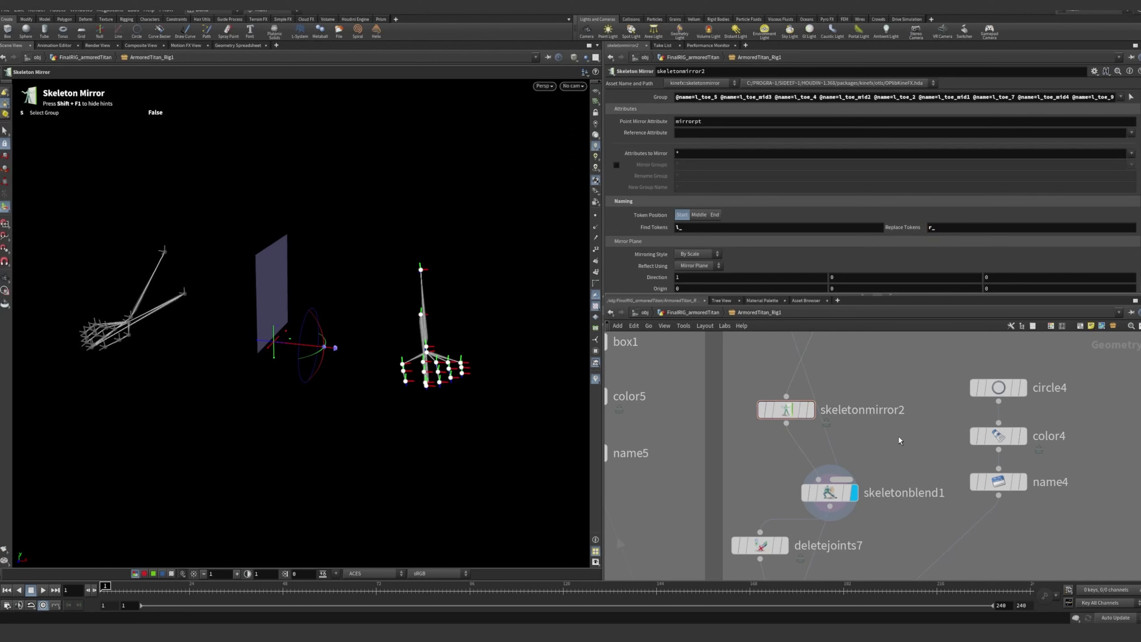
Return to skeletonblend1's parameters and view its heel joints from the side
{"action": "scroll", "coordinate": [900, 440], "scroll_direction": "down", "scroll_amount": 2}
{"action": "middle_click_drag", "start_coordinate": [904, 452], "coordinate": [909, 416]}
{"action": "scroll", "coordinate": [909, 417], "scroll_direction": "up", "scroll_amount": 1}
{"action": "left_click", "coordinate": [847, 450]}
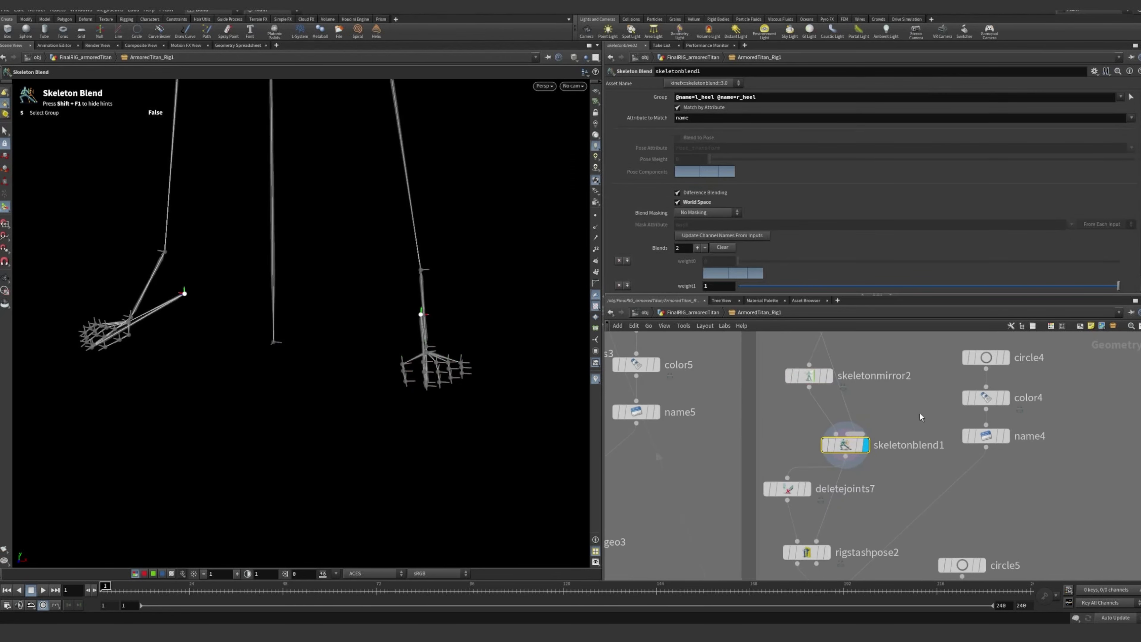
{"action": "left_click_drag", "start_coordinate": [445, 346], "coordinate": [348, 351], "text": "alt"}
Open skeletonblend_controls above the IK Knees box and examine the heel joints with their control shapes
{"action": "scroll", "coordinate": [857, 471], "scroll_direction": "down", "scroll_amount": 1}
{"action": "middle_click_drag", "start_coordinate": [888, 365], "coordinate": [846, 522]}
{"action": "scroll", "coordinate": [843, 520], "scroll_direction": "down", "scroll_amount": 3}
{"action": "middle_click_drag", "start_coordinate": [719, 390], "coordinate": [803, 446]}
{"action": "scroll", "coordinate": [702, 430], "scroll_direction": "up", "scroll_amount": 4}
{"action": "left_click", "coordinate": [699, 404]}
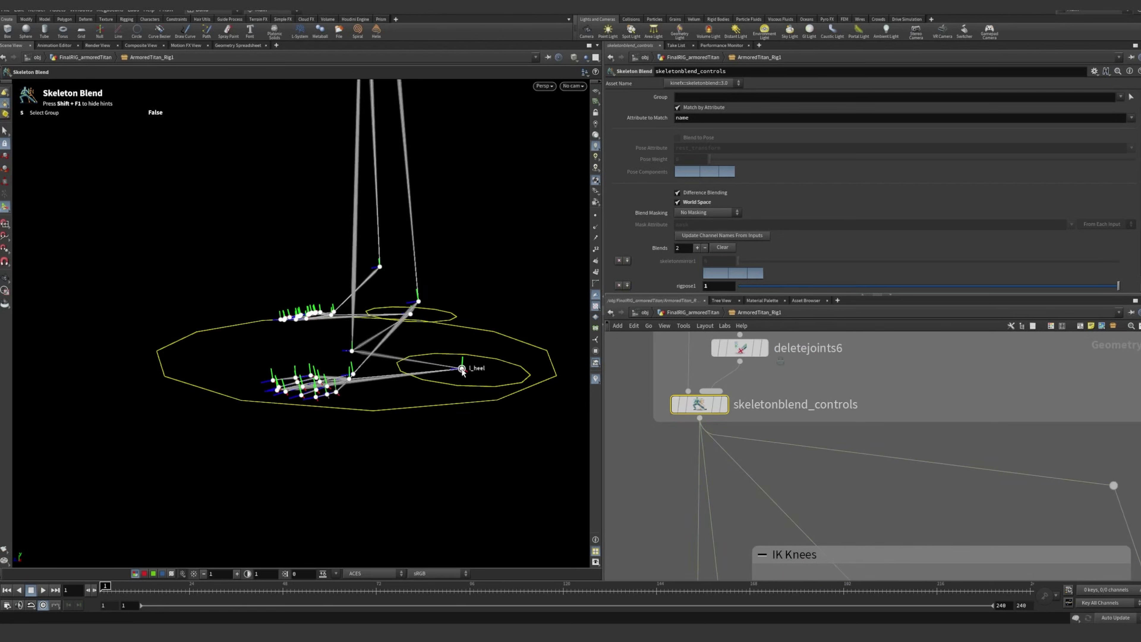
Go back to skeletonblend1 in the Reverse Foot branch and compare its heel joints with the main controls
{"action": "scroll", "coordinate": [966, 486], "scroll_direction": "down", "scroll_amount": 4}
{"action": "middle_click_drag", "start_coordinate": [997, 502], "coordinate": [823, 344]}
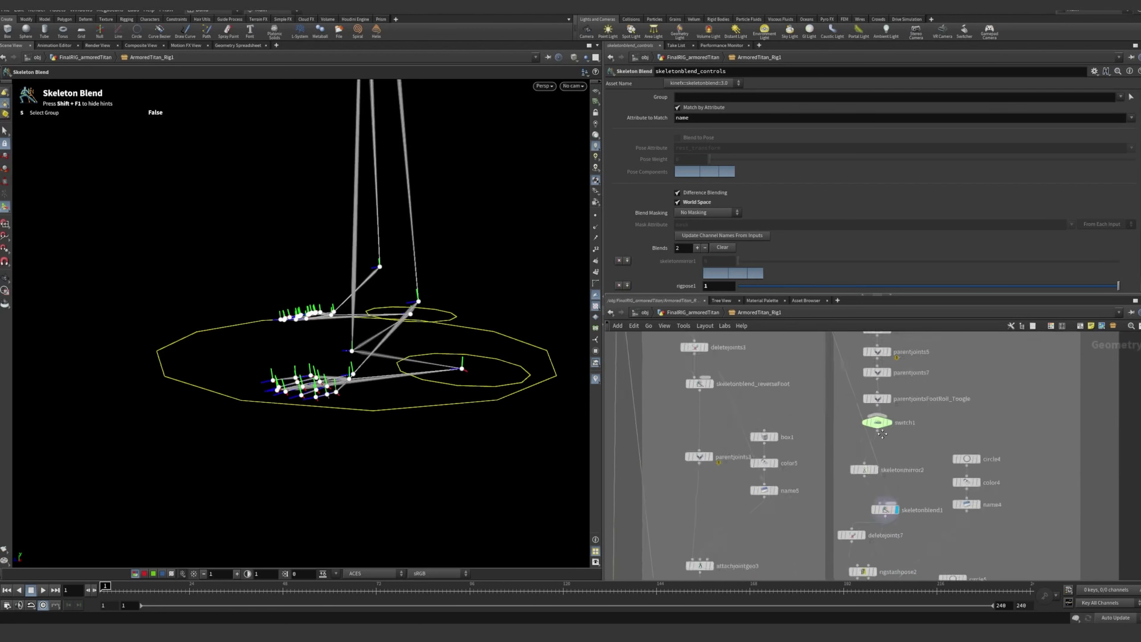
{"action": "scroll", "coordinate": [876, 445], "scroll_direction": "up", "scroll_amount": 6}
{"action": "left_click", "coordinate": [873, 439]}
{"action": "middle_click_drag", "start_coordinate": [873, 439], "coordinate": [845, 369]}
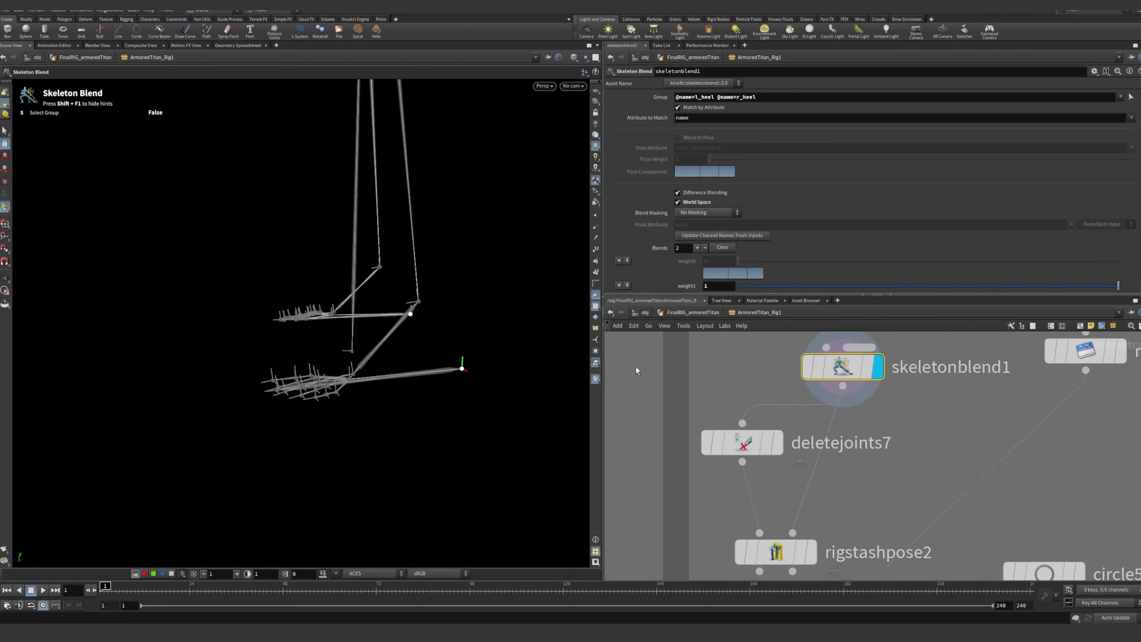
Trace the branch around skeletonblend1, then display deletejoints7 and examine which foot joints it removes
{"action": "scroll", "coordinate": [901, 443], "scroll_direction": "down", "scroll_amount": 3}
{"action": "middle_click_drag", "start_coordinate": [919, 488], "coordinate": [851, 492]}
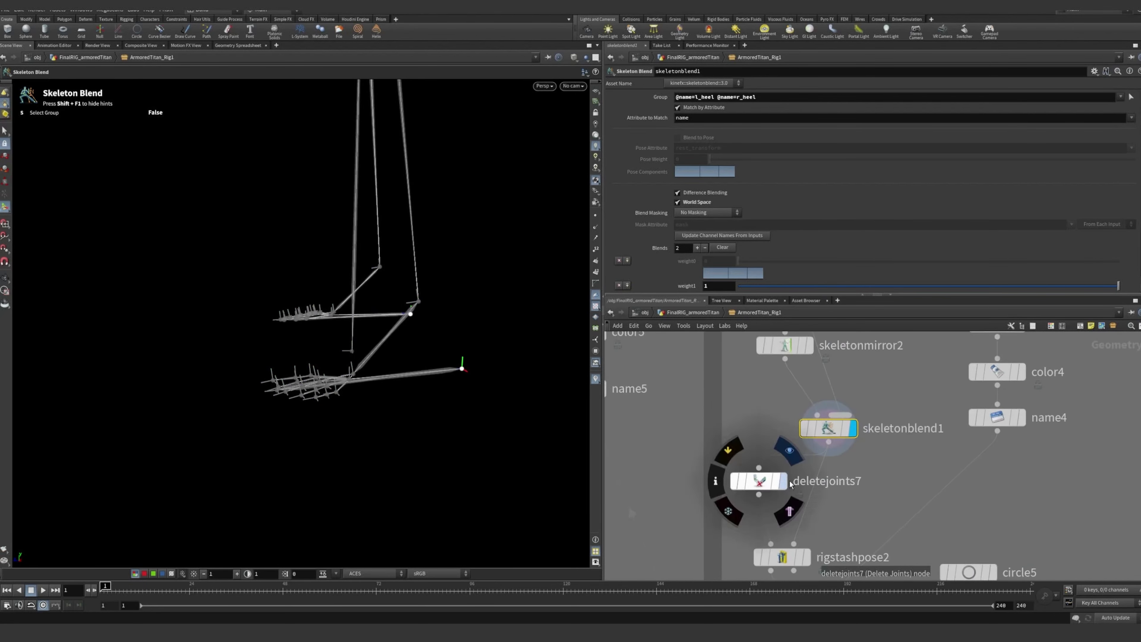
{"action": "middle_click_drag", "start_coordinate": [910, 400], "coordinate": [915, 477]}
{"action": "scroll", "coordinate": [915, 477], "scroll_direction": "down", "scroll_amount": 2}
{"action": "middle_click_drag", "start_coordinate": [867, 402], "coordinate": [865, 470]}
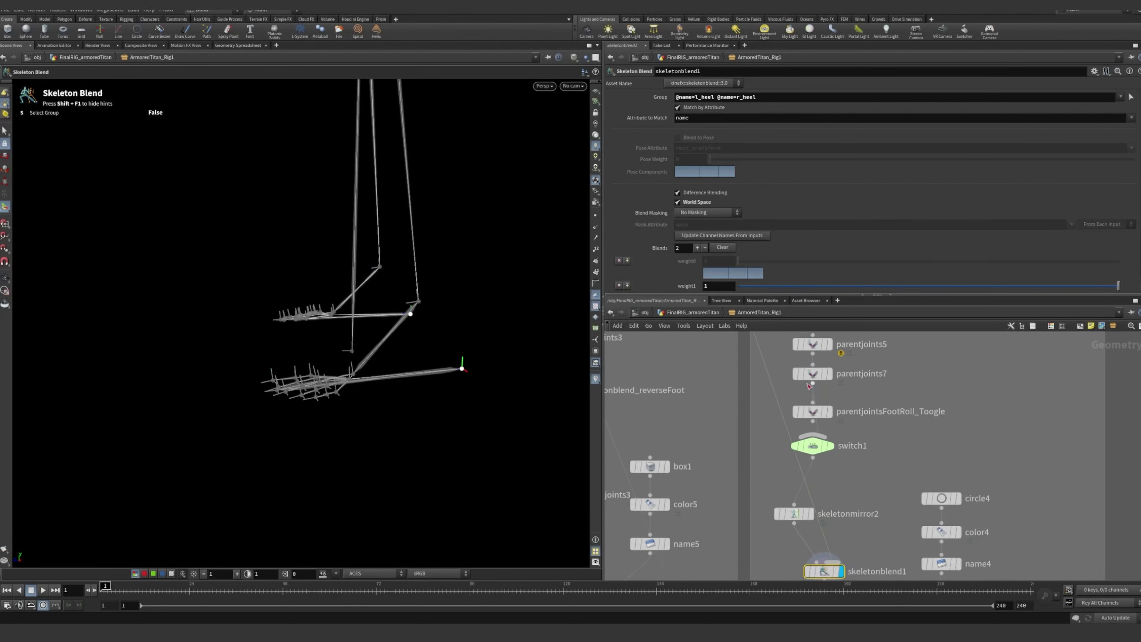
{"action": "middle_click_drag", "start_coordinate": [880, 509], "coordinate": [883, 346]}
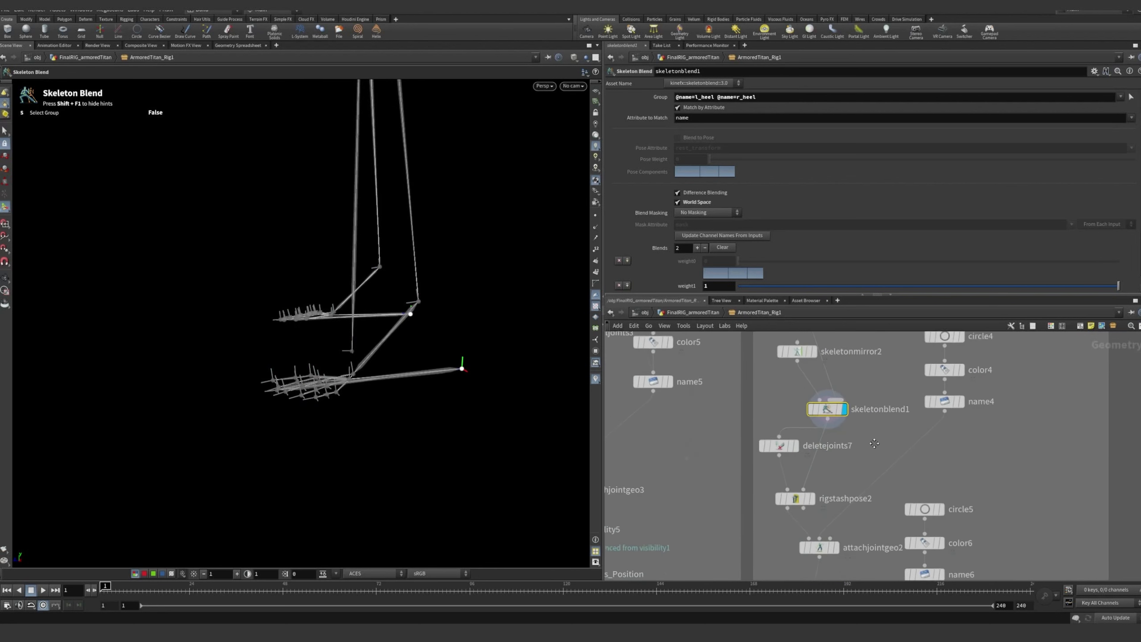
{"action": "scroll", "coordinate": [789, 470], "scroll_direction": "up", "scroll_amount": 3}
{"action": "left_click", "coordinate": [800, 434]}
{"action": "left_click", "coordinate": [778, 435]}
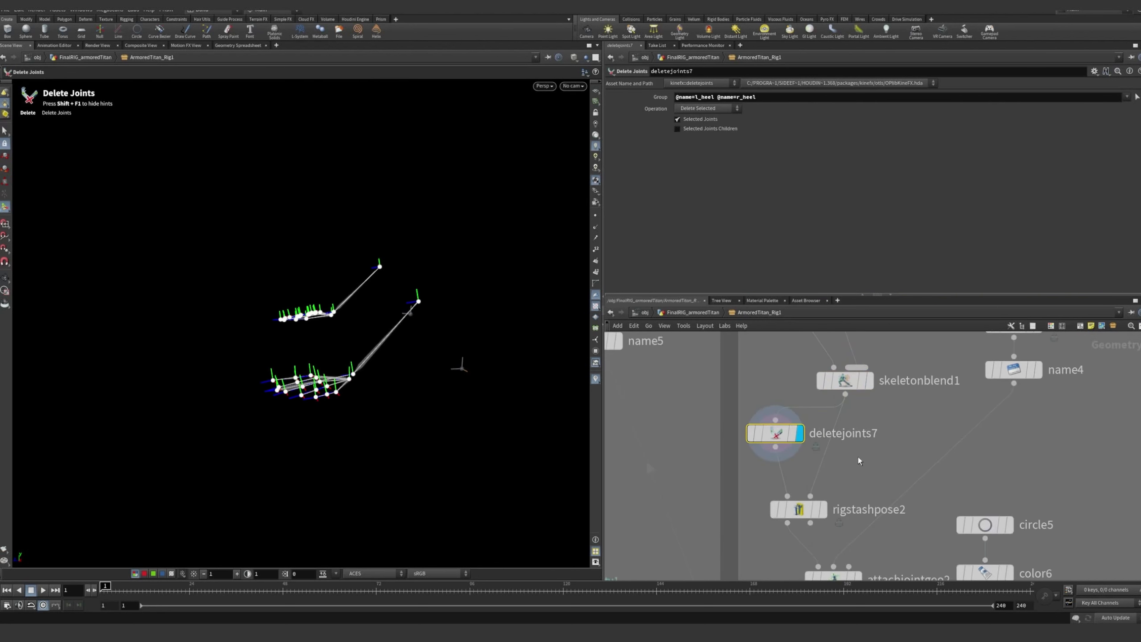
{"action": "middle_click_drag", "start_coordinate": [779, 435], "coordinate": [760, 389]}
{"action": "key", "text": "Return"}
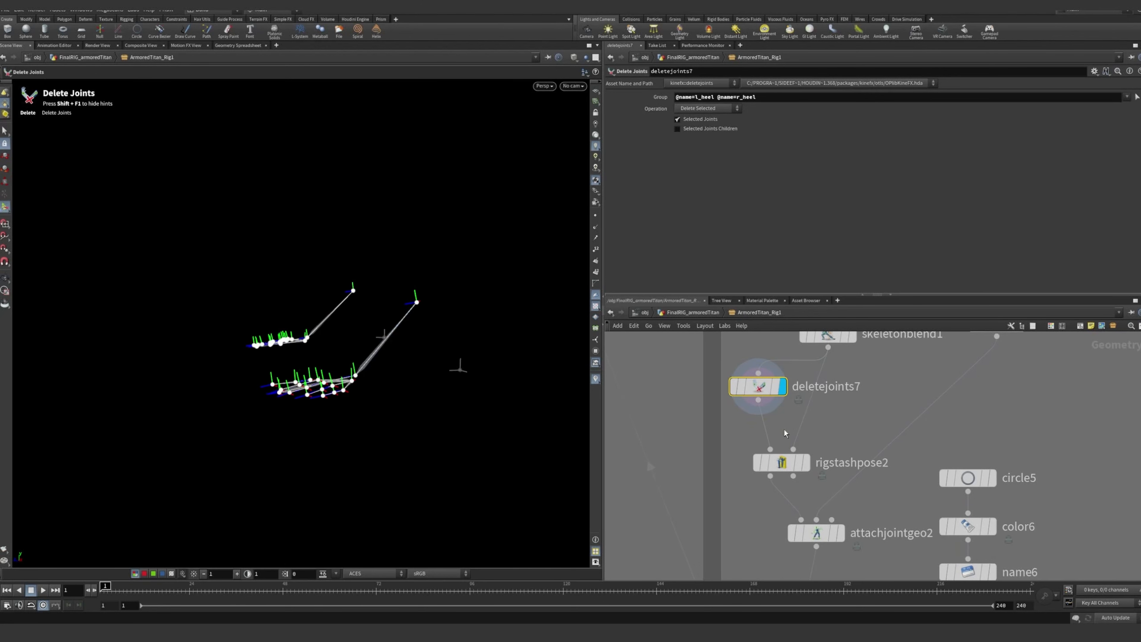
Display rigstashpose2 and examine its stashed rest pose attribute settings
{"action": "left_click", "coordinate": [806, 464]}
{"action": "left_click", "coordinate": [788, 466]}
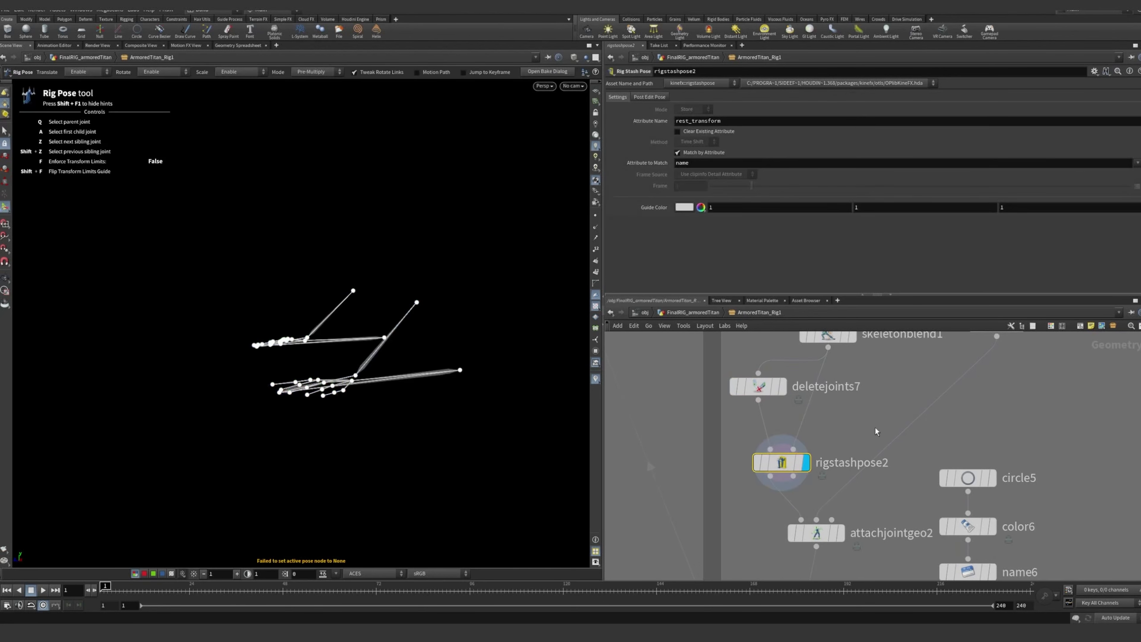
{"action": "middle_click_drag", "start_coordinate": [876, 427], "coordinate": [852, 394]}
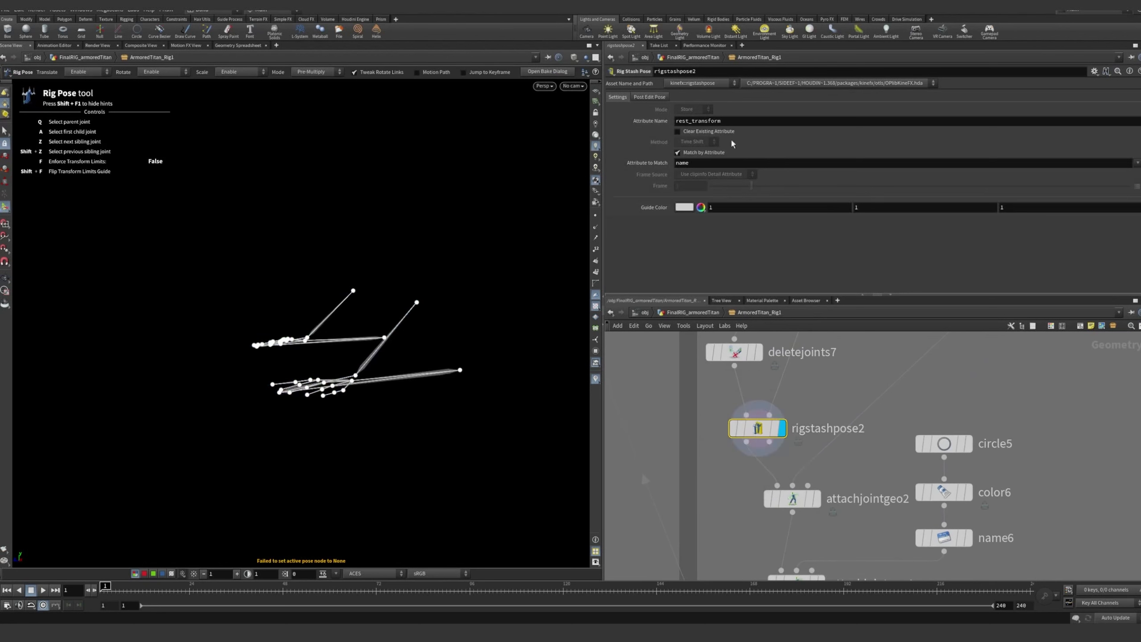
Display attachjointgeo2 and examine the control shapes attached to the foot end and ball joints
{"action": "middle_click_drag", "start_coordinate": [801, 503], "coordinate": [795, 480]}
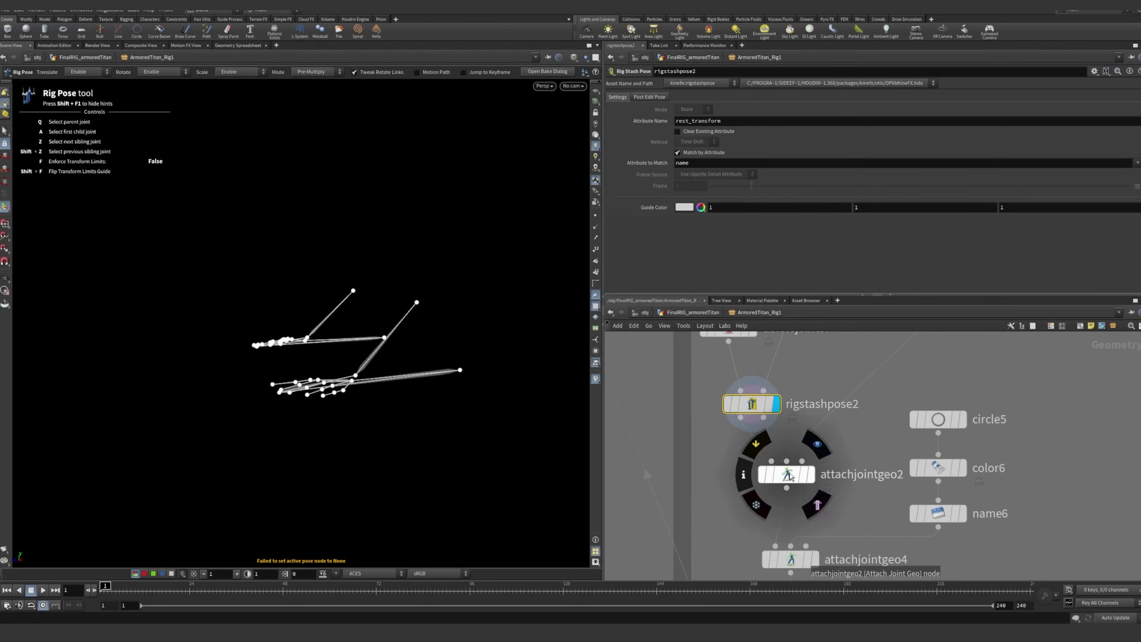
{"action": "left_click", "coordinate": [795, 480]}
{"action": "left_click", "coordinate": [812, 474]}
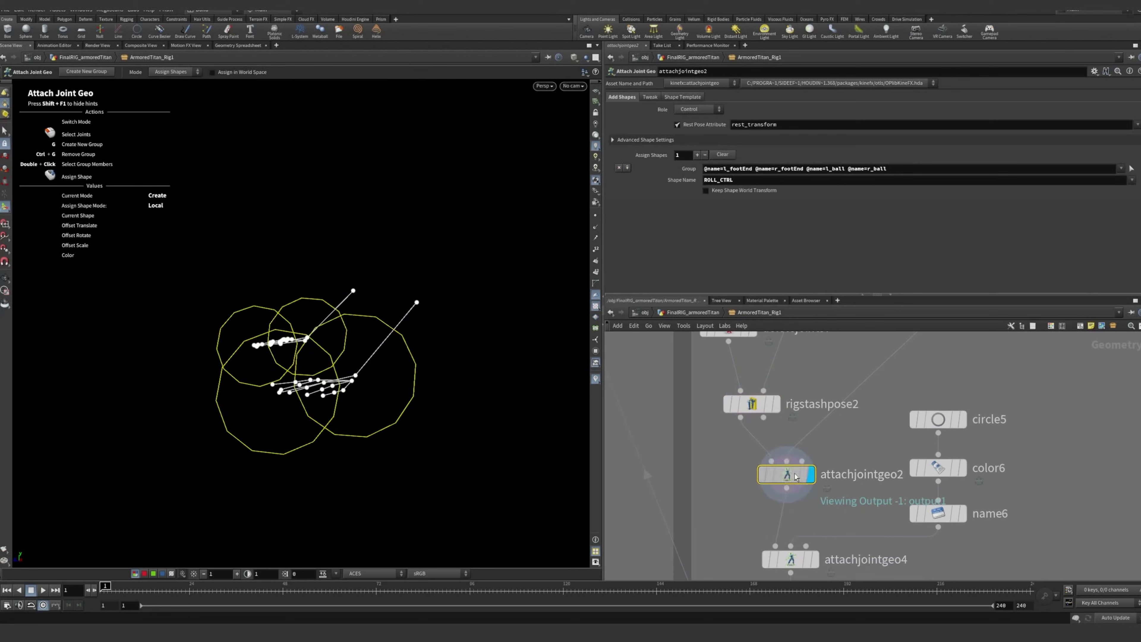
{"action": "middle_click_drag", "start_coordinate": [941, 396], "coordinate": [951, 439]}
{"action": "left_click_drag", "start_coordinate": [362, 355], "coordinate": [404, 324], "text": "alt"}
{"action": "scroll", "coordinate": [902, 407], "scroll_direction": "down", "scroll_amount": 4}
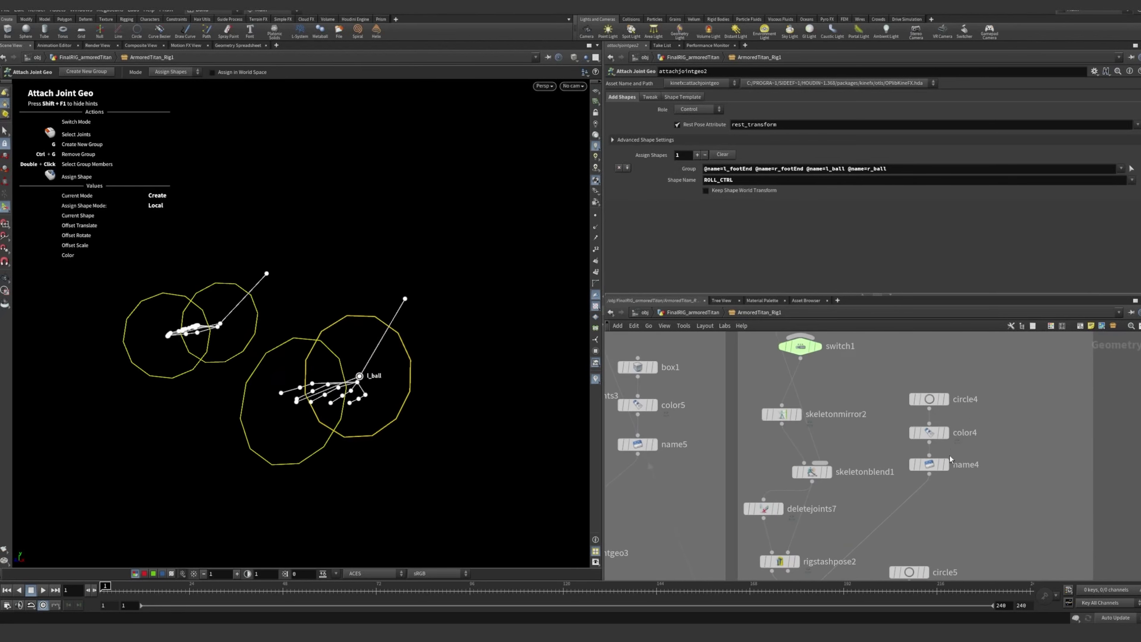
Check the shape name set in name4 against the joint group and shape name in attachjointgeo2
{"action": "left_click", "coordinate": [930, 465]}
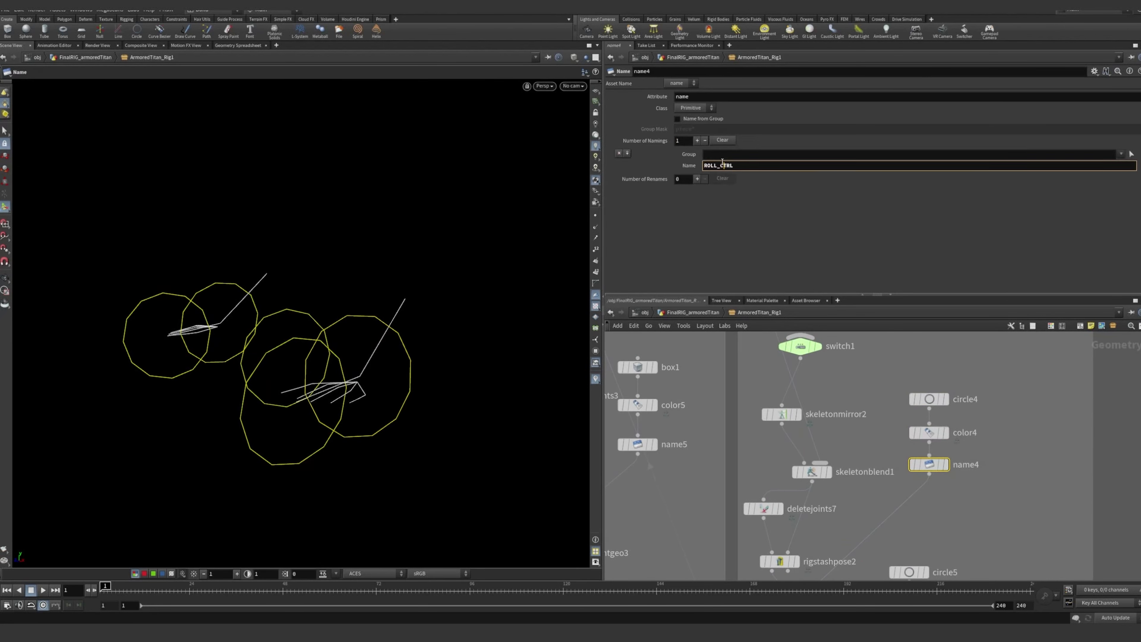
{"action": "middle_click_drag", "start_coordinate": [845, 557], "coordinate": [873, 415]}
{"action": "left_click", "coordinate": [832, 468]}
{"action": "scroll", "coordinate": [882, 445], "scroll_direction": "up", "scroll_amount": 3}
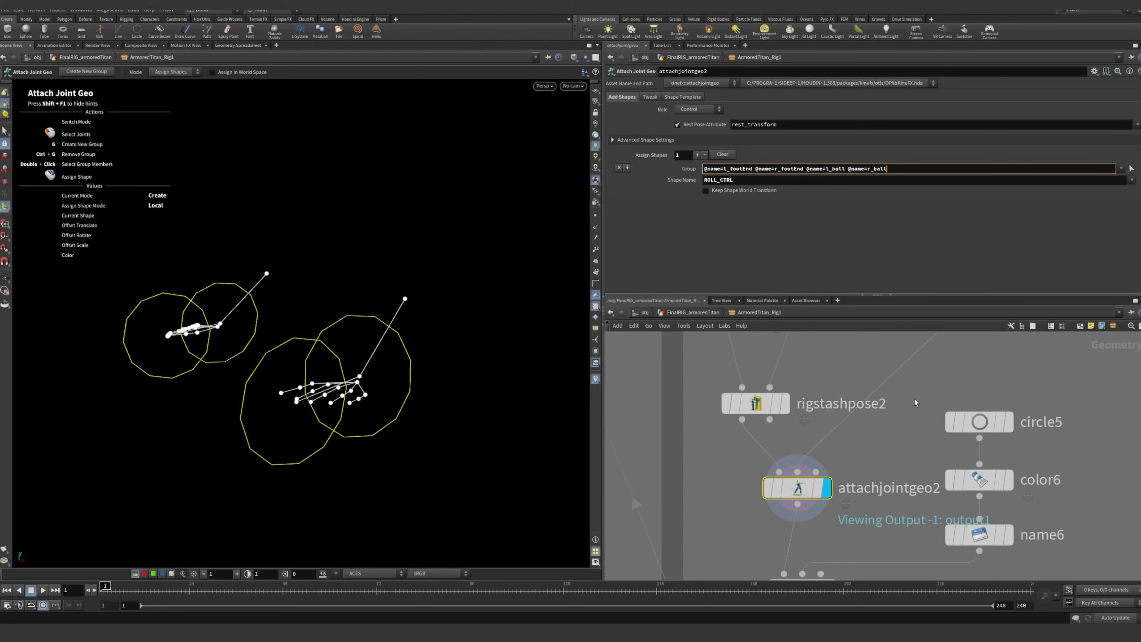
{"action": "left_click", "coordinate": [904, 411]}
Select circle5, color6 and name6 and examine how the toe control shape is named
{"action": "scroll", "coordinate": [915, 469], "scroll_direction": "down", "scroll_amount": 1}
{"action": "middle_click_drag", "start_coordinate": [887, 578], "coordinate": [925, 525]}
{"action": "scroll", "coordinate": [881, 499], "scroll_direction": "down", "scroll_amount": 1}
{"action": "left_click_drag", "start_coordinate": [1004, 365], "coordinate": [881, 480]}
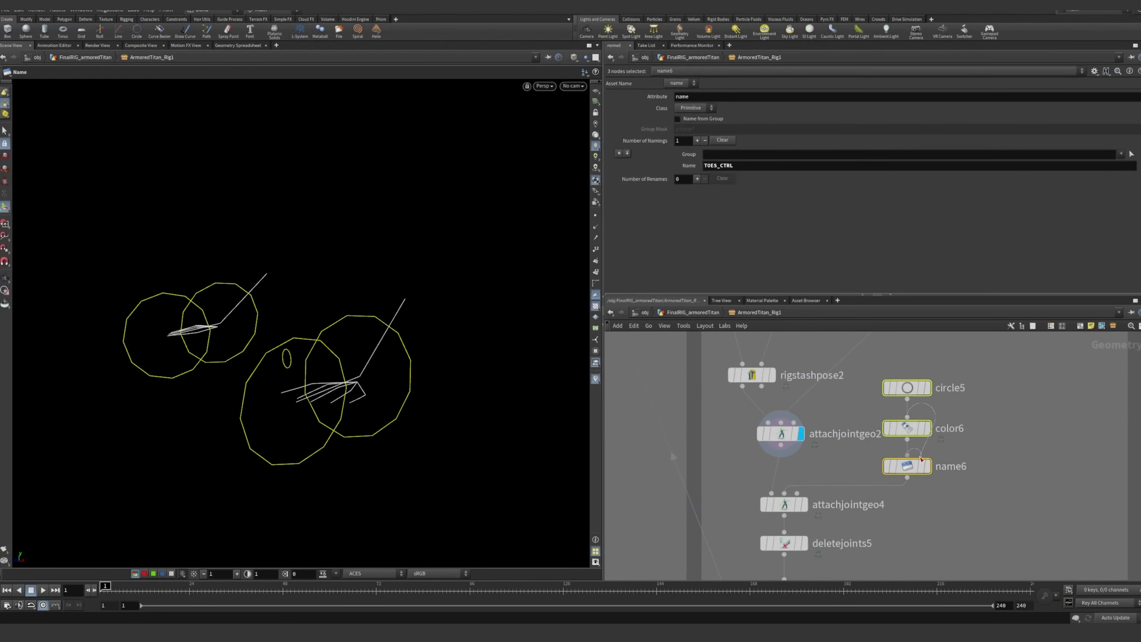
{"action": "left_click", "coordinate": [912, 466]}
{"action": "scroll", "coordinate": [817, 470], "scroll_direction": "up", "scroll_amount": 3}
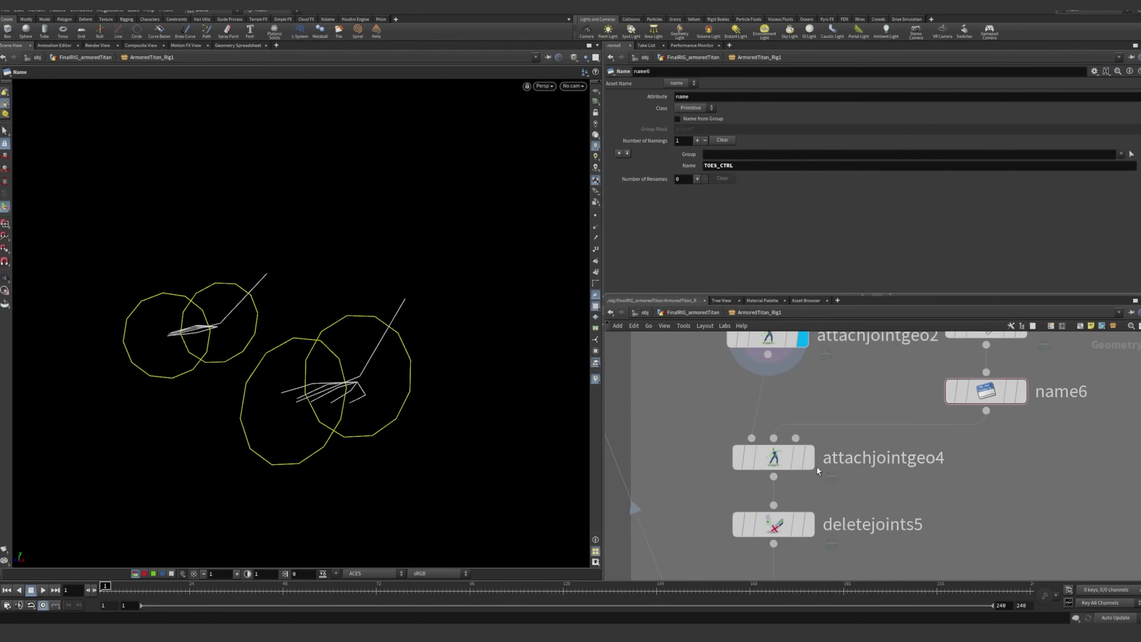
Display attachjointgeo4 and examine the toe control shapes on both feet from several angles
{"action": "left_click", "coordinate": [812, 465]}
{"action": "left_click", "coordinate": [777, 463]}
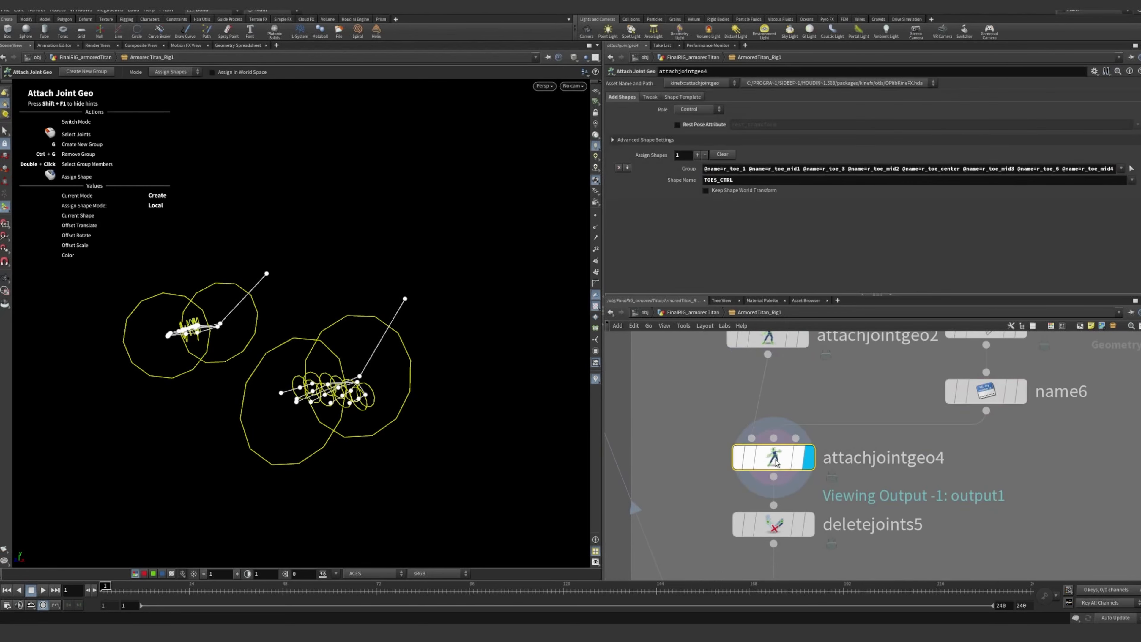
{"action": "left_click", "coordinate": [1030, 441]}
{"action": "scroll", "coordinate": [973, 443], "scroll_direction": "down", "scroll_amount": 2}
{"action": "left_click_drag", "start_coordinate": [334, 387], "coordinate": [424, 362], "text": "alt"}
{"action": "right_click_drag", "start_coordinate": [425, 362], "coordinate": [474, 369], "text": "alt"}
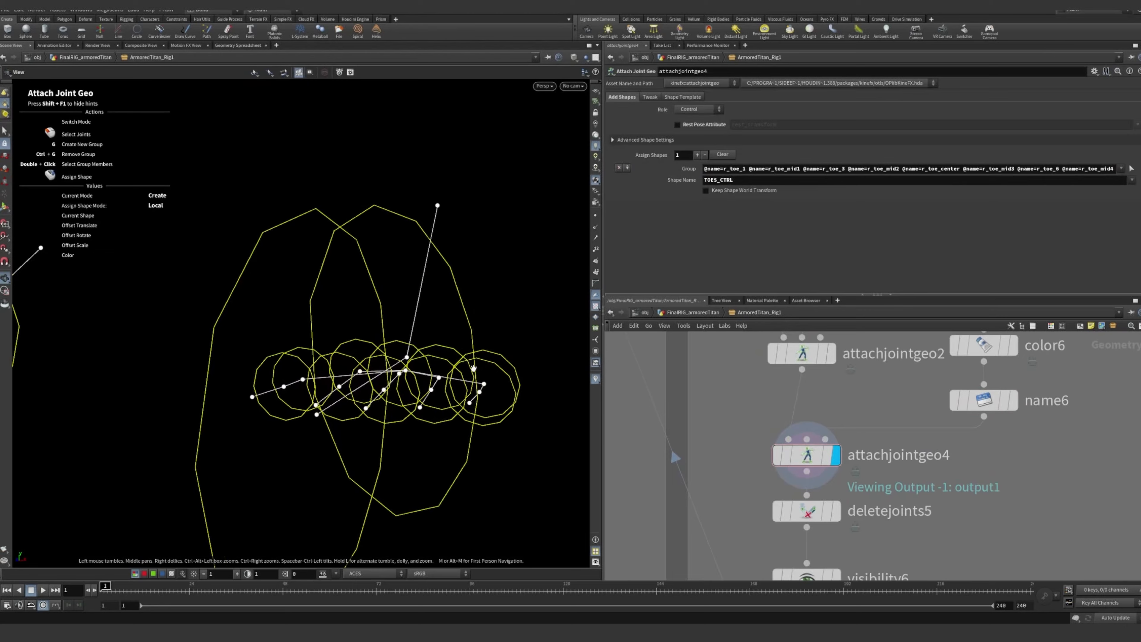
{"action": "left_click_drag", "start_coordinate": [474, 369], "coordinate": [180, 341], "text": "alt"}
{"action": "right_click_drag", "start_coordinate": [180, 341], "coordinate": [250, 338], "text": "alt"}
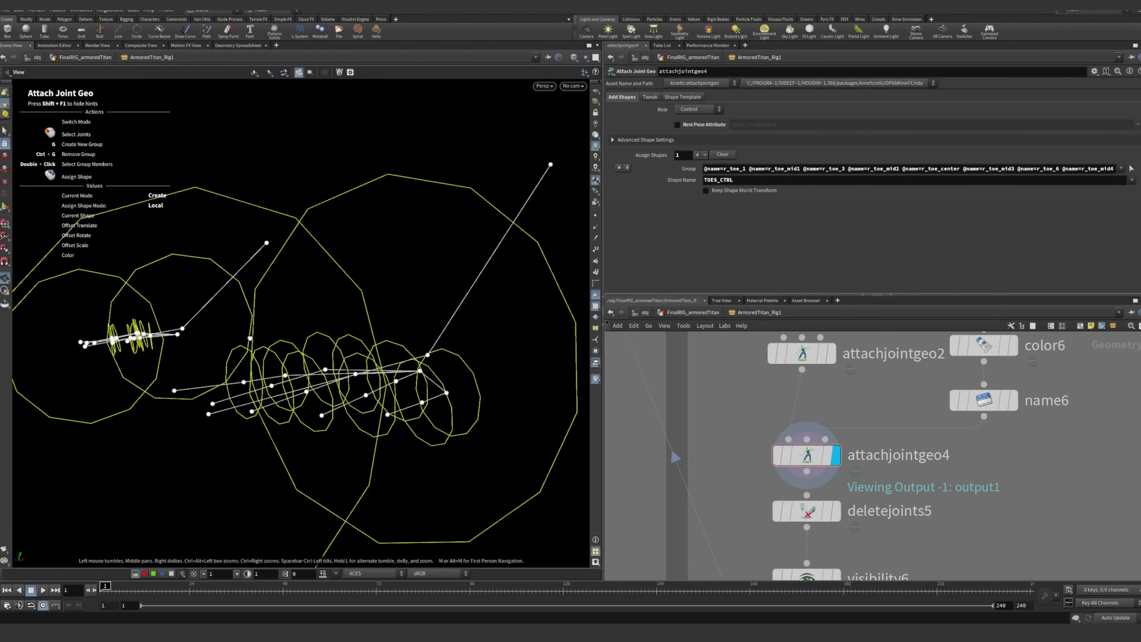
{"action": "left_click_drag", "start_coordinate": [250, 337], "coordinate": [193, 340], "text": "alt"}
{"action": "right_click_drag", "start_coordinate": [193, 339], "coordinate": [166, 339], "text": "alt"}
{"action": "left_click_drag", "start_coordinate": [166, 339], "coordinate": [204, 339], "text": "alt"}
{"action": "right_click_drag", "start_coordinate": [408, 356], "coordinate": [377, 348], "text": "alt"}
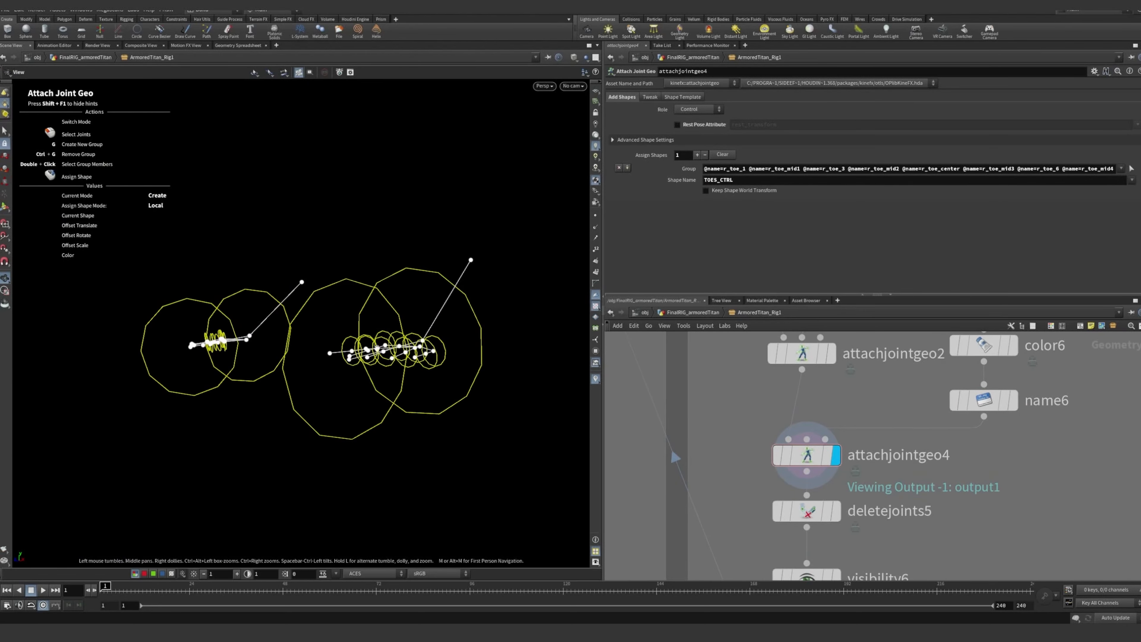
{"action": "left_click_drag", "start_coordinate": [377, 347], "coordinate": [330, 358], "text": "alt"}
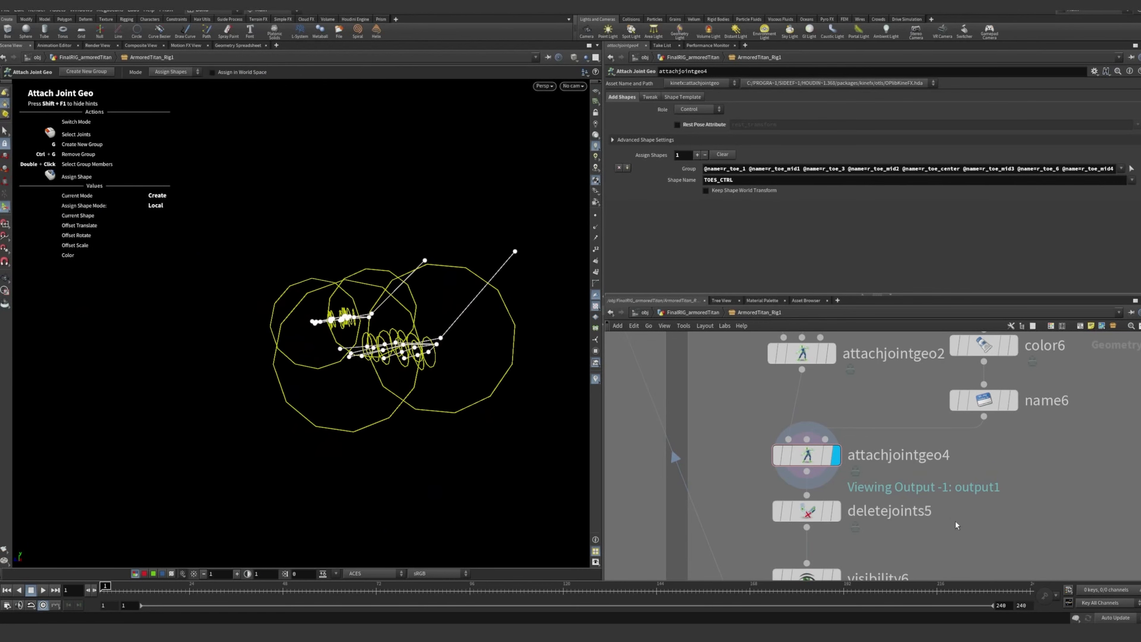
Display the deletejoints5 node below attachjointgeo4 and examine the joints it removes from the controls
{"action": "middle_click_drag", "start_coordinate": [957, 525], "coordinate": [935, 443]}
{"action": "left_click", "coordinate": [815, 430]}
{"action": "left_click", "coordinate": [786, 429]}
{"action": "mouse_move", "coordinate": [465, 367]}
{"action": "left_mouse_down", "text": "alt"}
{"action": "mouse_move", "coordinate": [431, 362]}
{"action": "mouse_move", "coordinate": [459, 362]}
{"action": "left_mouse_up", "text": "alt"}
{"action": "scroll", "coordinate": [894, 469], "scroll_direction": "down", "scroll_amount": 1}
Open rigpose_foot below visibility6 to examine its transform entries for the toe joints
{"action": "middle_click_drag", "start_coordinate": [895, 469], "coordinate": [889, 423]}
{"action": "scroll", "coordinate": [888, 467], "scroll_direction": "down", "scroll_amount": 1}
{"action": "scroll", "coordinate": [887, 495], "scroll_direction": "up", "scroll_amount": 1}
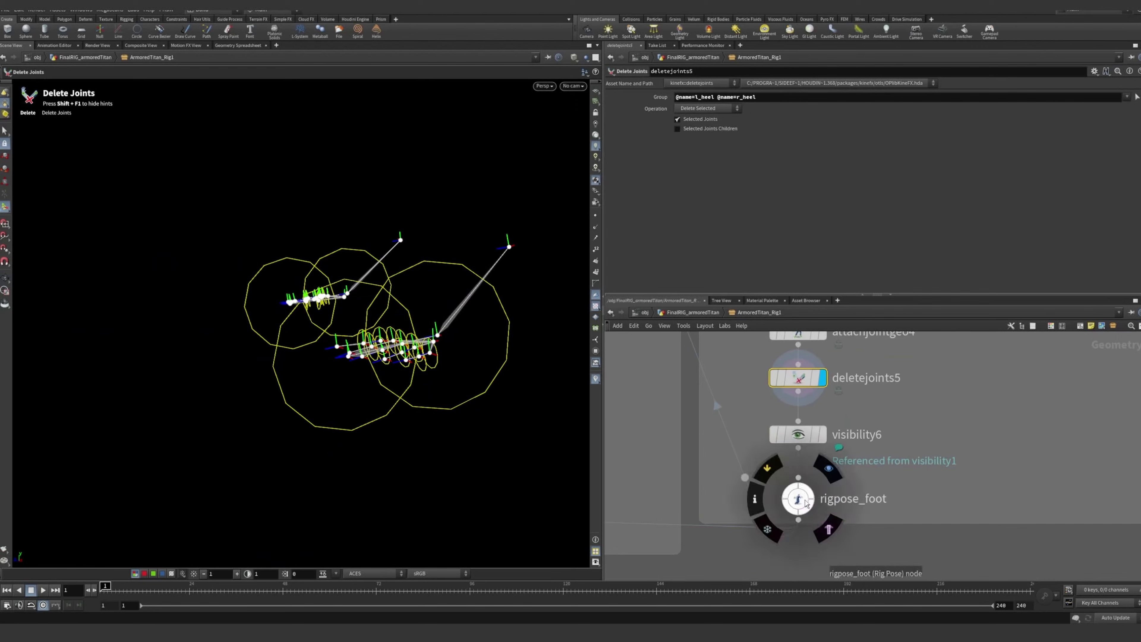
{"action": "left_click", "coordinate": [804, 502]}
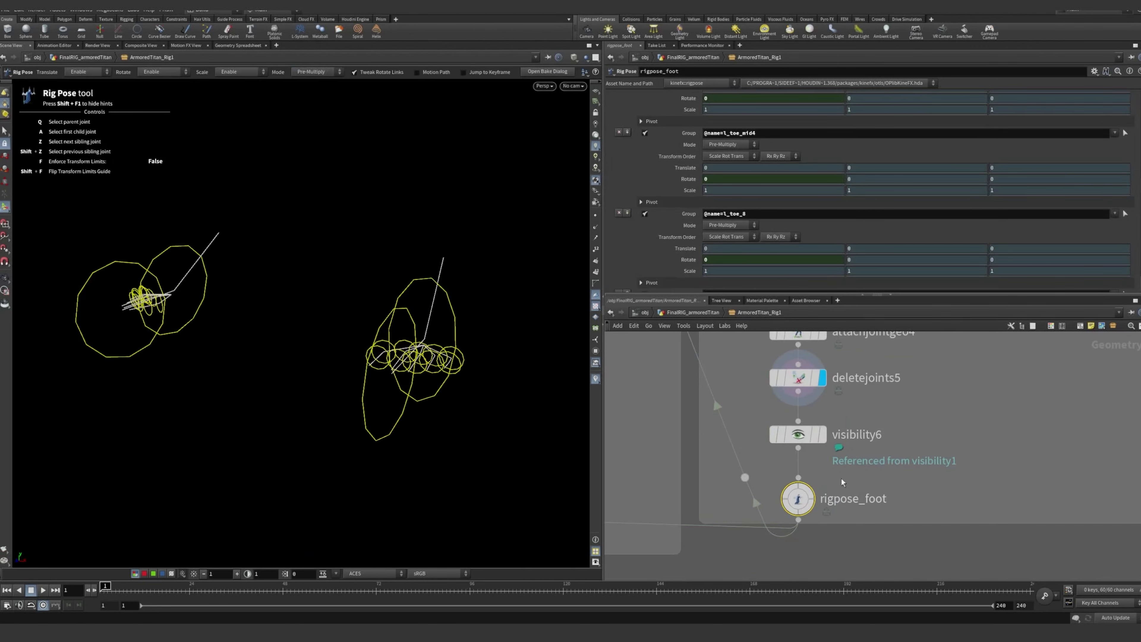
Select skeletonblend_reverseFoot in the IK Knees network and examine its blend settings and skeleton
{"action": "scroll", "coordinate": [799, 492], "scroll_direction": "down", "scroll_amount": 3}
{"action": "left_click_drag", "start_coordinate": [443, 346], "coordinate": [396, 342], "text": "alt"}
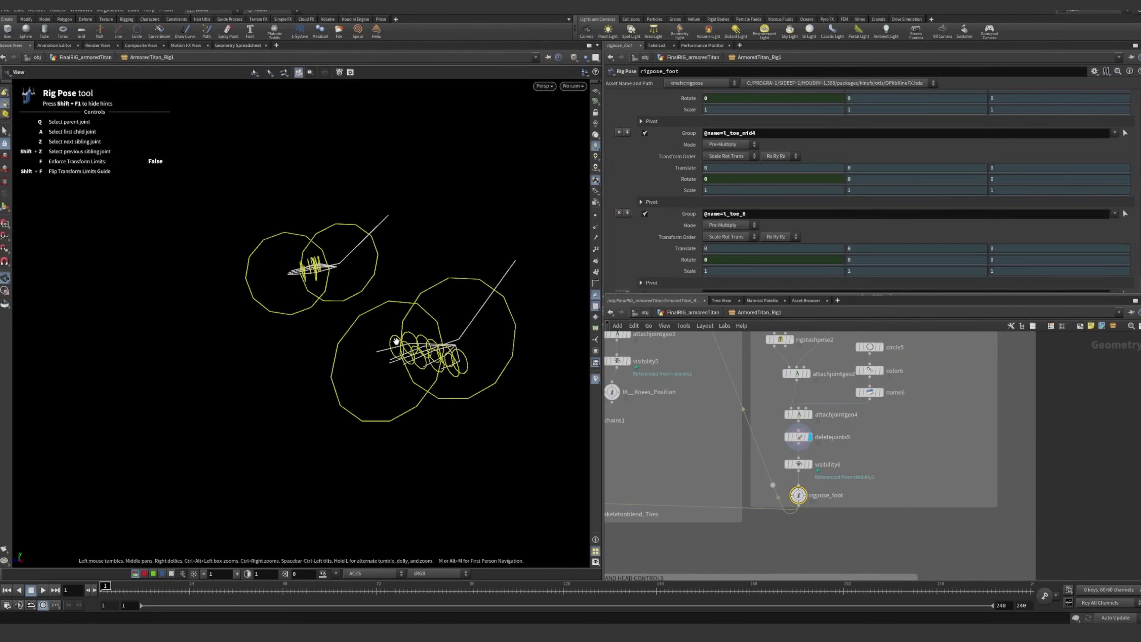
{"action": "middle_click_drag", "start_coordinate": [772, 486], "coordinate": [934, 609]}
{"action": "middle_click_drag", "start_coordinate": [831, 439], "coordinate": [789, 541]}
{"action": "scroll", "coordinate": [737, 380], "scroll_direction": "up", "scroll_amount": 3}
{"action": "middle_click_drag", "start_coordinate": [736, 379], "coordinate": [733, 426]}
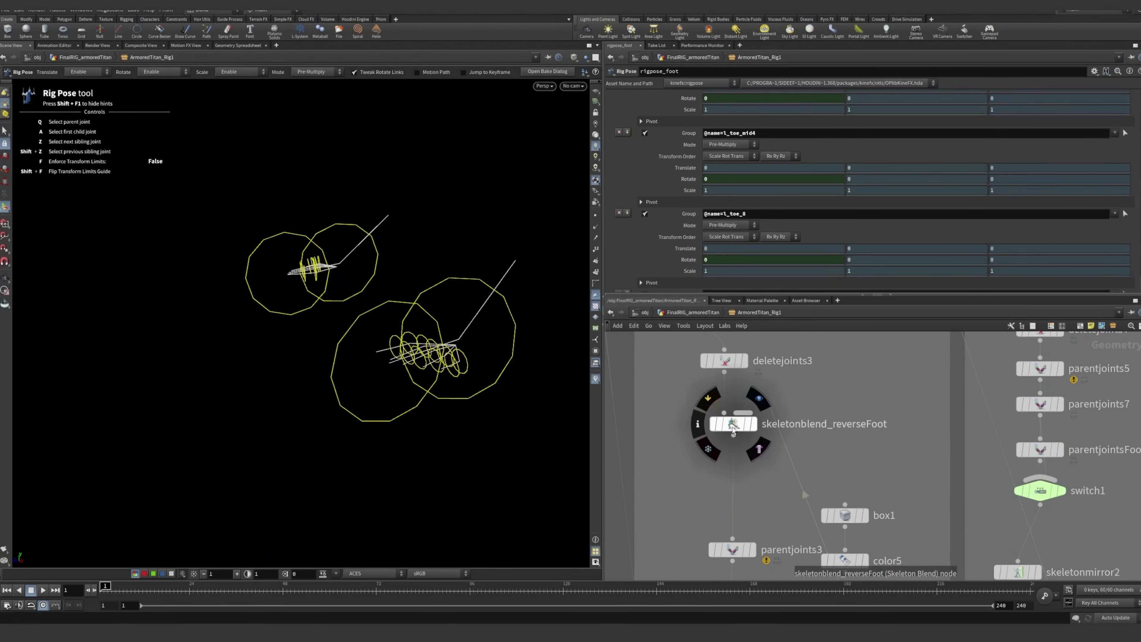
{"action": "left_click", "coordinate": [733, 426]}
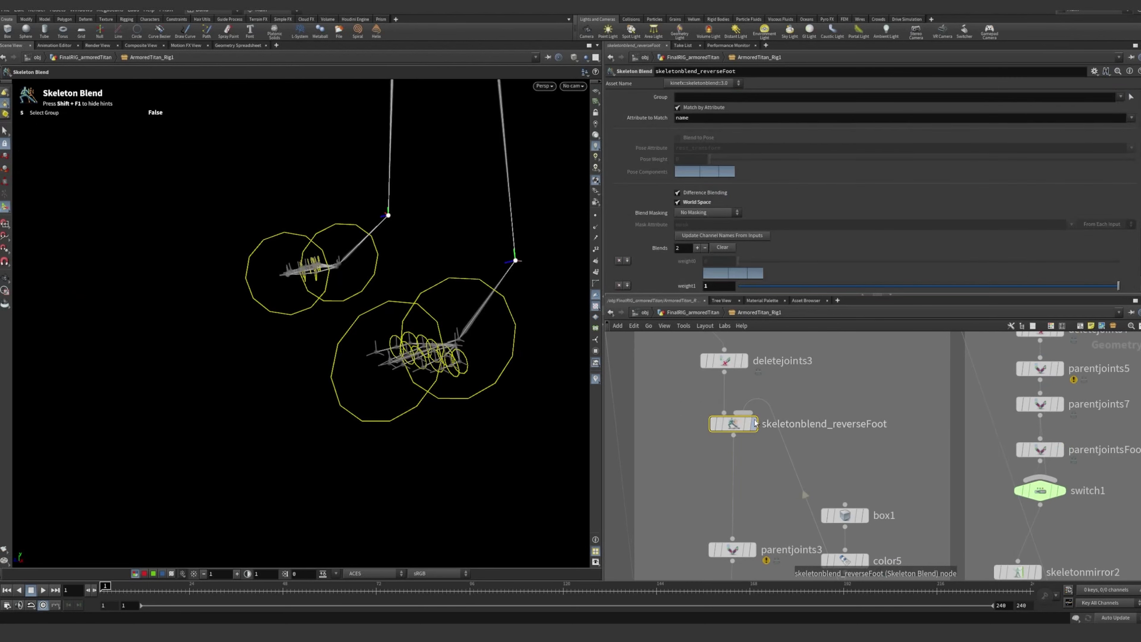
{"action": "scroll", "coordinate": [807, 428], "scroll_direction": "down", "scroll_amount": 3}
{"action": "middle_click_drag", "start_coordinate": [899, 397], "coordinate": [873, 489]}
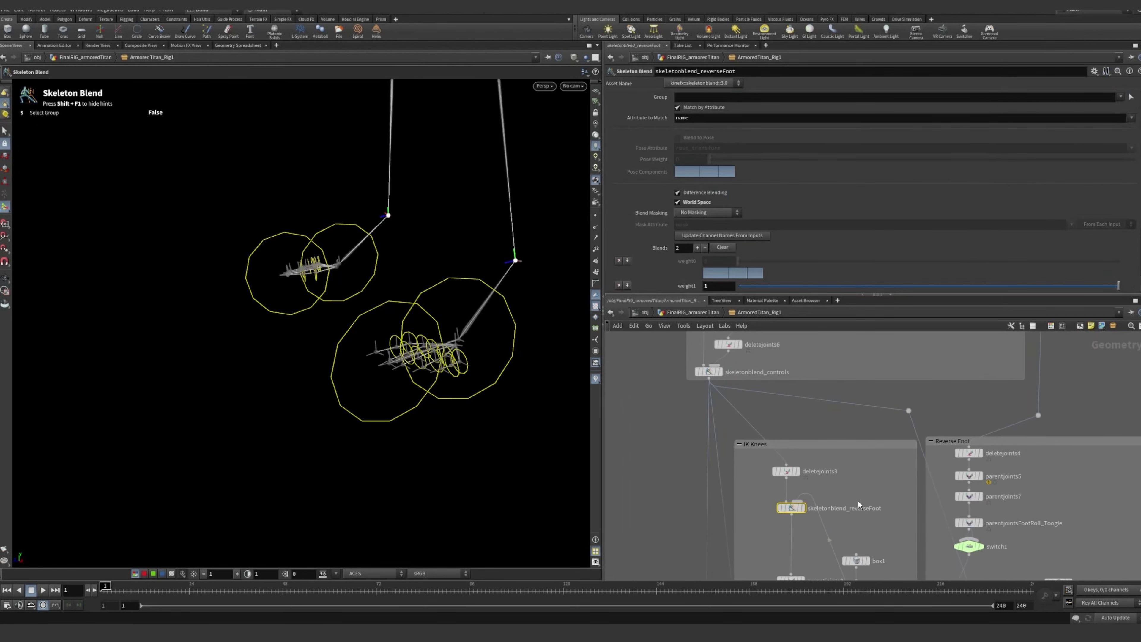
{"action": "scroll", "coordinate": [829, 528], "scroll_direction": "up", "scroll_amount": 2}
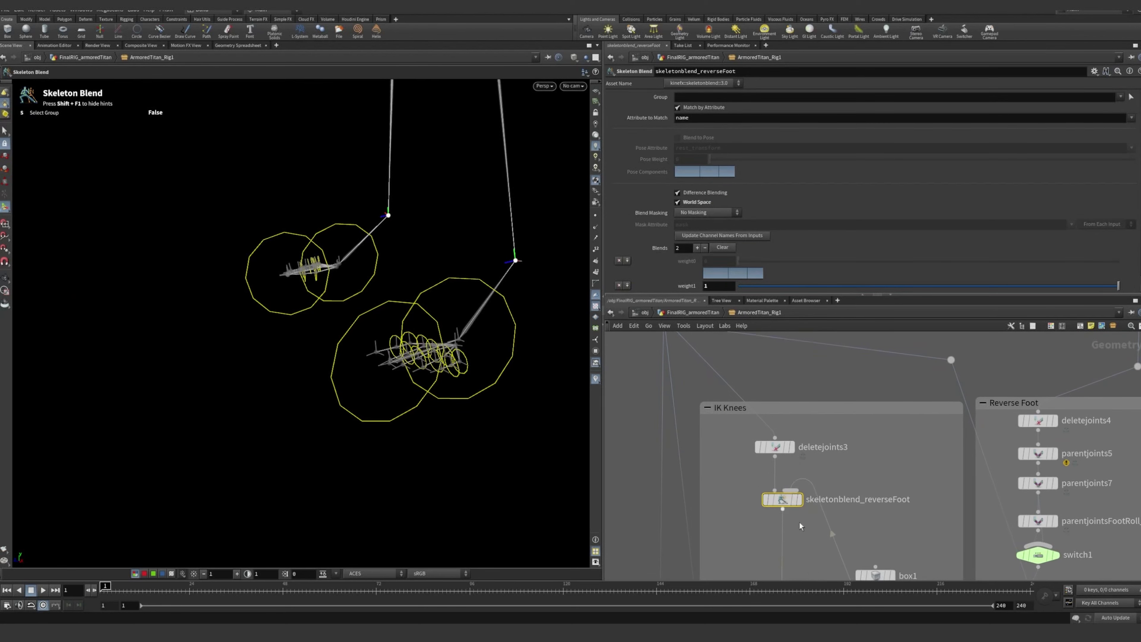
Display parentjoints3 and examine the separated leg, knee and ankle joints from another angle
{"action": "middle_click_drag", "start_coordinate": [799, 523], "coordinate": [783, 424]}
{"action": "scroll", "coordinate": [783, 400], "scroll_direction": "up", "scroll_amount": 4}
{"action": "scroll", "coordinate": [802, 477], "scroll_direction": "down", "scroll_amount": 2}
{"action": "mouse_move", "coordinate": [802, 484]}
{"action": "middle_mouse_down"}
{"action": "mouse_move", "coordinate": [779, 434]}
{"action": "mouse_move", "coordinate": [800, 480]}
{"action": "middle_mouse_up"}
{"action": "scroll", "coordinate": [779, 435], "scroll_direction": "down", "scroll_amount": 1}
{"action": "right_click_drag", "start_coordinate": [482, 339], "coordinate": [367, 275], "text": "alt"}
{"action": "left_click_drag", "start_coordinate": [366, 276], "coordinate": [347, 339], "text": "alt"}
{"action": "middle_click_drag", "start_coordinate": [755, 485], "coordinate": [728, 400]}
{"action": "left_click", "coordinate": [742, 463]}
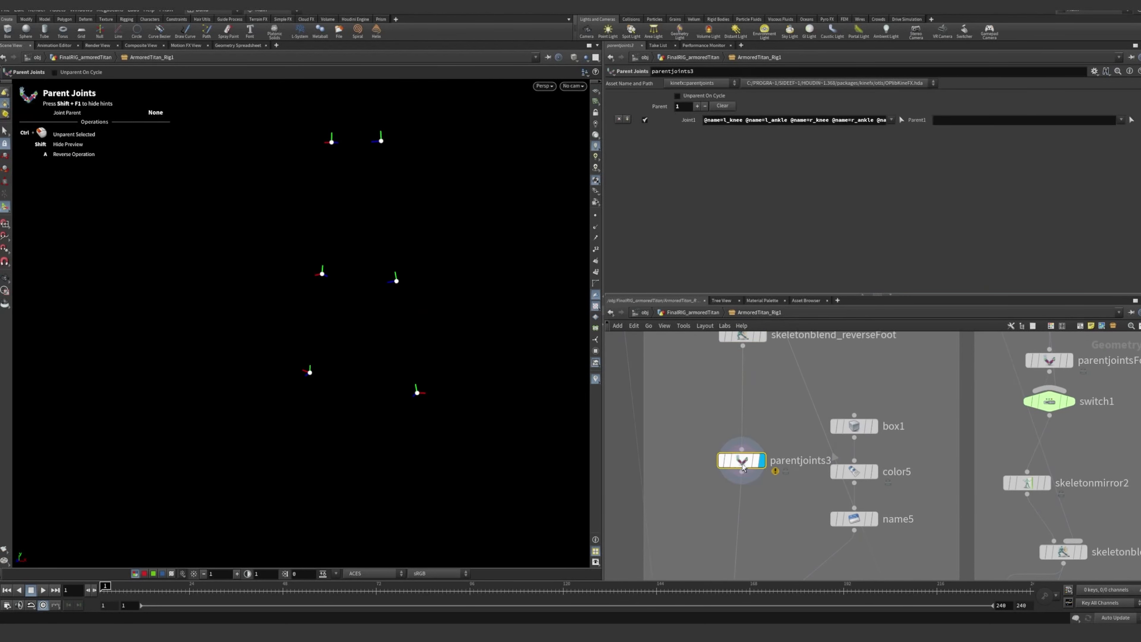
{"action": "left_click_drag", "start_coordinate": [400, 344], "coordinate": [350, 343], "text": "alt"}
{"action": "left_click_drag", "start_coordinate": [335, 286], "coordinate": [443, 152], "text": "alt"}
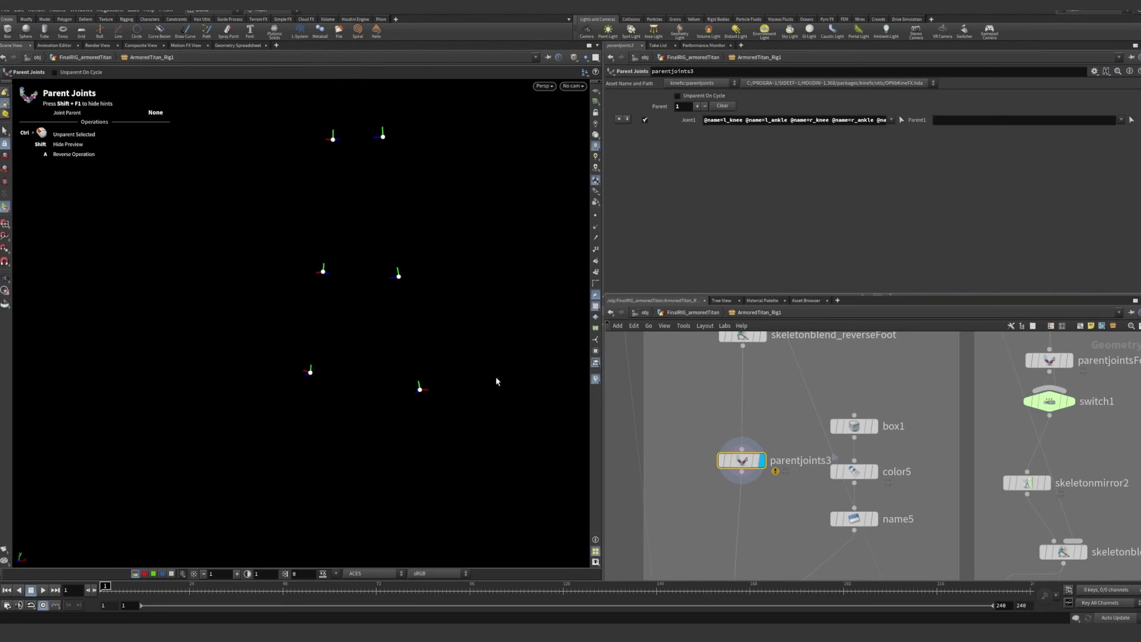
Review which joints the parentjoints3 node unparents, including l_knee, l_ankle, r_knee and r_ankle
{"action": "scroll", "coordinate": [792, 400], "scroll_direction": "down", "scroll_amount": 2}
{"action": "mouse_move", "coordinate": [796, 433]}
{"action": "middle_mouse_down"}
{"action": "mouse_move", "coordinate": [793, 400]}
{"action": "mouse_move", "coordinate": [792, 448]}
{"action": "middle_mouse_up"}
{"action": "scroll", "coordinate": [792, 447], "scroll_direction": "up", "scroll_amount": 1}
{"action": "left_click", "coordinate": [750, 430]}
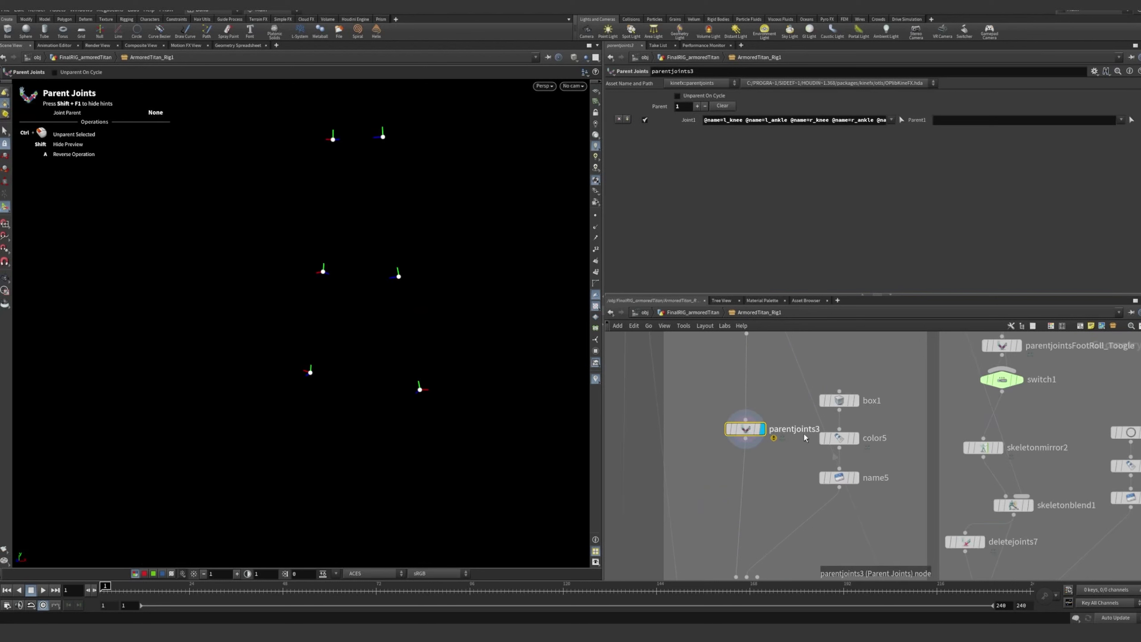
{"action": "mouse_move", "coordinate": [742, 431]}
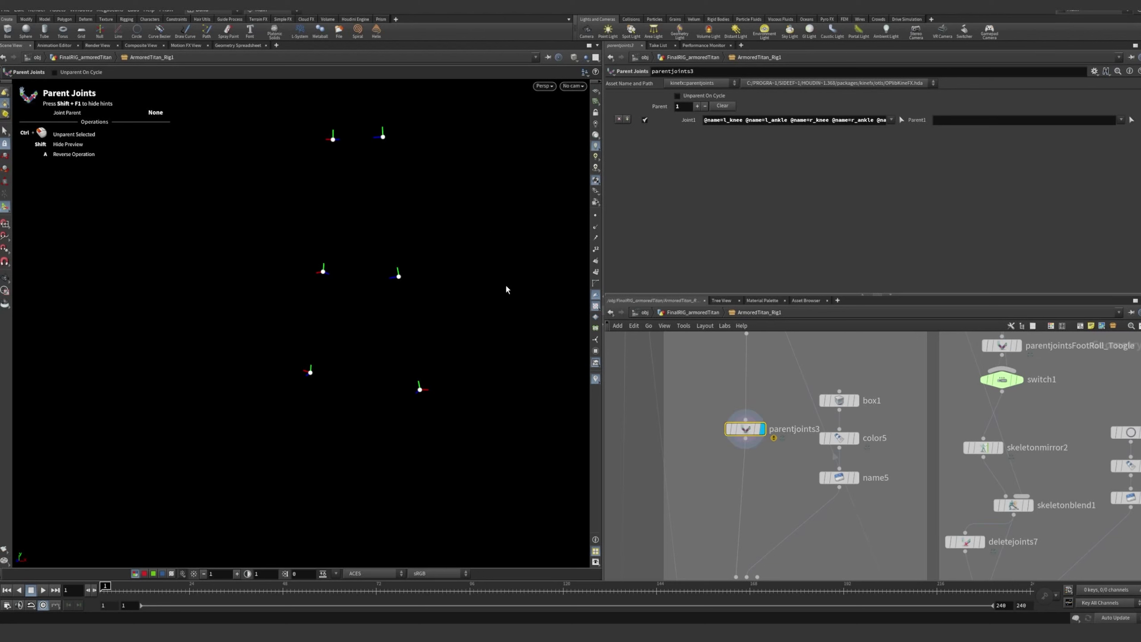
Select and display attachjointgeo3 to examine how the KEENE_CTRL shape is assigned to both knee joints
{"action": "middle_click_drag", "start_coordinate": [776, 568], "coordinate": [798, 481]}
{"action": "scroll", "coordinate": [759, 485], "scroll_direction": "up", "scroll_amount": 1}
{"action": "mouse_move", "coordinate": [743, 504]}
{"action": "left_click", "coordinate": [750, 482]}
{"action": "left_click", "coordinate": [735, 512]}
{"action": "scroll", "coordinate": [800, 482], "scroll_direction": "down", "scroll_amount": 3}
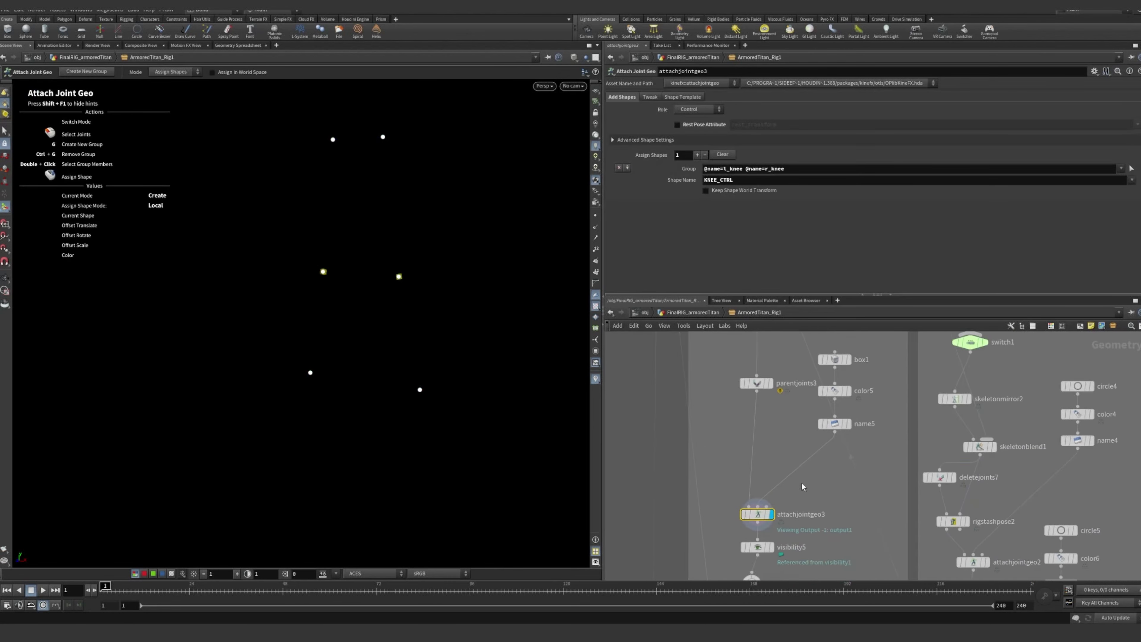
Switch the display back to parentjoints3 to compare the joints before the knee shapes are attached
{"action": "middle_click_drag", "start_coordinate": [819, 431], "coordinate": [801, 486]}
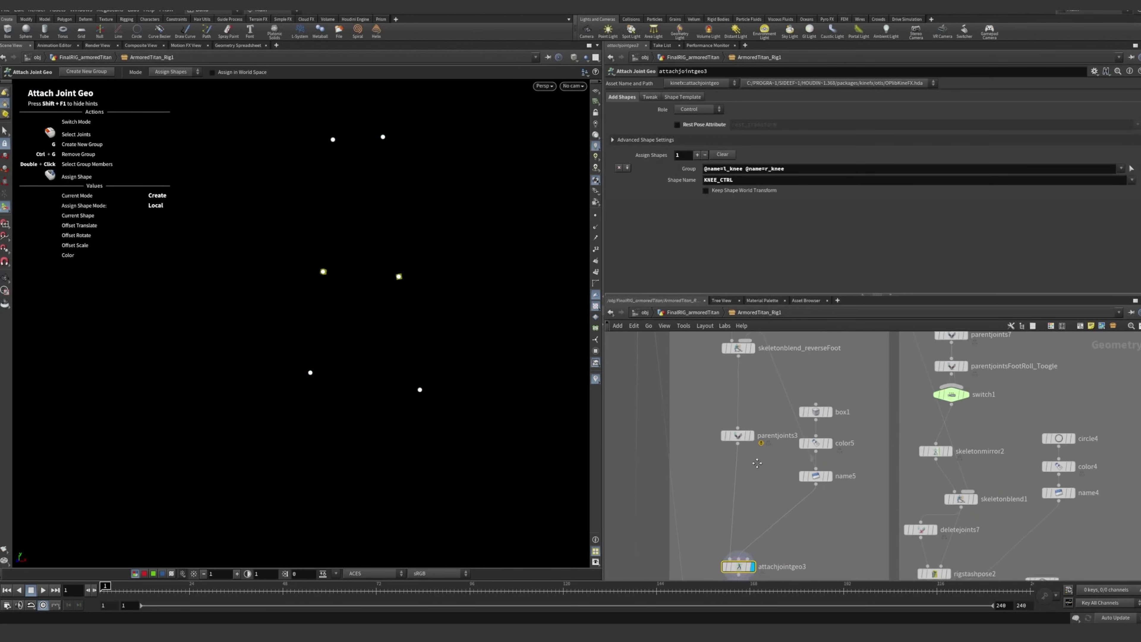
{"action": "middle_click_drag", "start_coordinate": [740, 430], "coordinate": [744, 403]}
{"action": "left_click", "coordinate": [741, 412]}
Select ikchains1 and examine its leg, knee and ankle joint settings
{"action": "middle_click_drag", "start_coordinate": [763, 504], "coordinate": [790, 387]}
{"action": "middle_click_drag", "start_coordinate": [756, 551], "coordinate": [785, 504]}
{"action": "left_click", "coordinate": [757, 488]}
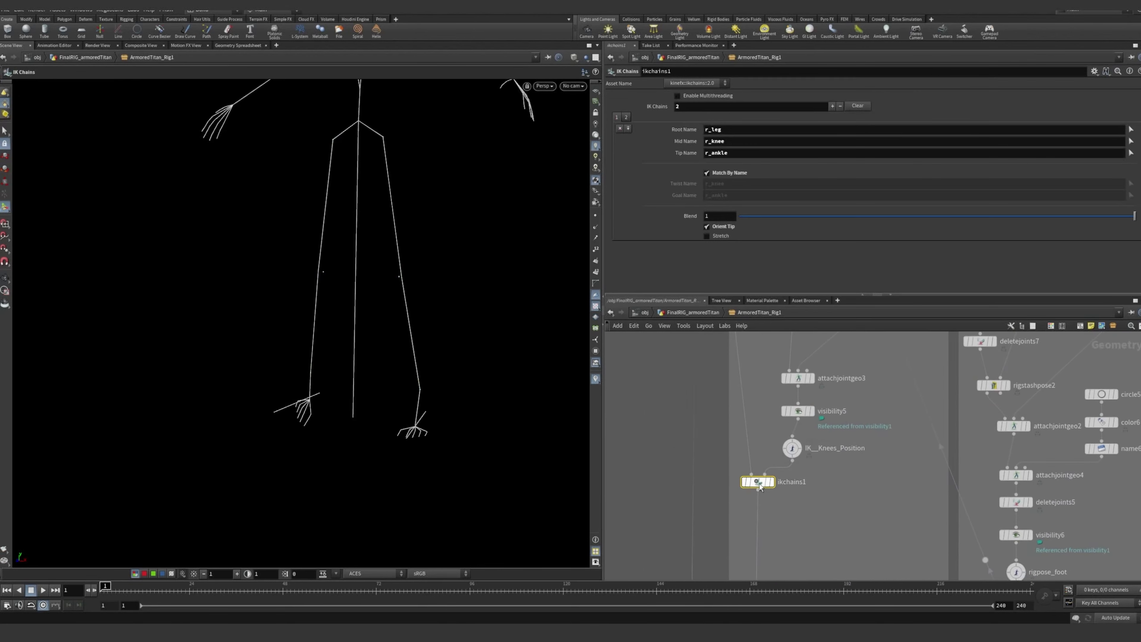
{"action": "scroll", "coordinate": [762, 488], "scroll_direction": "up", "scroll_amount": 4}
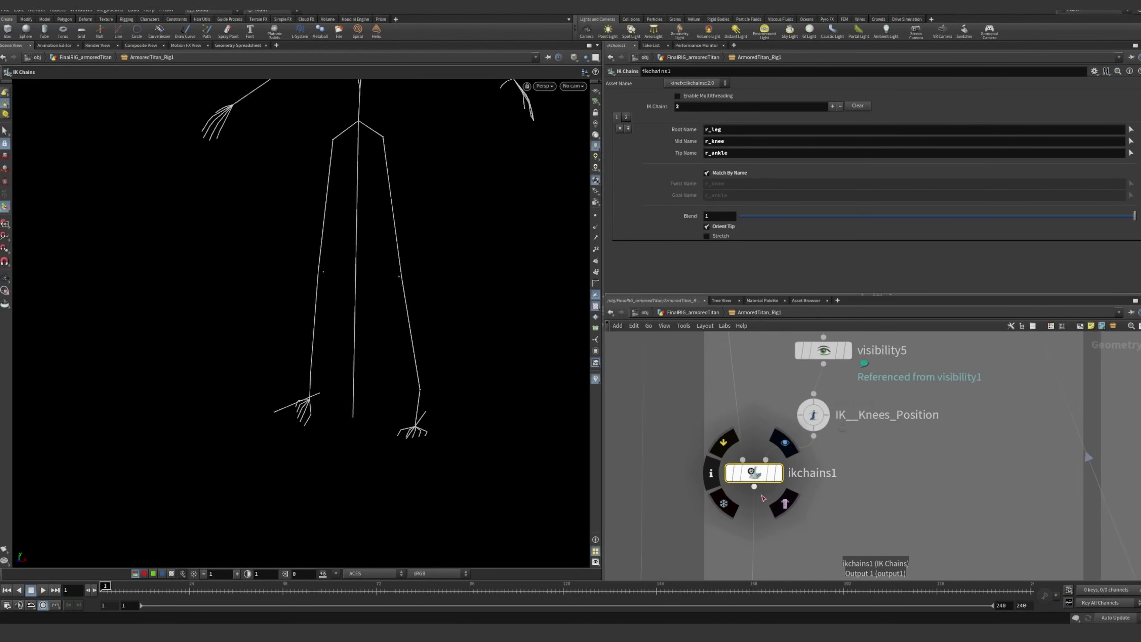
{"action": "scroll", "coordinate": [898, 466], "scroll_direction": "down", "scroll_amount": 5}
Return to attachjointgeo3 and display the knee control shapes on the joints
{"action": "middle_click_drag", "start_coordinate": [941, 410], "coordinate": [867, 545]}
{"action": "scroll", "coordinate": [805, 496], "scroll_direction": "up", "scroll_amount": 2}
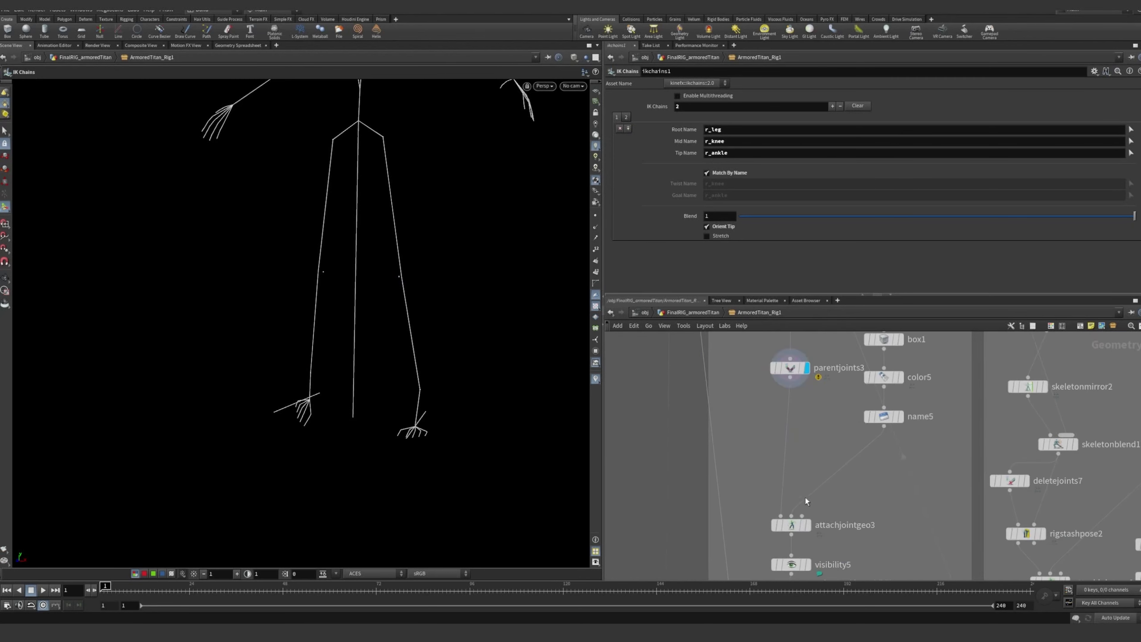
{"action": "left_click", "coordinate": [809, 526]}
{"action": "left_click", "coordinate": [799, 525]}
{"action": "middle_click_drag", "start_coordinate": [799, 526], "coordinate": [751, 515]}
{"action": "middle_click_drag", "start_coordinate": [791, 450], "coordinate": [787, 525]}
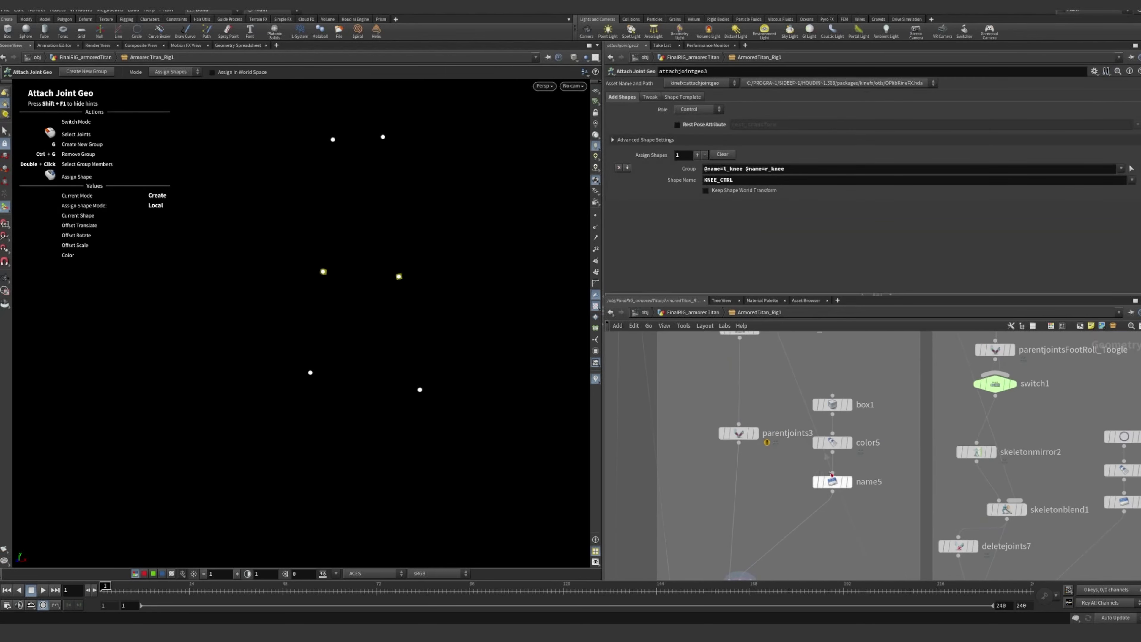
Select box1, compare it with circle4, and examine the box used as the knee control shape from several angles
{"action": "left_click", "coordinate": [832, 404]}
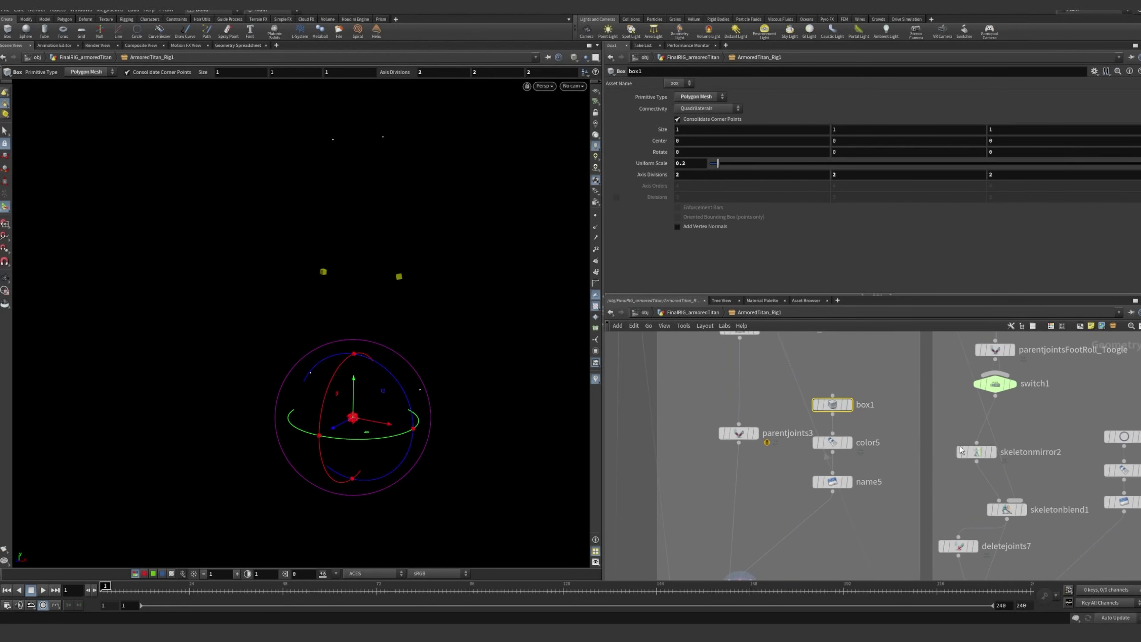
{"action": "scroll", "coordinate": [981, 464], "scroll_direction": "down", "scroll_amount": 5}
{"action": "middle_click_drag", "start_coordinate": [981, 469], "coordinate": [913, 461]}
{"action": "scroll", "coordinate": [954, 450], "scroll_direction": "up", "scroll_amount": 6}
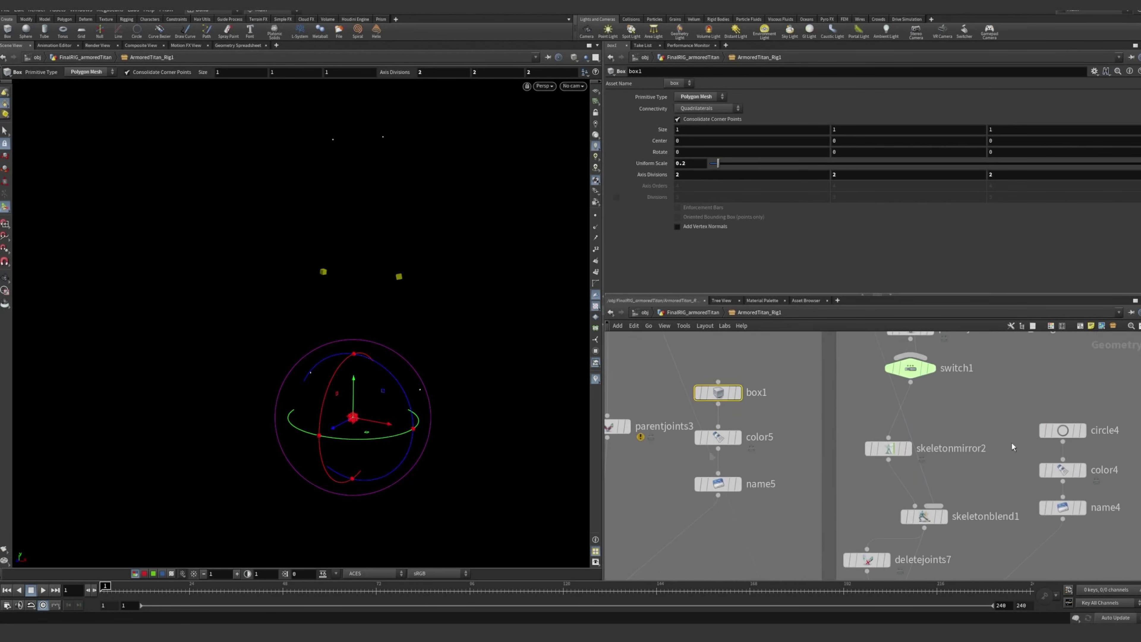
{"action": "left_click", "coordinate": [1064, 434]}
{"action": "left_click", "coordinate": [722, 394]}
{"action": "right_click_drag", "start_coordinate": [423, 303], "coordinate": [343, 288], "text": "alt"}
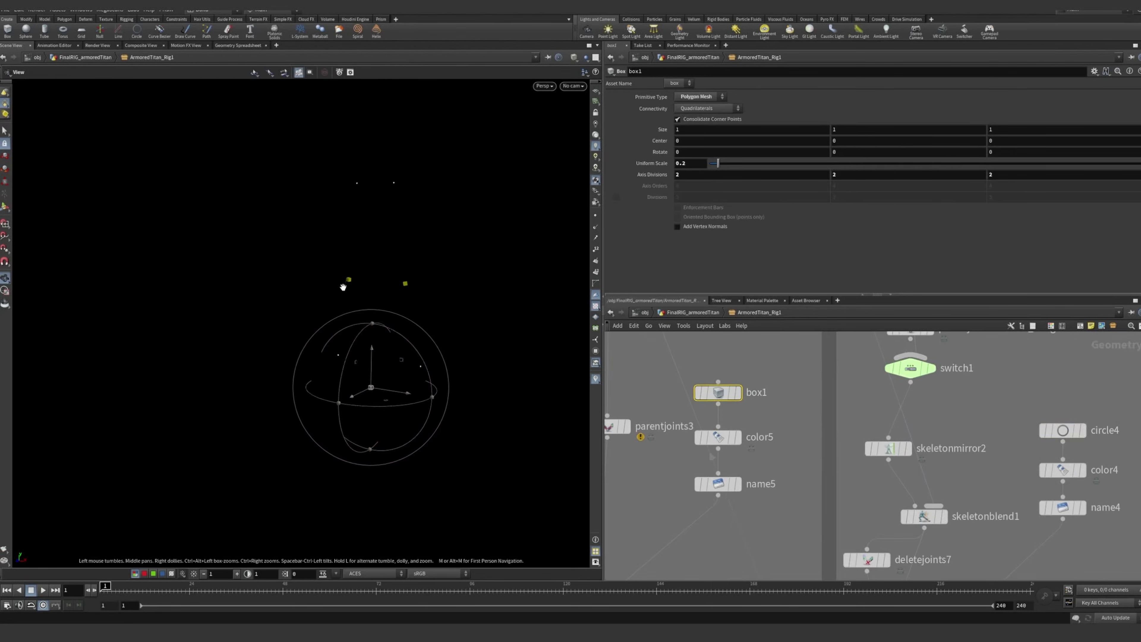
{"action": "left_click_drag", "start_coordinate": [343, 288], "coordinate": [422, 274], "text": "alt"}
{"action": "middle_click_drag", "start_coordinate": [442, 277], "coordinate": [494, 292]}
{"action": "left_click_drag", "start_coordinate": [495, 292], "coordinate": [438, 275], "text": "alt"}
Display the IK__Knees_Position rig pose and examine the offset of the knee controls
{"action": "left_click", "coordinate": [763, 463]}
{"action": "middle_click_drag", "start_coordinate": [763, 463], "coordinate": [868, 399]}
{"action": "scroll", "coordinate": [868, 399], "scroll_direction": "down", "scroll_amount": 1}
{"action": "middle_click_drag", "start_coordinate": [807, 529], "coordinate": [814, 454]}
{"action": "left_click", "coordinate": [742, 539]}
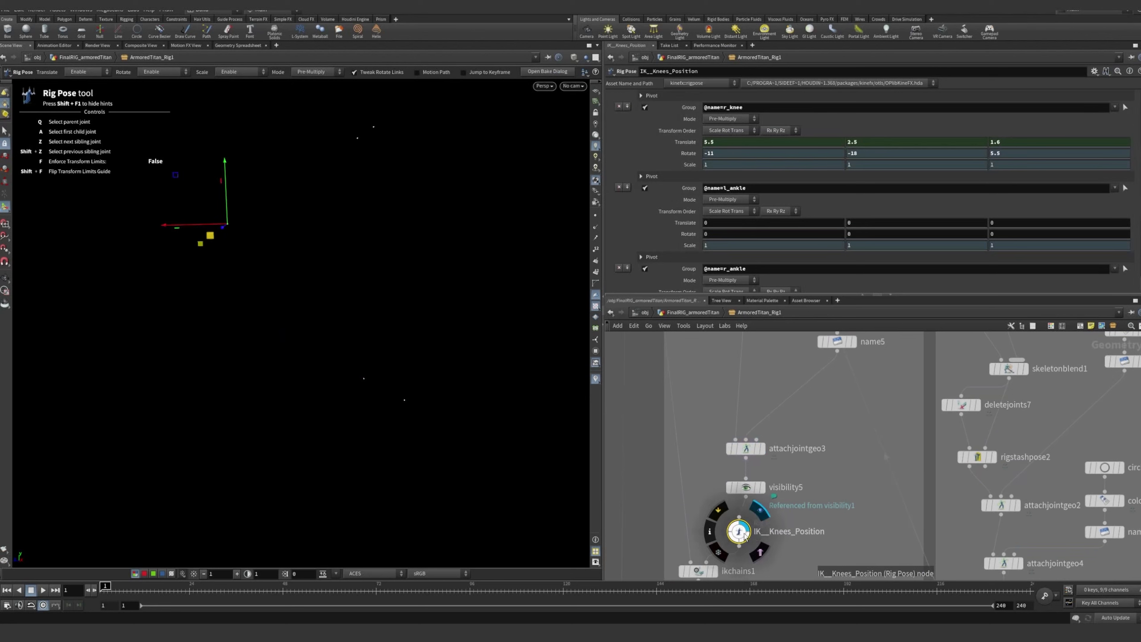
{"action": "left_click_drag", "start_coordinate": [388, 375], "coordinate": [304, 320]}
Display bonedeform1 at the end of the network to show the deformed character mesh
{"action": "scroll", "coordinate": [757, 500], "scroll_direction": "down", "scroll_amount": 4}
{"action": "scroll", "coordinate": [756, 501], "scroll_direction": "down", "scroll_amount": 6}
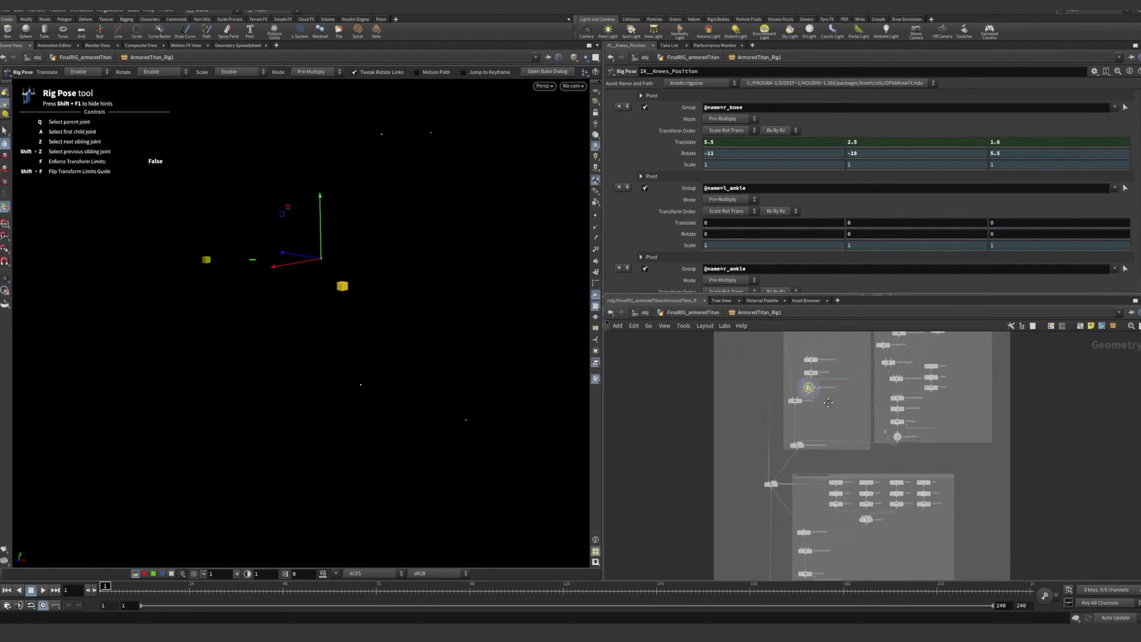
{"action": "scroll", "coordinate": [764, 444], "scroll_direction": "up", "scroll_amount": 10}
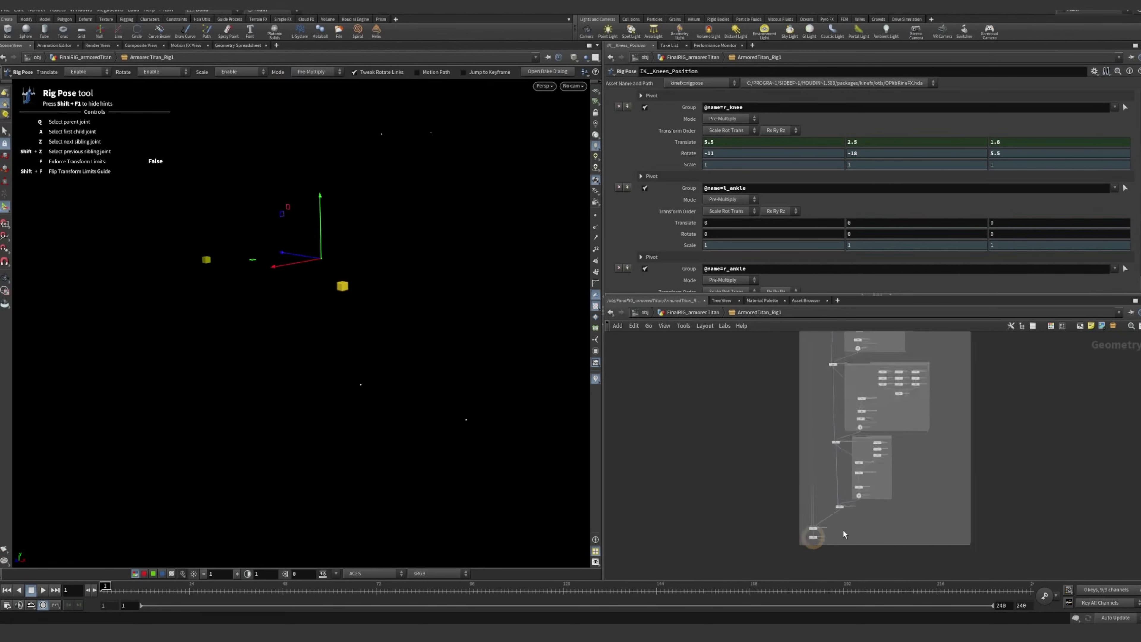
{"action": "left_click", "coordinate": [799, 518]}
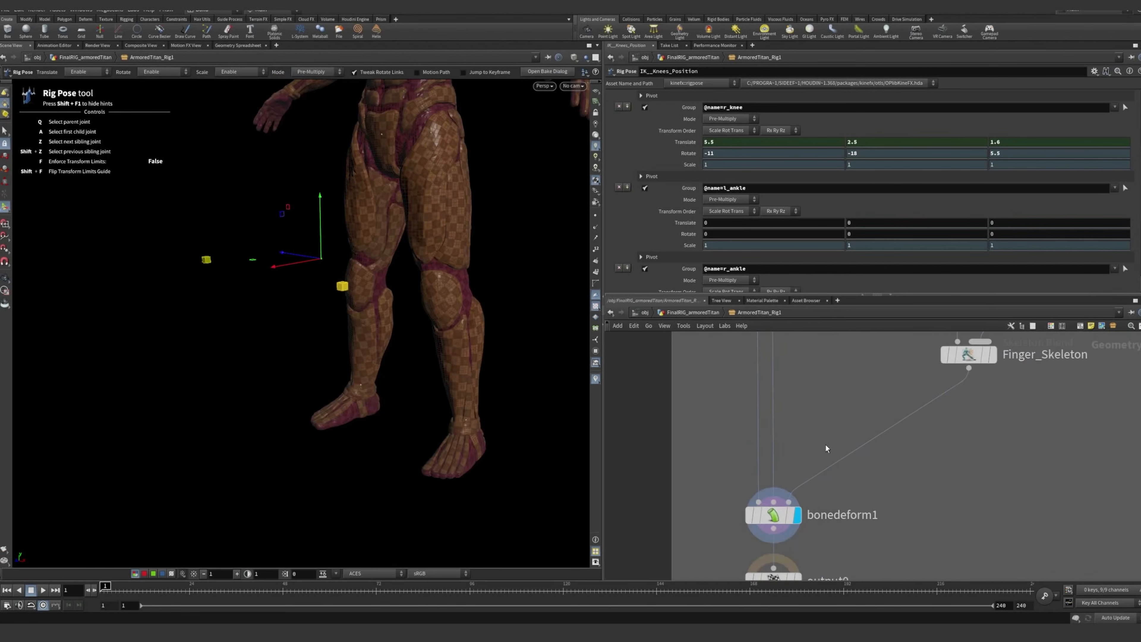
Return to IK__Knees_Position and examine the knee controls against the legs, along with the l_knee and r_knee transforms
{"action": "scroll", "coordinate": [826, 444], "scroll_direction": "down", "scroll_amount": 5}
{"action": "middle_click_drag", "start_coordinate": [830, 405], "coordinate": [776, 557]}
{"action": "scroll", "coordinate": [803, 371], "scroll_direction": "down", "scroll_amount": 3}
{"action": "middle_click_drag", "start_coordinate": [803, 371], "coordinate": [774, 497]}
{"action": "middle_click_drag", "start_coordinate": [796, 412], "coordinate": [789, 450]}
{"action": "scroll", "coordinate": [789, 450], "scroll_direction": "up", "scroll_amount": 10}
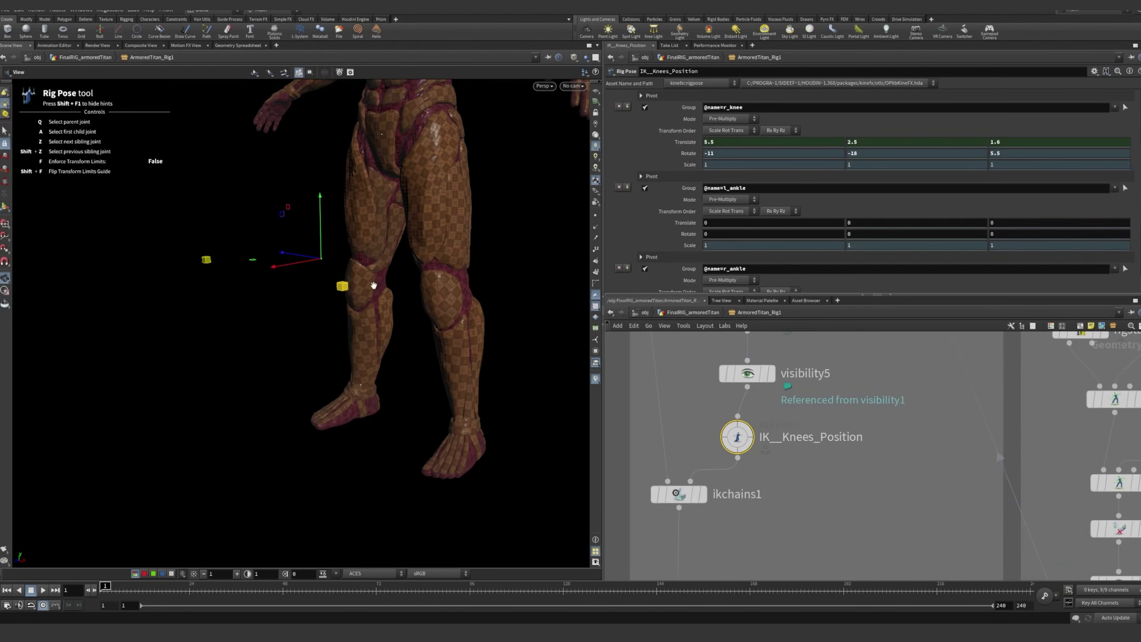
{"action": "left_click_drag", "start_coordinate": [373, 286], "coordinate": [401, 336], "text": "alt"}
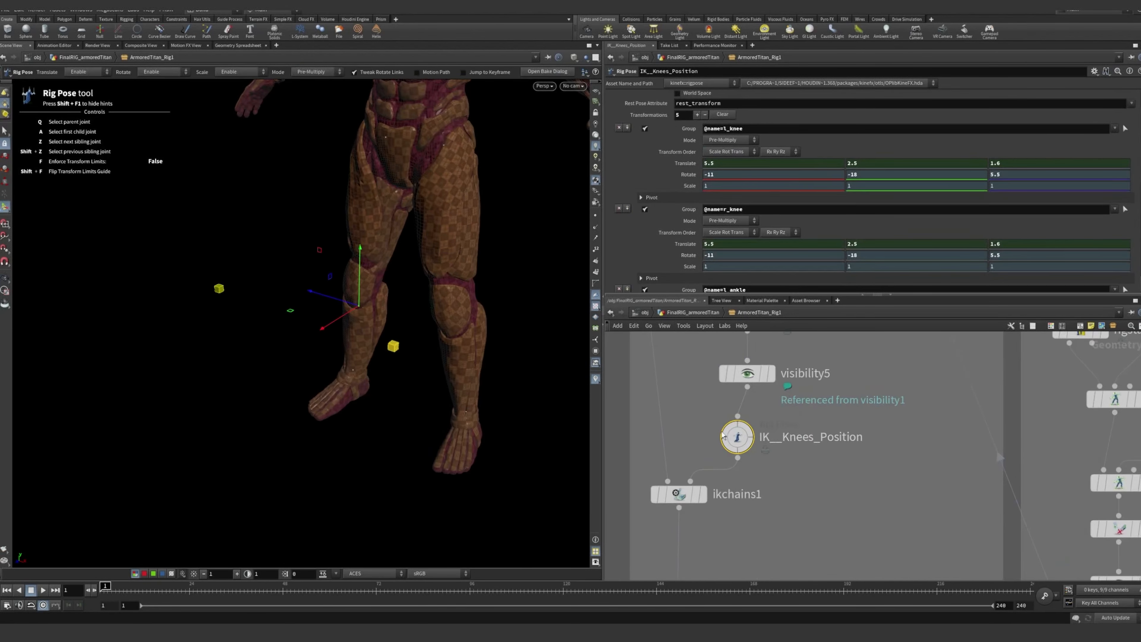
{"action": "left_click", "coordinate": [911, 398]}
Select and display ikchains1 to show the leg skeleton solved by the IK chains
{"action": "middle_click_drag", "start_coordinate": [909, 369], "coordinate": [899, 450]}
{"action": "scroll", "coordinate": [850, 428], "scroll_direction": "down", "scroll_amount": 3}
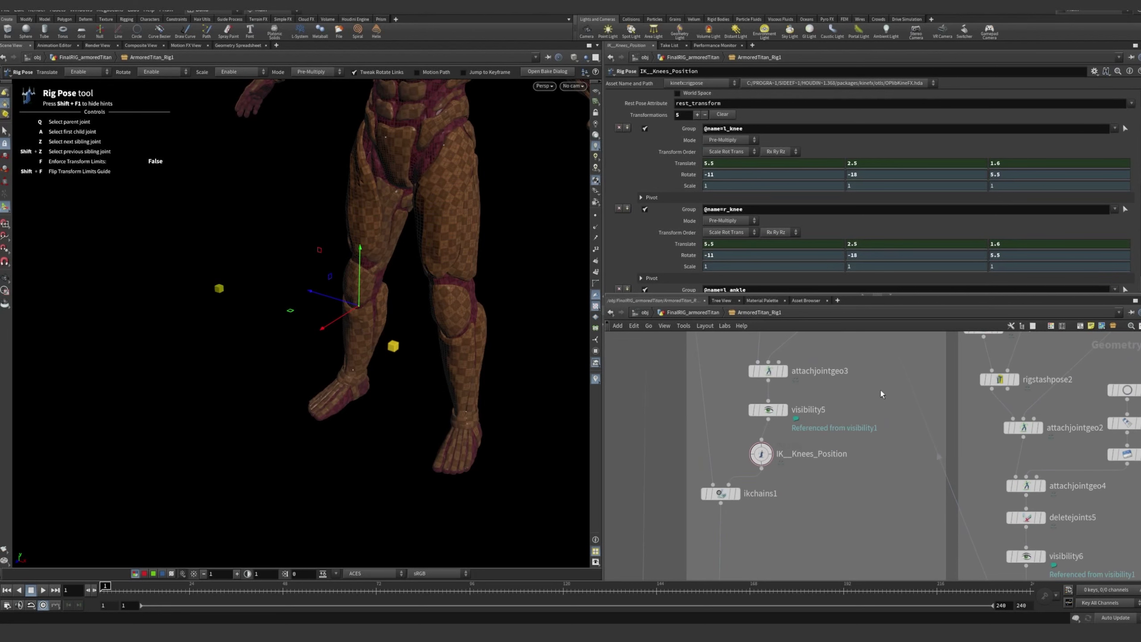
{"action": "scroll", "coordinate": [720, 430], "scroll_direction": "up", "scroll_amount": 5}
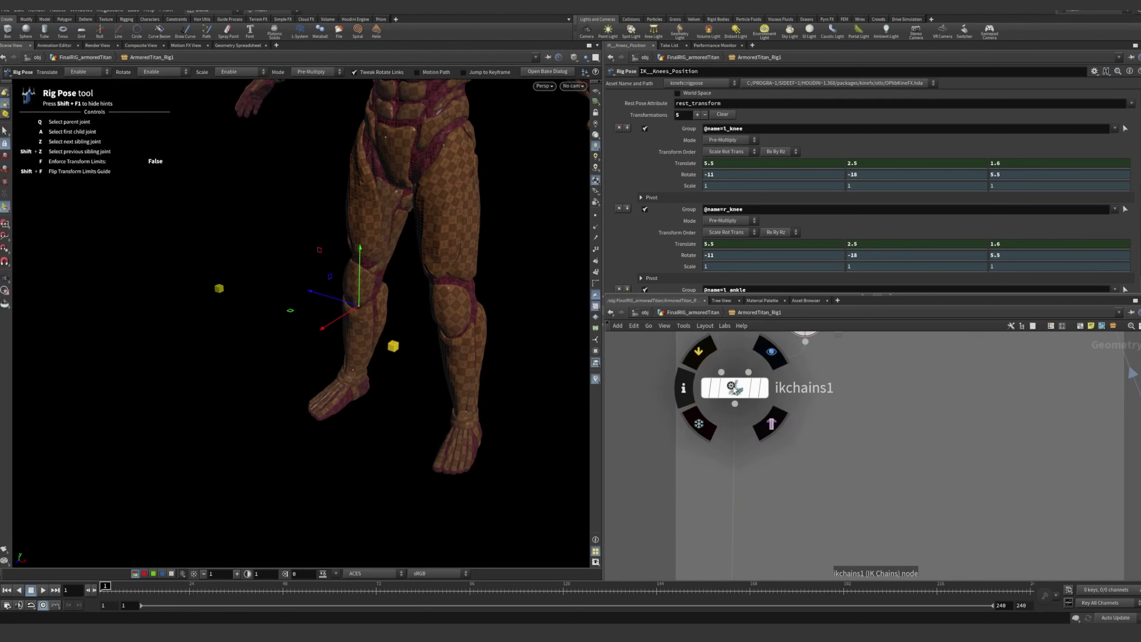
{"action": "left_click", "coordinate": [732, 388]}
{"action": "left_click", "coordinate": [765, 389]}
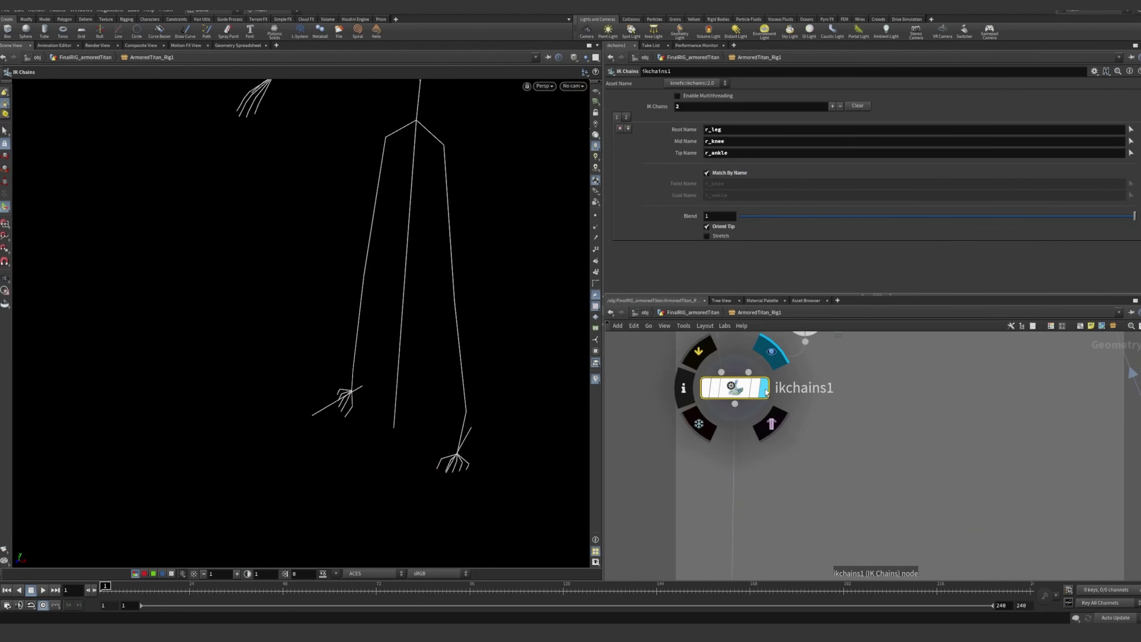
{"action": "middle_click_drag", "start_coordinate": [834, 421], "coordinate": [826, 437]}
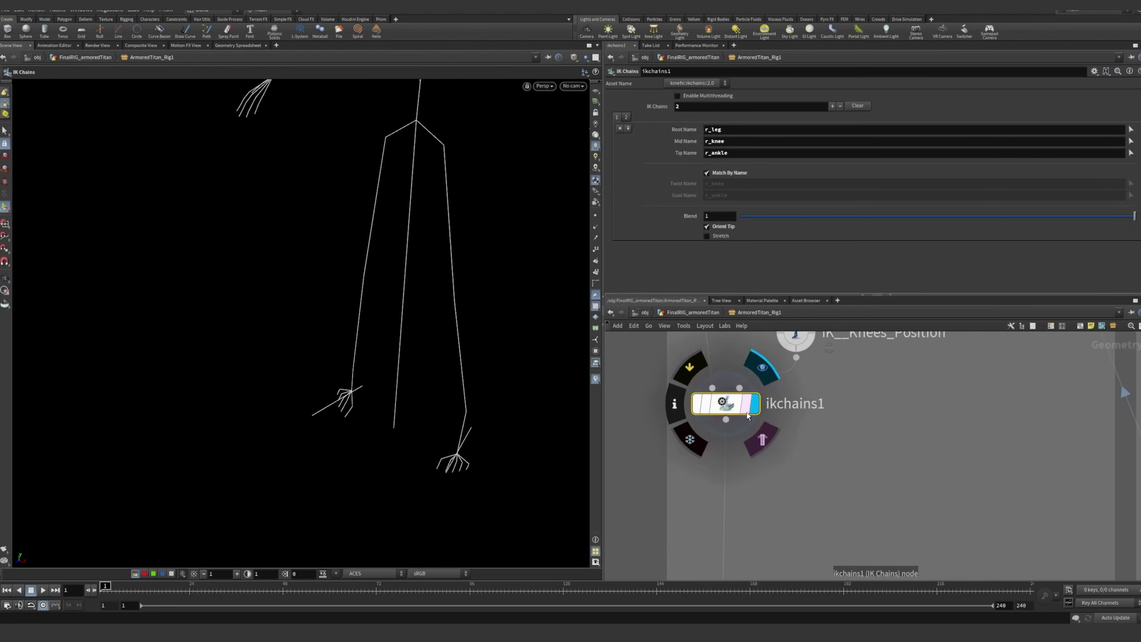
Examine the IK leg chains from several angles and highlight the root joint name of the right leg chain
{"action": "left_click_drag", "start_coordinate": [496, 326], "coordinate": [466, 263], "text": "alt"}
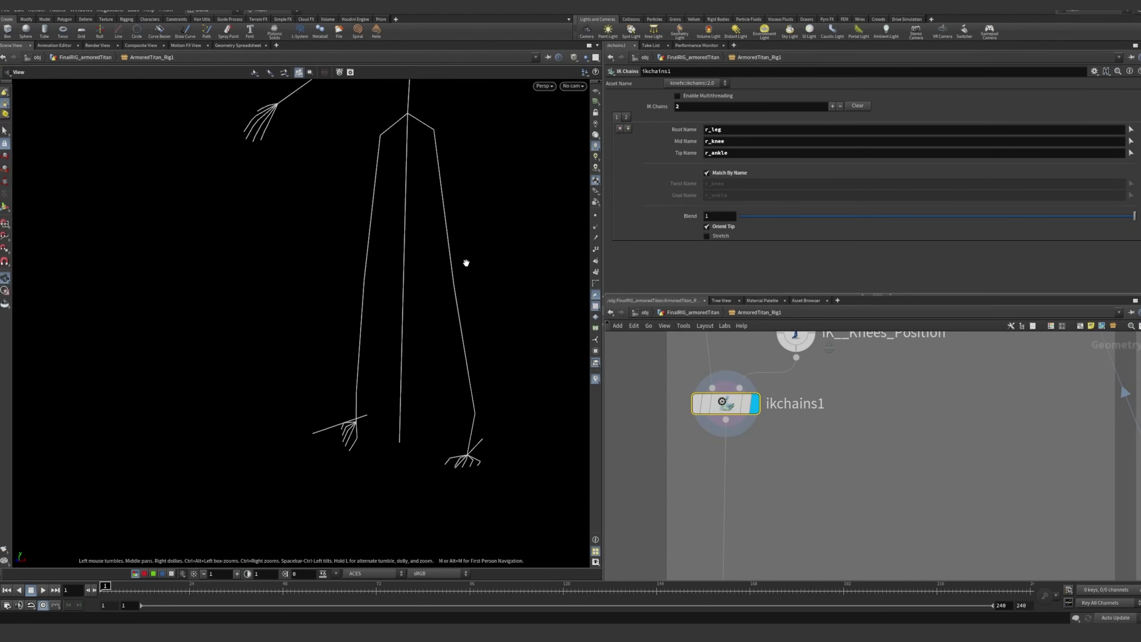
{"action": "right_click_drag", "start_coordinate": [466, 262], "coordinate": [456, 258], "text": "alt"}
{"action": "middle_click_drag", "start_coordinate": [456, 258], "coordinate": [390, 313], "text": "alt"}
{"action": "left_click_drag", "start_coordinate": [390, 313], "coordinate": [408, 310], "text": "alt"}
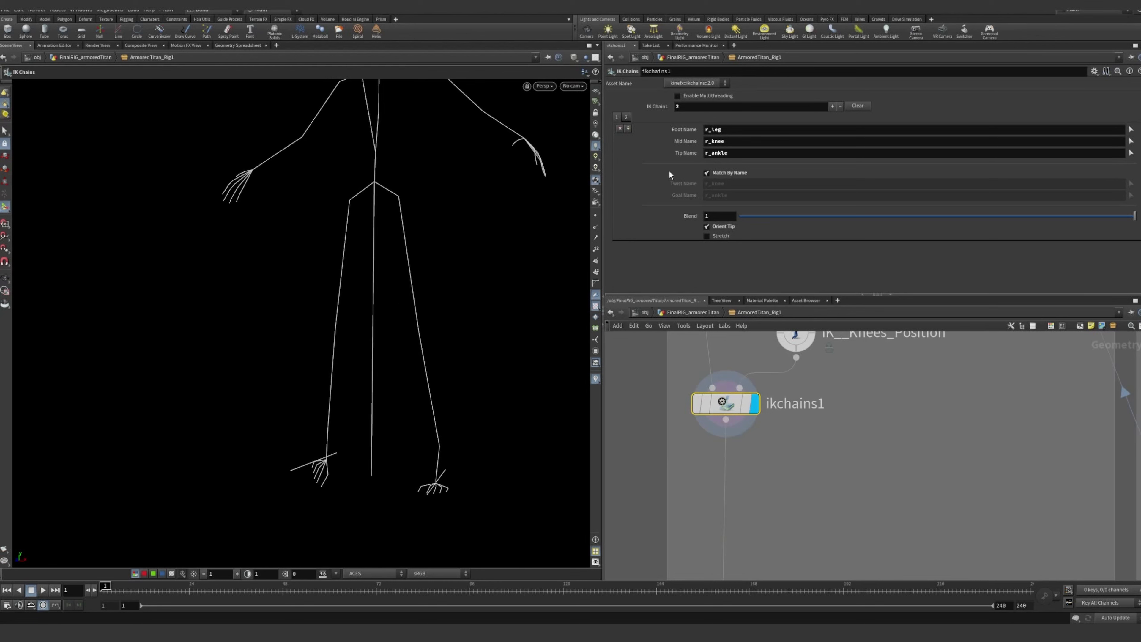
{"action": "left_click", "coordinate": [707, 129]}
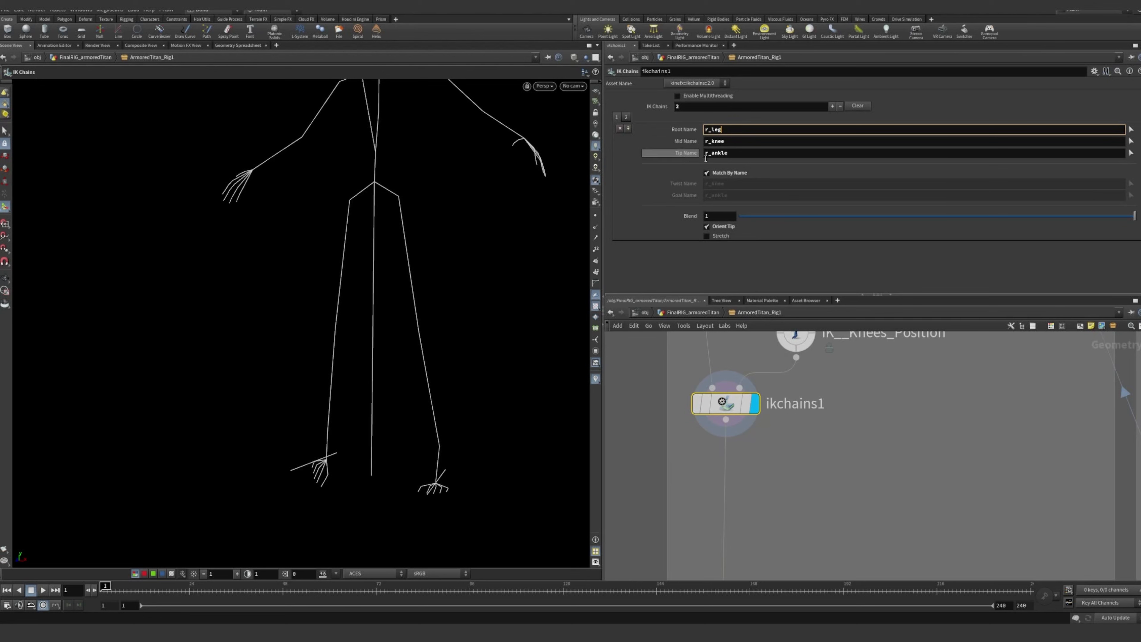
Highlight the mid and tip joint names of the right leg chain and examine the leg skeleton from the side
{"action": "double_click", "coordinate": [728, 143]}
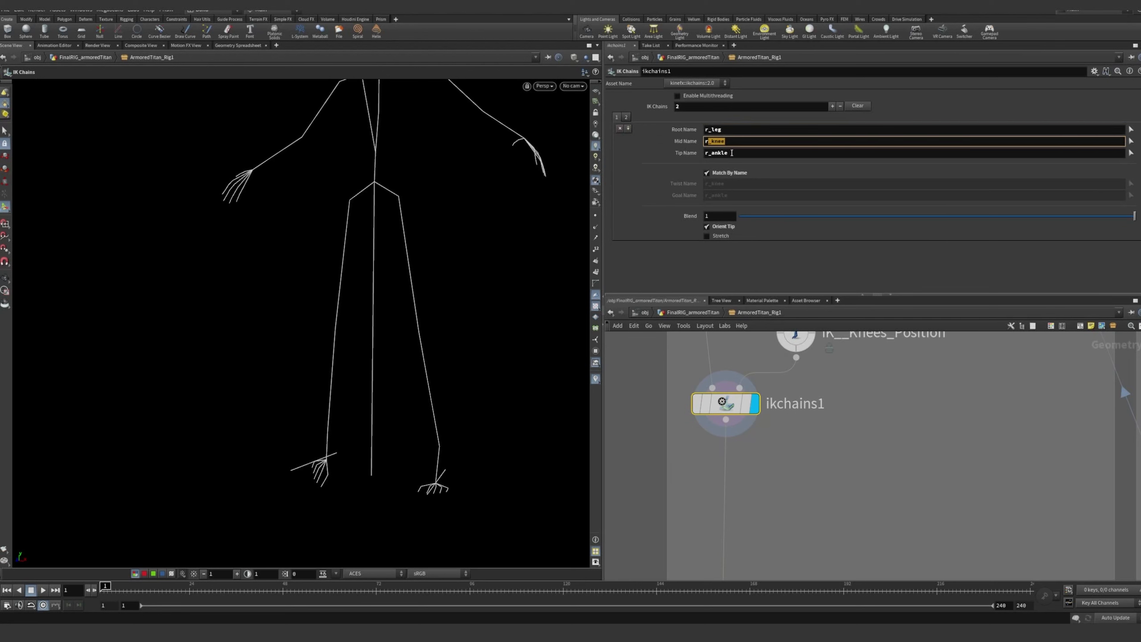
{"action": "double_click", "coordinate": [732, 153]}
{"action": "left_click", "coordinate": [839, 410]}
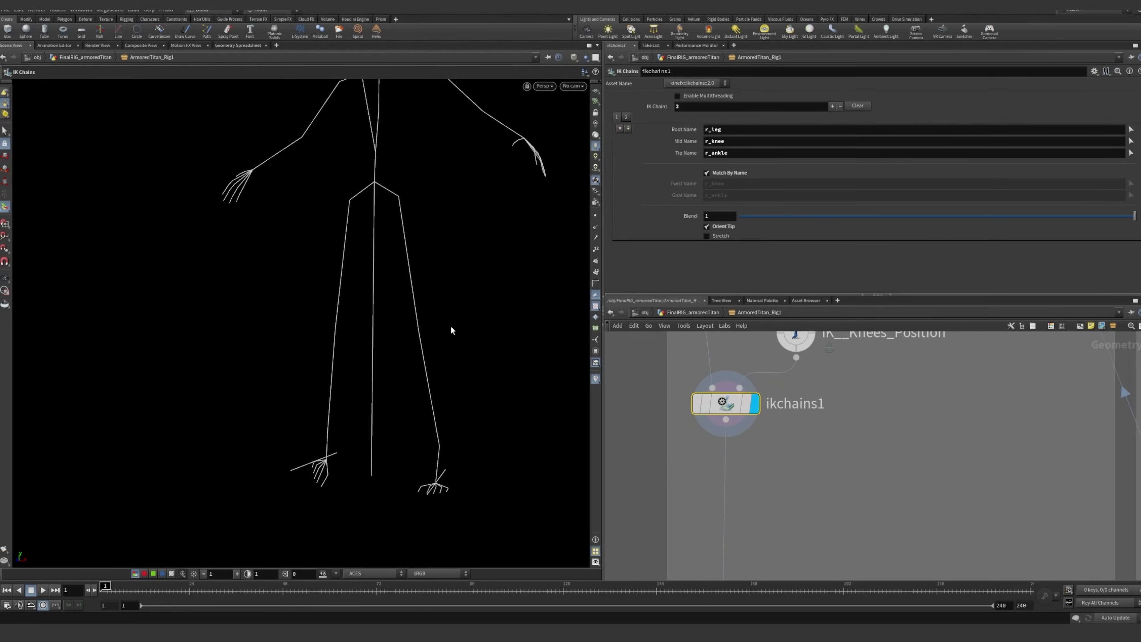
{"action": "left_click_drag", "start_coordinate": [360, 247], "coordinate": [387, 245], "text": "alt"}
{"action": "left_click_drag", "start_coordinate": [445, 316], "coordinate": [382, 279], "text": "alt"}
{"action": "left_click_drag", "start_coordinate": [454, 269], "coordinate": [413, 249], "text": "alt"}
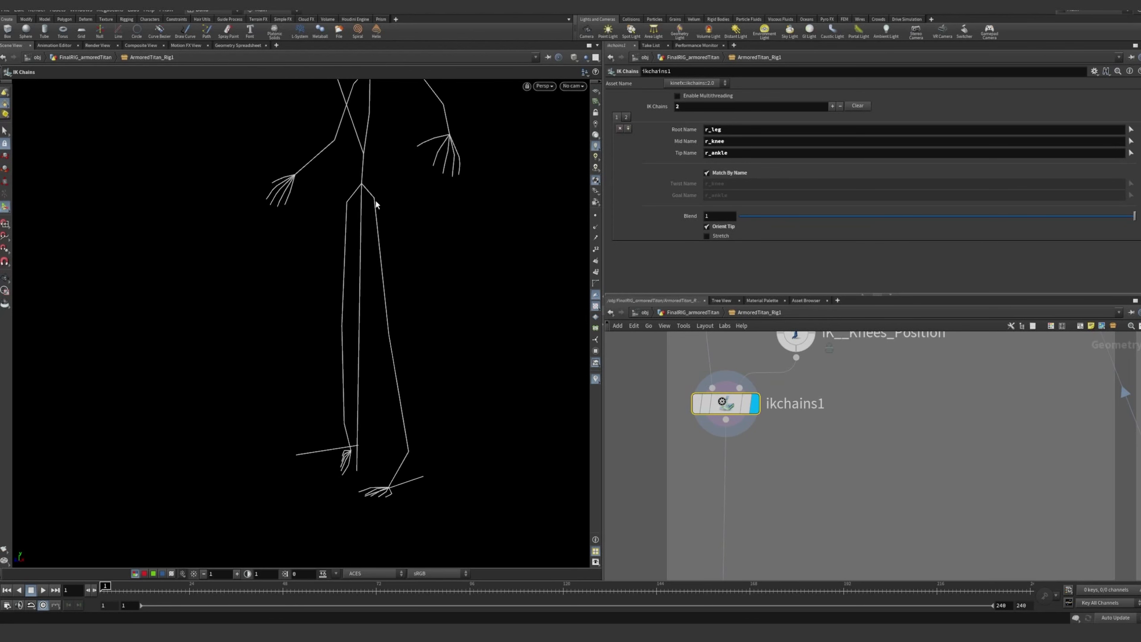
Select and display skeletonblend_Toes to show the skeleton blended with the foot controls
{"action": "scroll", "coordinate": [848, 466], "scroll_direction": "down", "scroll_amount": 3}
{"action": "middle_click_drag", "start_coordinate": [849, 465], "coordinate": [850, 414]}
{"action": "scroll", "coordinate": [799, 452], "scroll_direction": "up", "scroll_amount": 1}
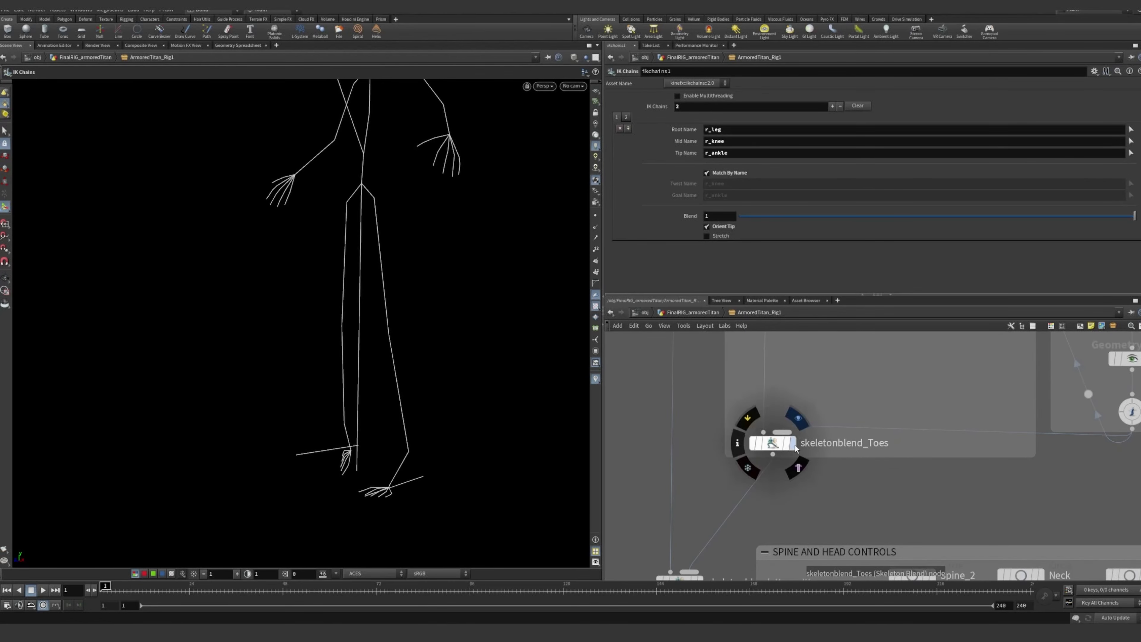
{"action": "left_click", "coordinate": [773, 445]}
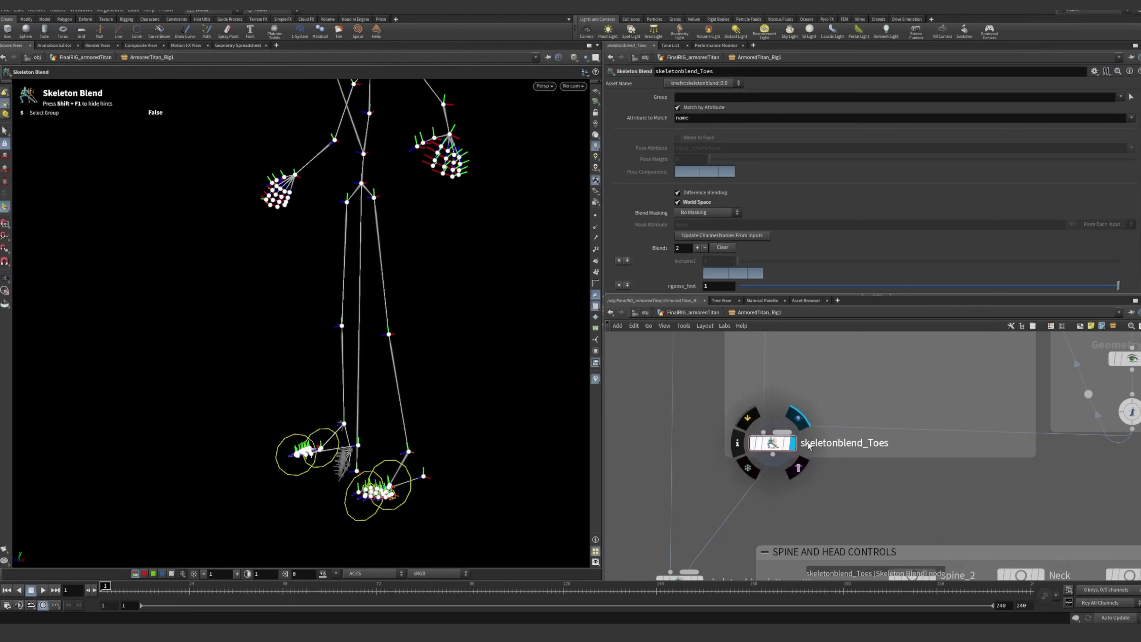
{"action": "scroll", "coordinate": [828, 470], "scroll_direction": "down", "scroll_amount": 4}
{"action": "middle_click_drag", "start_coordinate": [828, 469], "coordinate": [802, 486]}
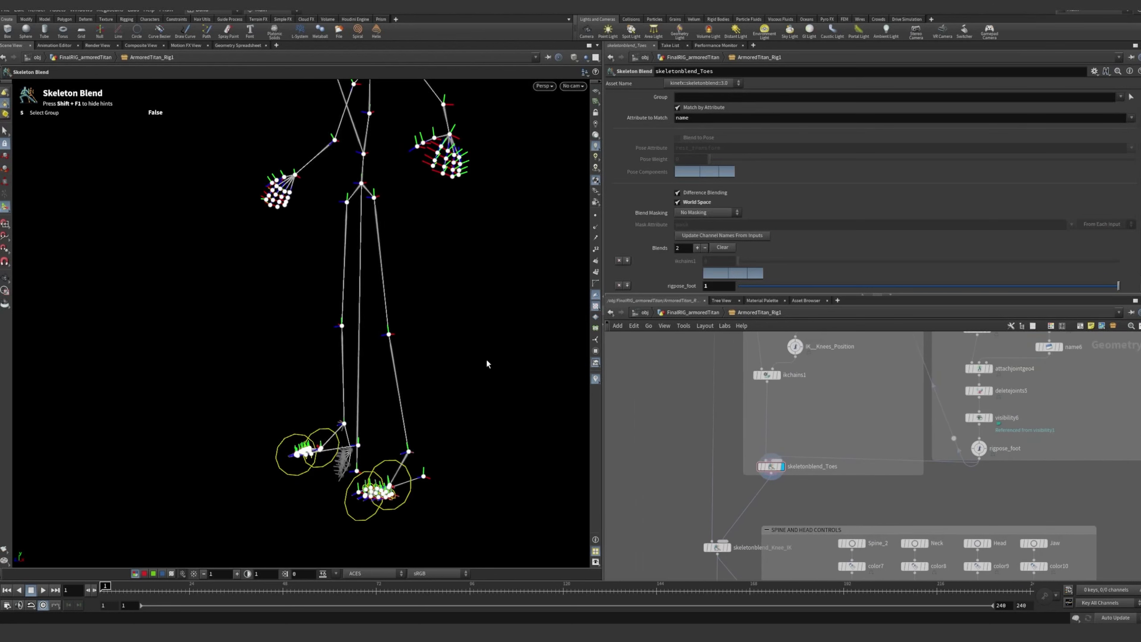
Select and display skeletonblend_Knee_IK above the SPINE AND HEAD CONTROLS section
{"action": "middle_click_drag", "start_coordinate": [725, 549], "coordinate": [718, 447]}
{"action": "scroll", "coordinate": [718, 447], "scroll_direction": "up", "scroll_amount": 6}
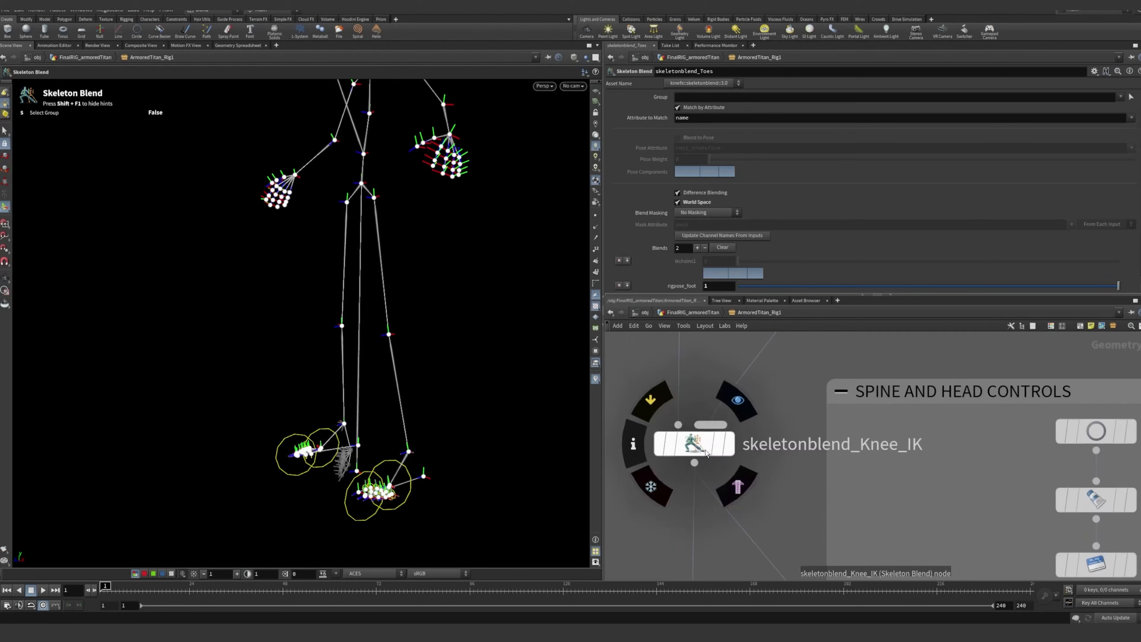
{"action": "scroll", "coordinate": [813, 393], "scroll_direction": "down", "scroll_amount": 1}
{"action": "middle_click_drag", "start_coordinate": [814, 394], "coordinate": [793, 372]}
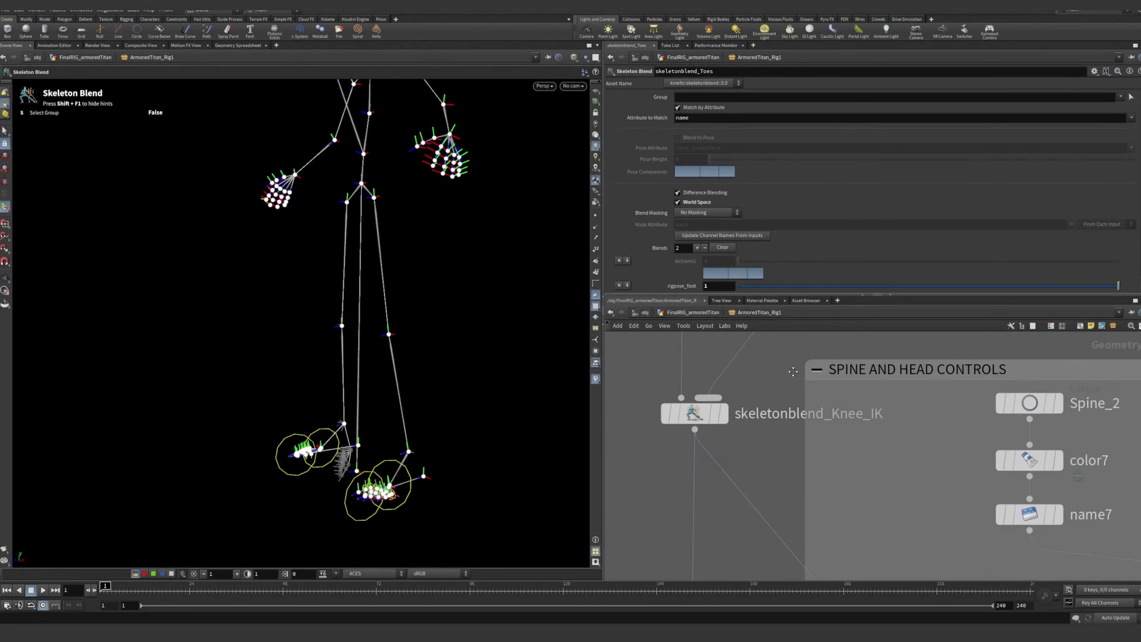
{"action": "left_click", "coordinate": [726, 420]}
{"action": "left_click", "coordinate": [697, 417]}
{"action": "scroll", "coordinate": [753, 420], "scroll_direction": "down", "scroll_amount": 6}
{"action": "middle_click_drag", "start_coordinate": [795, 371], "coordinate": [739, 485]}
Compare the blend settings of skeletonblend_Toes with those of skeletonblend_Knee_IK
{"action": "scroll", "coordinate": [772, 452], "scroll_direction": "up", "scroll_amount": 4}
{"action": "scroll", "coordinate": [716, 442], "scroll_direction": "down", "scroll_amount": 2}
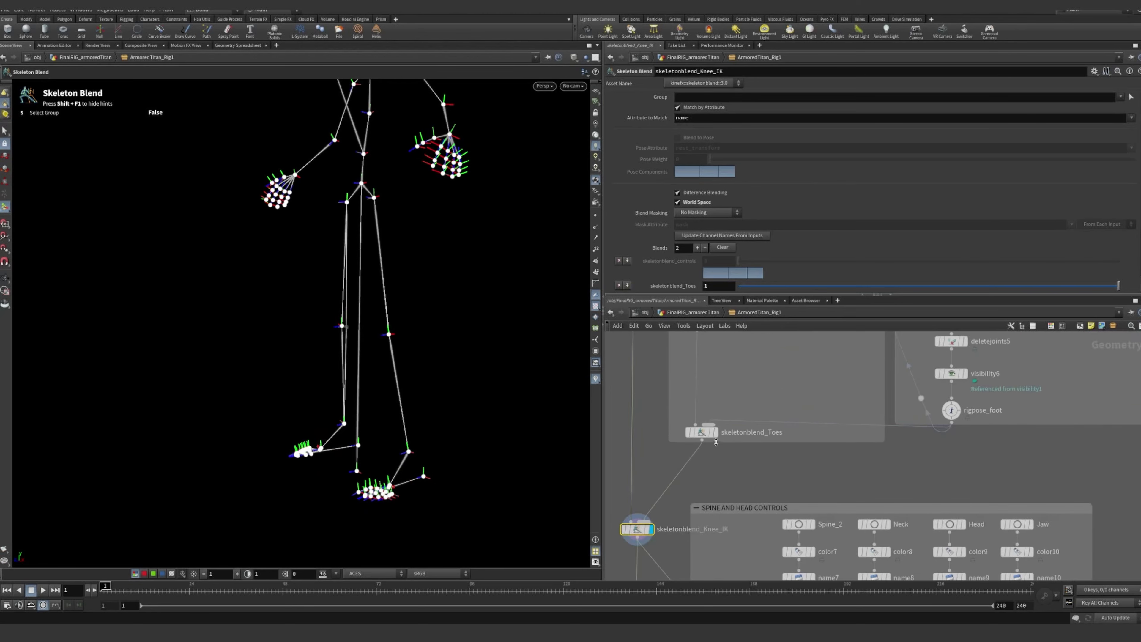
{"action": "left_click", "coordinate": [701, 432]}
{"action": "scroll", "coordinate": [813, 448], "scroll_direction": "down", "scroll_amount": 4}
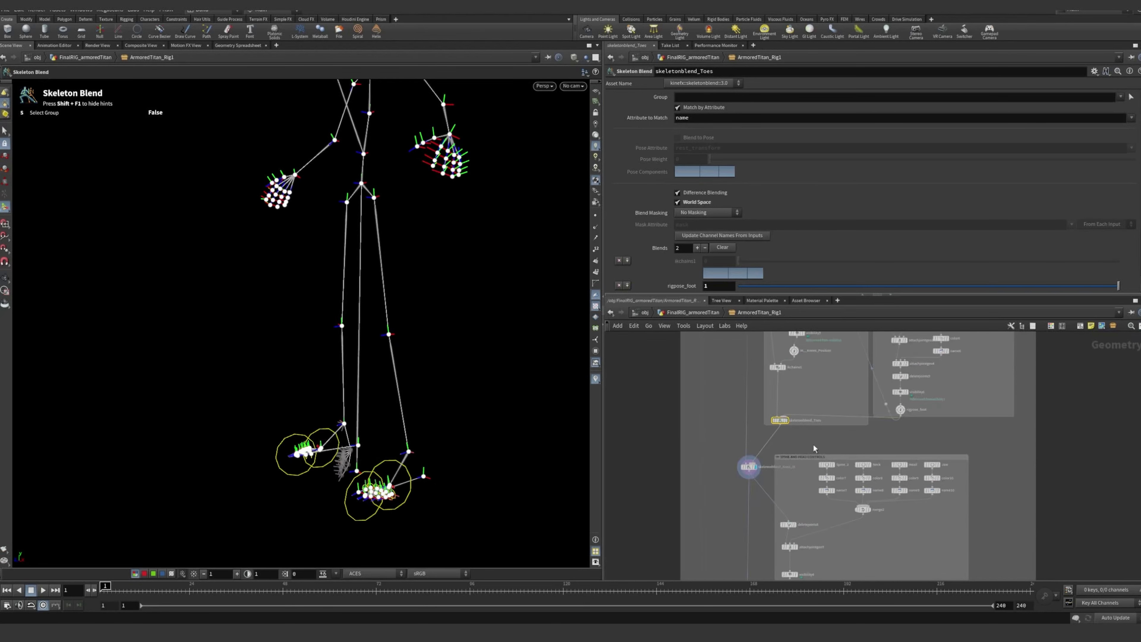
{"action": "scroll", "coordinate": [764, 468], "scroll_direction": "up", "scroll_amount": 4}
{"action": "left_click", "coordinate": [733, 420]}
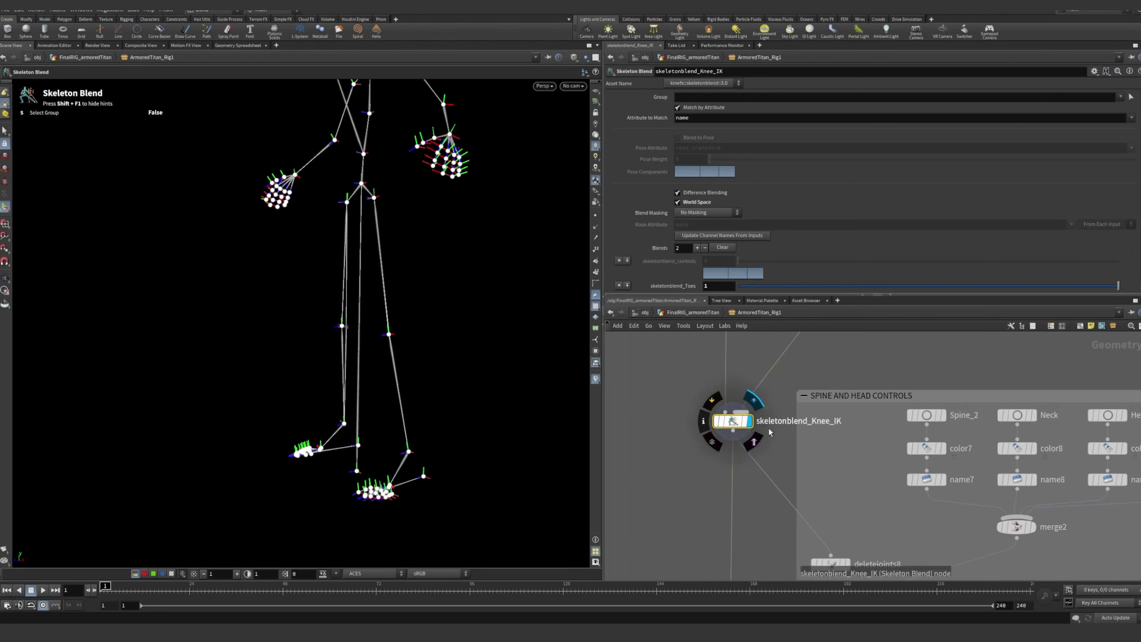
Examine the blended skeleton and trace the network from the IK knee section down to the SPINE AND HEAD CONTROLS section
{"action": "mouse_move", "coordinate": [283, 301]}
{"action": "left_mouse_down", "text": "alt"}
{"action": "mouse_move", "coordinate": [384, 329]}
{"action": "mouse_move", "coordinate": [272, 297]}
{"action": "left_mouse_up", "text": "alt"}
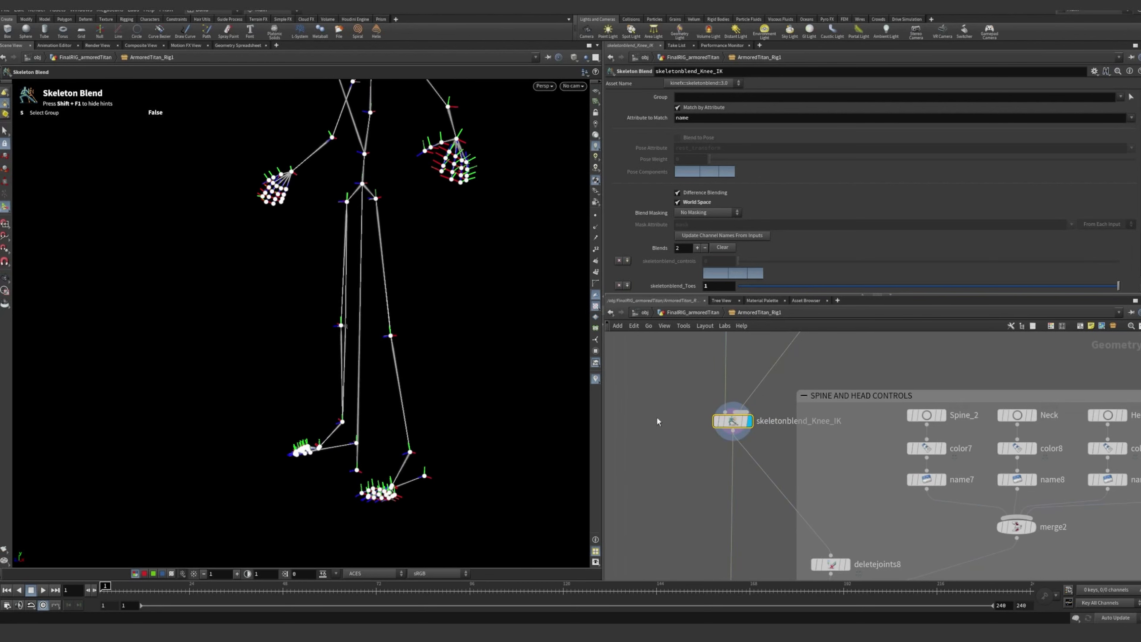
{"action": "scroll", "coordinate": [755, 468], "scroll_direction": "up", "scroll_amount": 3}
{"action": "middle_click_drag", "start_coordinate": [799, 376], "coordinate": [786, 462]}
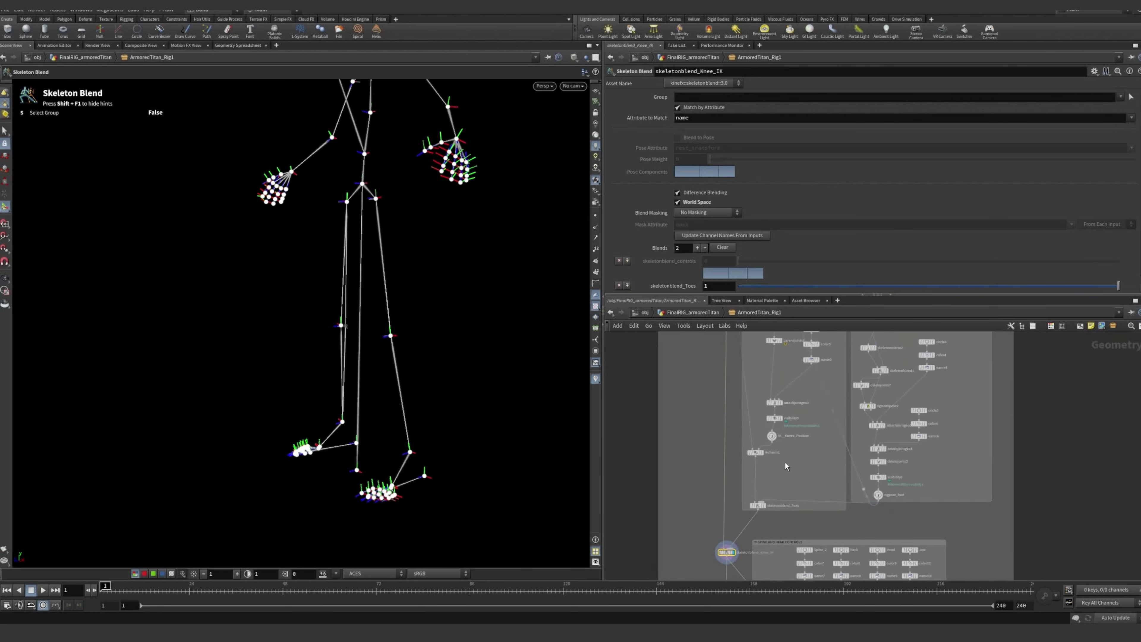
{"action": "scroll", "coordinate": [782, 409], "scroll_direction": "up", "scroll_amount": 4}
{"action": "middle_click_drag", "start_coordinate": [768, 394], "coordinate": [753, 465]}
{"action": "scroll", "coordinate": [743, 461], "scroll_direction": "down", "scroll_amount": 3}
{"action": "scroll", "coordinate": [743, 461], "scroll_direction": "down", "scroll_amount": 3}
{"action": "middle_click_drag", "start_coordinate": [730, 571], "coordinate": [746, 391]}
{"action": "scroll", "coordinate": [756, 462], "scroll_direction": "up", "scroll_amount": 5}
{"action": "middle_click_drag", "start_coordinate": [802, 424], "coordinate": [745, 467]}
{"action": "scroll", "coordinate": [719, 384], "scroll_direction": "up", "scroll_amount": 3}
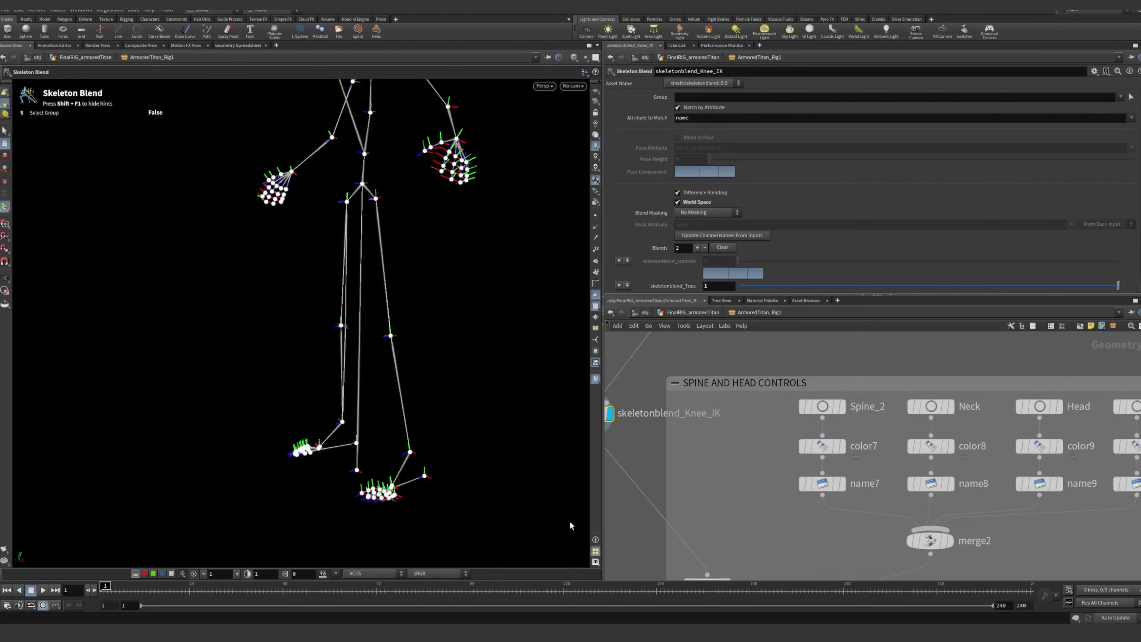
Select and display deletejoints8 and examine the isolated spine, neck, head and jaw joints
{"action": "middle_click_drag", "start_coordinate": [736, 569], "coordinate": [776, 428]}
{"action": "scroll", "coordinate": [765, 452], "scroll_direction": "up", "scroll_amount": 1}
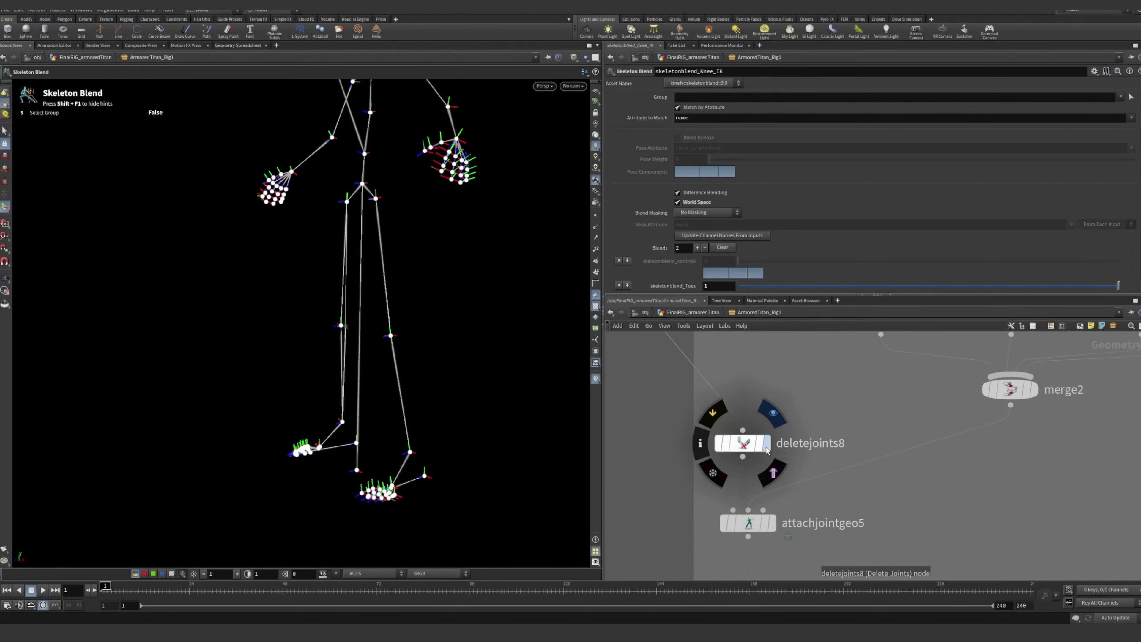
{"action": "left_click", "coordinate": [749, 447]}
{"action": "left_click_drag", "start_coordinate": [388, 234], "coordinate": [449, 231], "text": "alt"}
{"action": "right_click_drag", "start_coordinate": [449, 231], "coordinate": [400, 229], "text": "alt"}
{"action": "middle_click_drag", "start_coordinate": [383, 167], "coordinate": [365, 260], "text": "alt"}
{"action": "right_click_drag", "start_coordinate": [364, 260], "coordinate": [440, 212], "text": "alt"}
{"action": "middle_click_drag", "start_coordinate": [440, 212], "coordinate": [410, 246], "text": "alt"}
{"action": "right_click_drag", "start_coordinate": [410, 246], "coordinate": [428, 215], "text": "alt"}
{"action": "left_click_drag", "start_coordinate": [428, 214], "coordinate": [446, 231], "text": "alt"}
Select and display attachjointgeo5 to show the control shapes attached to the spine, neck, head and jaw
{"action": "middle_click_drag", "start_coordinate": [794, 406], "coordinate": [757, 449]}
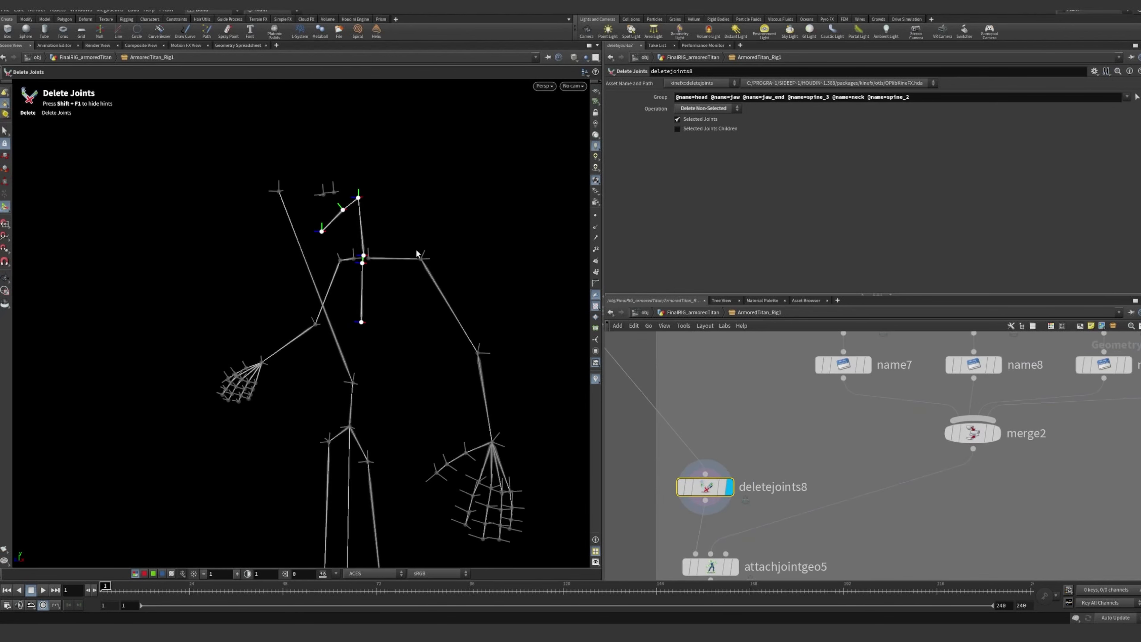
{"action": "middle_click_drag", "start_coordinate": [830, 466], "coordinate": [812, 418]}
{"action": "scroll", "coordinate": [812, 419], "scroll_direction": "down", "scroll_amount": 1}
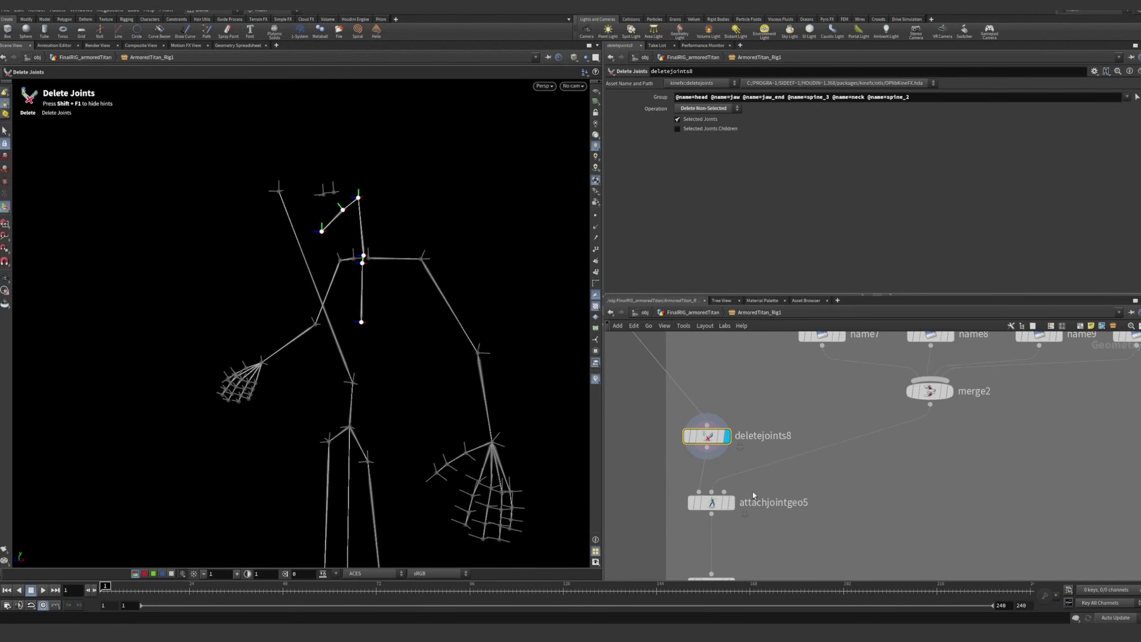
{"action": "left_click", "coordinate": [731, 504]}
{"action": "left_click", "coordinate": [728, 503]}
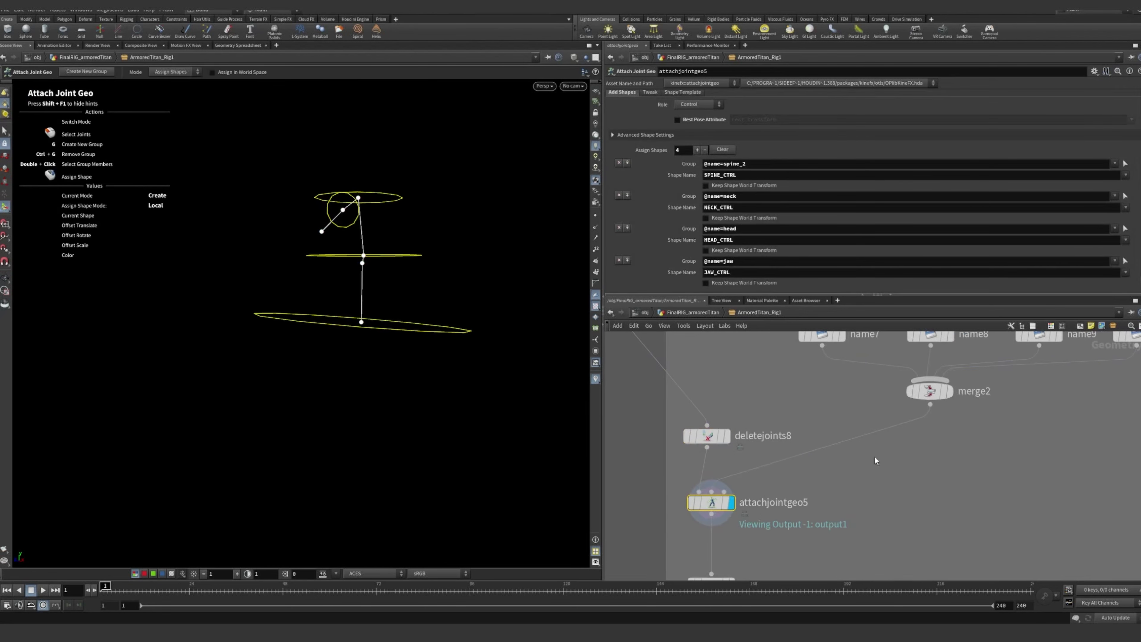
{"action": "scroll", "coordinate": [924, 463], "scroll_direction": "down", "scroll_amount": 4}
{"action": "middle_click_drag", "start_coordinate": [924, 463], "coordinate": [875, 471]}
{"action": "scroll", "coordinate": [825, 462], "scroll_direction": "up", "scroll_amount": 1}
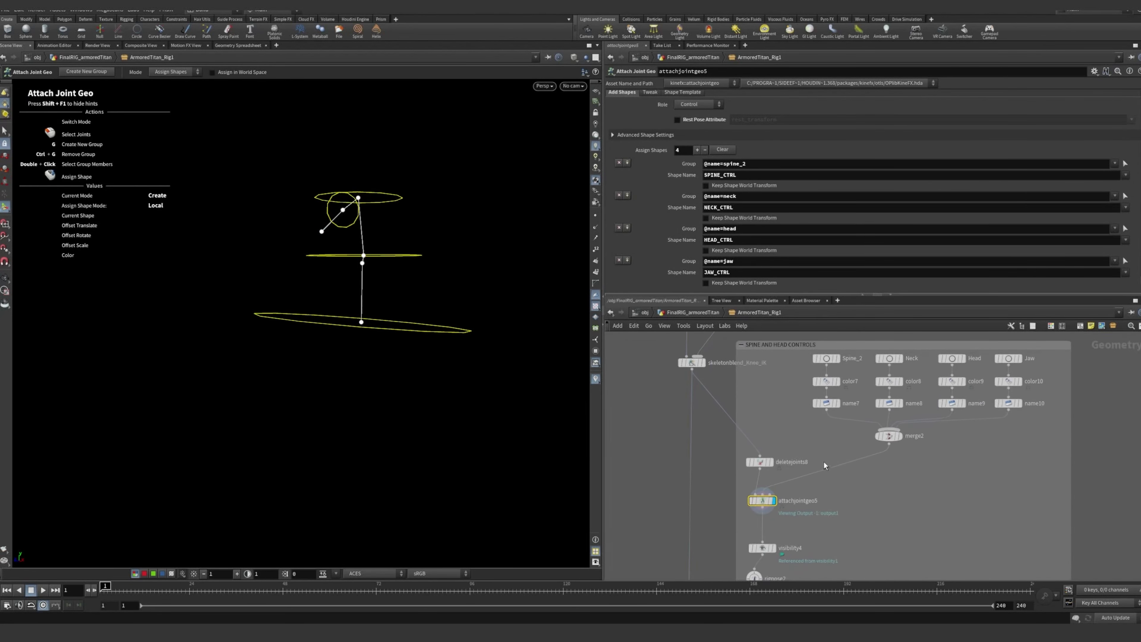
{"action": "middle_click_drag", "start_coordinate": [807, 458], "coordinate": [763, 457]}
{"action": "scroll", "coordinate": [795, 441], "scroll_direction": "up", "scroll_amount": 1}
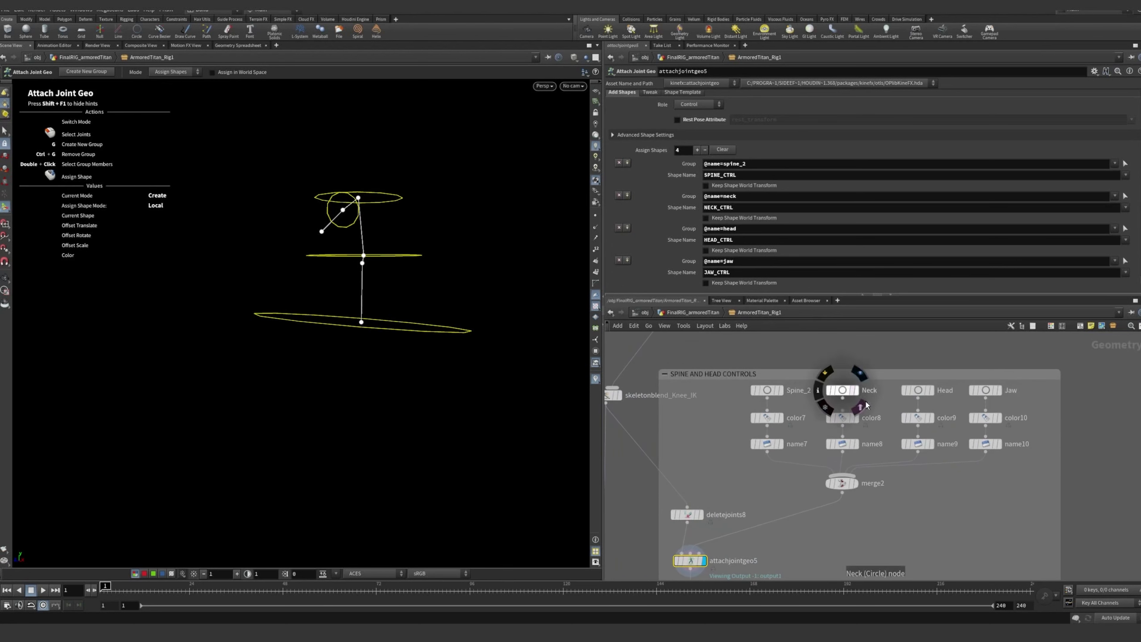
Inspect the control names set in name7, name8, name9 and name10 for the spine, neck, head and jaw shapes
{"action": "left_click", "coordinate": [767, 444]}
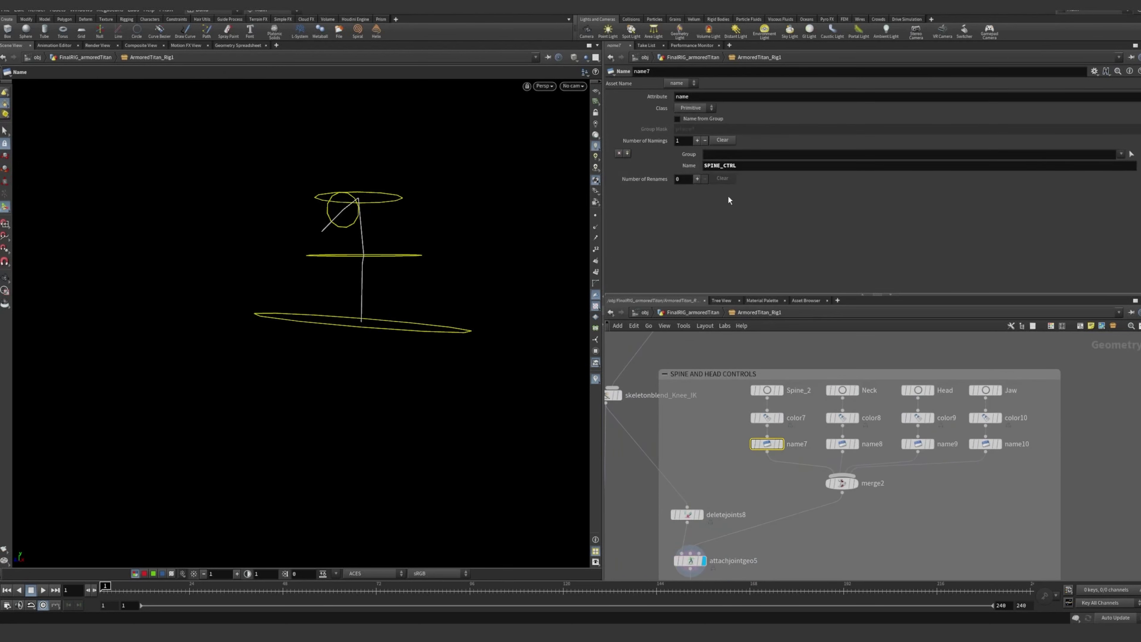
{"action": "left_click", "coordinate": [848, 443]}
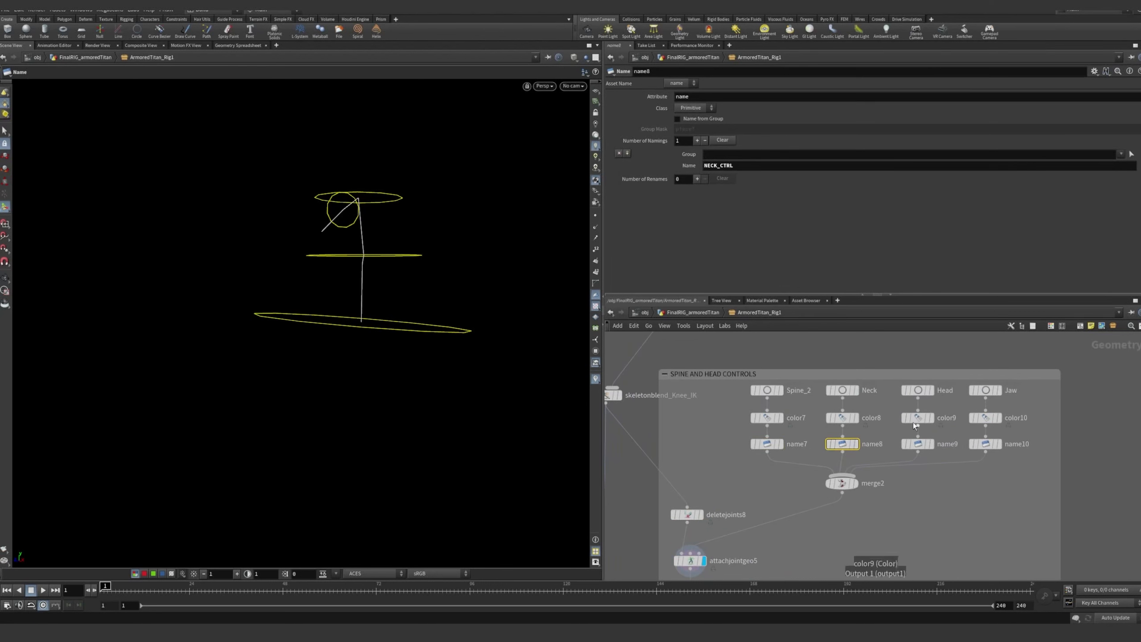
{"action": "left_click", "coordinate": [918, 444]}
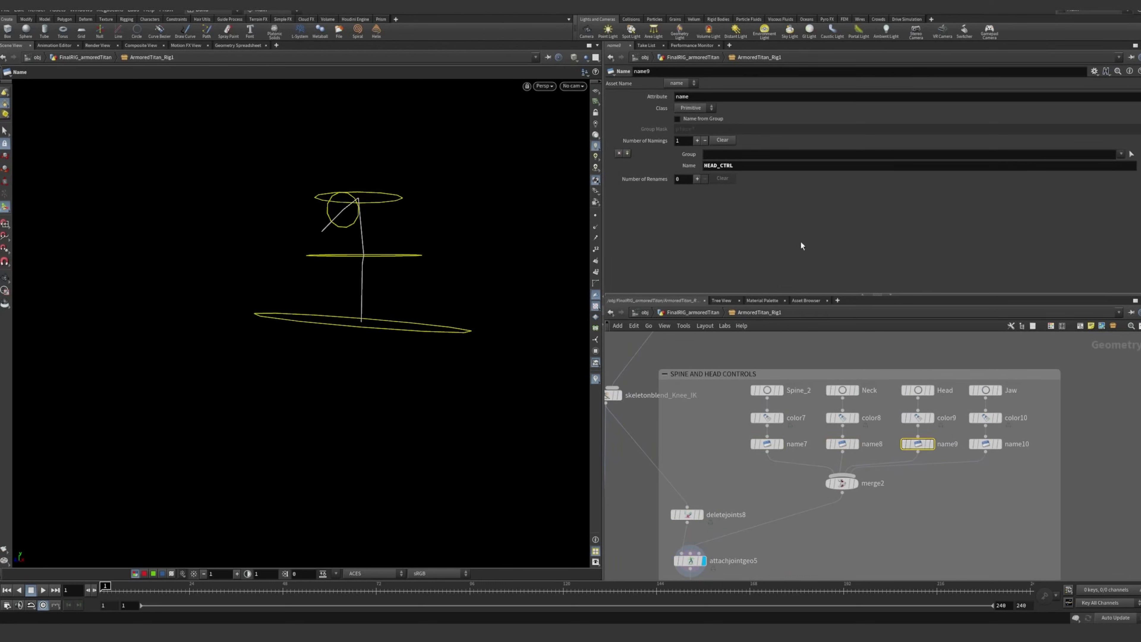
{"action": "left_click", "coordinate": [986, 444]}
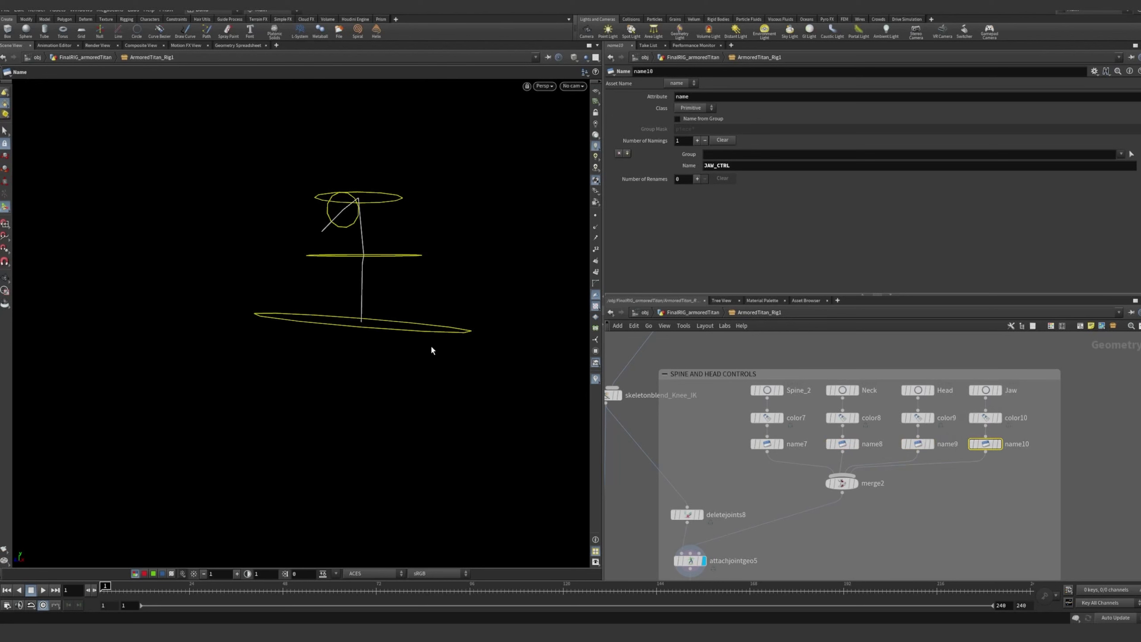
Return to attachjointgeo5, highlight the SPINE_CTRL shape name and examine the attached control shapes in the viewport
{"action": "middle_click_drag", "start_coordinate": [692, 566], "coordinate": [736, 419]}
{"action": "scroll", "coordinate": [736, 418], "scroll_direction": "up", "scroll_amount": 3}
{"action": "left_click", "coordinate": [738, 412]}
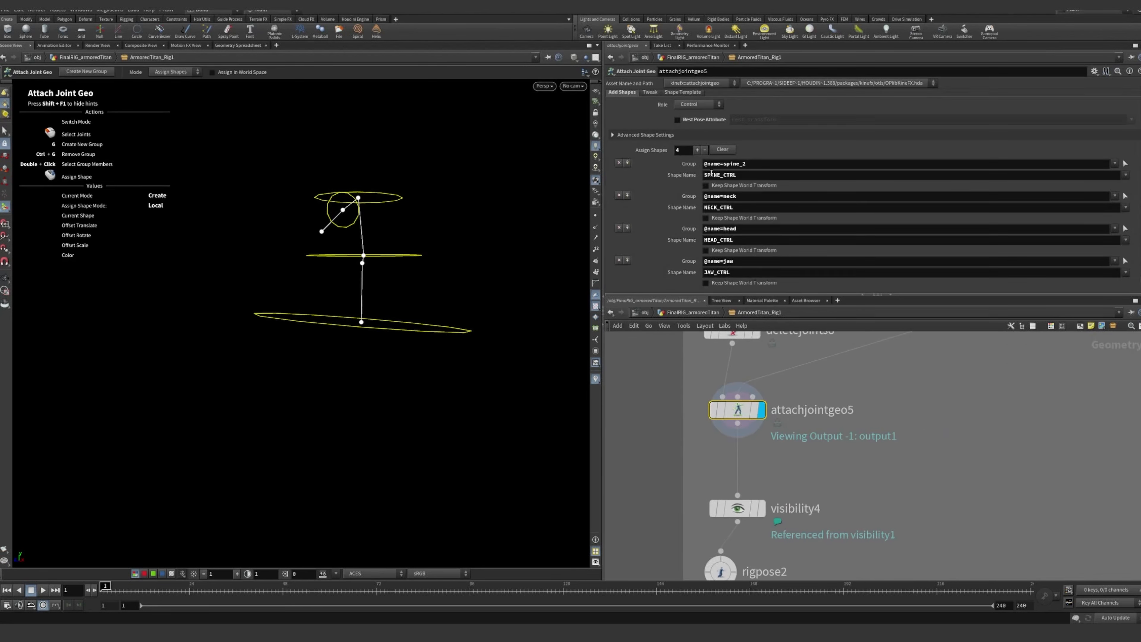
{"action": "left_click_drag", "start_coordinate": [712, 173], "coordinate": [748, 173]}
{"action": "left_click", "coordinate": [924, 430]}
{"action": "middle_click_drag", "start_coordinate": [961, 408], "coordinate": [936, 443]}
{"action": "left_click_drag", "start_coordinate": [434, 232], "coordinate": [370, 237], "text": "alt"}
Select rigpose2 to inspect the pose transforms of the spine and head joints
{"action": "left_click", "coordinate": [718, 527]}
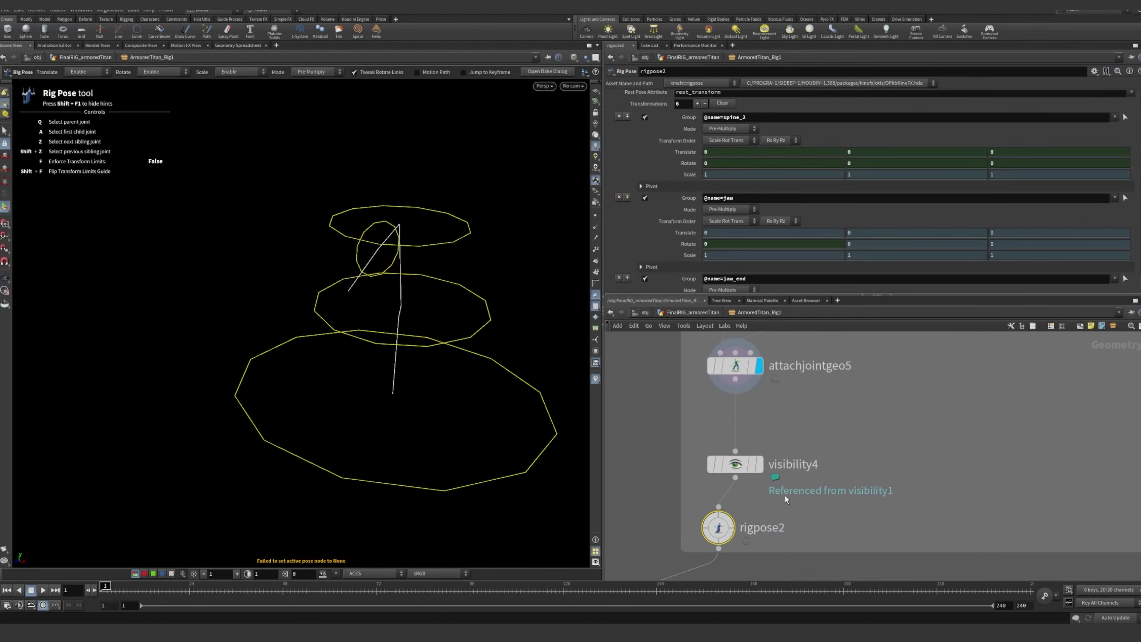
{"action": "scroll", "coordinate": [815, 490], "scroll_direction": "down", "scroll_amount": 2}
{"action": "middle_click_drag", "start_coordinate": [816, 490], "coordinate": [828, 412]}
{"action": "scroll", "coordinate": [762, 438], "scroll_direction": "up", "scroll_amount": 1}
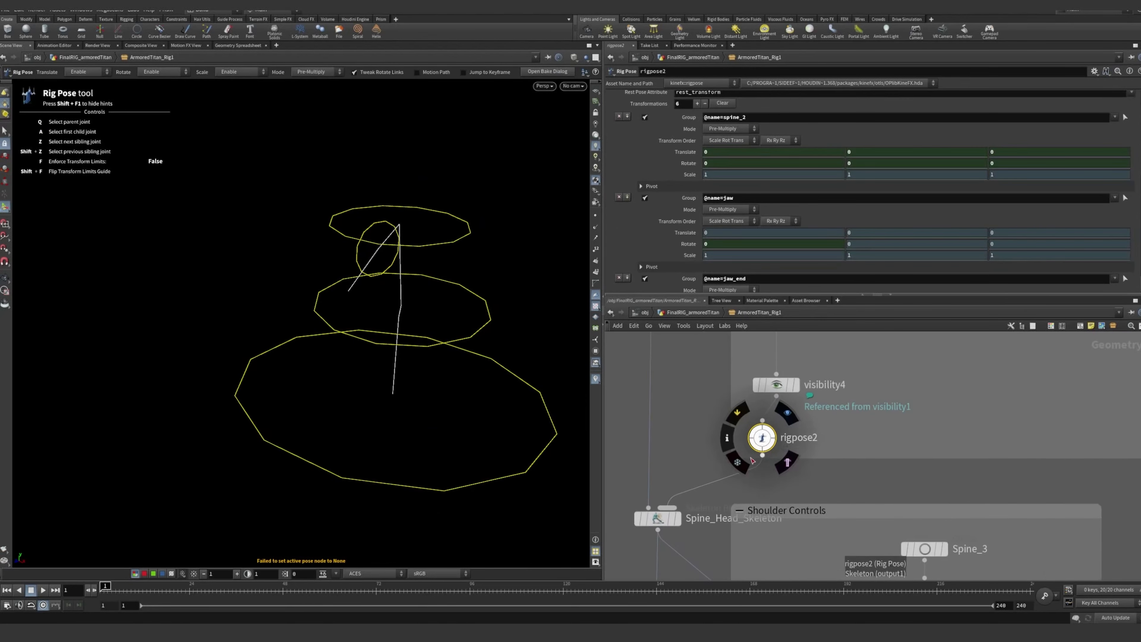
Select and display Spine_Head_Skeleton to show the spine and head controls blended into the full skeleton
{"action": "scroll", "coordinate": [760, 442], "scroll_direction": "down", "scroll_amount": 4}
{"action": "middle_click_drag", "start_coordinate": [779, 459], "coordinate": [695, 394]}
{"action": "scroll", "coordinate": [742, 400], "scroll_direction": "up", "scroll_amount": 3}
{"action": "left_click", "coordinate": [741, 403]}
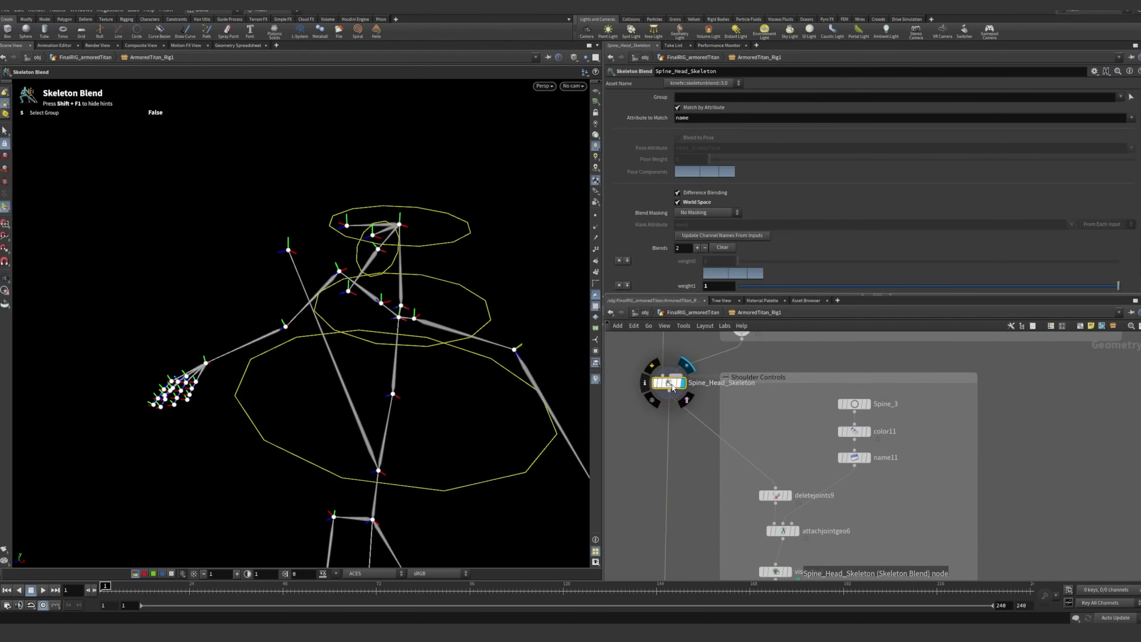
Select and display deletejoints9 in the Shoulder Controls section and examine the isolated left and right shoulder joints
{"action": "scroll", "coordinate": [760, 400], "scroll_direction": "up", "scroll_amount": 2}
{"action": "scroll", "coordinate": [761, 400], "scroll_direction": "up", "scroll_amount": 3}
{"action": "scroll", "coordinate": [761, 400], "scroll_direction": "down", "scroll_amount": 4}
{"action": "middle_click_drag", "start_coordinate": [761, 400], "coordinate": [791, 341]}
{"action": "left_click", "coordinate": [824, 478]}
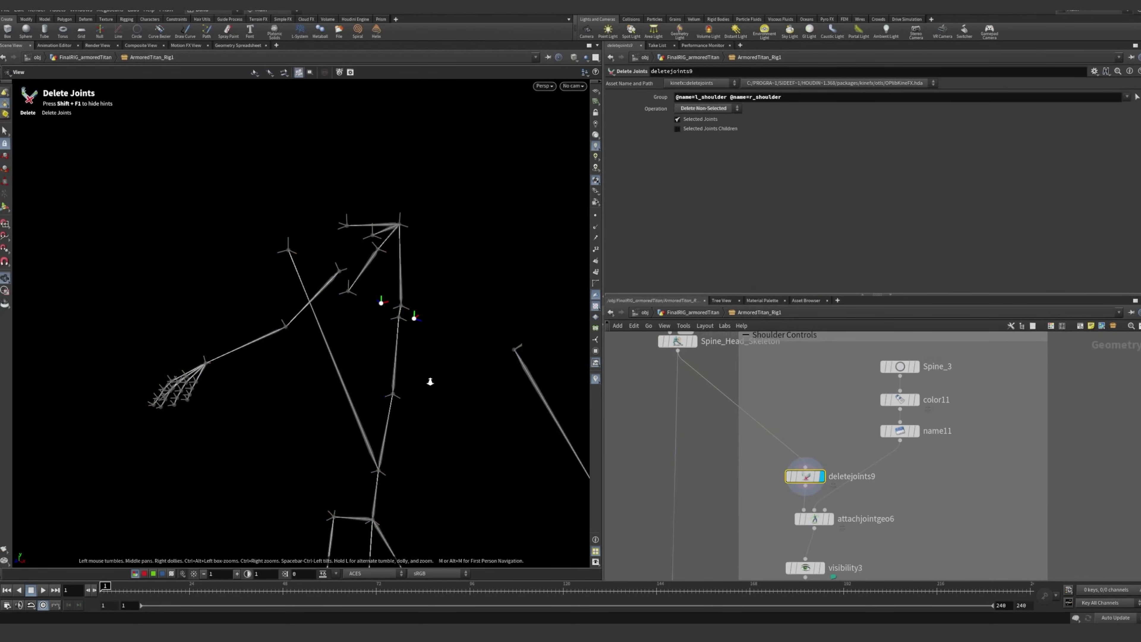
{"action": "right_click_drag", "start_coordinate": [430, 380], "coordinate": [459, 326], "text": "alt"}
{"action": "middle_click_drag", "start_coordinate": [459, 326], "coordinate": [385, 262], "text": "alt"}
{"action": "left_click_drag", "start_coordinate": [385, 263], "coordinate": [434, 245], "text": "alt"}
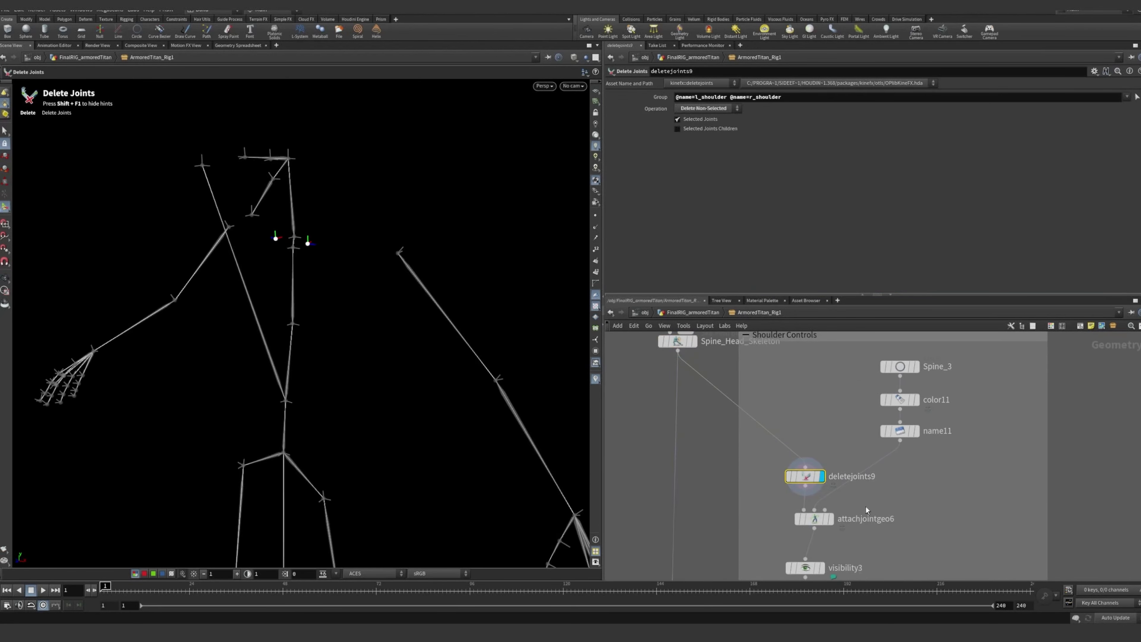
Display attachjointgeo6 to show the square shoulder controls and inspect the Spine_3 circle that shapes them
{"action": "middle_click_drag", "start_coordinate": [860, 515], "coordinate": [828, 460]}
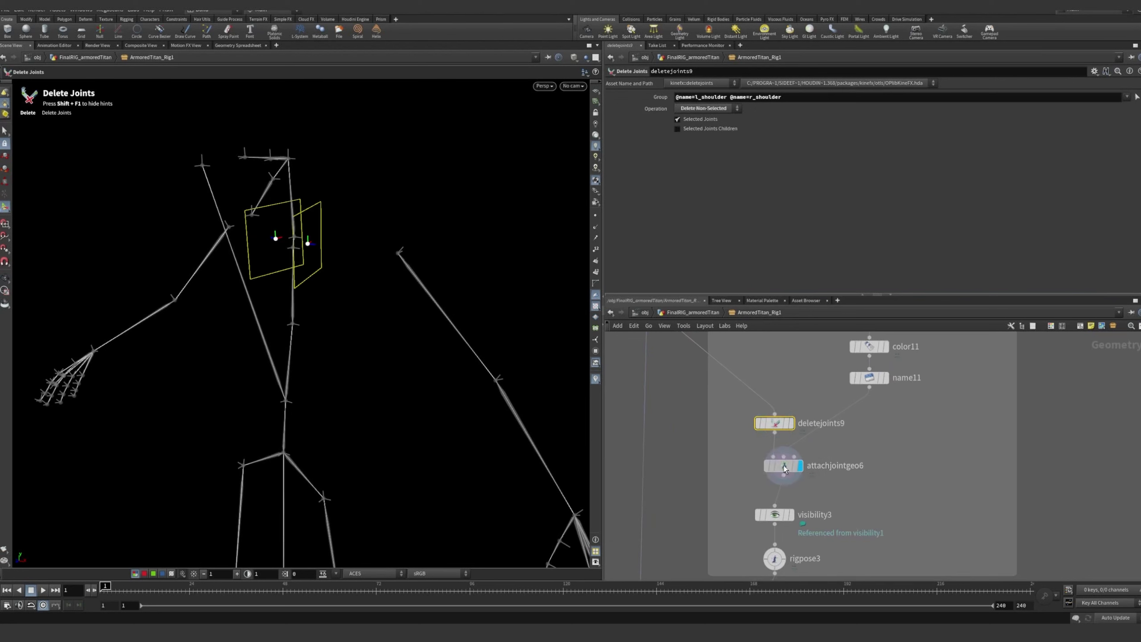
{"action": "left_click", "coordinate": [803, 467]}
{"action": "left_click", "coordinate": [877, 365]}
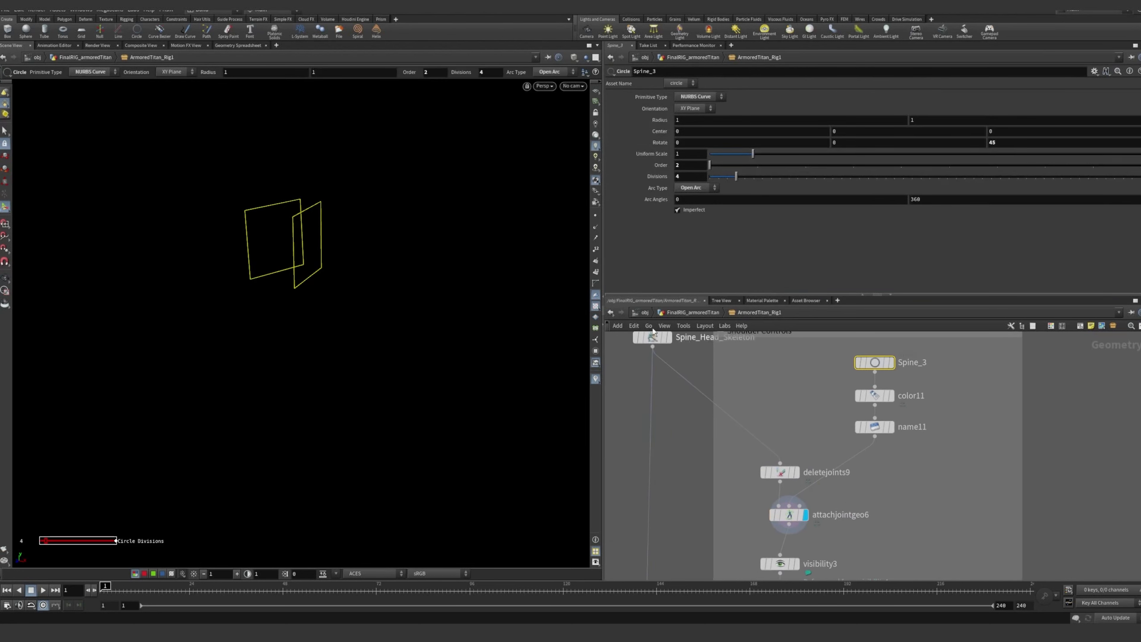
{"action": "left_click", "coordinate": [934, 474]}
{"action": "scroll", "coordinate": [891, 484], "scroll_direction": "down", "scroll_amount": 3}
{"action": "middle_click_drag", "start_coordinate": [892, 483], "coordinate": [921, 446]}
{"action": "left_click_drag", "start_coordinate": [375, 262], "coordinate": [319, 235], "text": "alt"}
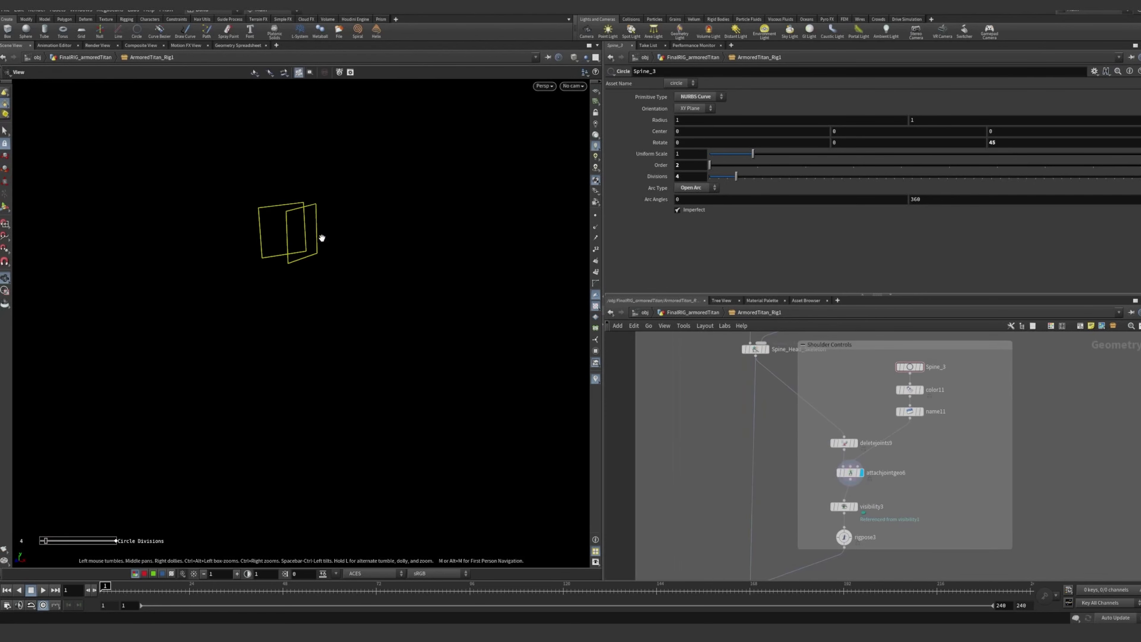
Select rigpose3 to inspect the l_shoulder and r_shoulder transforms
{"action": "scroll", "coordinate": [838, 450], "scroll_direction": "up", "scroll_amount": 5}
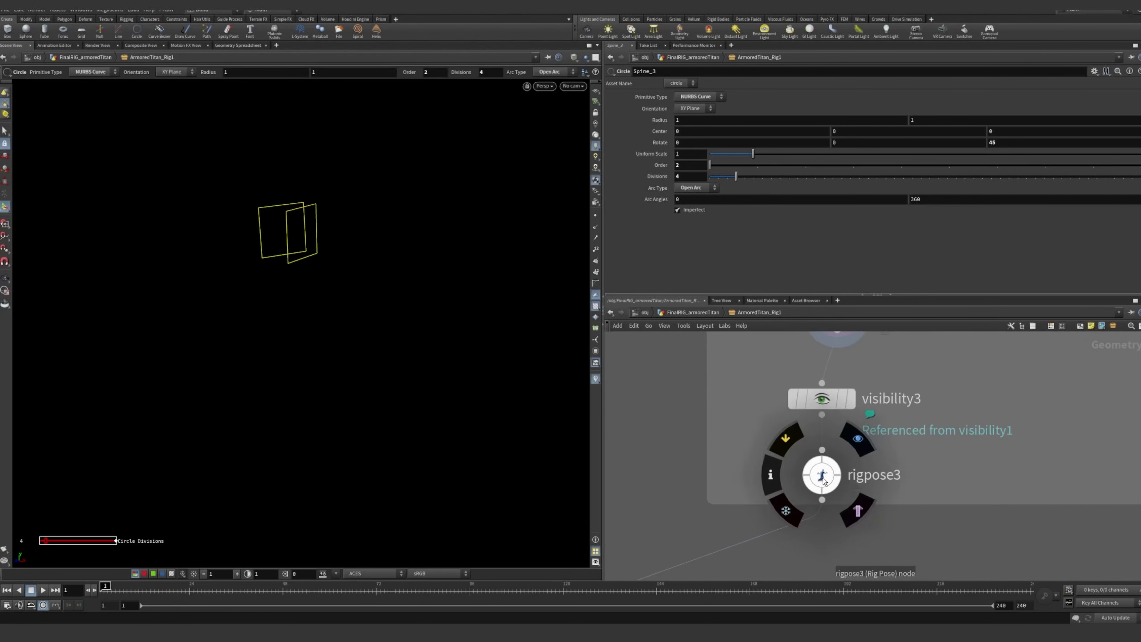
{"action": "left_click", "coordinate": [823, 477]}
{"action": "scroll", "coordinate": [765, 462], "scroll_direction": "down", "scroll_amount": 5}
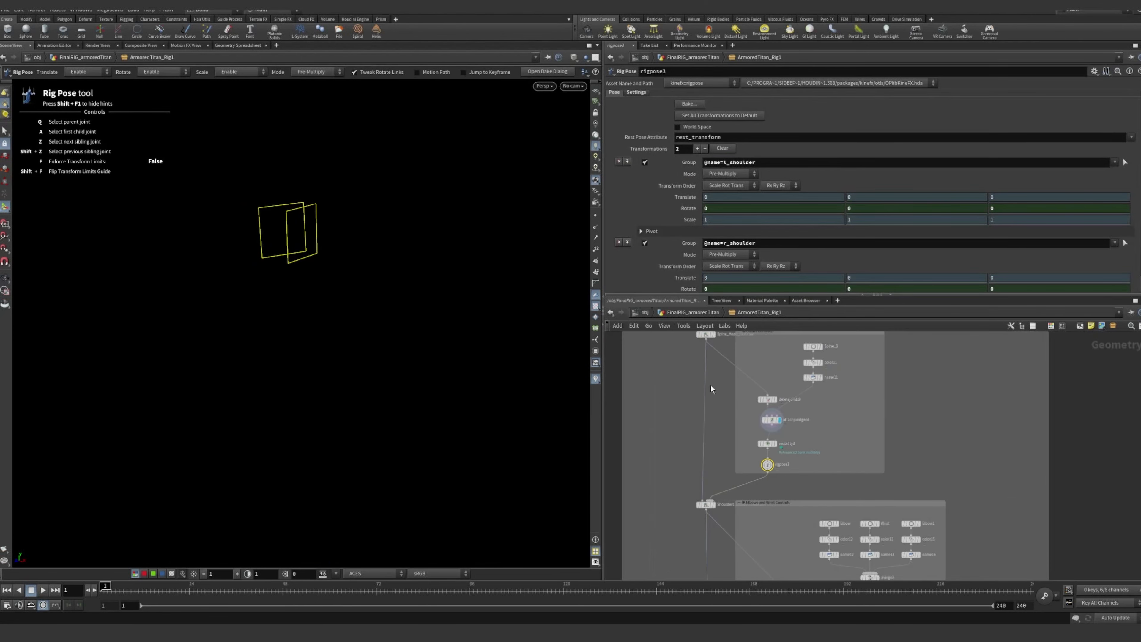
Examine the Shoulder Controls chain from deletejoints9 to rigpose3 and the Spine and Head Controls section that precedes it
{"action": "scroll", "coordinate": [650, 253], "scroll_direction": "down", "scroll_amount": 3}
{"action": "scroll", "coordinate": [771, 463], "scroll_direction": "up", "scroll_amount": 4}
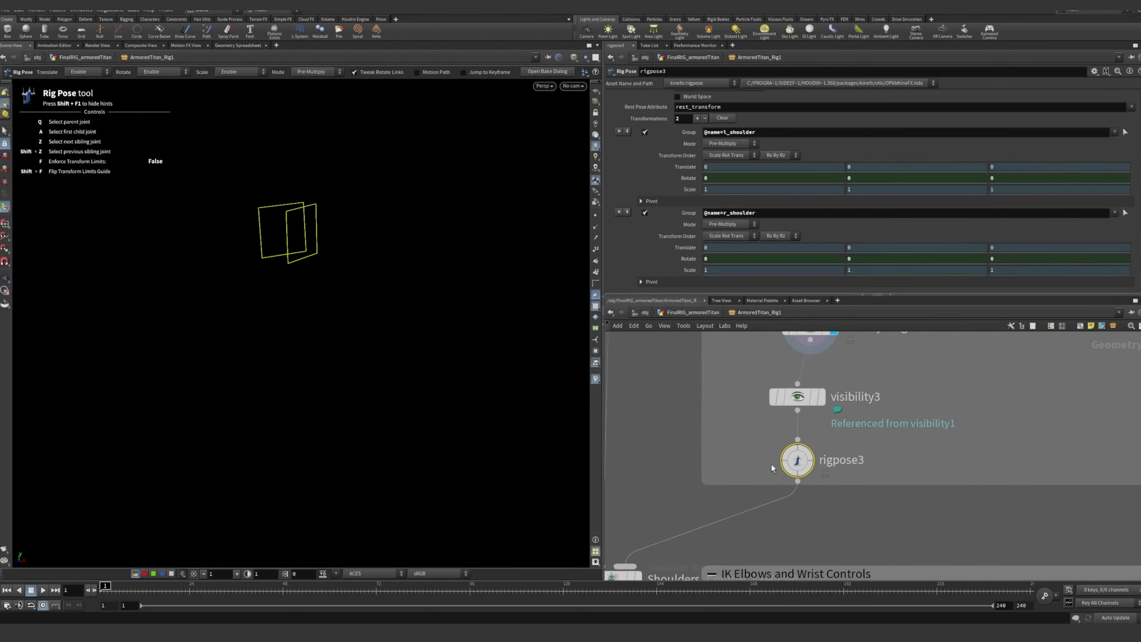
{"action": "middle_click_drag", "start_coordinate": [708, 405], "coordinate": [705, 474]}
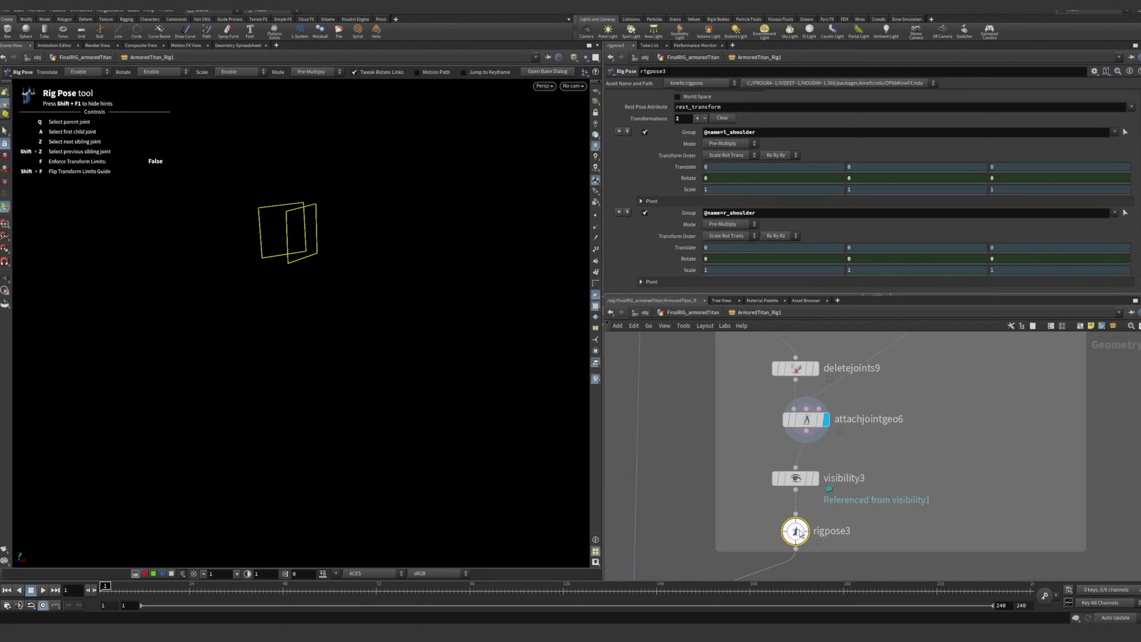
{"action": "mouse_move", "coordinate": [799, 528]}
{"action": "scroll", "coordinate": [799, 539], "scroll_direction": "up", "scroll_amount": 1}
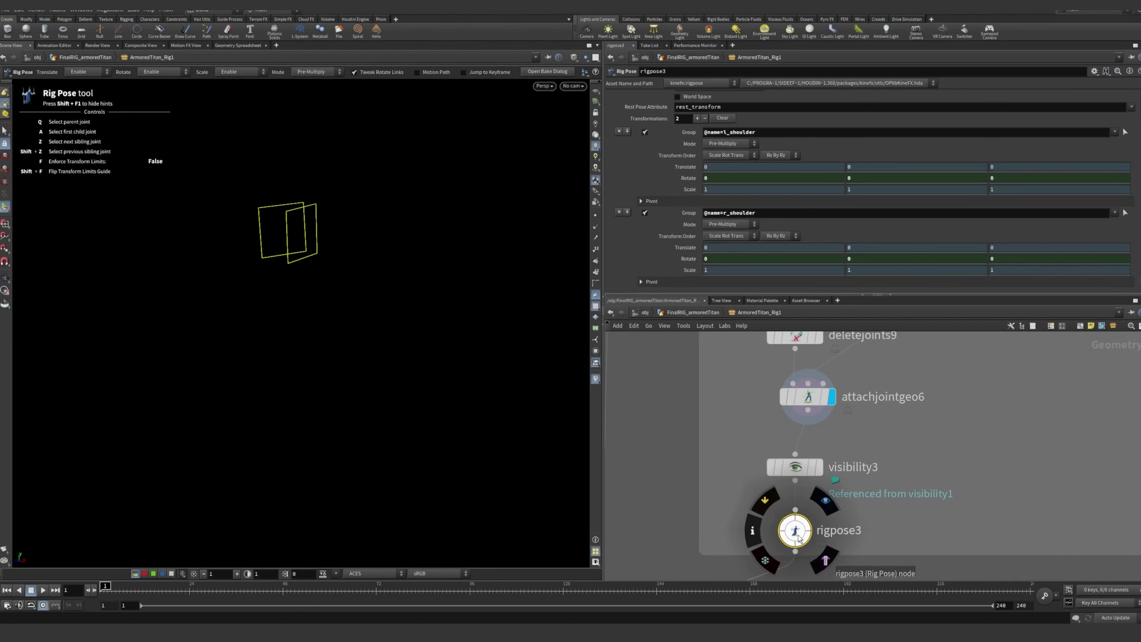
{"action": "scroll", "coordinate": [800, 539], "scroll_direction": "up", "scroll_amount": 2}
{"action": "scroll", "coordinate": [800, 539], "scroll_direction": "down", "scroll_amount": 6}
{"action": "middle_click_drag", "start_coordinate": [854, 335], "coordinate": [849, 527]}
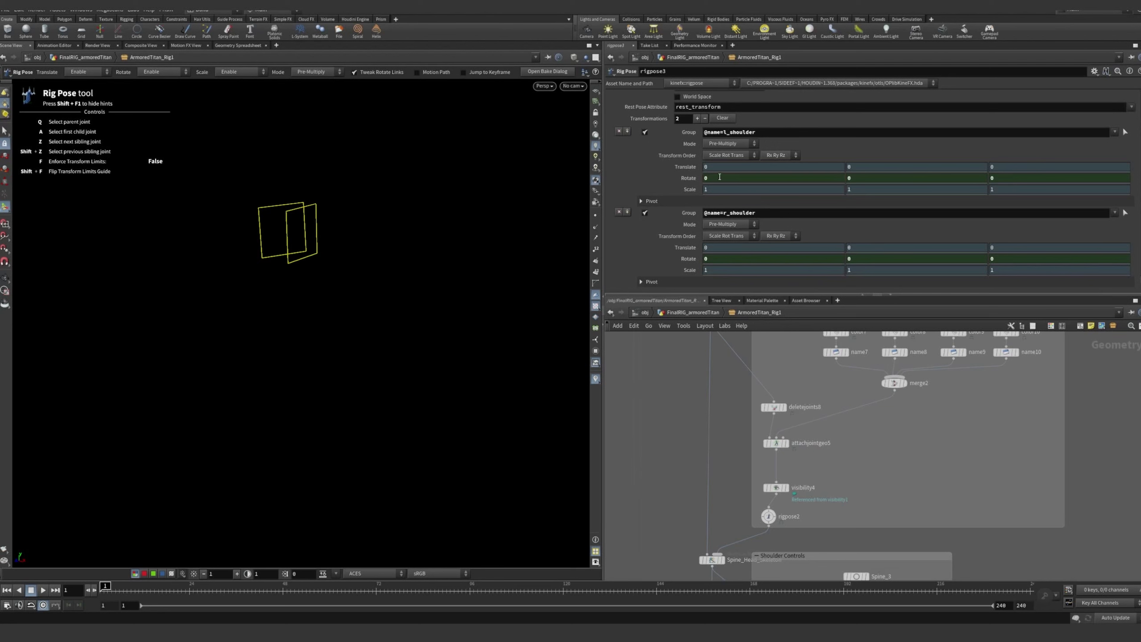
{"action": "middle_click_drag", "start_coordinate": [890, 494], "coordinate": [865, 466]}
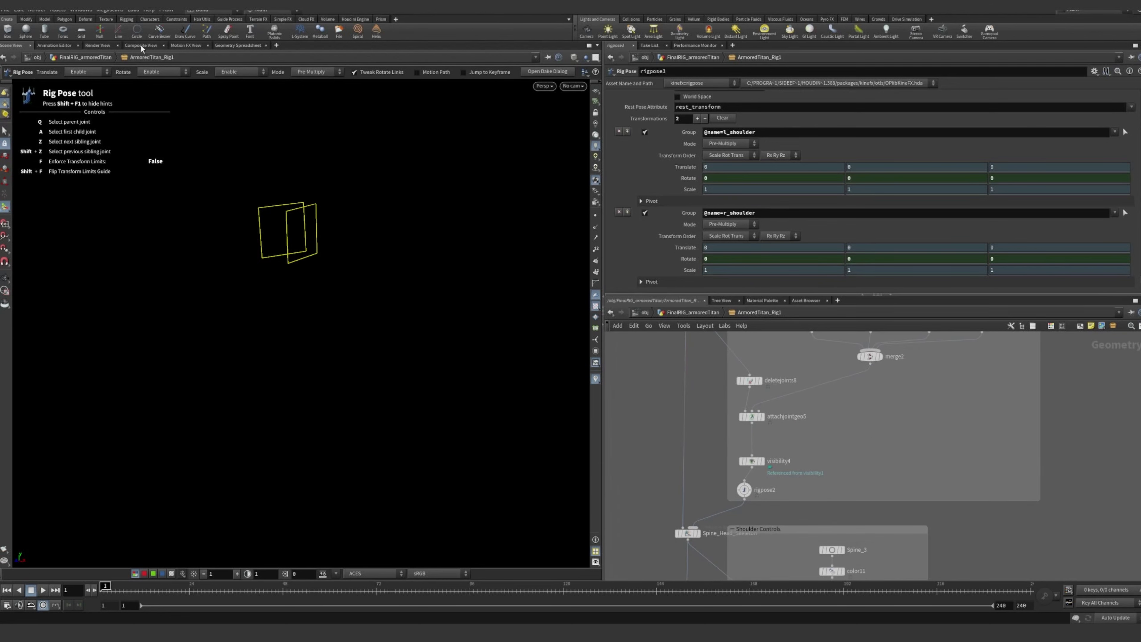
Open the asset properties of ArmoredTitan_Rig and place the window so its existing parameters can be read
{"action": "left_click", "coordinate": [61, 10]}
{"action": "mouse_move", "coordinate": [89, 74]}
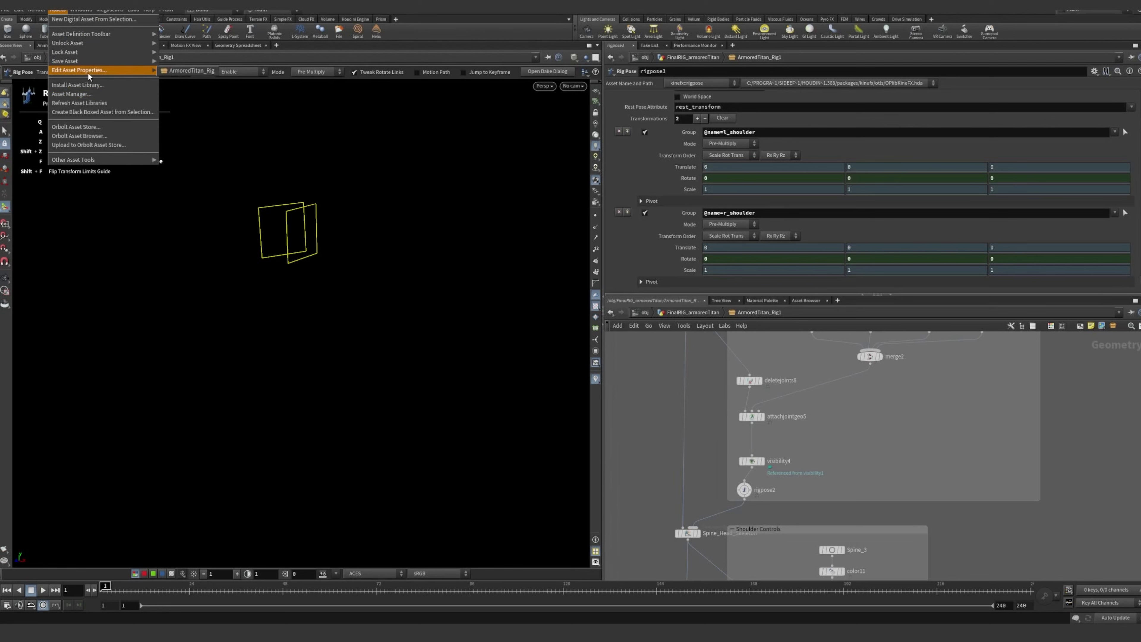
{"action": "left_click", "coordinate": [189, 71]}
{"action": "left_click_drag", "start_coordinate": [163, 116], "coordinate": [100, 111]}
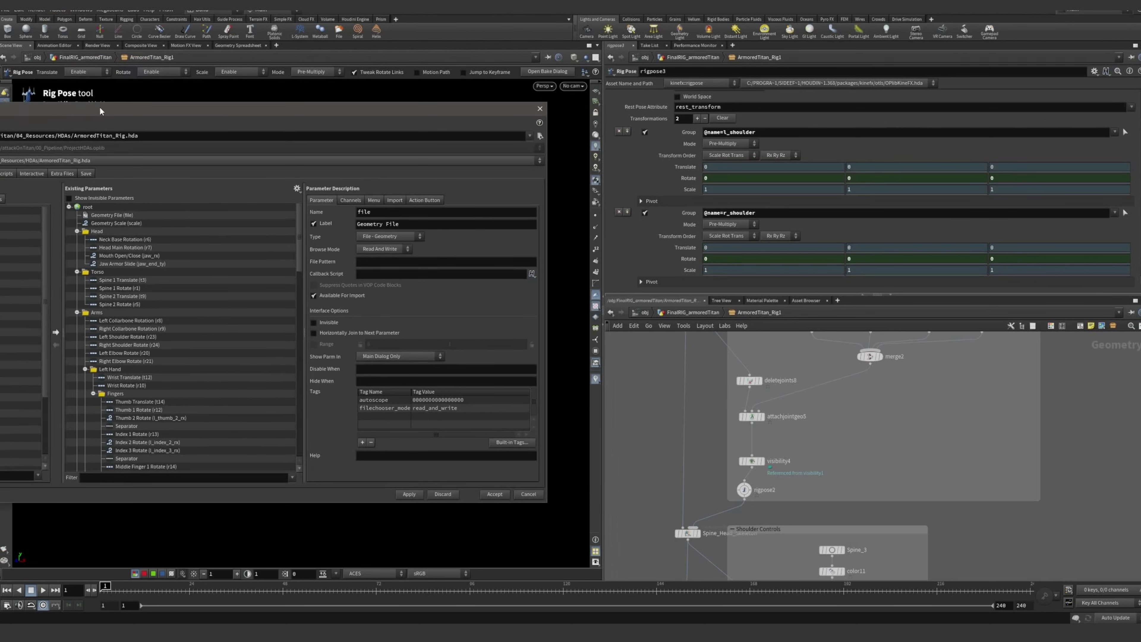
Select rigpose2 in the Spine and Head Controls section to inspect the neck and head transforms beside the asset's parameters
{"action": "middle_click_drag", "start_coordinate": [896, 423], "coordinate": [885, 513]}
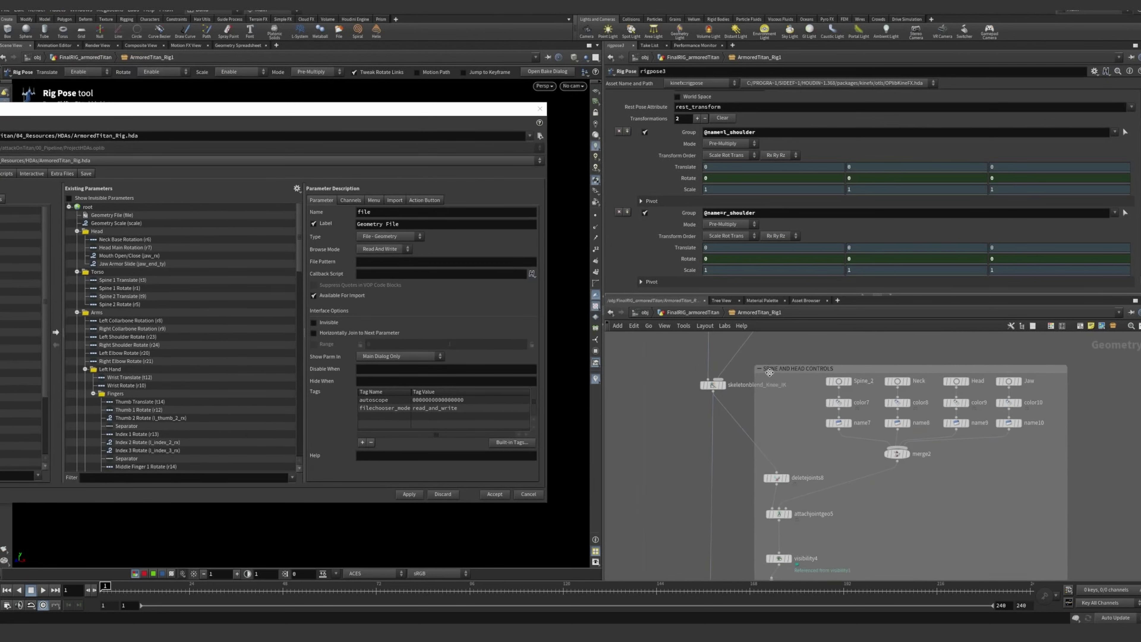
{"action": "scroll", "coordinate": [782, 372], "scroll_direction": "up", "scroll_amount": 4}
{"action": "scroll", "coordinate": [795, 466], "scroll_direction": "down", "scroll_amount": 5}
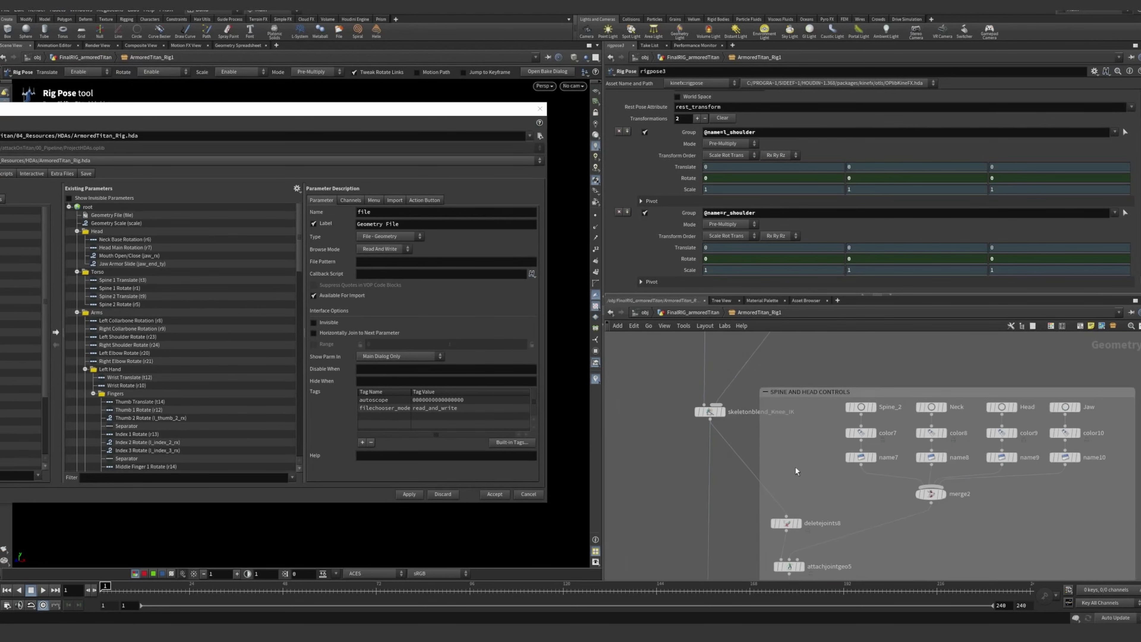
{"action": "scroll", "coordinate": [802, 476], "scroll_direction": "up", "scroll_amount": 3}
{"action": "left_click", "coordinate": [767, 533]}
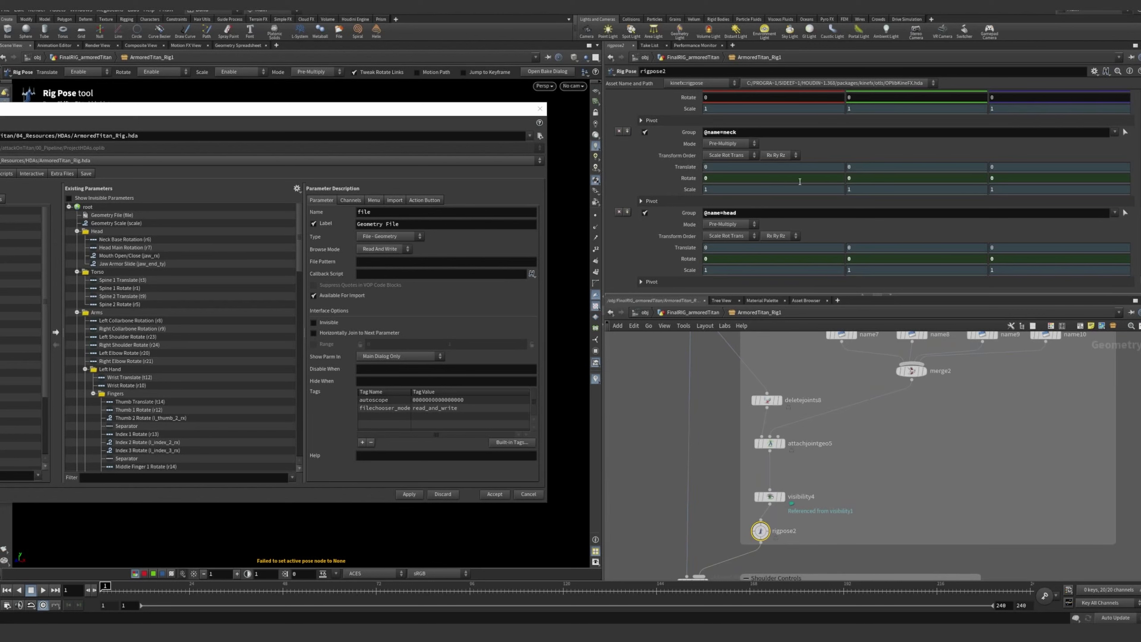
Inspect the Head Main Rotation parameter, review the existing parameters down to the right-hand fingers, and close the asset properties
{"action": "scroll", "coordinate": [135, 307], "scroll_direction": "down", "scroll_amount": 1}
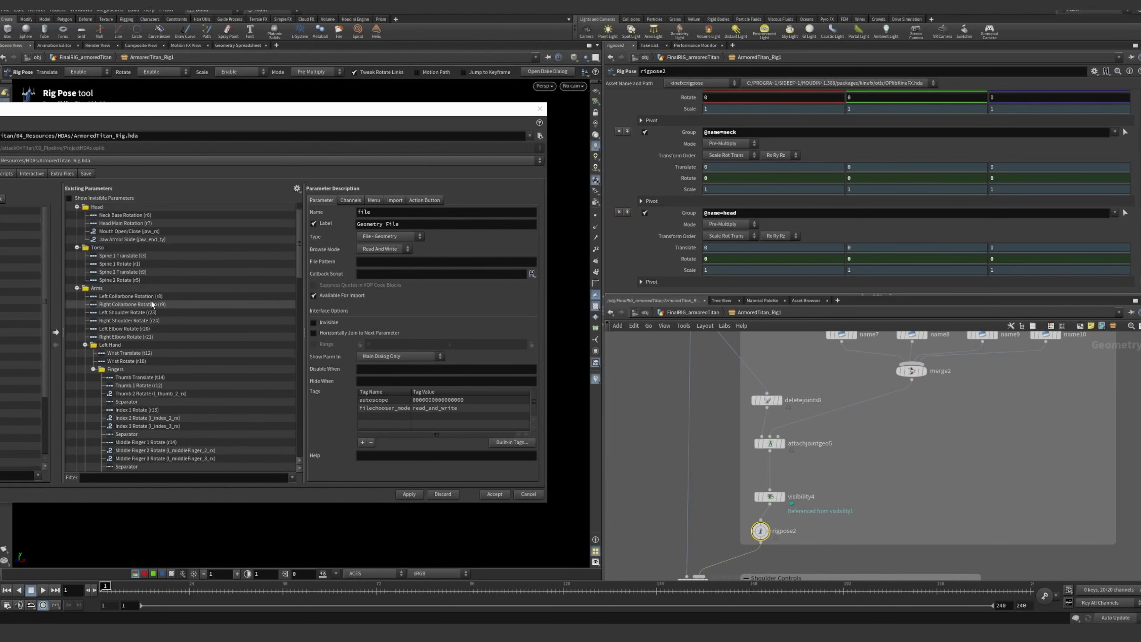
{"action": "scroll", "coordinate": [151, 301], "scroll_direction": "up", "scroll_amount": 1}
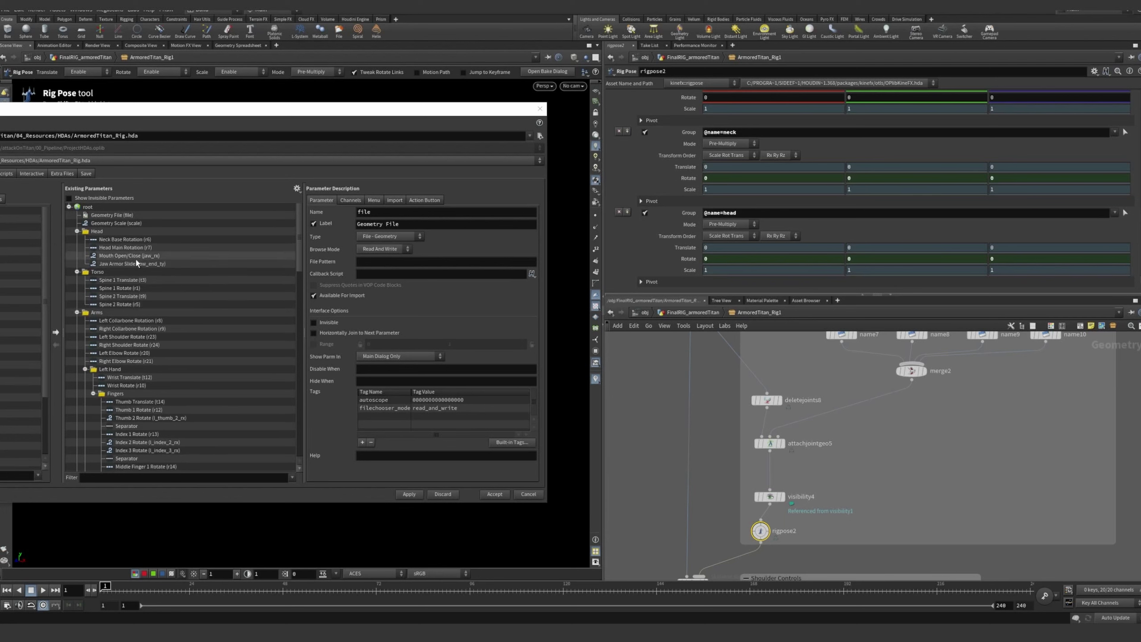
{"action": "left_click", "coordinate": [117, 248]}
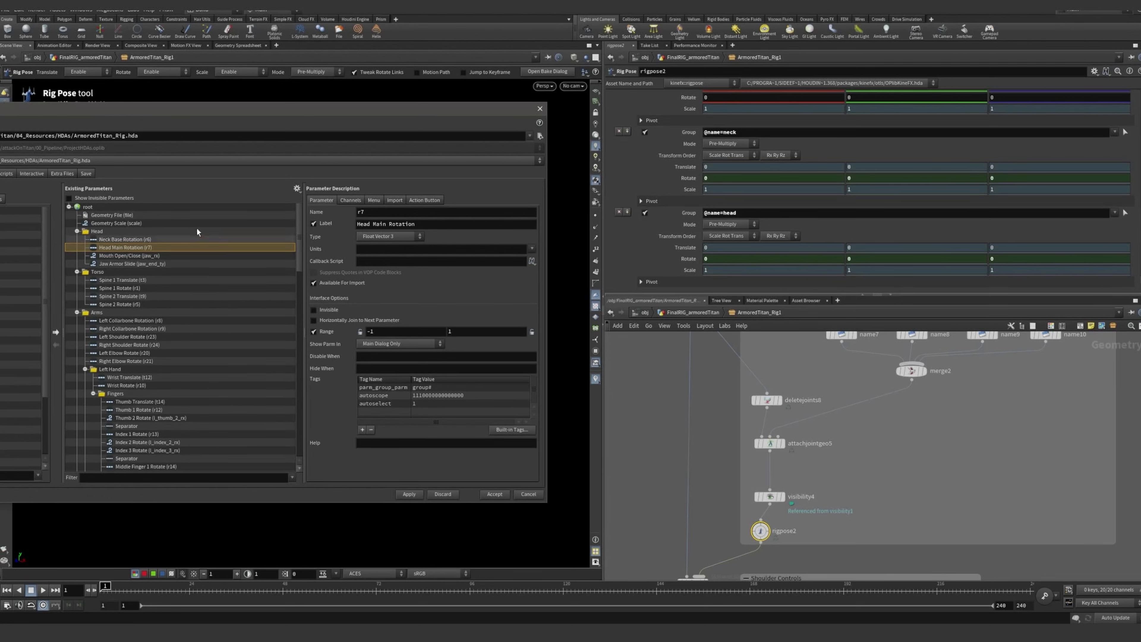
{"action": "left_click_drag", "start_coordinate": [239, 110], "coordinate": [285, 108]}
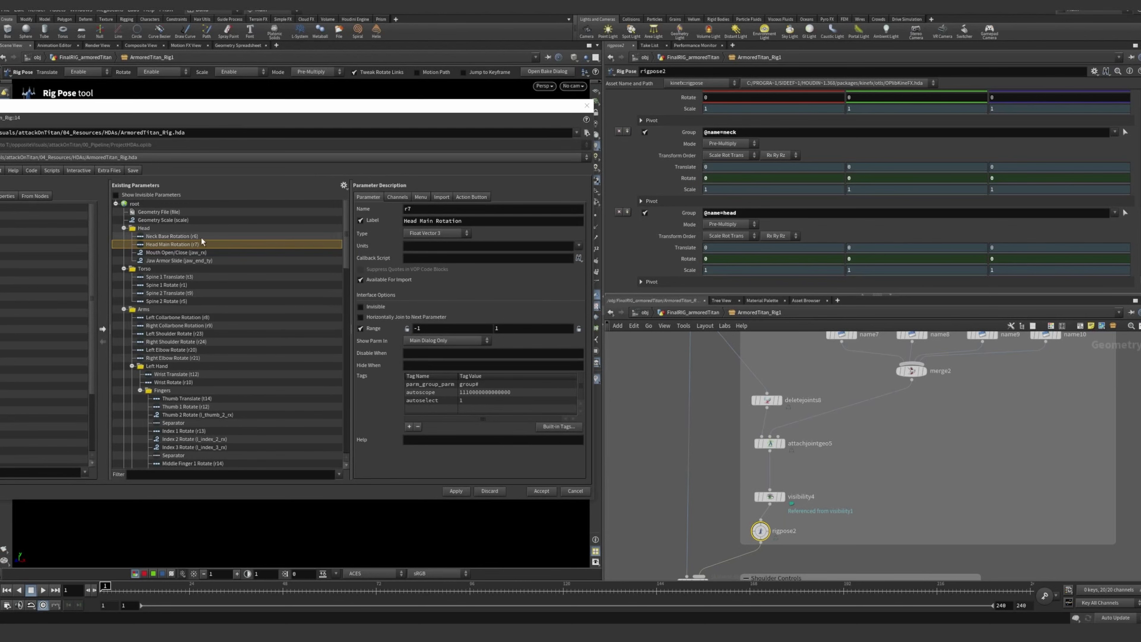
{"action": "scroll", "coordinate": [203, 257], "scroll_direction": "down", "scroll_amount": 3}
{"action": "scroll", "coordinate": [203, 256], "scroll_direction": "down", "scroll_amount": 7}
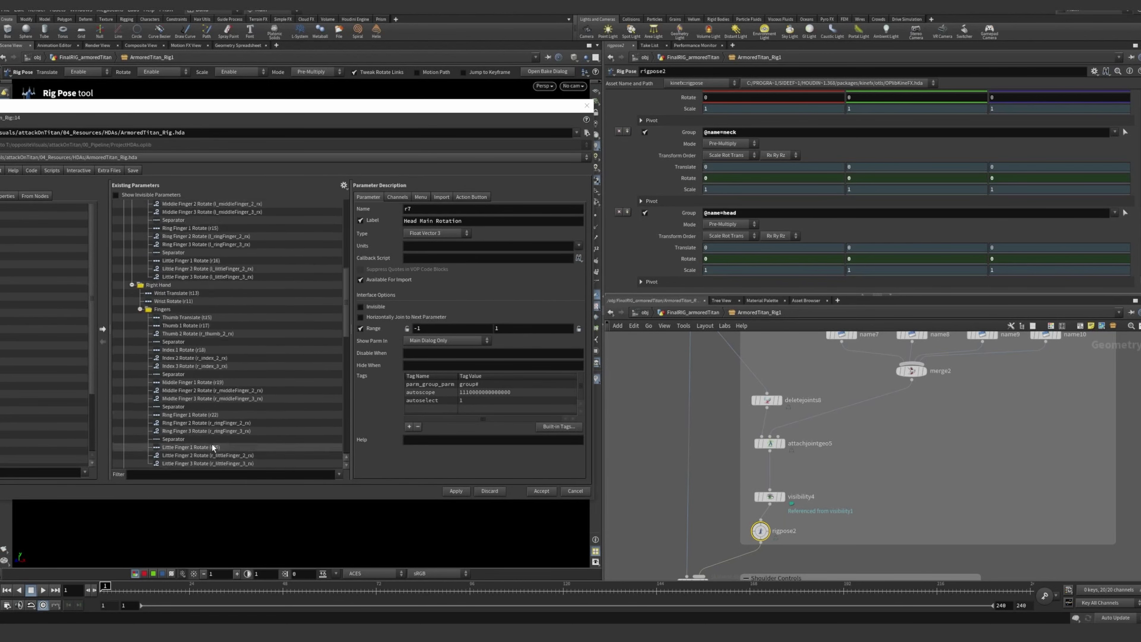
{"action": "left_click_drag", "start_coordinate": [500, 111], "coordinate": [752, 130]}
{"action": "left_click", "coordinate": [840, 125]}
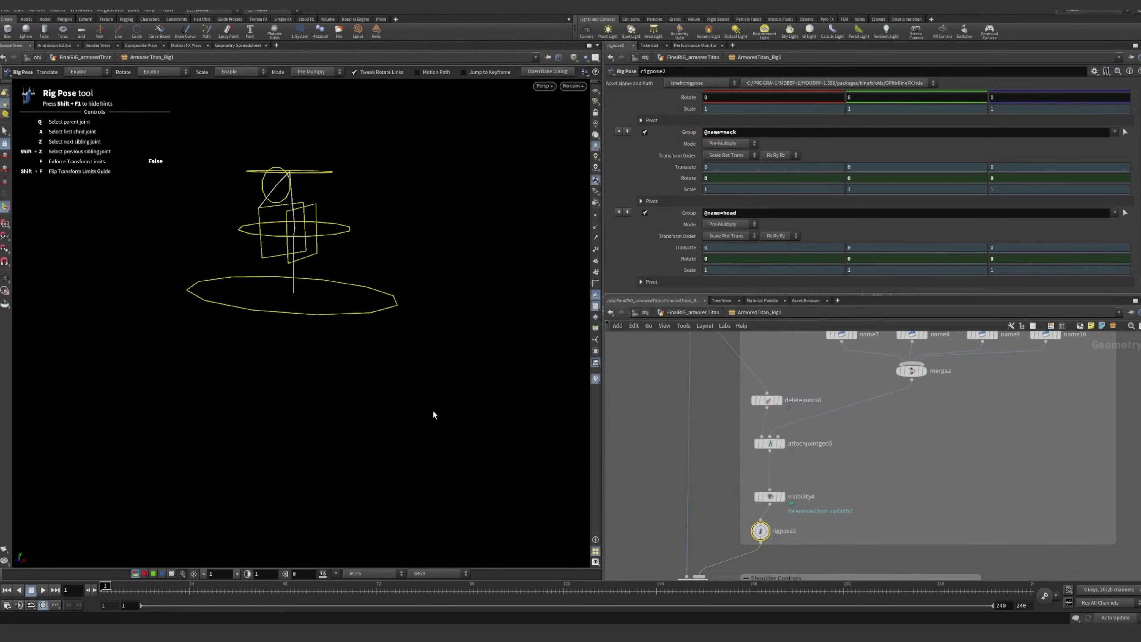
Select IK_Elbow in the IK Elbows and Wrist Controls section to inspect the l_arm and r_arm transforms
{"action": "left_click", "coordinate": [711, 436]}
{"action": "scroll", "coordinate": [731, 473], "scroll_direction": "down", "scroll_amount": 8}
{"action": "middle_click_drag", "start_coordinate": [739, 517], "coordinate": [759, 398]}
{"action": "scroll", "coordinate": [760, 421], "scroll_direction": "up", "scroll_amount": 7}
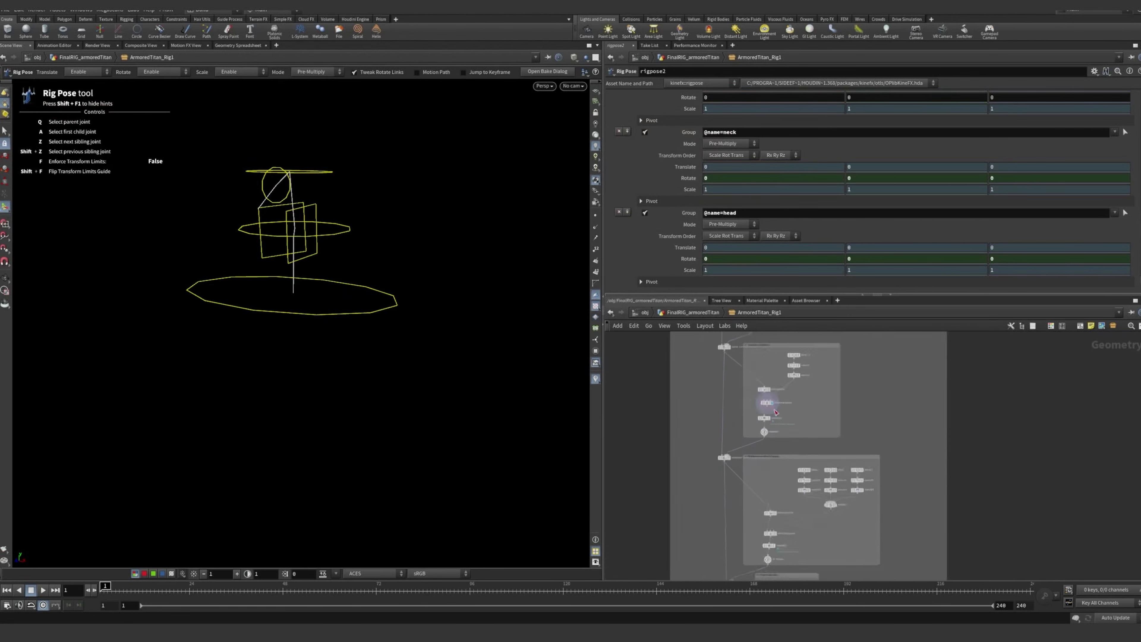
{"action": "scroll", "coordinate": [755, 477], "scroll_direction": "up", "scroll_amount": 2}
{"action": "middle_click_drag", "start_coordinate": [755, 566], "coordinate": [767, 466]}
{"action": "scroll", "coordinate": [757, 400], "scroll_direction": "down", "scroll_amount": 1}
{"action": "middle_click_drag", "start_coordinate": [779, 419], "coordinate": [778, 401]}
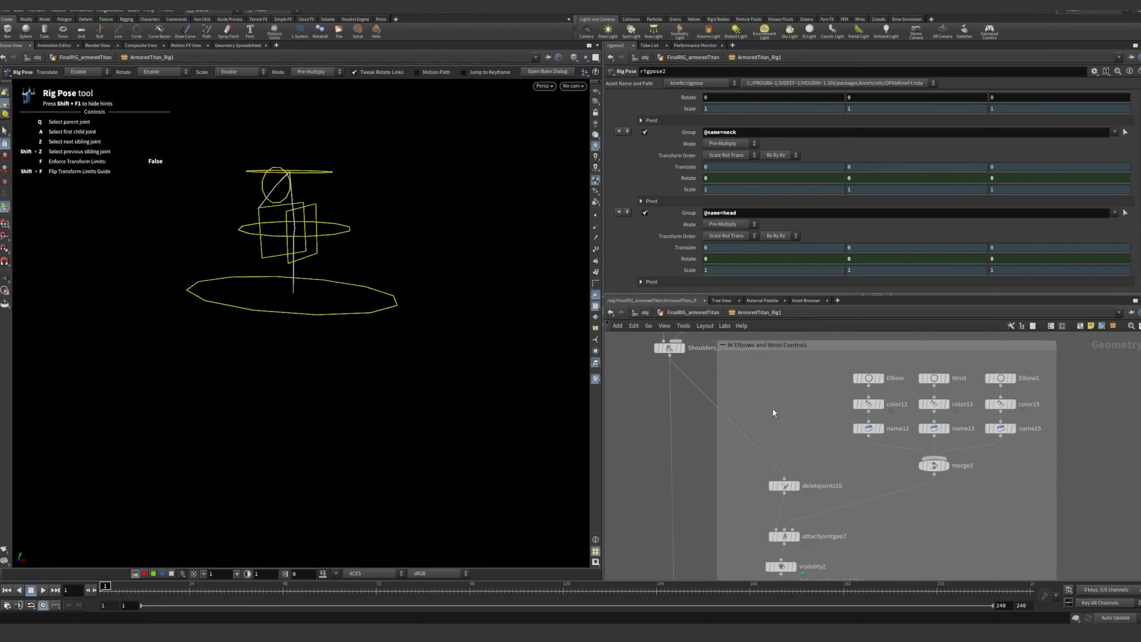
{"action": "middle_click_drag", "start_coordinate": [821, 528], "coordinate": [803, 430]}
{"action": "scroll", "coordinate": [771, 498], "scroll_direction": "up", "scroll_amount": 1}
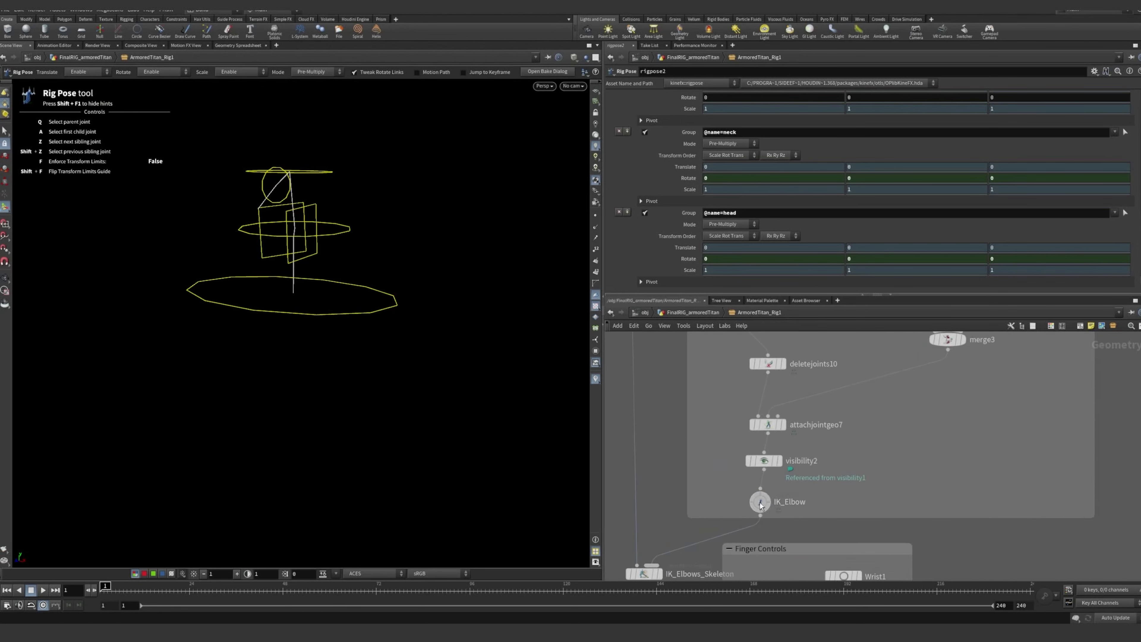
{"action": "left_click", "coordinate": [759, 503]}
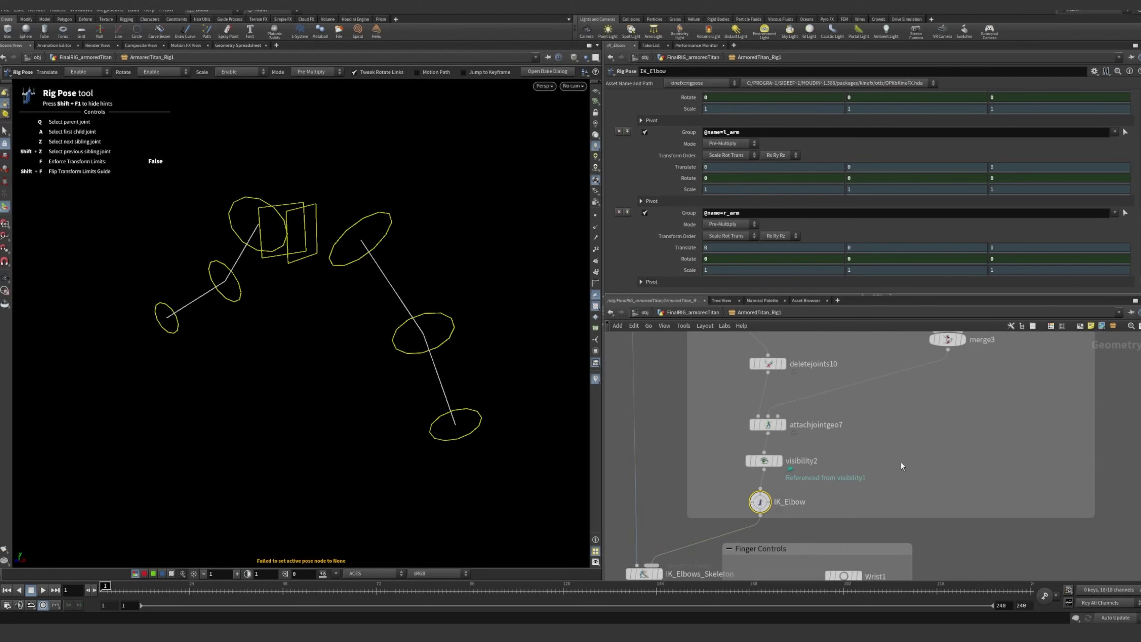
Examine the IK Elbows and Wrist Controls network and the arm controls from another angle, then clear the node selection
{"action": "middle_click_drag", "start_coordinate": [902, 466], "coordinate": [820, 467]}
{"action": "scroll", "coordinate": [820, 466], "scroll_direction": "down", "scroll_amount": 3}
{"action": "scroll", "coordinate": [759, 443], "scroll_direction": "up", "scroll_amount": 1}
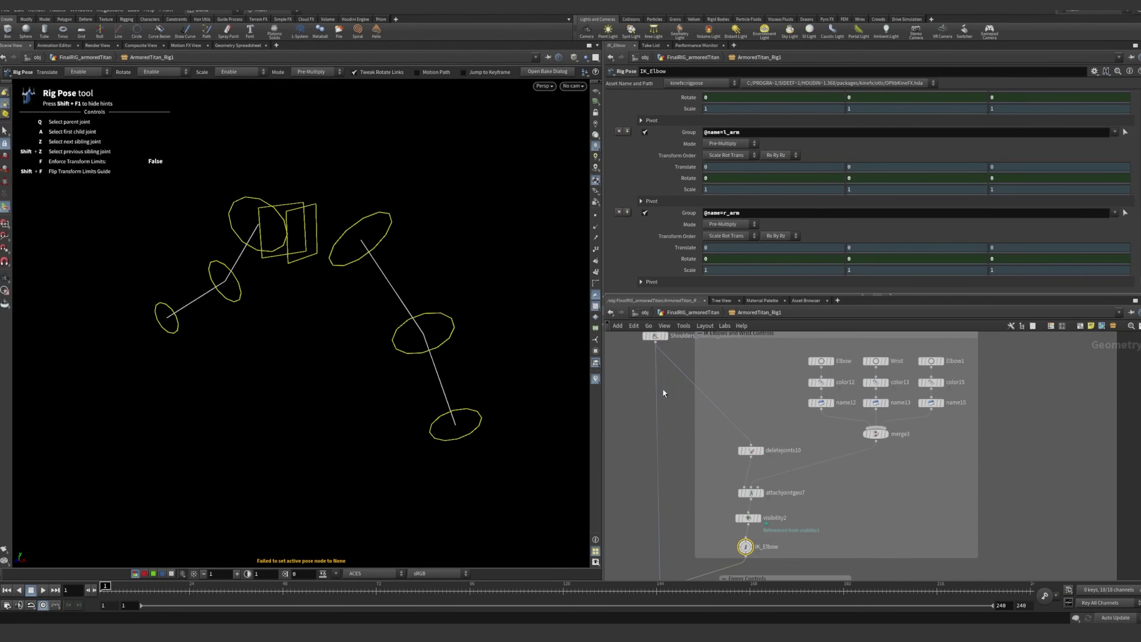
{"action": "left_click_drag", "start_coordinate": [415, 310], "coordinate": [395, 270], "text": "alt"}
{"action": "middle_click_drag", "start_coordinate": [839, 479], "coordinate": [870, 513]}
{"action": "left_click", "coordinate": [847, 378]}
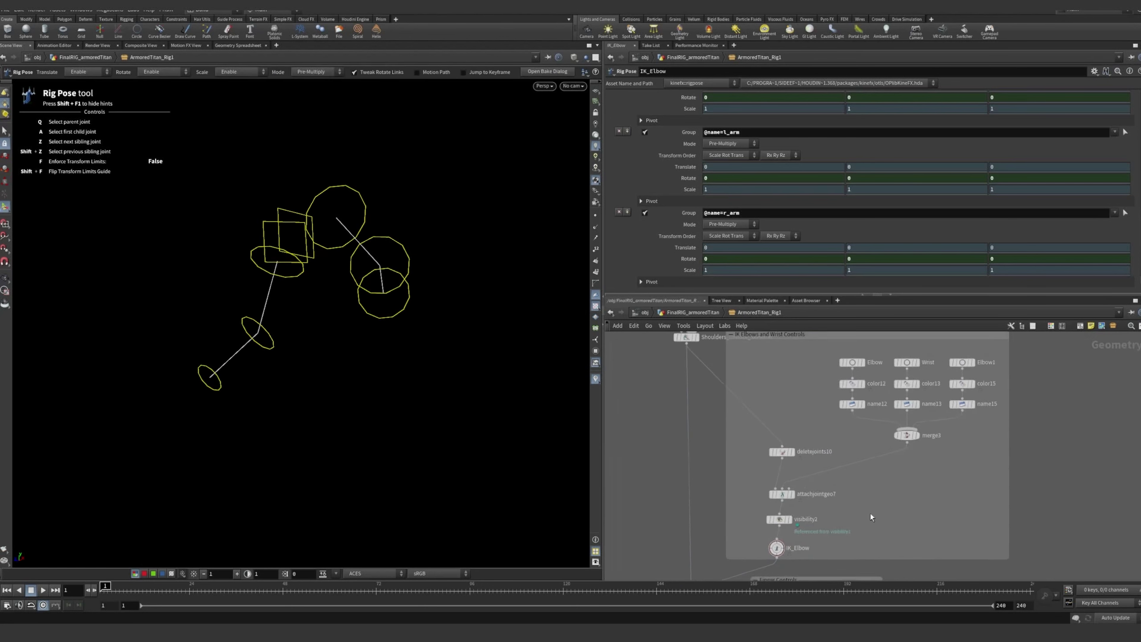
Select ikchains1 in the leg section to inspect its r_leg, r_knee and r_ankle chain settings
{"action": "scroll", "coordinate": [871, 513], "scroll_direction": "down", "scroll_amount": 3}
{"action": "middle_click_drag", "start_coordinate": [821, 338], "coordinate": [809, 407]}
{"action": "scroll", "coordinate": [810, 407], "scroll_direction": "up", "scroll_amount": 5}
{"action": "scroll", "coordinate": [811, 411], "scroll_direction": "down", "scroll_amount": 3}
{"action": "middle_click_drag", "start_coordinate": [861, 462], "coordinate": [808, 400]}
{"action": "scroll", "coordinate": [814, 402], "scroll_direction": "up", "scroll_amount": 3}
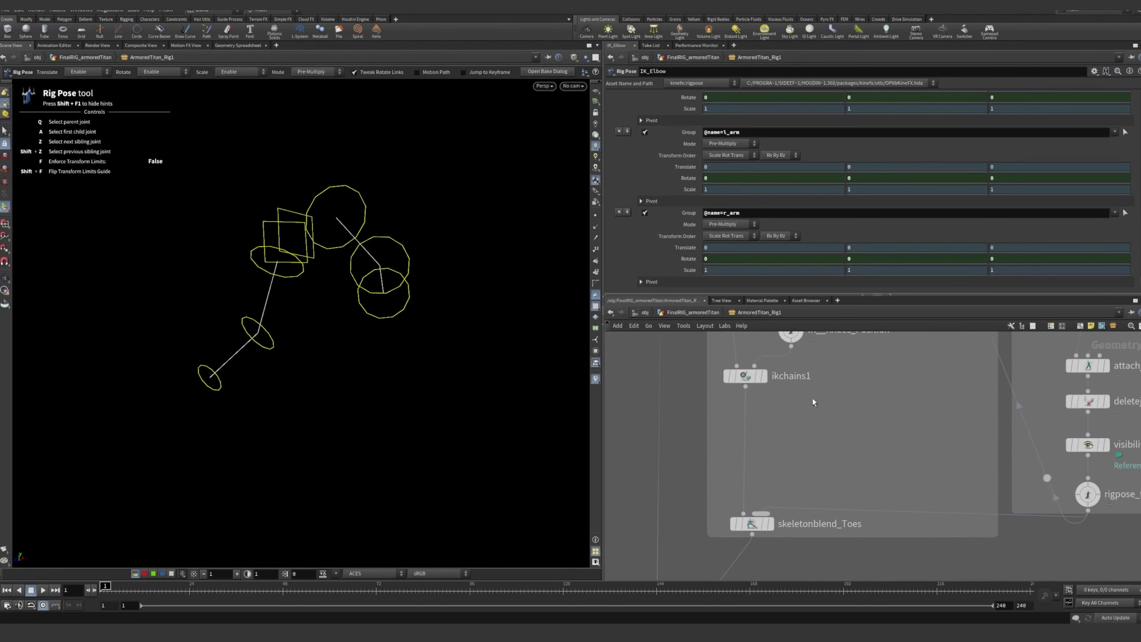
{"action": "left_click", "coordinate": [745, 377]}
{"action": "scroll", "coordinate": [804, 445], "scroll_direction": "down", "scroll_amount": 5}
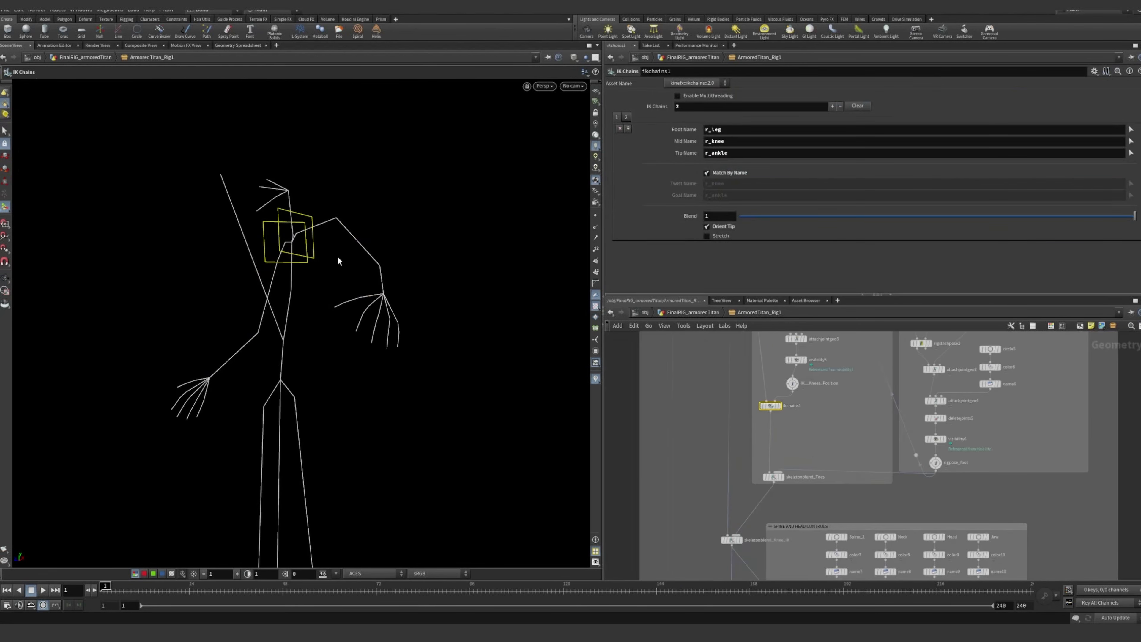
Reselect IK_Elbow and examine its shoulder, elbow and wrist control circles from a new angle
{"action": "scroll", "coordinate": [865, 476], "scroll_direction": "down", "scroll_amount": 5}
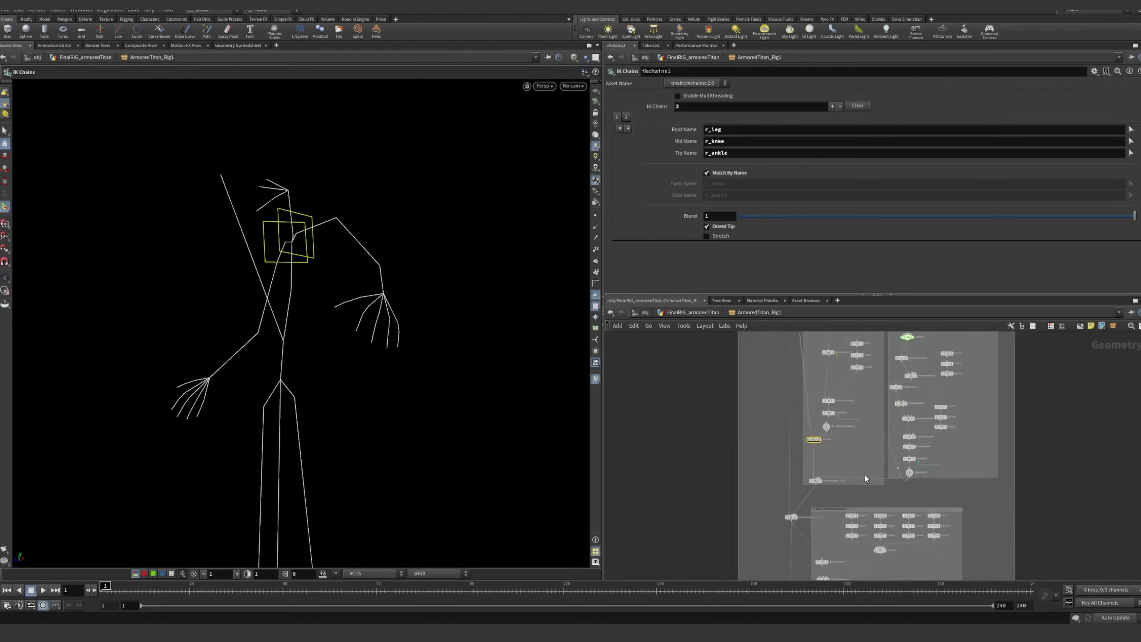
{"action": "scroll", "coordinate": [832, 501], "scroll_direction": "up", "scroll_amount": 6}
{"action": "middle_click_drag", "start_coordinate": [832, 499], "coordinate": [805, 344]}
{"action": "middle_click_drag", "start_coordinate": [814, 433], "coordinate": [818, 457]}
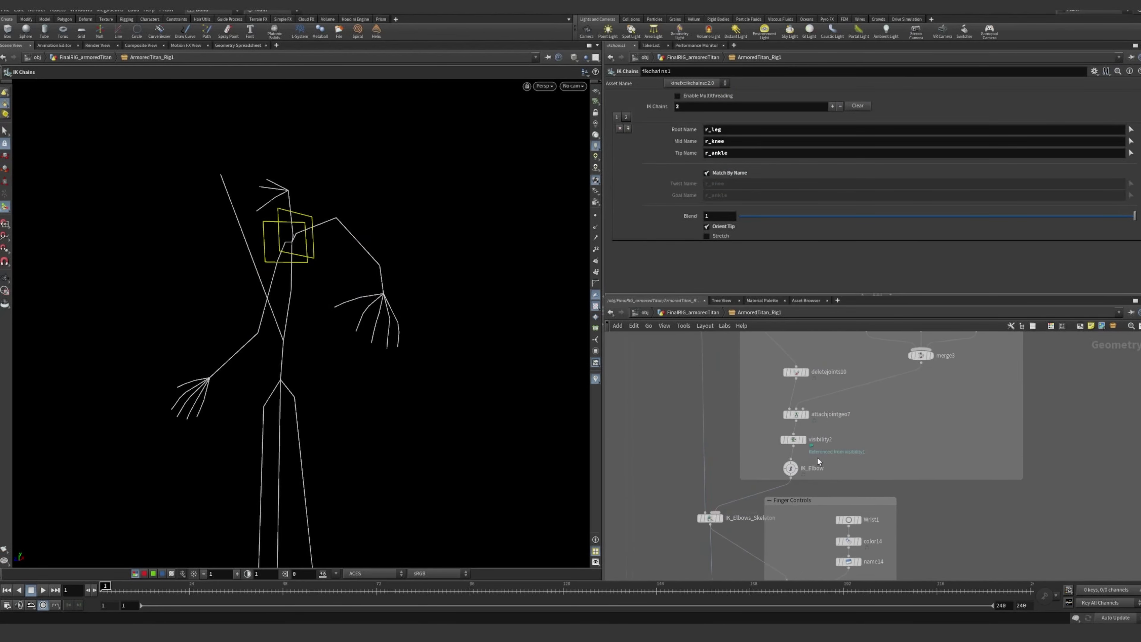
{"action": "left_click", "coordinate": [792, 469]}
{"action": "mouse_move", "coordinate": [352, 304]}
{"action": "left_mouse_down"}
{"action": "mouse_move", "coordinate": [392, 298]}
{"action": "mouse_move", "coordinate": [352, 296]}
{"action": "left_mouse_up"}
Examine how IK__Knees_Position feeds ikchains1 in the leg section for comparison with the arm setup
{"action": "scroll", "coordinate": [817, 388], "scroll_direction": "down", "scroll_amount": 5}
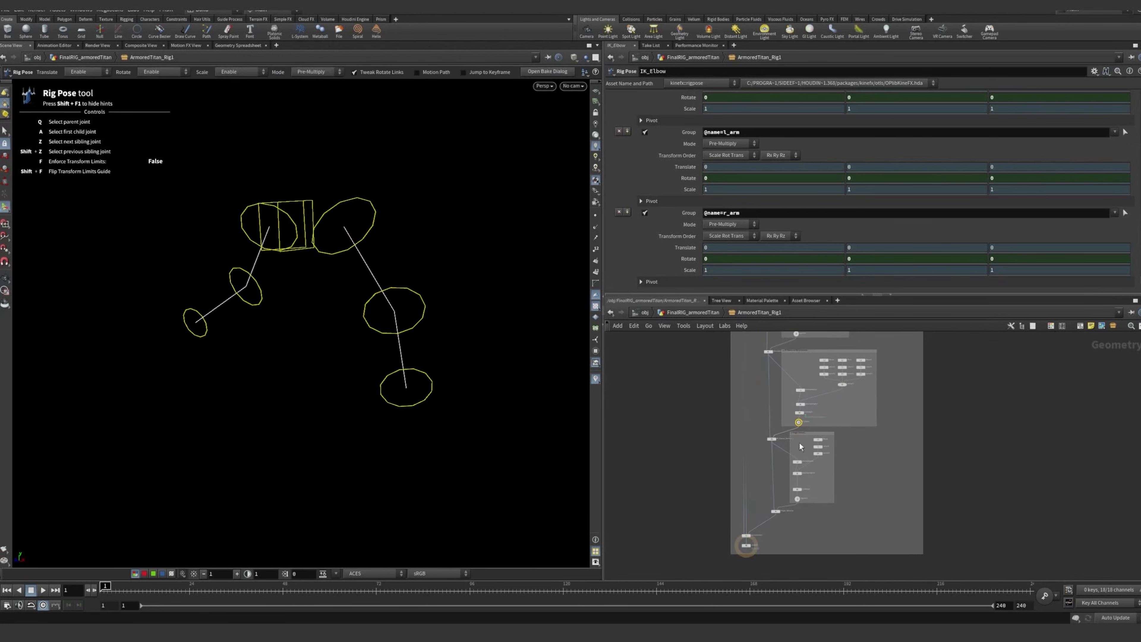
{"action": "scroll", "coordinate": [801, 446], "scroll_direction": "up", "scroll_amount": 10}
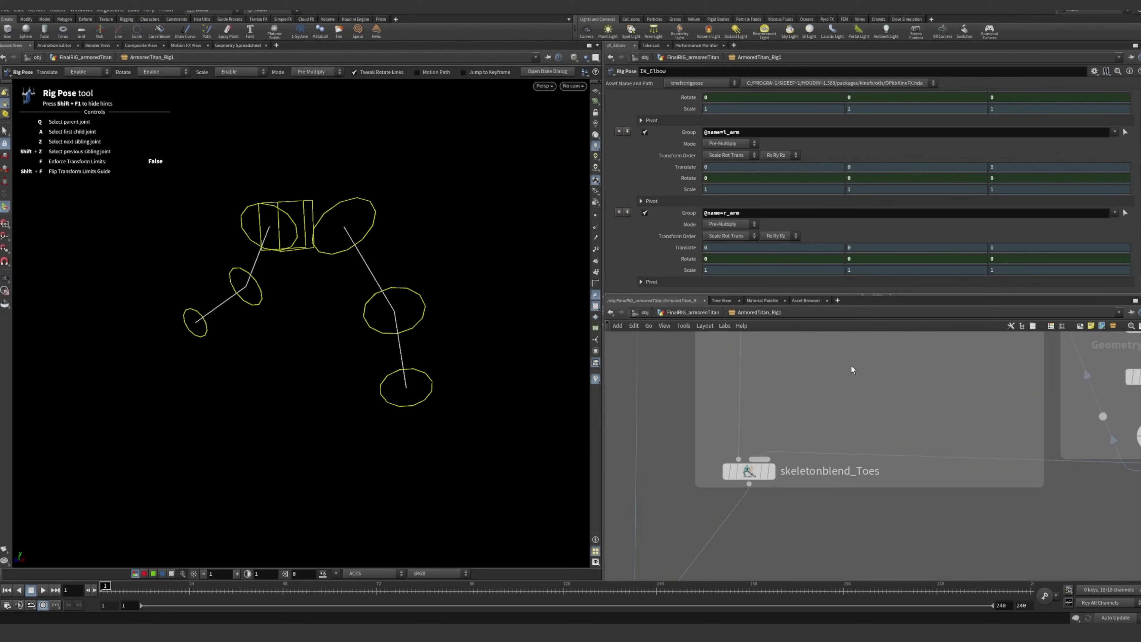
{"action": "scroll", "coordinate": [850, 365], "scroll_direction": "down", "scroll_amount": 5}
{"action": "middle_click_drag", "start_coordinate": [848, 369], "coordinate": [836, 527]}
{"action": "scroll", "coordinate": [803, 531], "scroll_direction": "up", "scroll_amount": 5}
{"action": "middle_click", "coordinate": [781, 528]}
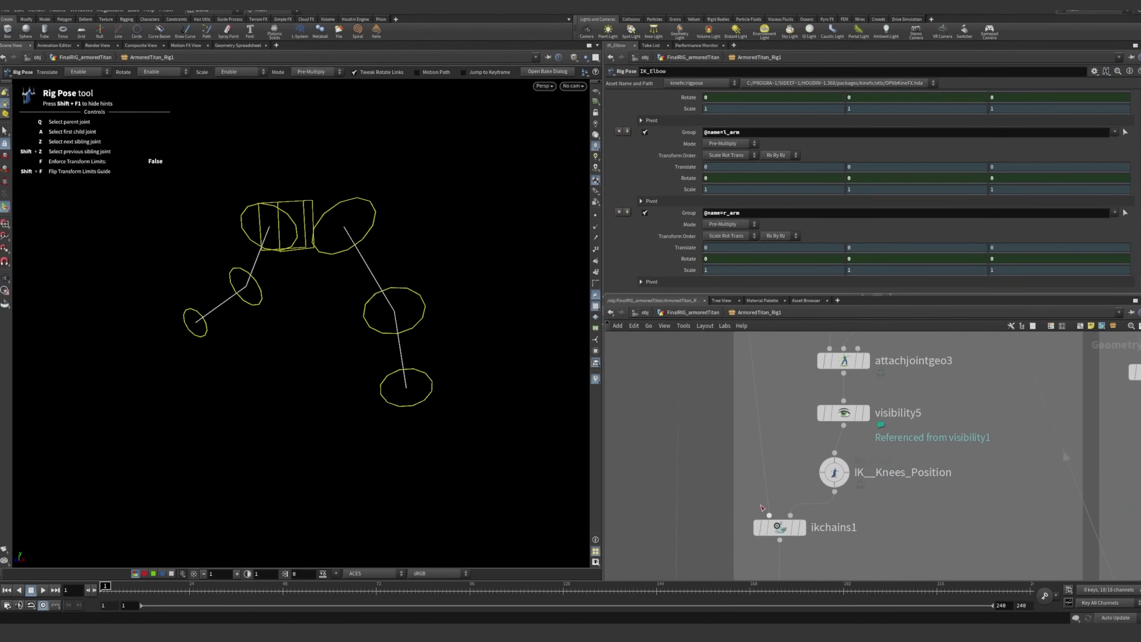
{"action": "middle_click_drag", "start_coordinate": [763, 508], "coordinate": [760, 409]}
{"action": "scroll", "coordinate": [763, 414], "scroll_direction": "up", "scroll_amount": 1}
{"action": "scroll", "coordinate": [836, 487], "scroll_direction": "down", "scroll_amount": 8}
{"action": "middle_click_drag", "start_coordinate": [853, 487], "coordinate": [843, 366]}
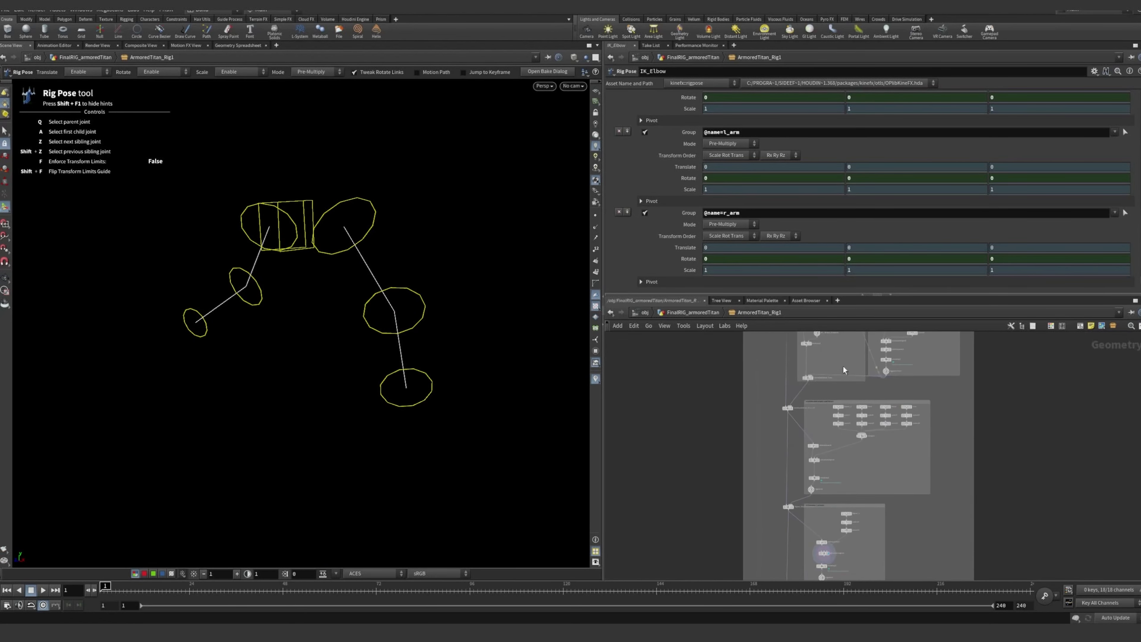
Return to the Shoulder Controls section and select rigpose3 to view the square shoulder controls by themselves
{"action": "middle_click_drag", "start_coordinate": [975, 528], "coordinate": [909, 365]}
{"action": "middle_click_drag", "start_coordinate": [852, 427], "coordinate": [845, 393]}
{"action": "scroll", "coordinate": [773, 374], "scroll_direction": "up", "scroll_amount": 6}
{"action": "middle_click_drag", "start_coordinate": [787, 338], "coordinate": [838, 462]}
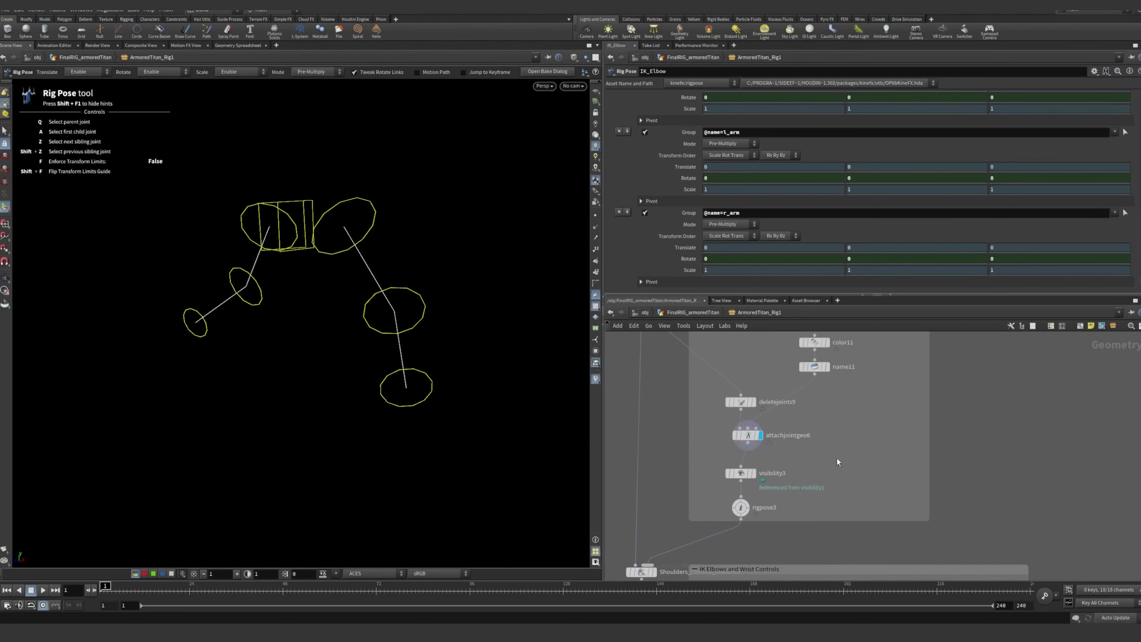
{"action": "scroll", "coordinate": [845, 450], "scroll_direction": "down", "scroll_amount": 2}
{"action": "middle_click_drag", "start_coordinate": [871, 415], "coordinate": [887, 488]}
{"action": "left_click_drag", "start_coordinate": [359, 272], "coordinate": [394, 253], "text": "alt"}
{"action": "scroll", "coordinate": [816, 516], "scroll_direction": "up", "scroll_amount": 2}
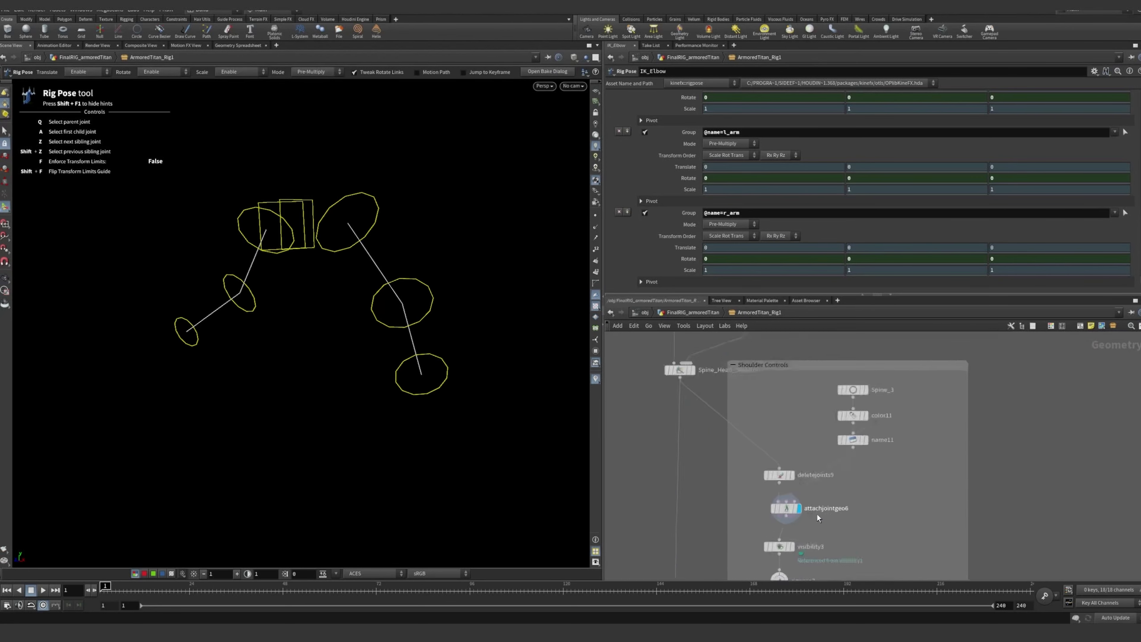
{"action": "scroll", "coordinate": [817, 514], "scroll_direction": "up", "scroll_amount": 2}
{"action": "middle_click_drag", "start_coordinate": [760, 477], "coordinate": [751, 414]}
{"action": "middle_click_drag", "start_coordinate": [831, 399], "coordinate": [883, 395]}
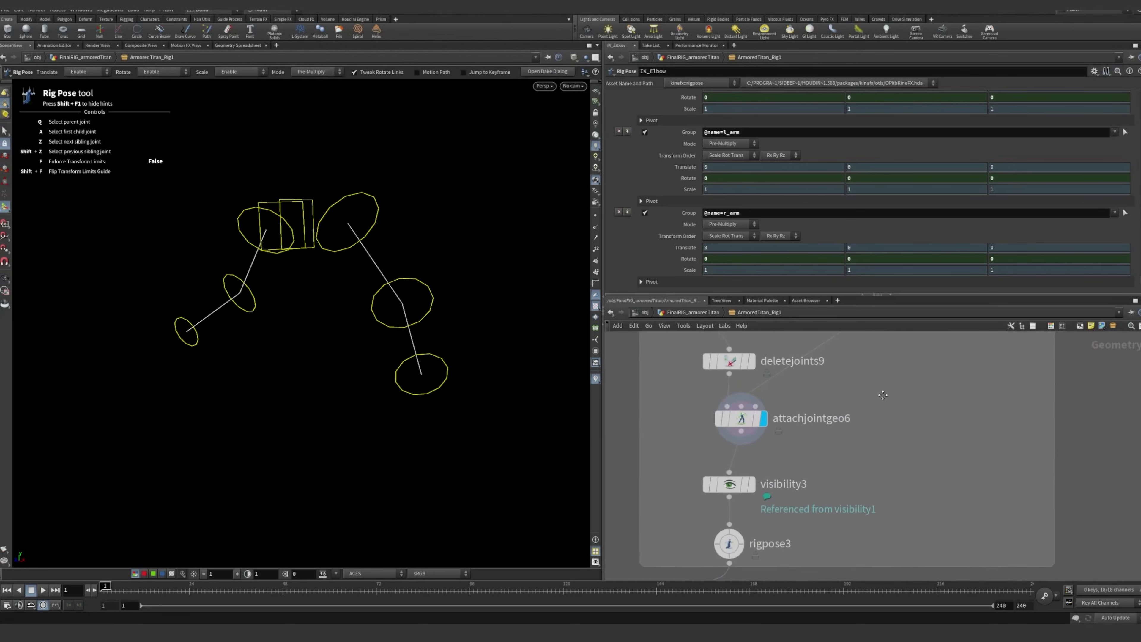
{"action": "left_click", "coordinate": [736, 545]}
Select and display IK_Elbow to show the arm controls without the shoulder squares
{"action": "scroll", "coordinate": [809, 540], "scroll_direction": "down", "scroll_amount": 2}
{"action": "middle_click_drag", "start_coordinate": [809, 558], "coordinate": [799, 342]}
{"action": "middle_click_drag", "start_coordinate": [755, 450], "coordinate": [796, 361]}
{"action": "scroll", "coordinate": [803, 404], "scroll_direction": "down", "scroll_amount": 1}
{"action": "scroll", "coordinate": [796, 361], "scroll_direction": "down", "scroll_amount": 1}
{"action": "scroll", "coordinate": [787, 509], "scroll_direction": "up", "scroll_amount": 2}
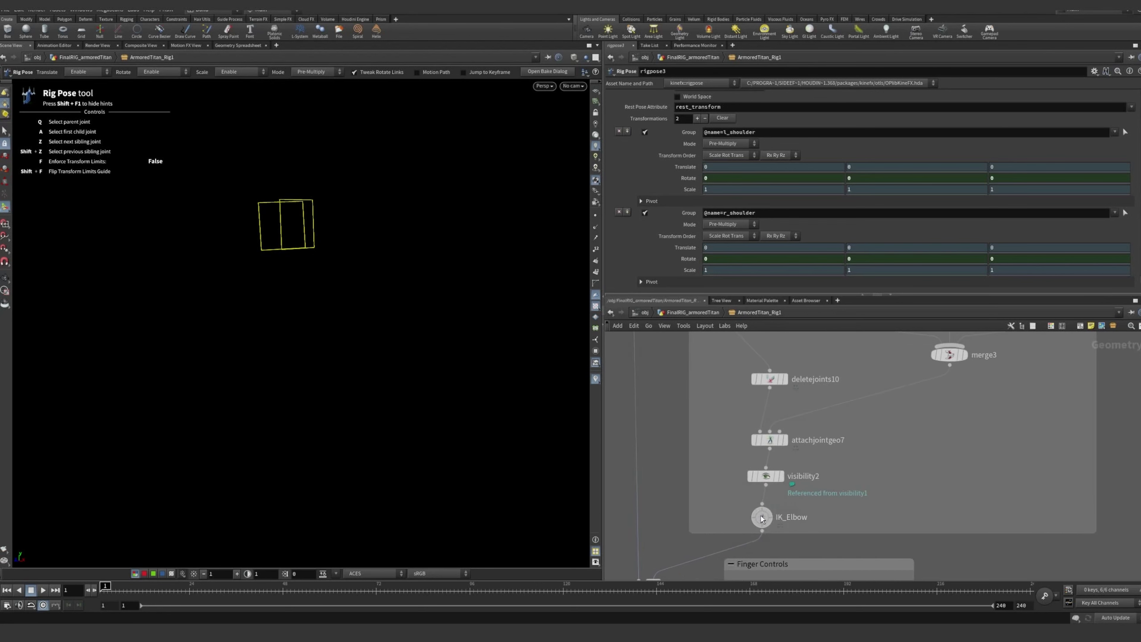
{"action": "left_click", "coordinate": [770, 517]}
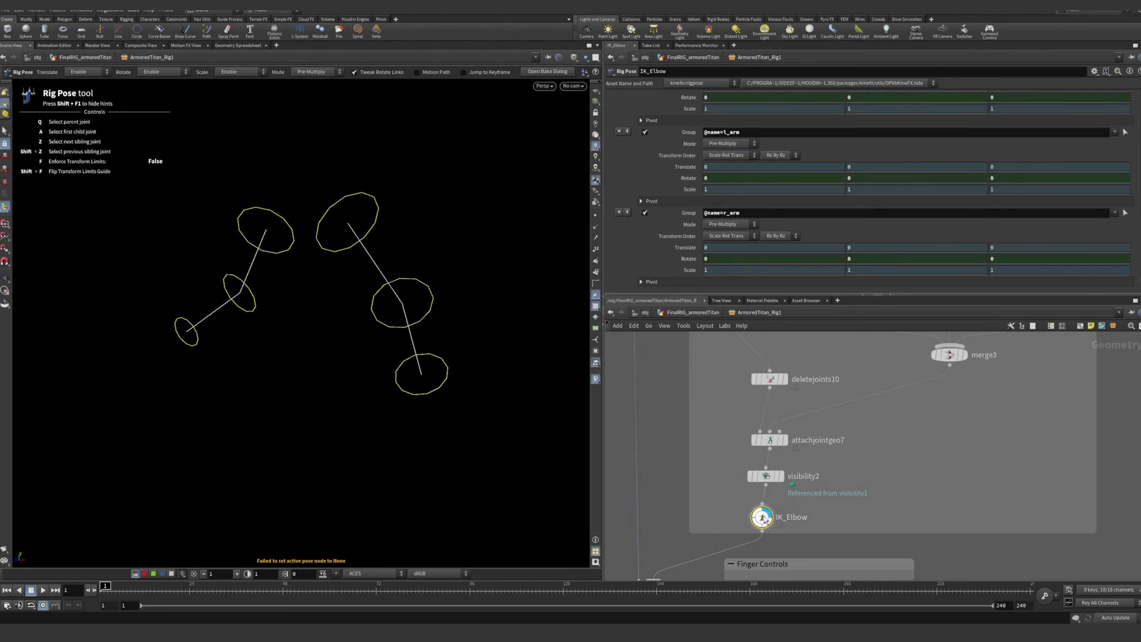
View the node information of the IK_Elbows_Skeleton blend that follows the elbow controls
{"action": "scroll", "coordinate": [828, 391], "scroll_direction": "down", "scroll_amount": 1}
{"action": "middle_click_drag", "start_coordinate": [797, 503], "coordinate": [827, 375]}
{"action": "middle_click", "coordinate": [764, 430]}
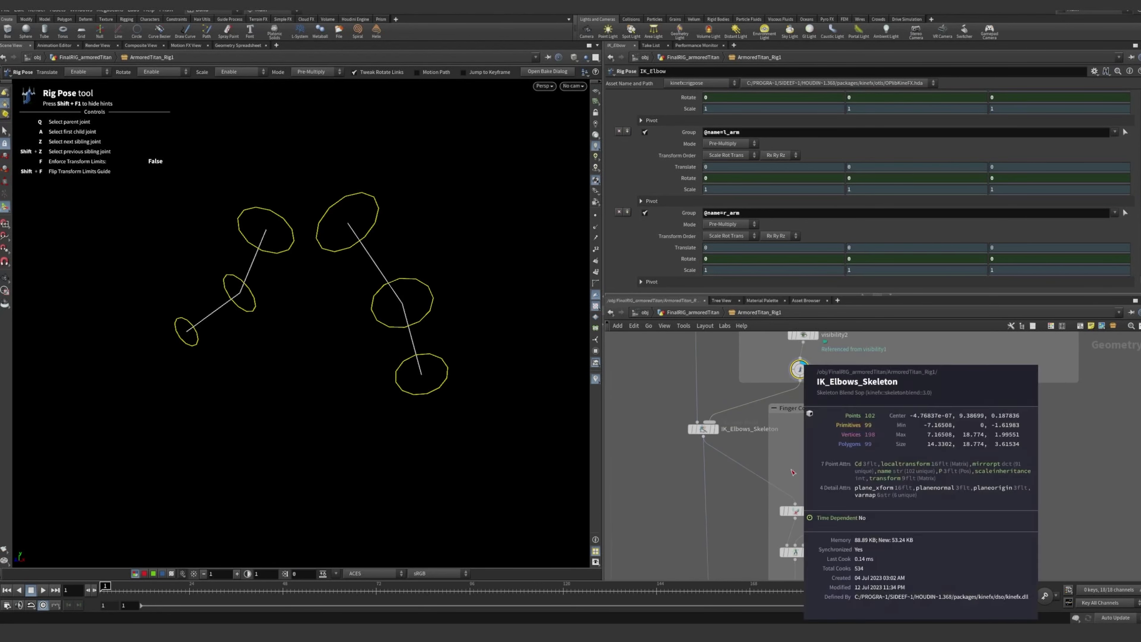
Display rigpose4 in the Finger Controls section to view the finger control rings
{"action": "scroll", "coordinate": [845, 522], "scroll_direction": "up", "scroll_amount": 1}
{"action": "middle_click_drag", "start_coordinate": [822, 578], "coordinate": [812, 419]}
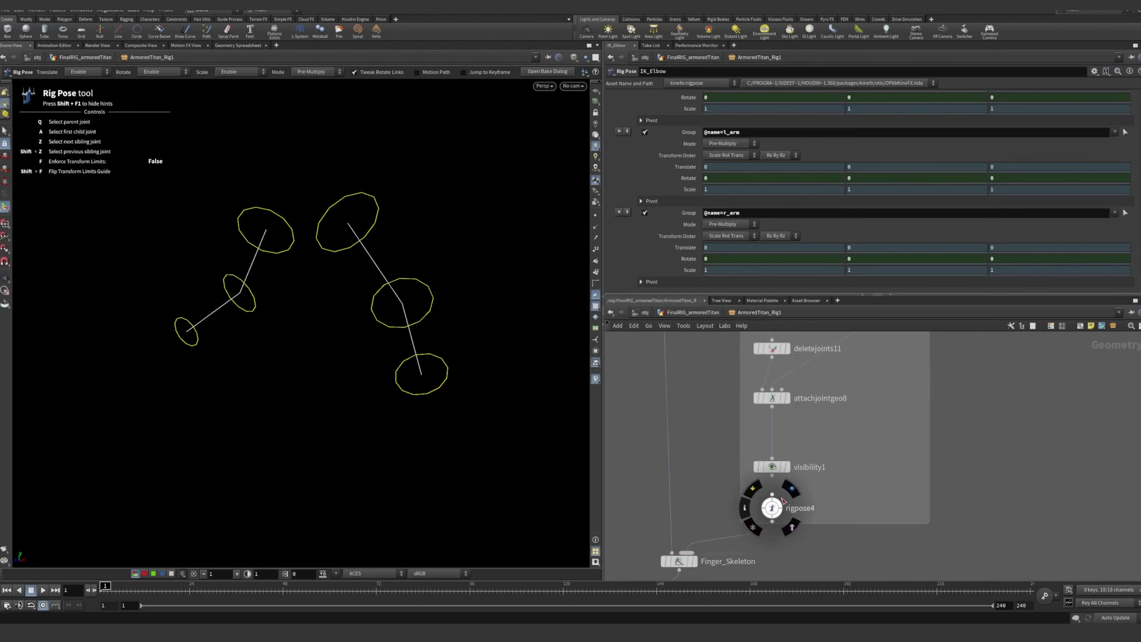
{"action": "left_click", "coordinate": [791, 488]}
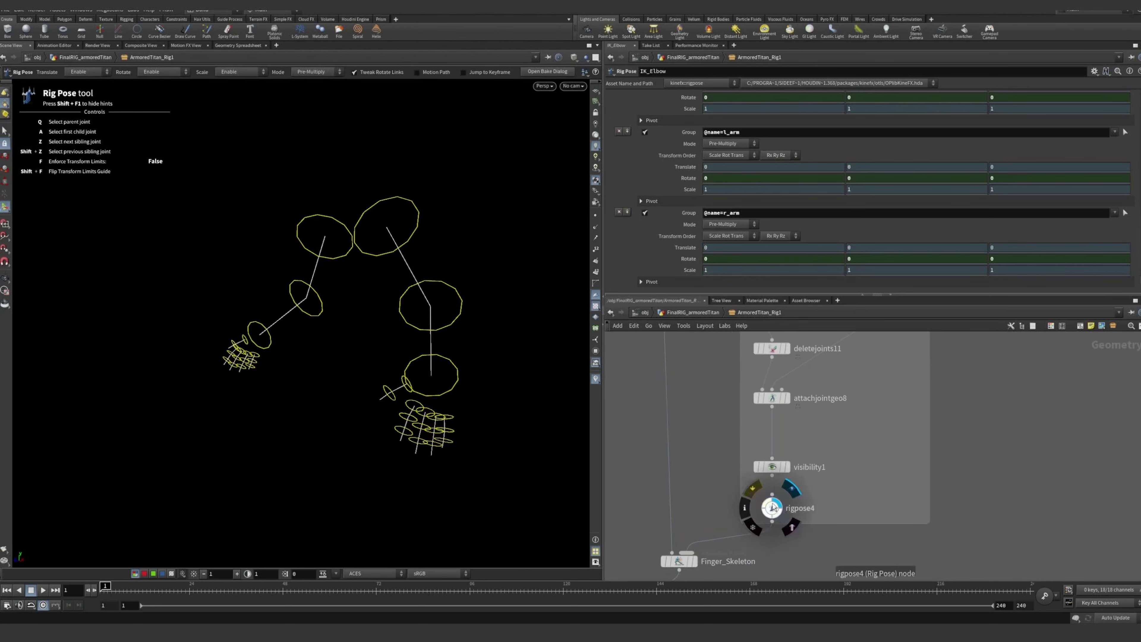
Select Finger_Skeleton and examine the full blended skeleton from the front
{"action": "middle_click_drag", "start_coordinate": [713, 521], "coordinate": [752, 415]}
{"action": "mouse_move", "coordinate": [734, 457]}
{"action": "scroll", "coordinate": [734, 456], "scroll_direction": "up", "scroll_amount": 4}
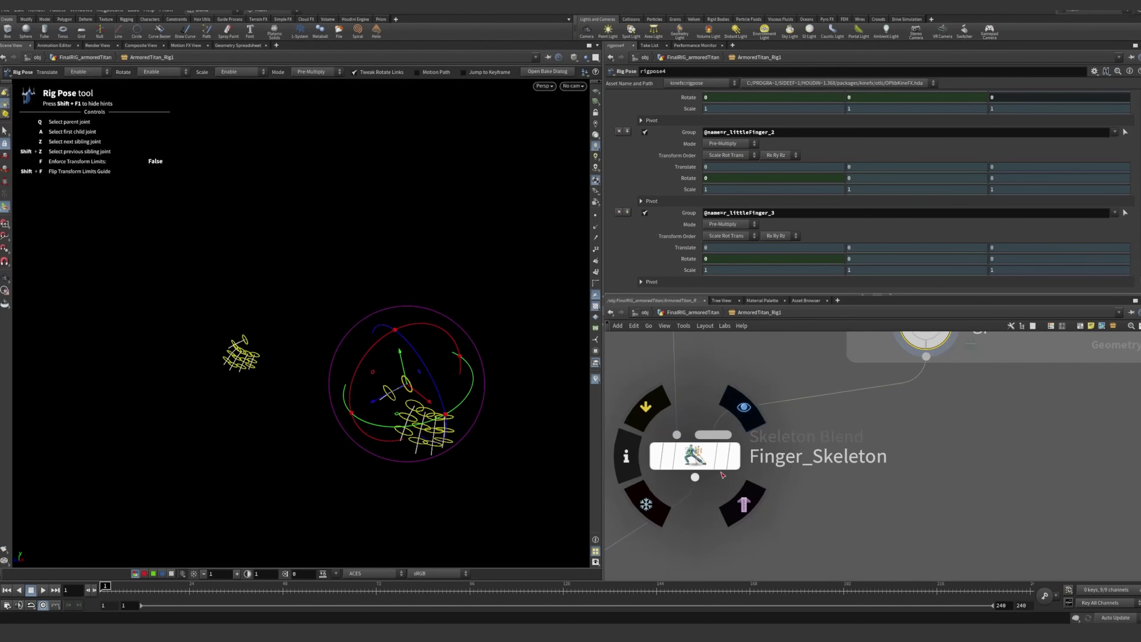
{"action": "scroll", "coordinate": [888, 441], "scroll_direction": "down", "scroll_amount": 3}
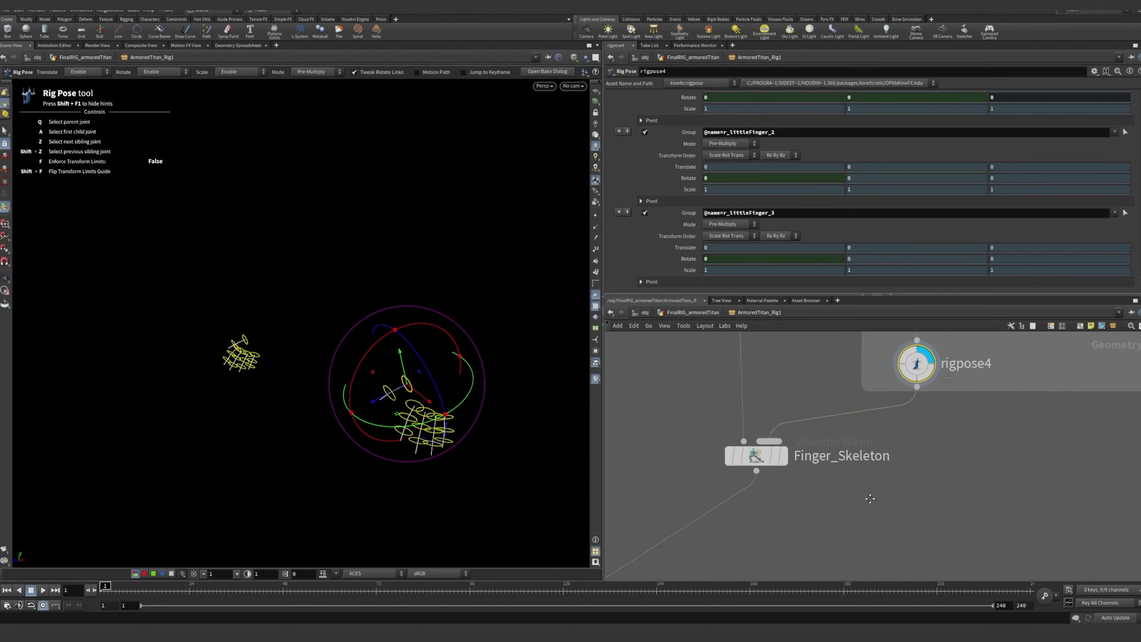
{"action": "middle_click_drag", "start_coordinate": [744, 464], "coordinate": [833, 465]}
{"action": "left_click", "coordinate": [848, 458]}
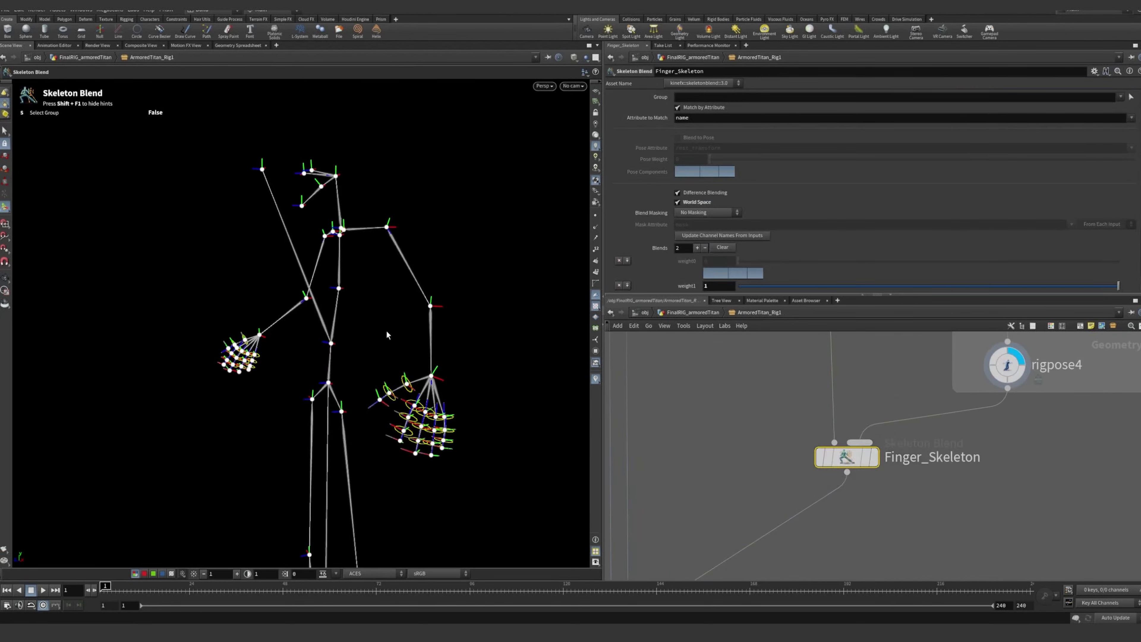
{"action": "left_click_drag", "start_coordinate": [444, 373], "coordinate": [398, 370], "text": "alt"}
{"action": "middle_click_drag", "start_coordinate": [398, 370], "coordinate": [404, 292], "text": "alt"}
{"action": "scroll", "coordinate": [405, 292], "scroll_direction": "down", "scroll_amount": 5}
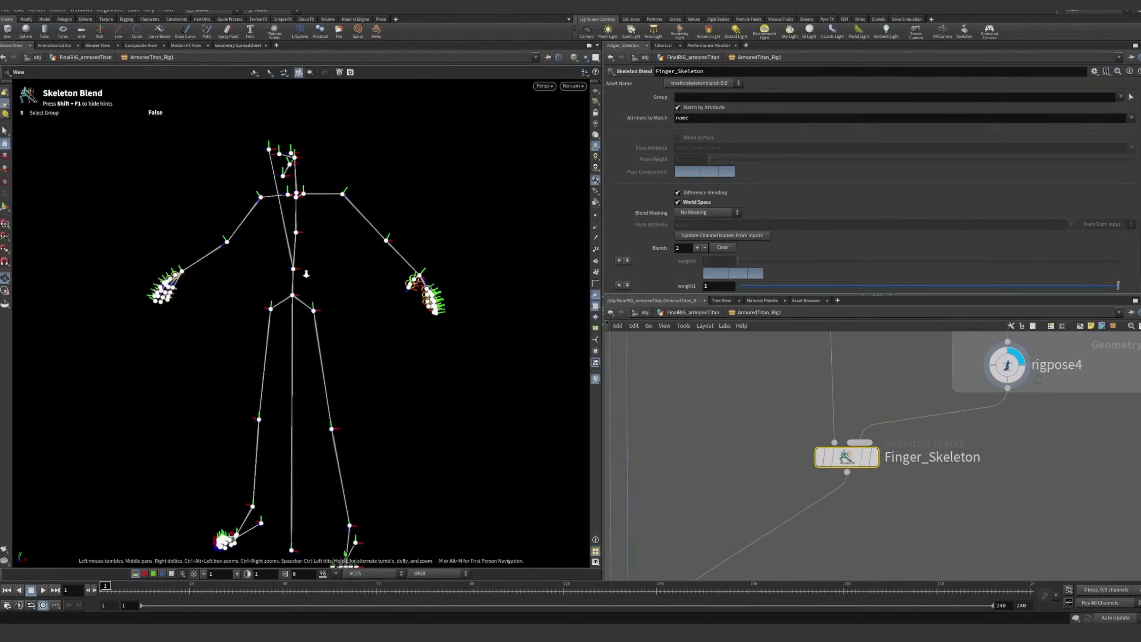
{"action": "left_click_drag", "start_coordinate": [404, 315], "coordinate": [412, 393], "text": "alt"}
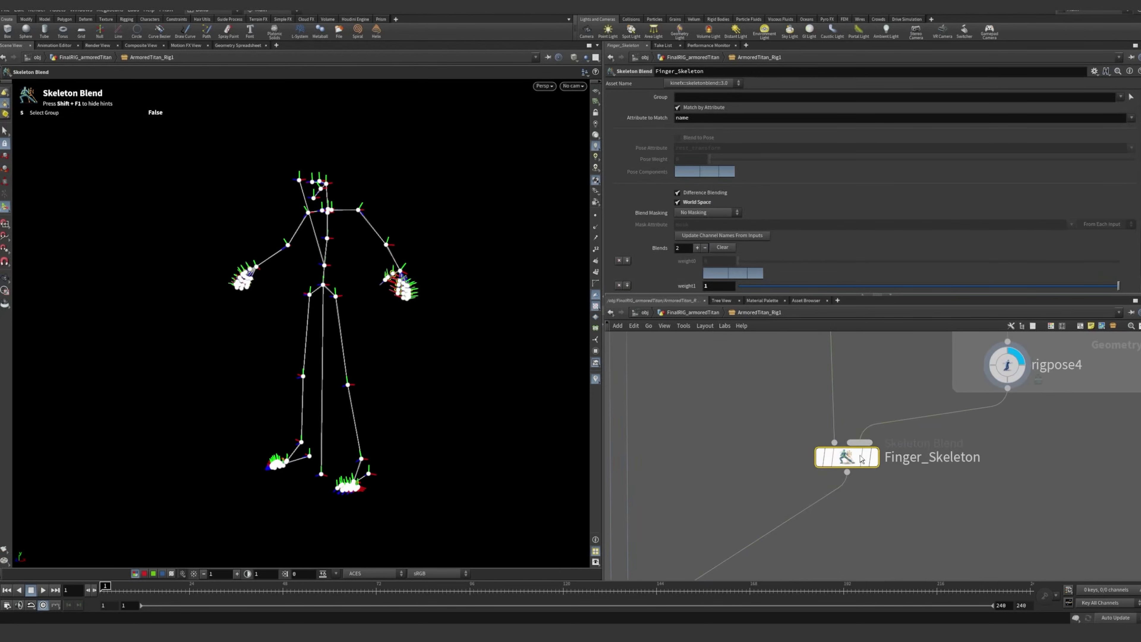
Display and select output0, then return to the Finger Controls section of the network
{"action": "middle_click_drag", "start_coordinate": [808, 571], "coordinate": [906, 386]}
{"action": "left_click", "coordinate": [743, 514]}
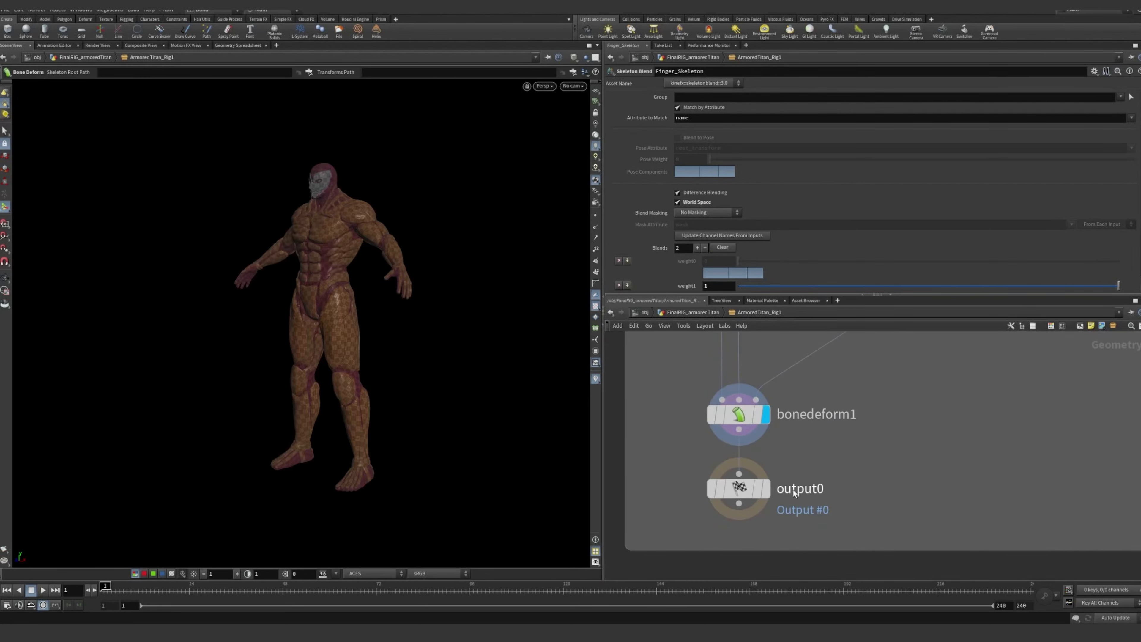
{"action": "left_click", "coordinate": [767, 491]}
{"action": "left_click", "coordinate": [743, 491]}
{"action": "scroll", "coordinate": [861, 449], "scroll_direction": "down", "scroll_amount": 5}
{"action": "middle_click_drag", "start_coordinate": [982, 378], "coordinate": [909, 521]}
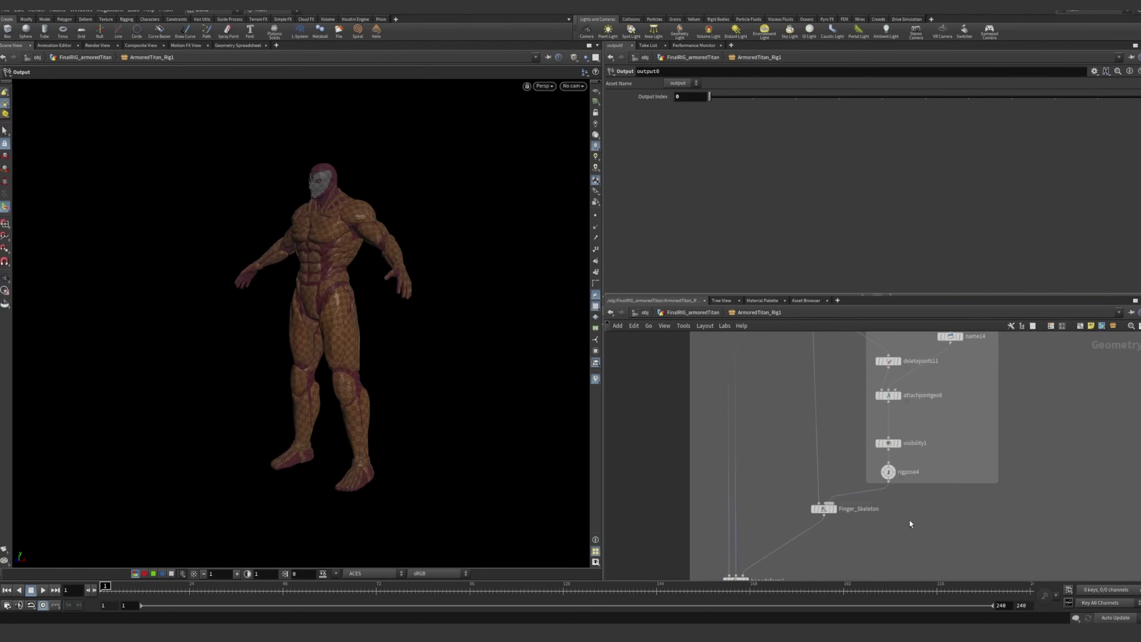
Select rigpose4 and examine its finger control rings up close on the character's left hand
{"action": "scroll", "coordinate": [898, 467], "scroll_direction": "up", "scroll_amount": 4}
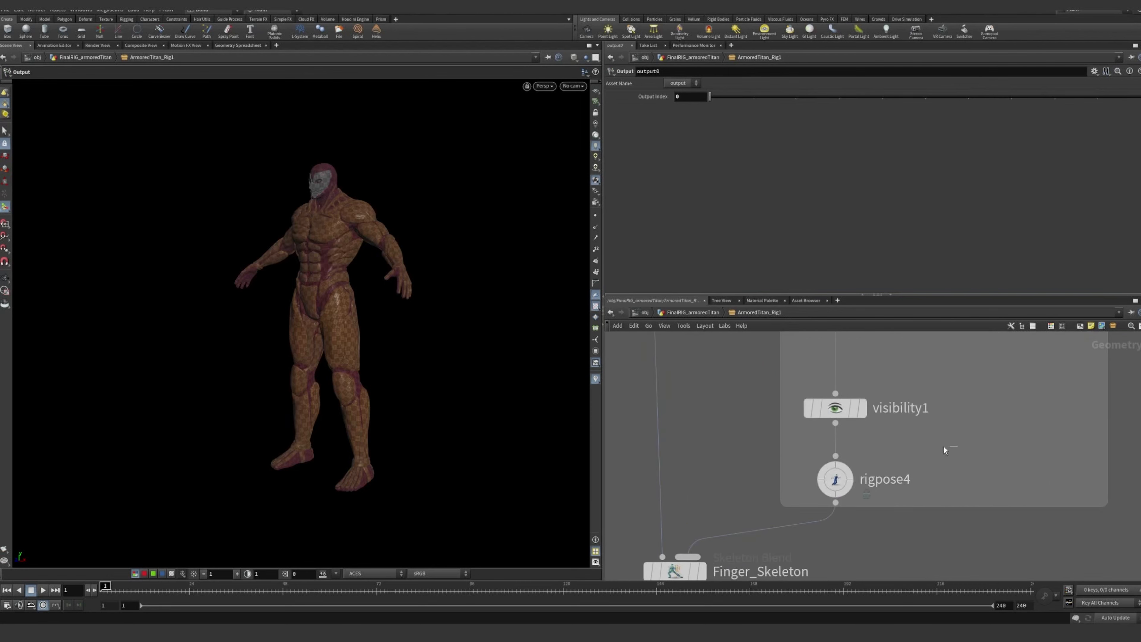
{"action": "left_click", "coordinate": [835, 480]}
{"action": "scroll", "coordinate": [953, 446], "scroll_direction": "down", "scroll_amount": 3}
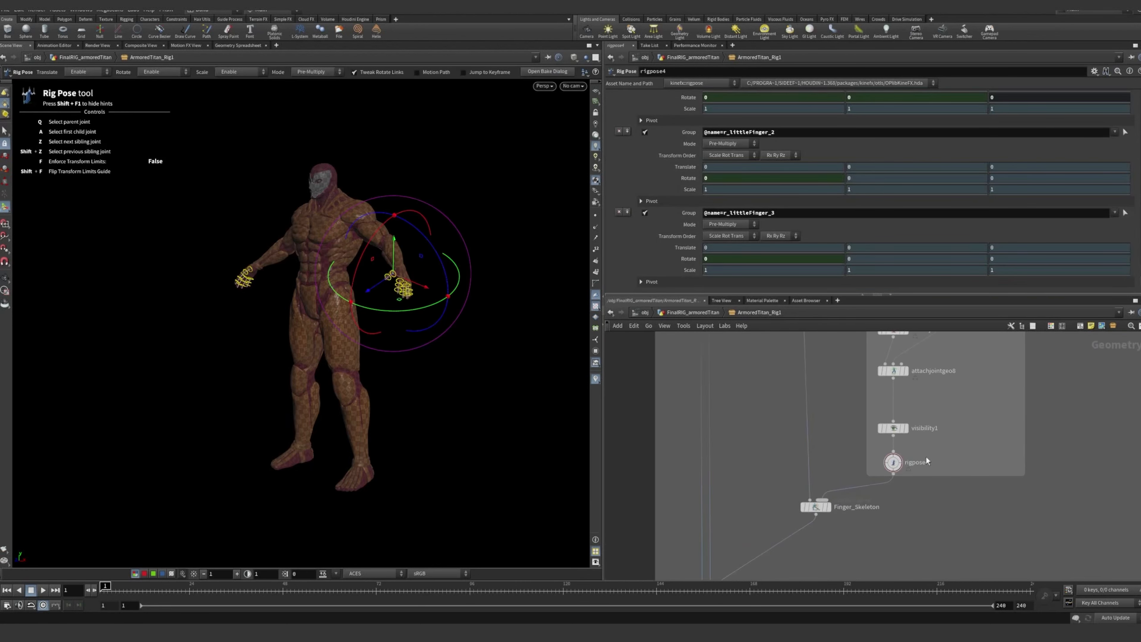
{"action": "scroll", "coordinate": [901, 463], "scroll_direction": "up", "scroll_amount": 5}
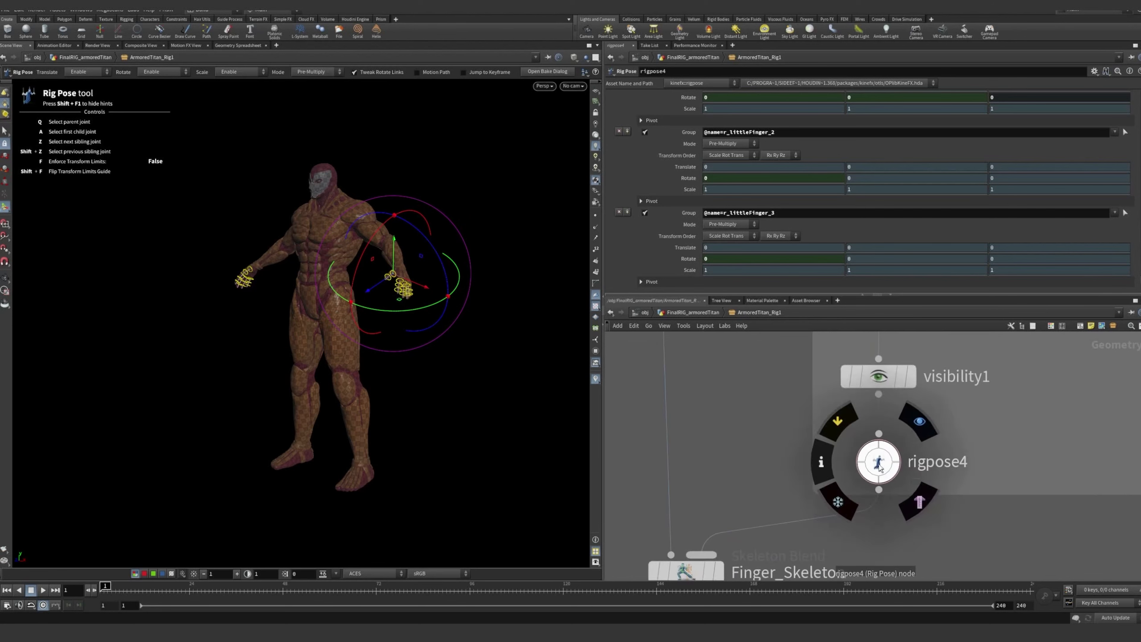
{"action": "left_click_drag", "start_coordinate": [961, 430], "coordinate": [849, 484]}
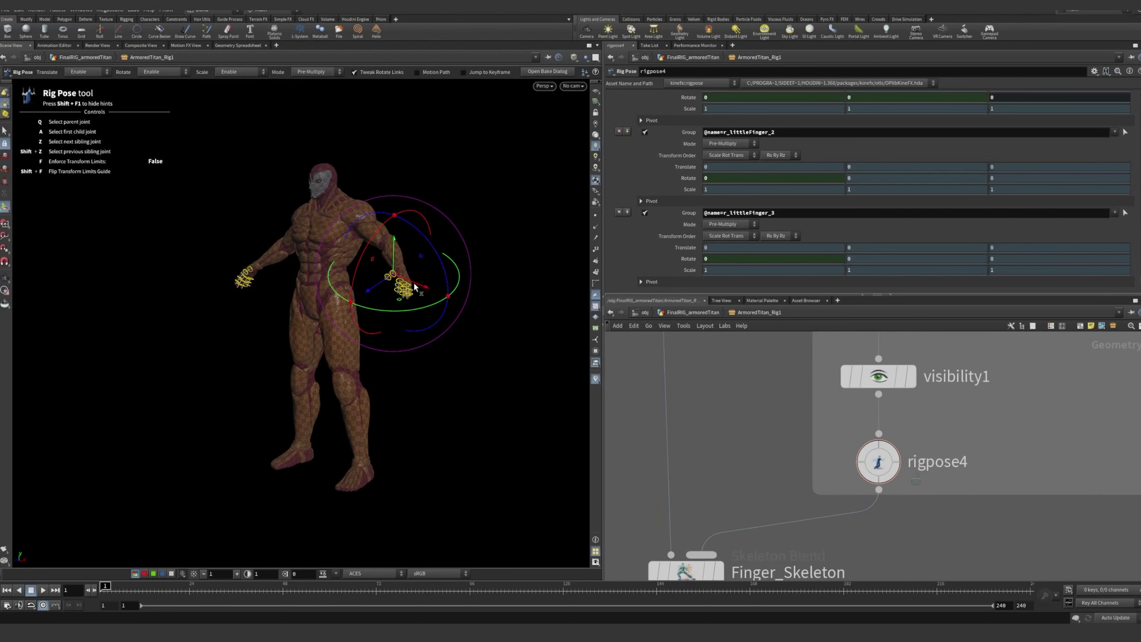
{"action": "right_click_drag", "start_coordinate": [414, 287], "coordinate": [653, 286], "text": "alt"}
{"action": "left_click_drag", "start_coordinate": [499, 288], "coordinate": [473, 291], "text": "alt"}
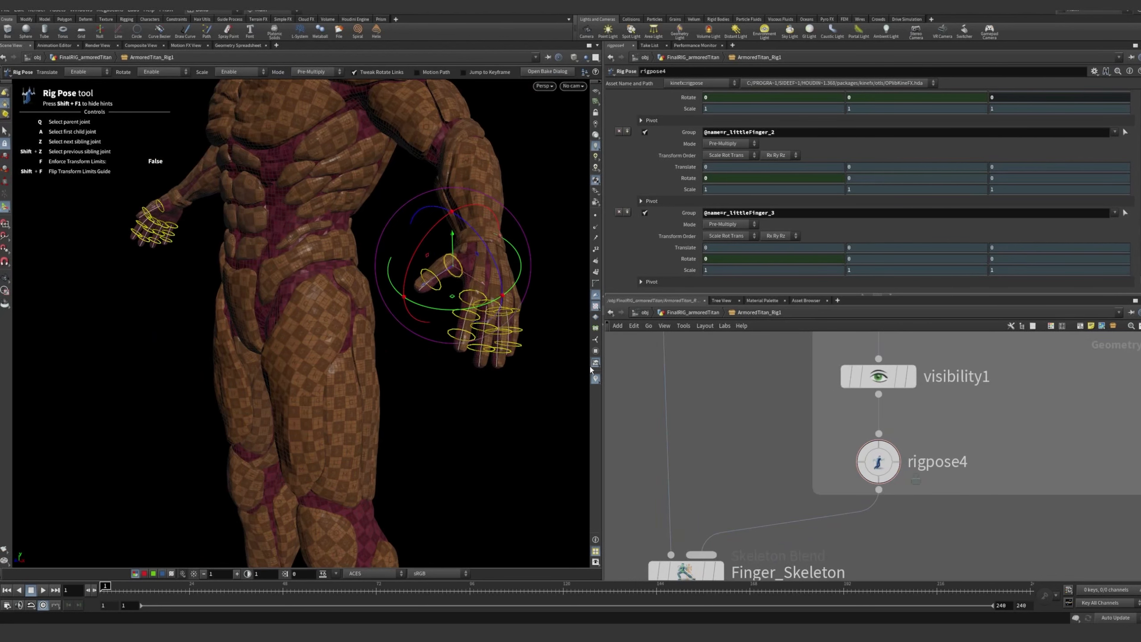
Go up to the FinalRIG_armoredTitan level and view the complete set of body controls
{"action": "left_click", "coordinate": [705, 316]}
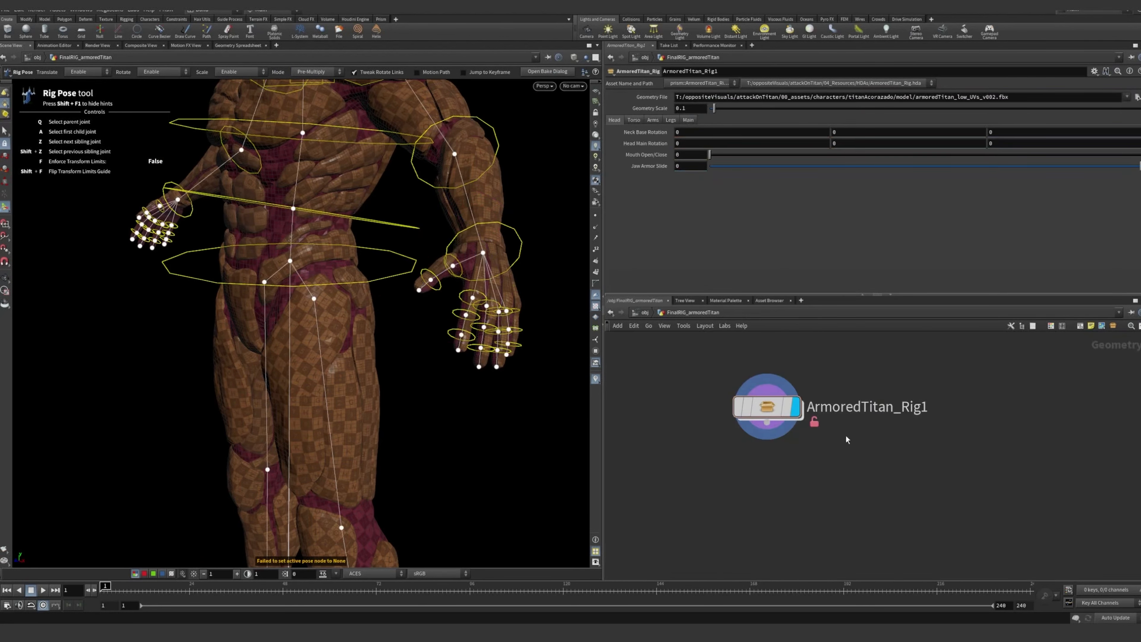
{"action": "left_click_drag", "start_coordinate": [387, 230], "coordinate": [391, 181], "text": "alt"}
{"action": "right_click_drag", "start_coordinate": [391, 180], "coordinate": [355, 198], "text": "alt"}
{"action": "left_click_drag", "start_coordinate": [355, 198], "coordinate": [382, 203], "text": "alt"}
{"action": "middle_click_drag", "start_coordinate": [382, 203], "coordinate": [363, 241], "text": "alt"}
Try posing the character's left arm with its elbow control, then undo the pose
{"action": "left_click_drag", "start_coordinate": [363, 241], "coordinate": [548, 174], "text": "alt"}
{"action": "left_click", "coordinate": [453, 220]}
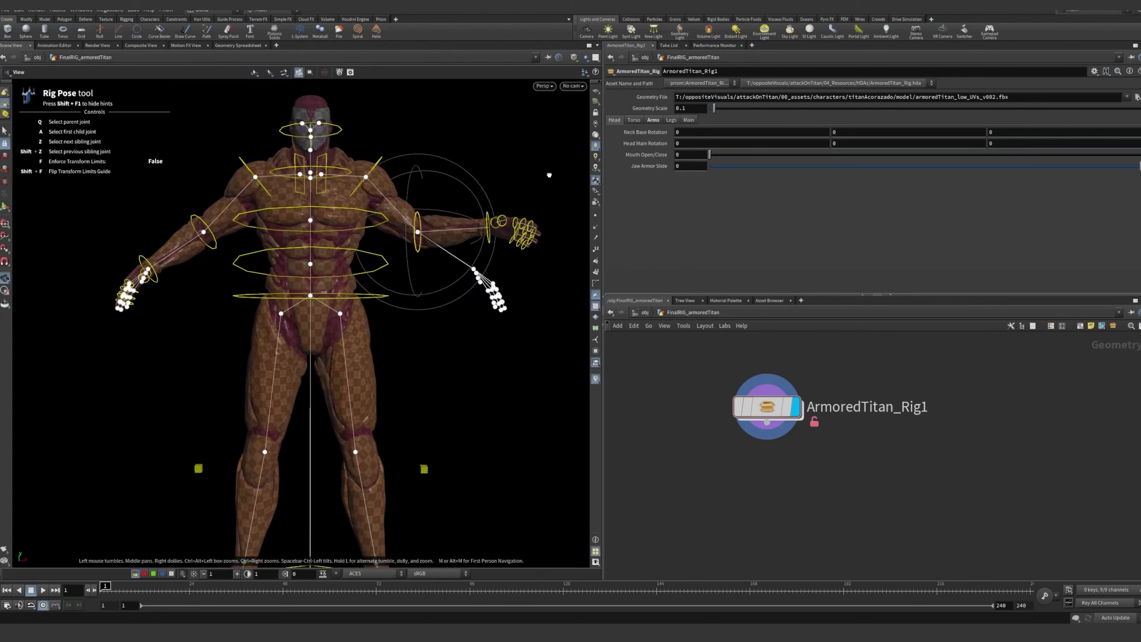
{"action": "key", "text": "ctrl+z"}
{"action": "left_click_drag", "start_coordinate": [438, 219], "coordinate": [437, 211]}
{"action": "key", "text": "ctrl+z"}
View the whole rig from an angle, then reopen the internal network of ArmoredTitan_Rig1
{"action": "left_click_drag", "start_coordinate": [443, 213], "coordinate": [461, 275], "text": "alt"}
{"action": "scroll", "coordinate": [300, 217], "scroll_direction": "up", "scroll_amount": 3}
{"action": "middle_click_drag", "start_coordinate": [460, 294], "coordinate": [392, 273], "text": "alt"}
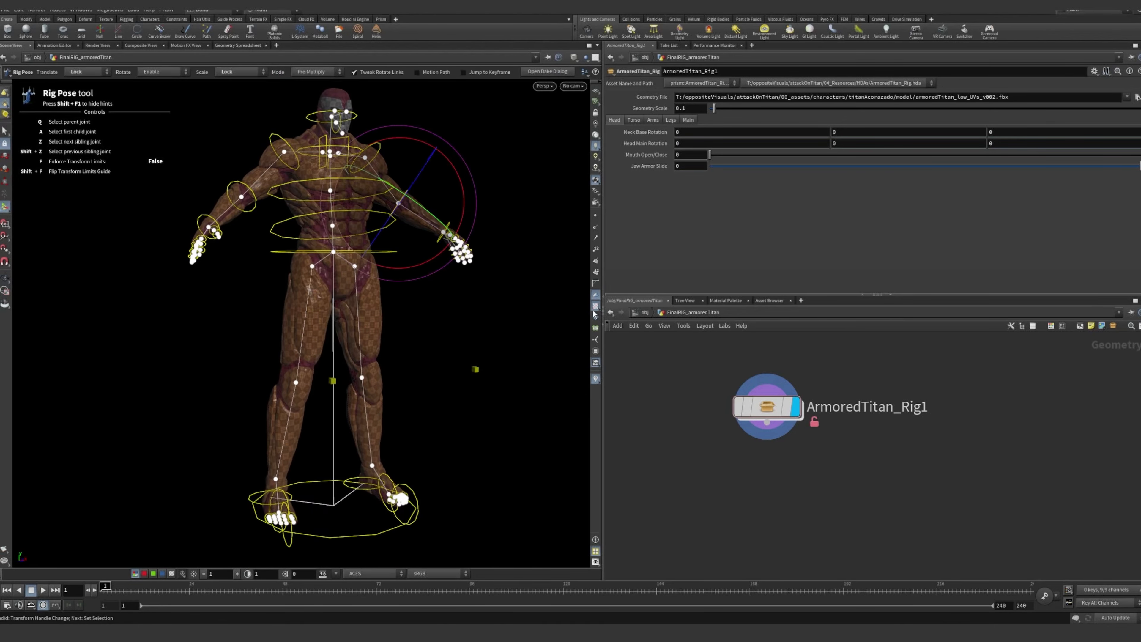
{"action": "left_click", "coordinate": [776, 408]}
{"action": "mouse_move", "coordinate": [776, 407]}
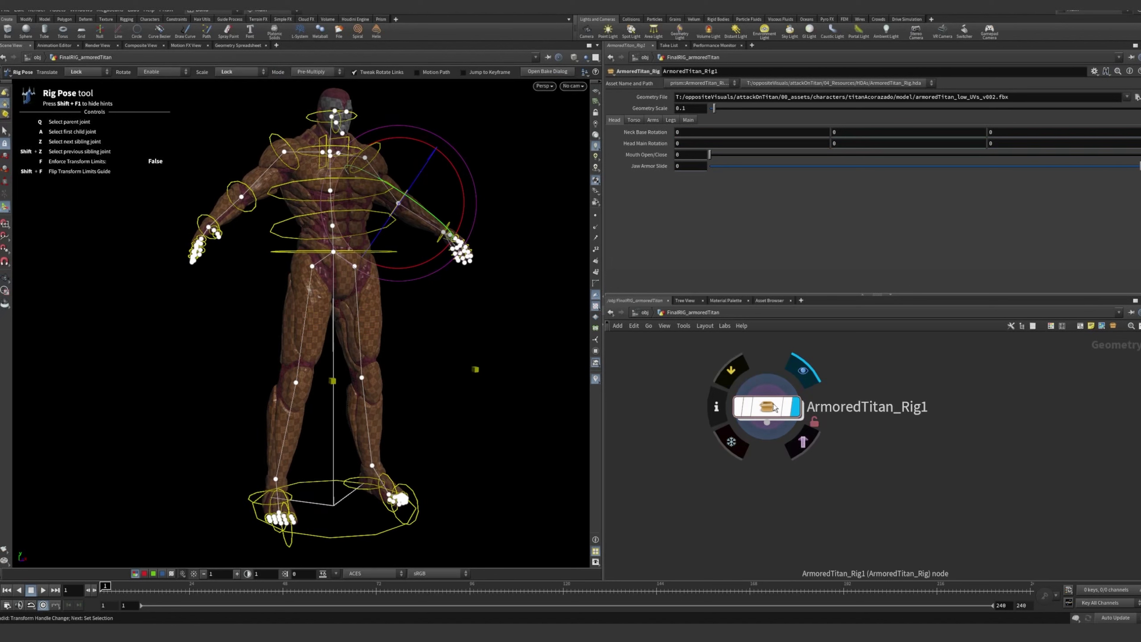
{"action": "double_click", "coordinate": [774, 407]}
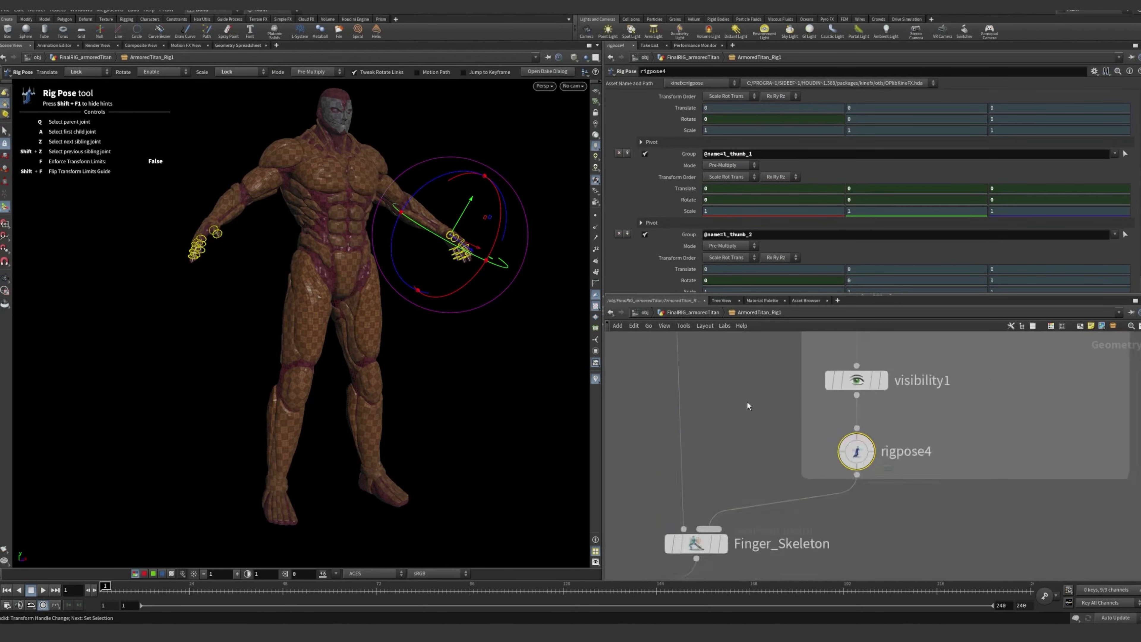
Return to the weight painting section and select GEO_IMPORT to inspect its imported geometry file
{"action": "scroll", "coordinate": [748, 365], "scroll_direction": "down", "scroll_amount": 4}
{"action": "middle_click_drag", "start_coordinate": [749, 354], "coordinate": [809, 510]}
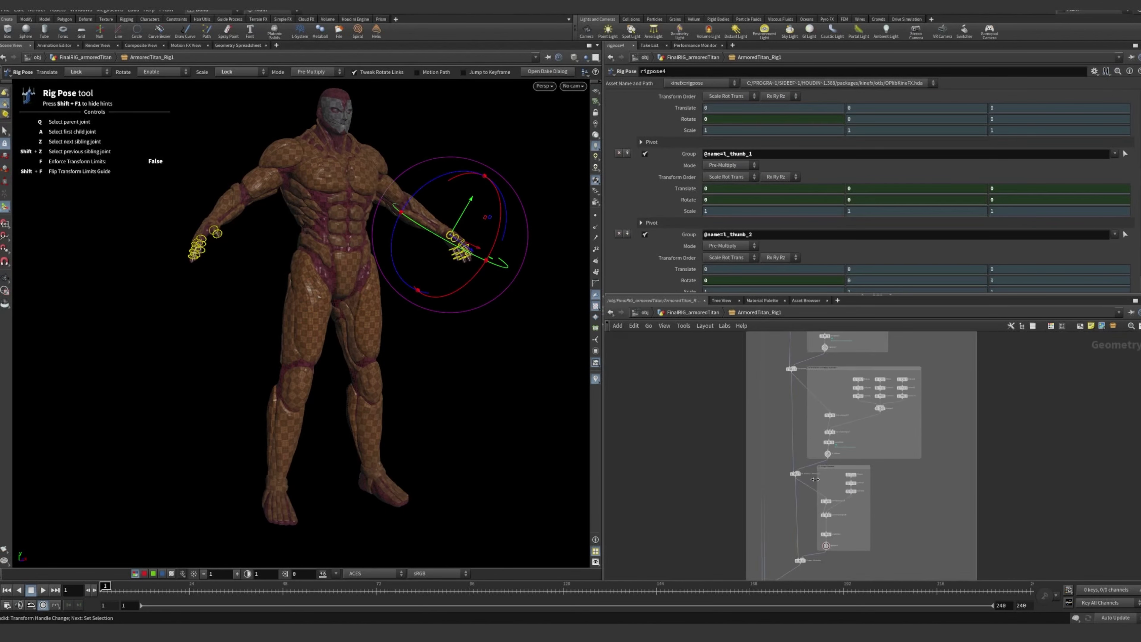
{"action": "scroll", "coordinate": [820, 441], "scroll_direction": "down", "scroll_amount": 3}
{"action": "middle_click_drag", "start_coordinate": [930, 412], "coordinate": [905, 548]}
{"action": "scroll", "coordinate": [893, 468], "scroll_direction": "down", "scroll_amount": 3}
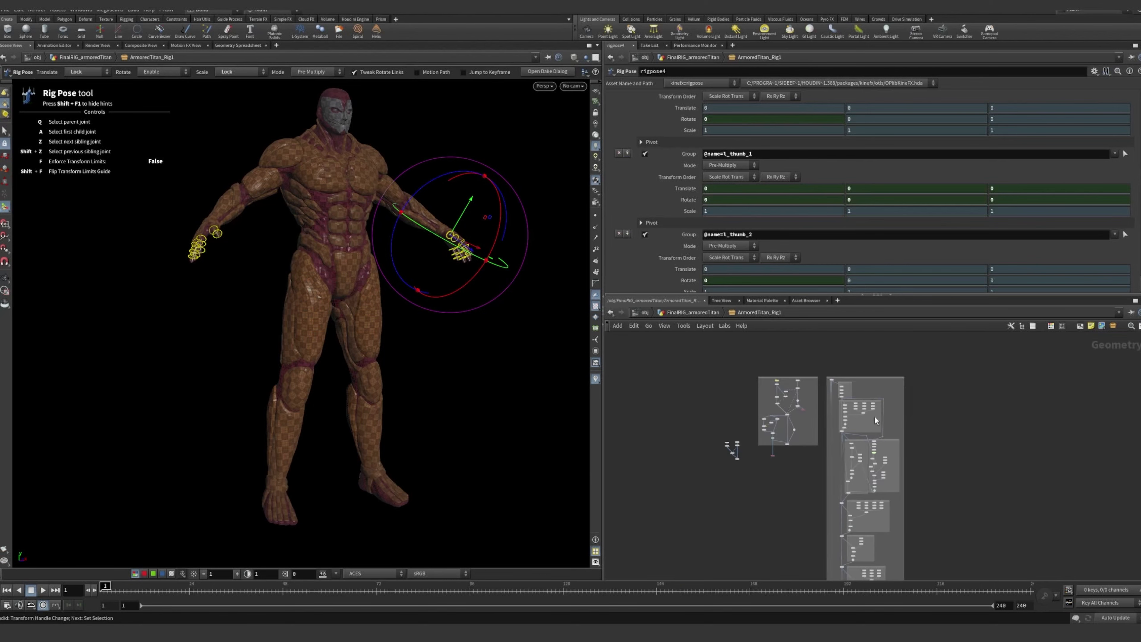
{"action": "scroll", "coordinate": [873, 415], "scroll_direction": "up", "scroll_amount": 5}
{"action": "middle_click_drag", "start_coordinate": [677, 353], "coordinate": [857, 464]}
{"action": "scroll", "coordinate": [825, 426], "scroll_direction": "up", "scroll_amount": 5}
{"action": "scroll", "coordinate": [906, 440], "scroll_direction": "up", "scroll_amount": 3}
{"action": "left_click", "coordinate": [654, 396]}
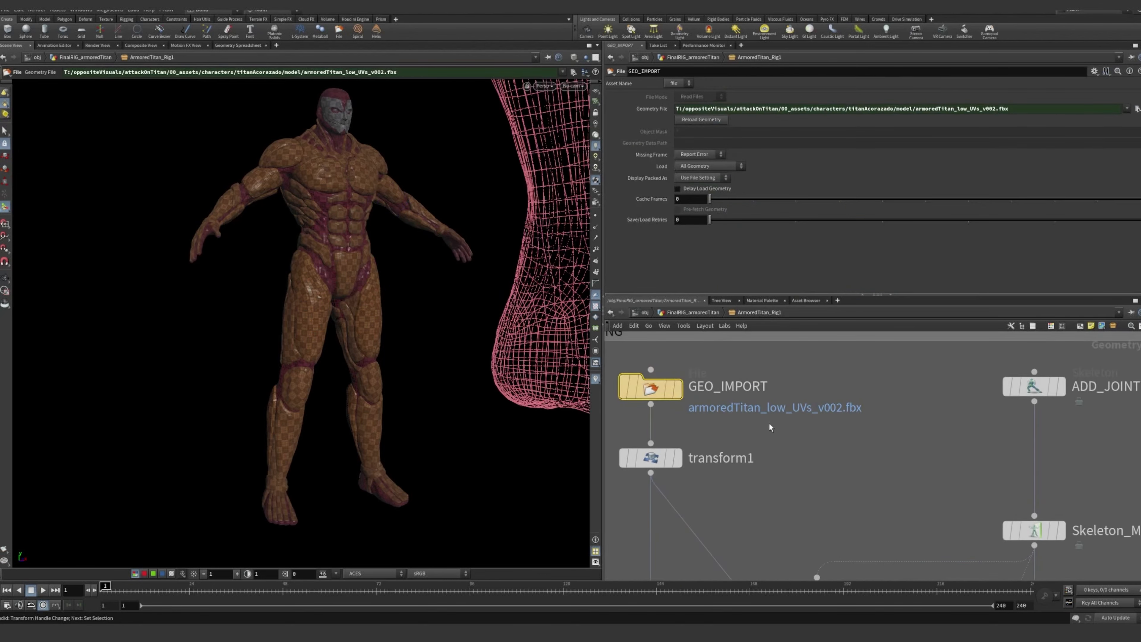
{"action": "left_click_drag", "start_coordinate": [734, 423], "coordinate": [644, 388]}
Select ADD_JOINTS to examine the one-sided joint chain drawn over the body mesh
{"action": "left_click", "coordinate": [809, 436]}
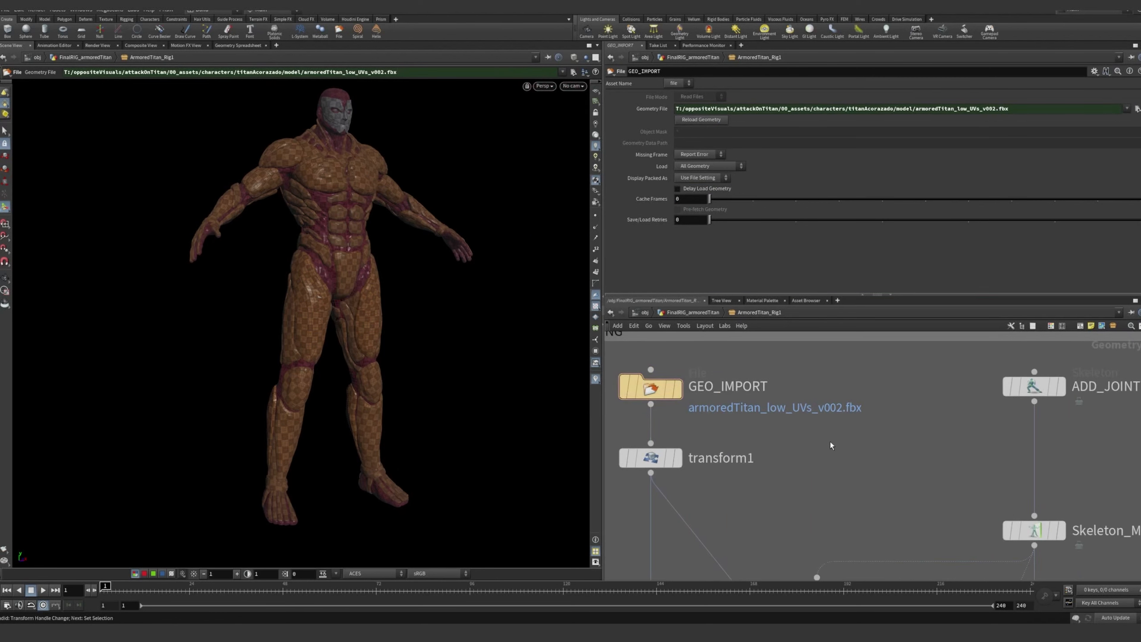
{"action": "scroll", "coordinate": [830, 442], "scroll_direction": "down", "scroll_amount": 5}
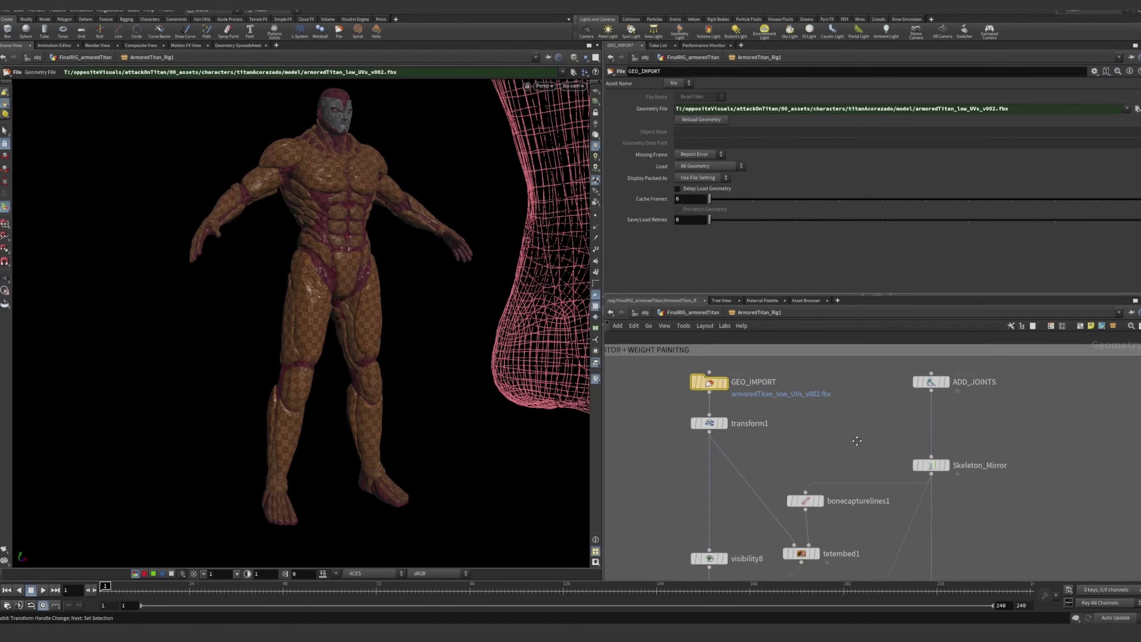
{"action": "left_click", "coordinate": [879, 406]}
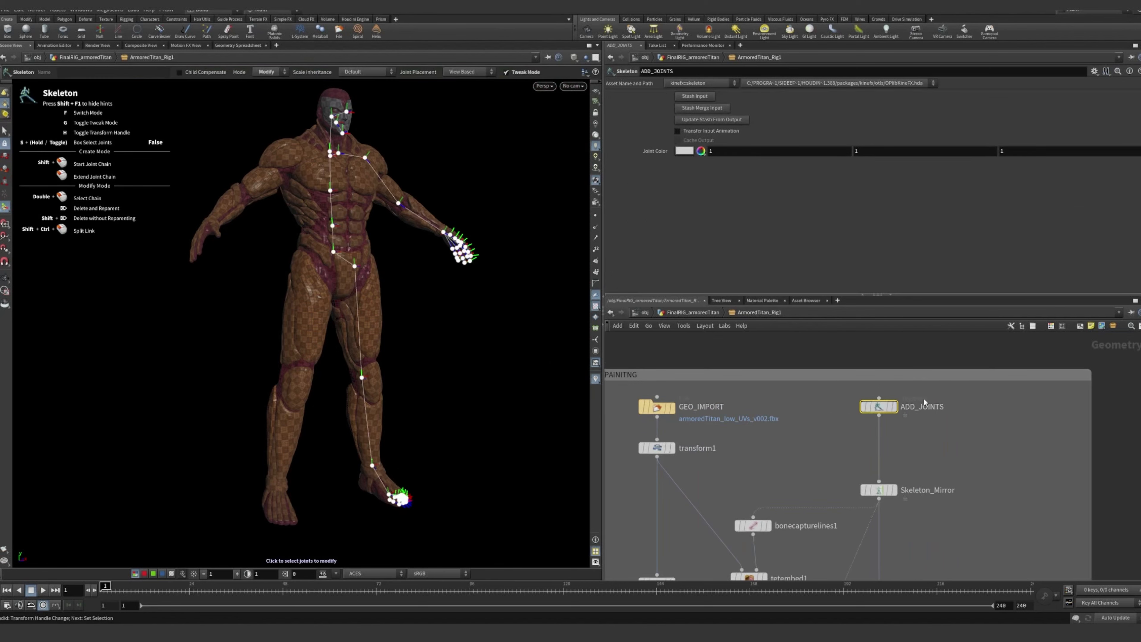
Select WEIGHT_PAINT to examine the capture weight painting setup
{"action": "scroll", "coordinate": [830, 466], "scroll_direction": "down", "scroll_amount": 3}
{"action": "middle_click_drag", "start_coordinate": [830, 466], "coordinate": [842, 414]}
{"action": "middle_click_drag", "start_coordinate": [905, 525], "coordinate": [884, 377]}
{"action": "scroll", "coordinate": [784, 478], "scroll_direction": "up", "scroll_amount": 7}
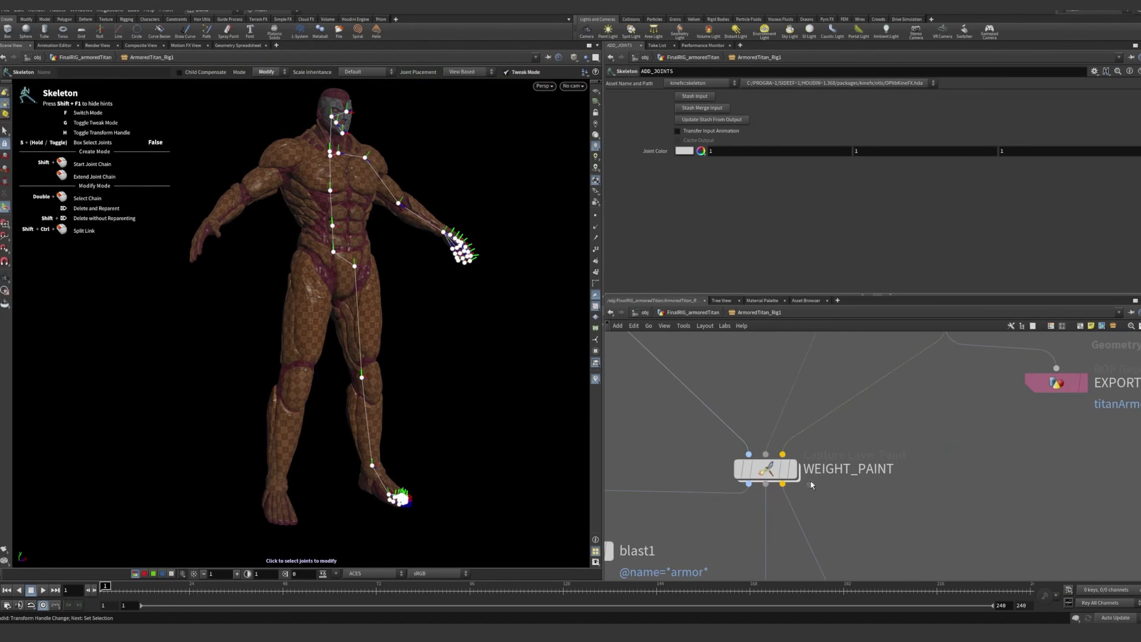
{"action": "left_click", "coordinate": [767, 469]}
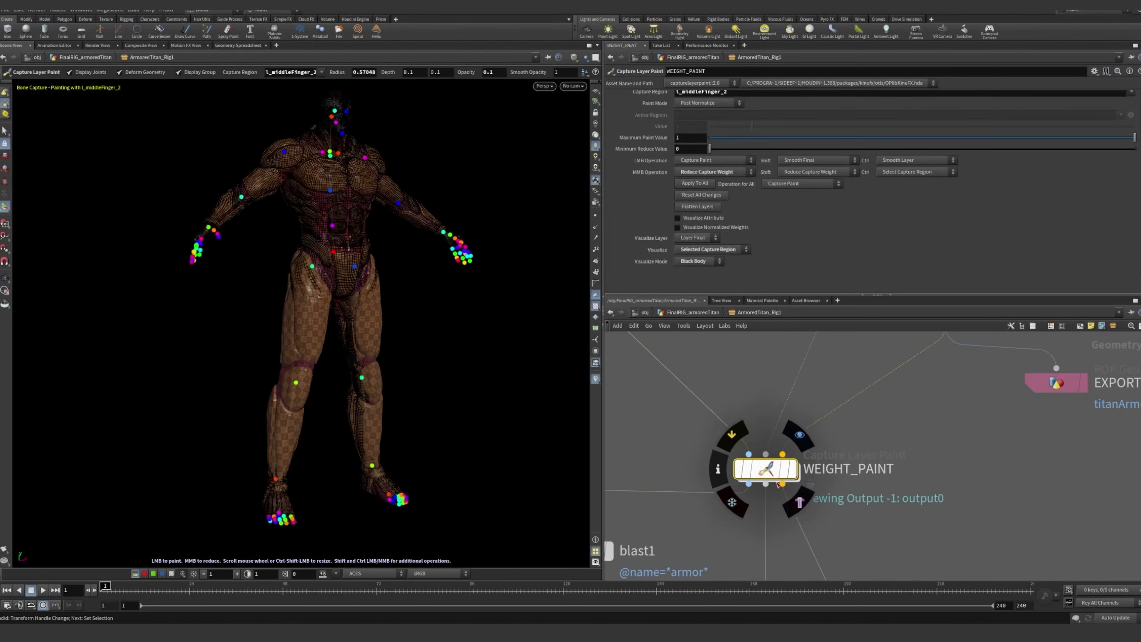
Select EXPORT_RIG_GEO to inspect the output file for the rig geometry
{"action": "scroll", "coordinate": [874, 469], "scroll_direction": "down", "scroll_amount": 4}
{"action": "middle_click_drag", "start_coordinate": [925, 521], "coordinate": [874, 374]}
{"action": "scroll", "coordinate": [888, 427], "scroll_direction": "down", "scroll_amount": 3}
{"action": "middle_click_drag", "start_coordinate": [851, 523], "coordinate": [828, 418]}
{"action": "left_click", "coordinate": [712, 462]}
{"action": "middle_click_drag", "start_coordinate": [760, 436], "coordinate": [739, 487]}
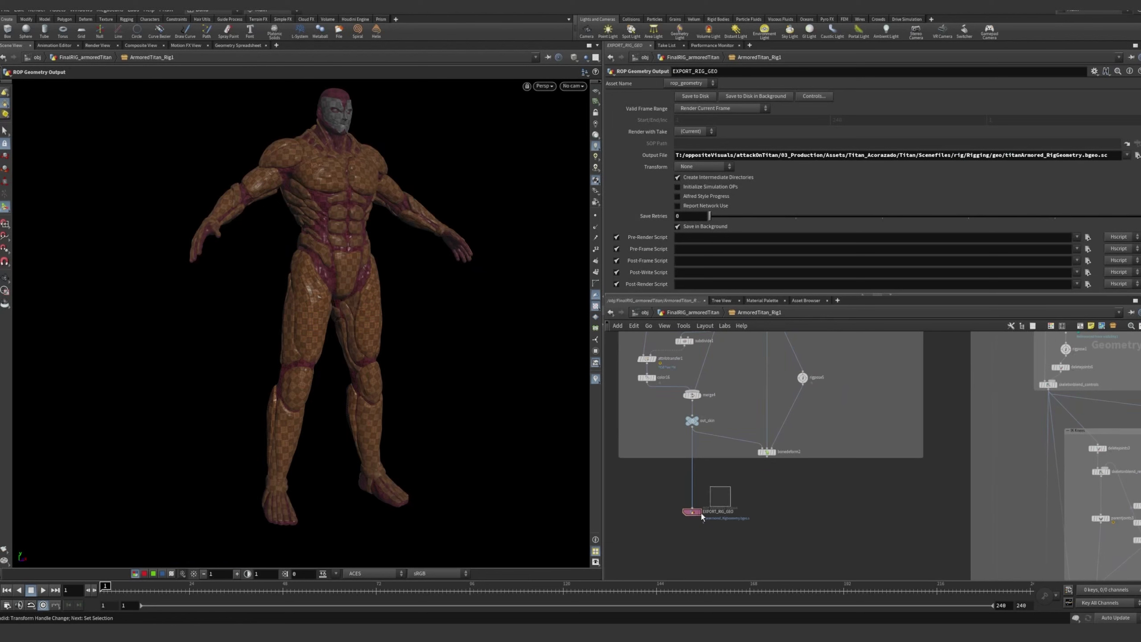
{"action": "scroll", "coordinate": [729, 511], "scroll_direction": "up", "scroll_amount": 5}
{"action": "scroll", "coordinate": [719, 483], "scroll_direction": "down", "scroll_amount": 1}
{"action": "middle_click_drag", "start_coordinate": [717, 479], "coordinate": [746, 439]}
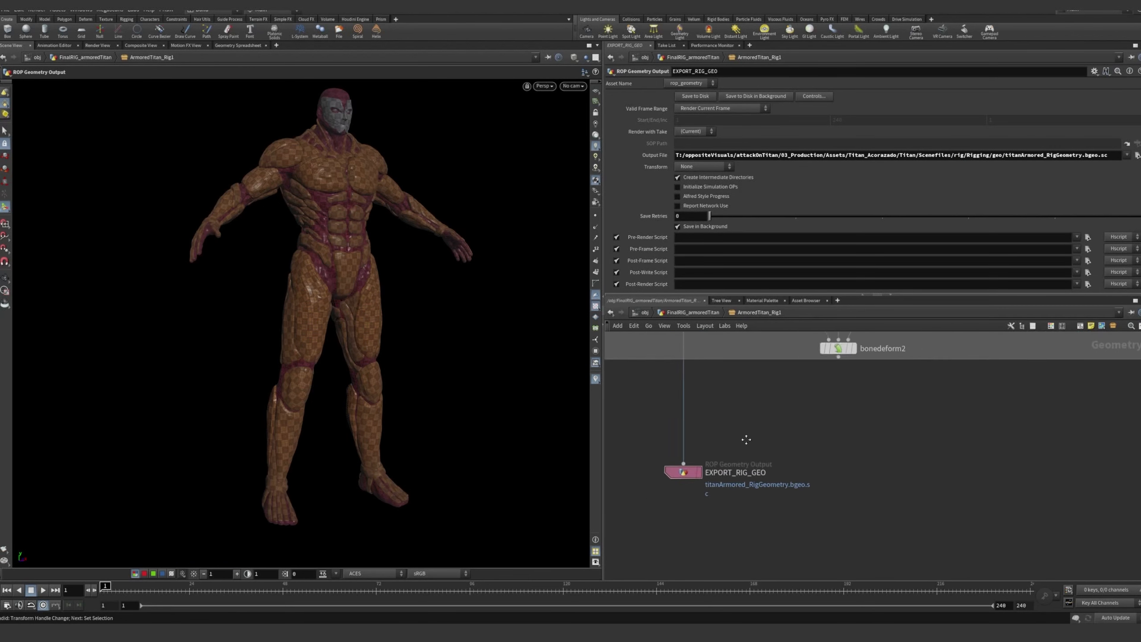
Select EXPORT_RIG_SKELETON near rigstashpose3 to inspect the output file for the rig skeleton
{"action": "scroll", "coordinate": [703, 465], "scroll_direction": "up", "scroll_amount": 4}
{"action": "scroll", "coordinate": [841, 408], "scroll_direction": "down", "scroll_amount": 3}
{"action": "middle_click_drag", "start_coordinate": [920, 375], "coordinate": [763, 512]}
{"action": "scroll", "coordinate": [763, 511], "scroll_direction": "down", "scroll_amount": 3}
{"action": "middle_click_drag", "start_coordinate": [773, 410], "coordinate": [794, 436]}
{"action": "scroll", "coordinate": [794, 437], "scroll_direction": "up", "scroll_amount": 3}
{"action": "left_click", "coordinate": [743, 396]}
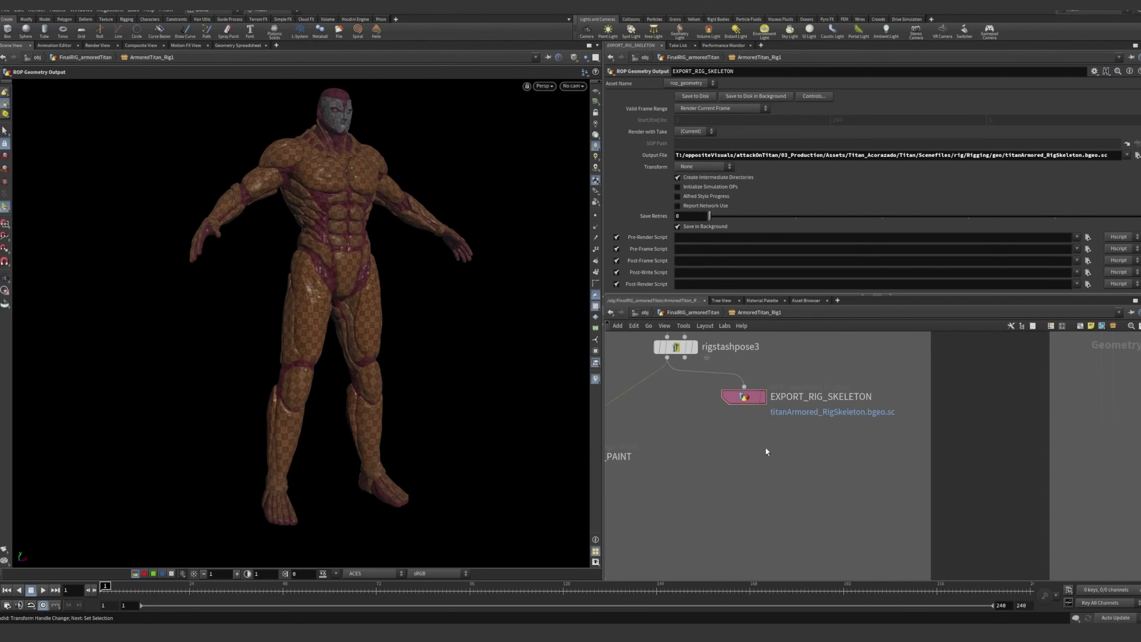
Select RigData_Importer in the STEP 2: RIG CONTROLS section to examine how it feeds the add joints setup
{"action": "scroll", "coordinate": [766, 447], "scroll_direction": "down", "scroll_amount": 5}
{"action": "scroll", "coordinate": [750, 366], "scroll_direction": "up", "scroll_amount": 5}
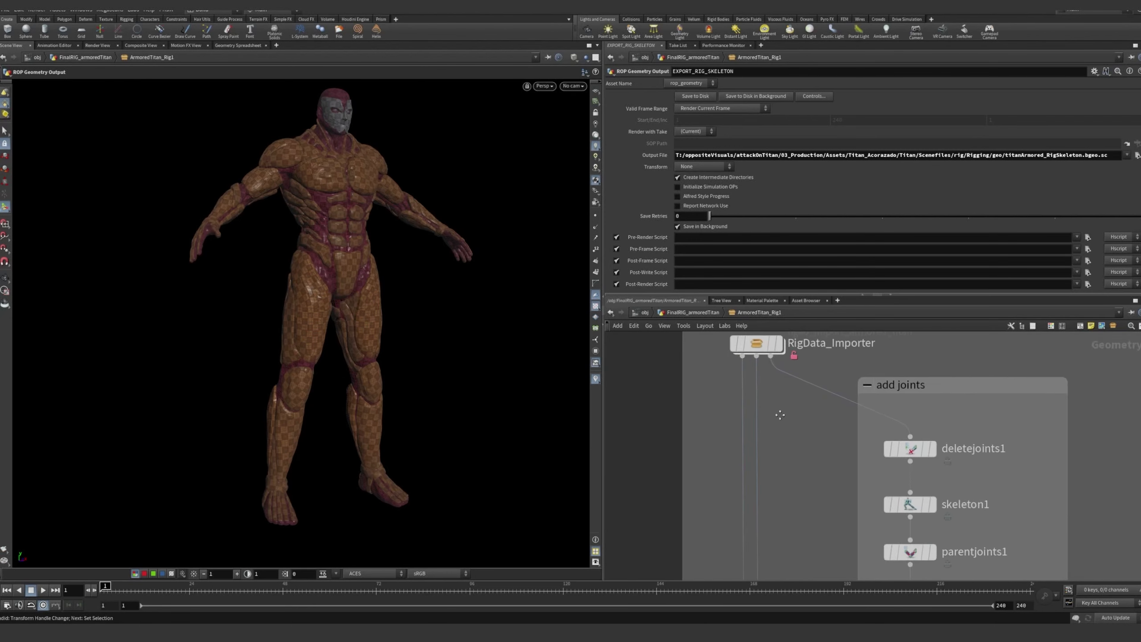
{"action": "left_click", "coordinate": [719, 395]}
{"action": "middle_click_drag", "start_coordinate": [750, 438], "coordinate": [734, 406]}
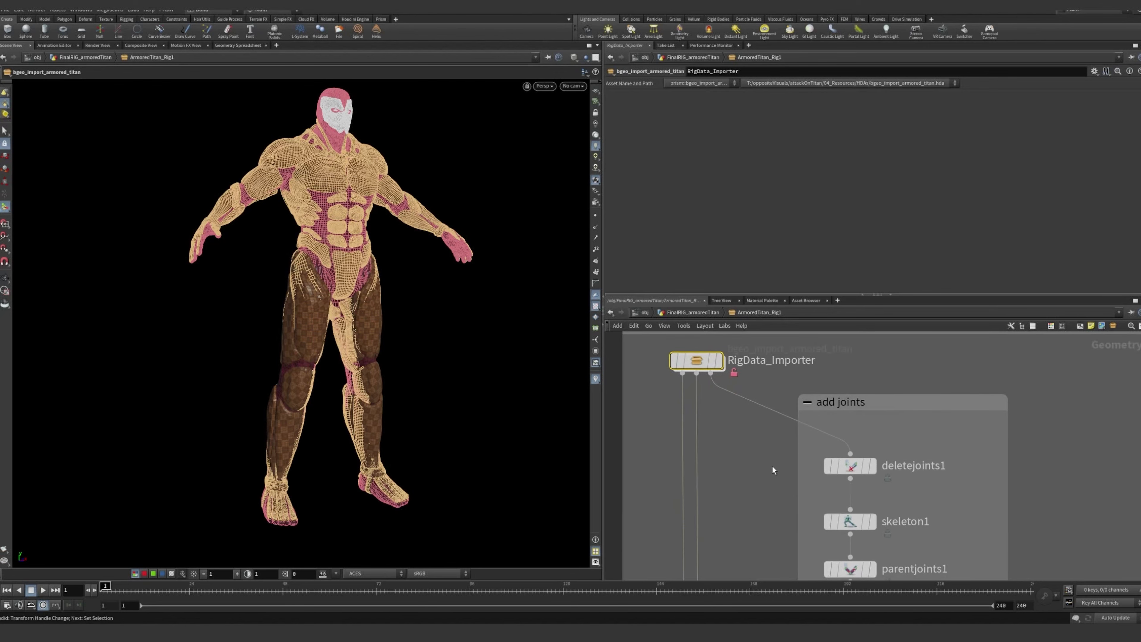
{"action": "left_click", "coordinate": [772, 465]}
{"action": "scroll", "coordinate": [779, 456], "scroll_direction": "down", "scroll_amount": 2}
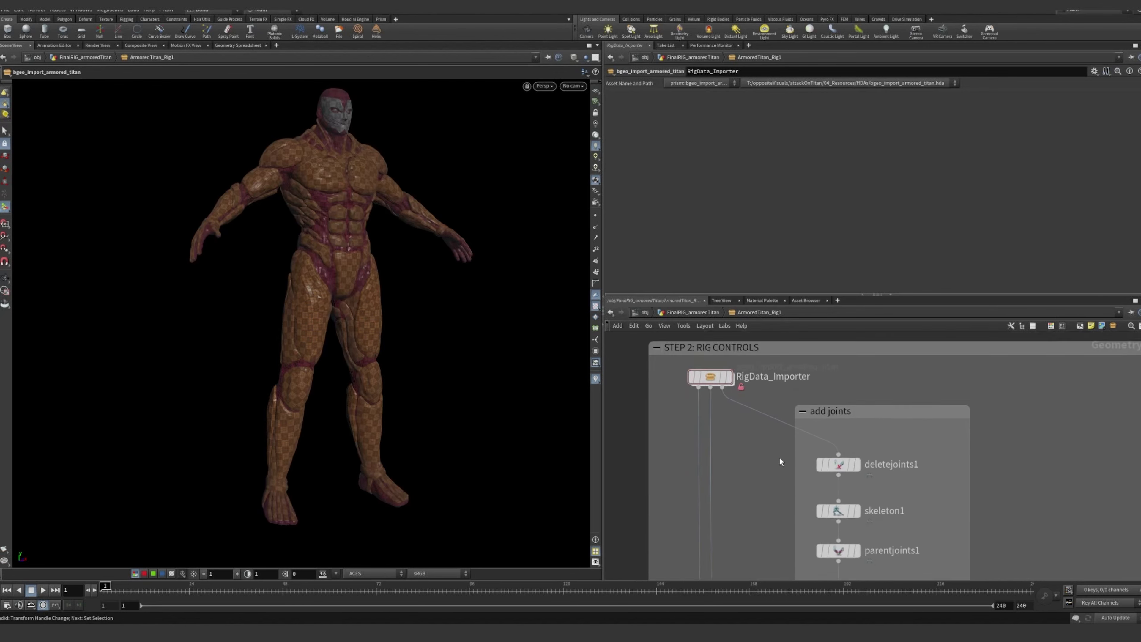
Select deletejoints2 in the Main Controls section to examine which joints it keeps for the main controls
{"action": "mouse_move", "coordinate": [779, 457]}
{"action": "middle_mouse_down"}
{"action": "mouse_move", "coordinate": [767, 400]}
{"action": "mouse_move", "coordinate": [712, 407]}
{"action": "middle_mouse_up"}
{"action": "scroll", "coordinate": [712, 407], "scroll_direction": "up", "scroll_amount": 2}
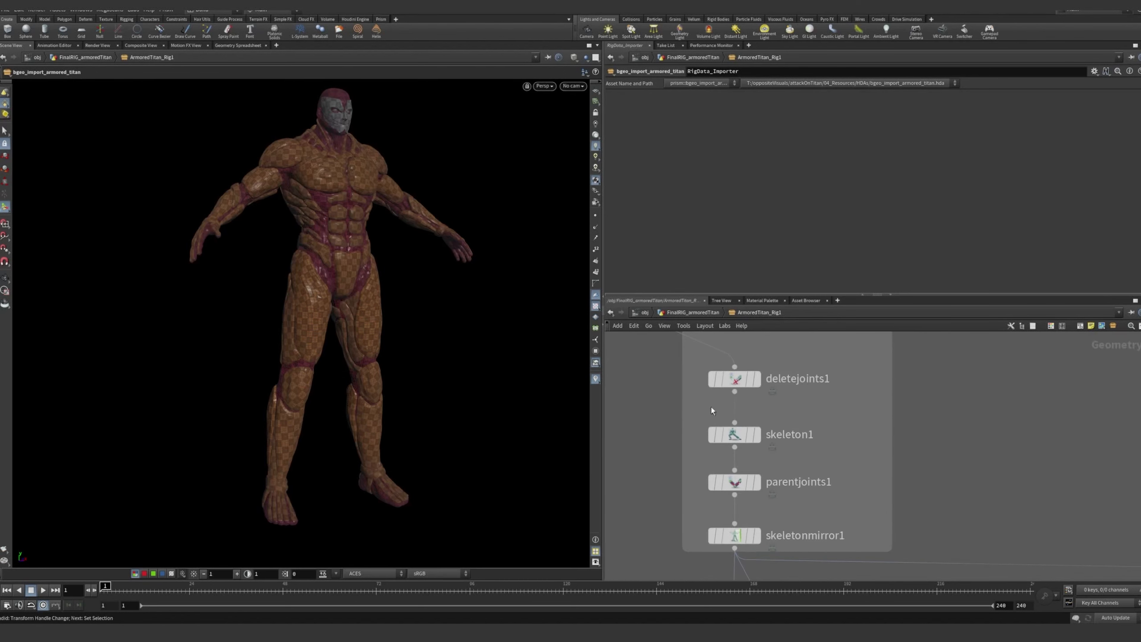
{"action": "scroll", "coordinate": [715, 395], "scroll_direction": "down", "scroll_amount": 6}
{"action": "scroll", "coordinate": [800, 382], "scroll_direction": "up", "scroll_amount": 6}
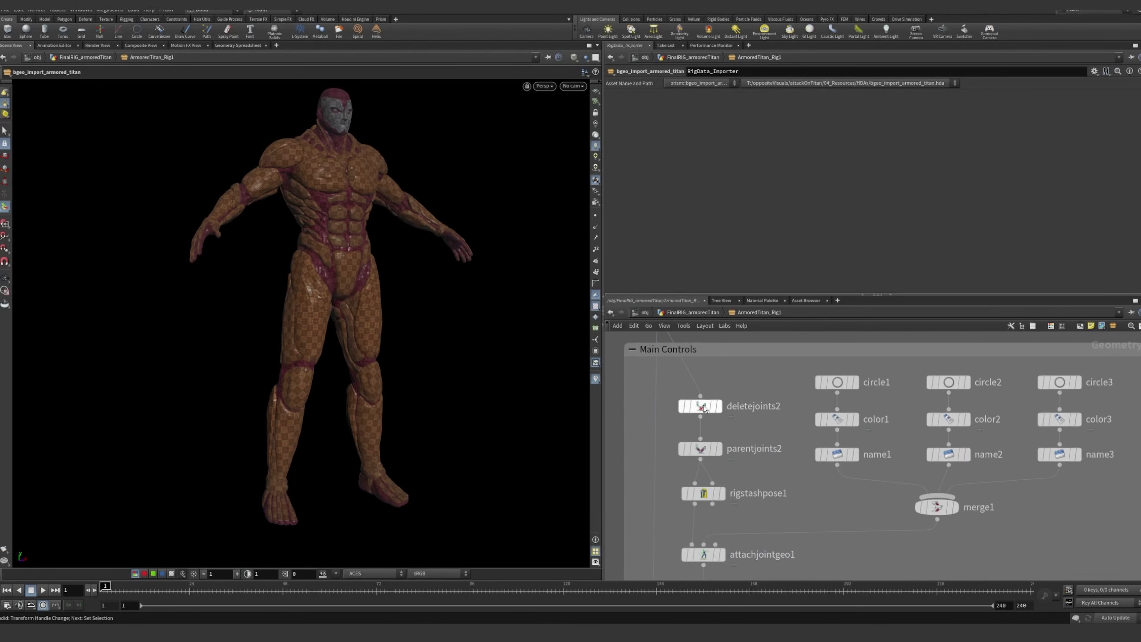
{"action": "left_click", "coordinate": [702, 406]}
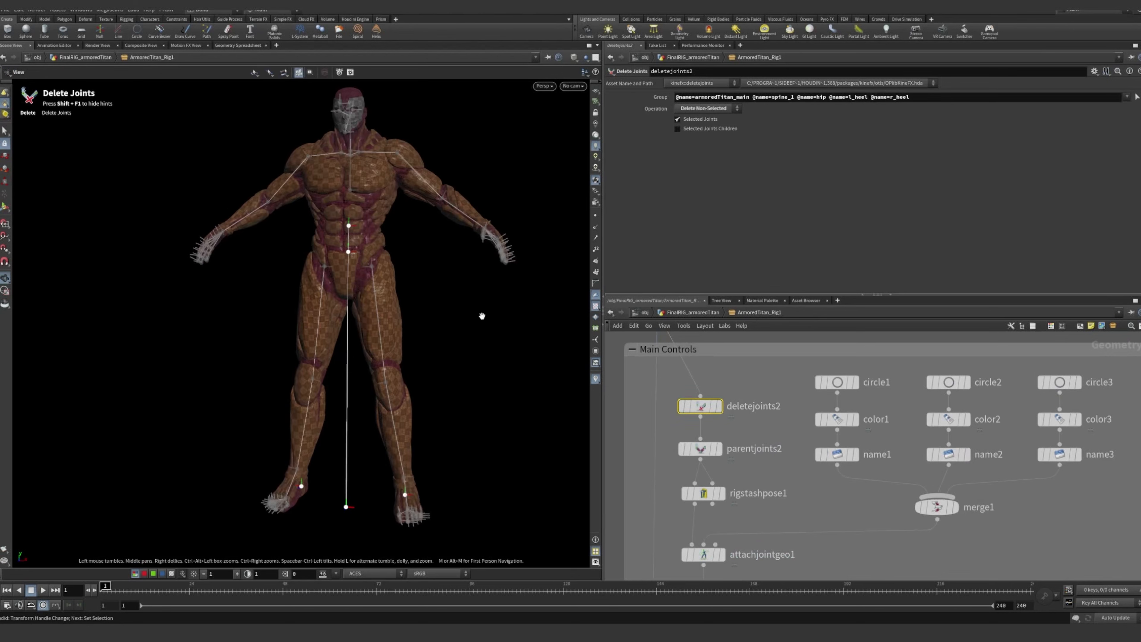
Select parentjoints2 to examine how the heel joints are parented to armoredTitan_main
{"action": "middle_click_drag", "start_coordinate": [705, 454], "coordinate": [696, 406]}
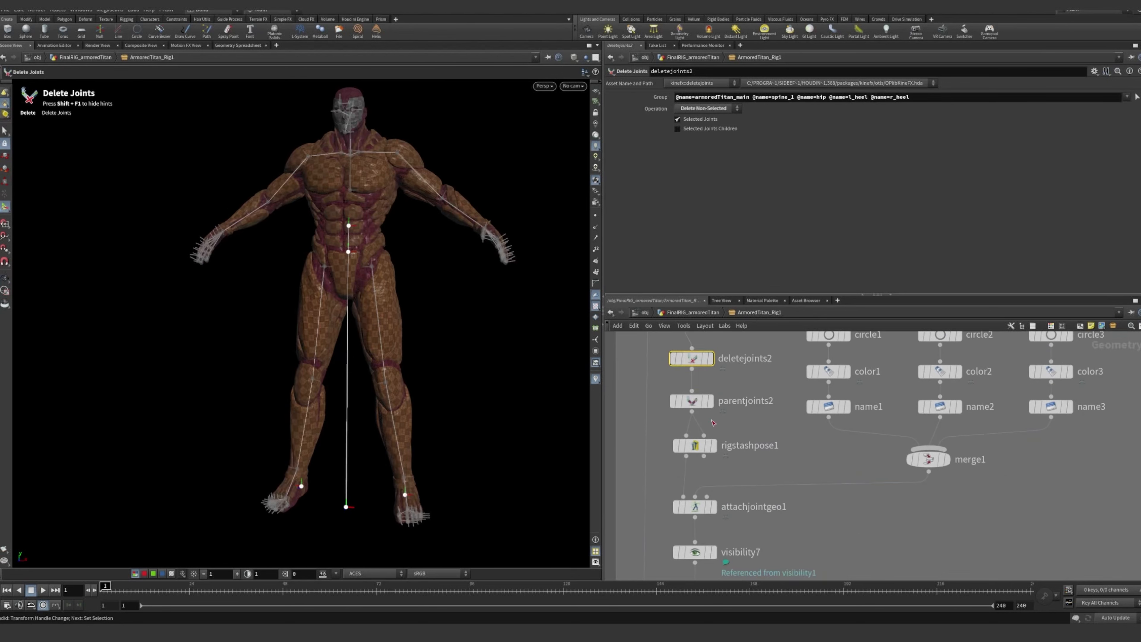
{"action": "left_click", "coordinate": [696, 405]}
{"action": "left_click_drag", "start_coordinate": [471, 426], "coordinate": [437, 422], "text": "alt"}
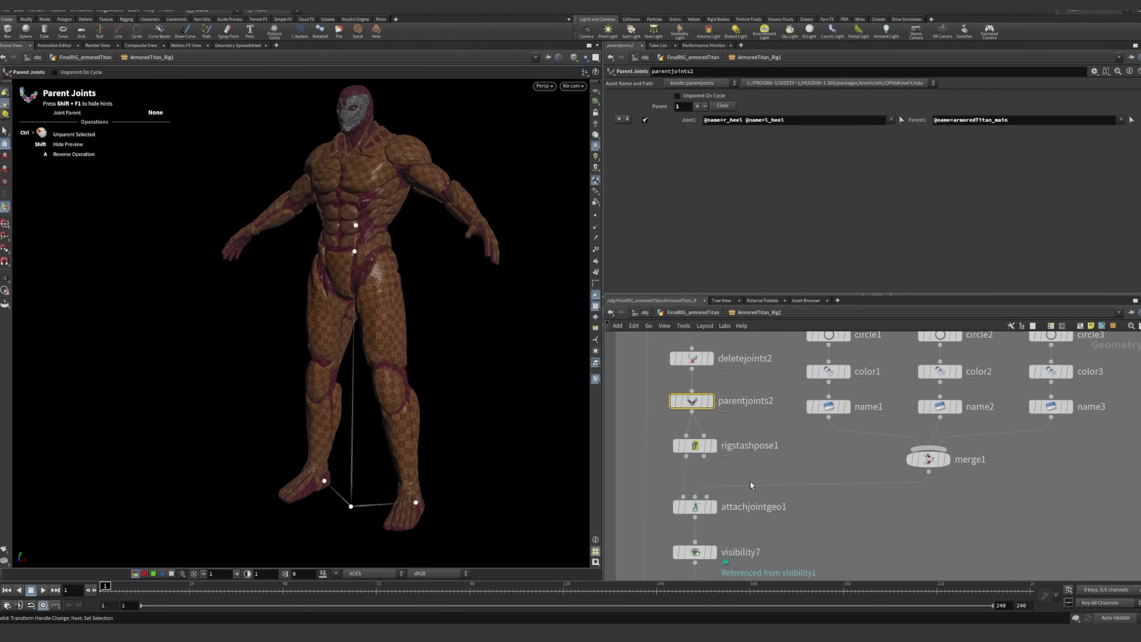
Select attachjointgeo1 to examine the control shapes assigned to the main, spine and feet joints and the circle nodes supplying them
{"action": "middle_click_drag", "start_coordinate": [752, 486], "coordinate": [749, 429]}
{"action": "left_click", "coordinate": [697, 441]}
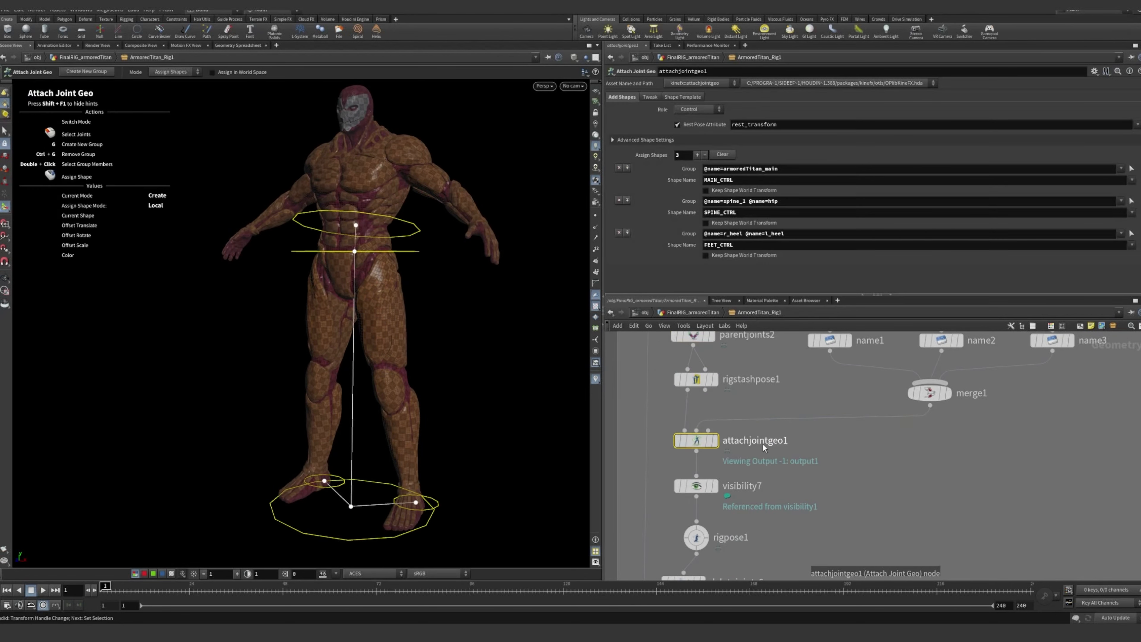
{"action": "middle_click_drag", "start_coordinate": [812, 440], "coordinate": [819, 466]}
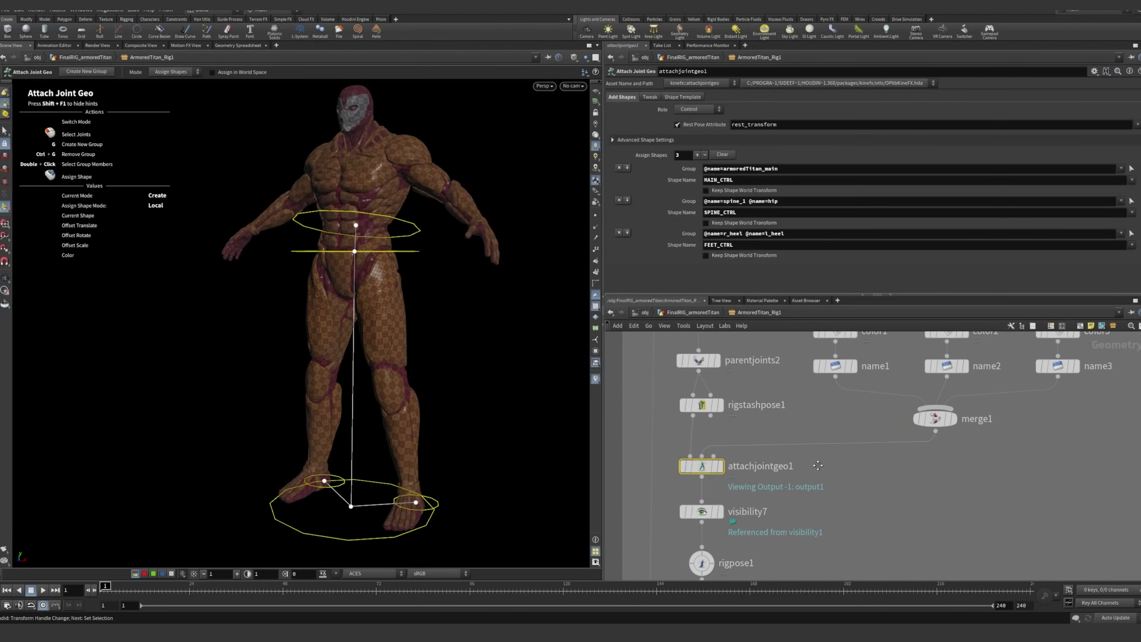
{"action": "middle_click_drag", "start_coordinate": [865, 392], "coordinate": [793, 473]}
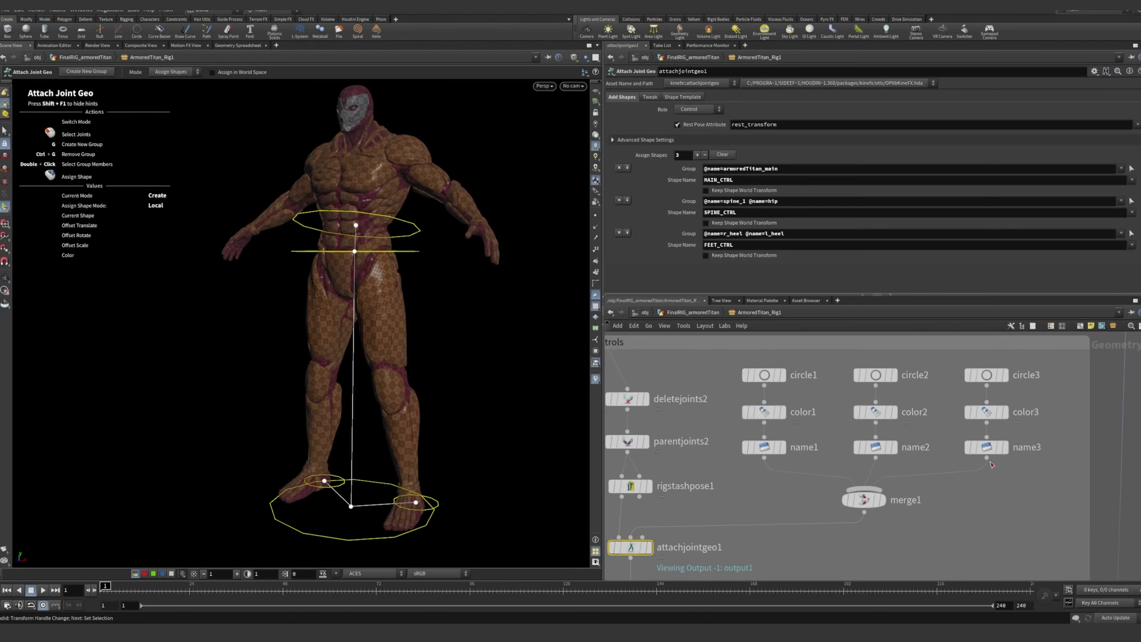
{"action": "middle_click_drag", "start_coordinate": [973, 502], "coordinate": [997, 465]}
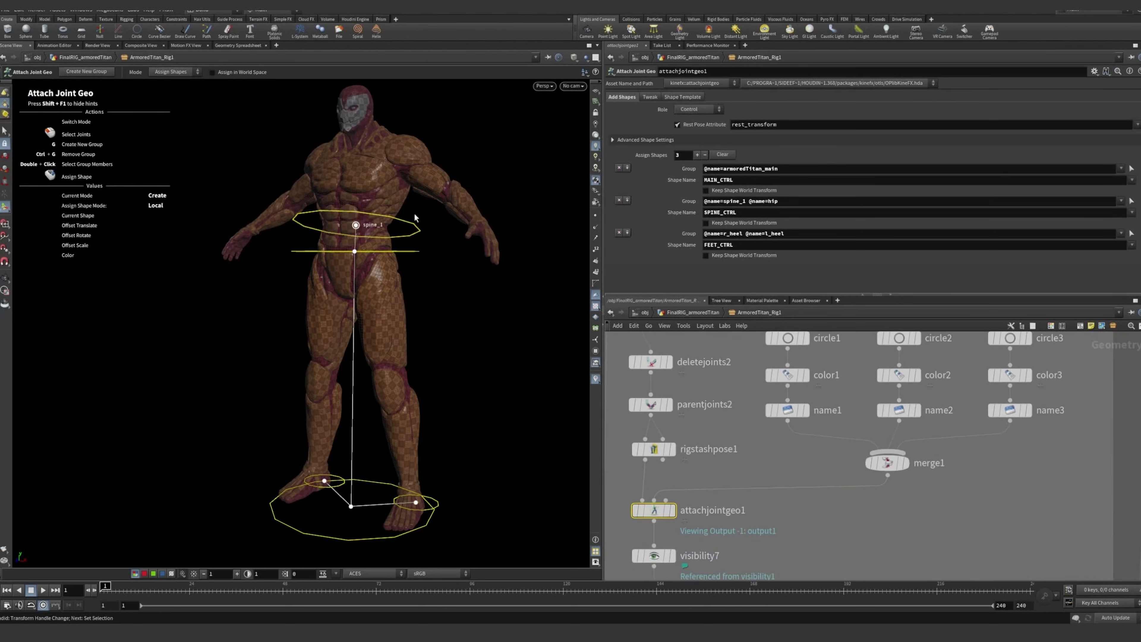
Select rigpose1 and pick the spine_1 control on the character to examine its translate and rotate channel references
{"action": "middle_click_drag", "start_coordinate": [810, 544], "coordinate": [882, 441]}
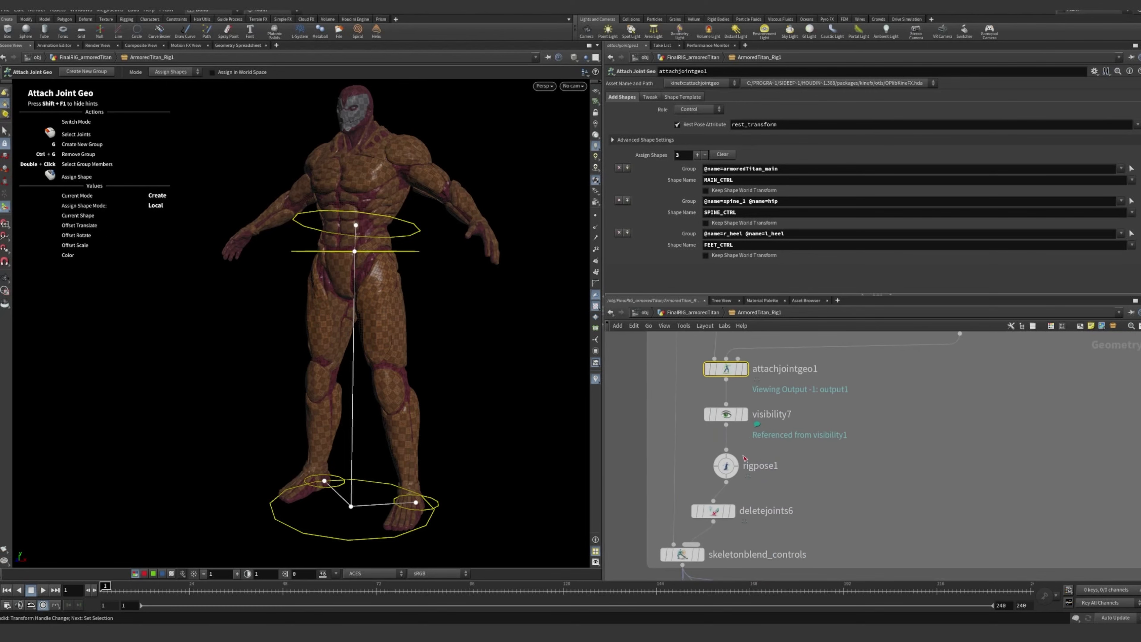
{"action": "left_click", "coordinate": [727, 466]}
{"action": "scroll", "coordinate": [895, 412], "scroll_direction": "down", "scroll_amount": 3}
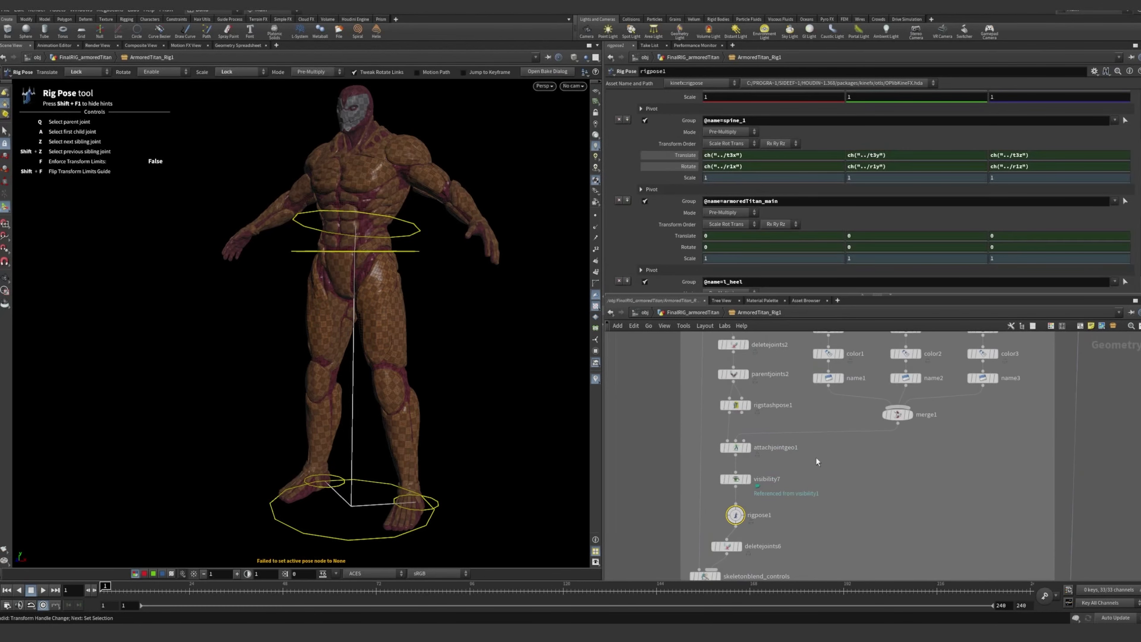
{"action": "left_click", "coordinate": [405, 223]}
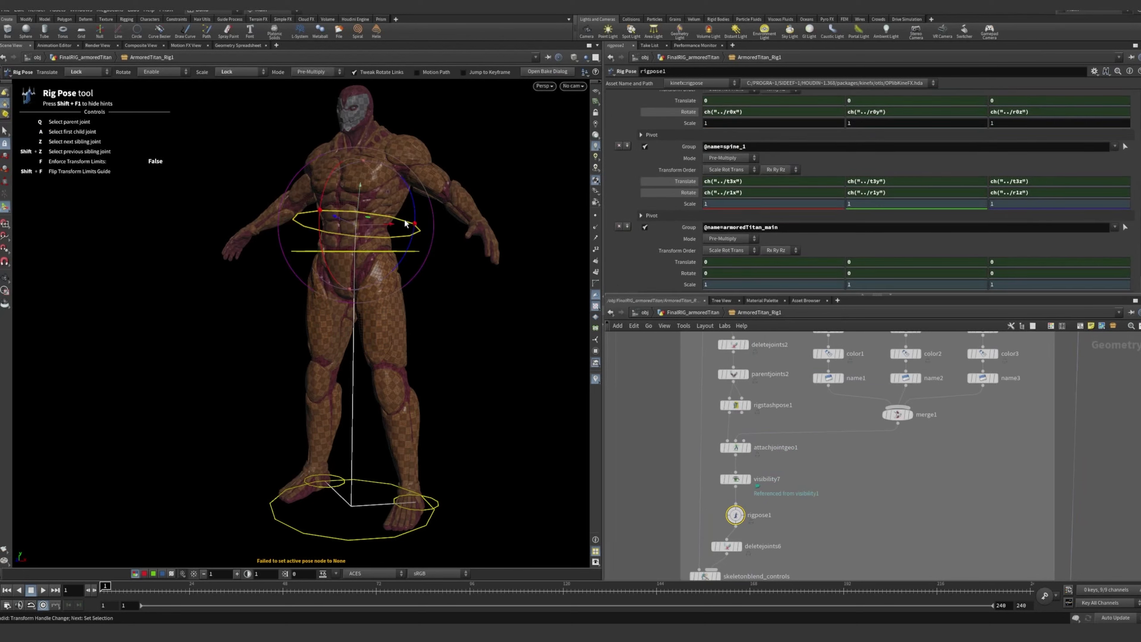
{"action": "left_click", "coordinate": [471, 305]}
{"action": "middle_click_drag", "start_coordinate": [726, 466], "coordinate": [704, 419]}
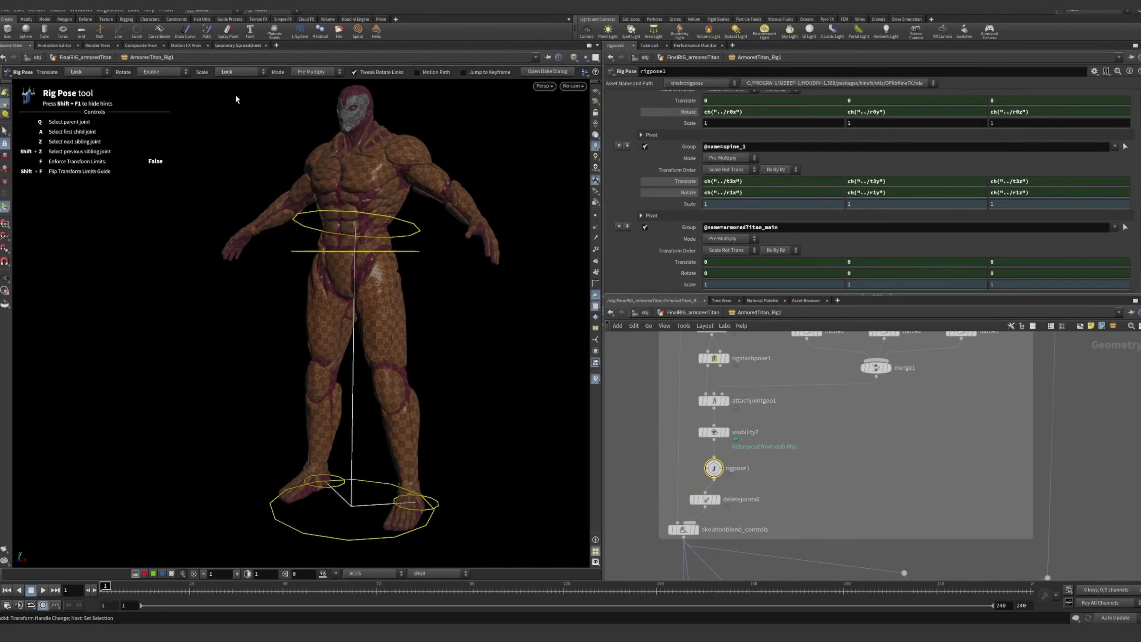
Open the asset properties of ArmoredTitan_Rig to examine its existing parameters, and close them without changes
{"action": "left_click", "coordinate": [57, 10]}
{"action": "mouse_move", "coordinate": [85, 72]}
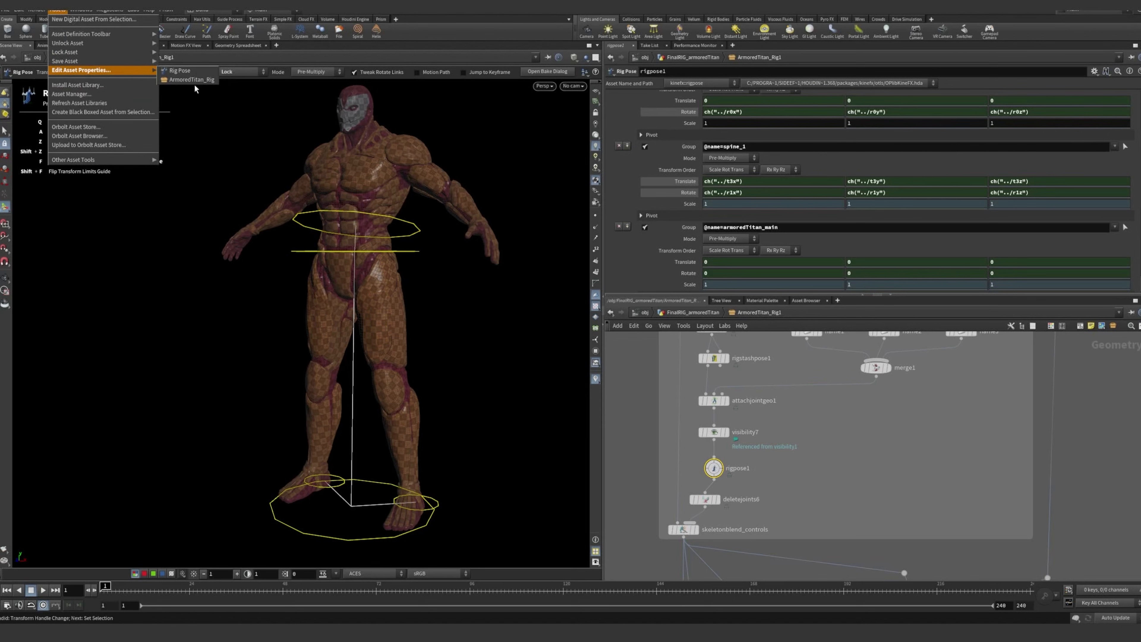
{"action": "left_click", "coordinate": [188, 80]}
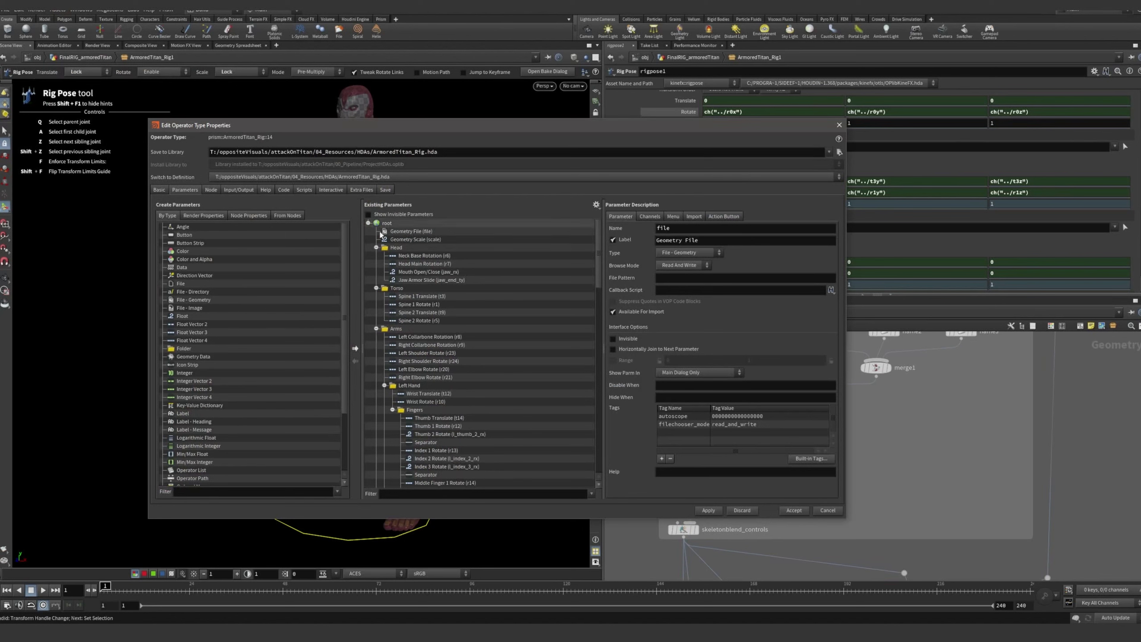
{"action": "left_click", "coordinate": [839, 124]}
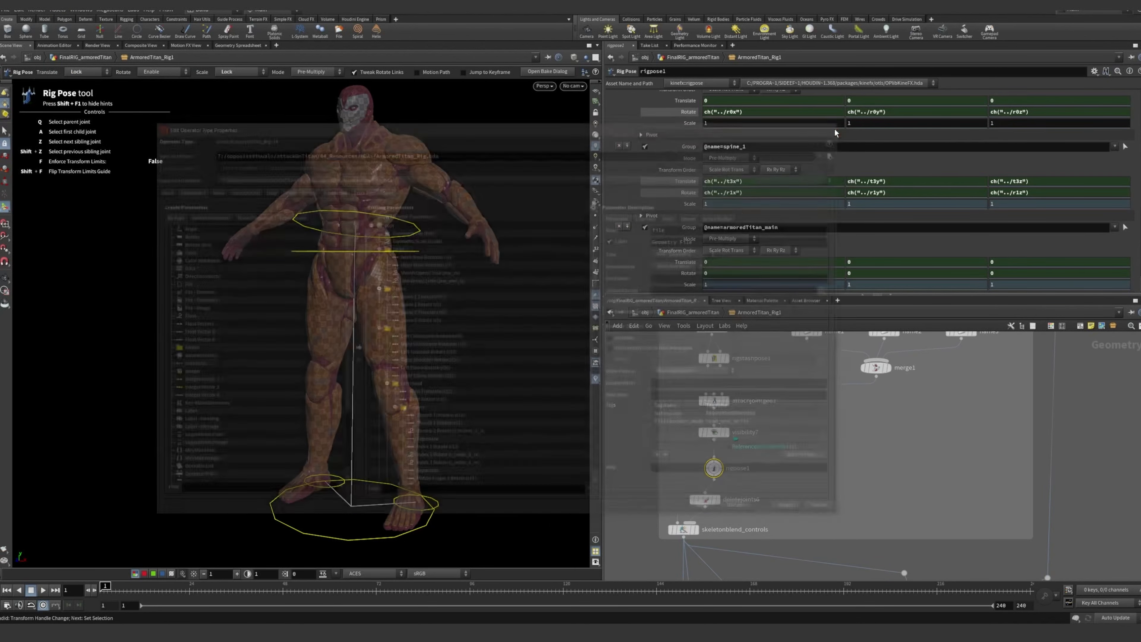
Select skeletonblend_controls to examine how the main control pose is blended back into the full skeleton
{"action": "scroll", "coordinate": [815, 550], "scroll_direction": "down", "scroll_amount": 3}
{"action": "scroll", "coordinate": [723, 564], "scroll_direction": "up", "scroll_amount": 5}
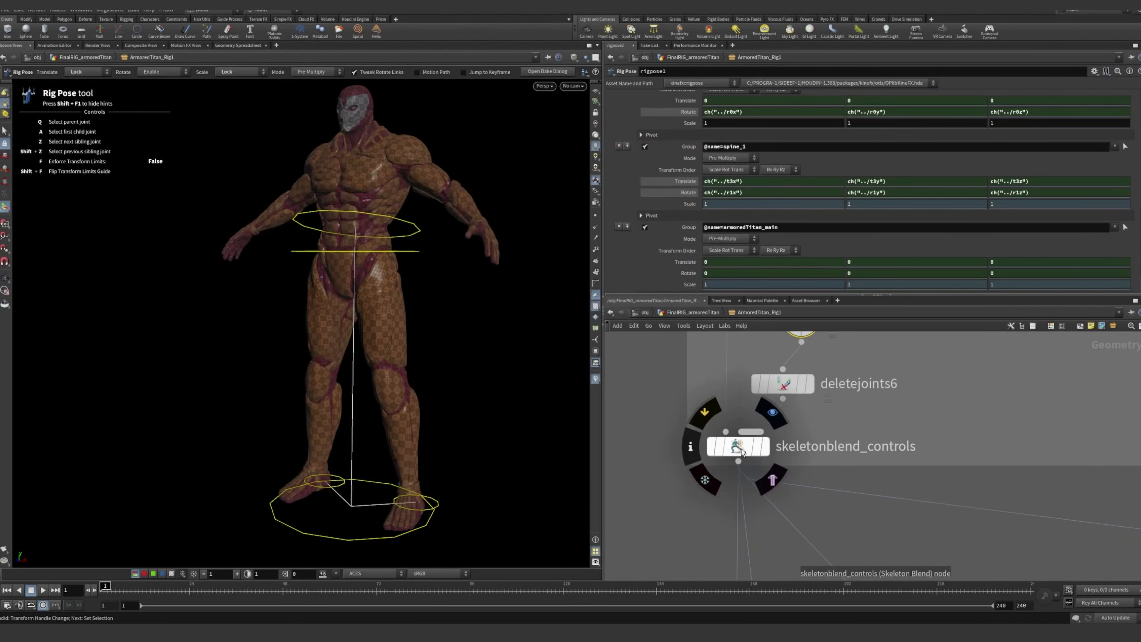
{"action": "left_click", "coordinate": [742, 449]}
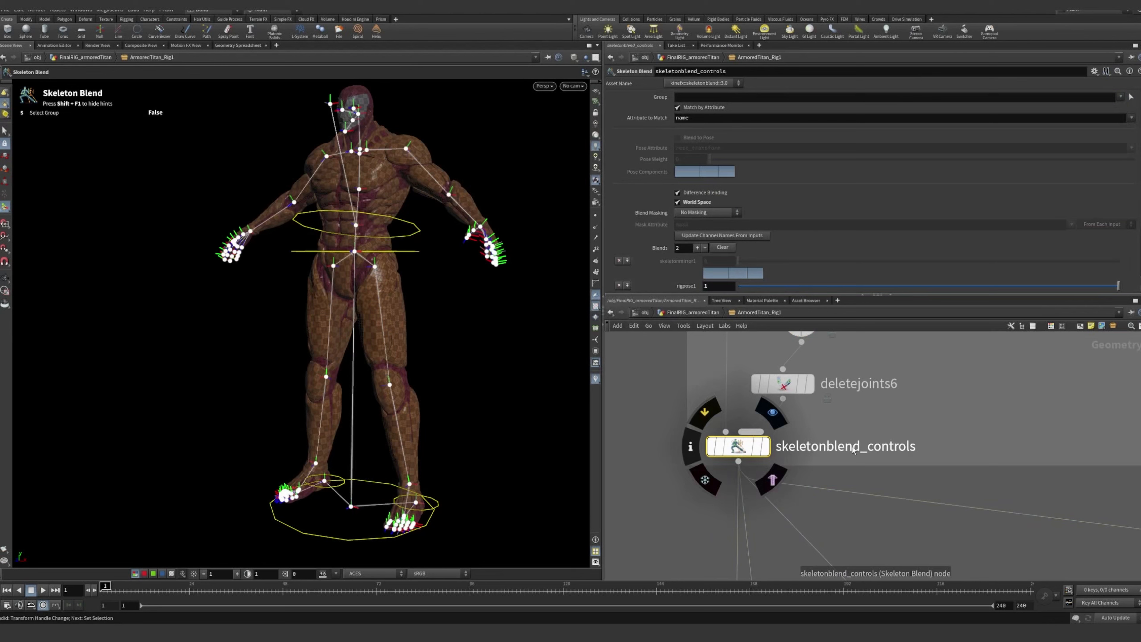
{"action": "scroll", "coordinate": [762, 419], "scroll_direction": "down", "scroll_amount": 2}
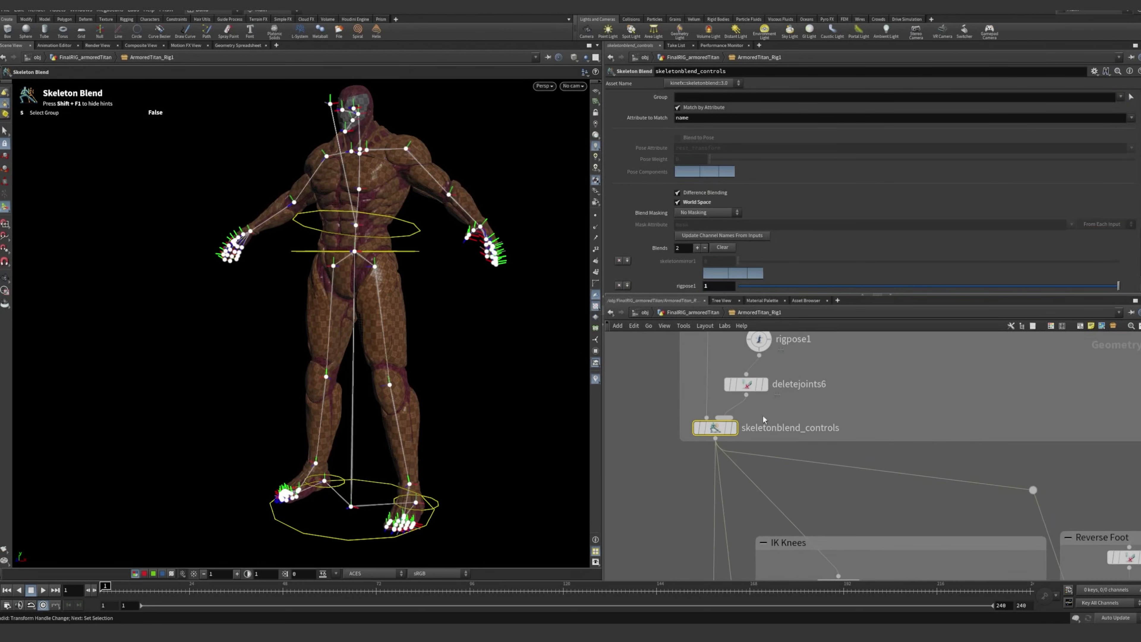
{"action": "middle_click_drag", "start_coordinate": [858, 376], "coordinate": [858, 420]}
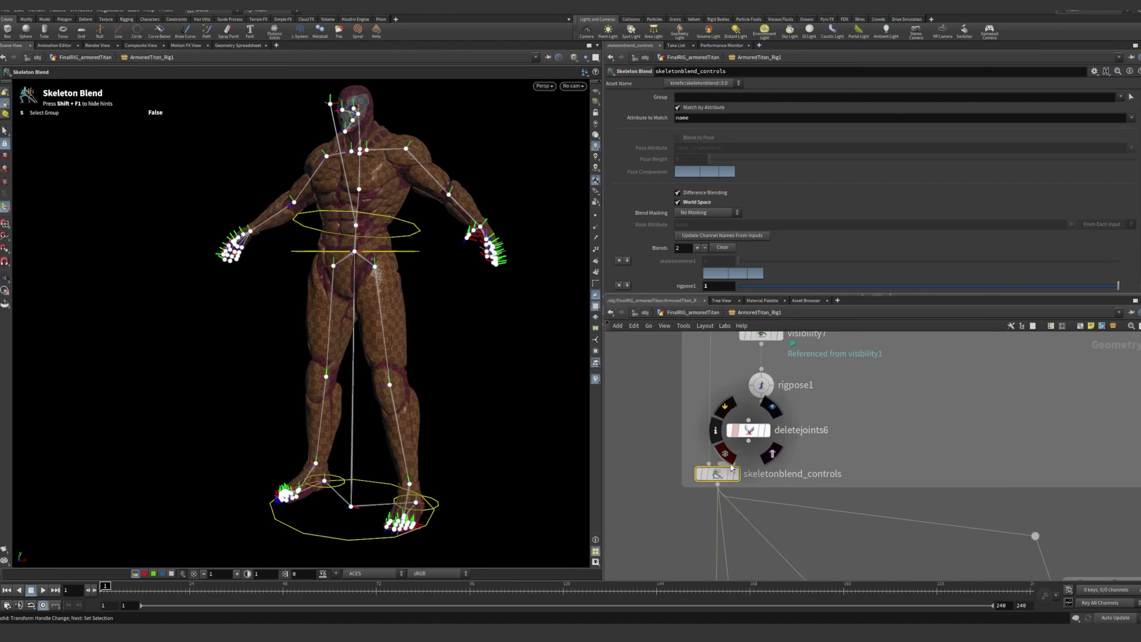
Follow the network past the IK knees, reverse foot and spine controls, and select Shoulders_Control_Skeleton to examine its blend
{"action": "scroll", "coordinate": [797, 422], "scroll_direction": "down", "scroll_amount": 2}
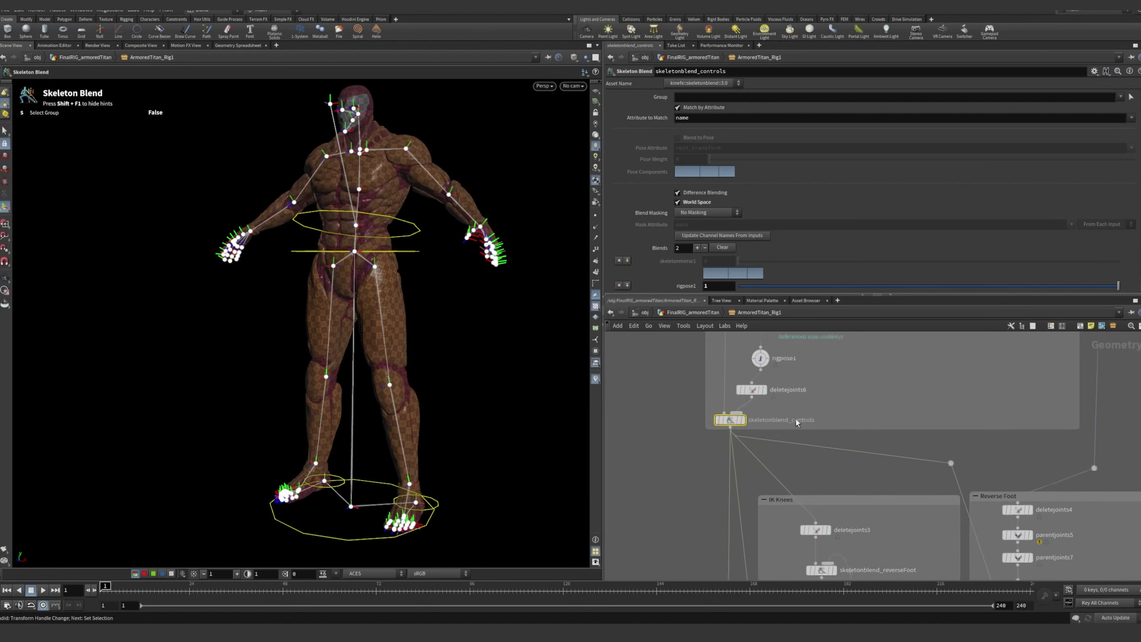
{"action": "scroll", "coordinate": [798, 395], "scroll_direction": "down", "scroll_amount": 4}
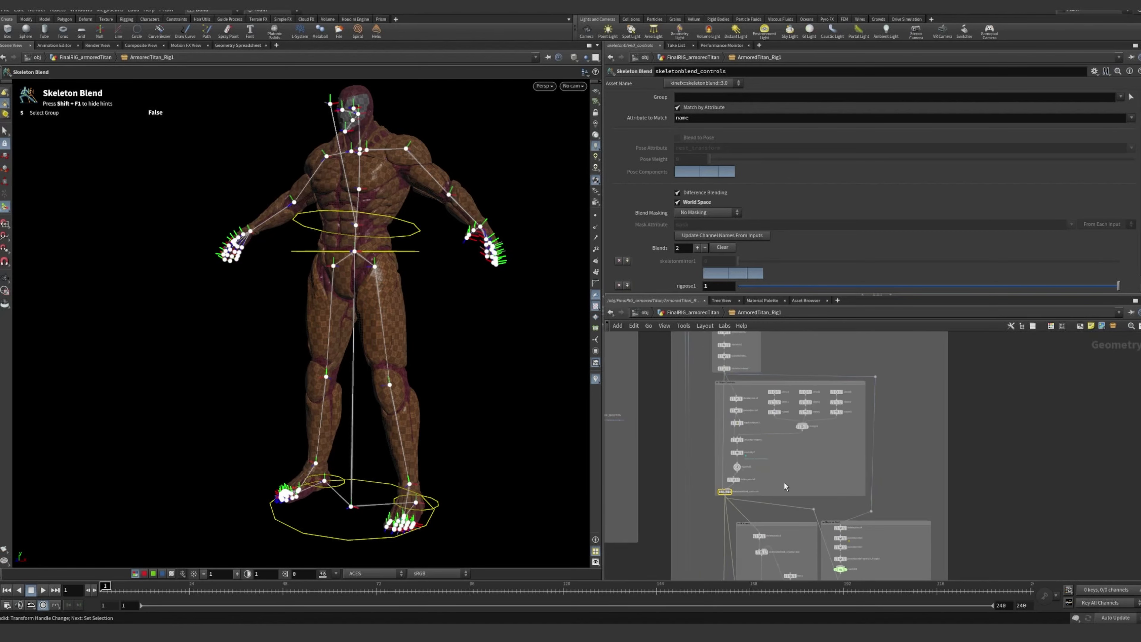
{"action": "scroll", "coordinate": [757, 418], "scroll_direction": "up", "scroll_amount": 4}
{"action": "scroll", "coordinate": [896, 368], "scroll_direction": "down", "scroll_amount": 3}
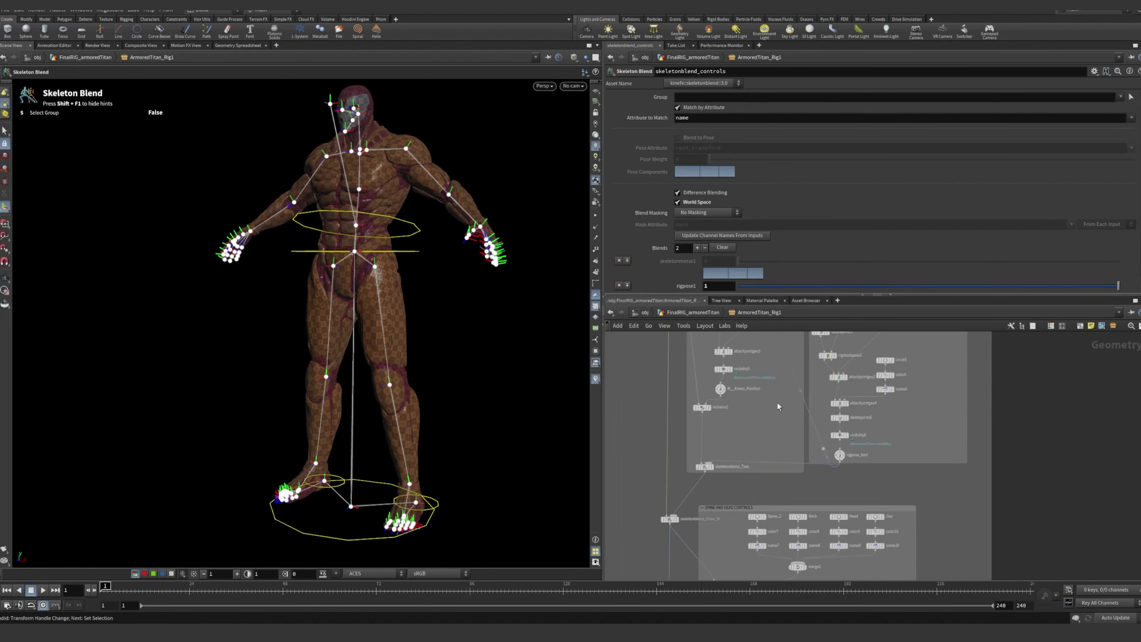
{"action": "scroll", "coordinate": [764, 421], "scroll_direction": "up", "scroll_amount": 5}
{"action": "middle_click_drag", "start_coordinate": [787, 504], "coordinate": [792, 348]}
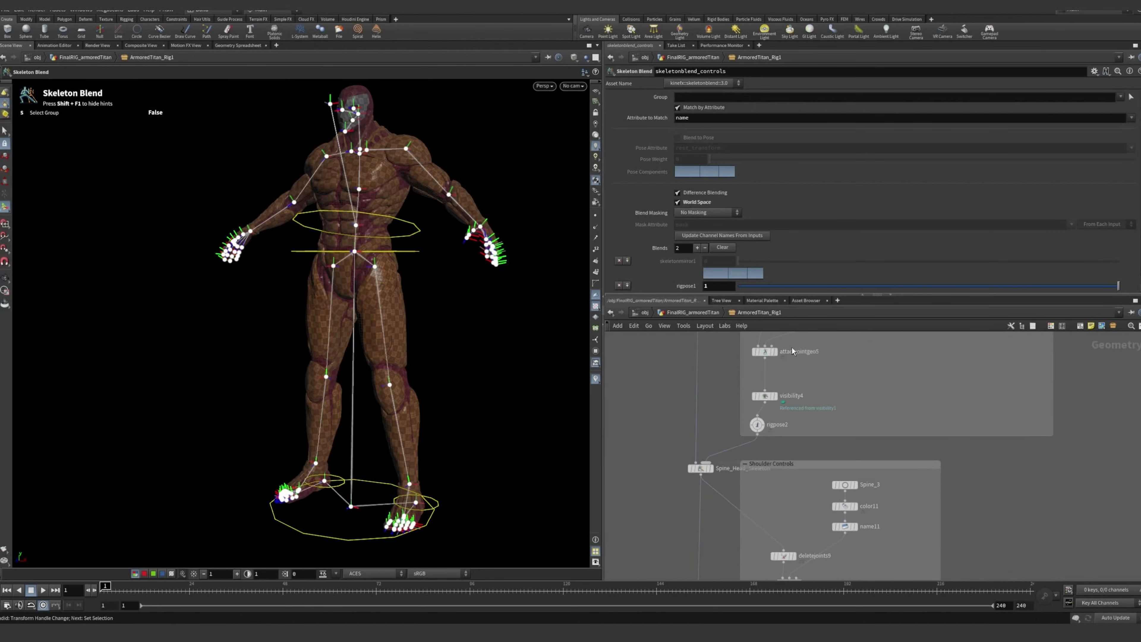
{"action": "scroll", "coordinate": [720, 492], "scroll_direction": "down", "scroll_amount": 3}
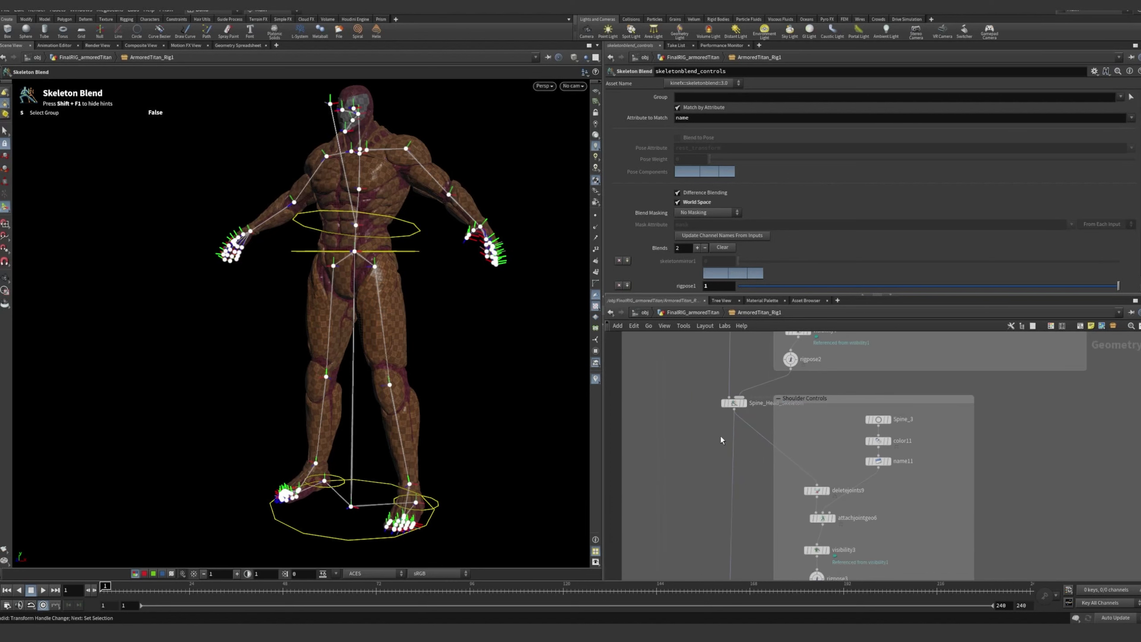
{"action": "scroll", "coordinate": [759, 445], "scroll_direction": "up", "scroll_amount": 5}
{"action": "left_click", "coordinate": [739, 422]}
{"action": "scroll", "coordinate": [741, 417], "scroll_direction": "down", "scroll_amount": 3}
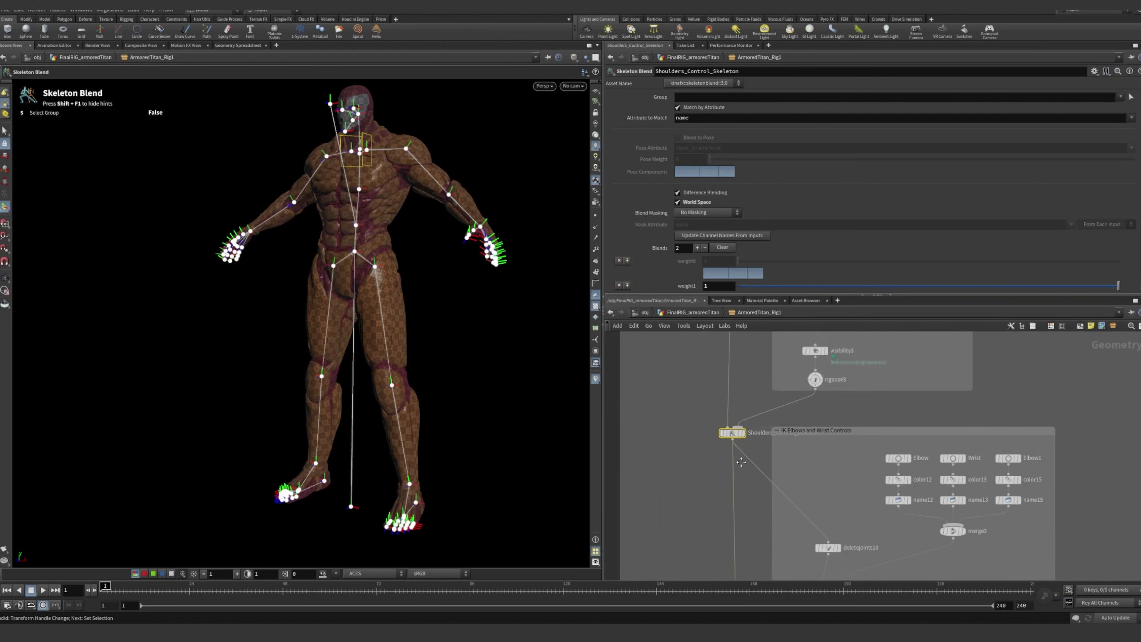
Return to the FinalRIG_armoredTitan network and pick the r_thumb_2 control on the character's right hand
{"action": "scroll", "coordinate": [750, 353], "scroll_direction": "up", "scroll_amount": 5}
{"action": "left_click", "coordinate": [703, 313]}
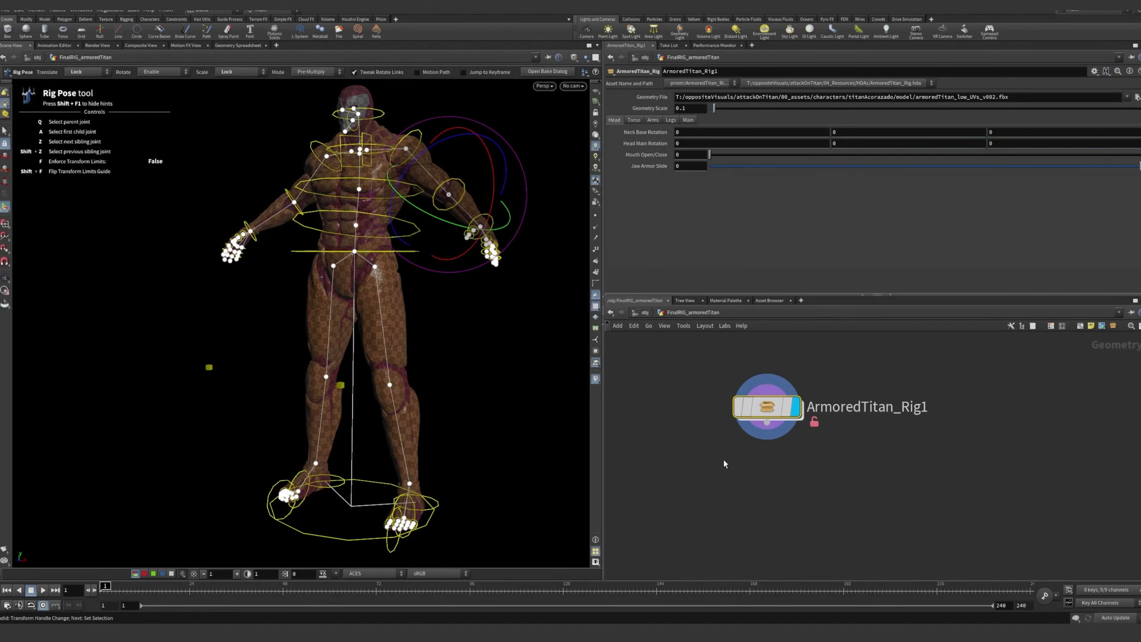
{"action": "left_click", "coordinate": [460, 335]}
{"action": "left_click_drag", "start_coordinate": [327, 183], "coordinate": [341, 224], "text": "alt"}
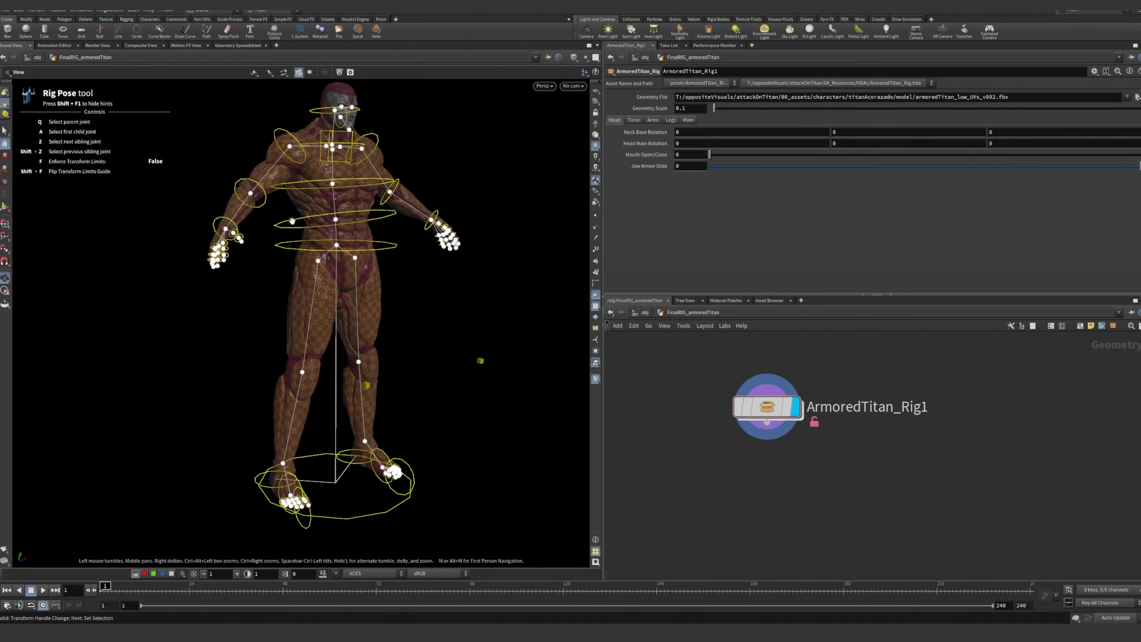
{"action": "right_click_drag", "start_coordinate": [342, 225], "coordinate": [548, 234], "text": "alt"}
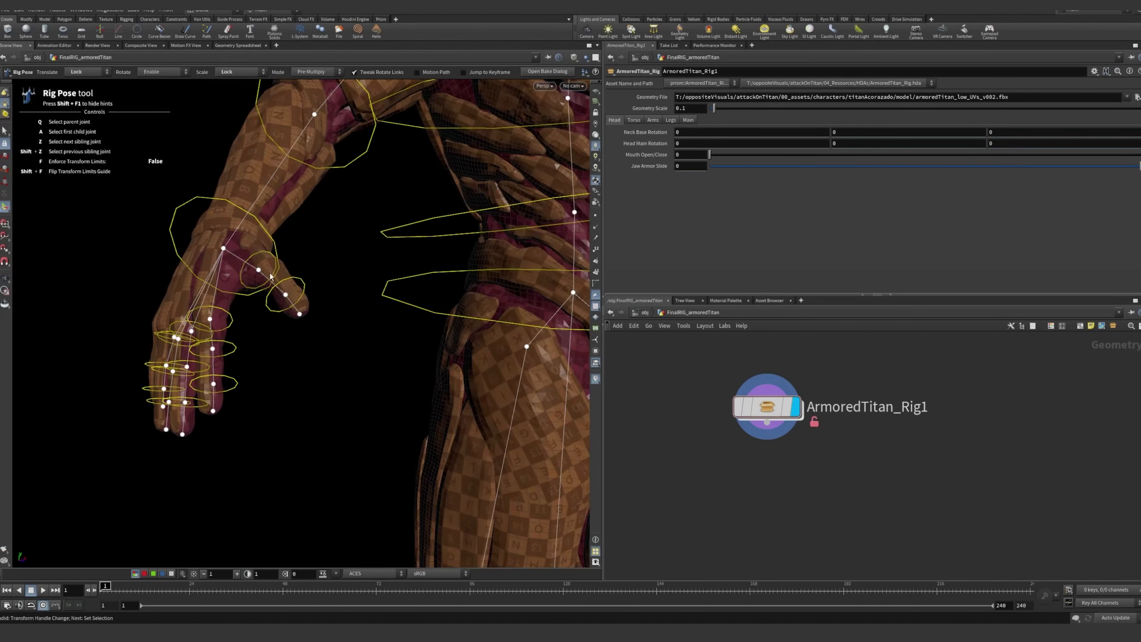
{"action": "left_click", "coordinate": [297, 281]}
Go inside ArmoredTitan_Rig1 and select rigpose4 in the finger controls section to examine its finger joint parameters
{"action": "double_click", "coordinate": [769, 408]}
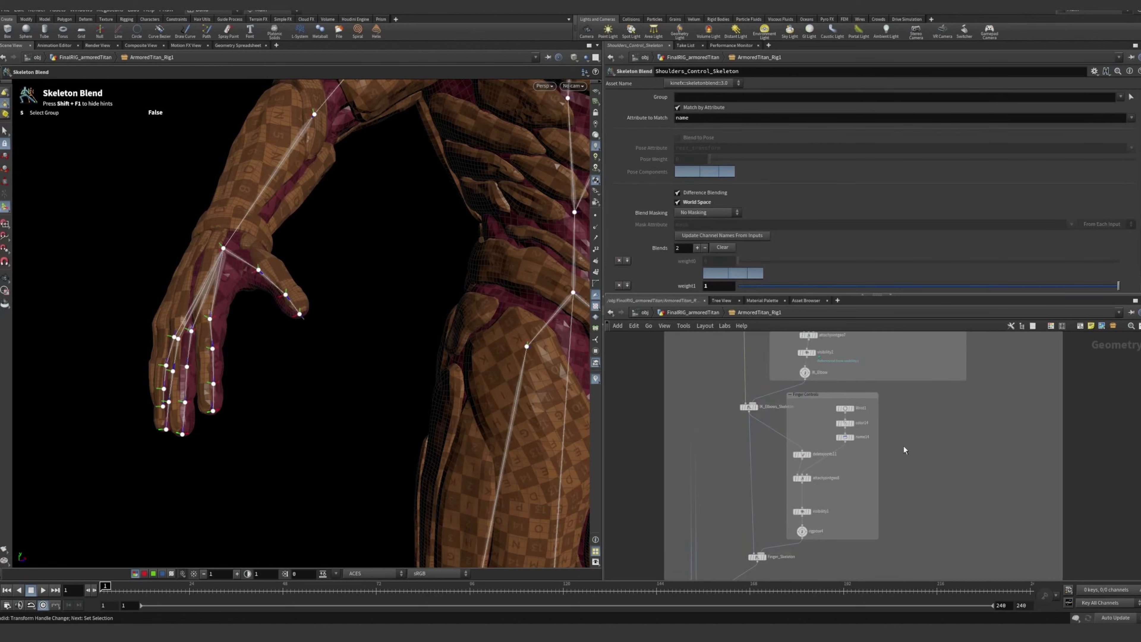
{"action": "middle_click_drag", "start_coordinate": [813, 527], "coordinate": [810, 476]}
{"action": "scroll", "coordinate": [811, 477], "scroll_direction": "up", "scroll_amount": 6}
{"action": "left_click", "coordinate": [844, 456]}
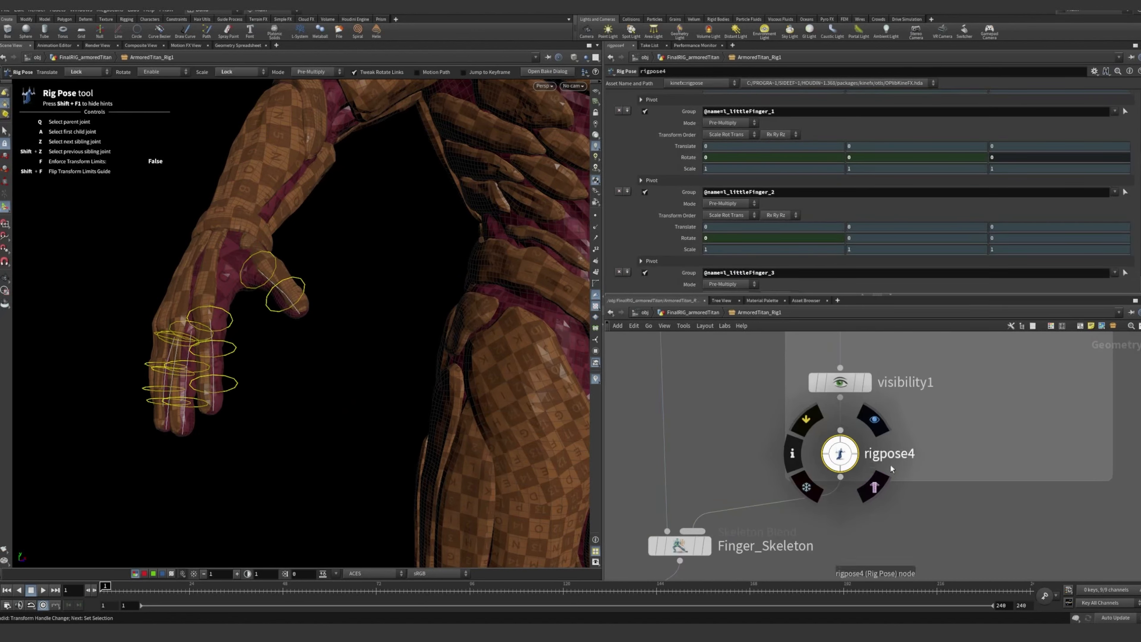
{"action": "scroll", "coordinate": [725, 433], "scroll_direction": "down", "scroll_amount": 3}
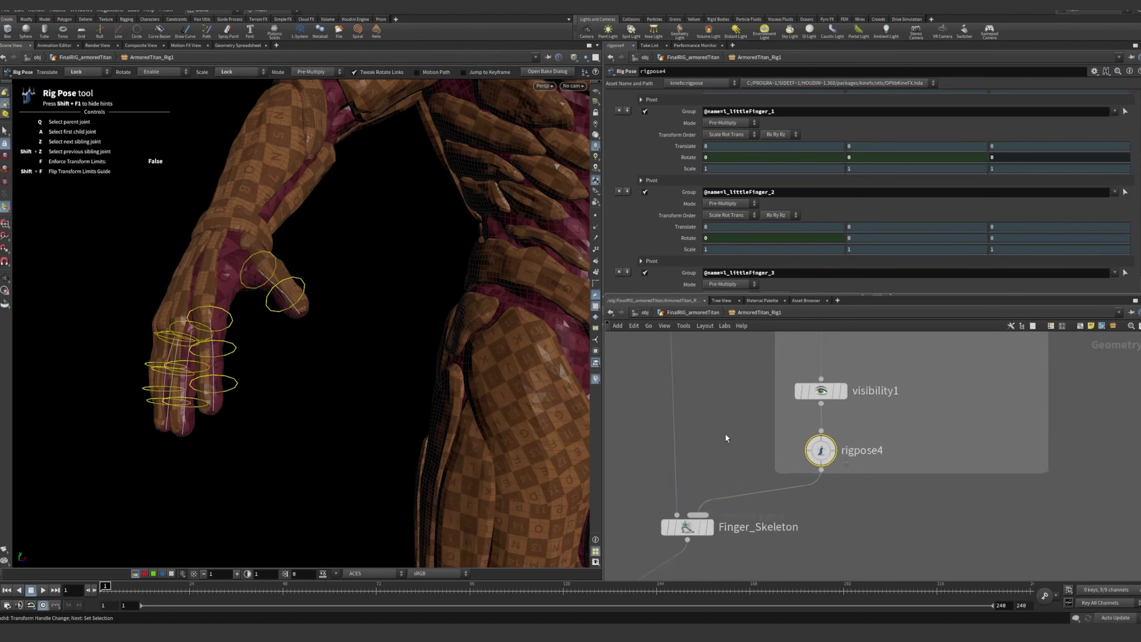
Pick the r_thumb_2 control within rigpose4 to examine its transform parameters and the surrounding finger control nodes
{"action": "left_click", "coordinate": [298, 281]}
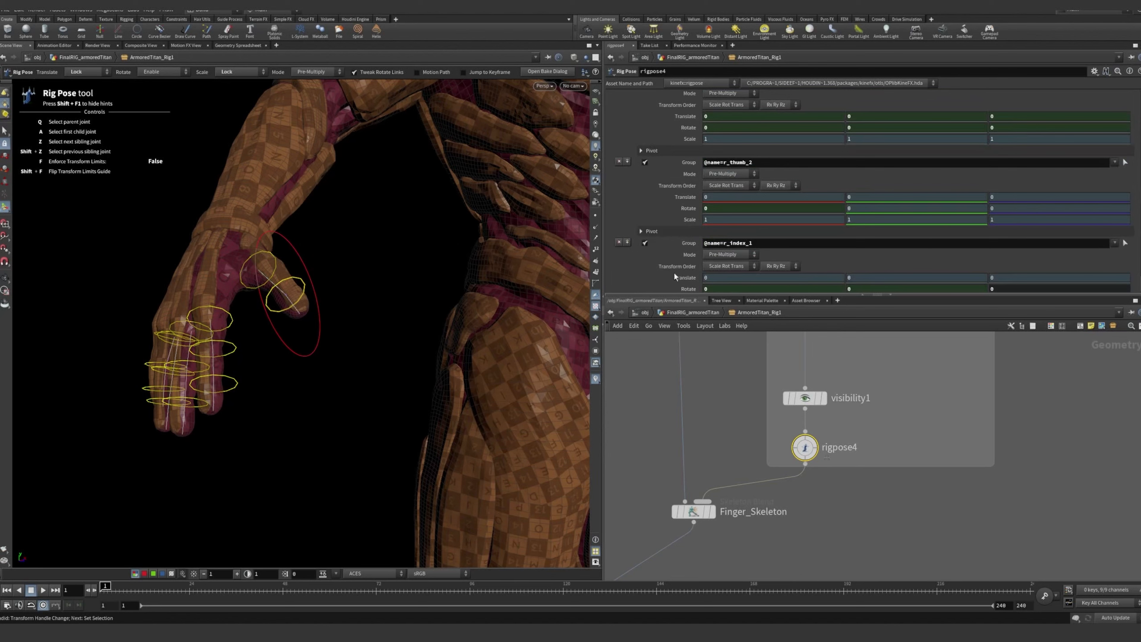
{"action": "scroll", "coordinate": [806, 476], "scroll_direction": "down", "scroll_amount": 5}
{"action": "scroll", "coordinate": [849, 506], "scroll_direction": "up", "scroll_amount": 2}
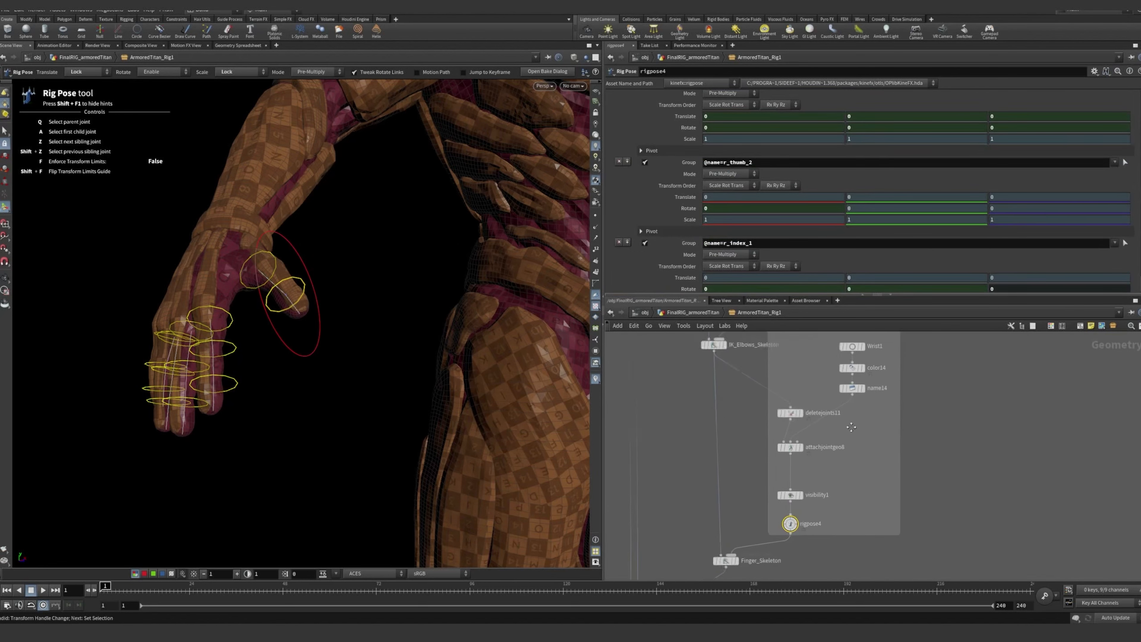
{"action": "scroll", "coordinate": [851, 427], "scroll_direction": "up", "scroll_amount": 4}
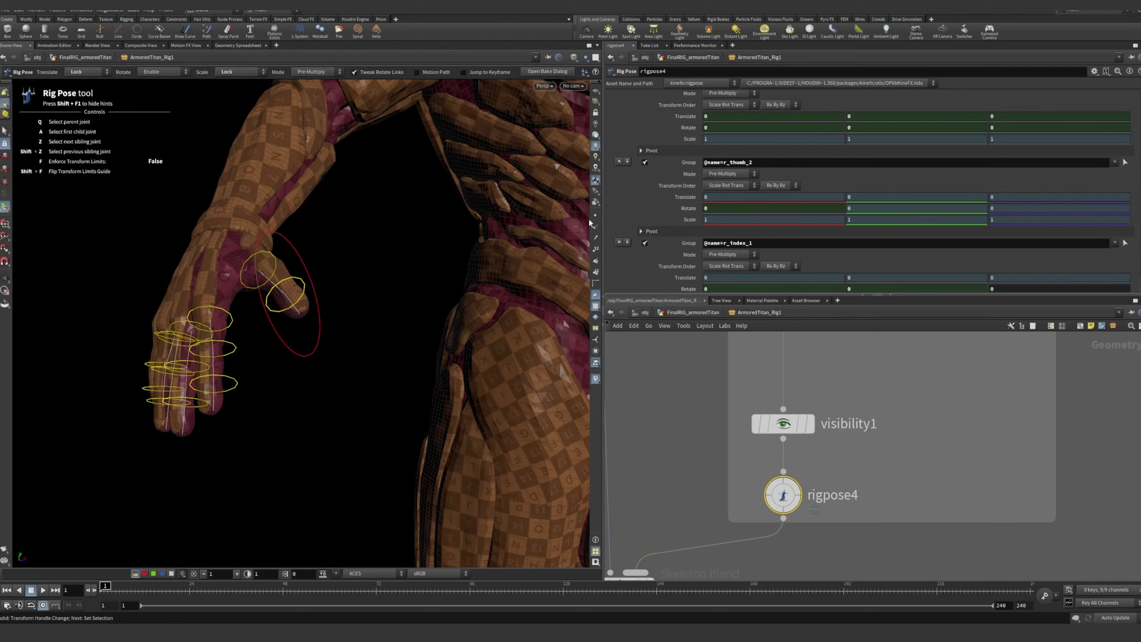
Unlock the Y and Z Rotate parameters of r_thumb_2 in rigpose4
{"action": "mouse_move", "coordinate": [440, 250]}
{"action": "left_mouse_down", "text": "alt"}
{"action": "mouse_move", "coordinate": [481, 250]}
{"action": "mouse_move", "coordinate": [449, 251]}
{"action": "left_mouse_up", "text": "alt"}
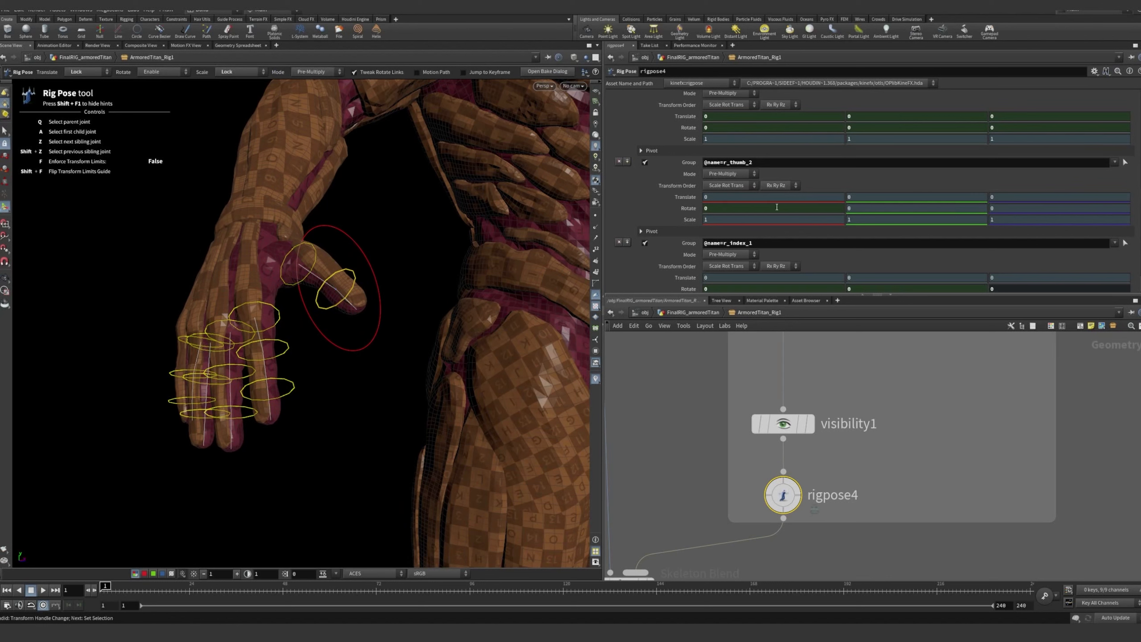
{"action": "right_click", "coordinate": [859, 208]}
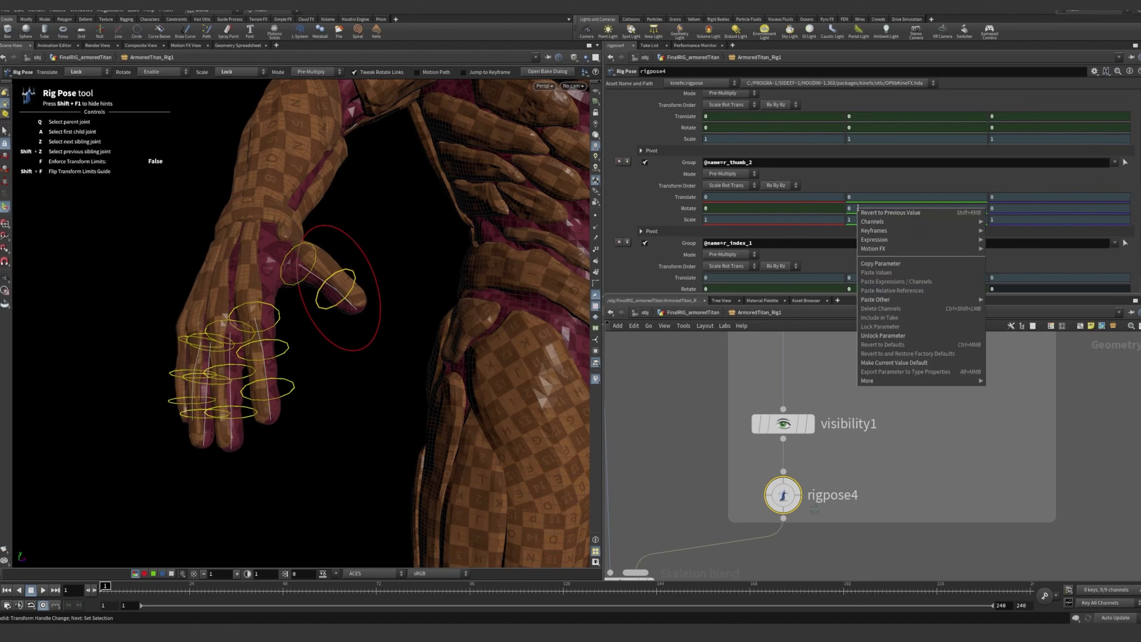
{"action": "left_click", "coordinate": [887, 338]}
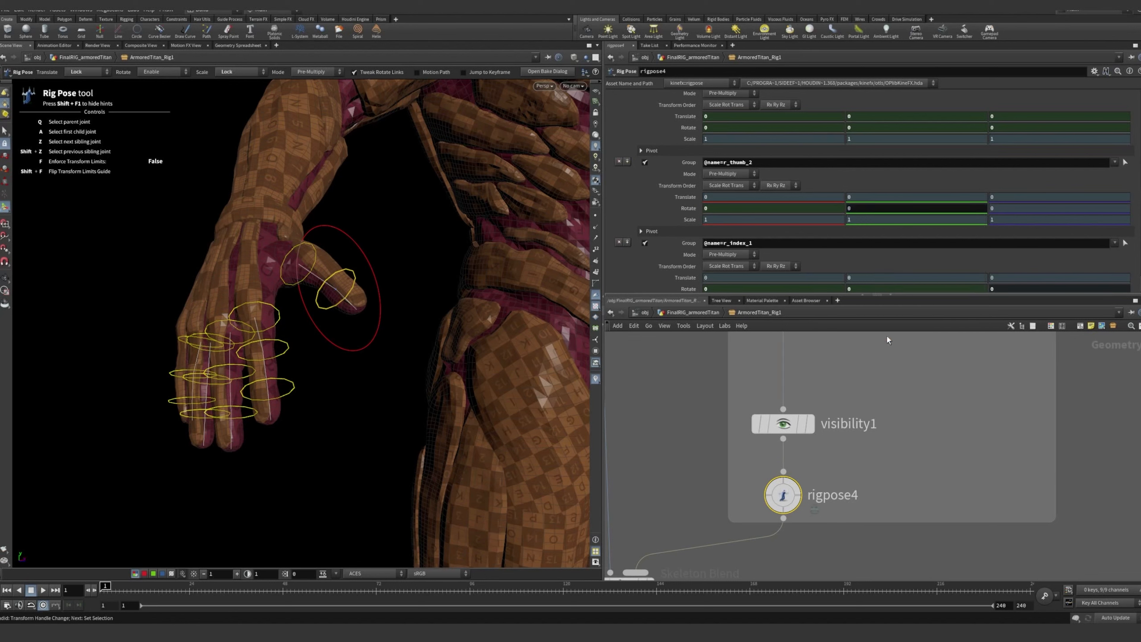
{"action": "right_click", "coordinate": [1008, 209]}
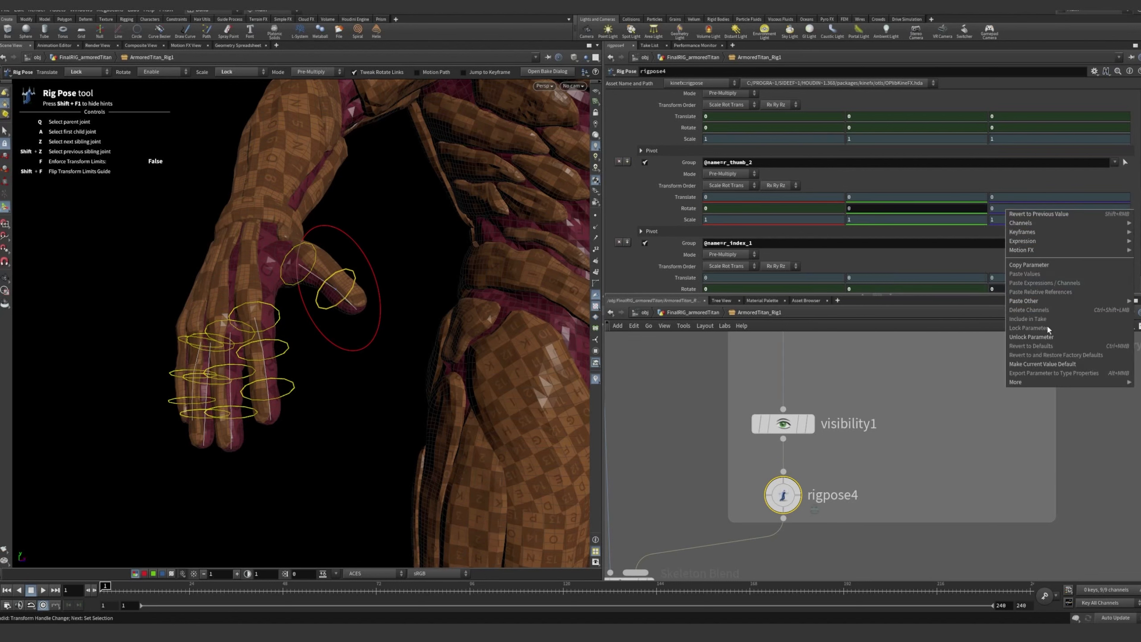
{"action": "left_click", "coordinate": [1036, 338]}
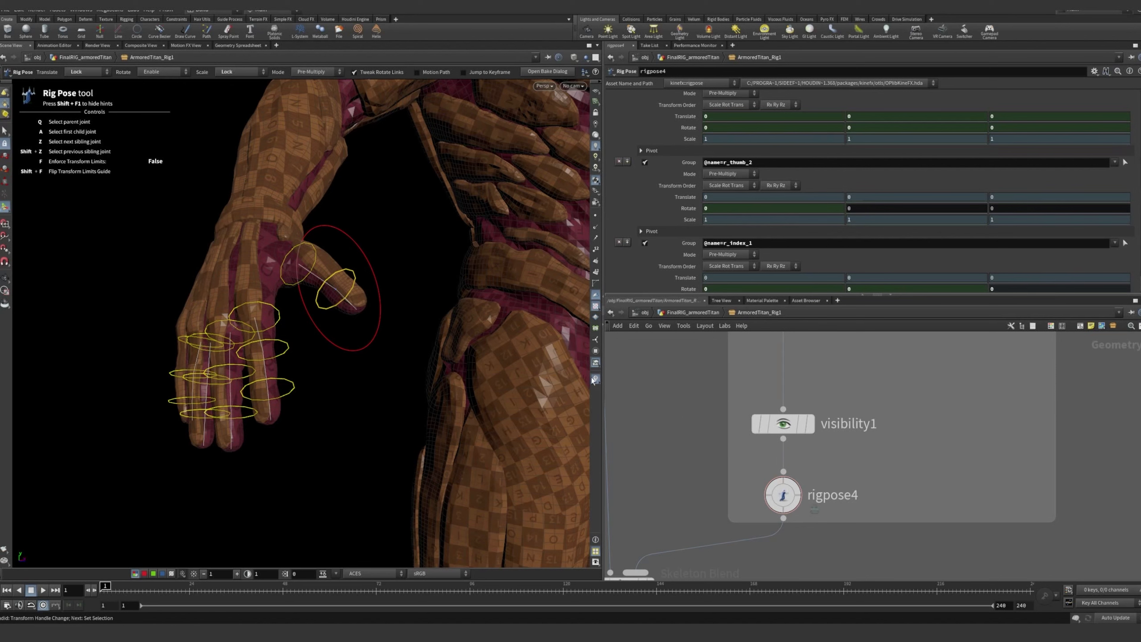
Pick the r_thumb_2 control in rigpose4, try rotating it about different axes, and undo each rotation
{"action": "left_click", "coordinate": [285, 258]}
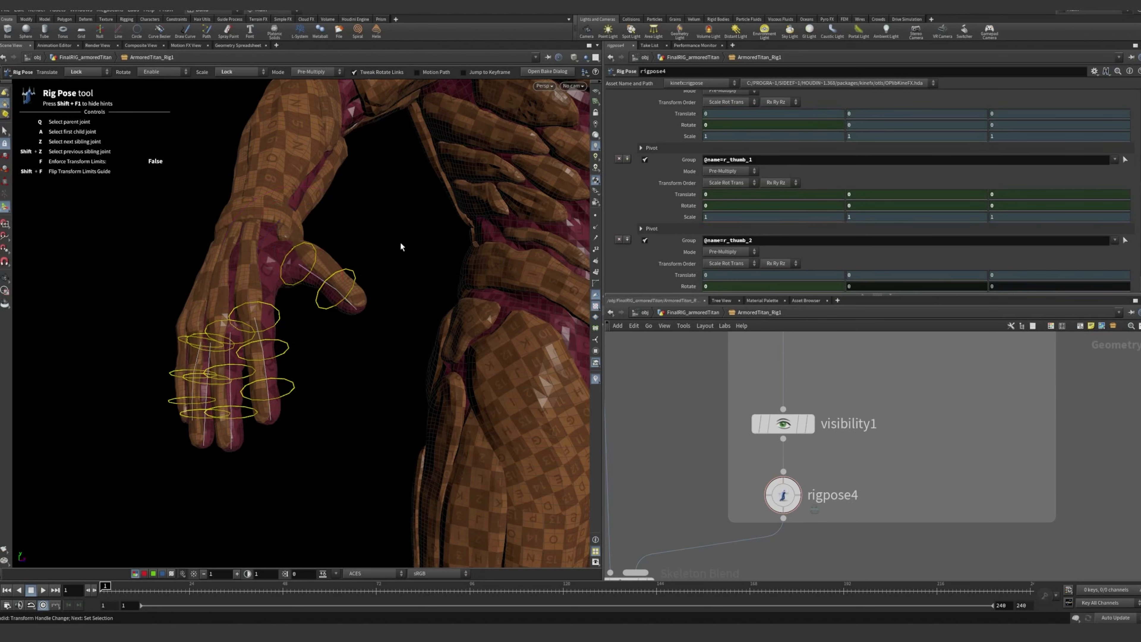
{"action": "left_click", "coordinate": [348, 274]}
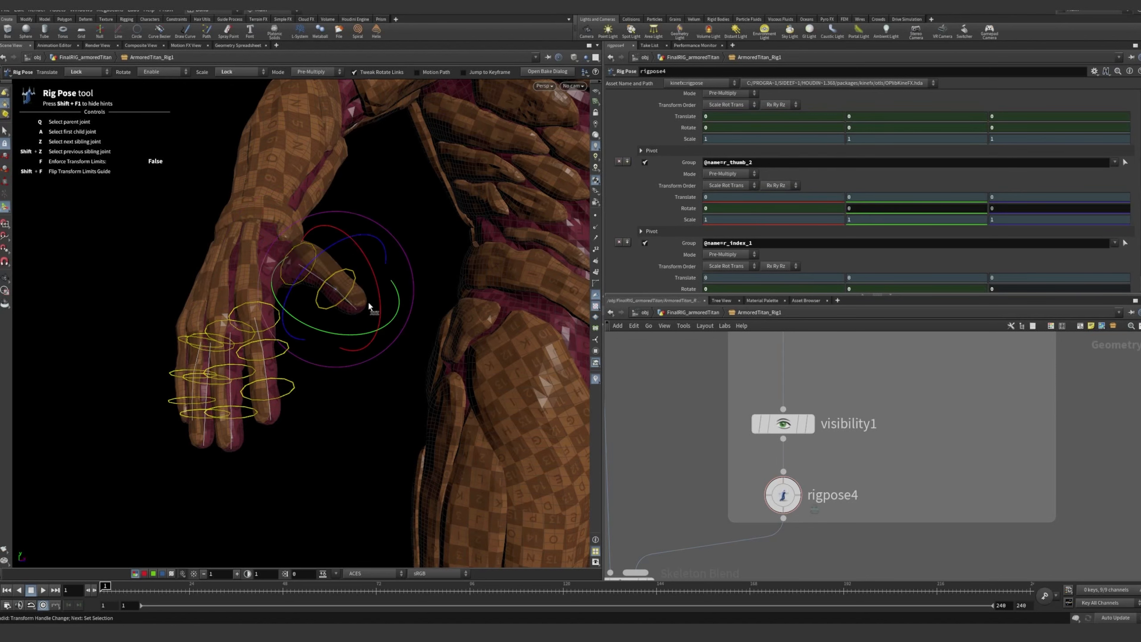
{"action": "left_click_drag", "start_coordinate": [379, 298], "coordinate": [368, 365]}
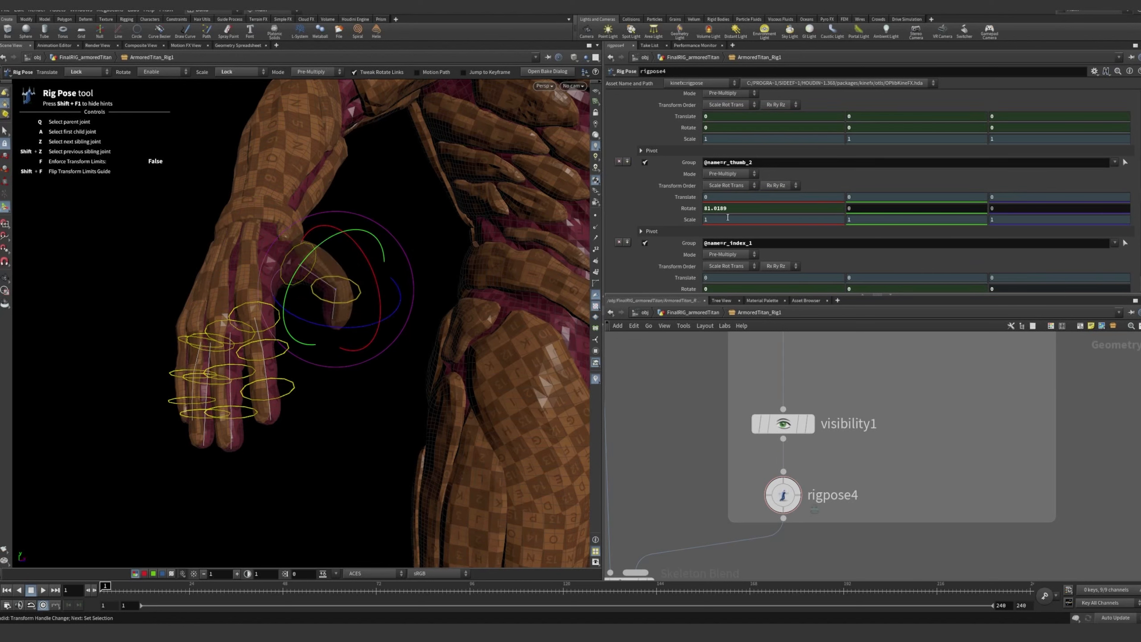
{"action": "key", "text": "ctrl+z"}
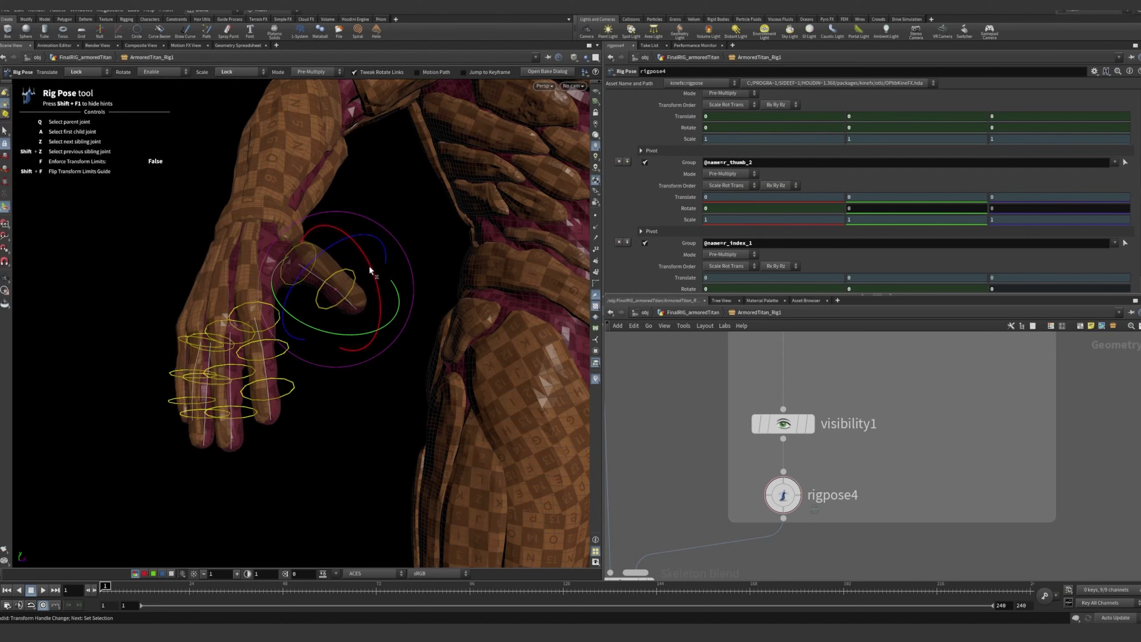
{"action": "left_click_drag", "start_coordinate": [369, 267], "coordinate": [363, 325]}
{"action": "key", "text": "ctrl+z"}
{"action": "left_click_drag", "start_coordinate": [321, 333], "coordinate": [415, 302]}
{"action": "key", "text": "ctrl+z"}
Lock the Y and Z Rotate parameters of r_thumb_2 in rigpose4
{"action": "right_click", "coordinate": [881, 207]}
{"action": "left_click", "coordinate": [916, 336]}
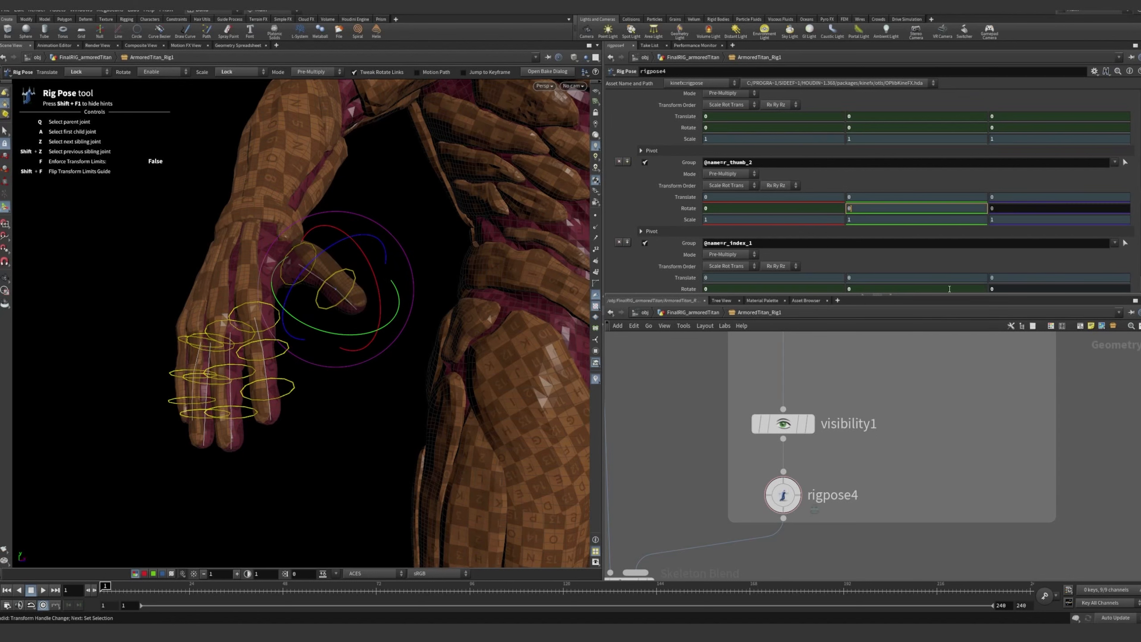
{"action": "right_click", "coordinate": [1008, 210]}
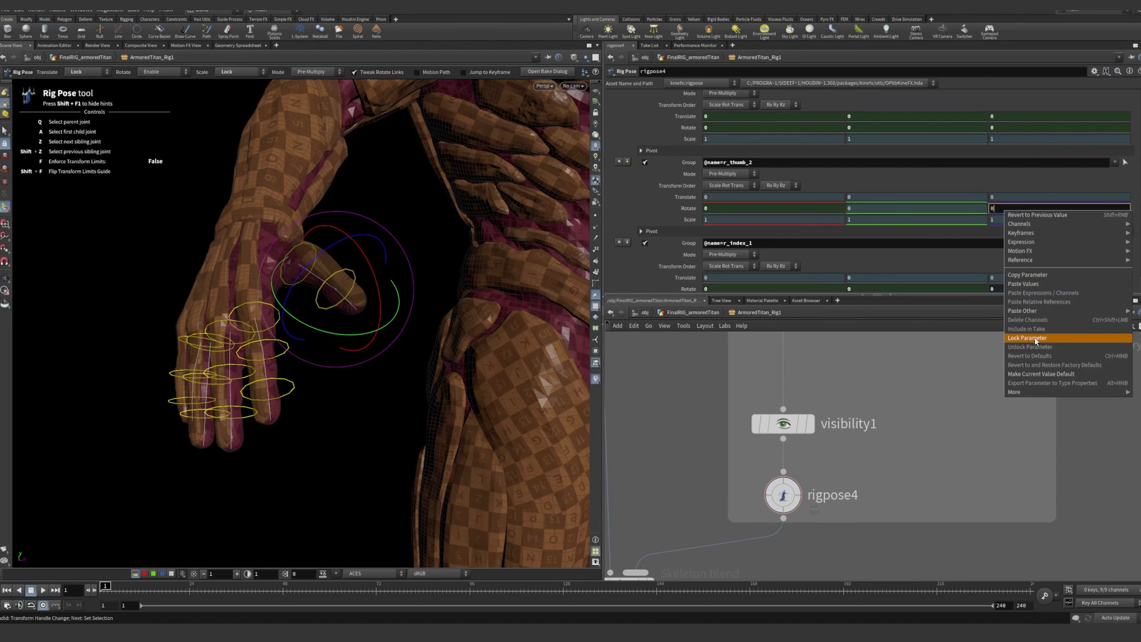
{"action": "left_click", "coordinate": [1038, 340]}
Reselect the r_thumb_2 control, try rotating it about its X axis, and undo the rotation
{"action": "left_click", "coordinate": [406, 247]}
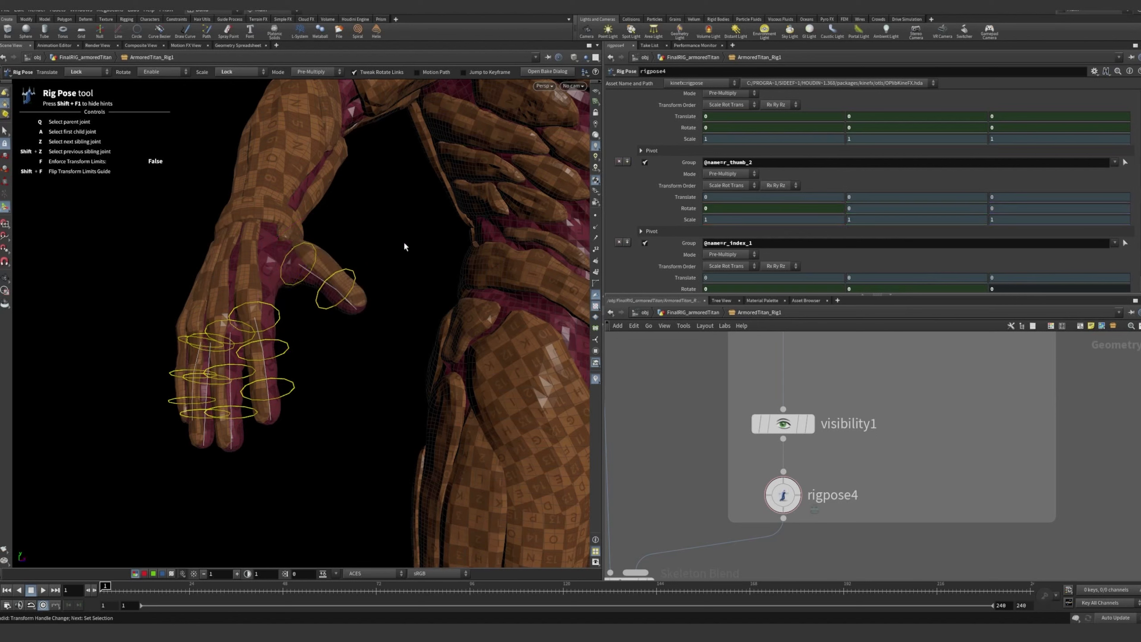
{"action": "left_click", "coordinate": [345, 276]}
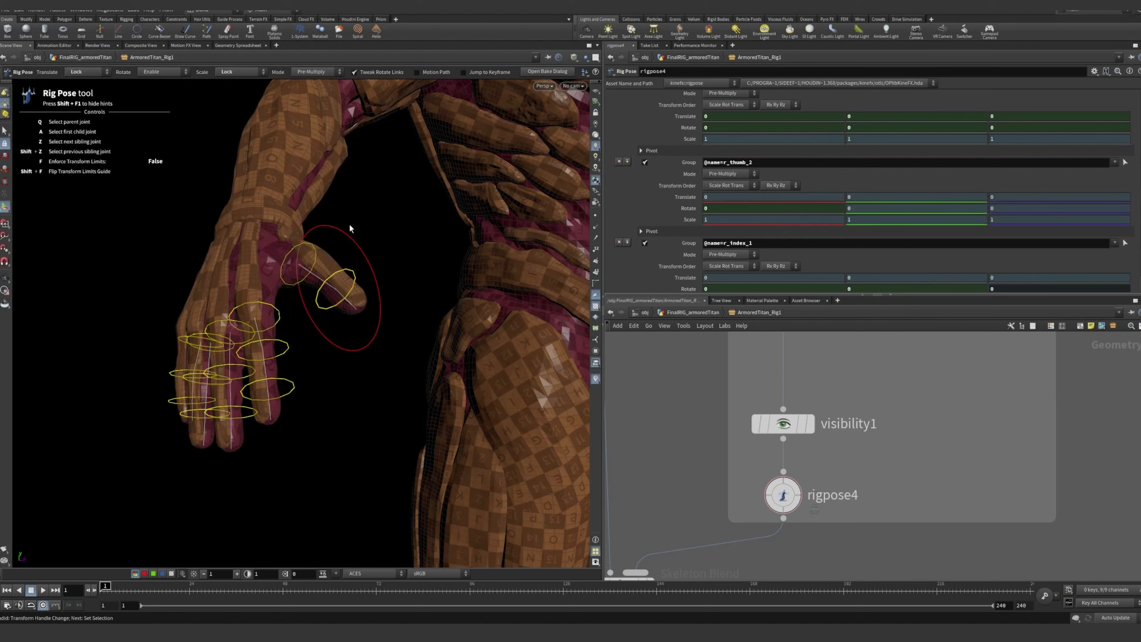
{"action": "left_click_drag", "start_coordinate": [353, 243], "coordinate": [392, 245]}
{"action": "key", "text": "ctrl+z"}
{"action": "key", "text": "ctrl+y"}
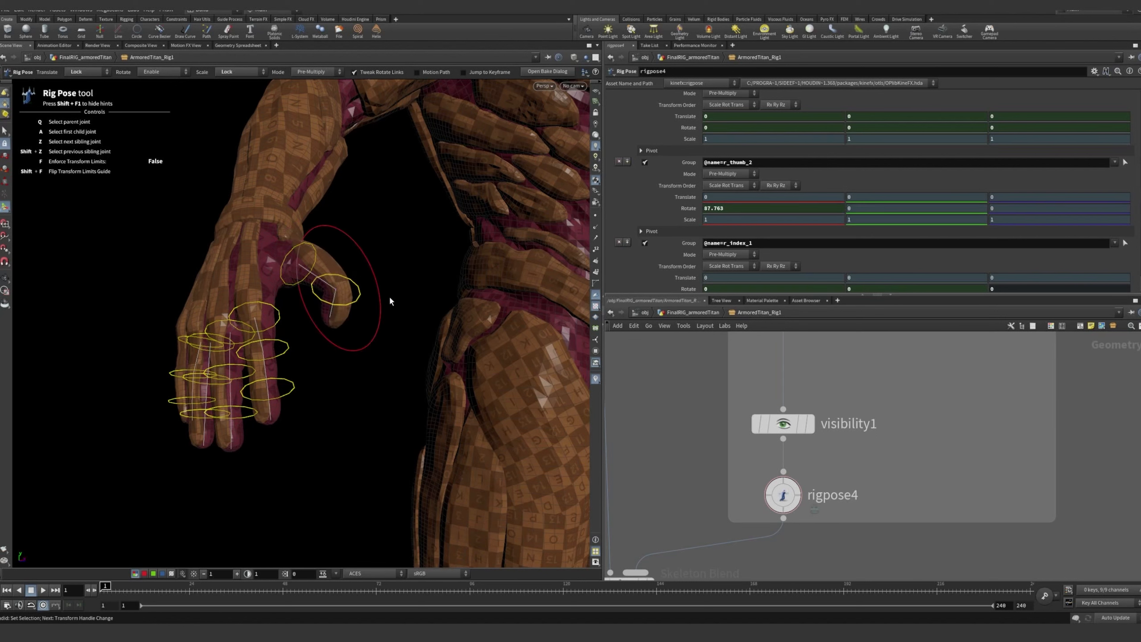
{"action": "key", "text": "ctrl+z"}
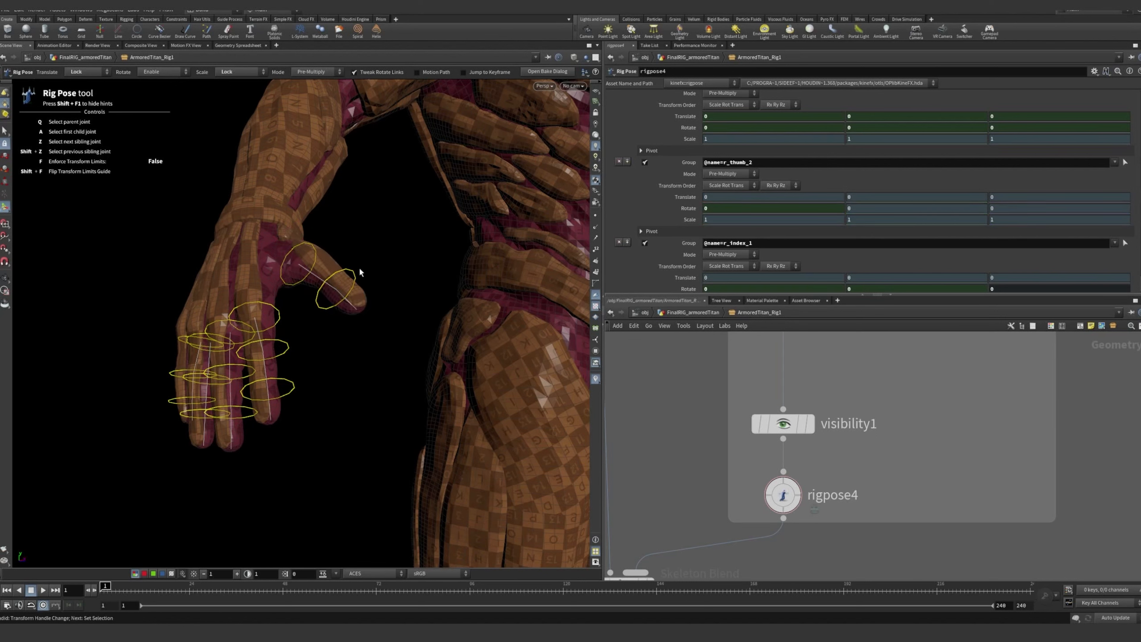
Return to the FinalRIG_armoredTitan network and rotate the r_thumb_2 control on the character's right hand
{"action": "left_click", "coordinate": [792, 479]}
{"action": "left_click", "coordinate": [711, 314]}
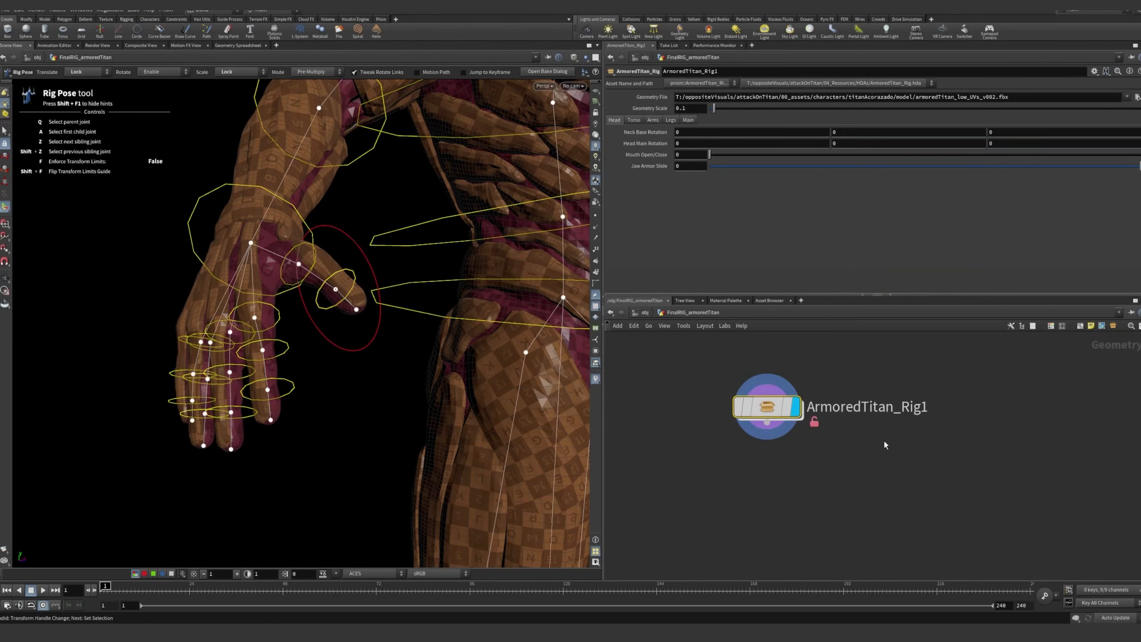
{"action": "left_click_drag", "start_coordinate": [355, 243], "coordinate": [371, 274]}
Reveal the right hand's finger parameters on ArmoredTitan_Rig1 and set Thumb 2 Rotate to 24.4
{"action": "left_click", "coordinate": [649, 121]}
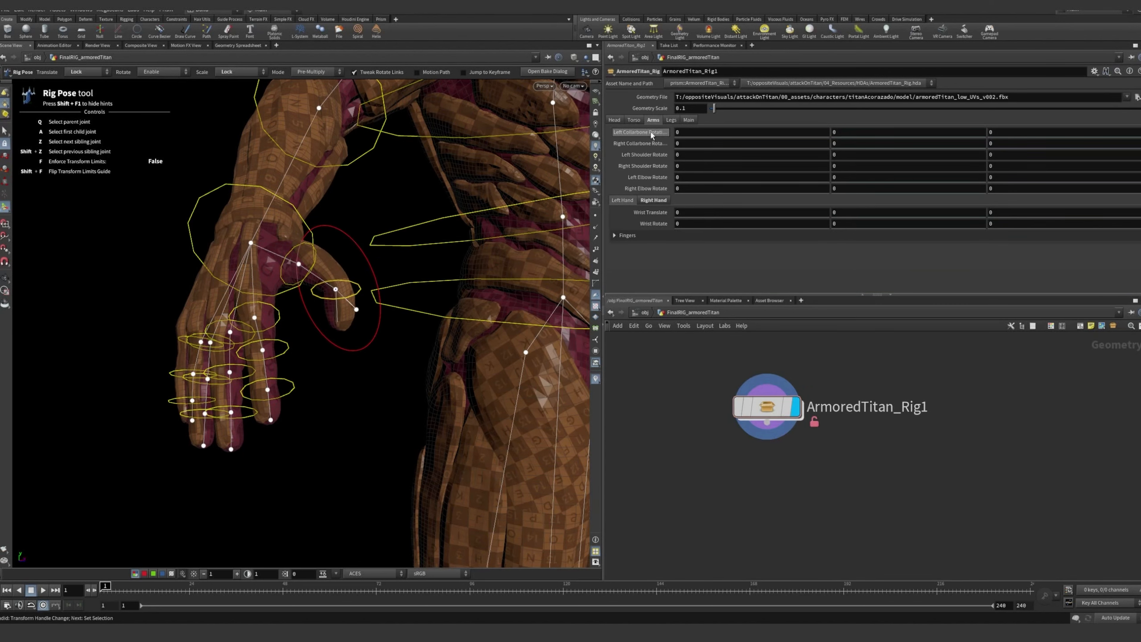
{"action": "left_click", "coordinate": [653, 200]}
{"action": "left_click", "coordinate": [614, 235]}
{"action": "scroll", "coordinate": [630, 192], "scroll_direction": "down", "scroll_amount": 3}
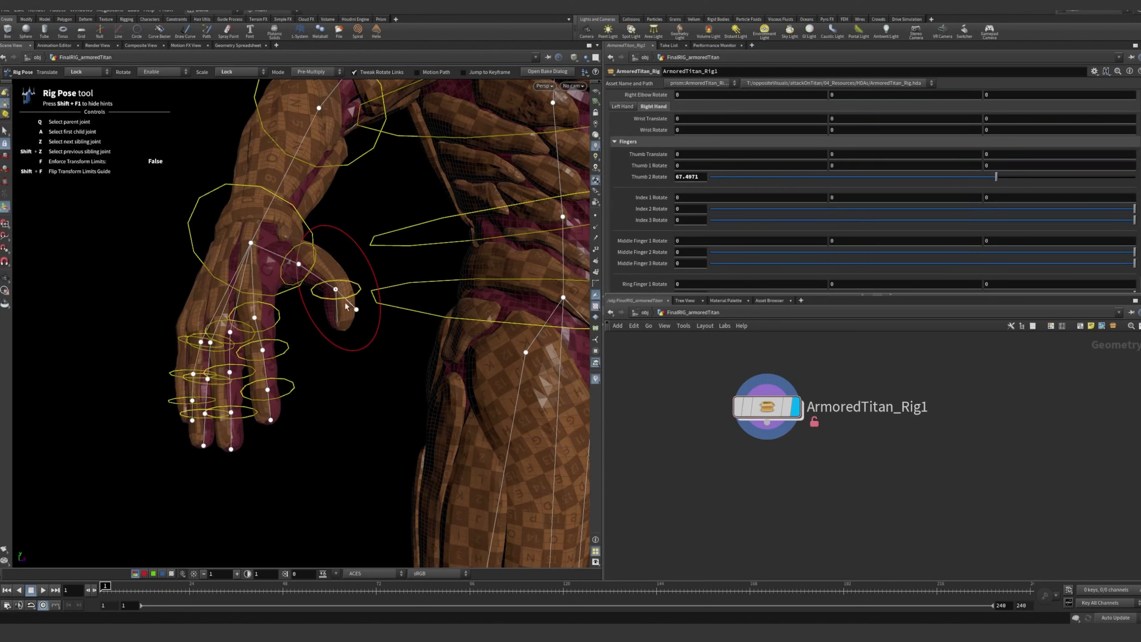
{"action": "left_click_drag", "start_coordinate": [367, 258], "coordinate": [348, 214]}
{"action": "left_click_drag", "start_coordinate": [873, 177], "coordinate": [814, 176]}
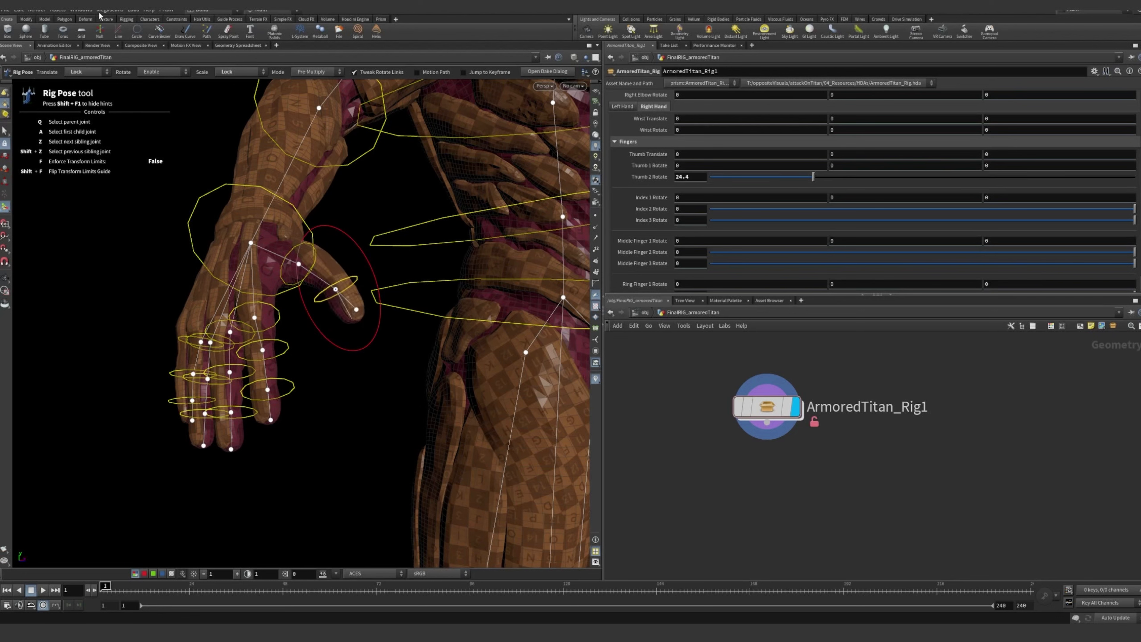
Open the asset properties of ArmoredTitan_Rig and examine the left hand's Thumb Translate parameter definition
{"action": "left_click", "coordinate": [60, 10]}
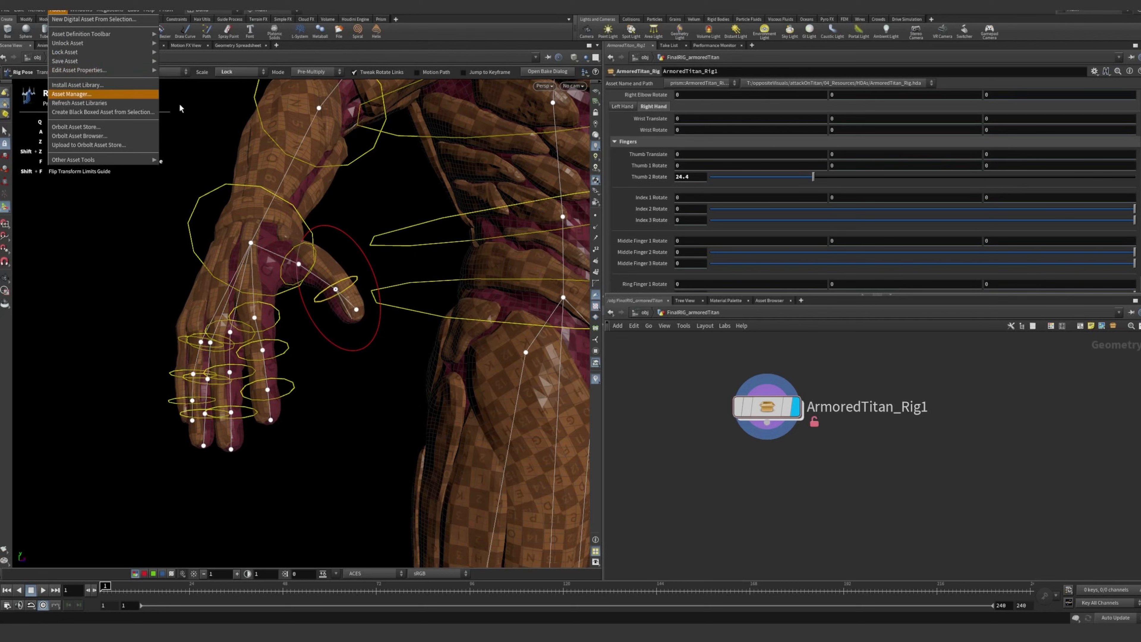
{"action": "left_click", "coordinate": [696, 350]}
{"action": "left_click", "coordinate": [60, 10]}
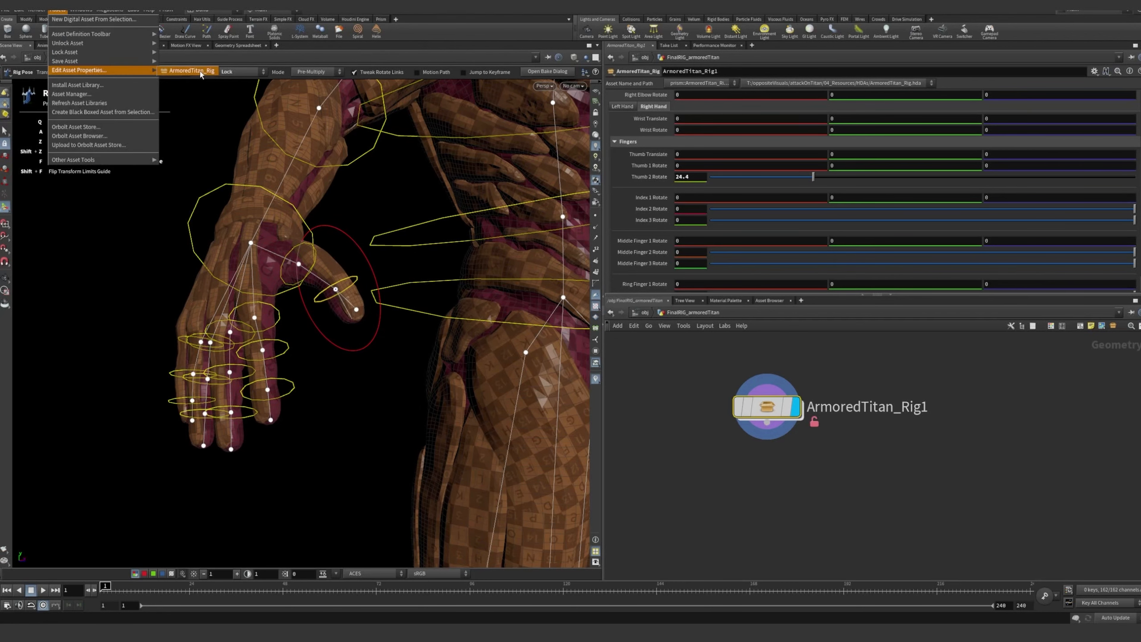
{"action": "left_click", "coordinate": [189, 72]}
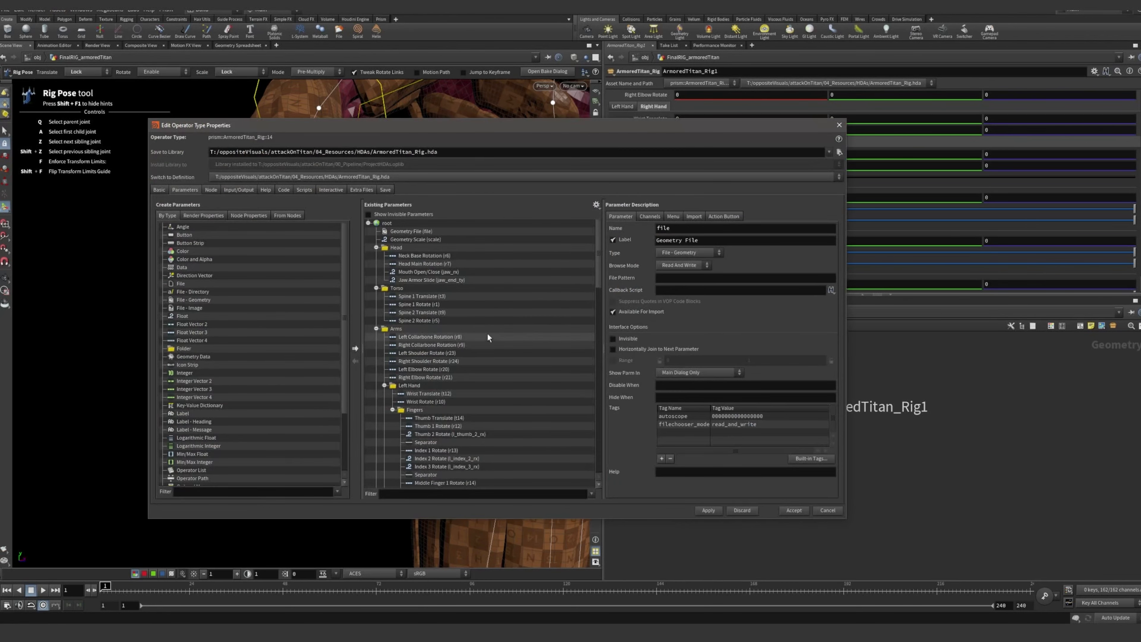
{"action": "left_click", "coordinate": [456, 419]}
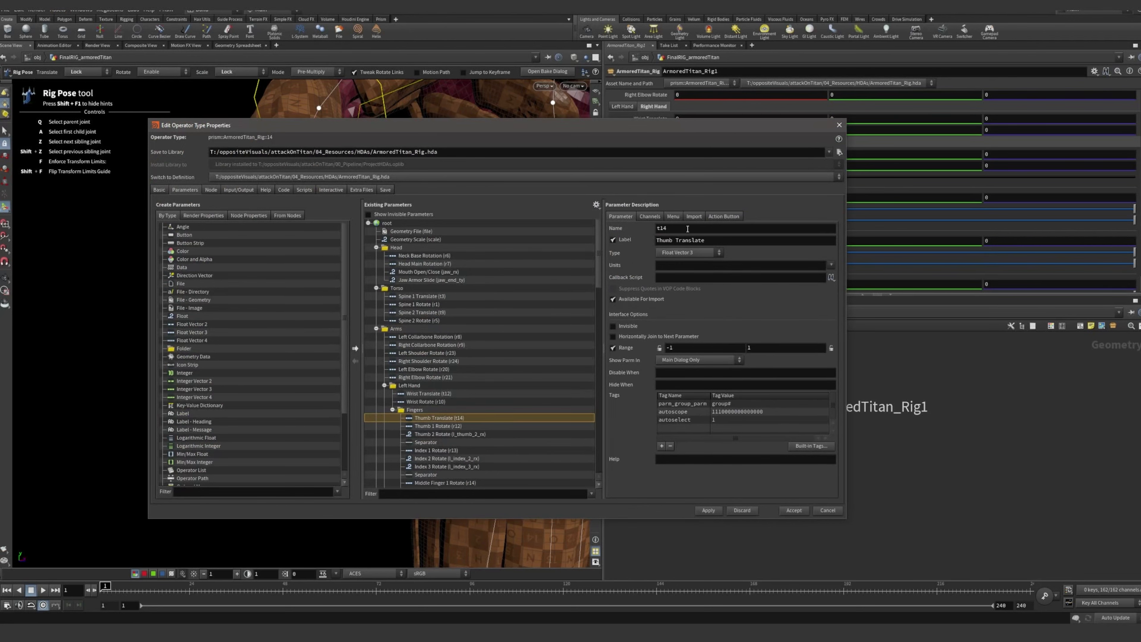
{"action": "left_click_drag", "start_coordinate": [636, 111], "coordinate": [759, 80]}
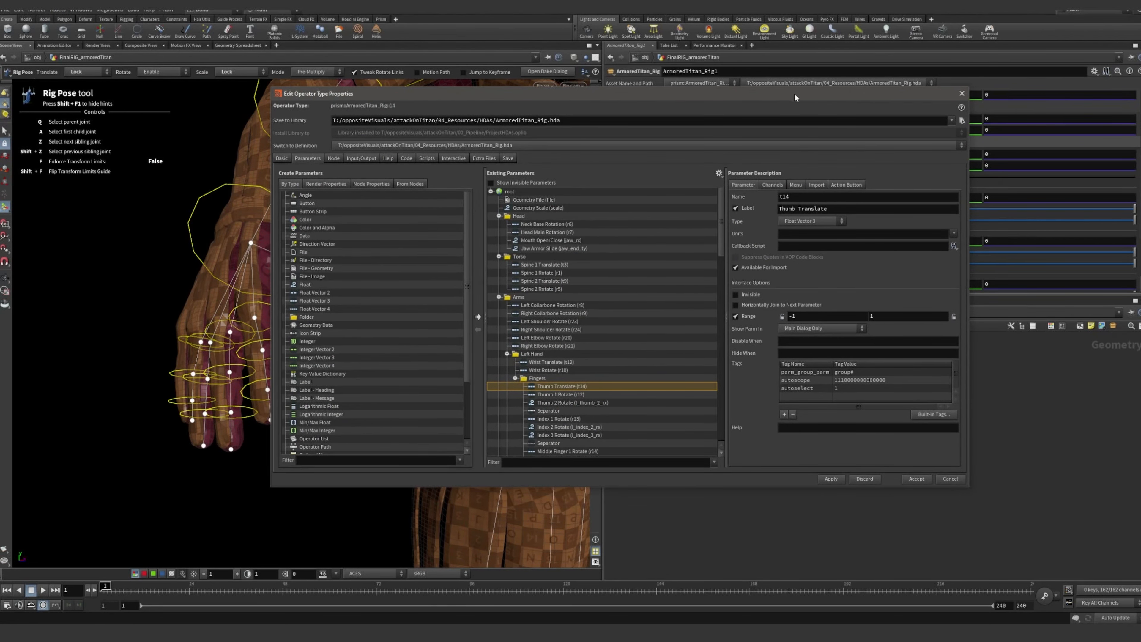
{"action": "left_click_drag", "start_coordinate": [795, 97], "coordinate": [753, 96]}
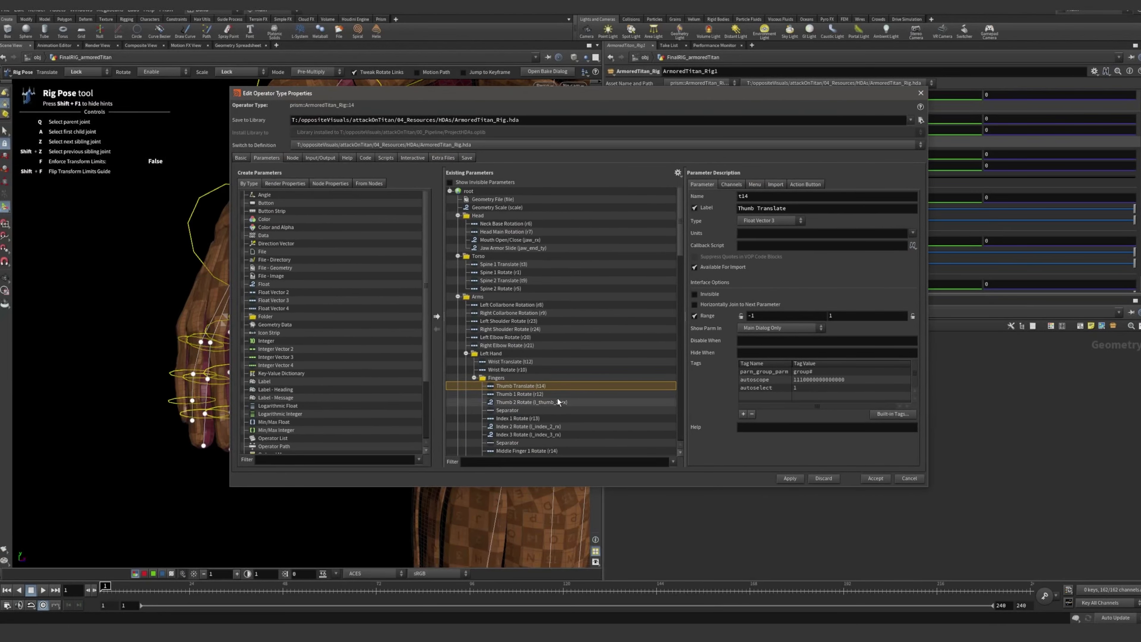
Compare the left hand's Thumb 1 Rotate and Thumb 2 Rotate parameter definitions, and close the asset properties
{"action": "left_click", "coordinate": [547, 395]}
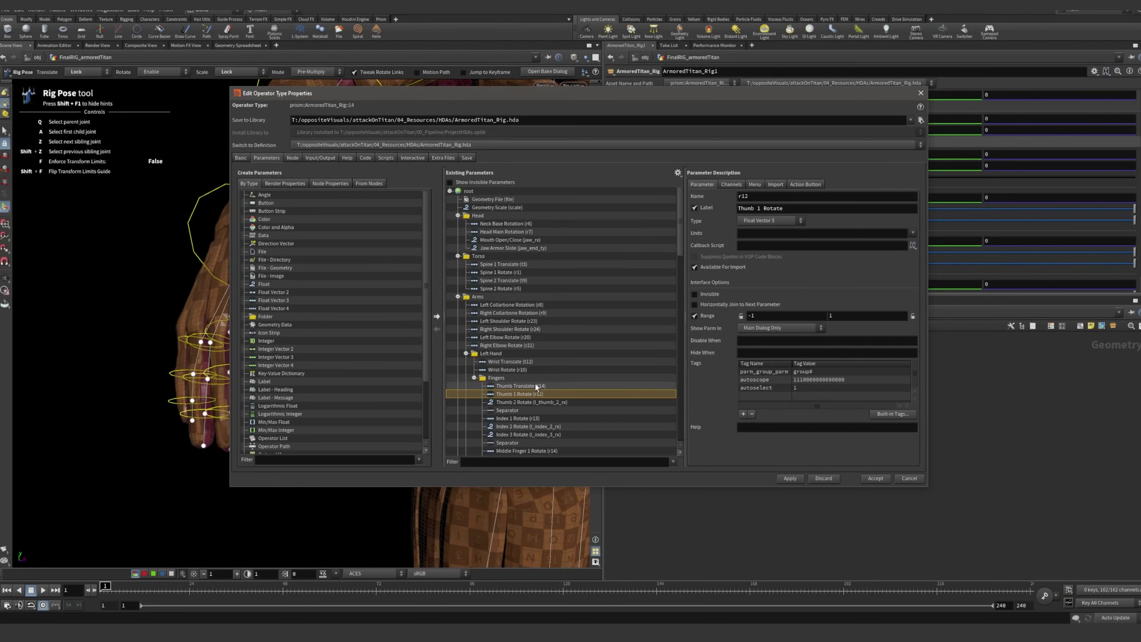
{"action": "left_click", "coordinate": [537, 386]}
{"action": "left_click", "coordinate": [533, 395]}
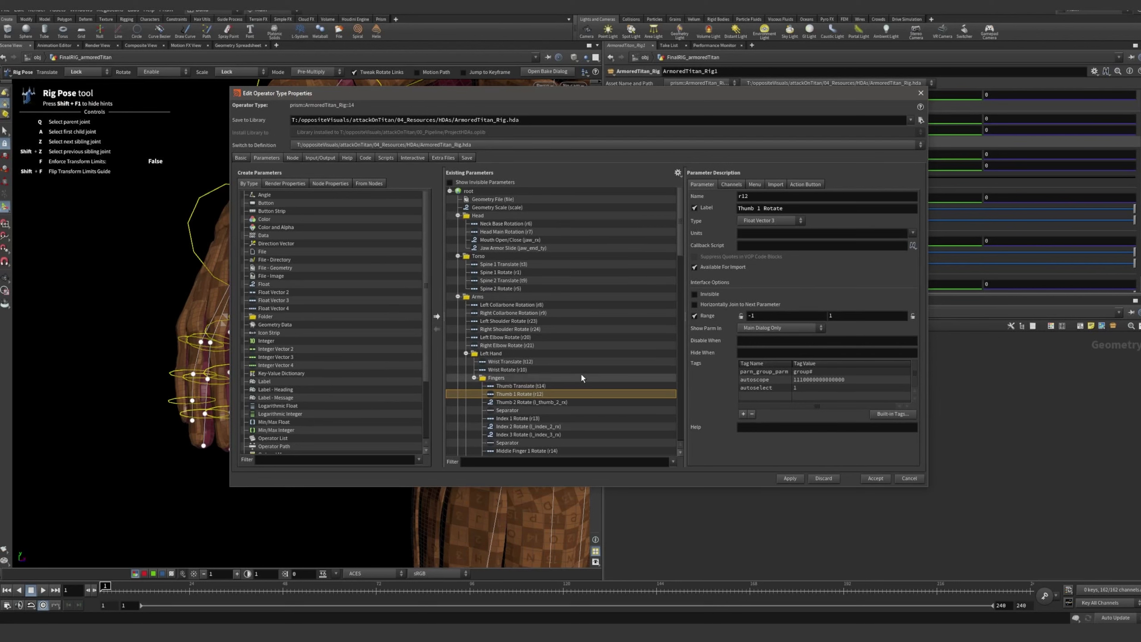
{"action": "left_click", "coordinate": [553, 403]}
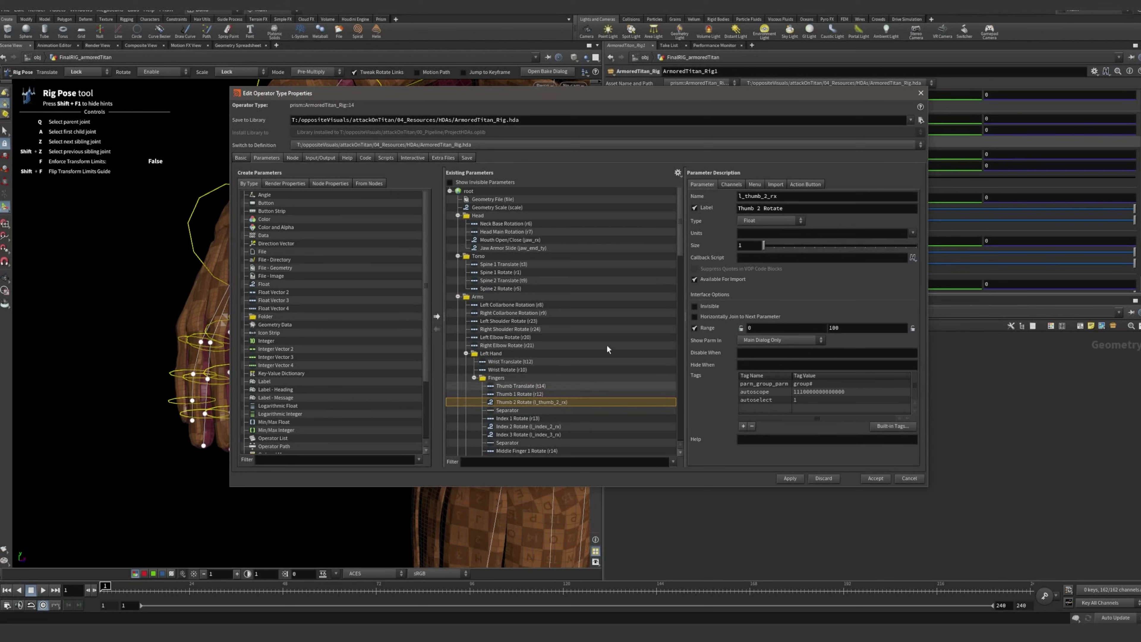
{"action": "left_click", "coordinate": [920, 93]}
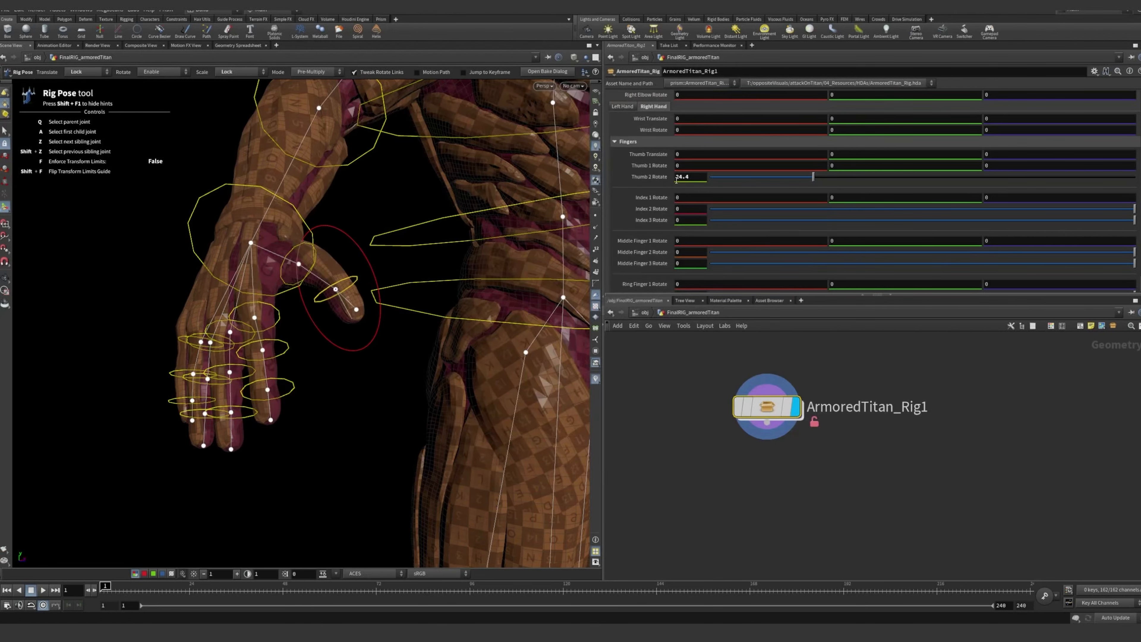
Set the right hand's Thumb 2 Rotate back to 0 and deselect the thumb control
{"action": "left_click_drag", "start_coordinate": [807, 177], "coordinate": [710, 178]}
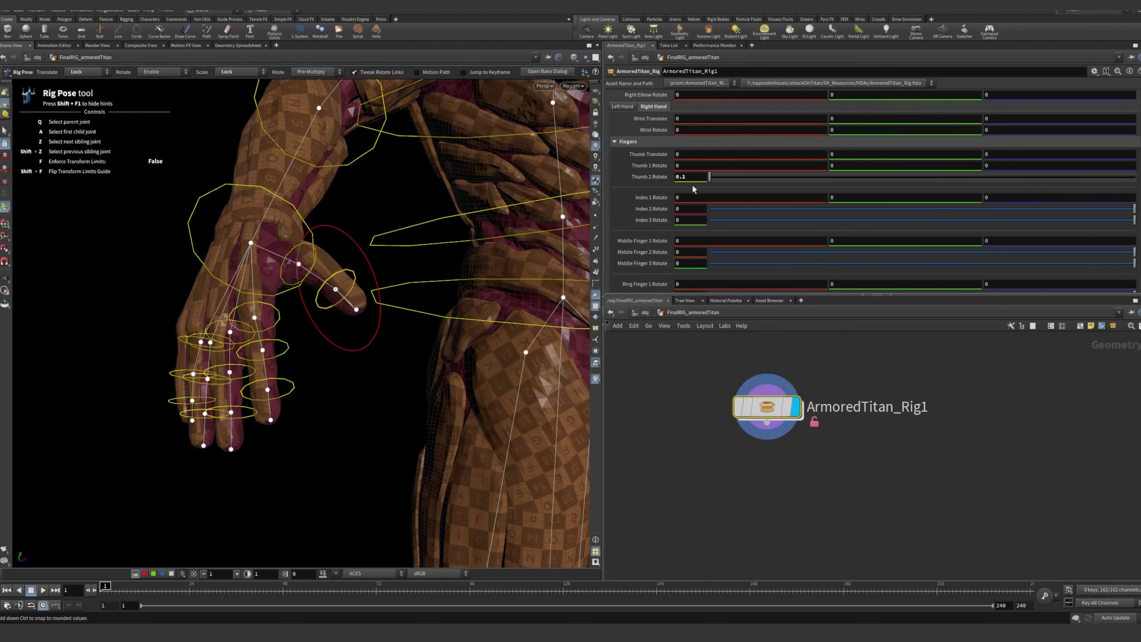
{"action": "left_click", "coordinate": [350, 211]}
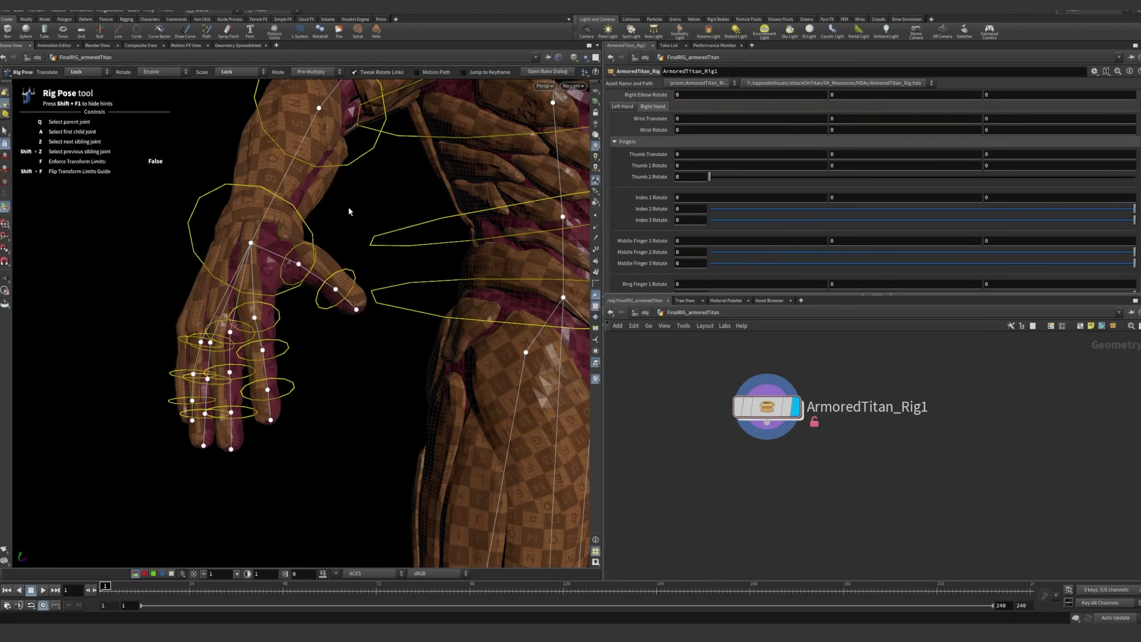
Examine the whole Armored Titan character with its full set of rig controls from the front
{"action": "left_click_drag", "start_coordinate": [349, 212], "coordinate": [436, 213], "text": "alt"}
{"action": "right_click_drag", "start_coordinate": [436, 213], "coordinate": [112, 209], "text": "alt"}
{"action": "left_click_drag", "start_coordinate": [432, 220], "coordinate": [349, 230], "text": "alt"}
{"action": "right_click_drag", "start_coordinate": [349, 229], "coordinate": [371, 220], "text": "alt"}
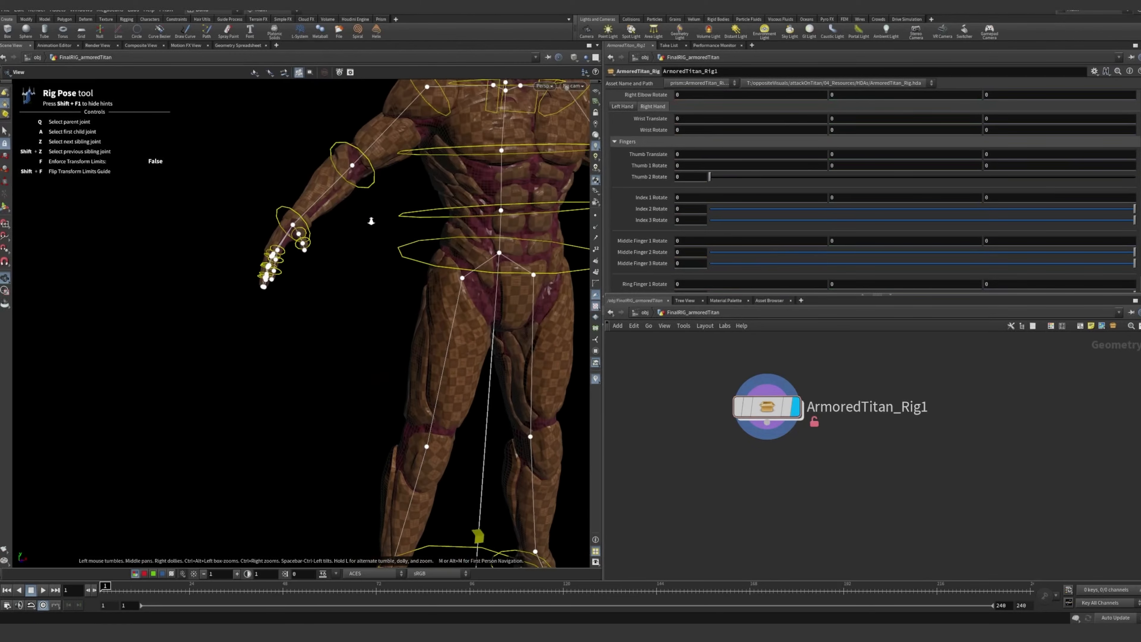
{"action": "mouse_move", "coordinate": [371, 220]}
{"action": "left_mouse_down", "text": "alt"}
{"action": "mouse_move", "coordinate": [420, 214]}
{"action": "mouse_move", "coordinate": [359, 210]}
{"action": "left_mouse_up", "text": "alt"}
{"action": "right_click_drag", "start_coordinate": [433, 197], "coordinate": [415, 197], "text": "alt"}
{"action": "middle_click_drag", "start_coordinate": [416, 196], "coordinate": [310, 234], "text": "alt"}
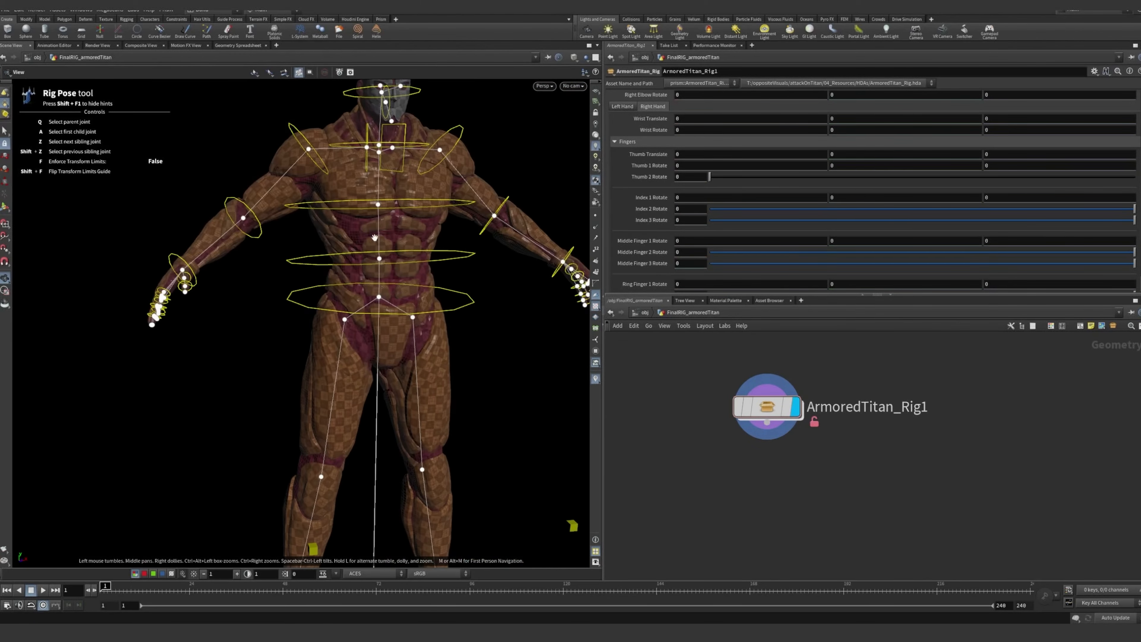
{"action": "left_click_drag", "start_coordinate": [405, 234], "coordinate": [369, 243], "text": "alt"}
{"action": "right_click_drag", "start_coordinate": [396, 245], "coordinate": [377, 245], "text": "alt"}
{"action": "left_click_drag", "start_coordinate": [377, 245], "coordinate": [451, 300], "text": "alt"}
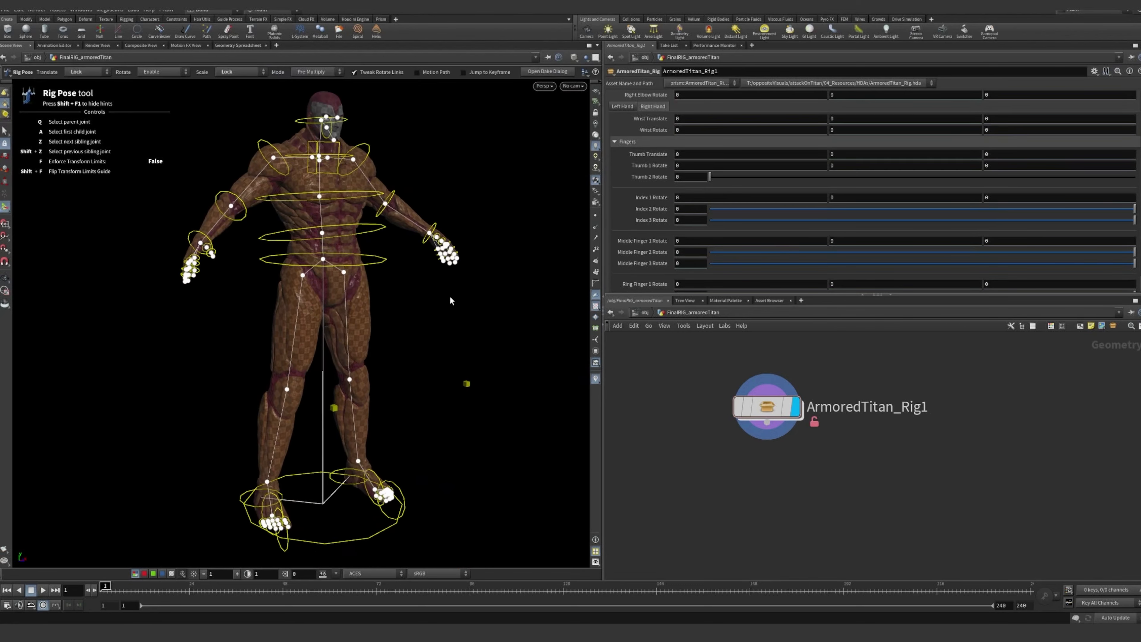